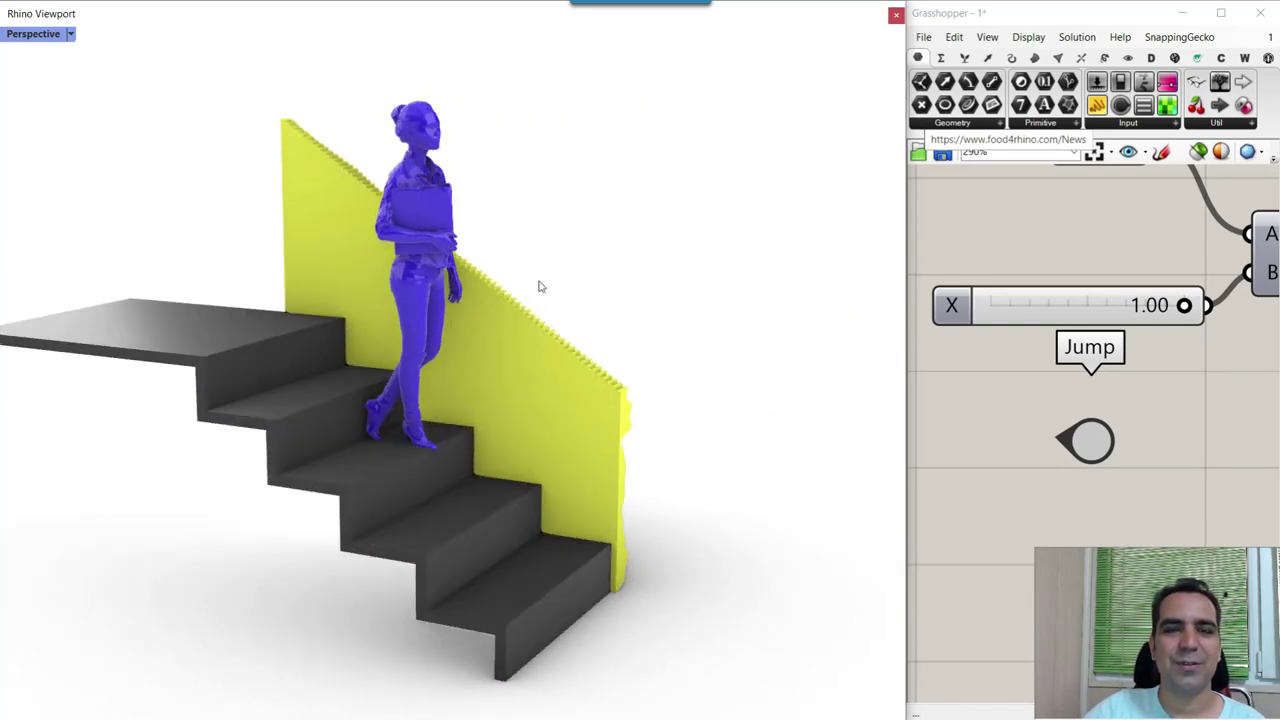
- Examine the wavy slatted railing beside the staircase from the front, the outer side and up close
scroll(532, 330, "up", 5)
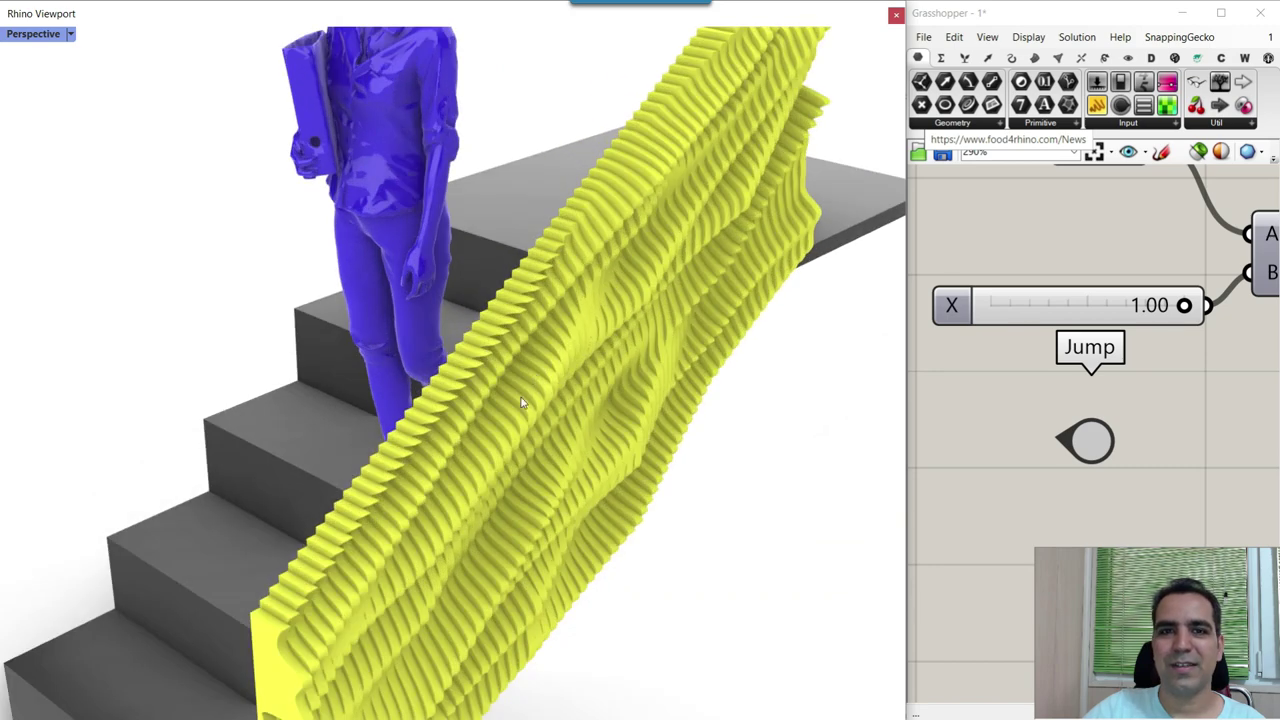
mouse_move(406, 343)
right_mouse_down()
mouse_move(571, 294)
mouse_move(390, 355)
right_mouse_up()
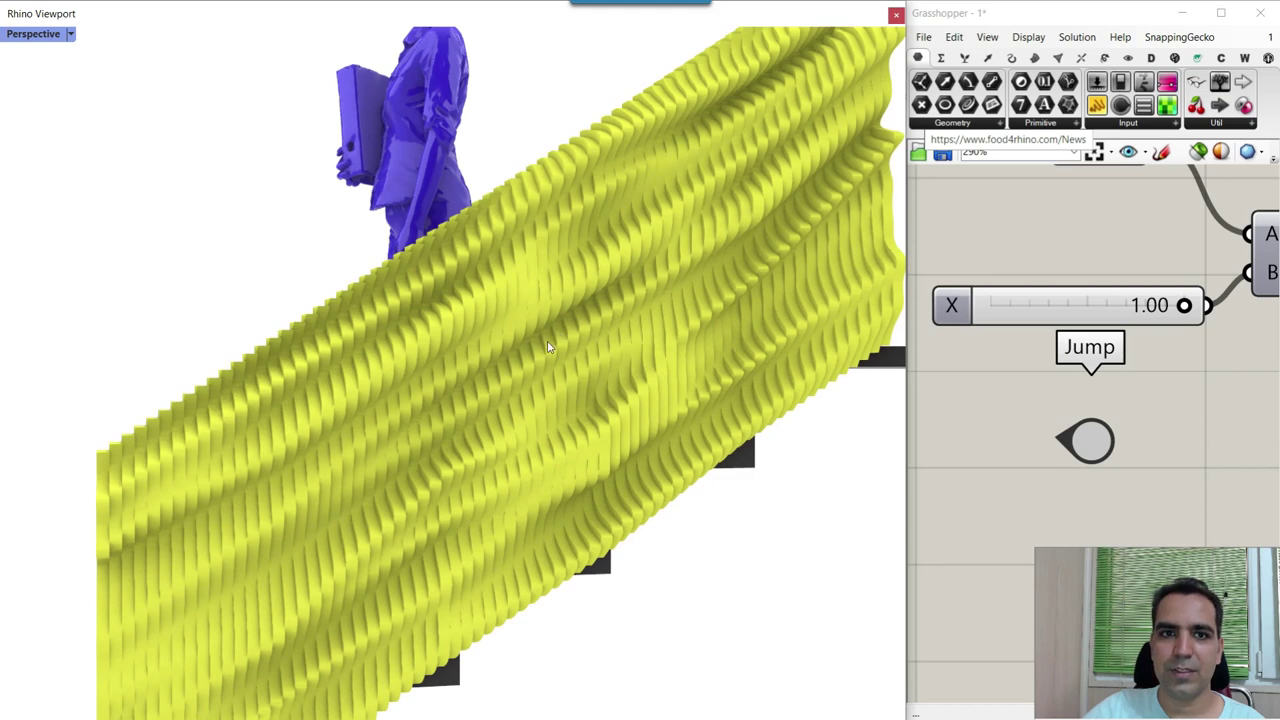
scroll(545, 336, "down", 1)
right_click_drag(543, 336, 407, 474)
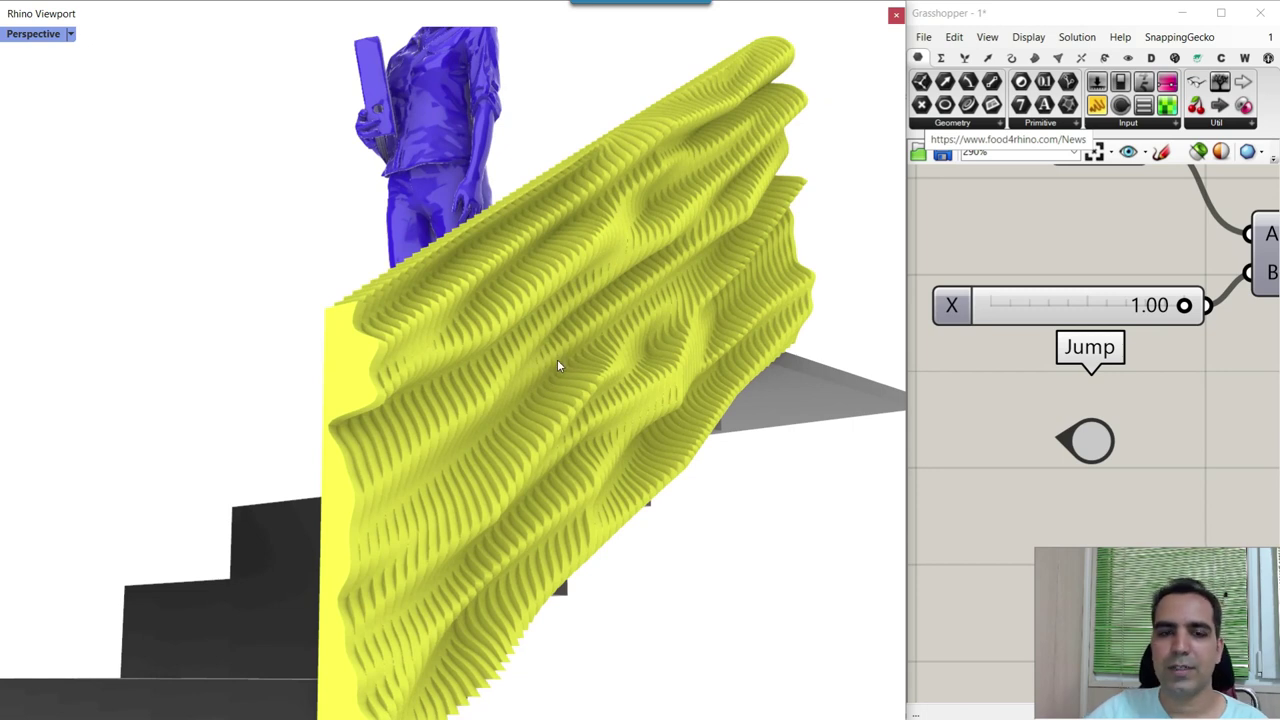
scroll(560, 356, "down", 2)
right_click_drag(566, 354, 526, 379)
scroll(526, 379, "down", 2)
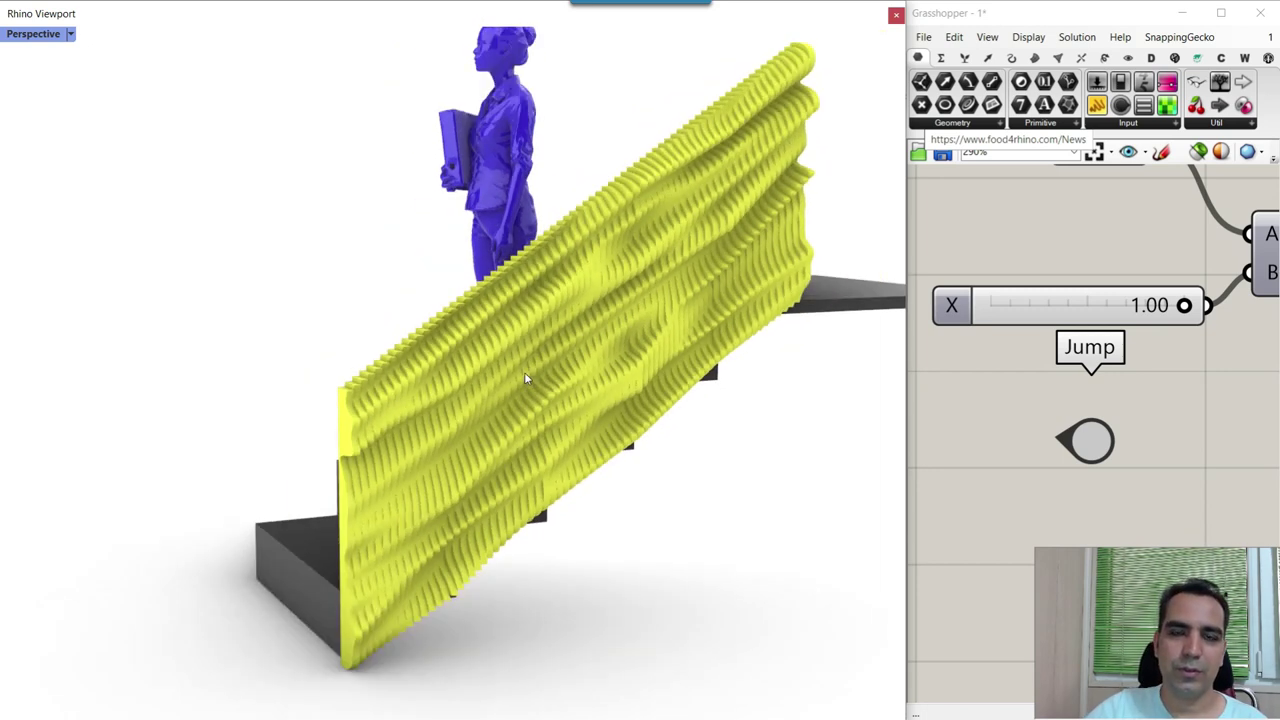
- Try X slider values of 0.39 and 1.00 to compare the railing's slats from different viewpoints
left_click_drag(1157, 304, 1027, 316)
right_click_drag(699, 346, 631, 355)
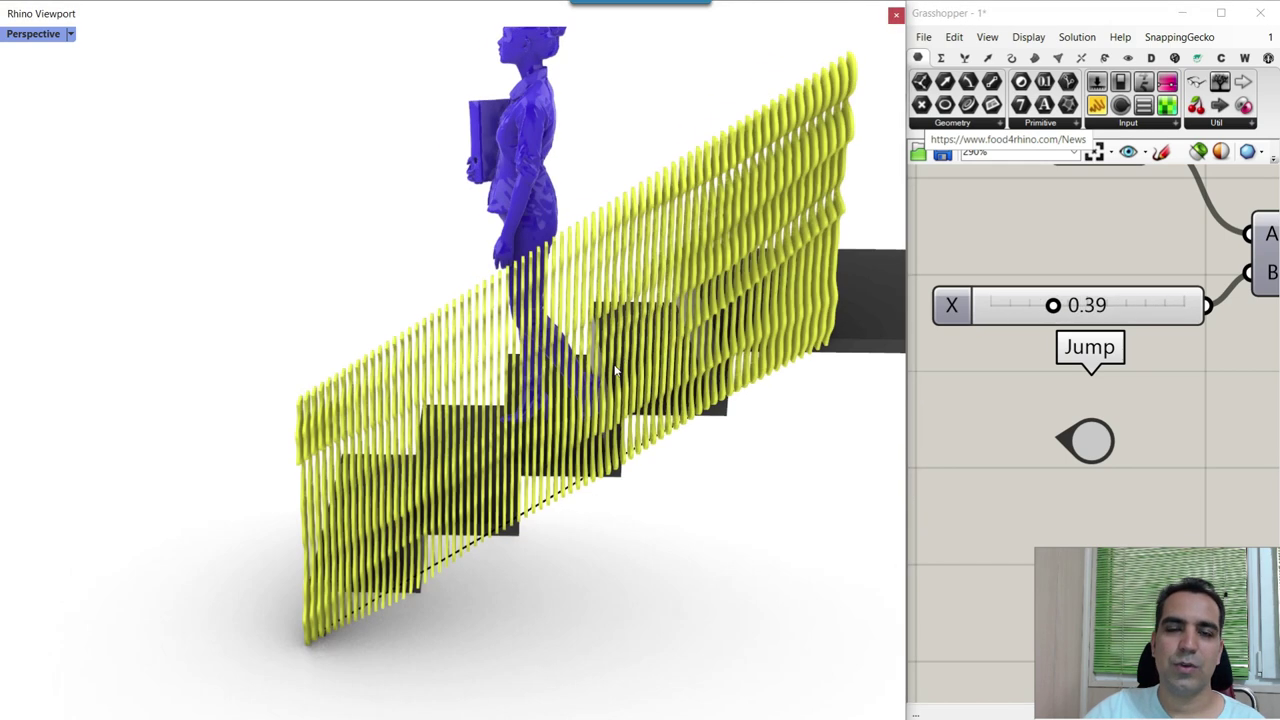
scroll(535, 362, "up", 4)
mouse_move(583, 321)
right_mouse_down()
mouse_move(606, 314)
mouse_move(585, 323)
mouse_move(601, 325)
right_mouse_up()
left_click_drag(1053, 306, 1188, 316)
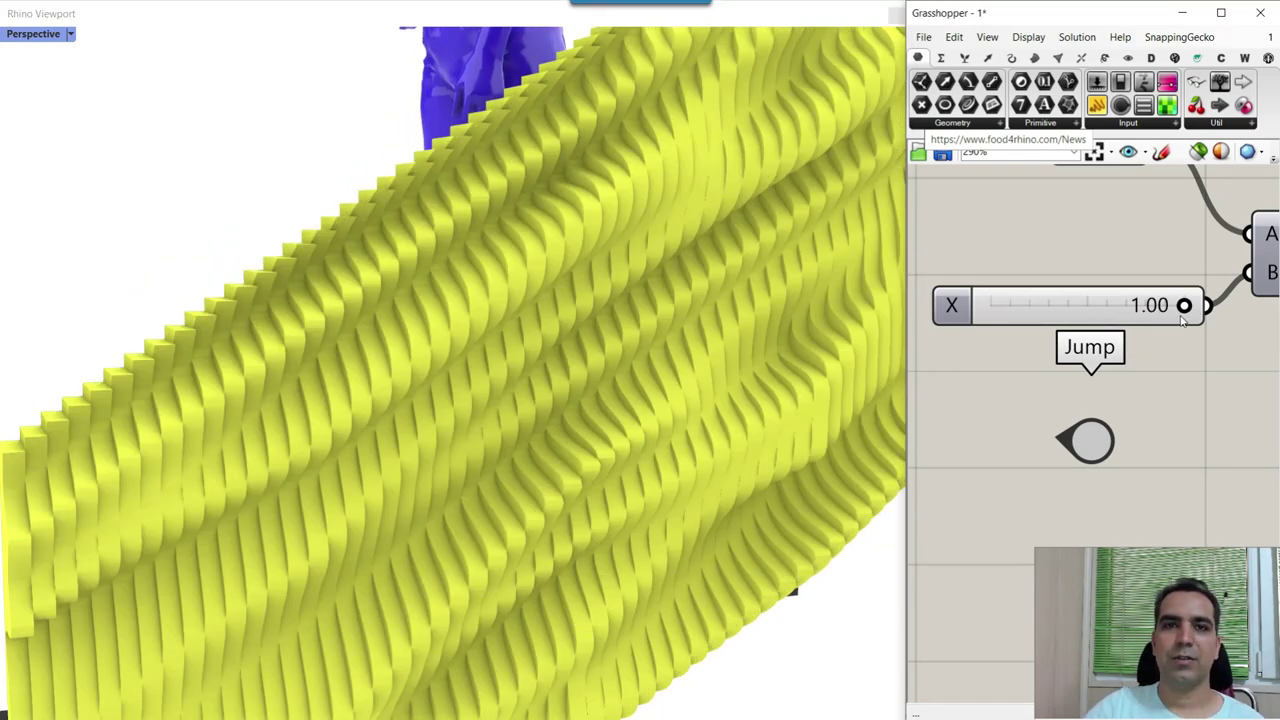
scroll(537, 319, "up", 5)
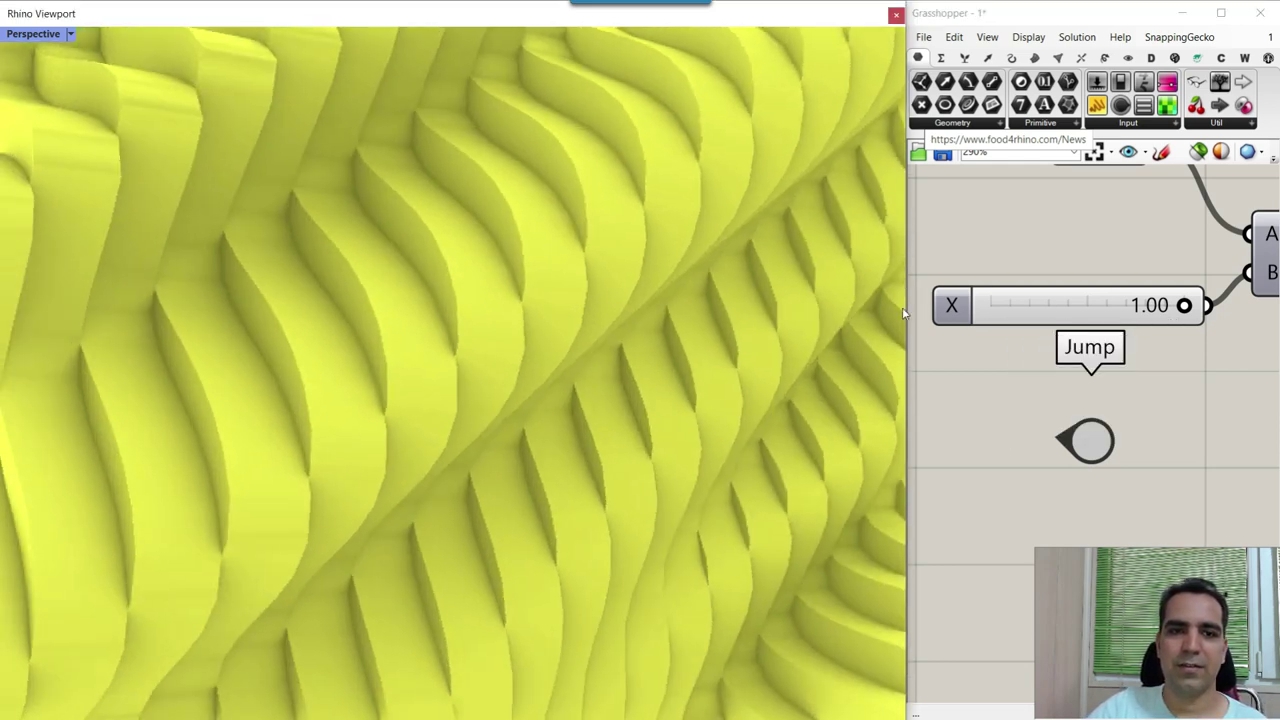
- Set the X slider to 0.49 for the railing's slats
left_click(1185, 306)
left_click_drag(1183, 306, 1074, 306)
scroll(589, 356, "down", 3)
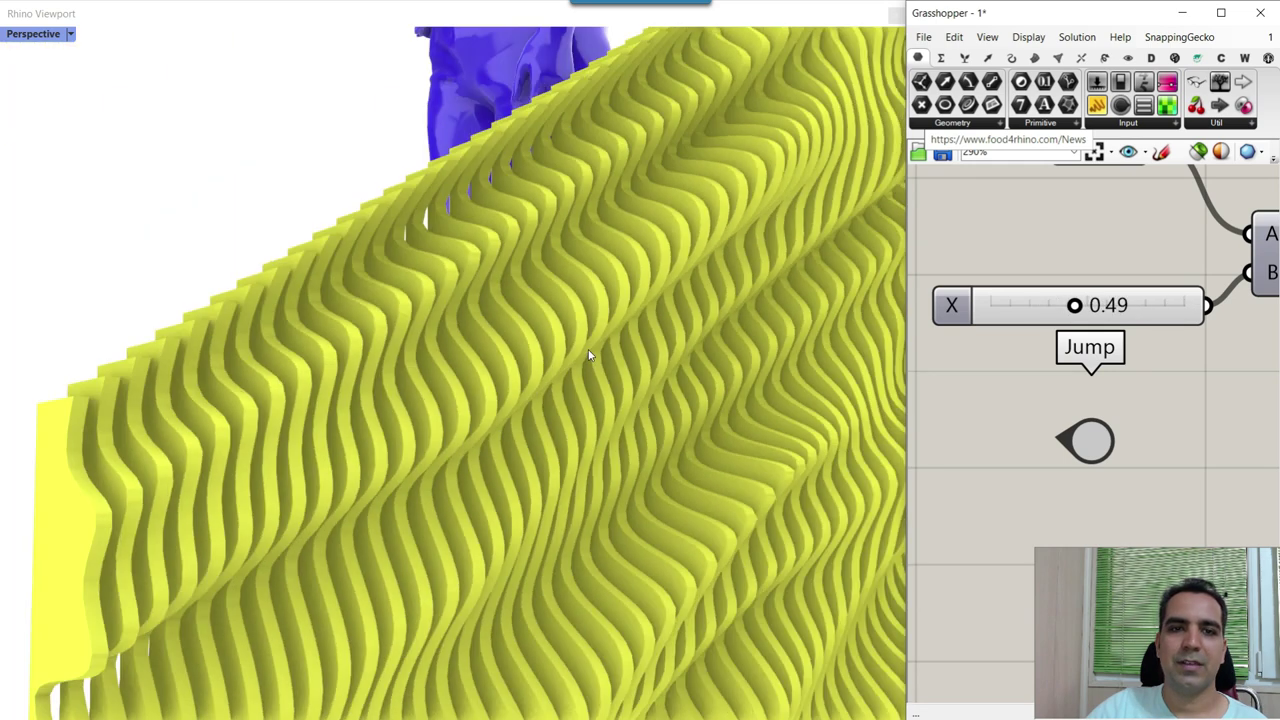
scroll(589, 356, "down", 2)
- Jump to the random settings of the definition and set the Random slider to 801
double_click(1088, 440)
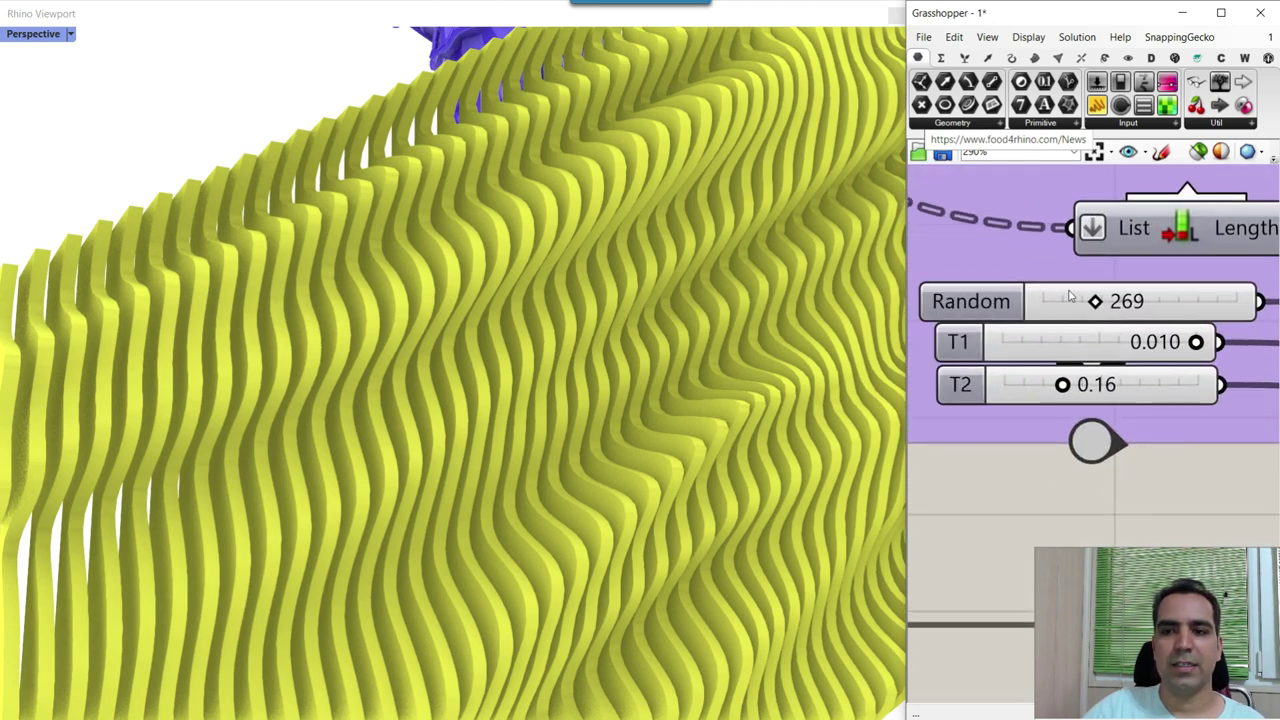
scroll(611, 343, "down", 10)
right_click_drag(523, 291, 623, 329)
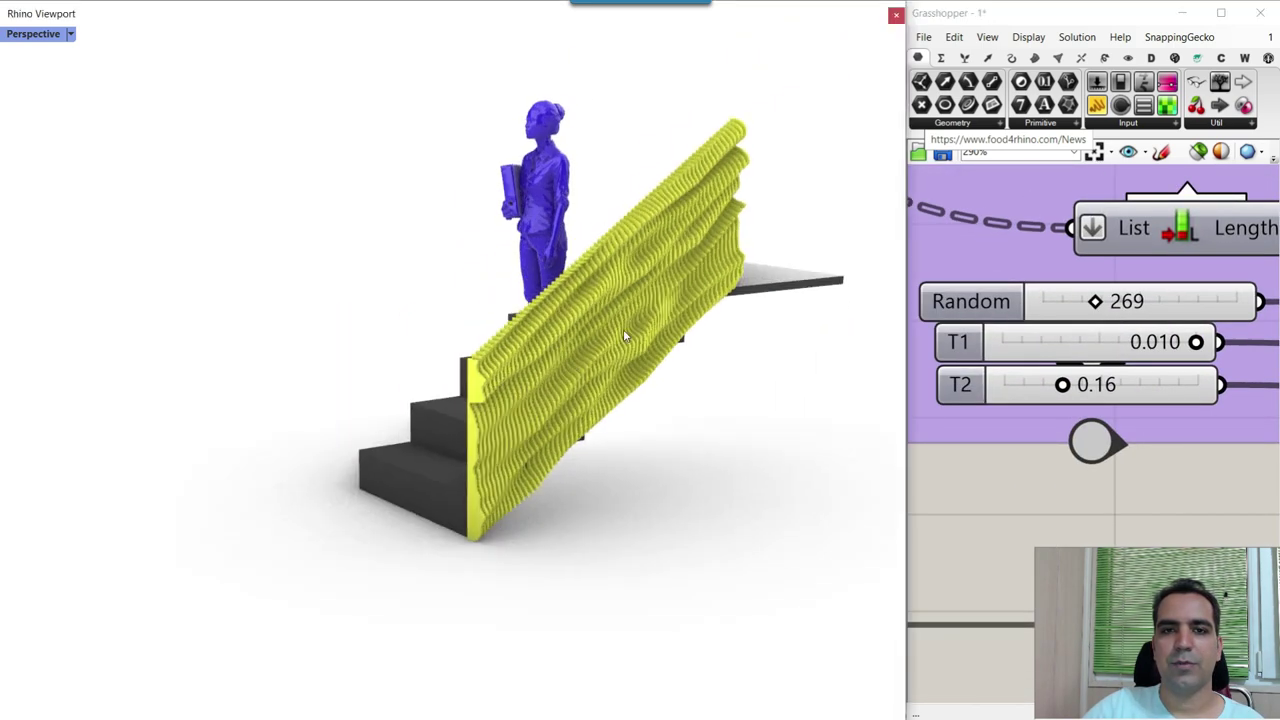
scroll(623, 329, "up", 4)
left_click_drag(1096, 302, 1200, 303)
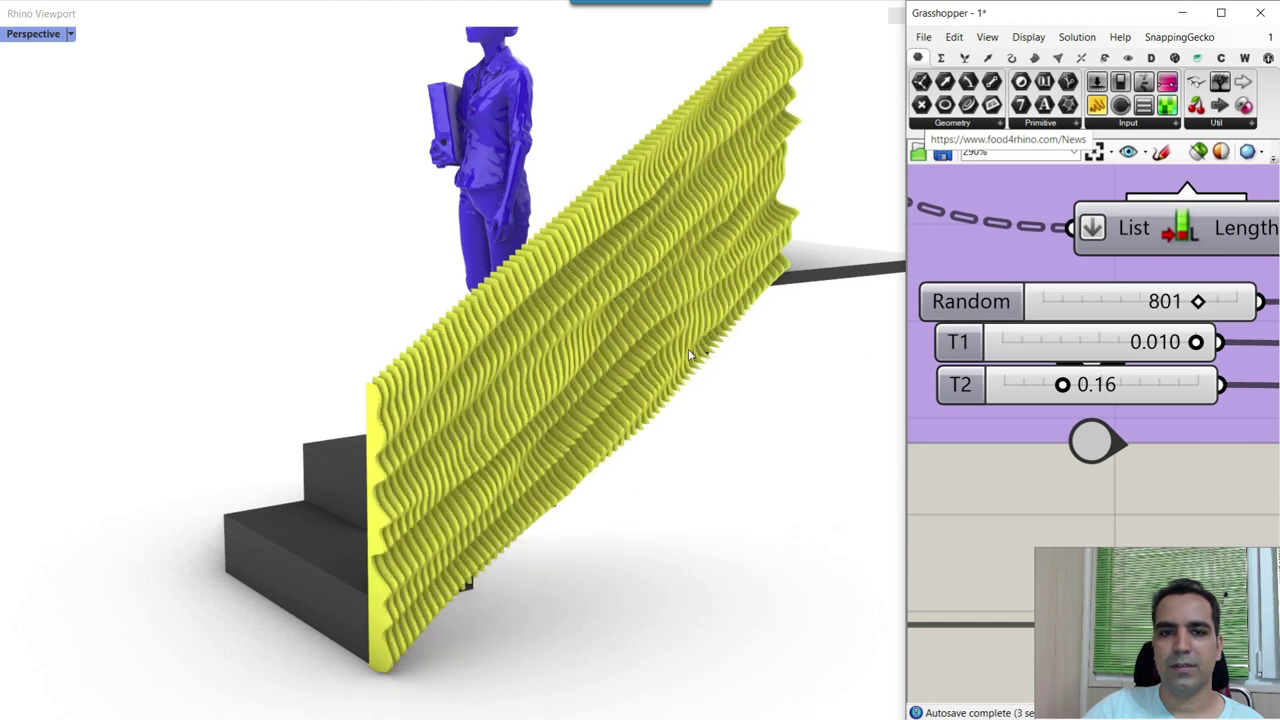
- Examine the railing's new wave pattern from the outer side and from its lower end
scroll(708, 282, "up", 3)
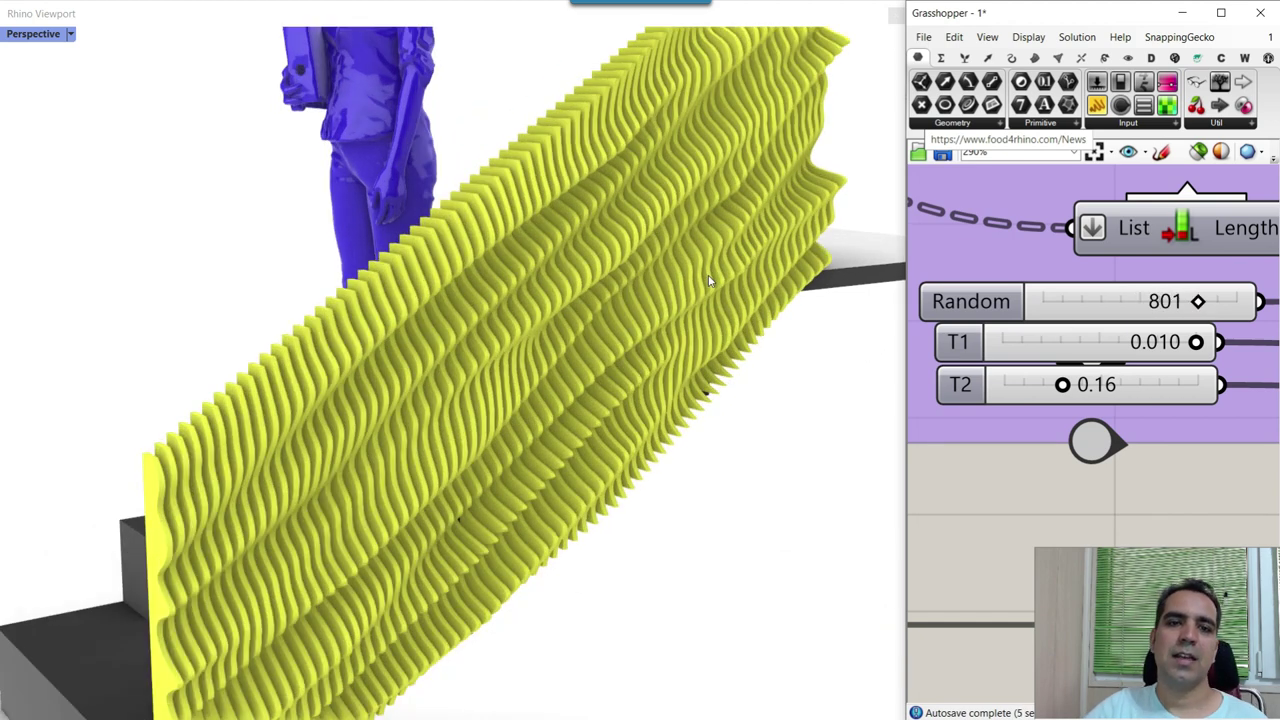
scroll(708, 282, "down", 3)
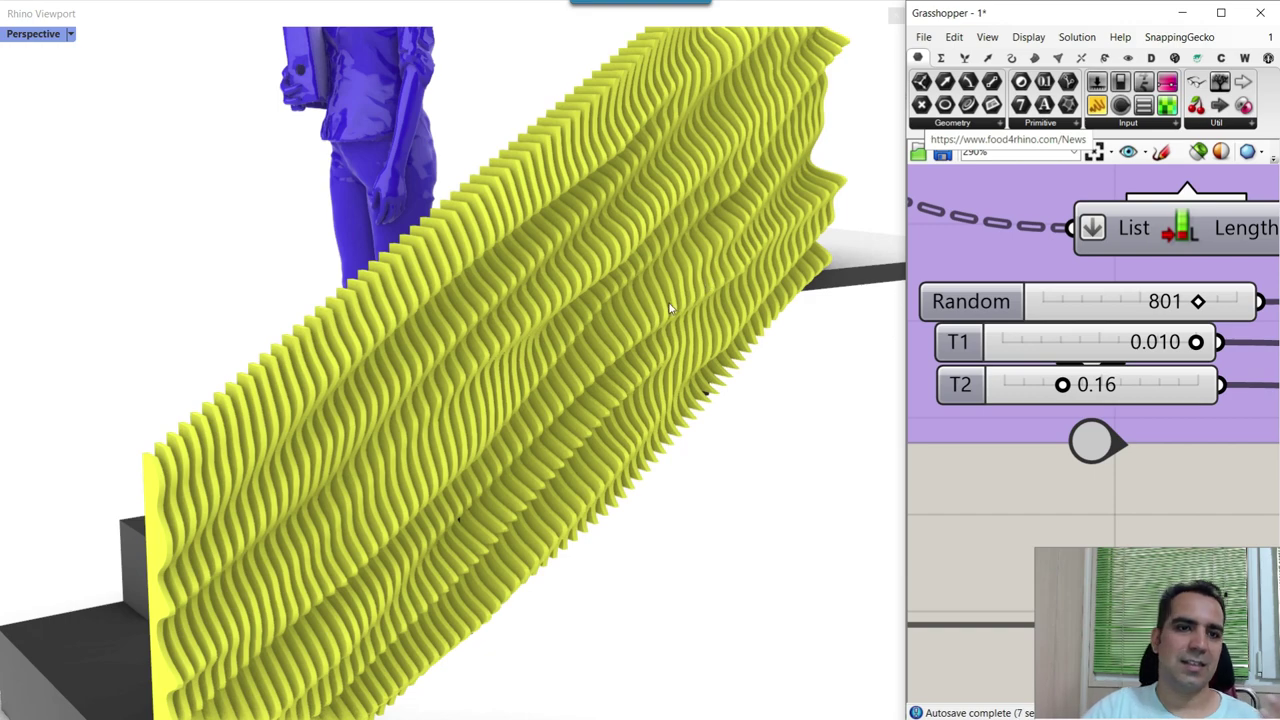
scroll(668, 278, "down", 3)
scroll(667, 272, "up", 3)
right_click_drag(667, 272, 484, 256)
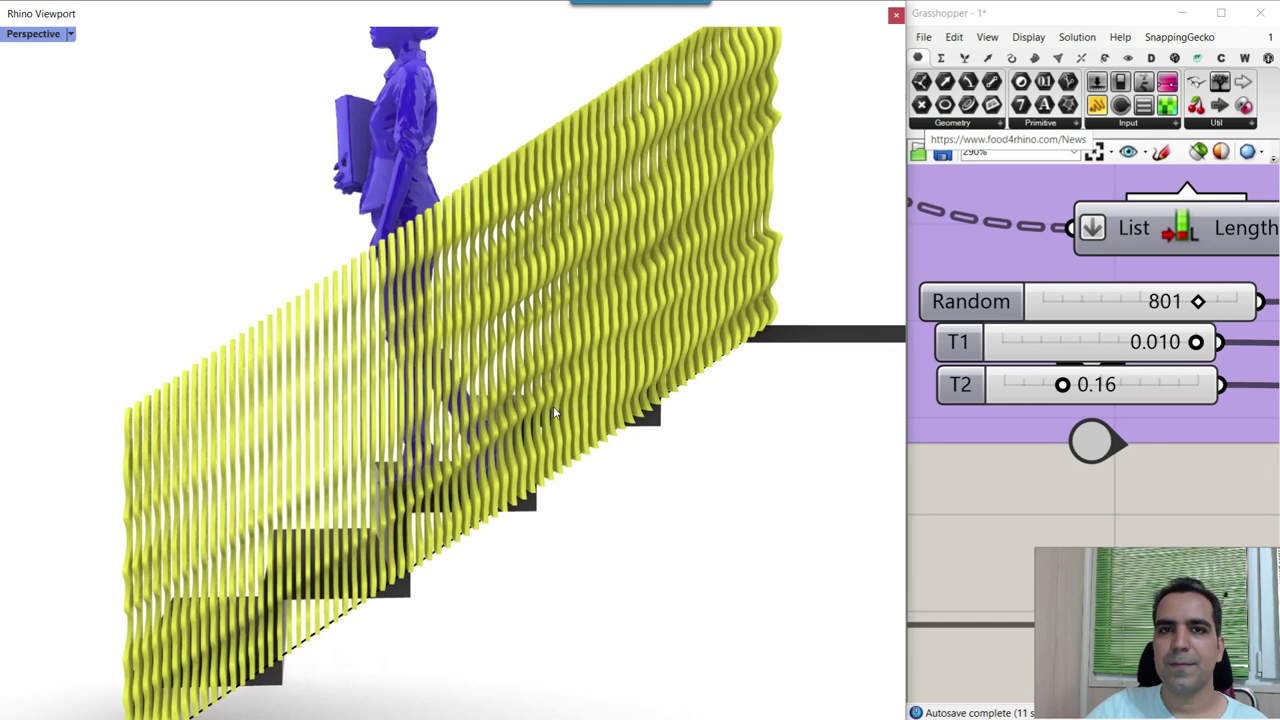
right_click_drag(523, 372, 524, 304)
scroll(598, 312, "down", 5)
scroll(473, 403, "up", 5)
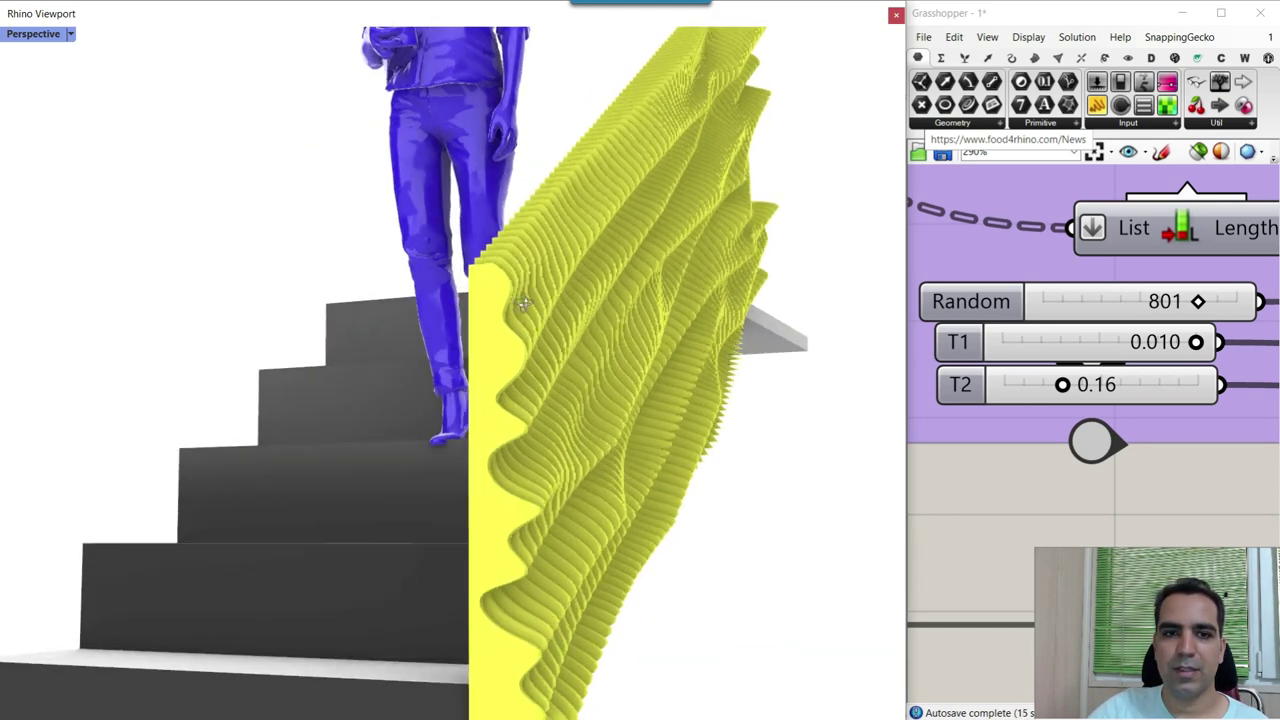
scroll(447, 281, "up", 3)
scroll(532, 320, "down", 6)
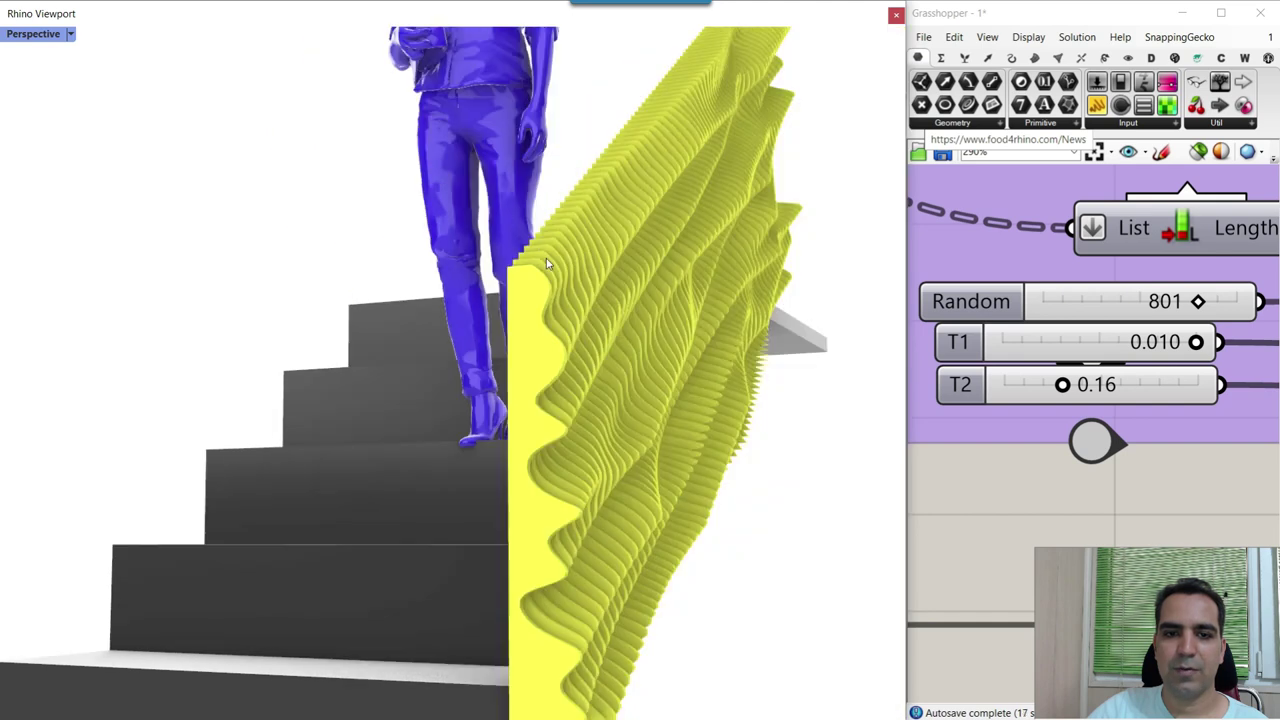
scroll(544, 262, "up", 2)
- Set the T1 slider to 0.006 and lower the T2 slider slightly
scroll(508, 506, "up", 8)
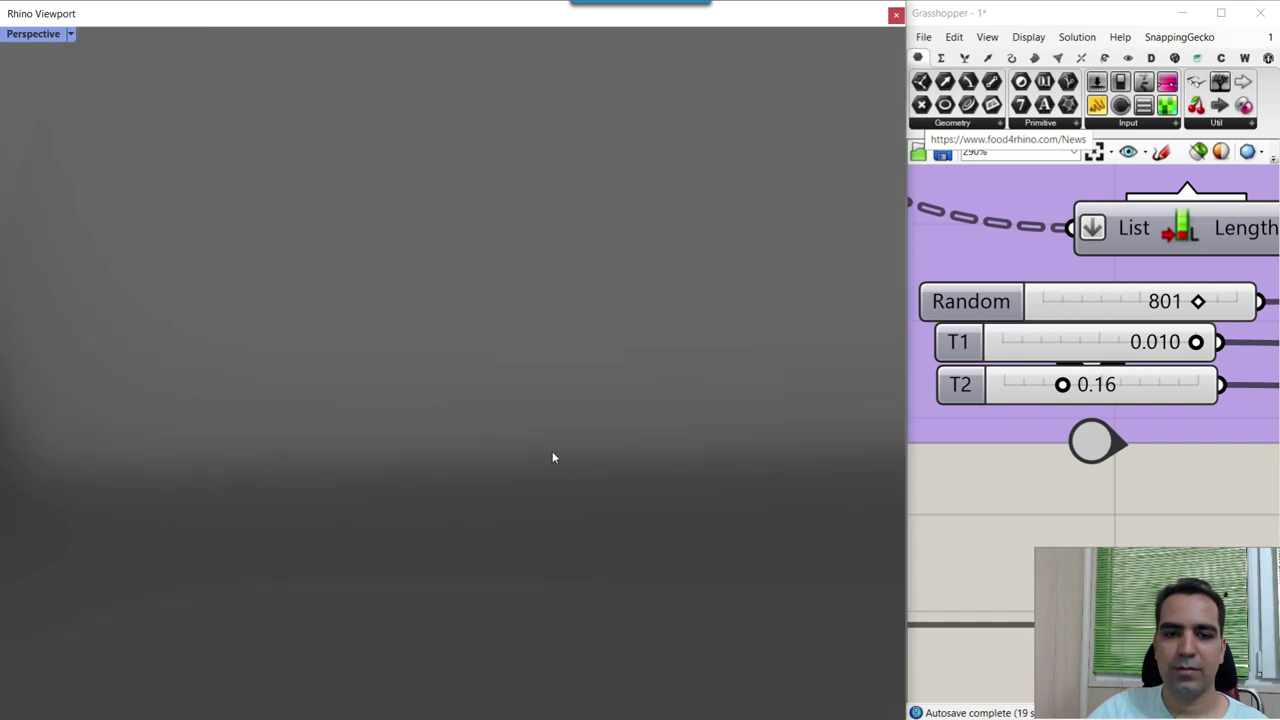
left_click_drag(1196, 343, 1120, 345)
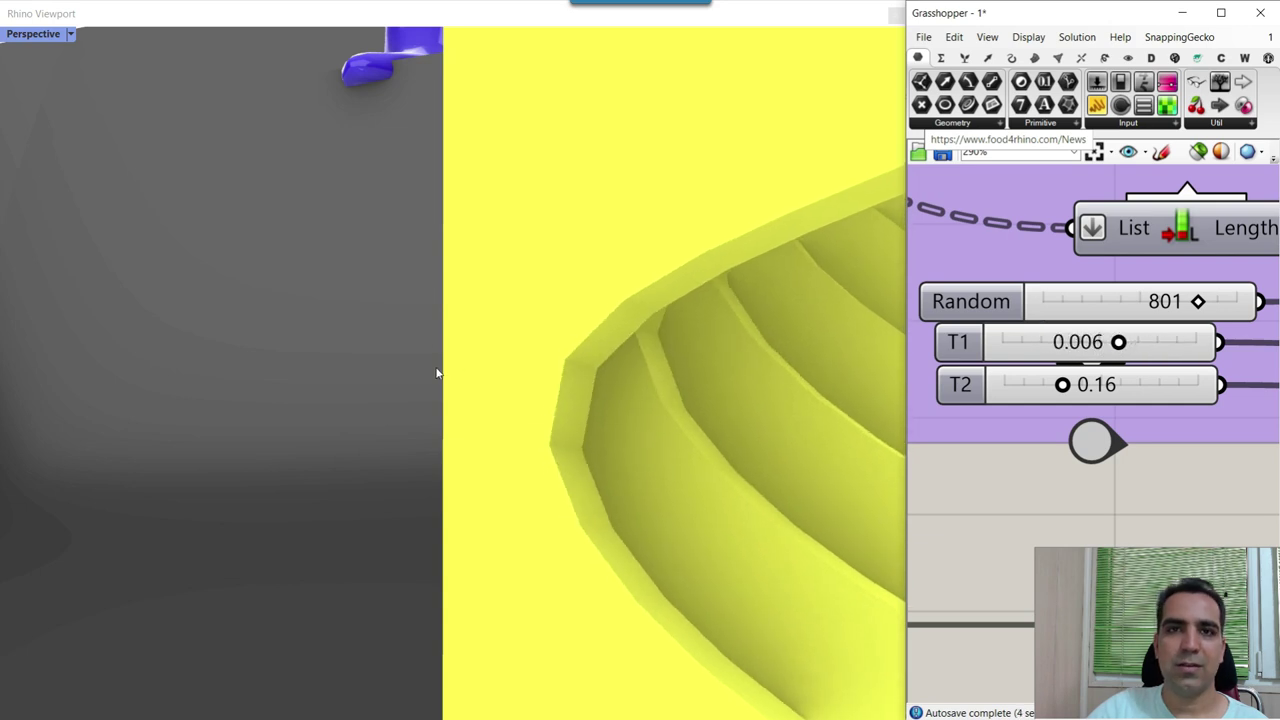
scroll(437, 373, "down", 8)
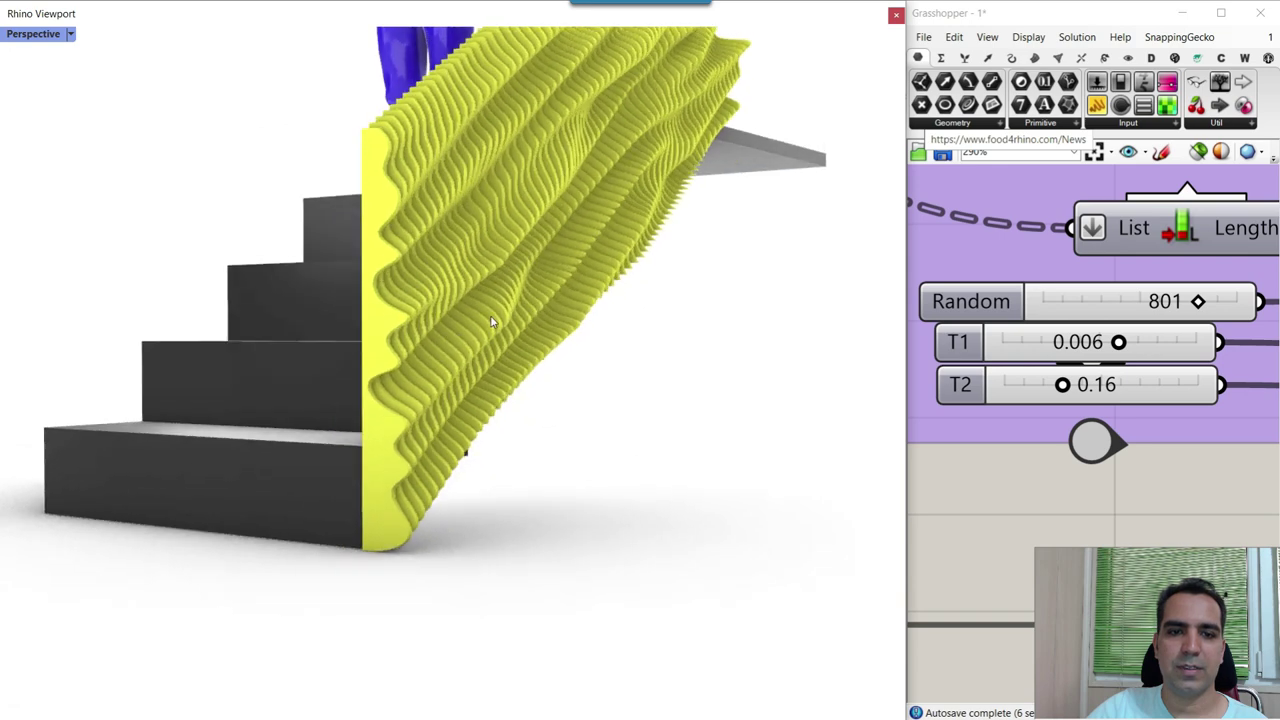
scroll(491, 322, "up", 10)
mouse_move(1063, 385)
left_mouse_down()
mouse_move(1100, 386)
mouse_move(1054, 385)
left_mouse_up()
- Examine the Random and Construct Domain components and the railing's slats from near and far
scroll(1025, 385, "down", 4)
right_click_drag(1231, 355, 986, 380)
right_click_drag(1253, 330, 1147, 338)
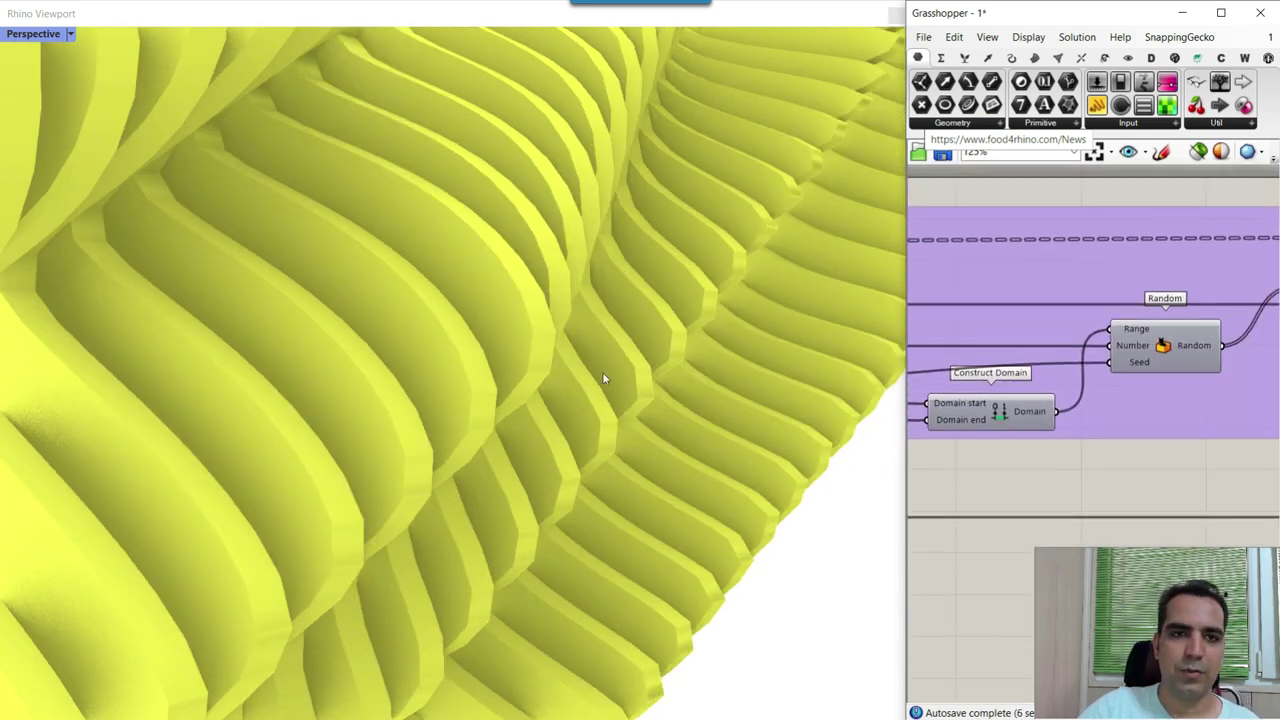
scroll(602, 378, "down", 5)
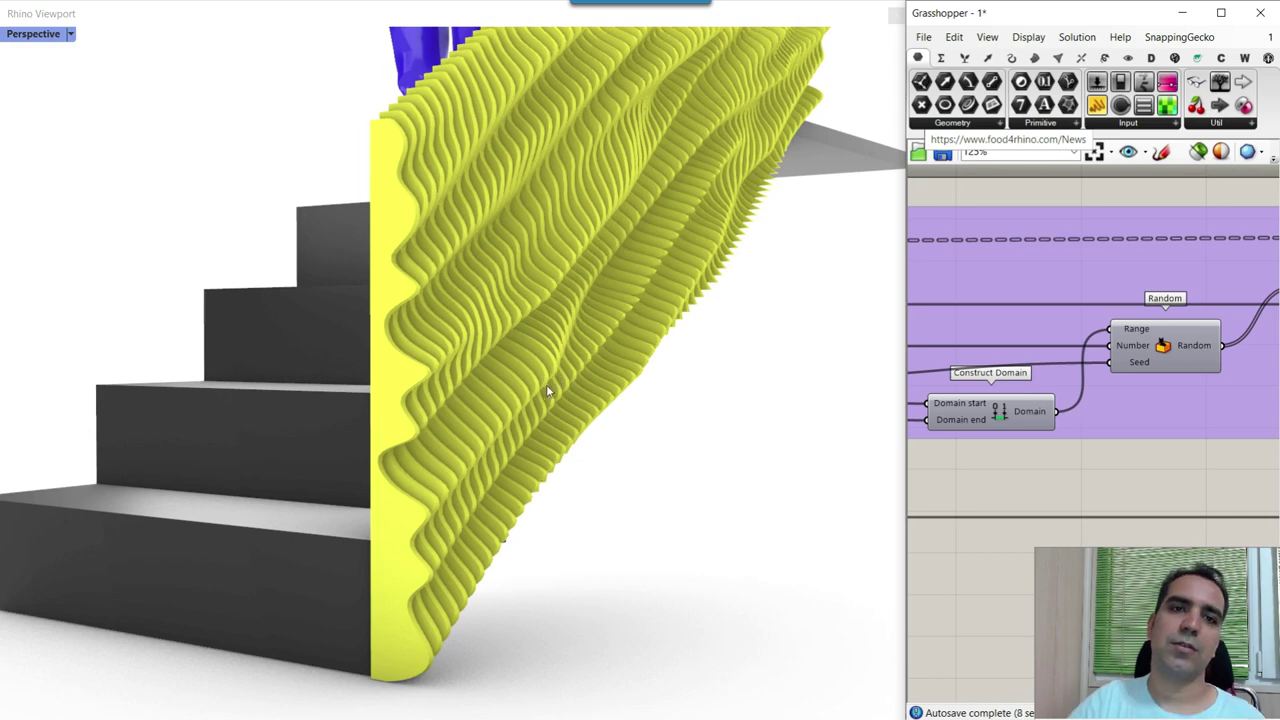
scroll(590, 390, "down", 3)
right_click_drag(589, 388, 309, 366)
scroll(349, 406, "down", 5)
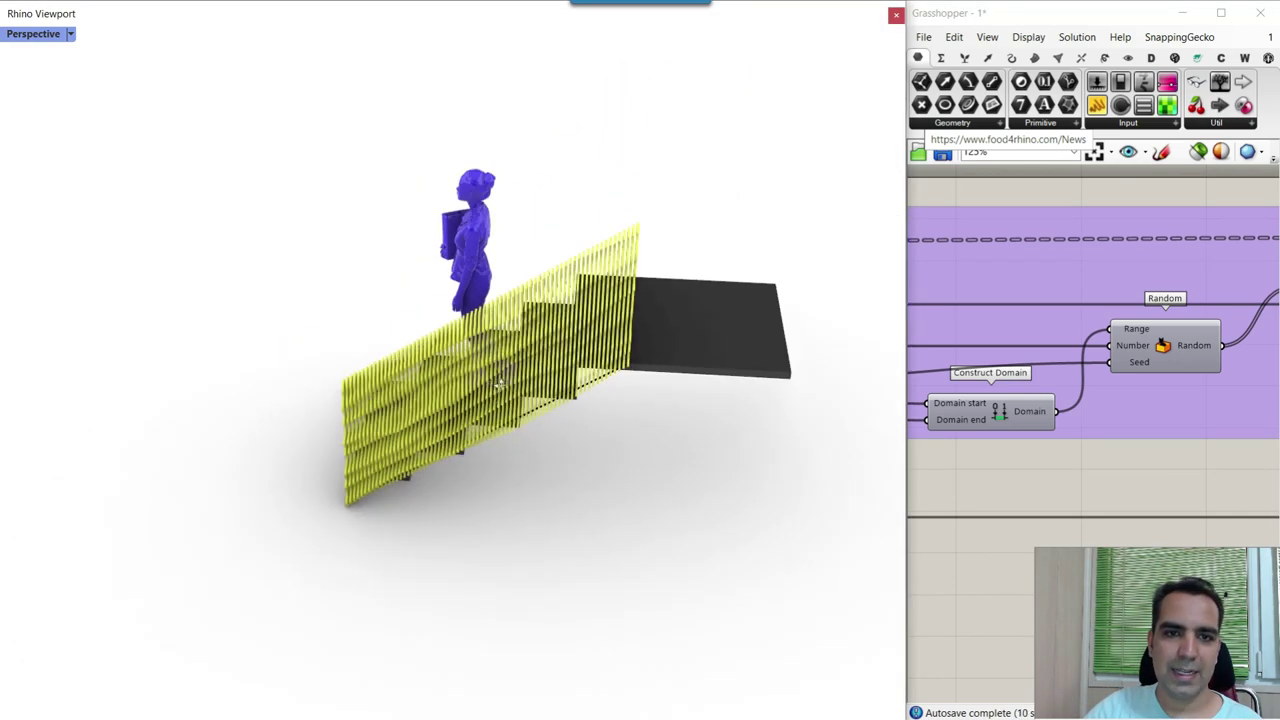
scroll(420, 420, "up", 8)
right_click_drag(466, 411, 500, 434)
- Examine how the railing follows the slope of the stairs from the lowest step to the landing
left_click(500, 434)
left_click(487, 267)
left_click(614, 171)
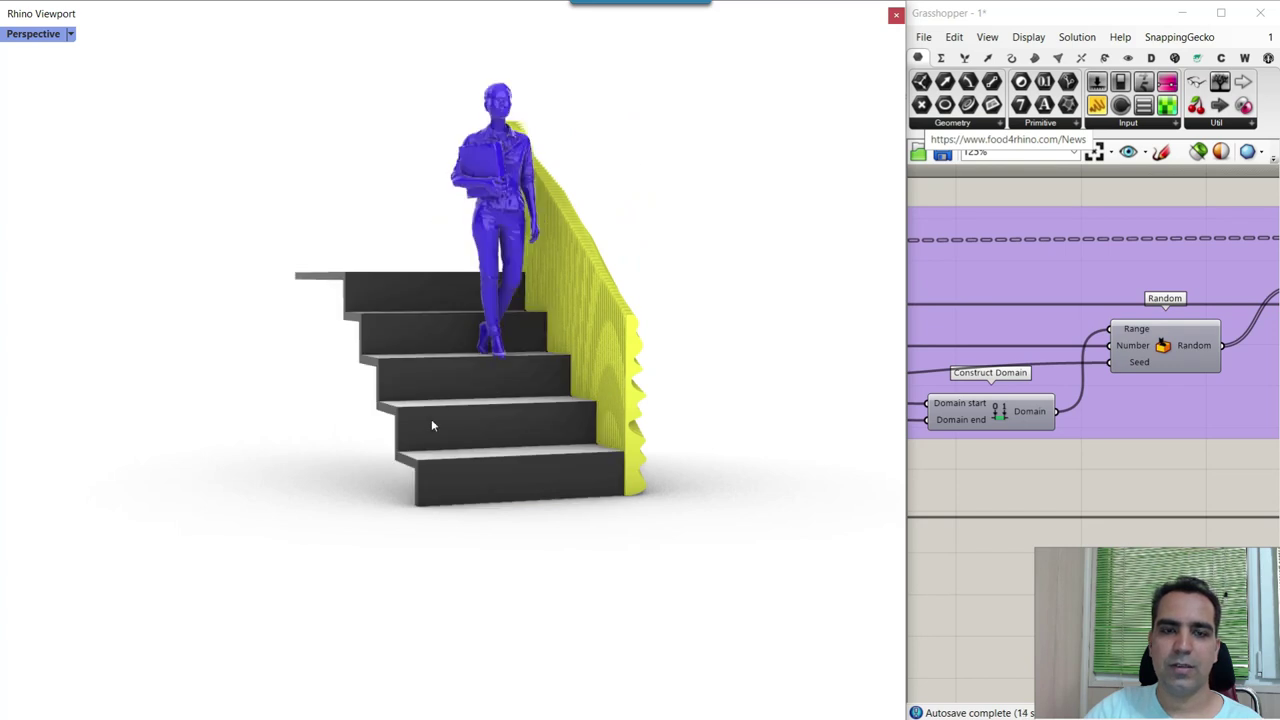
left_click(500, 402)
left_click(617, 209)
right_click_drag(617, 209, 415, 432)
scroll(373, 487, "up", 3)
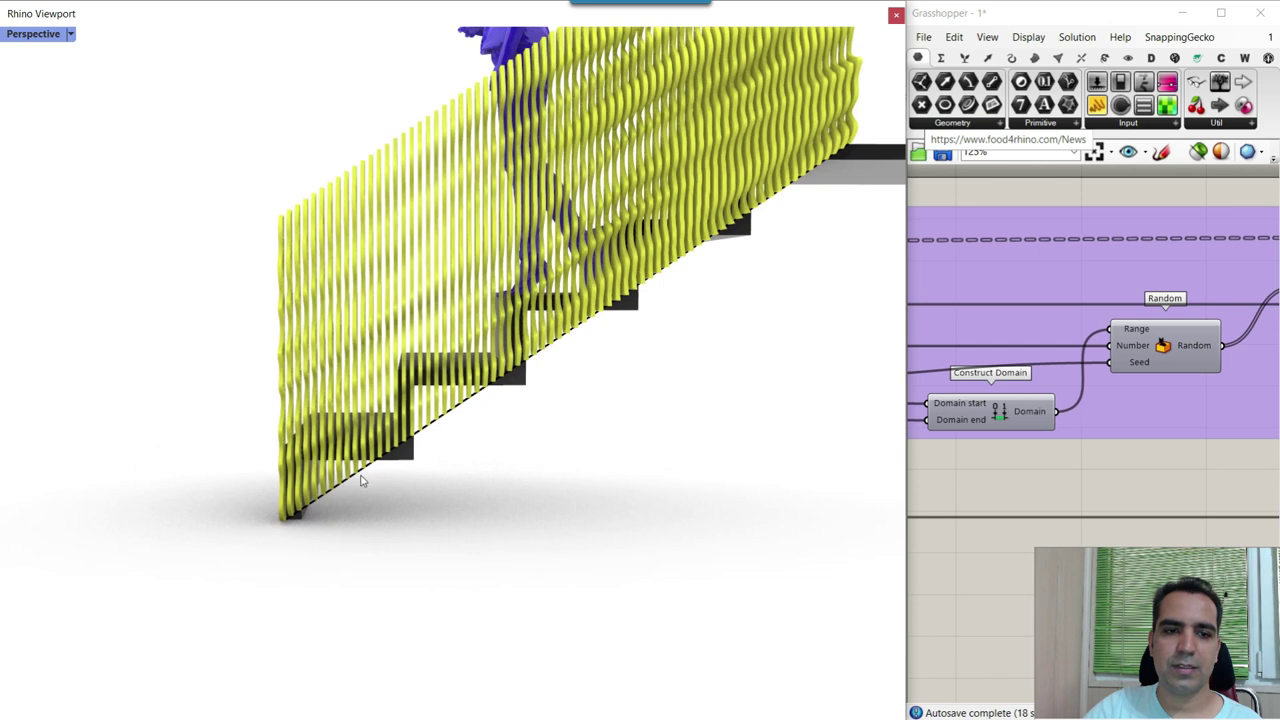
left_click(362, 481)
left_click(853, 170)
right_click_drag(853, 170, 672, 420)
scroll(631, 436, "down", 6)
scroll(669, 334, "up", 10)
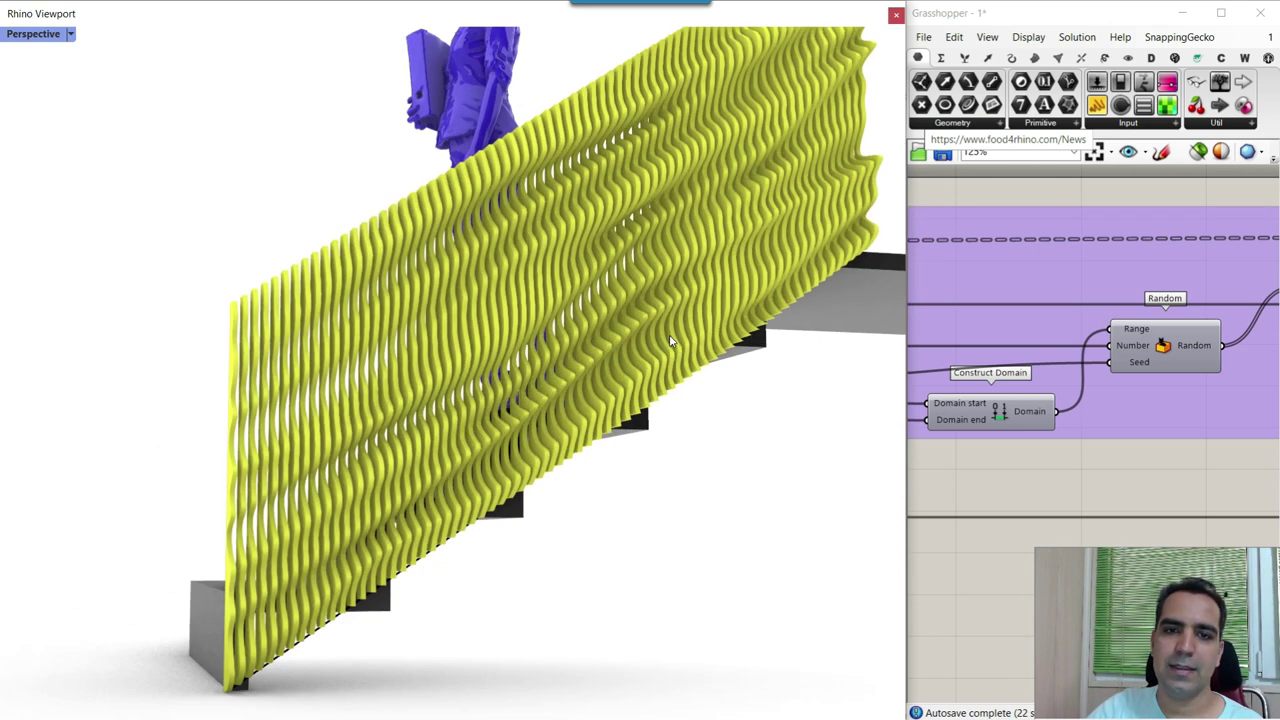
- Examine the start of the definition with its Curve, Divide Curve and Line SDL components alongside the railing
right_click_drag(1066, 353, 1158, 373)
scroll(1153, 377, "down", 10)
scroll(1040, 393, "up", 6)
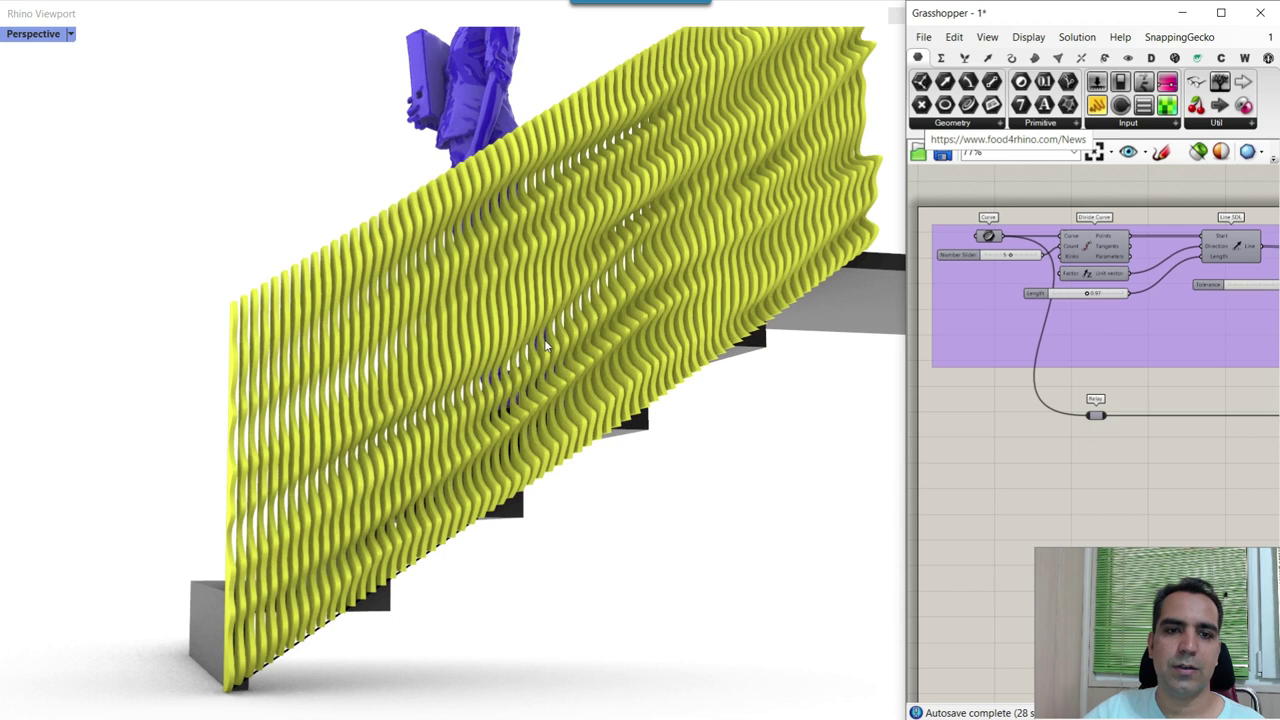
scroll(565, 332, "down", 3)
right_click_drag(578, 314, 586, 298)
scroll(590, 289, "up", 3)
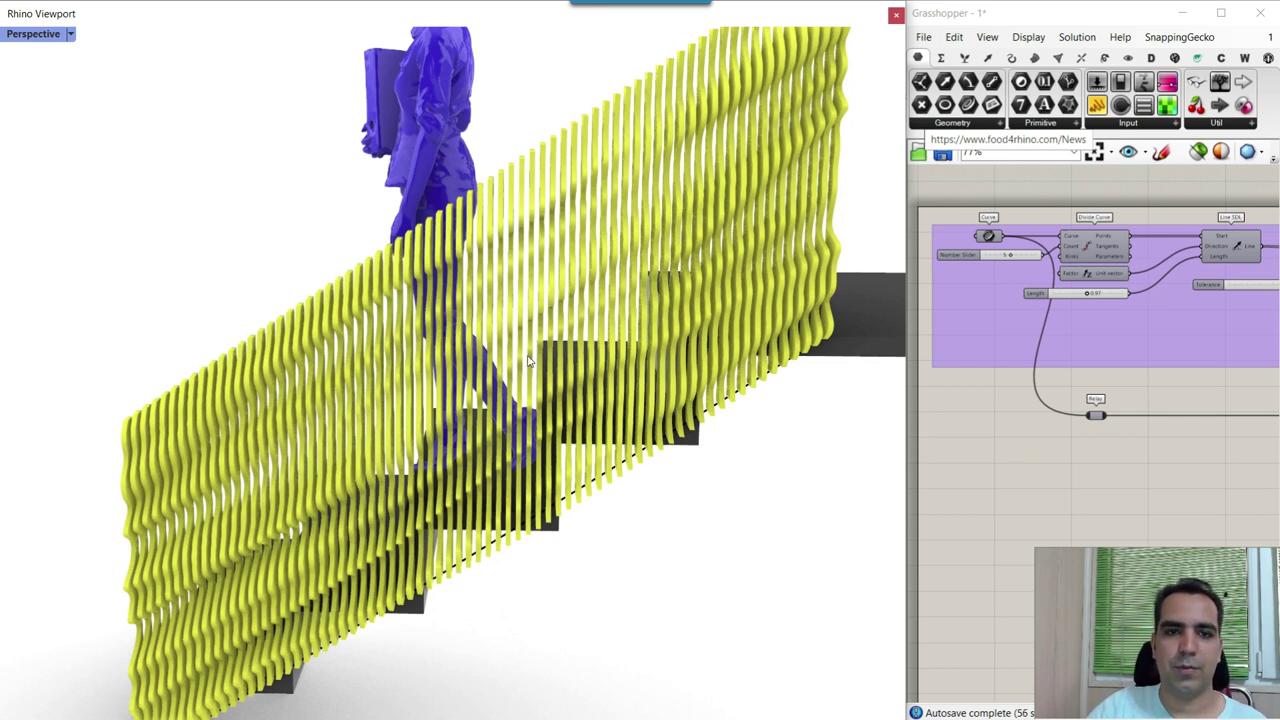
scroll(529, 361, "down", 5)
right_click_drag(410, 350, 518, 339)
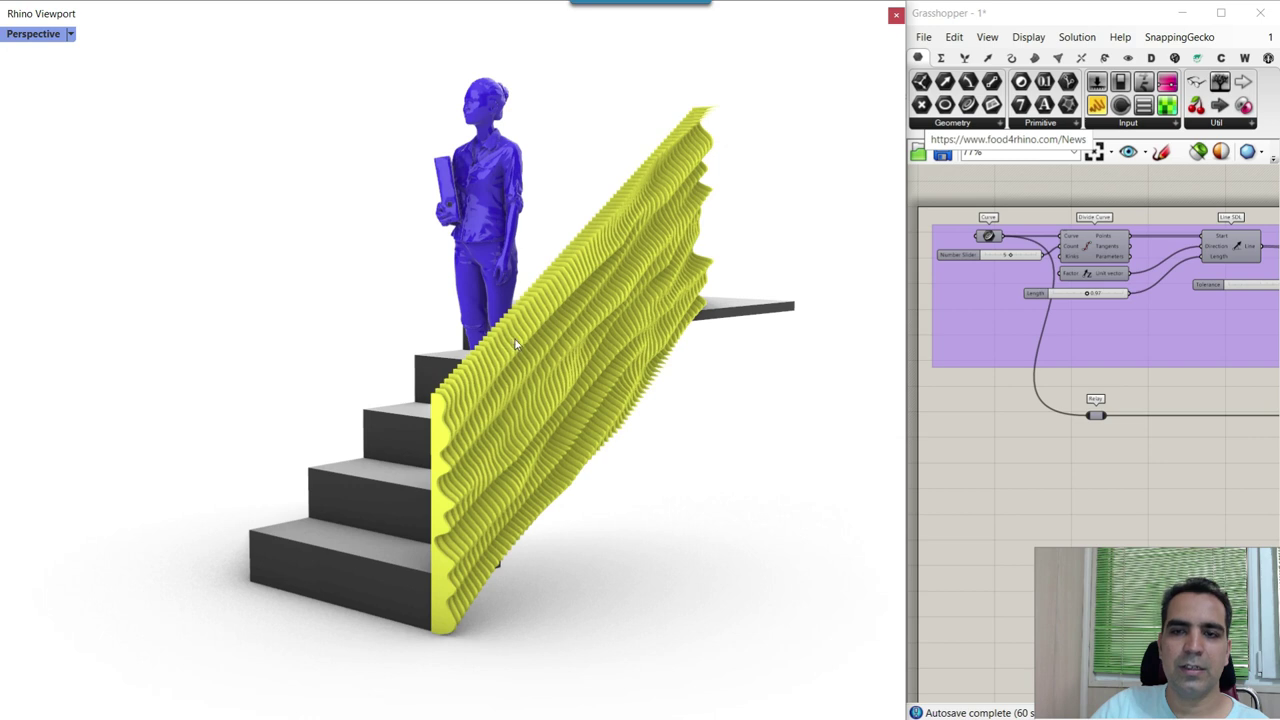
- Widen the Grasshopper window to show more of the definition beside the railing model
left_click_drag(907, 323, 683, 330)
left_click_drag(910, 180, 677, 202)
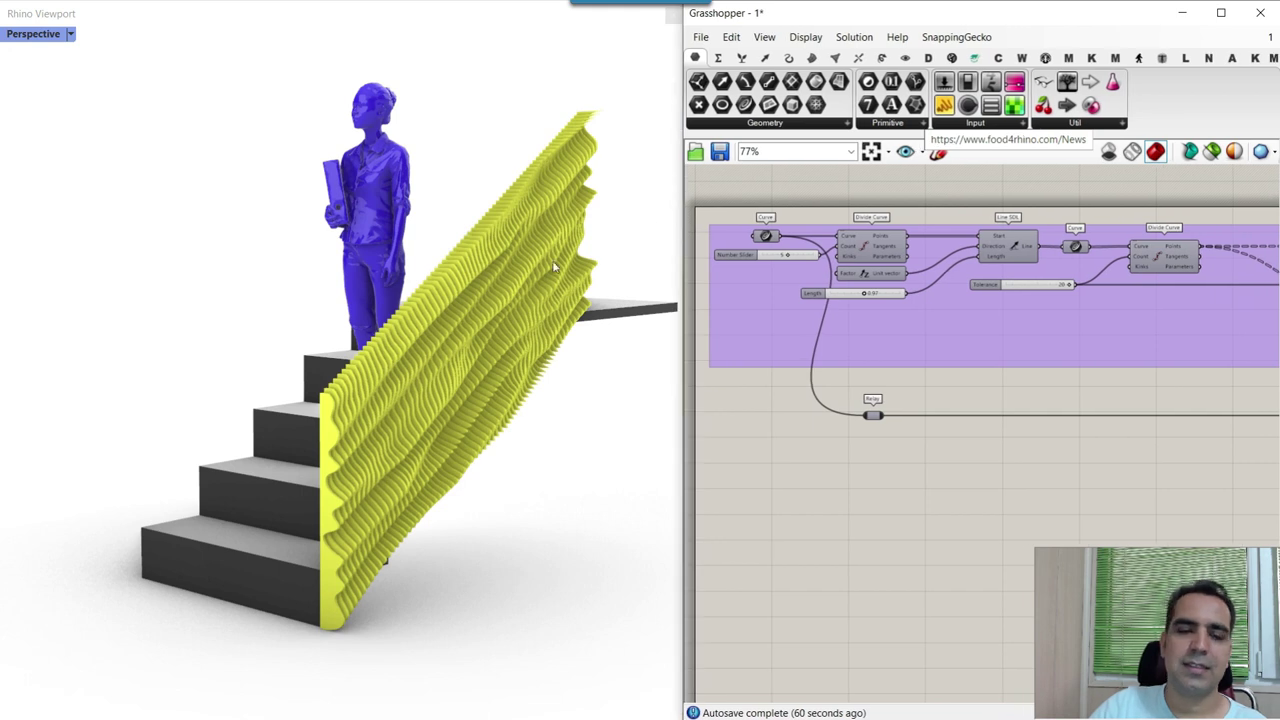
scroll(512, 292, "down", 5)
right_click_drag(512, 292, 470, 310)
scroll(530, 280, "up", 8)
scroll(515, 308, "down", 7)
scroll(515, 310, "up", 3)
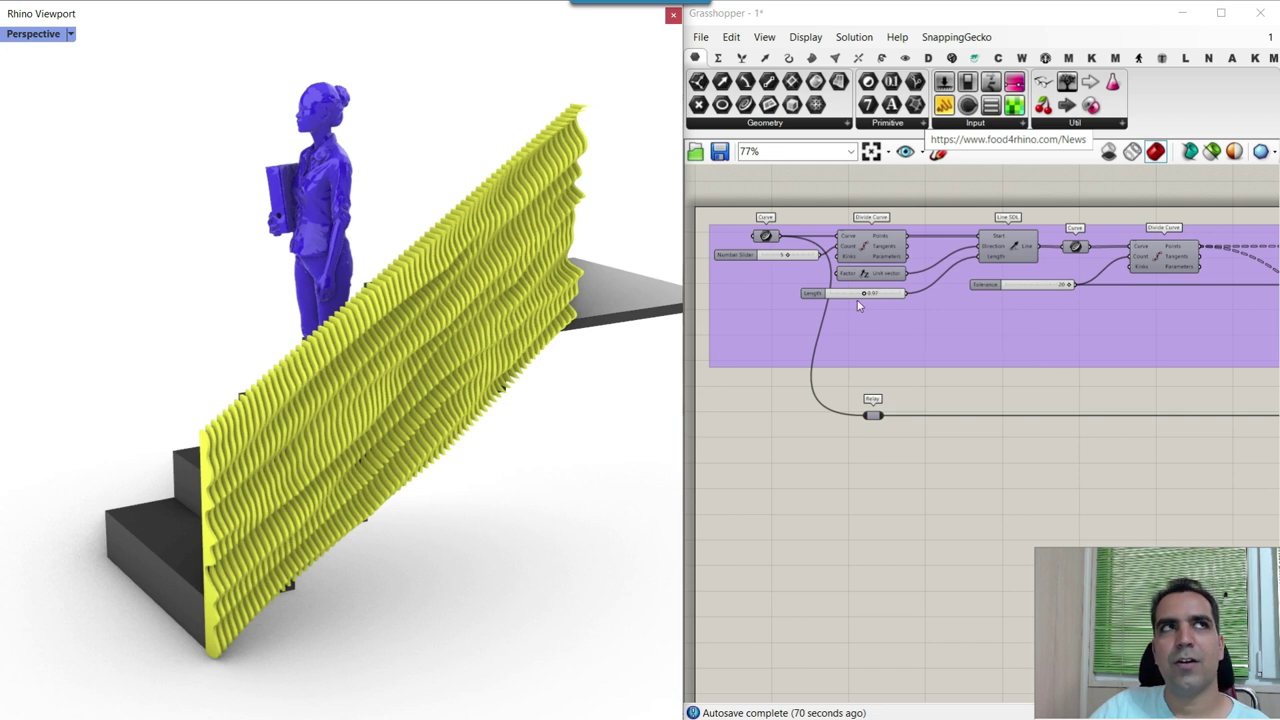
- Select all components of the definition and turn off their preview
scroll(1062, 335, "down", 10)
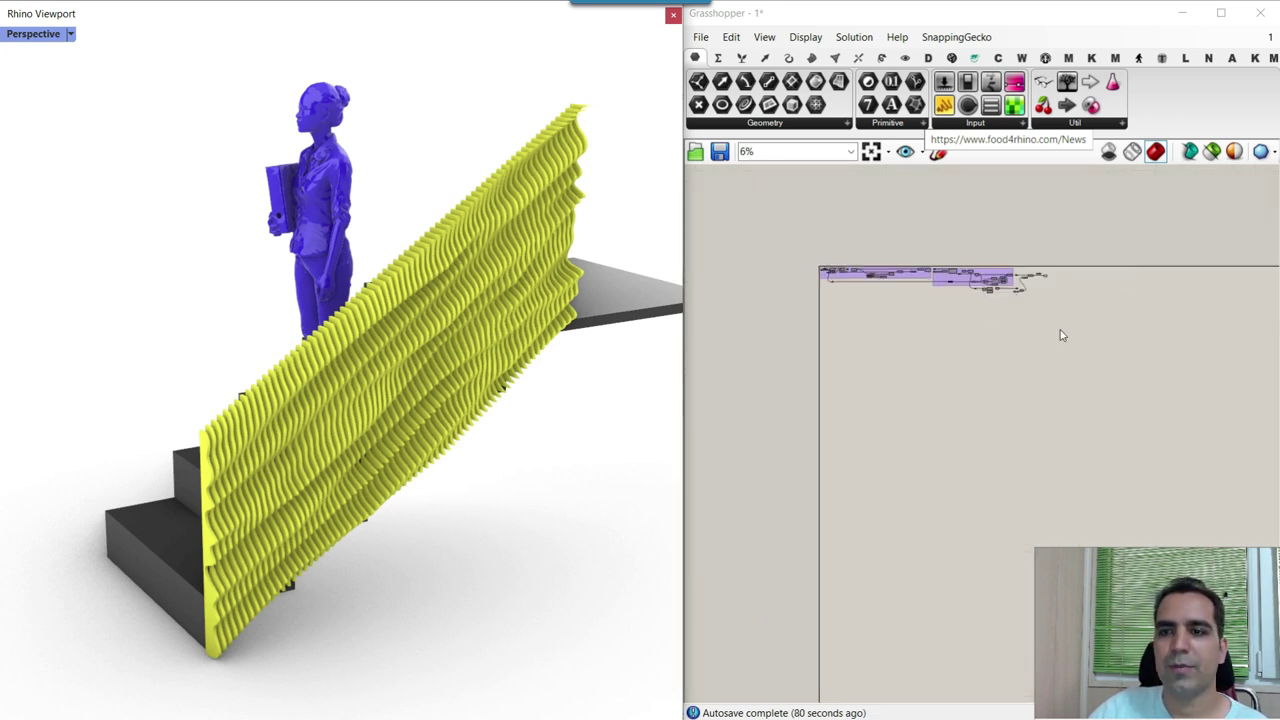
left_click_drag(1062, 335, 823, 234)
right_click(867, 206)
left_click(905, 229)
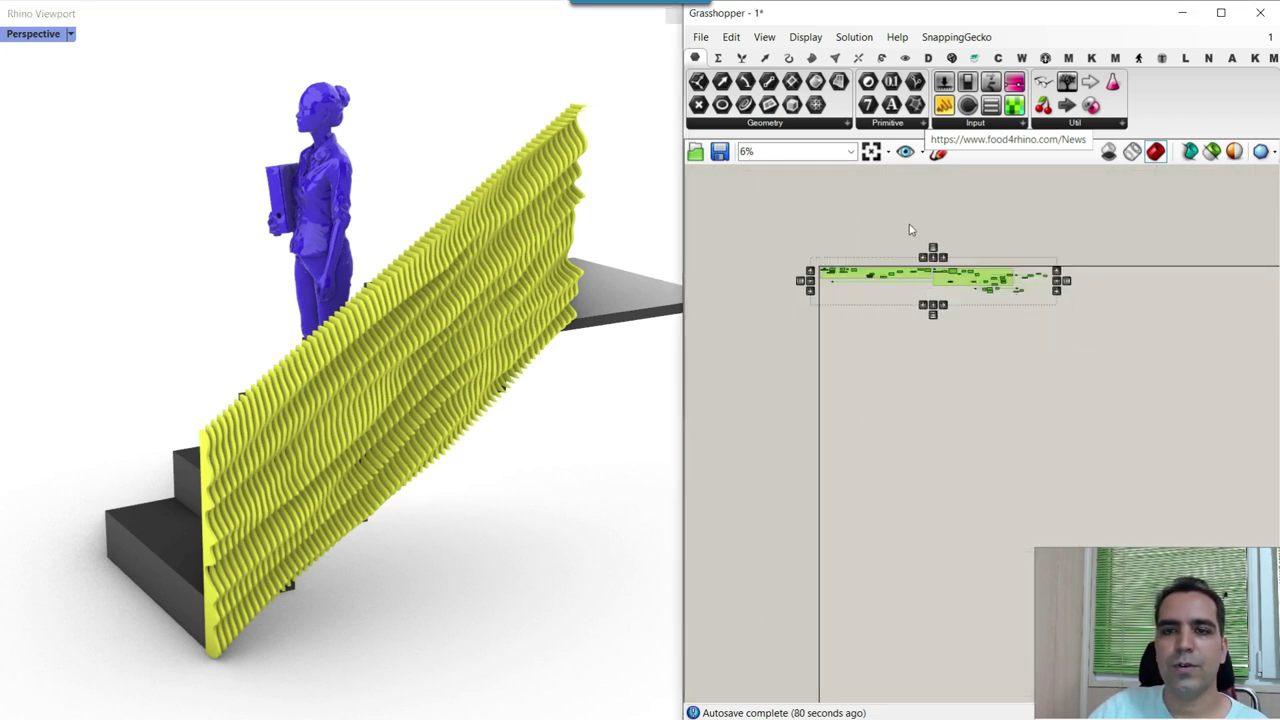
- Switch the Perspective viewport to Shaded display and deselect the definition's components
left_click(517, 220)
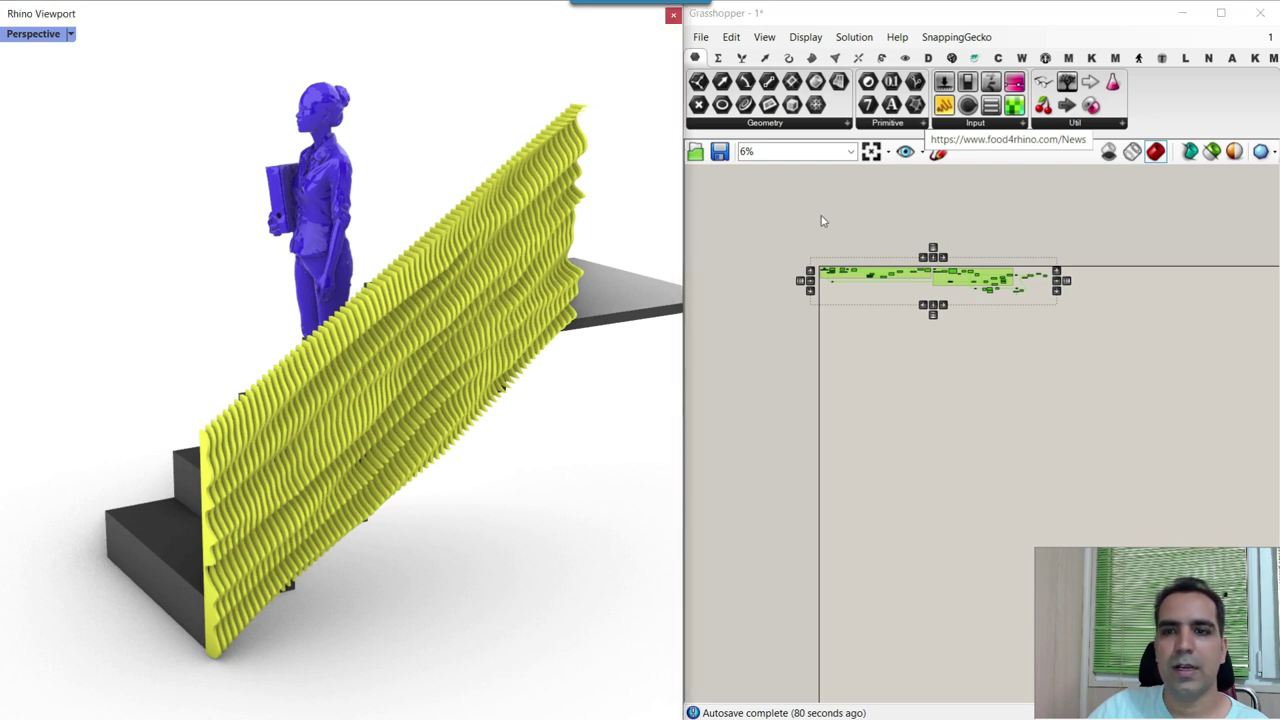
left_click(55, 38)
left_click(40, 104)
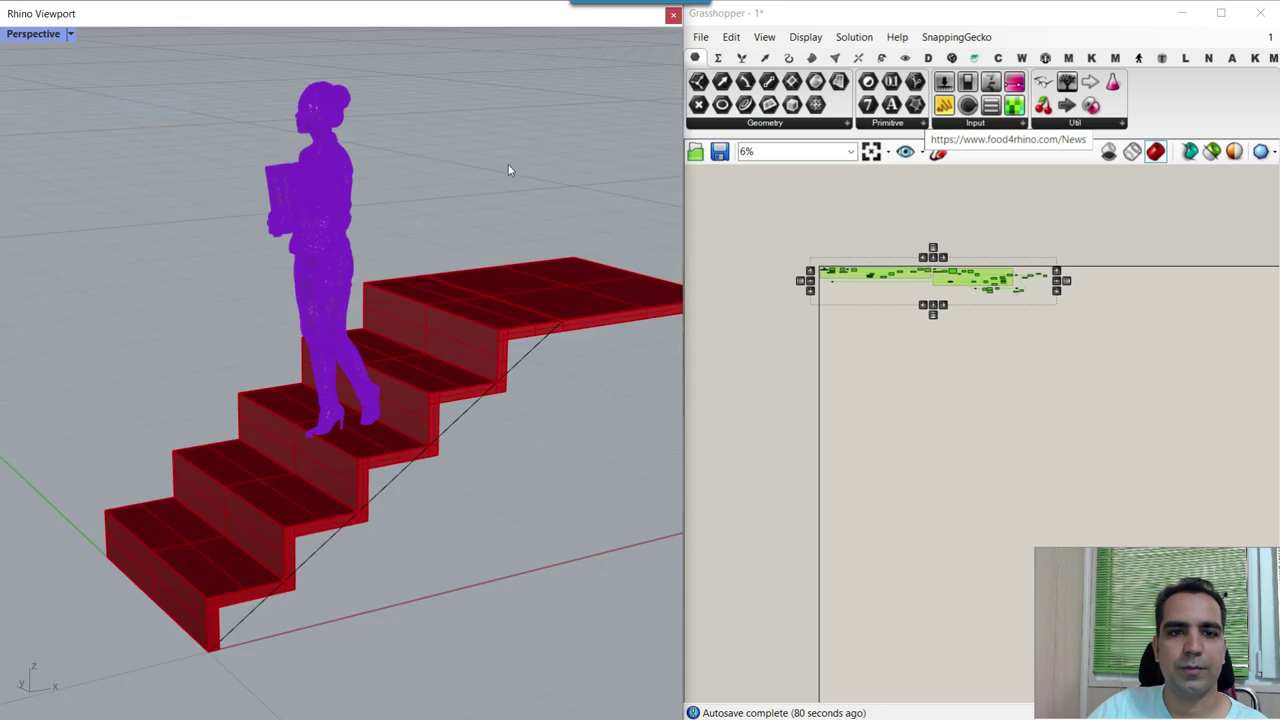
left_click(980, 397)
scroll(911, 306, "up", 2)
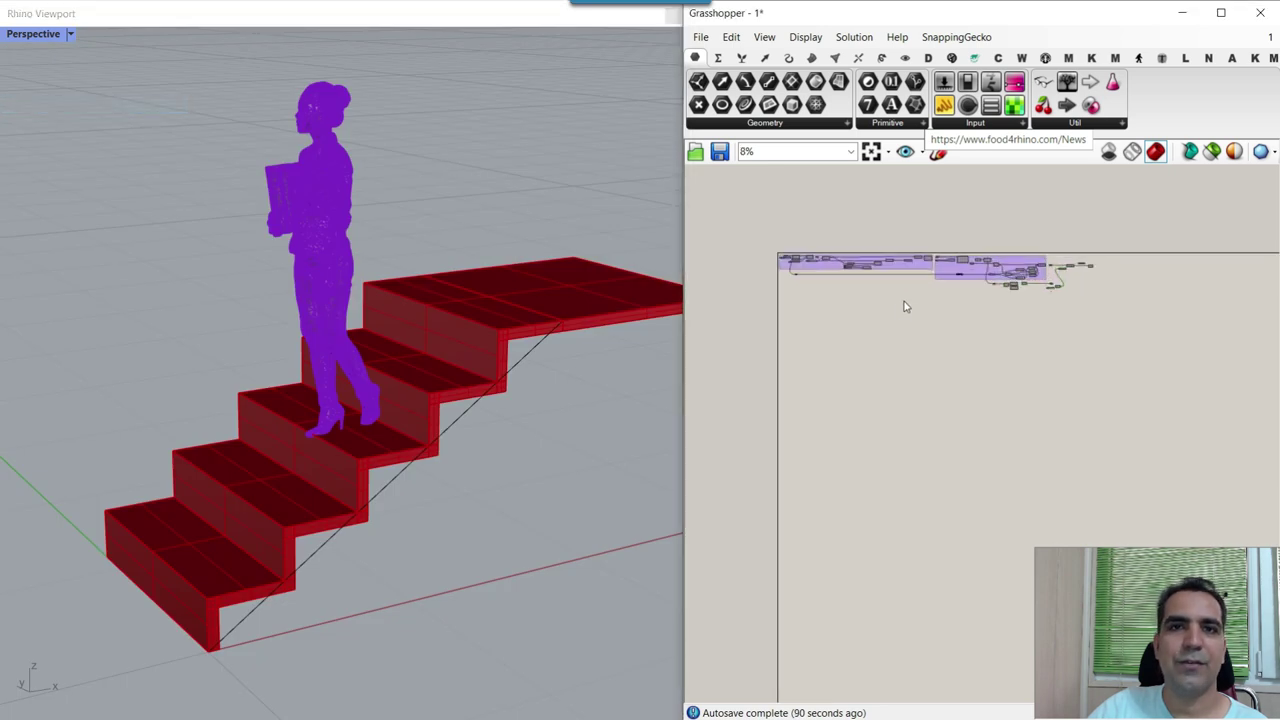
- Select the base curve along the stair and turn on the preview of the Line SDL component
left_click(454, 424)
right_click_drag(454, 424, 548, 362)
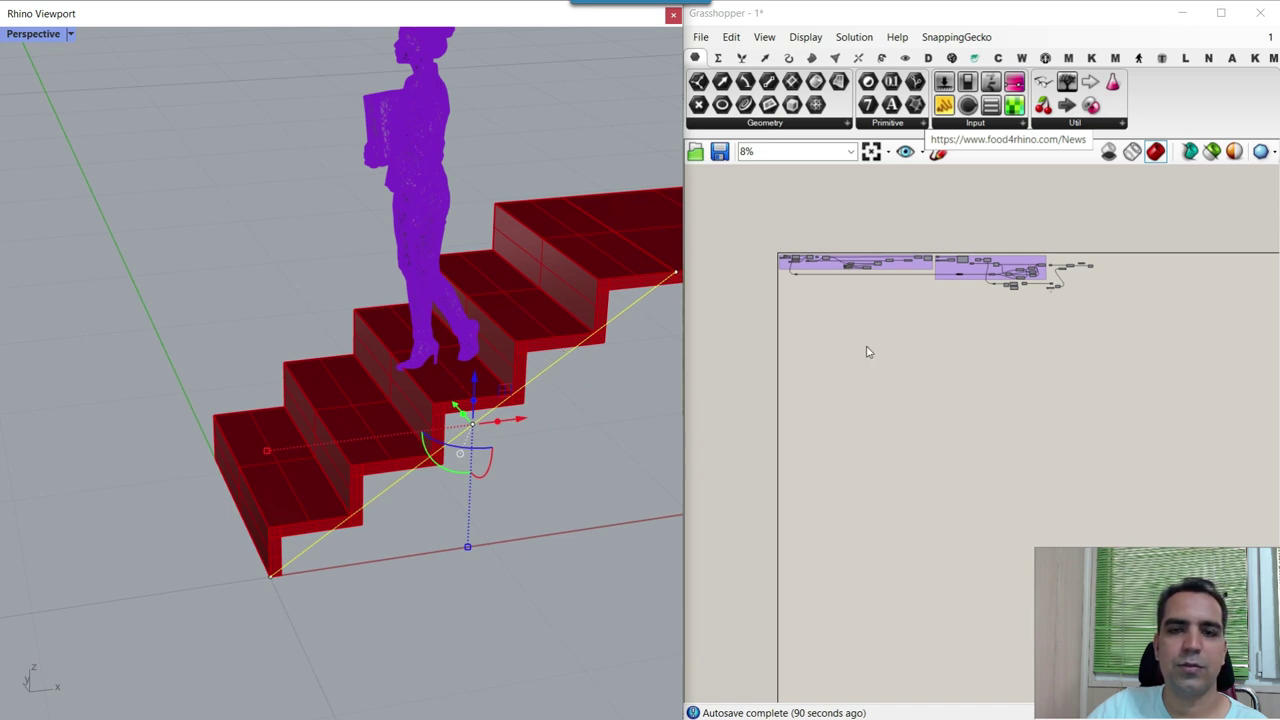
left_click(735, 314)
scroll(818, 251, "up", 8)
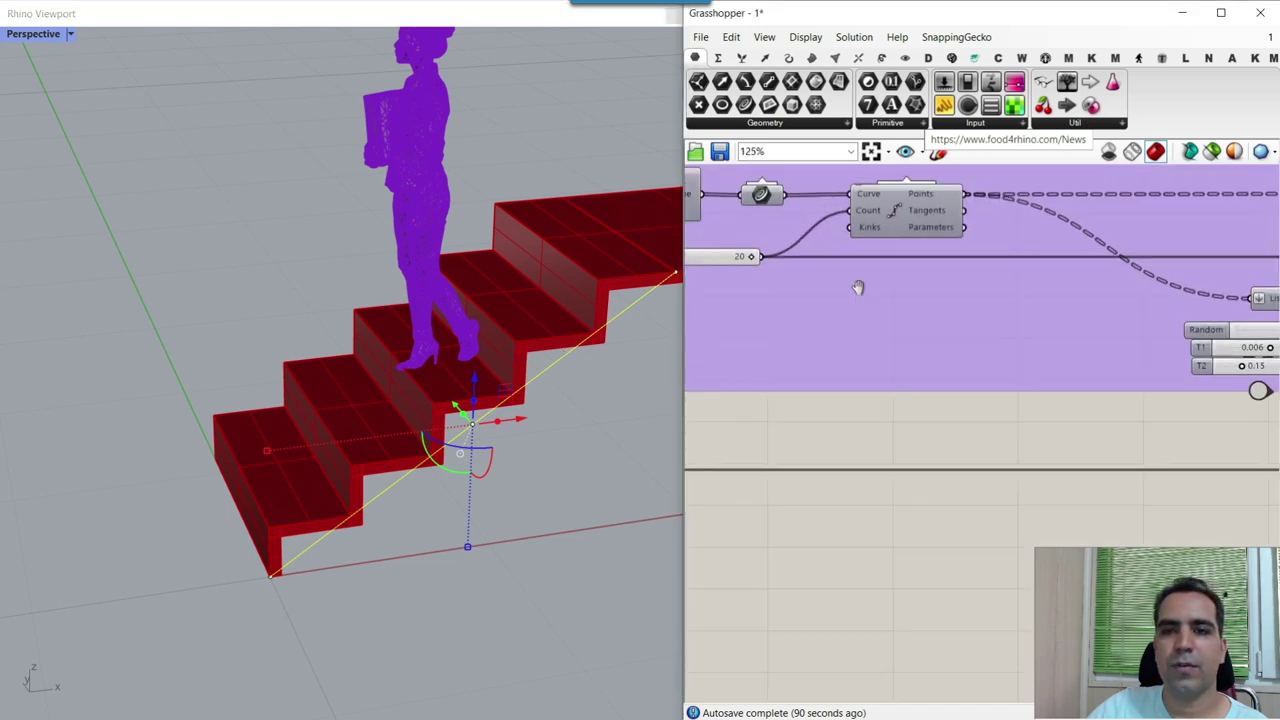
right_click_drag(858, 288, 1038, 398)
right_click(840, 302)
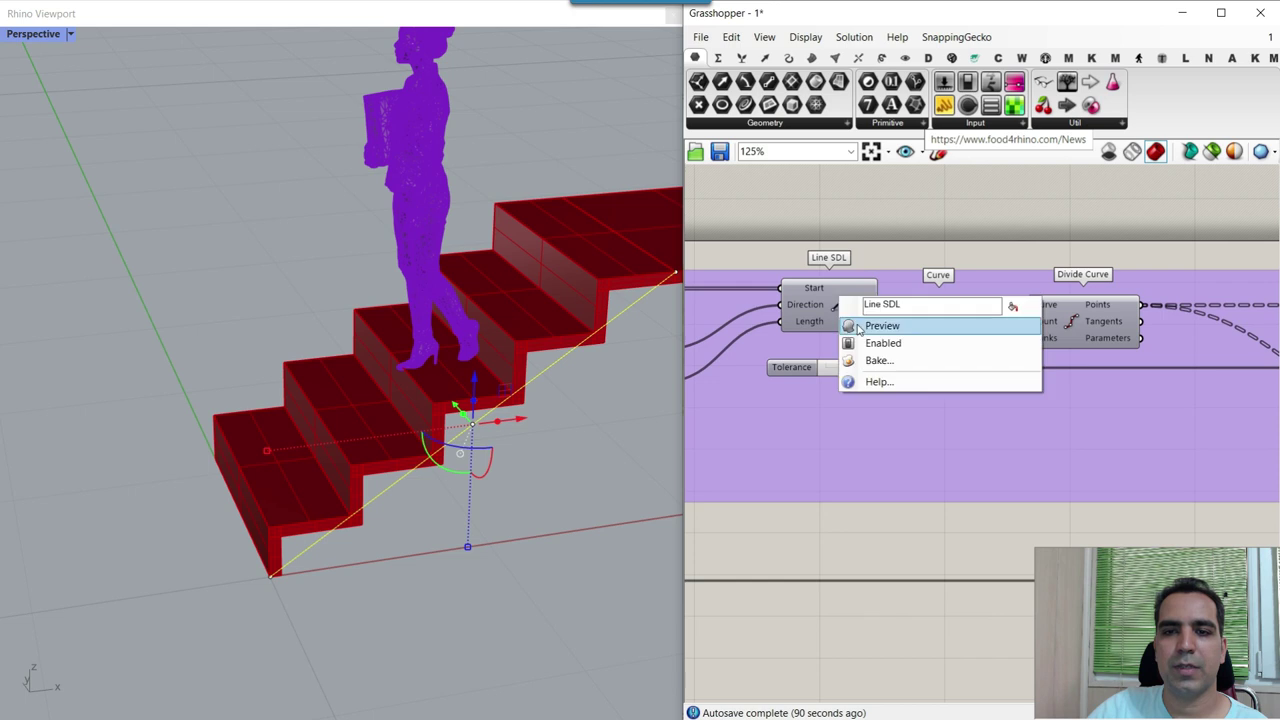
left_click(858, 327)
scroll(377, 394, "down", 5)
right_click_drag(457, 394, 383, 357)
scroll(383, 357, "up", 4)
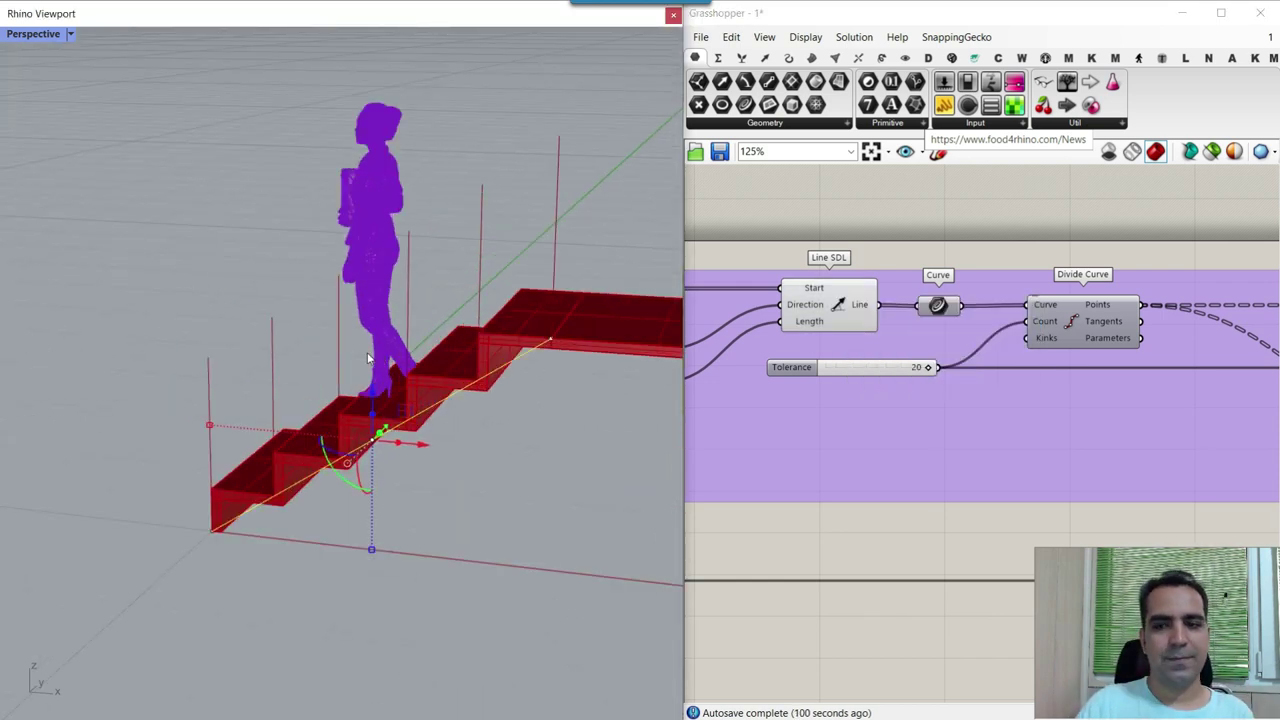
- Turn on the preview of the Curve parameter that follows the Interpolate component
right_click_drag(1237, 300, 1065, 318)
scroll(1065, 318, "down", 5)
right_click_drag(1189, 343, 808, 366)
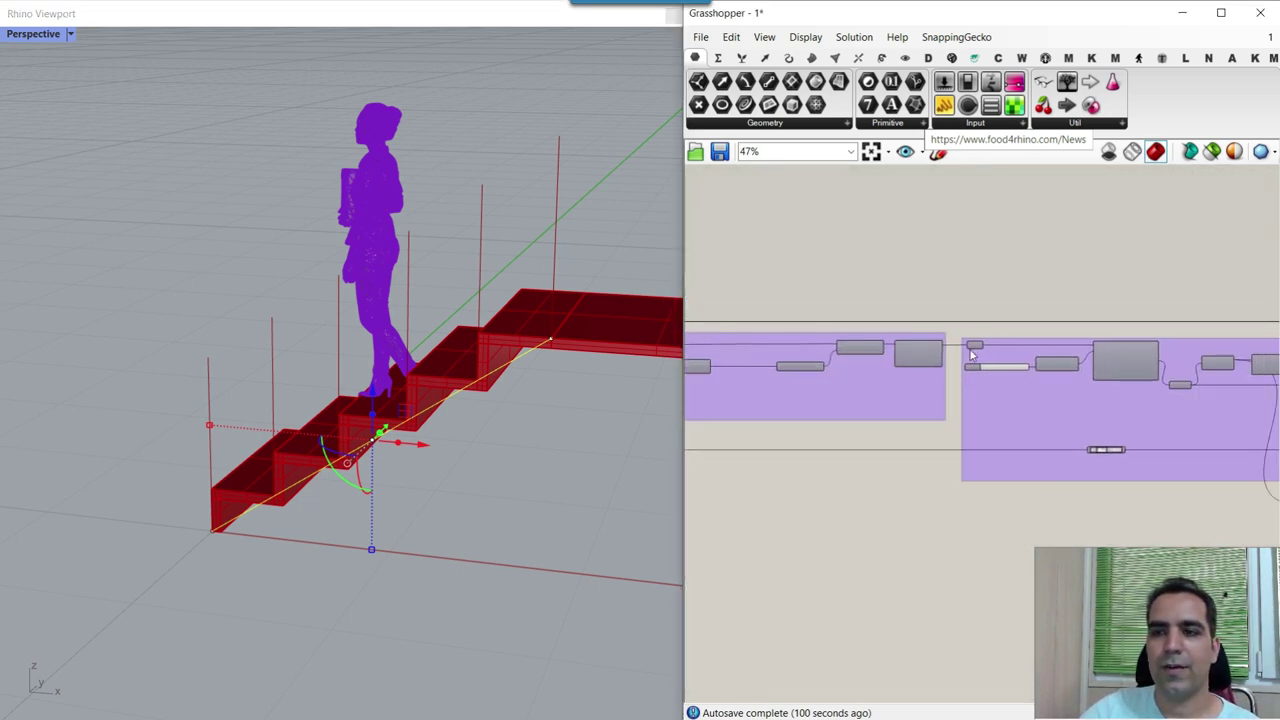
scroll(970, 352, "up", 5)
right_click(1090, 348)
left_click(1112, 369)
scroll(309, 390, "up", 3)
mouse_move(268, 398)
right_mouse_down()
mouse_move(309, 380)
mouse_move(415, 398)
right_mouse_up()
right_click_drag(626, 342, 446, 403, "shift")
left_click(534, 417)
right_click_drag(534, 417, 587, 380)
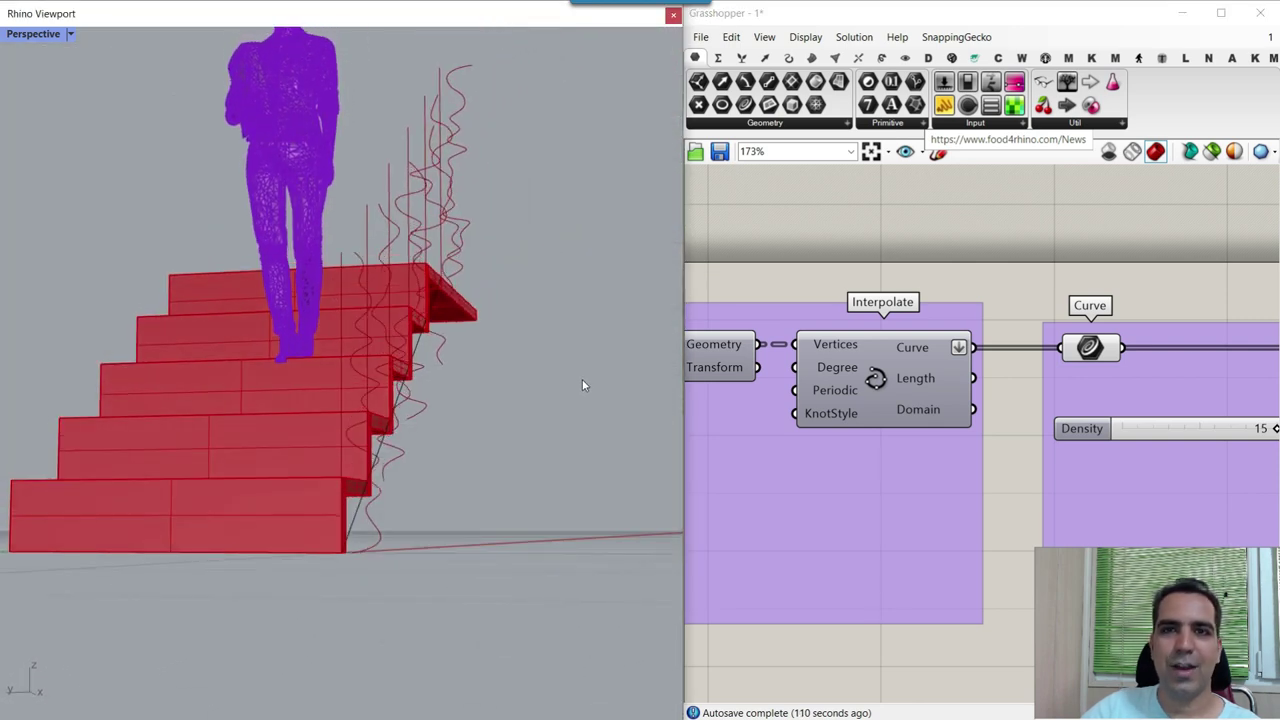
- Turn on the preview of the Tween Consecutive Curves component
scroll(822, 366, "down", 4)
scroll(1163, 386, "up", 3)
right_click_drag(1163, 386, 993, 386)
scroll(993, 393, "up", 3)
right_click(961, 347)
left_click(990, 390)
right_click_drag(530, 305, 512, 351)
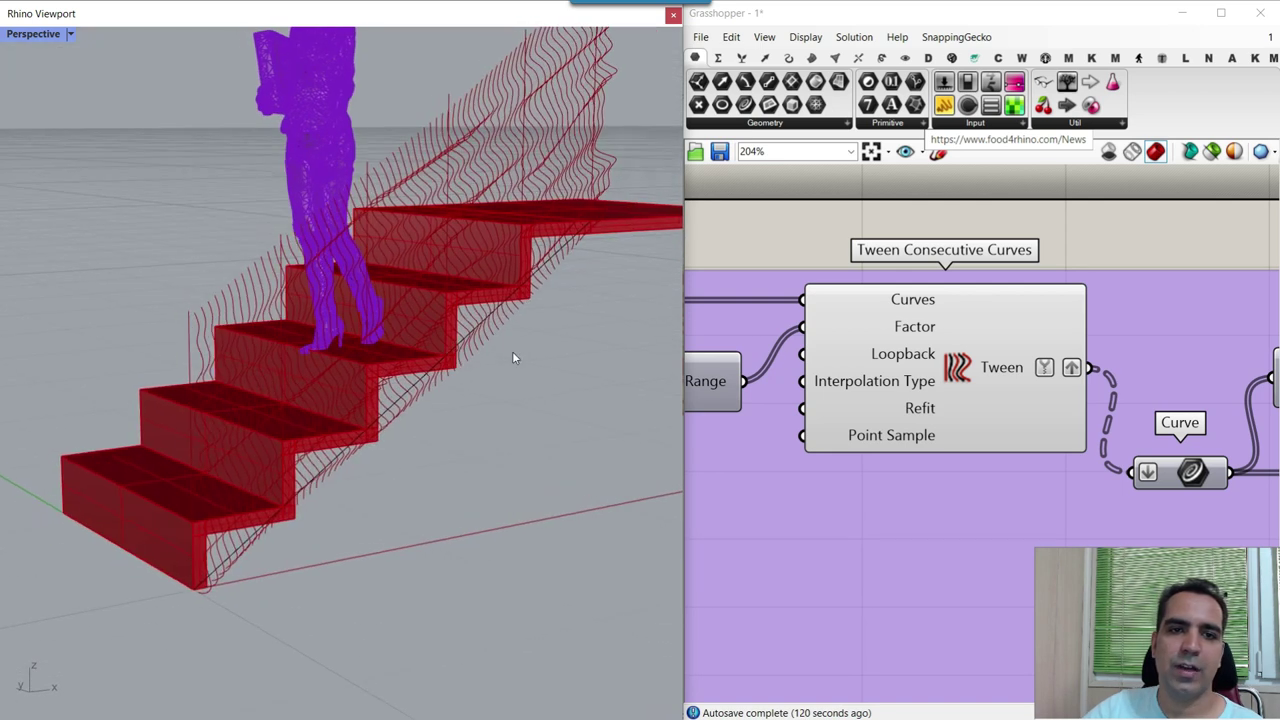
- Turn on the preview of the Extrude component and inspect the extruded railing along the stair
scroll(959, 362, "down", 5)
scroll(899, 369, "down", 4)
right_click_drag(1206, 398, 943, 400)
scroll(1066, 407, "up", 6)
left_click(1150, 412)
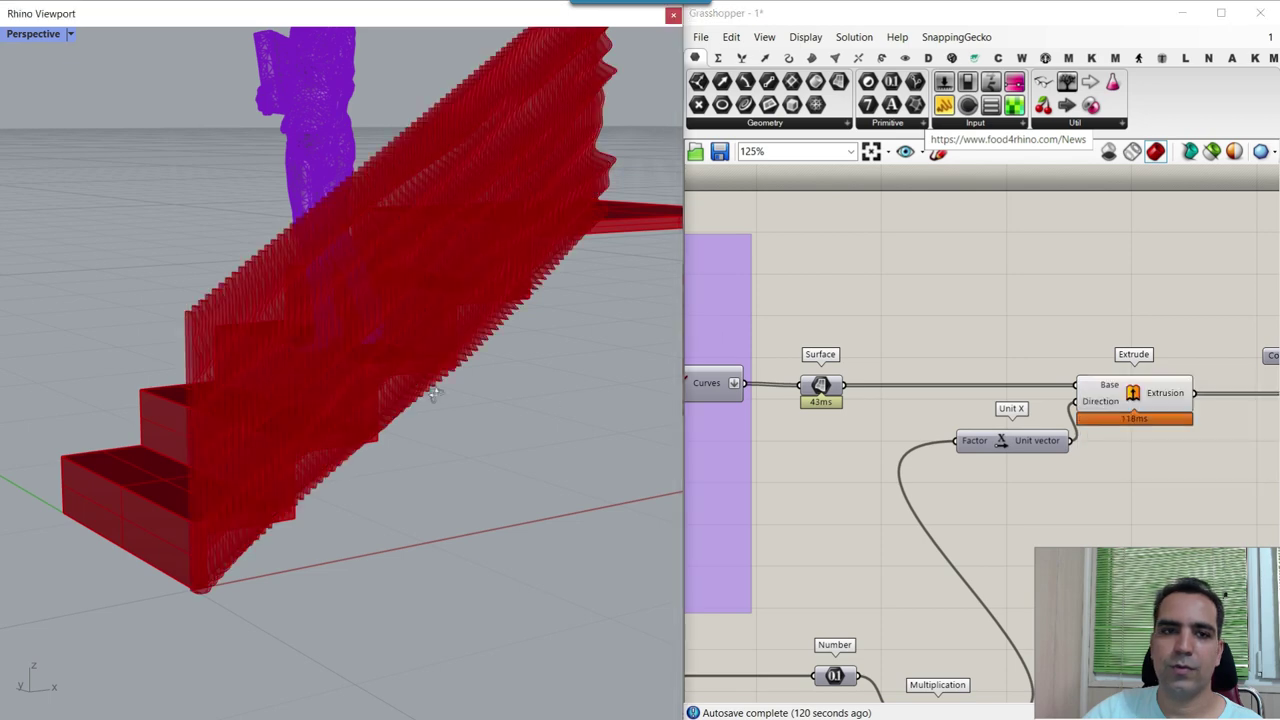
scroll(324, 300, "up", 8)
right_click_drag(257, 342, 297, 345)
scroll(300, 346, "down", 8)
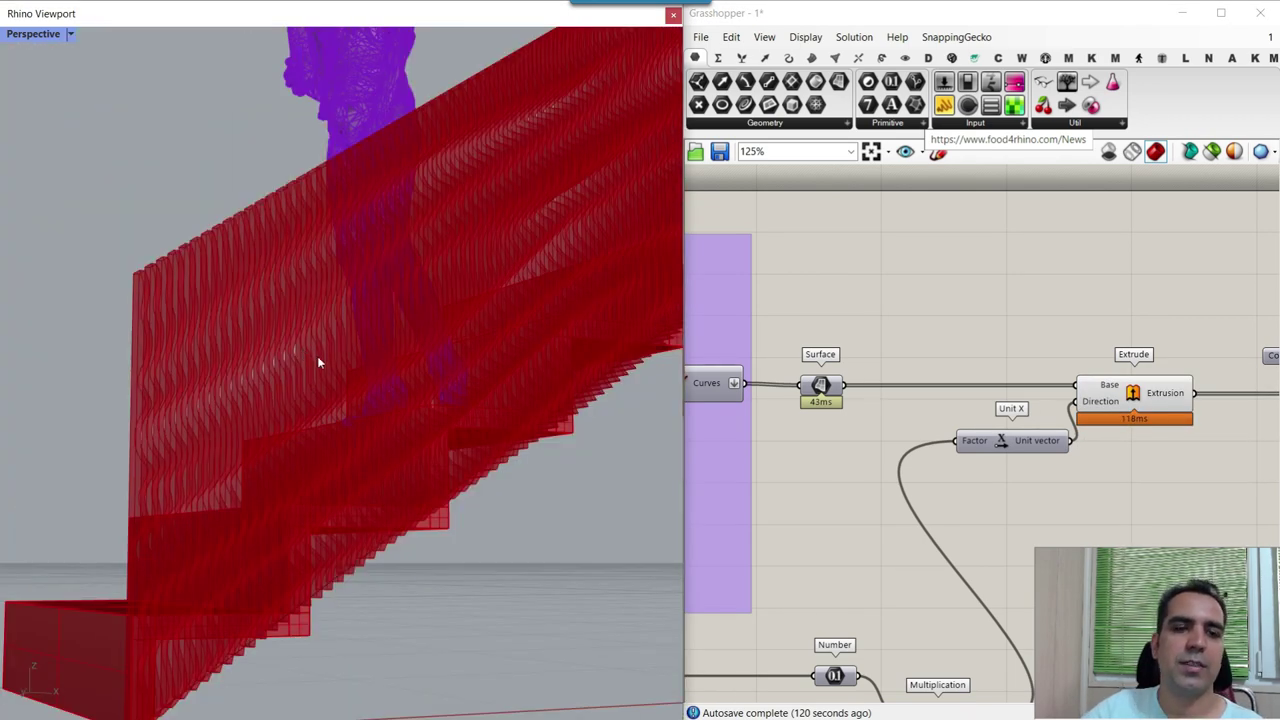
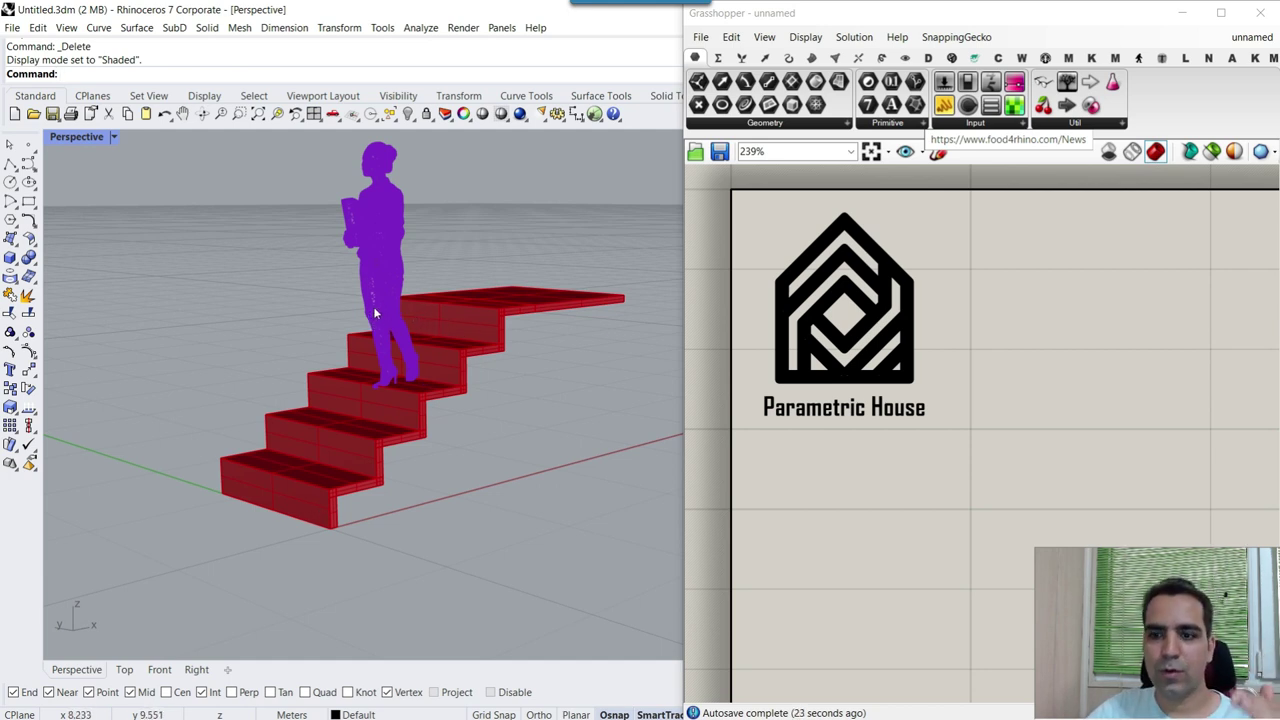
- Draw a straight polyline from the front top corner of the first step to the side edge of the landing
left_click(10, 163)
scroll(460, 360, "down", 3)
scroll(458, 362, "up", 5)
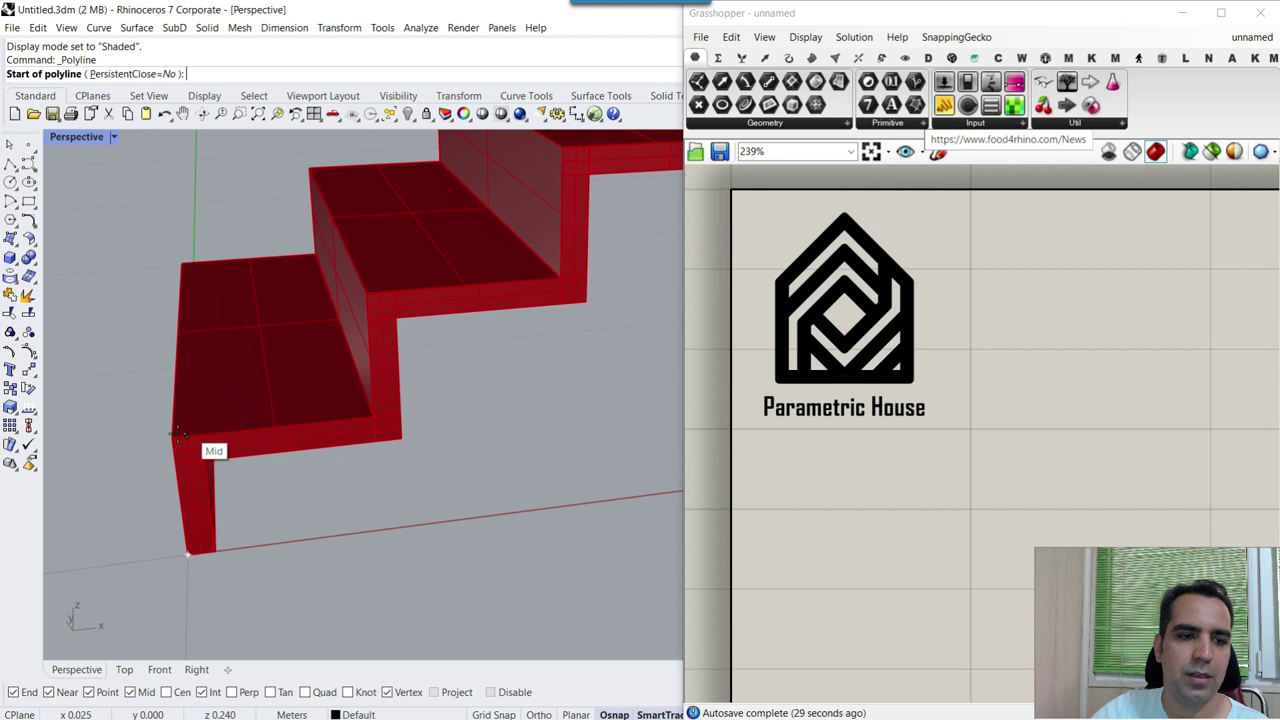
scroll(175, 432, "down", 1)
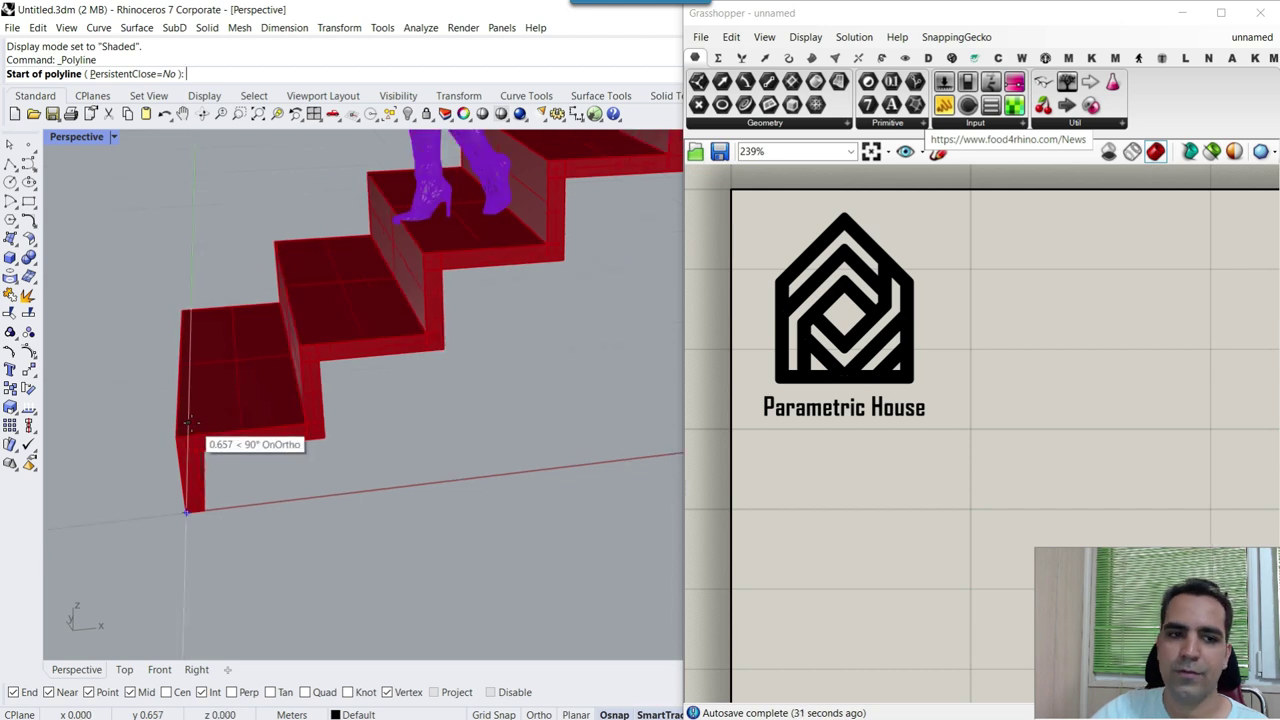
left_click(170, 432)
scroll(200, 440, "down", 2)
scroll(340, 310, "up", 5)
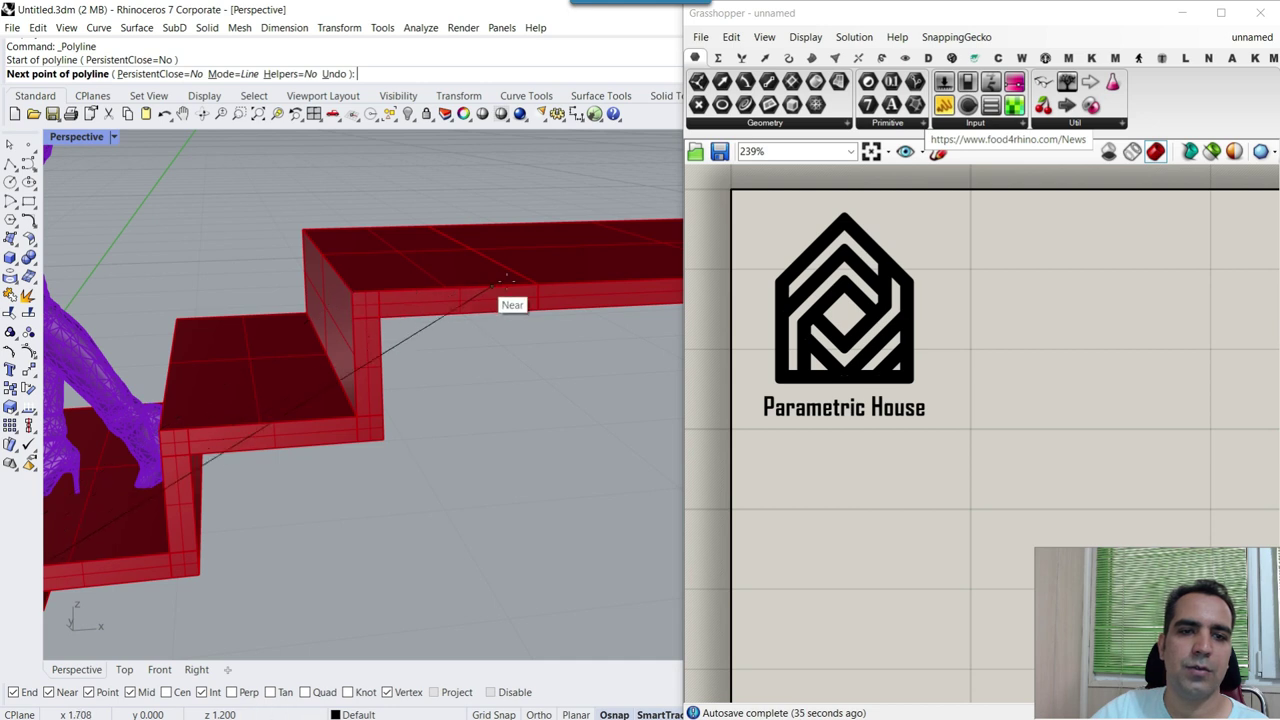
left_click(535, 283)
scroll(537, 283, "down", 3)
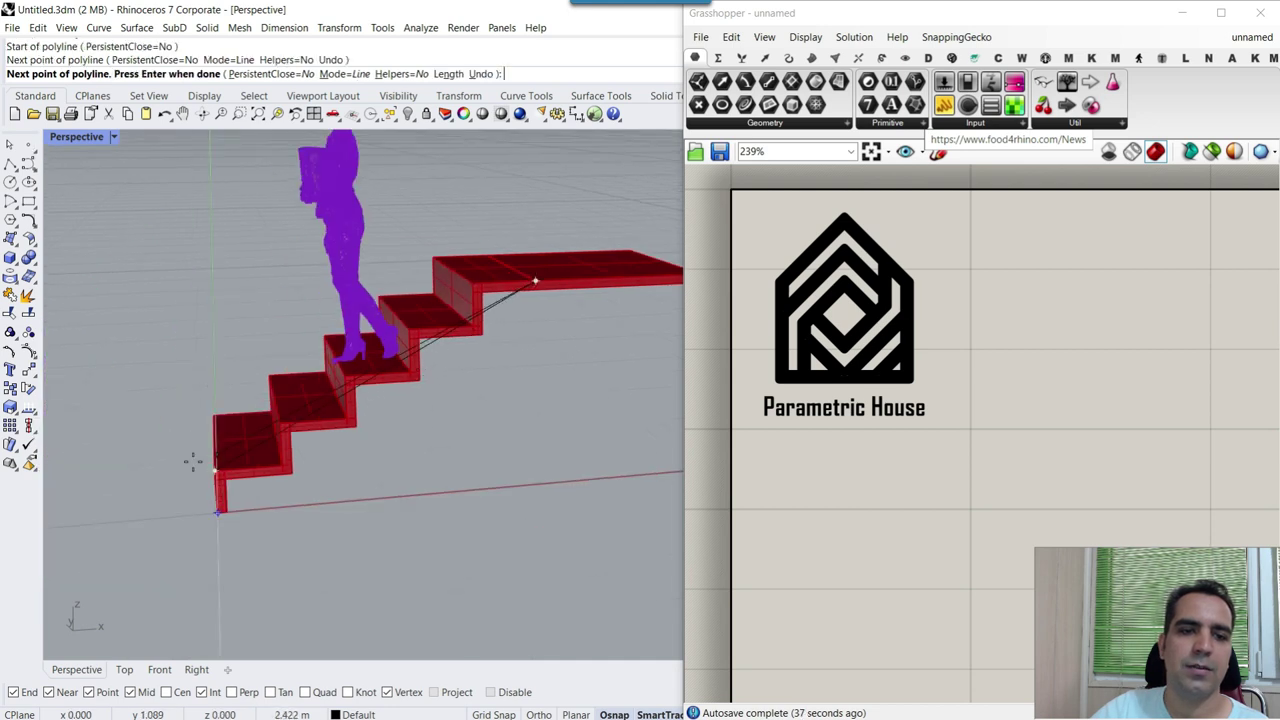
key("Return")
scroll(561, 264, "down", 2)
key("Return")
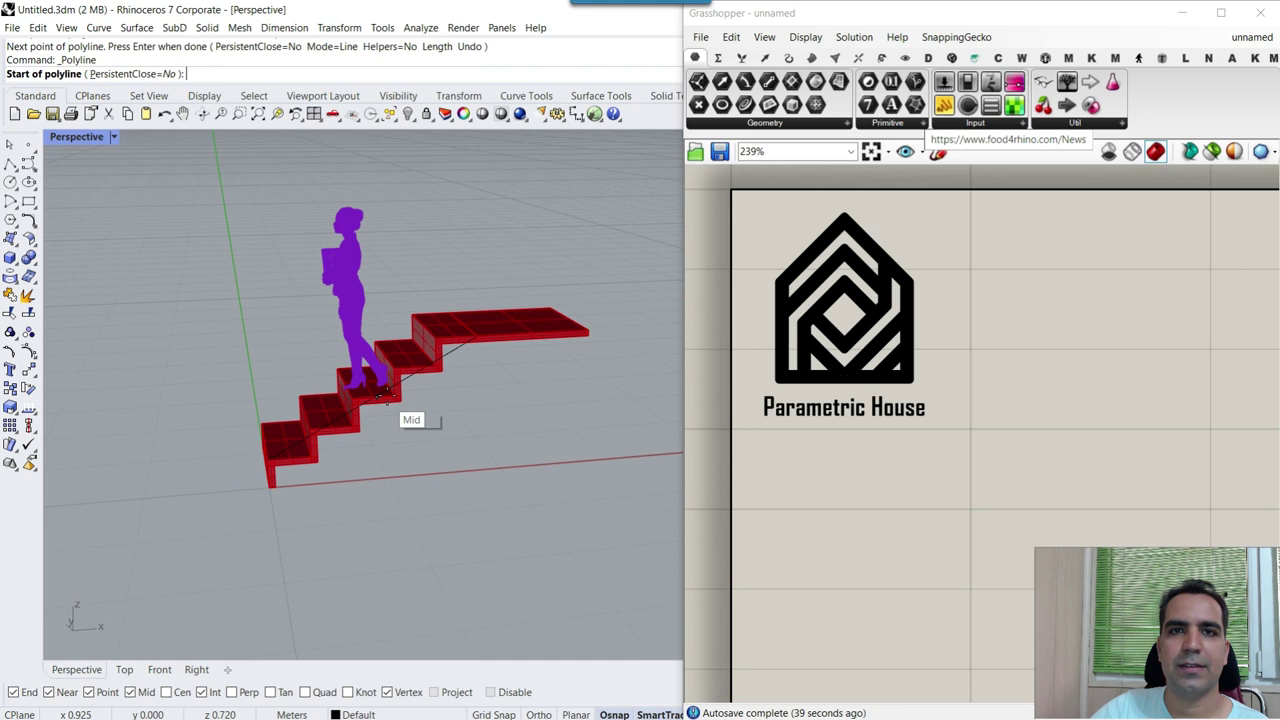
scroll(388, 390, "up", 3)
key("Escape")
scroll(460, 365, "up", 2)
right_click_drag(460, 365, 416, 468, "shift")
- Place a Curve parameter on the empty Grasshopper canvas beside the Parametric House logo
left_click(915, 389)
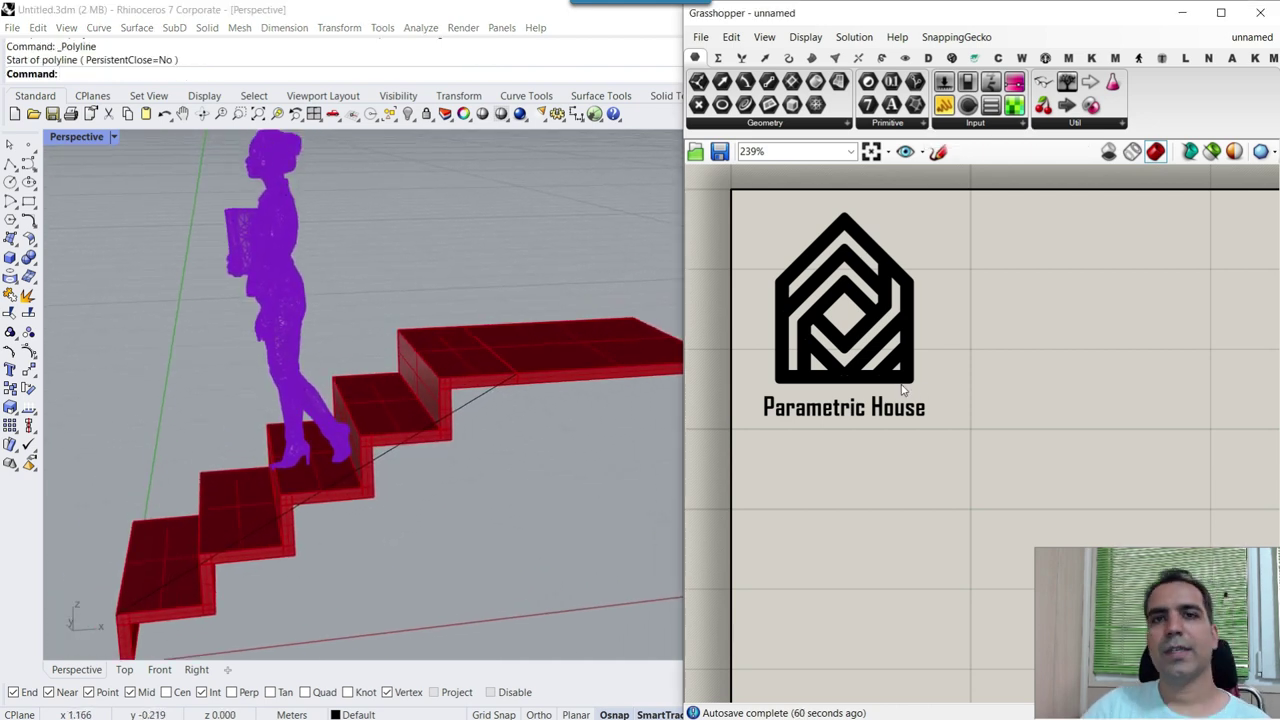
mouse_move(697, 60)
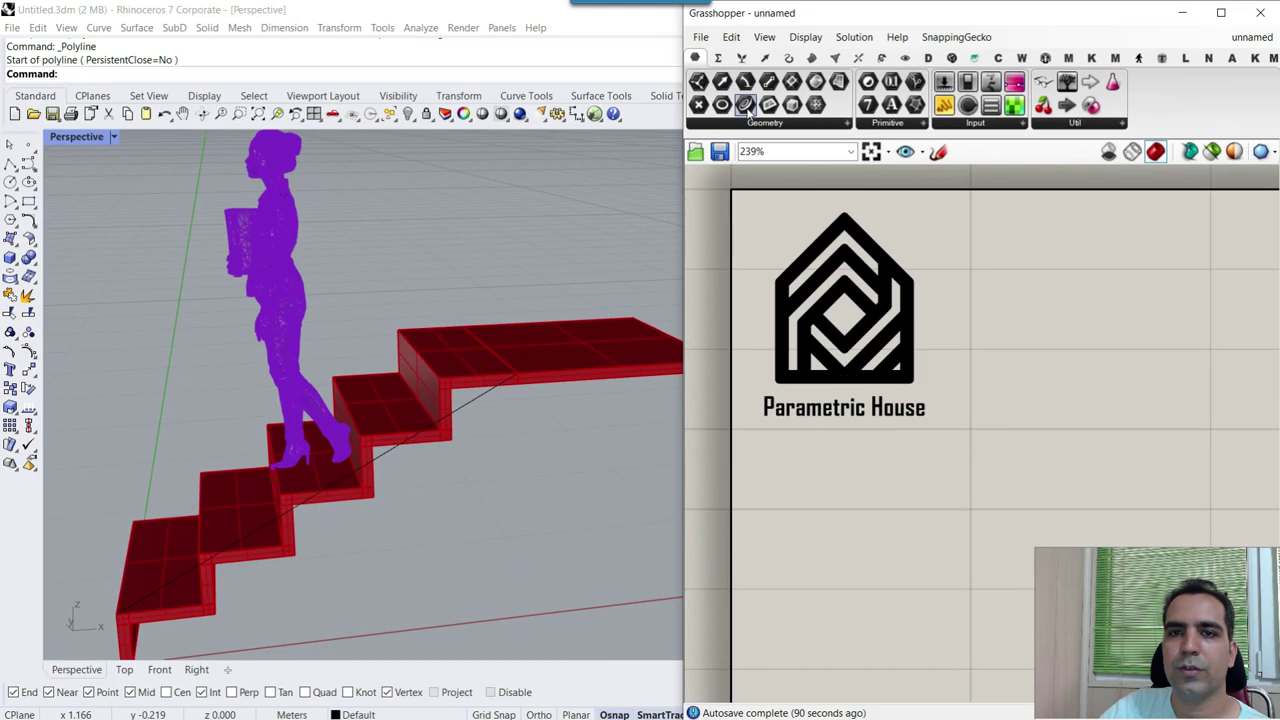
left_click_drag(745, 101, 1023, 455)
scroll(879, 382, "up", 3)
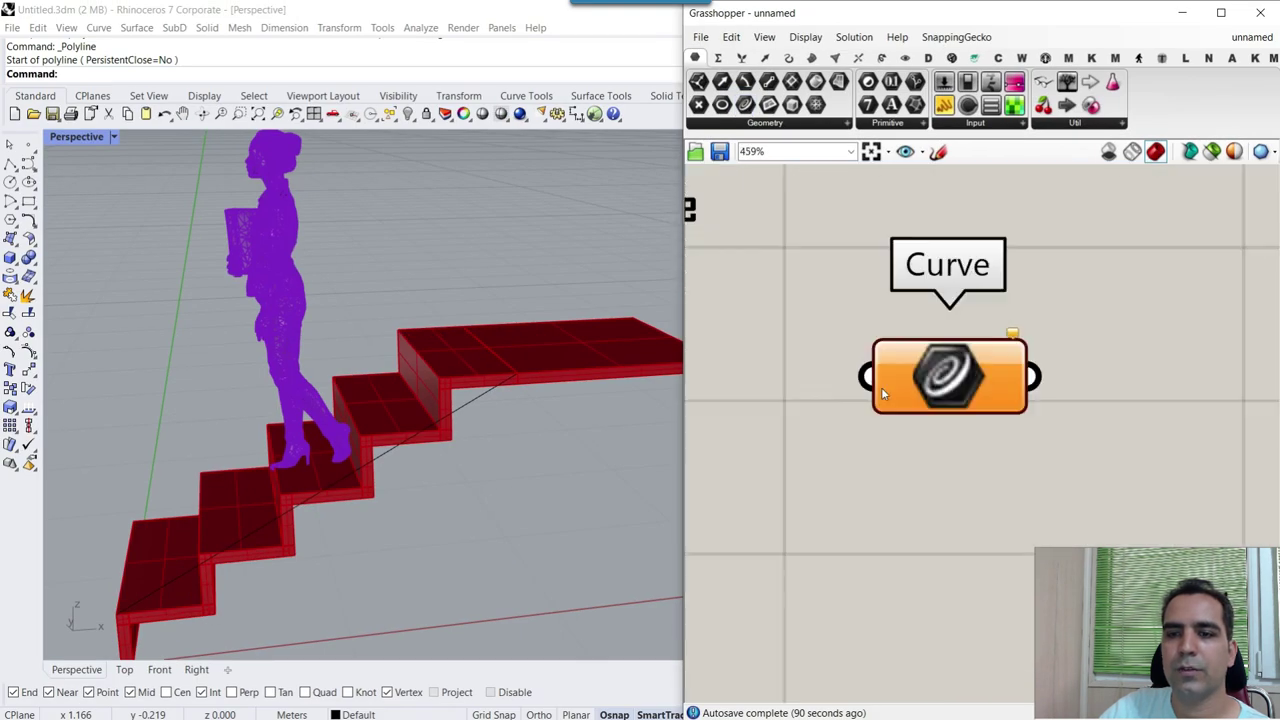
right_click_drag(985, 403, 923, 475)
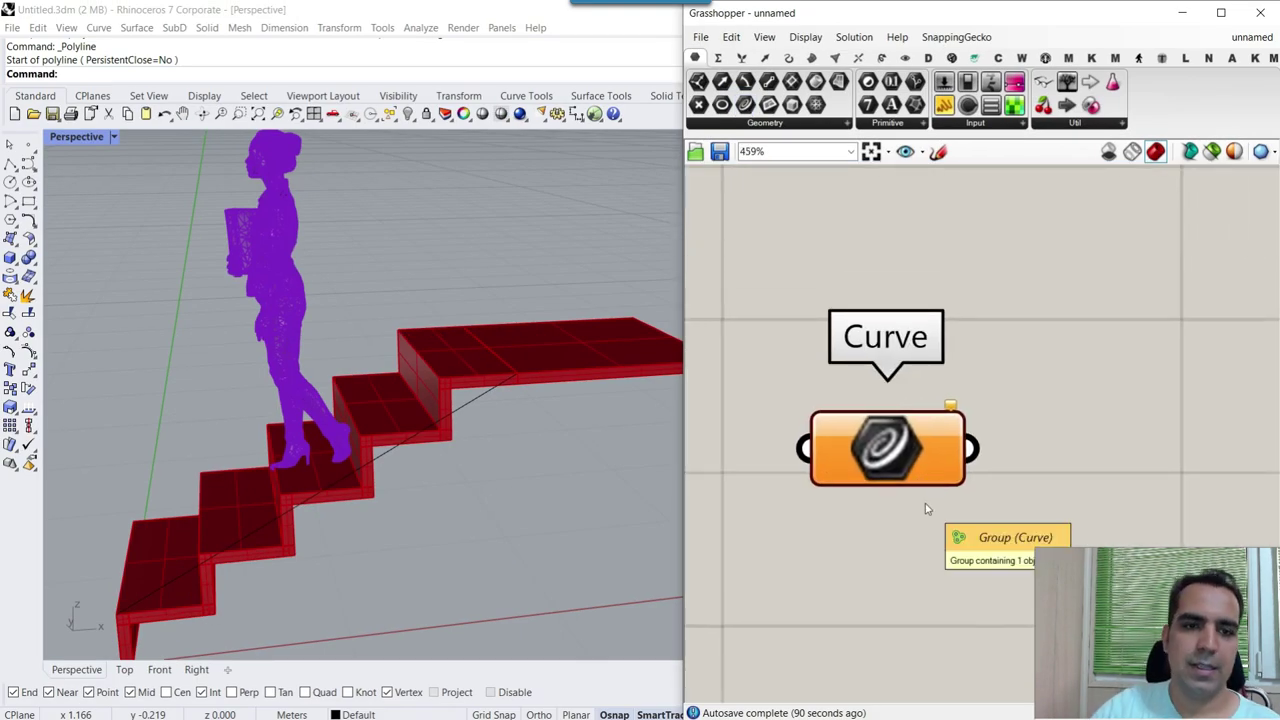
scroll(475, 311, "down", 6)
scroll(390, 400, "up", 7)
scroll(396, 415, "down", 2)
scroll(534, 343, "up", 3)
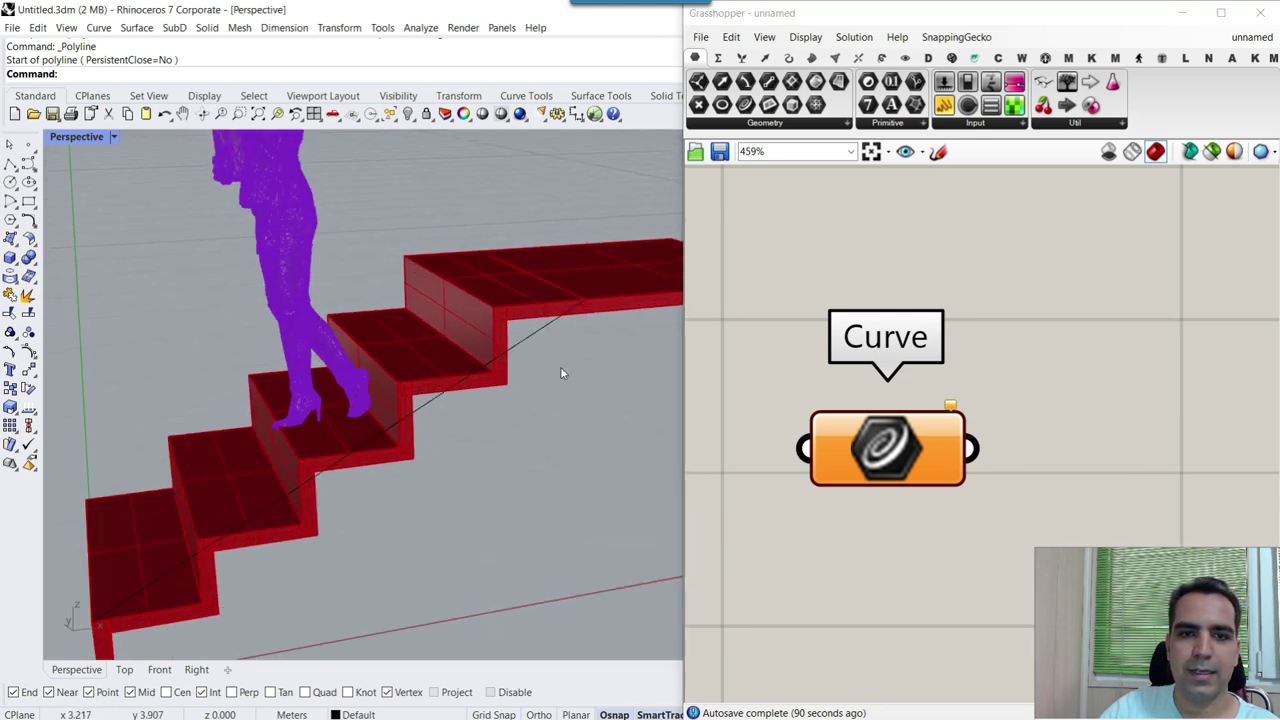
- Assign the diagonal line along the stair to the Curve parameter as a single referenced curve
right_click_drag(889, 430, 886, 373)
right_click(886, 373)
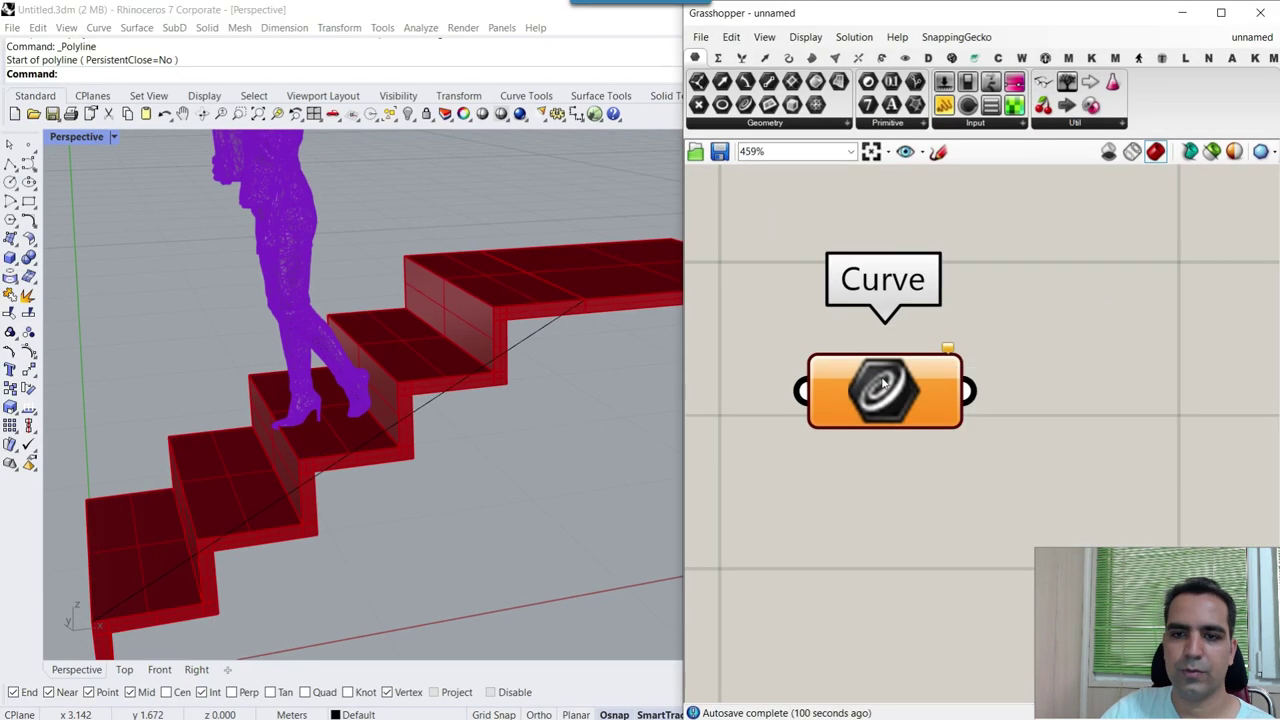
right_click(851, 313)
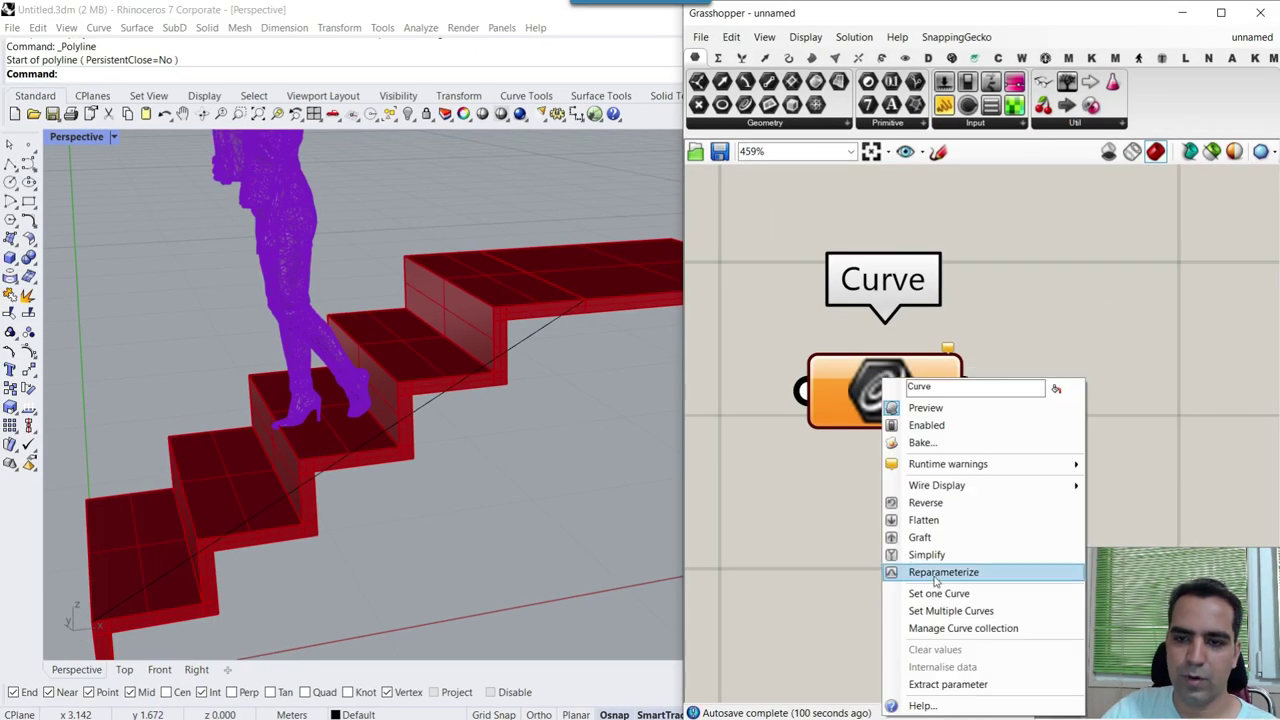
left_click(922, 583)
left_click(447, 400)
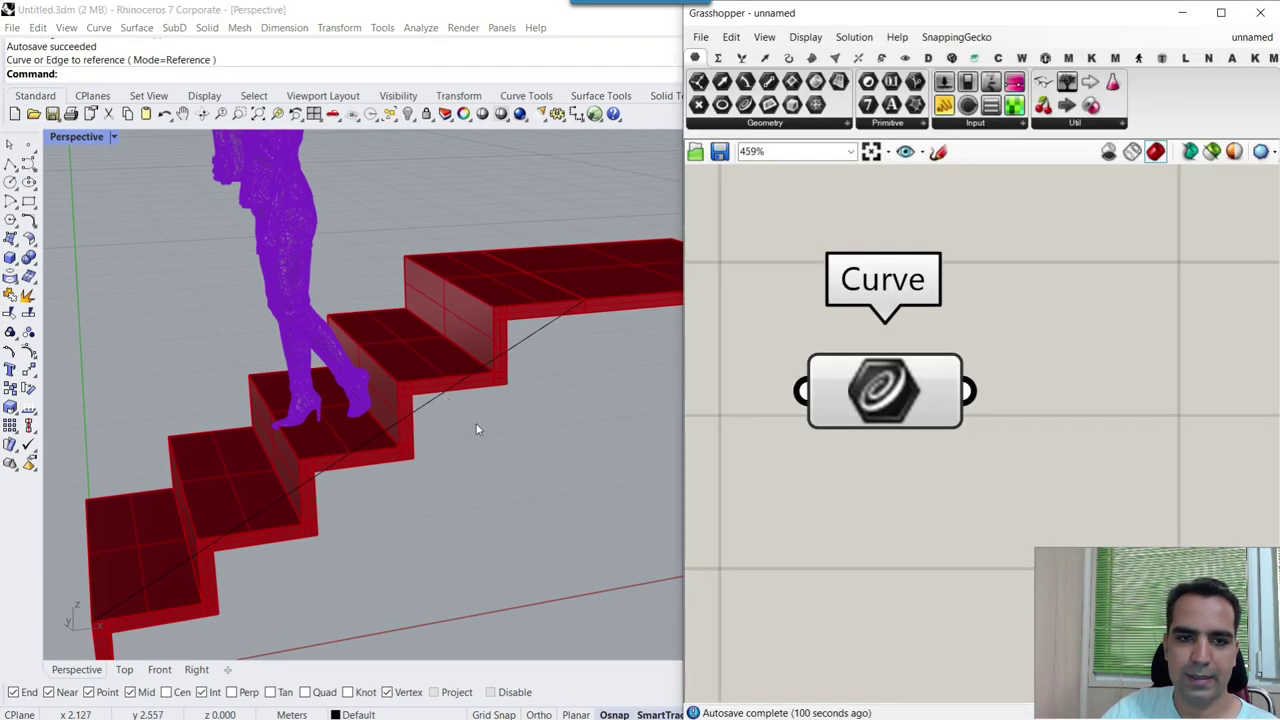
left_click(903, 418)
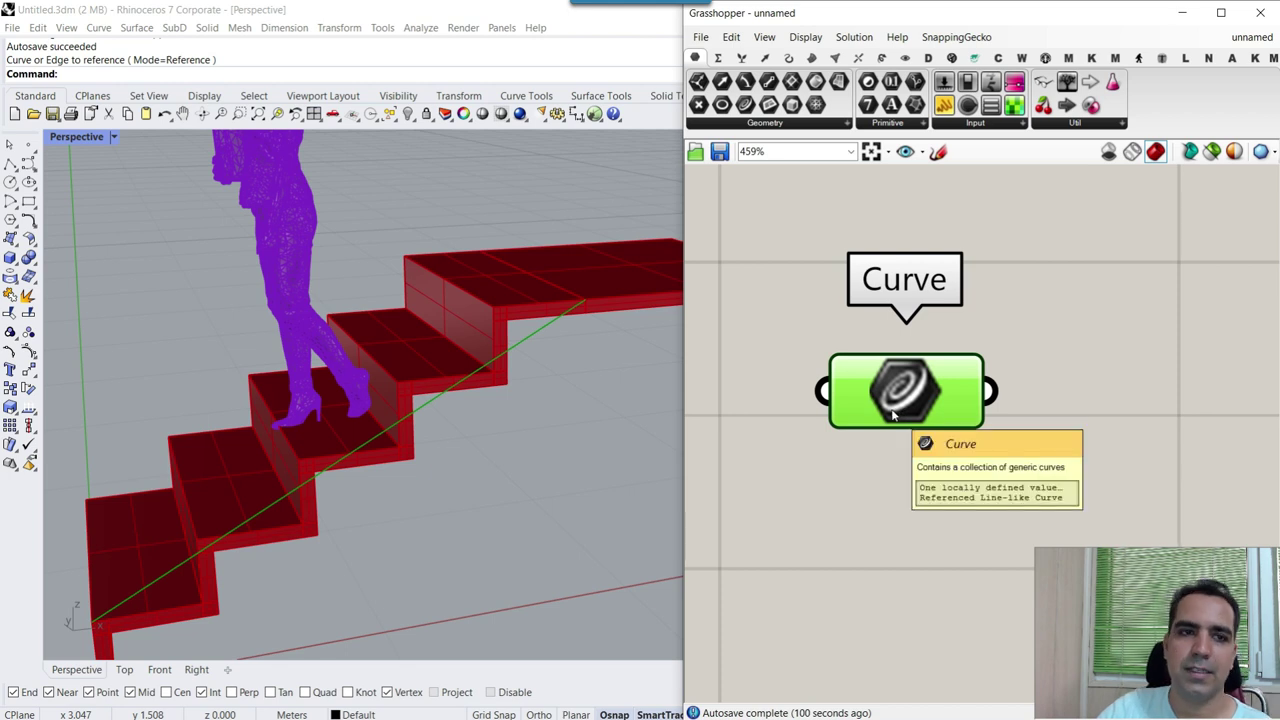
scroll(393, 255, "down", 6)
right_click_drag(449, 309, 445, 391, "shift")
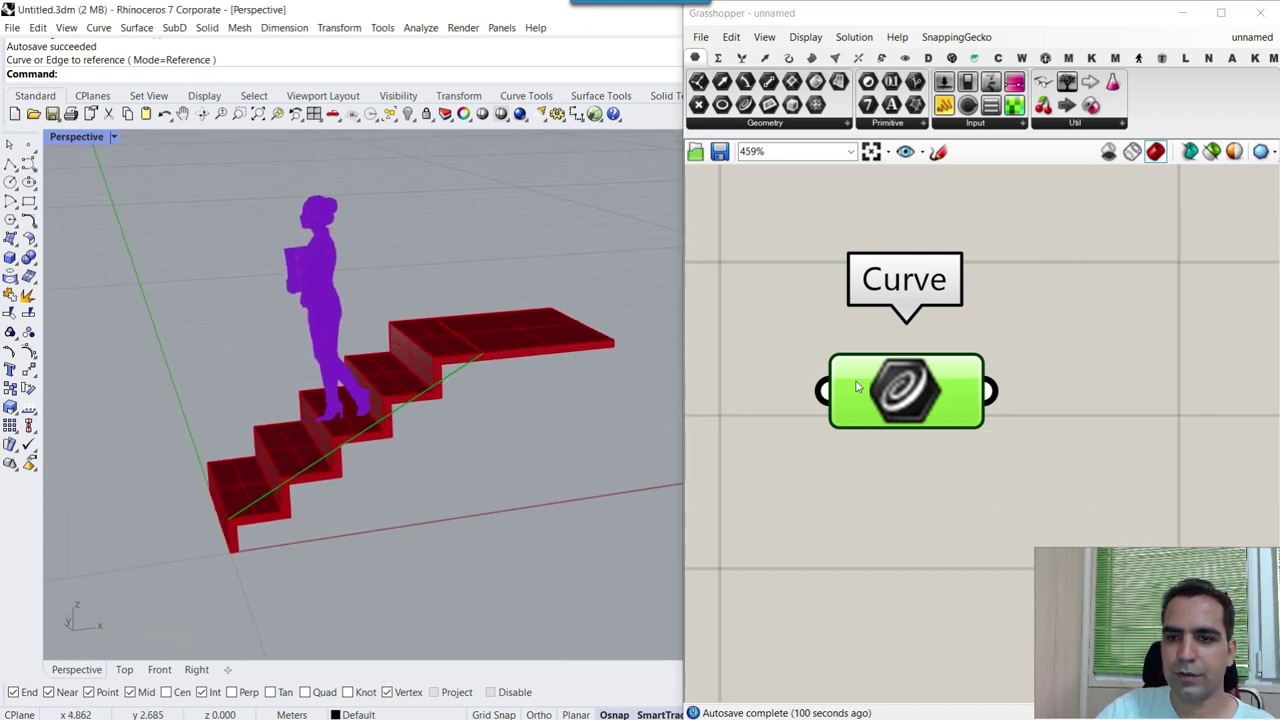
scroll(460, 420, "up", 3)
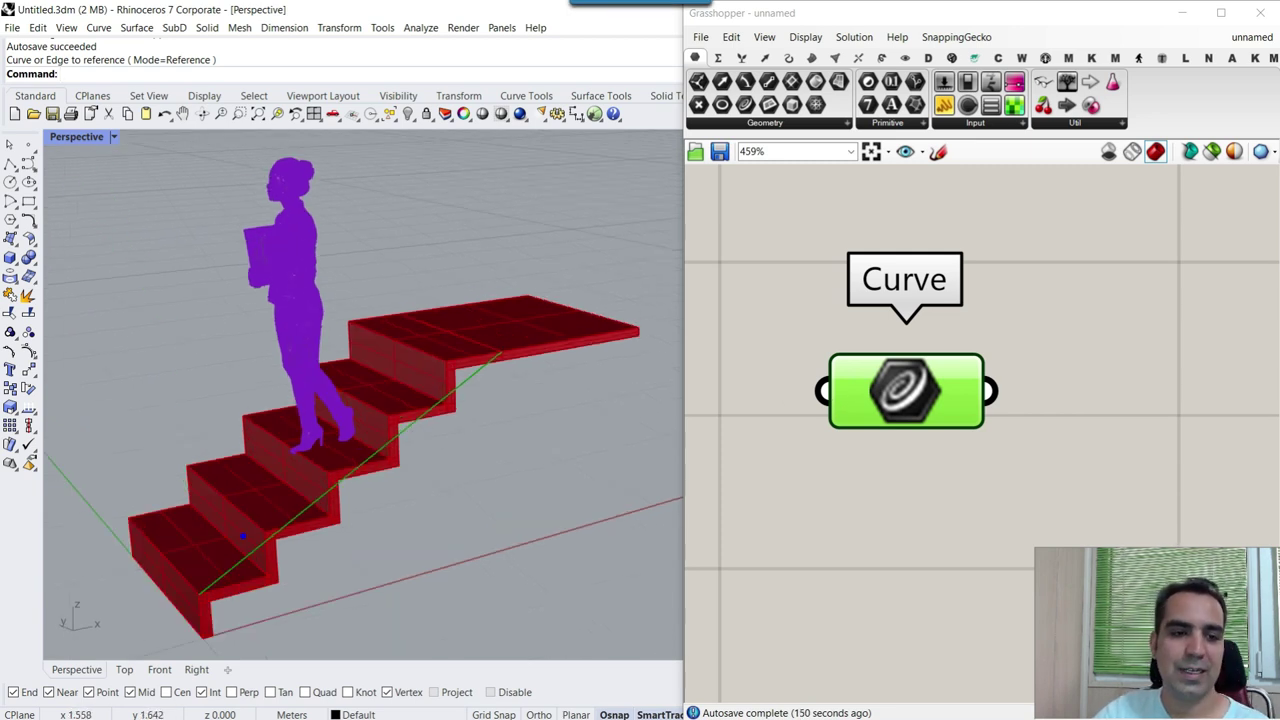
left_click_drag(192, 597, 194, 362)
mouse_move(176, 398)
left_mouse_down()
mouse_move(188, 366)
mouse_move(218, 394)
left_mouse_up()
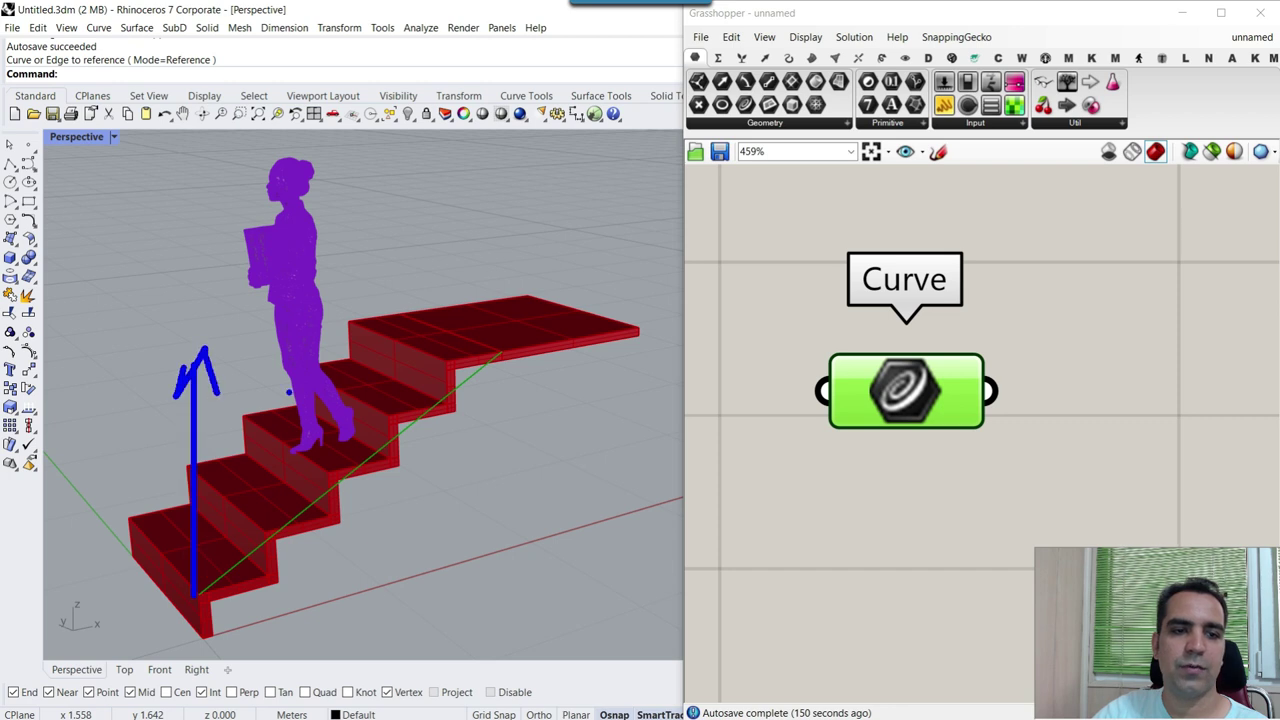
left_click_drag(361, 464, 363, 266)
mouse_move(363, 266)
left_mouse_down()
mouse_move(340, 310)
mouse_move(396, 322)
left_mouse_up()
left_click_drag(490, 322, 492, 184)
mouse_move(470, 232)
left_mouse_down()
mouse_move(508, 196)
mouse_move(524, 226)
left_mouse_up()
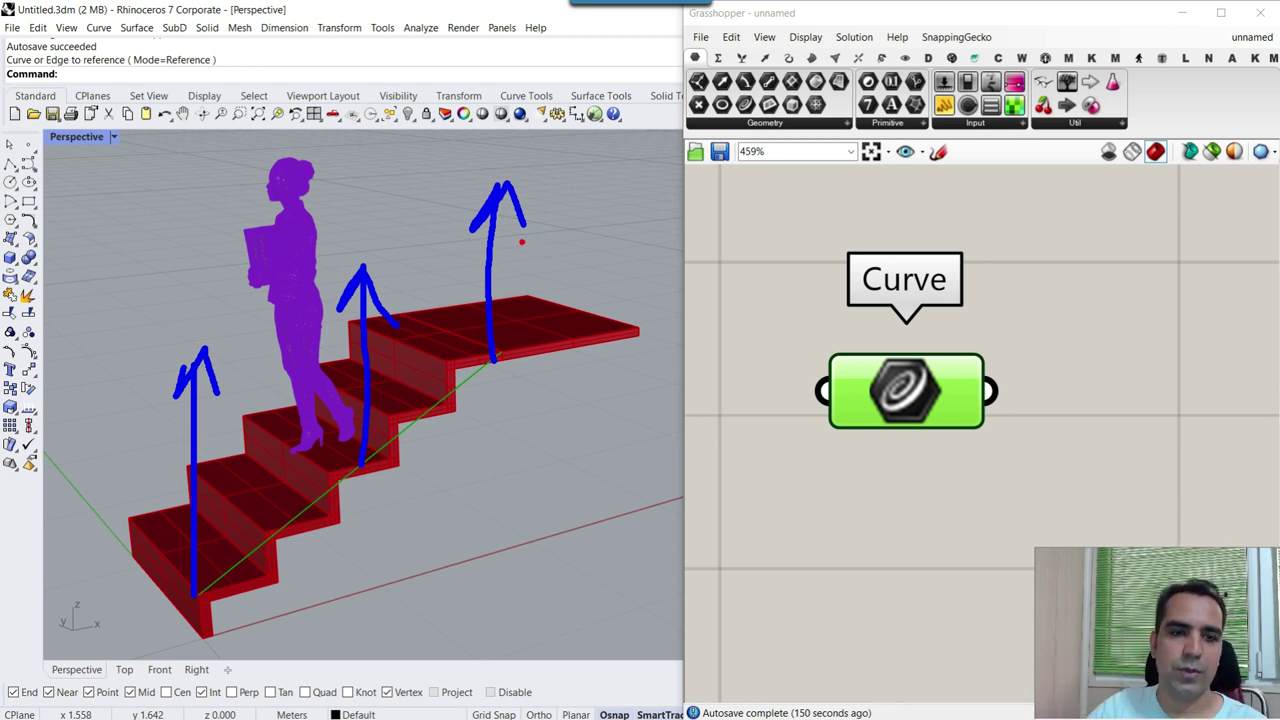
left_click_drag(388, 278, 386, 450)
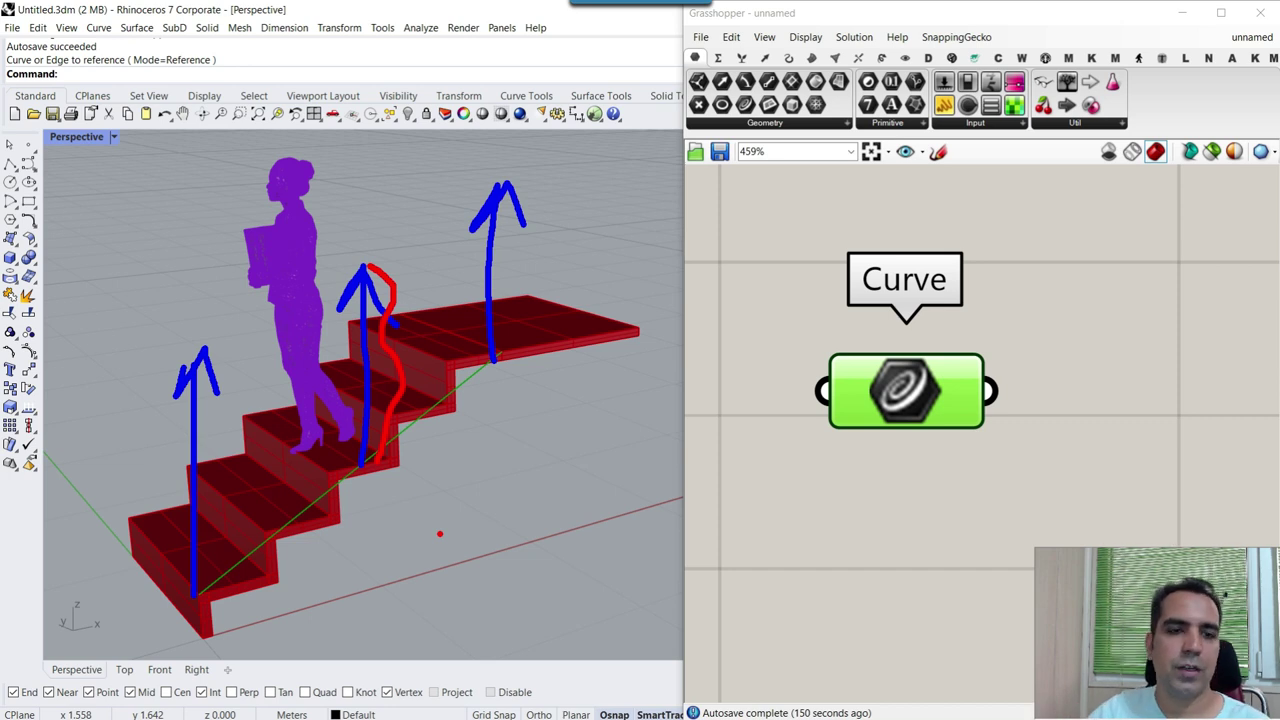
key("Escape")
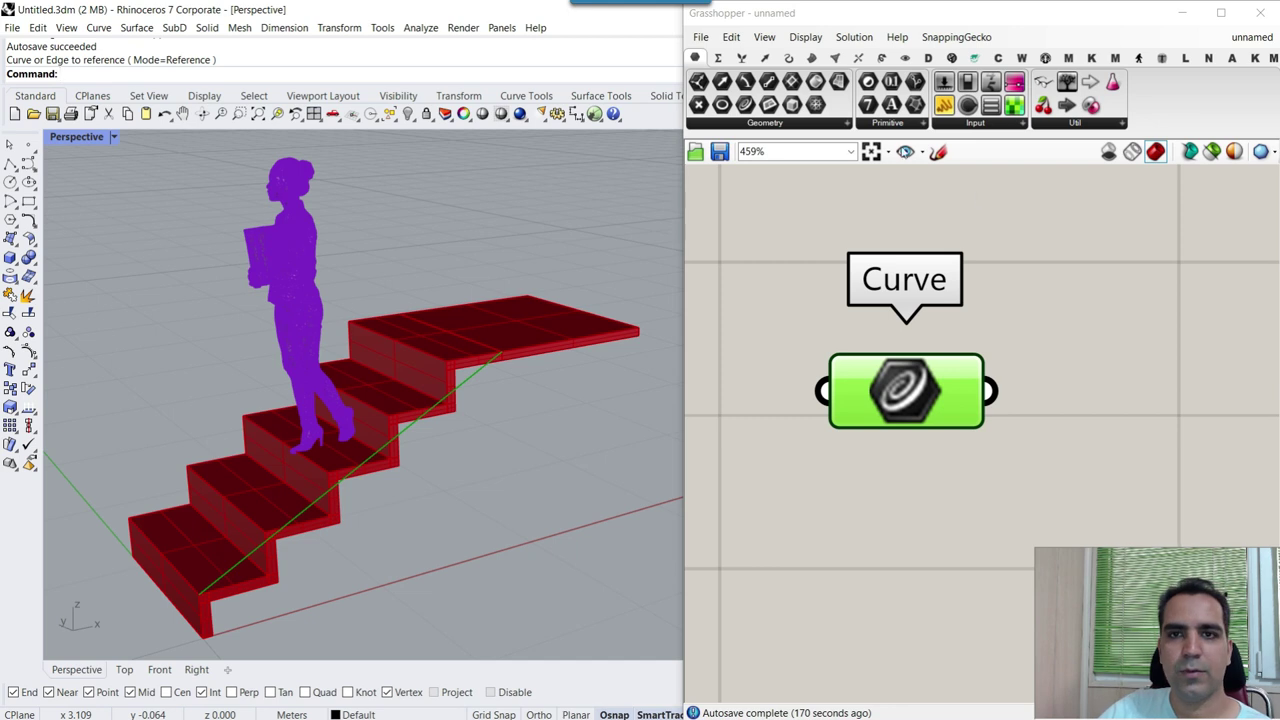
- Add a Divide Curve component to the canvas beside the Curve parameter
left_click(788, 57)
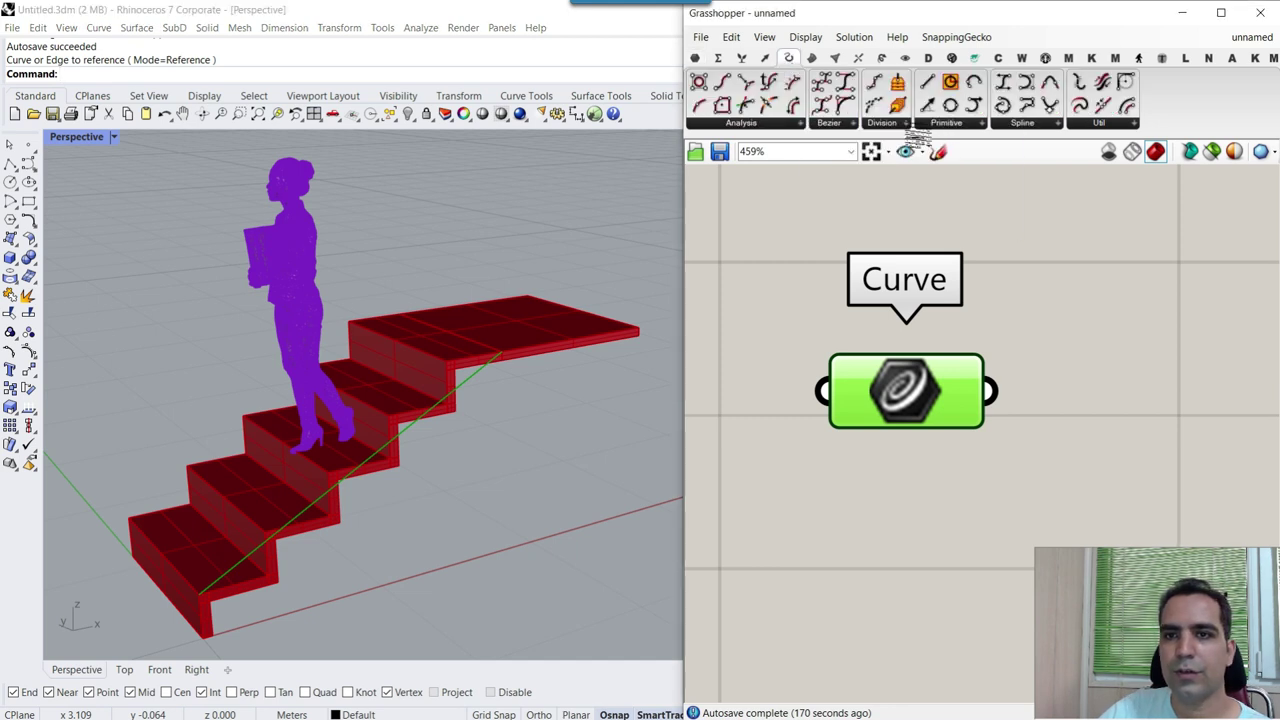
left_click(888, 123)
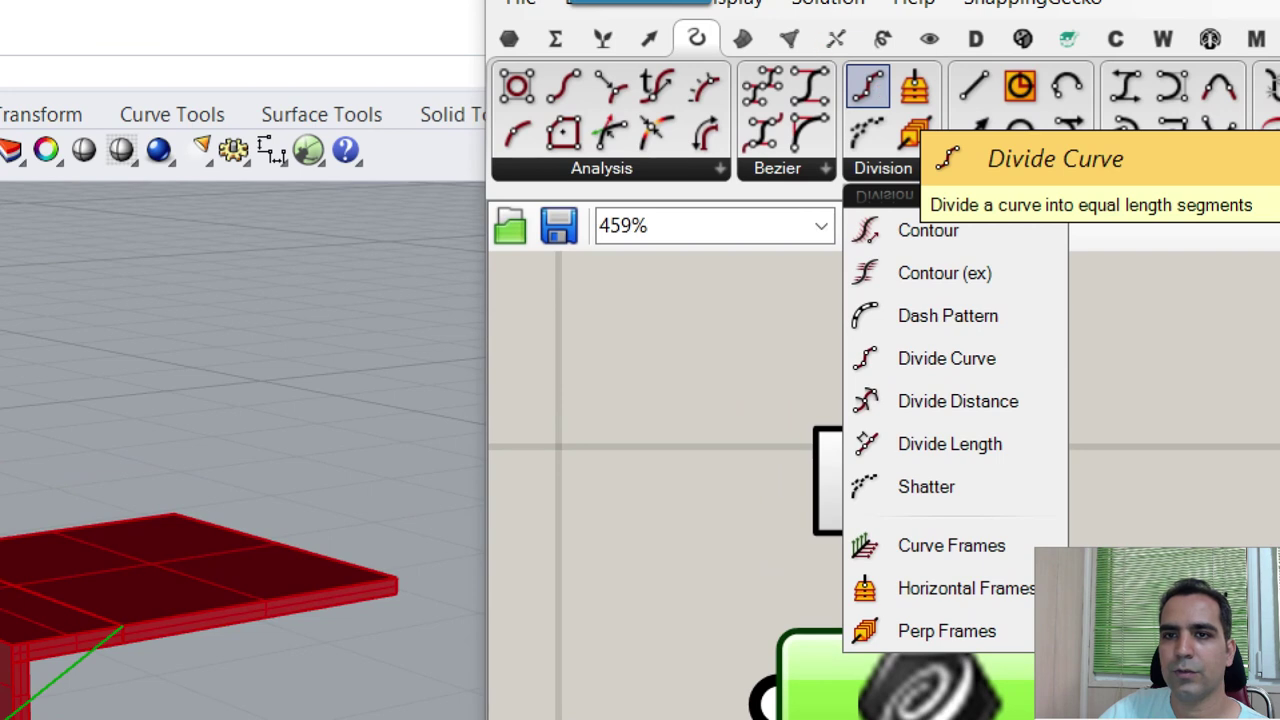
left_click_drag(824, 43, 926, 136, "ctrl")
key("Escape")
left_click(876, 91)
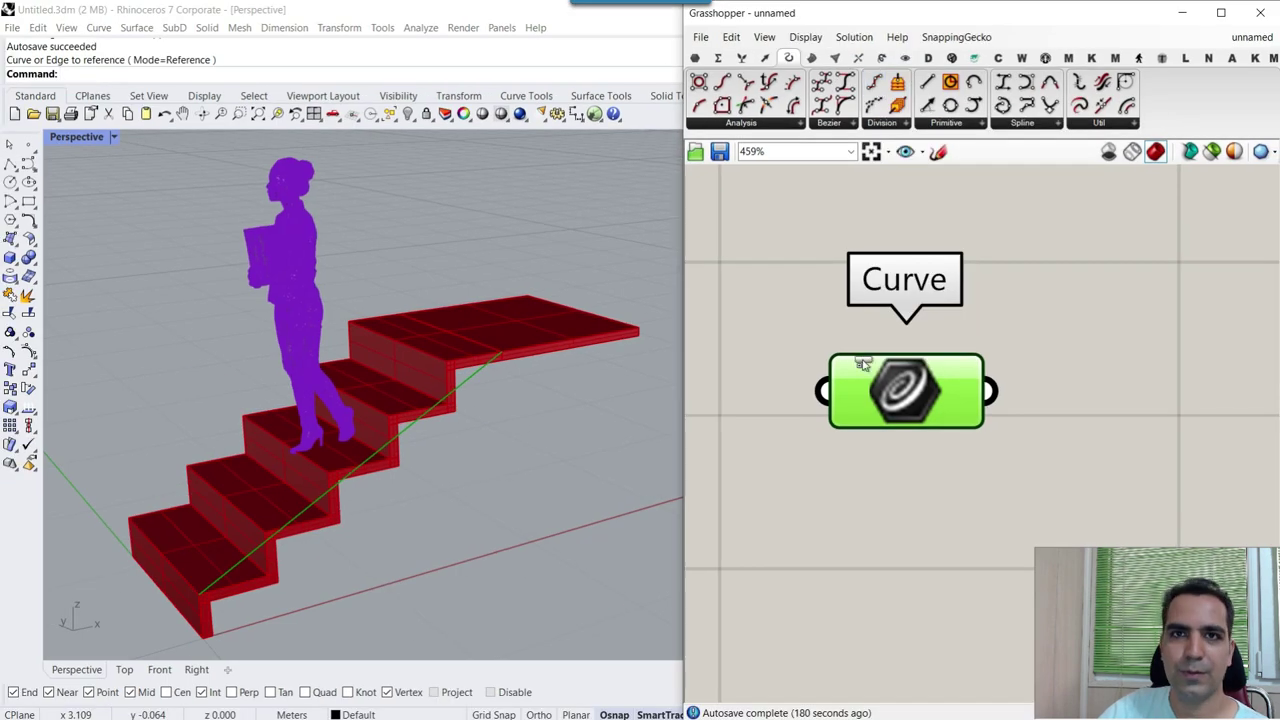
scroll(852, 373, "down", 3)
left_click(1083, 418)
- Connect the Curve parameter to the Curve input of Divide Curve and move Divide Curve farther from it
left_click_drag(922, 382, 1006, 384)
right_click_drag(922, 428, 943, 370)
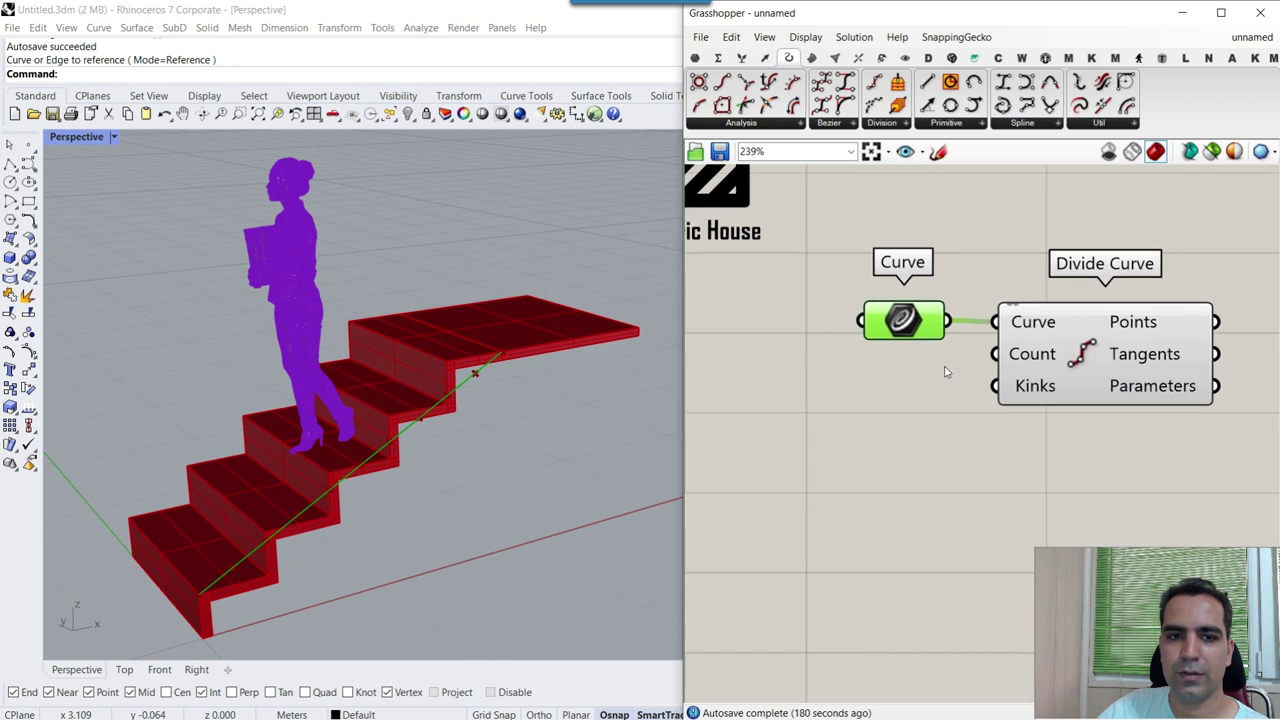
scroll(945, 368, "down", 3)
left_click_drag(1038, 360, 1070, 380)
scroll(951, 382, "up", 2)
scroll(952, 388, "up", 2)
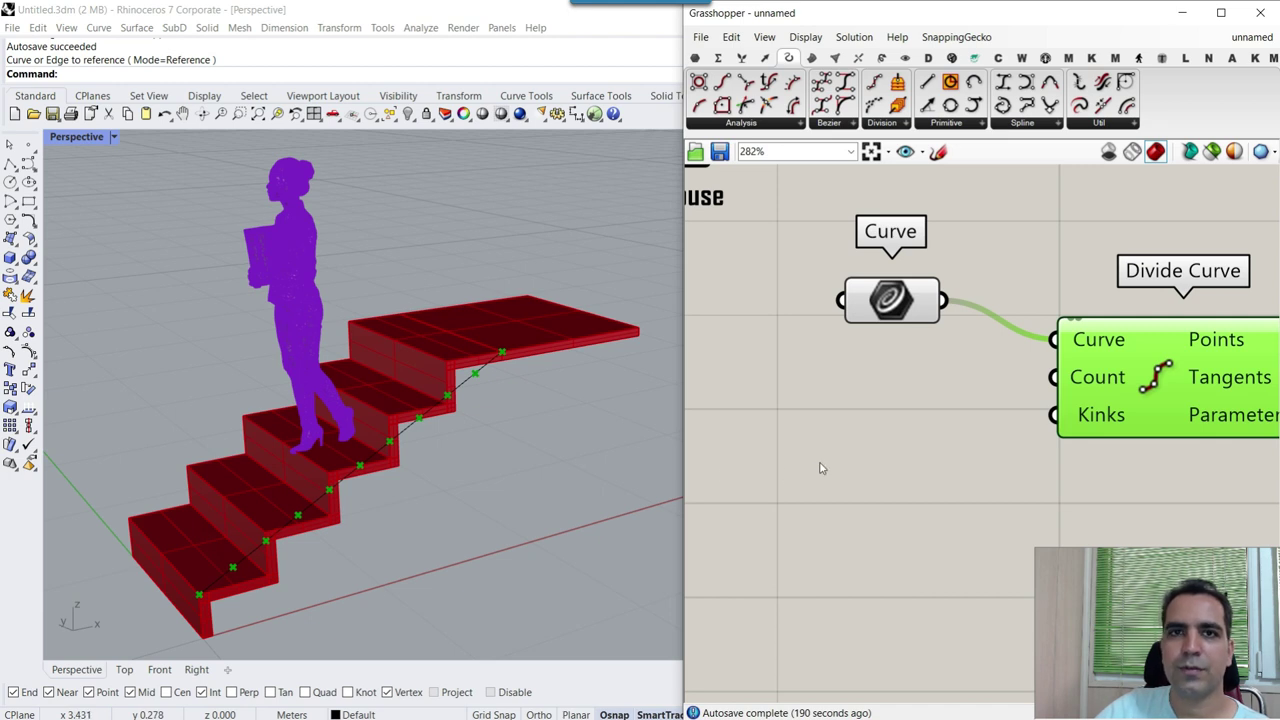
- Add a number slider ranging from 2 to 4, connect it to the Count input of Divide Curve and set it to 3
scroll(820, 468, "down", 2)
double_click(872, 420)
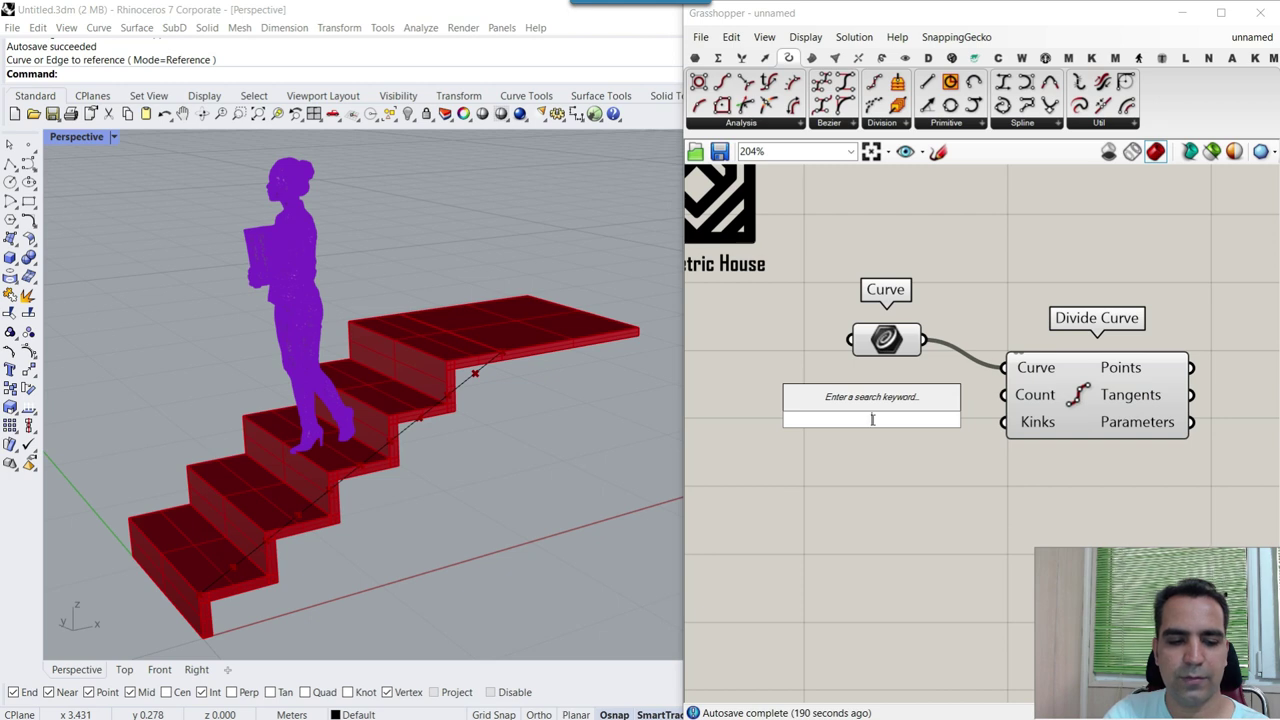
type("2..4")
key("Return")
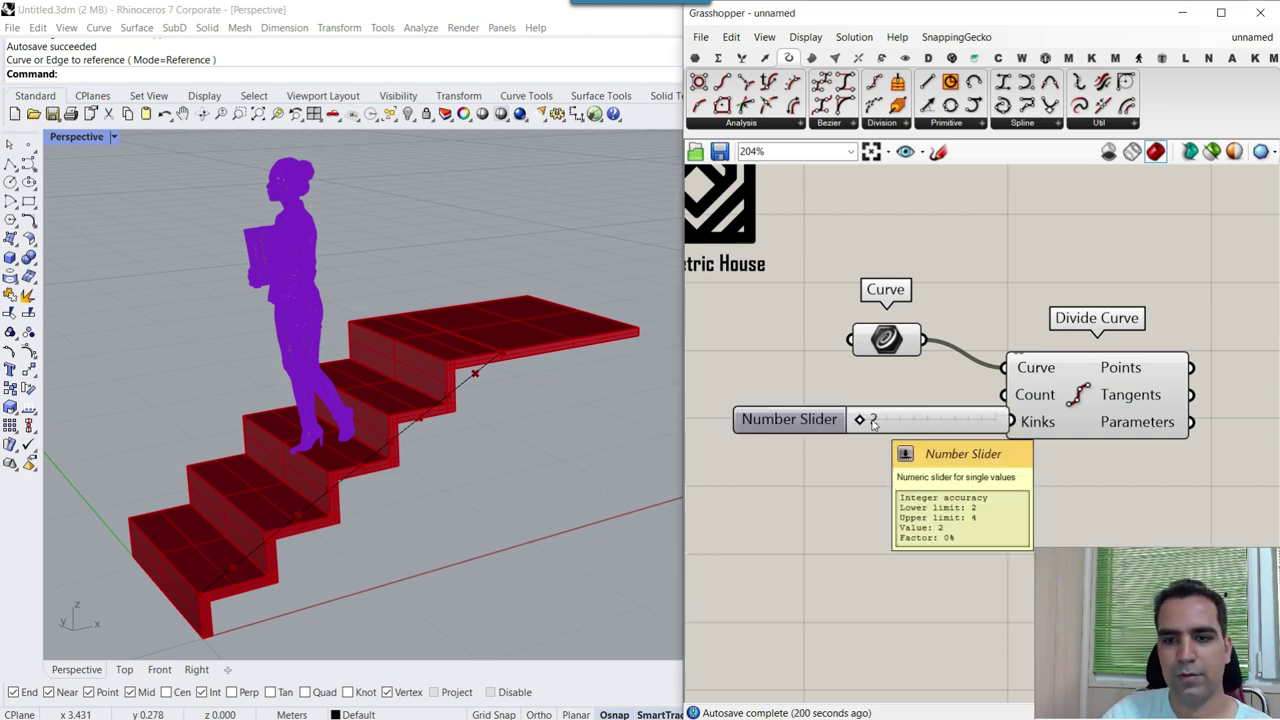
mouse_move(880, 420)
left_mouse_down()
mouse_move(842, 400)
mouse_move(803, 404)
mouse_move(863, 401)
left_mouse_up()
left_click(1057, 391)
scroll(497, 366, "down", 4)
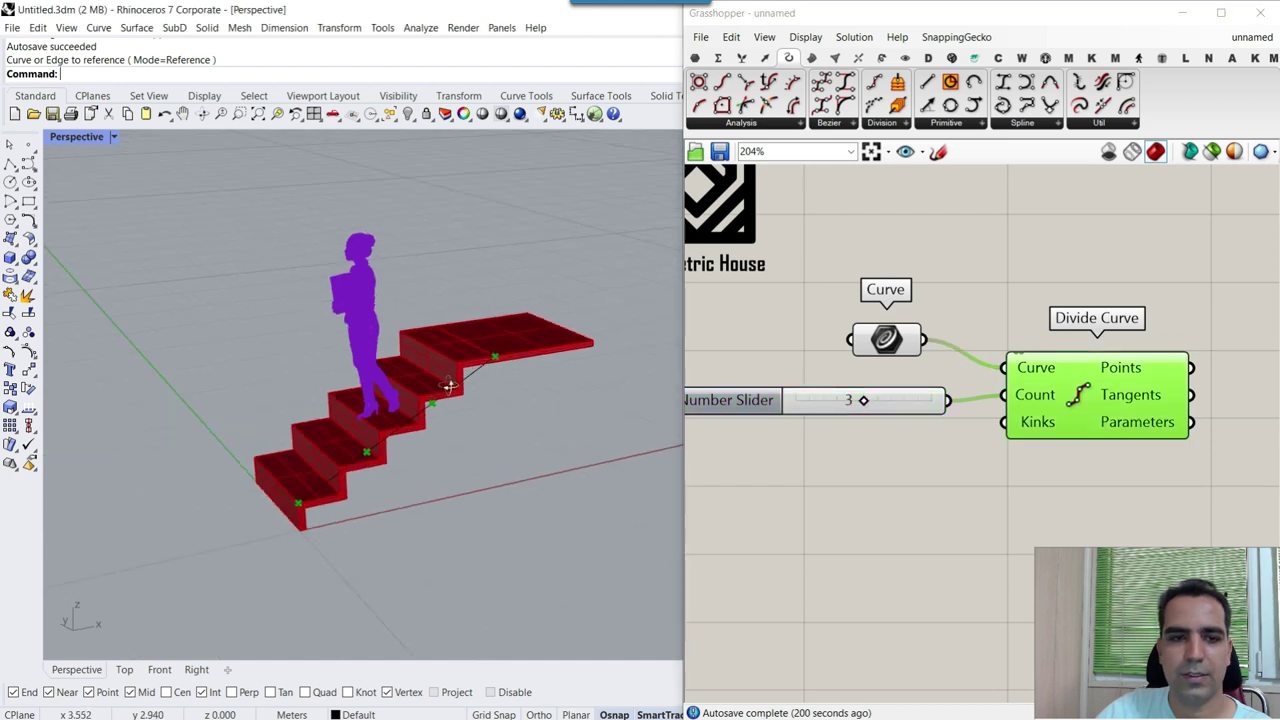
right_click_drag(497, 366, 417, 443)
scroll(417, 443, "up", 3)
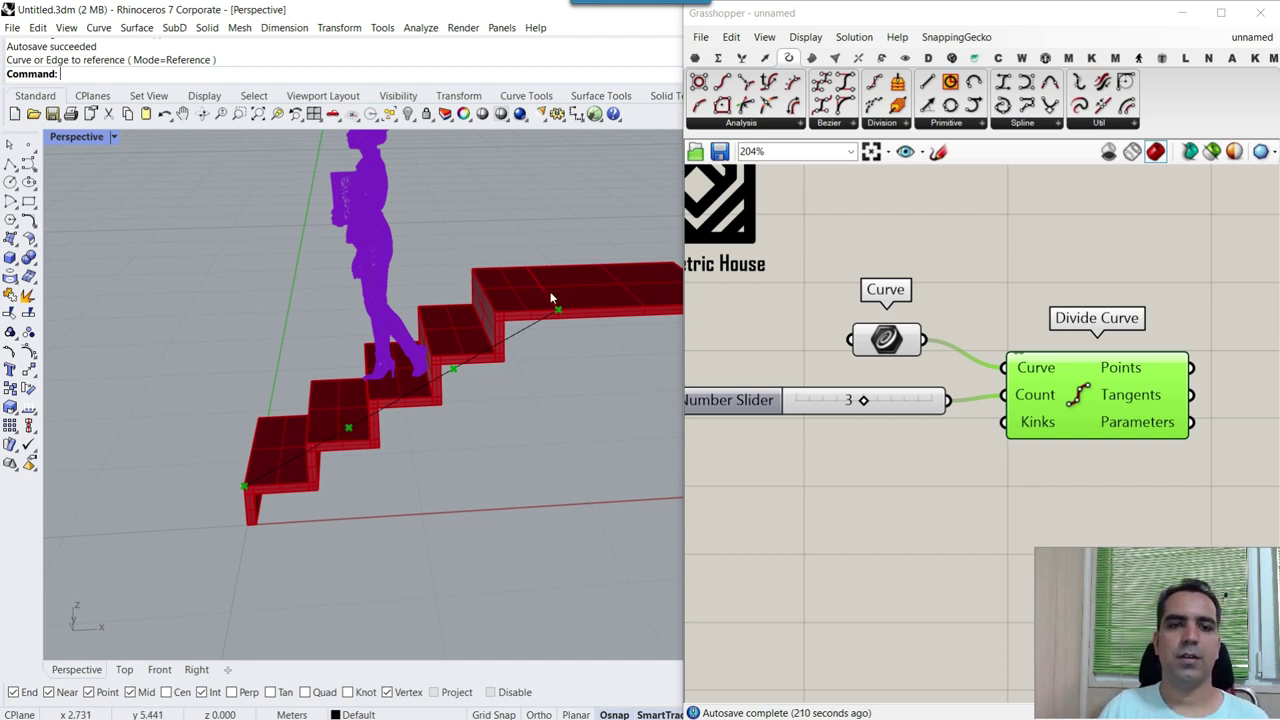
right_click_drag(551, 297, 497, 383)
scroll(1069, 296, "down", 3)
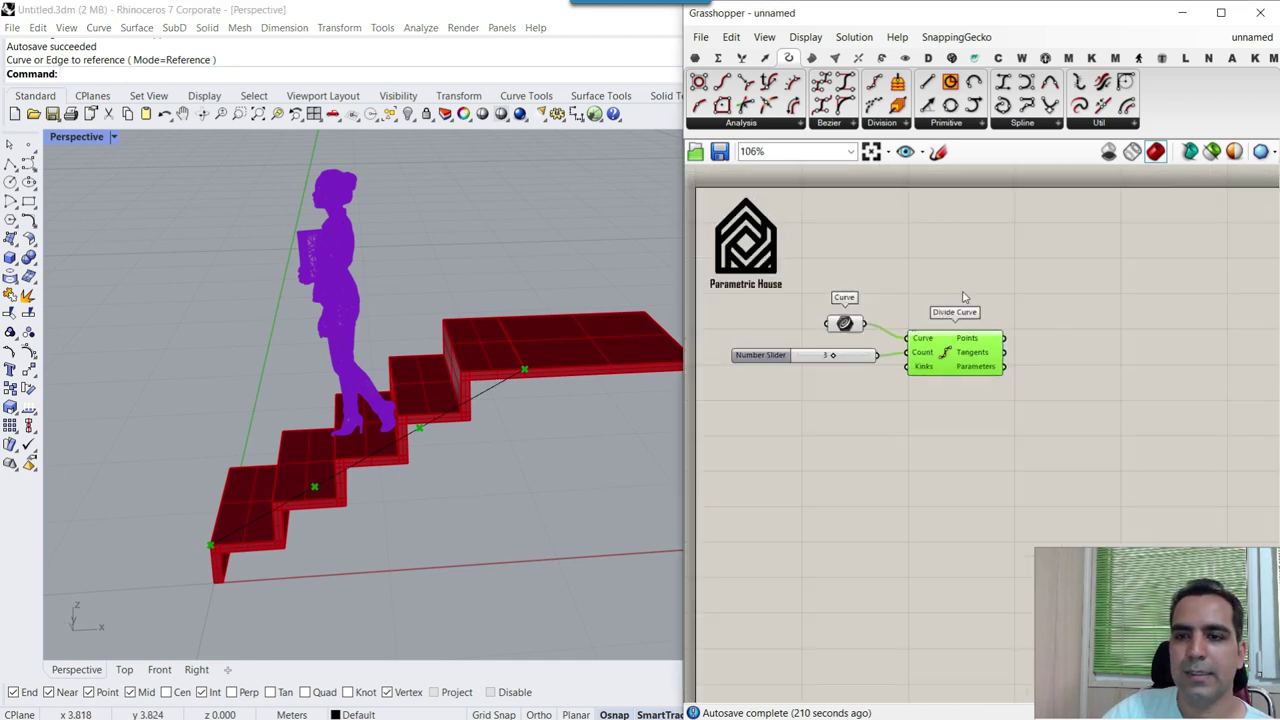
- Add a Line SDL component after Divide Curve and connect the Points output to its Start input
scroll(966, 323, "up", 5)
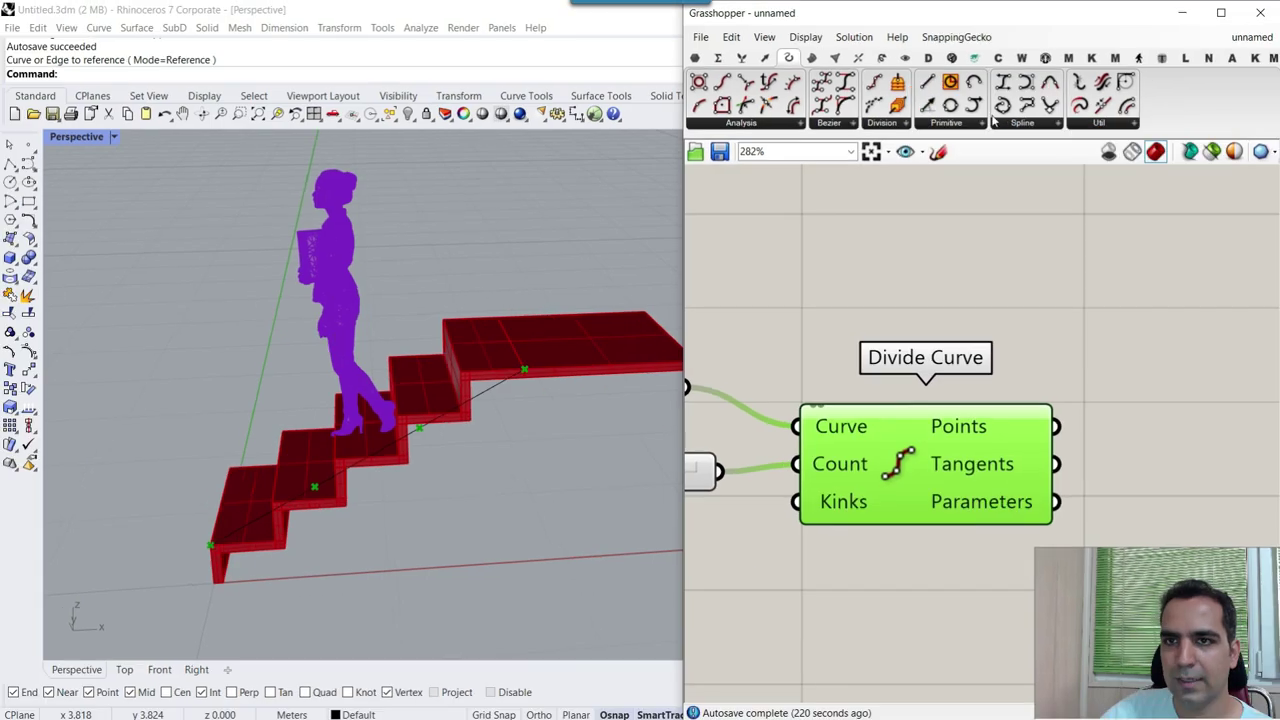
scroll(880, 280, "down", 8)
left_click_drag(986, 338, 984, 336)
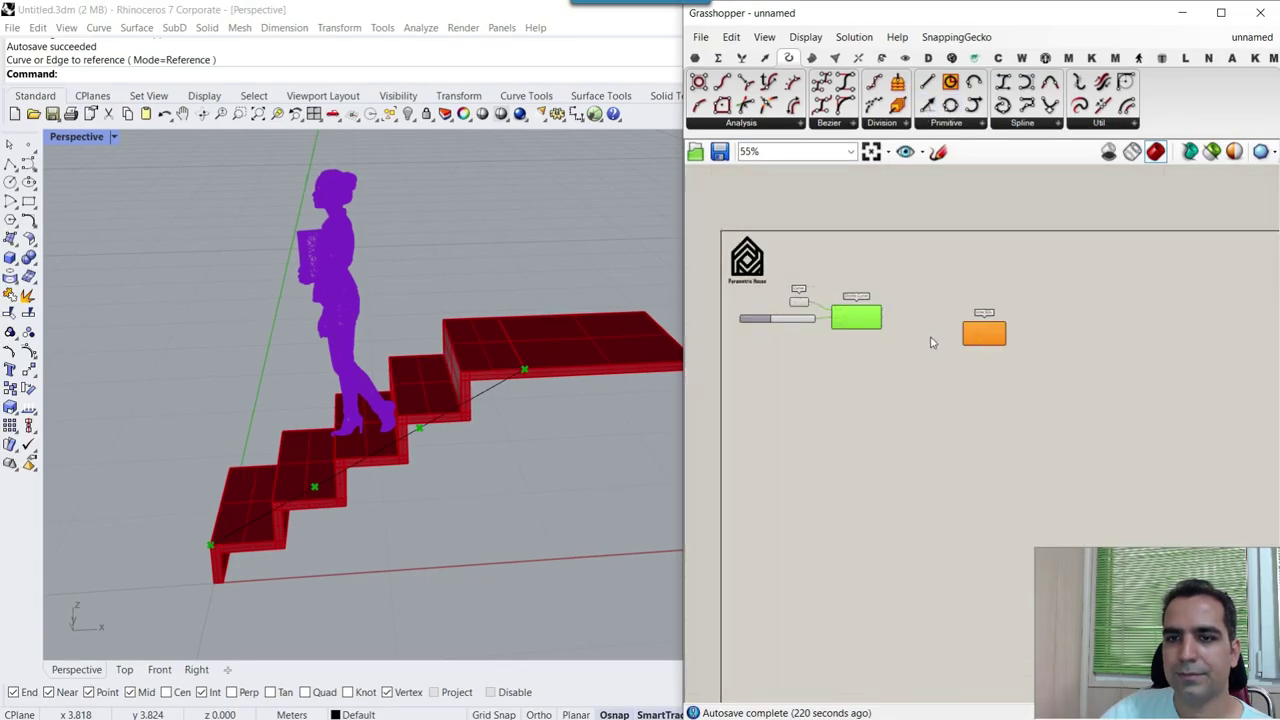
scroll(905, 340, "up", 9)
left_click_drag(1196, 402, 902, 370)
right_click_drag(768, 329, 975, 277)
left_click_drag(840, 220, 1063, 276)
scroll(1047, 330, "down", 2)
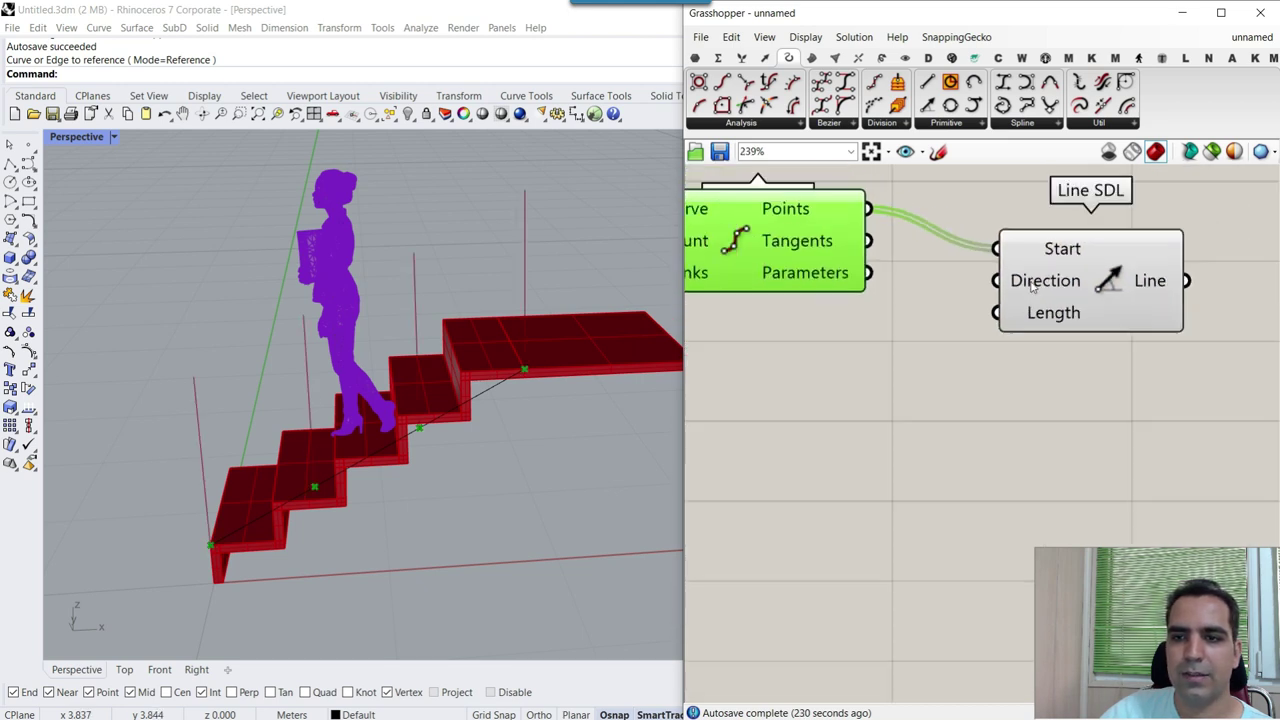
mouse_move(1045, 287)
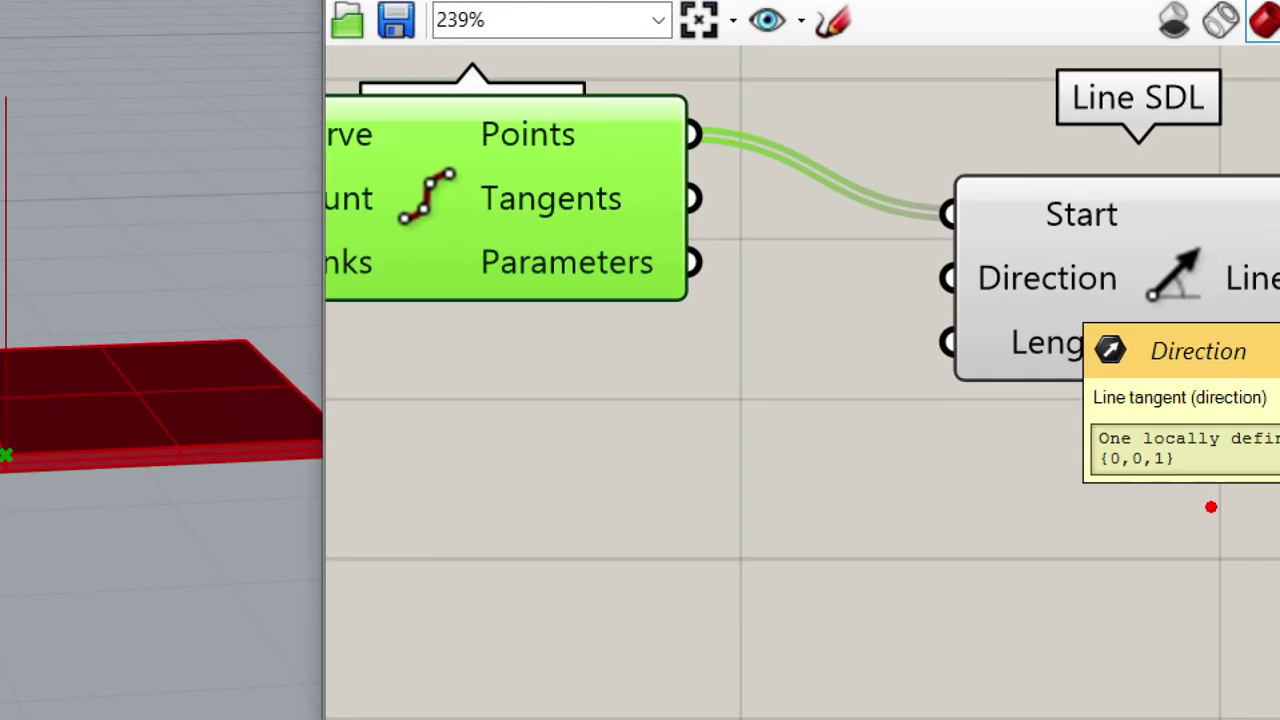
mouse_move(1124, 361)
left_mouse_down()
mouse_move(1052, 356)
mouse_move(1125, 394)
mouse_move(1104, 342)
left_mouse_up()
left_click_drag(1015, 492, 1017, 390)
mouse_move(1017, 390)
left_mouse_down()
mouse_move(997, 424)
mouse_move(1048, 416)
left_mouse_up()
key("Escape")
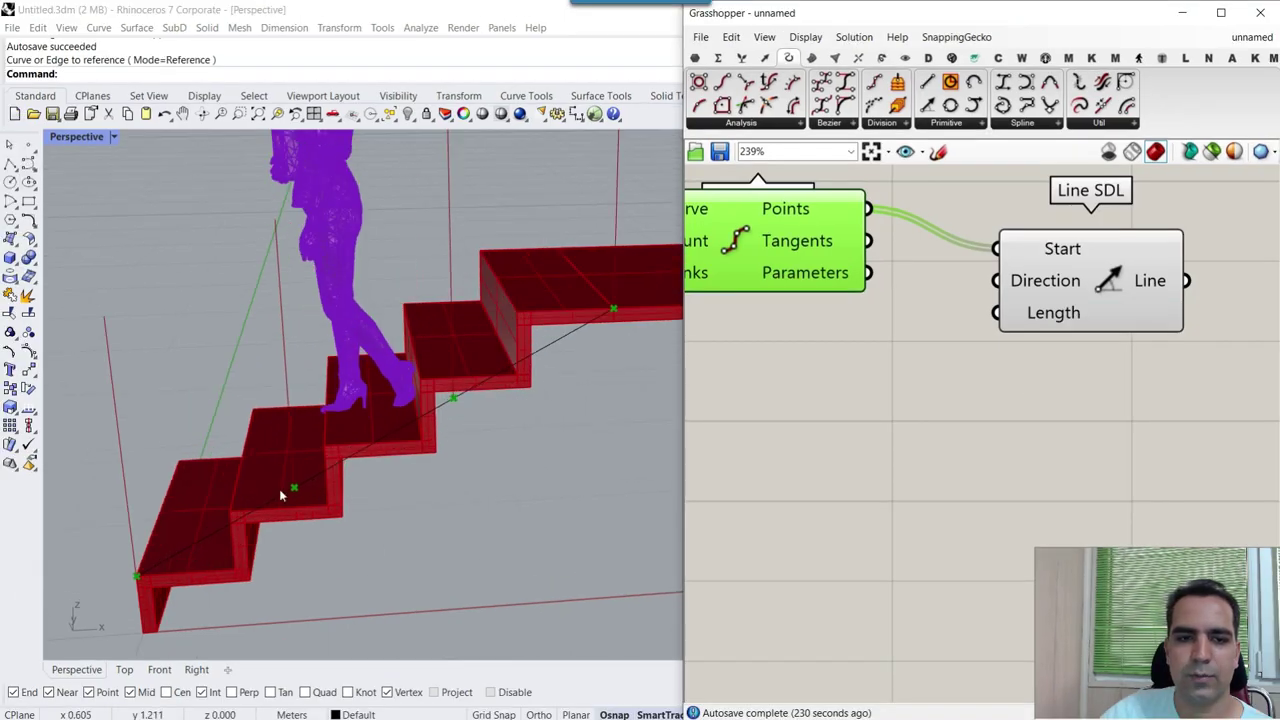
- Move Line SDL lower, add a Unit Z component beneath Divide Curve and connect it to the Direction input
left_click_drag(1103, 292, 1124, 340)
double_click(860, 353)
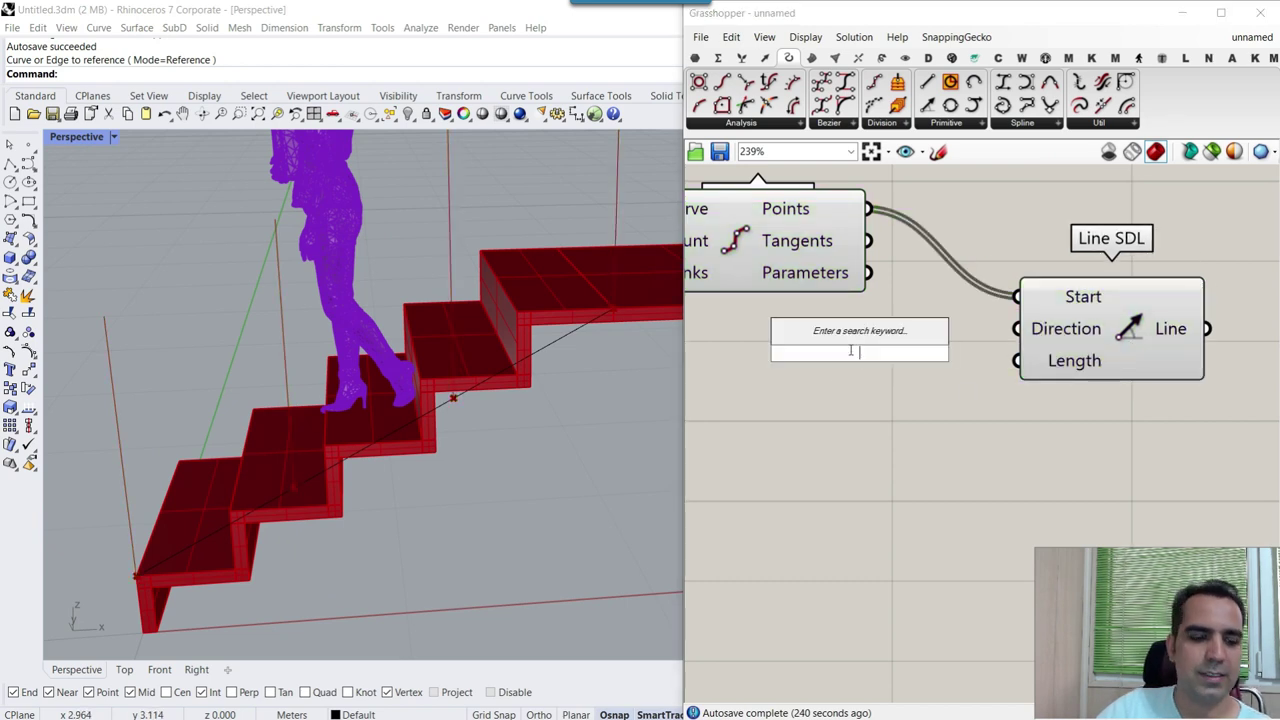
type("z")
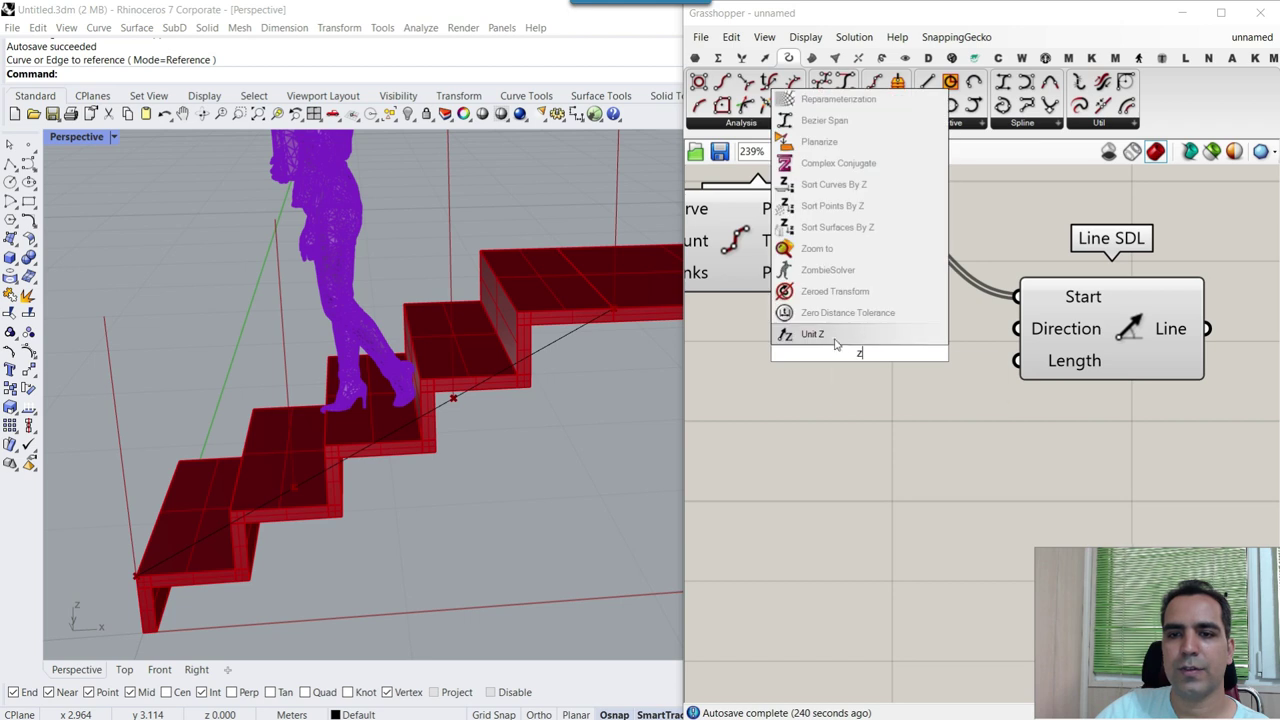
left_click(840, 338)
left_click_drag(859, 376, 826, 373)
left_click_drag(938, 353, 1017, 329)
left_click_drag(869, 358, 855, 336)
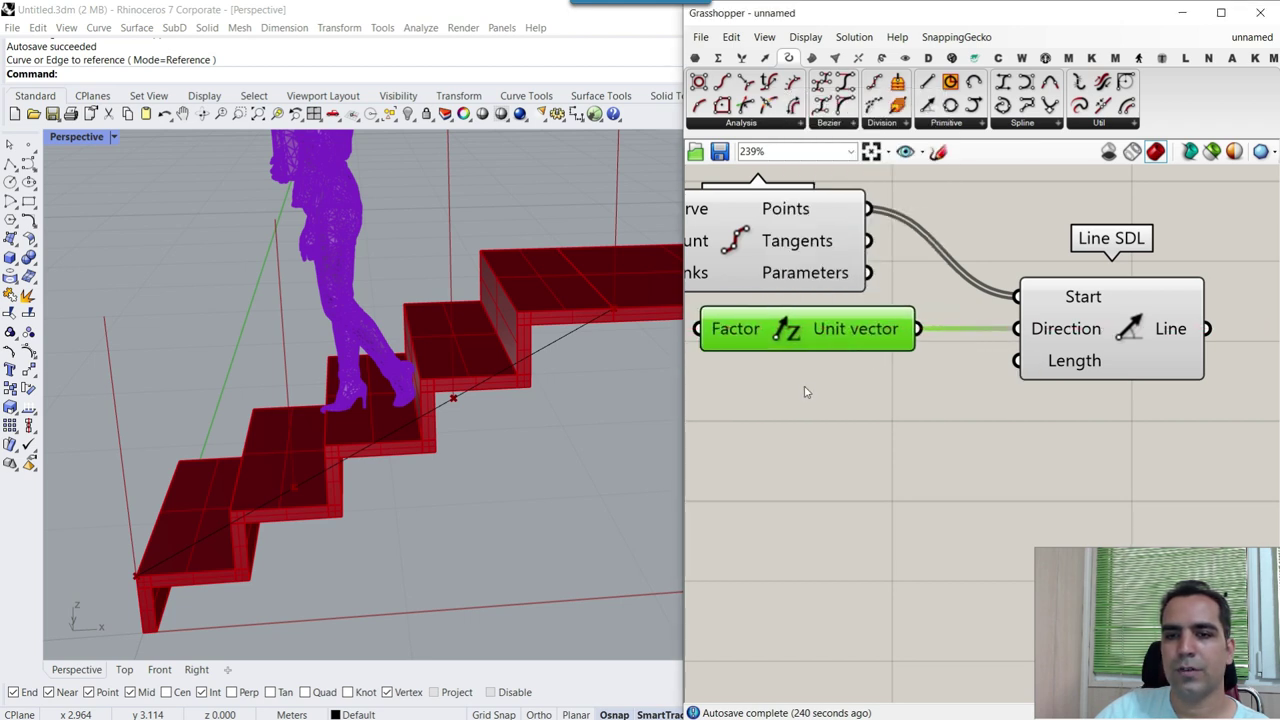
- Try a Unit X component as the Direction input of Line SDL in place of Unit Z
double_click(804, 385)
type("x")
left_click(797, 328)
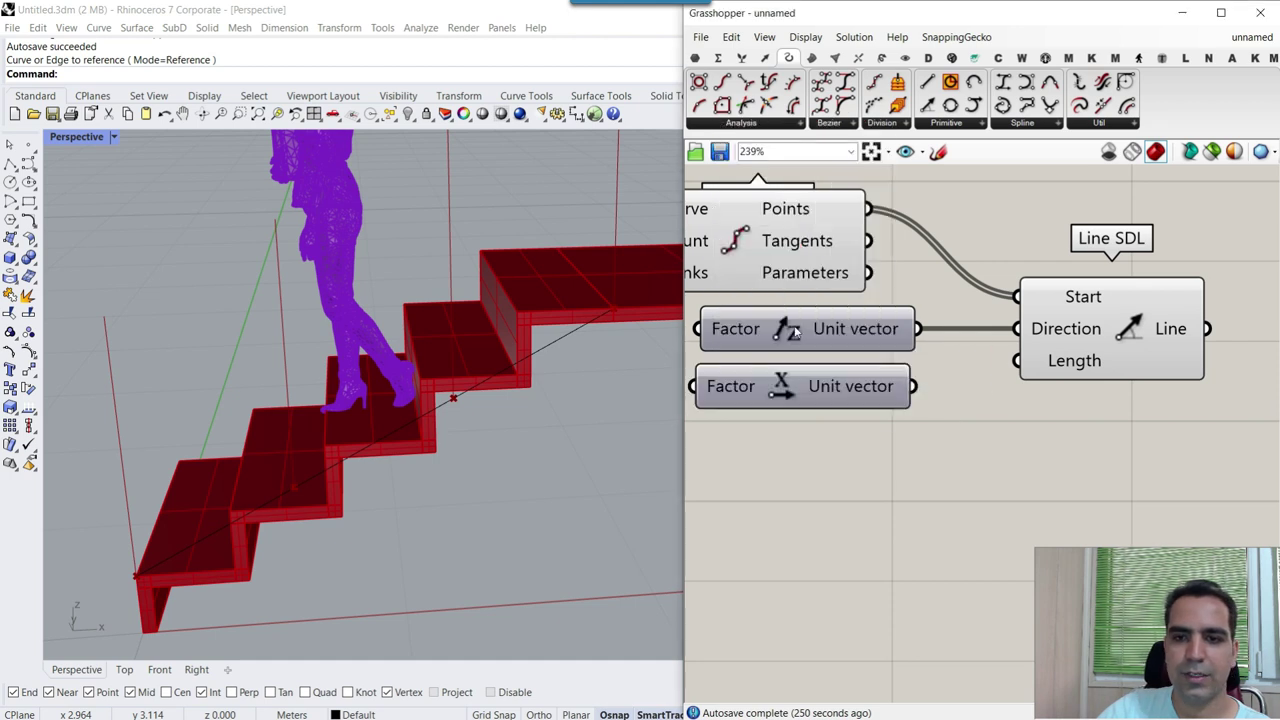
left_click_drag(914, 386, 1011, 331)
right_click_drag(430, 418, 576, 389)
- Delete the Unit X component and reconnect Unit Z to the Direction input of Line SDL
left_click(818, 385)
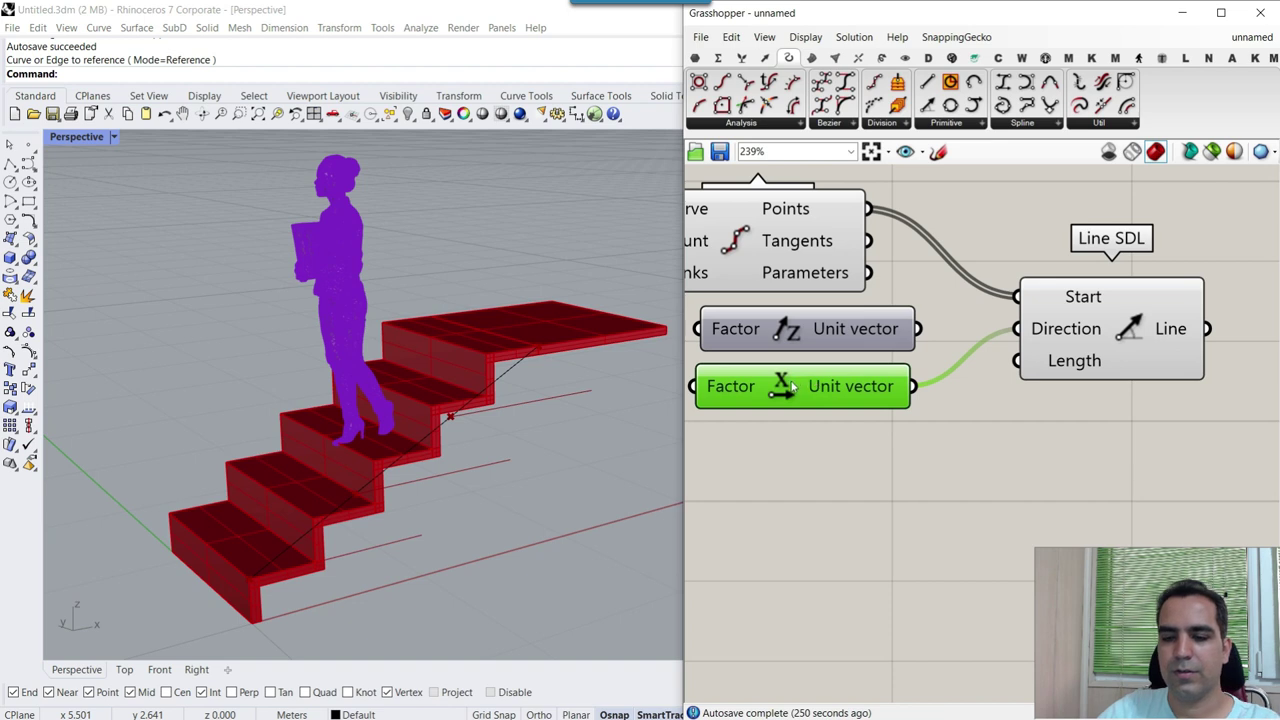
key("Delete")
left_click_drag(917, 328, 1016, 328)
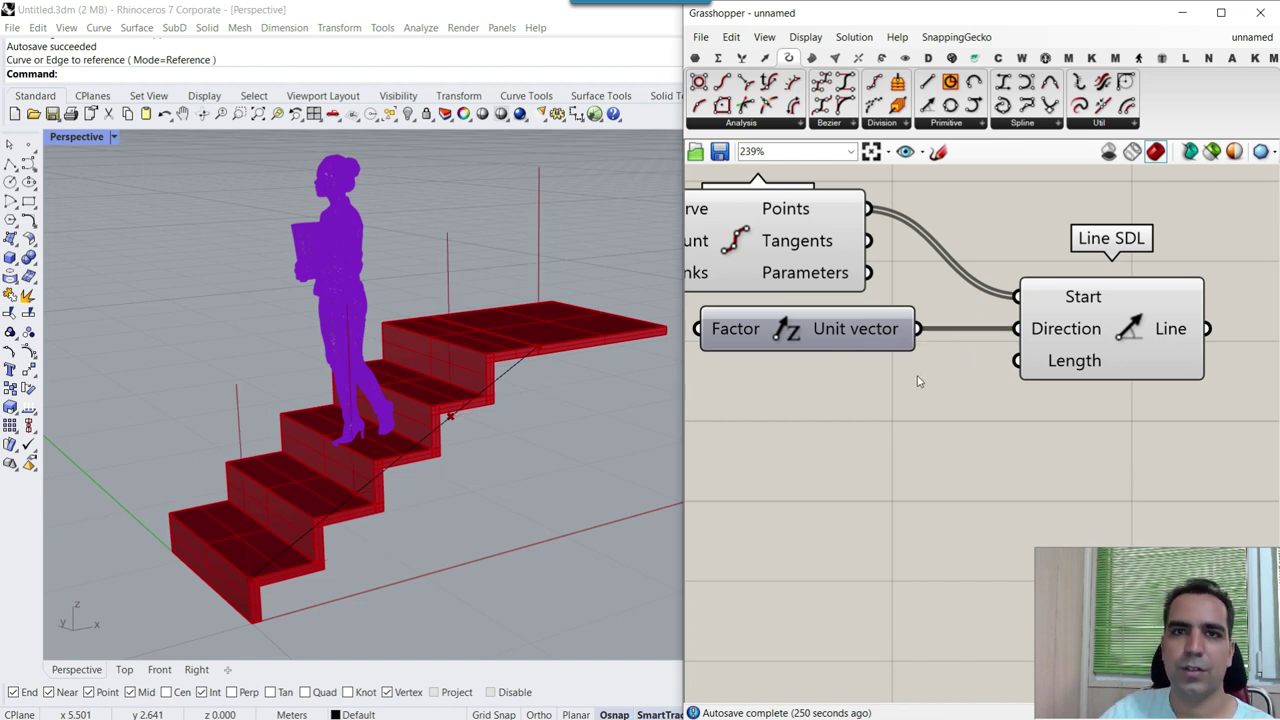
right_click_drag(380, 400, 370, 438)
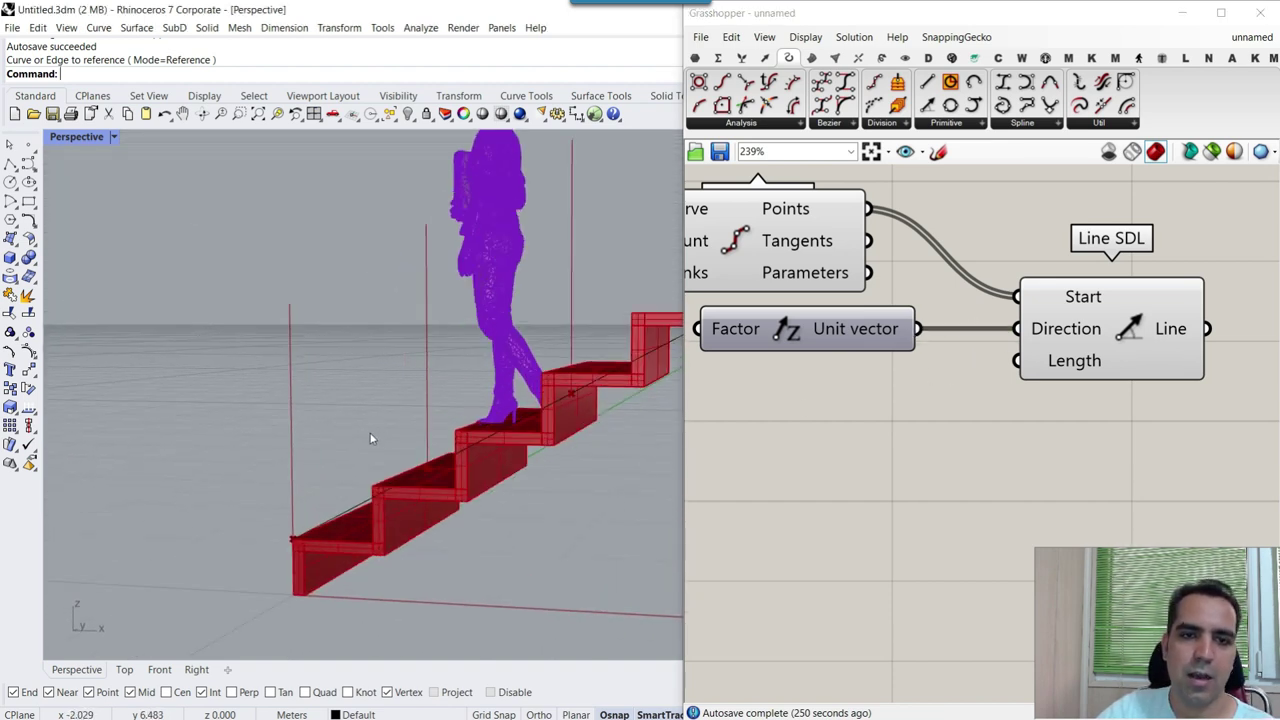
- Add a number slider set to 0.85 and connect it to the Length input of Line SDL
double_click(831, 424)
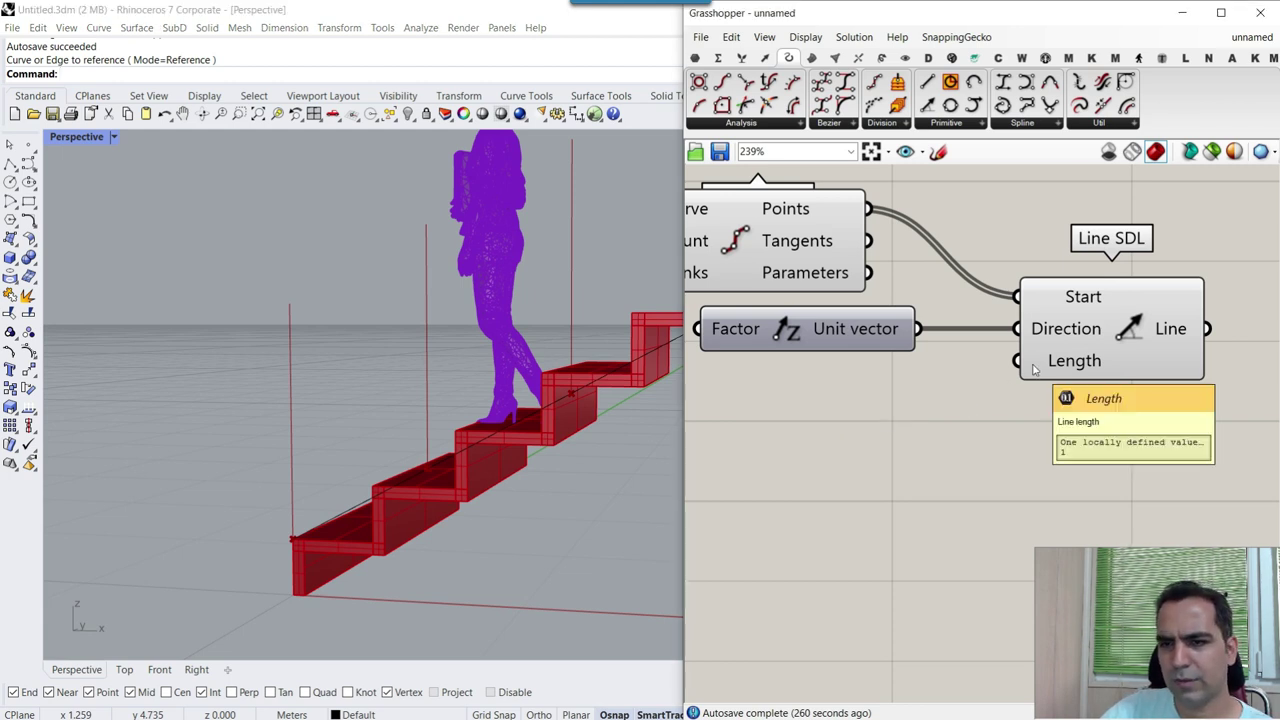
double_click(857, 445)
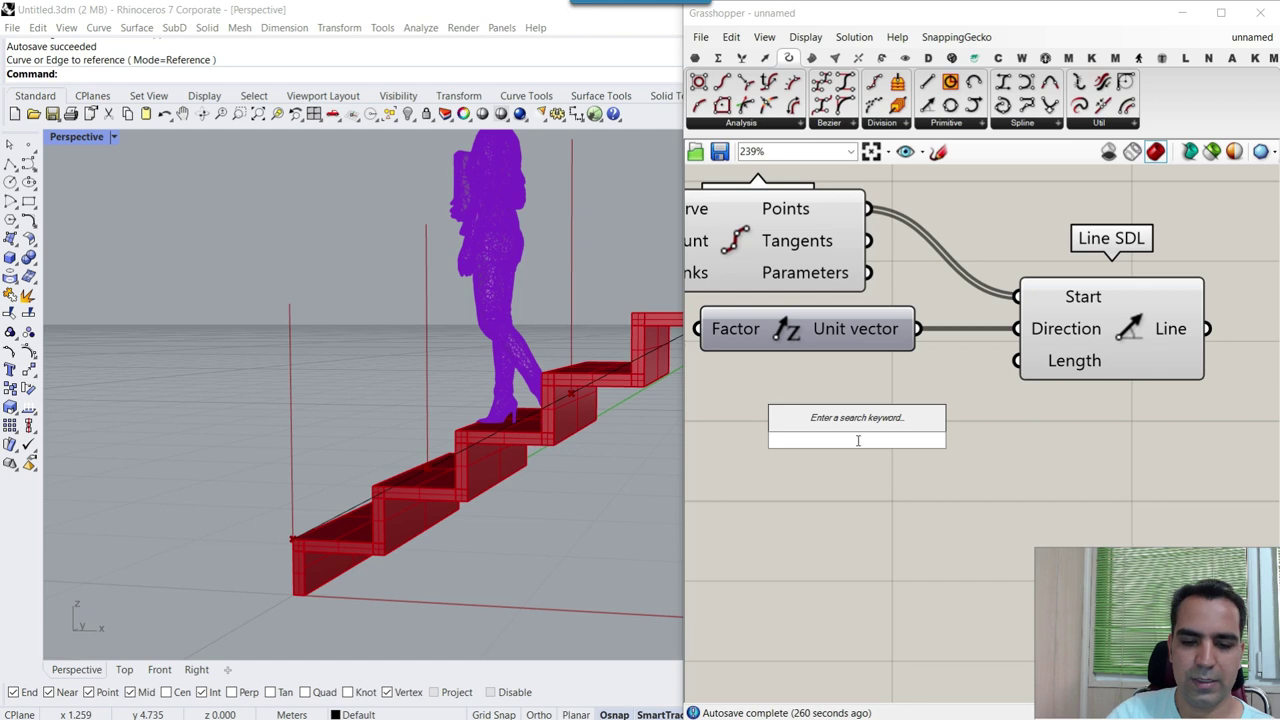
type("0.2.2.00")
key("Return")
left_click_drag(1016, 440, 1017, 361)
left_click_drag(842, 442, 795, 462)
- Rename the slider feeding the line length to Length, shorten it and place it directly beneath Unit Z
right_click(892, 462)
type("Length")
key("Return")
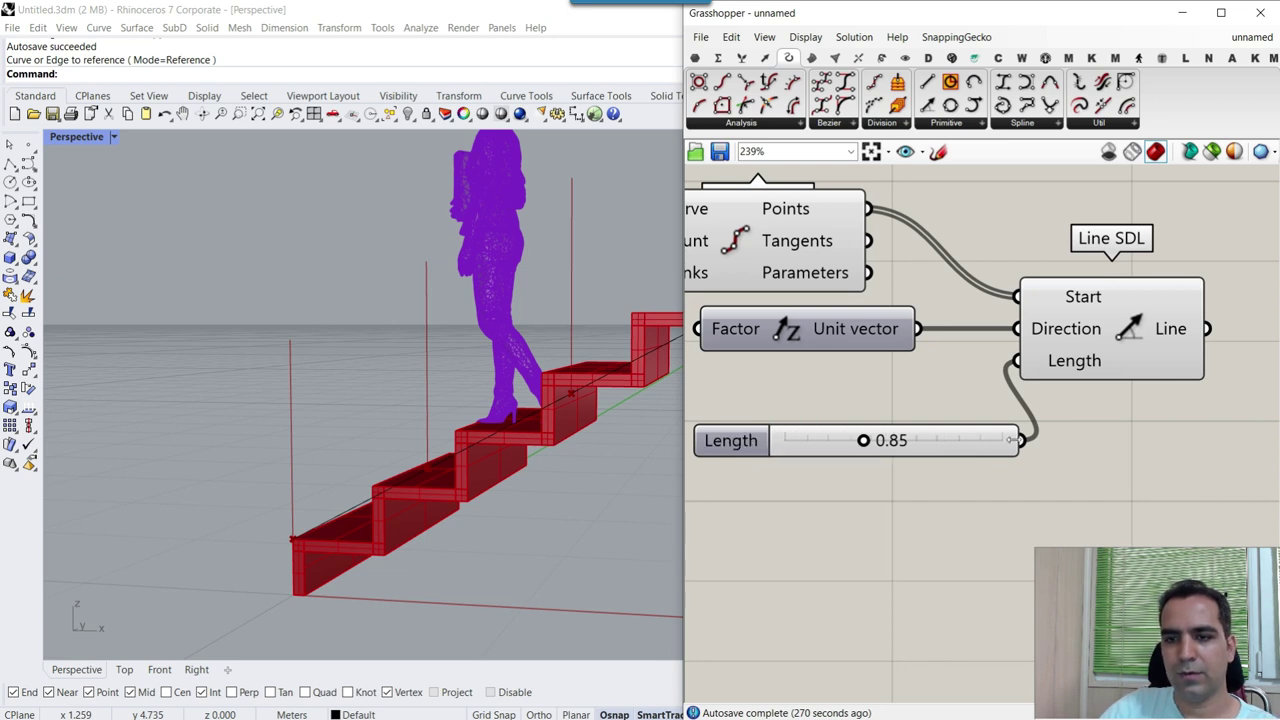
left_click_drag(1012, 439, 954, 440)
left_click_drag(799, 450, 797, 400)
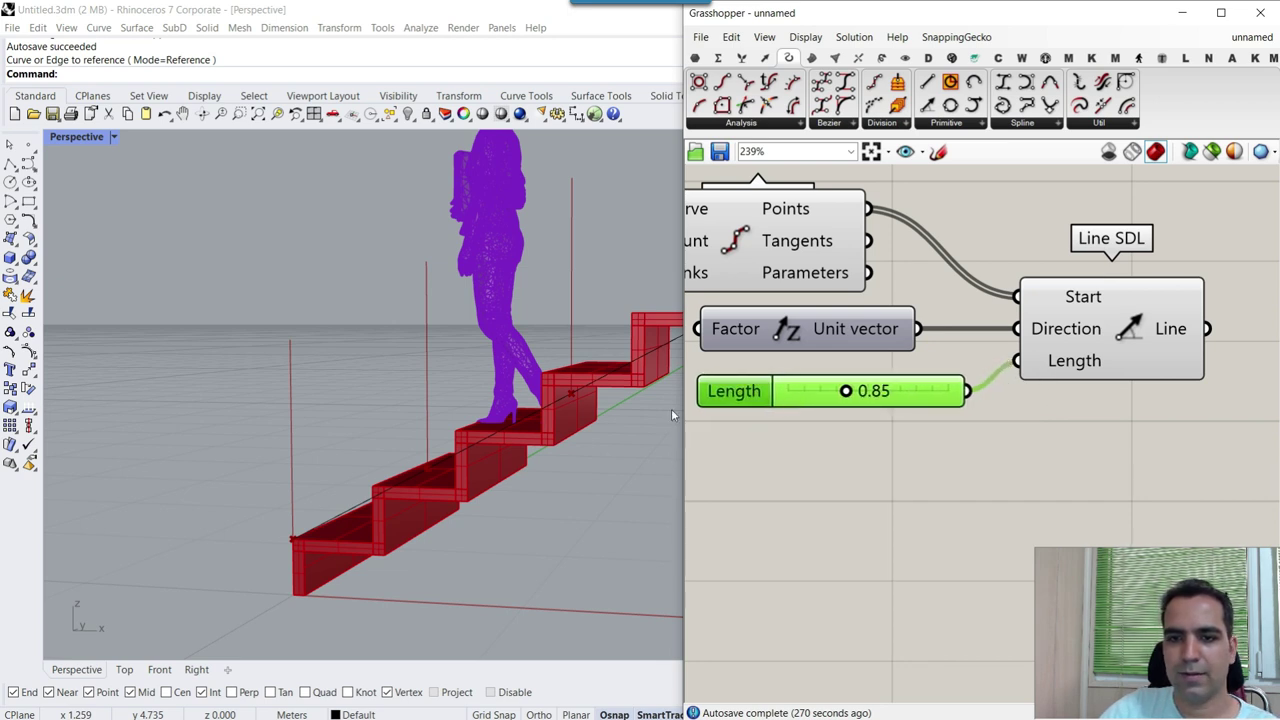
scroll(440, 408, "down", 9)
right_click_drag(440, 408, 534, 403)
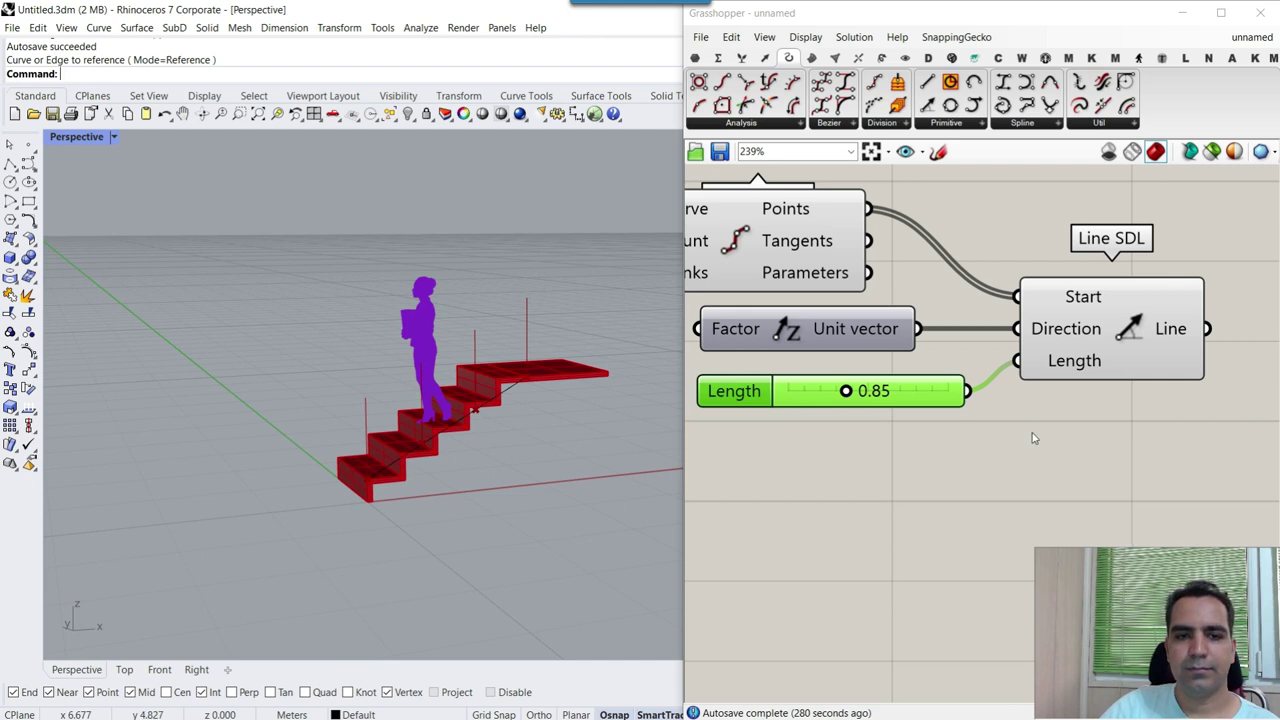
scroll(1000, 410, "up", 3)
right_click_drag(921, 484, 933, 356)
scroll(385, 400, "up", 5)
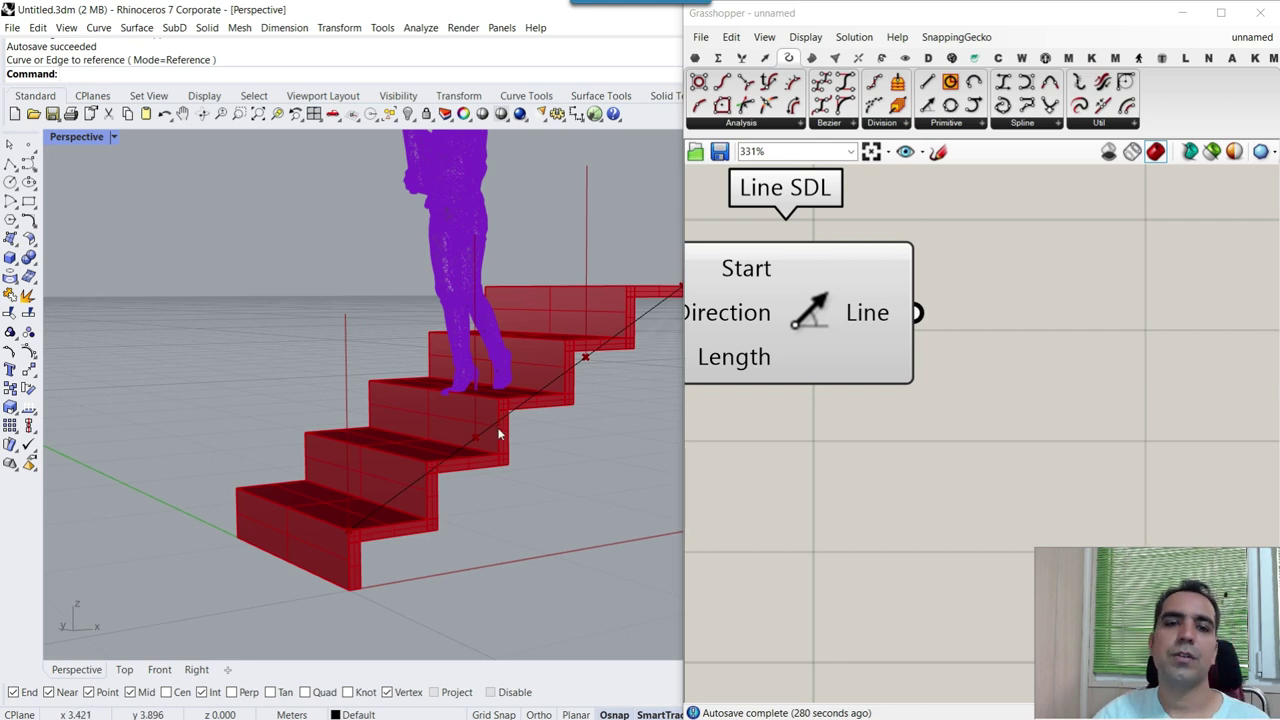
scroll(499, 434, "down", 2)
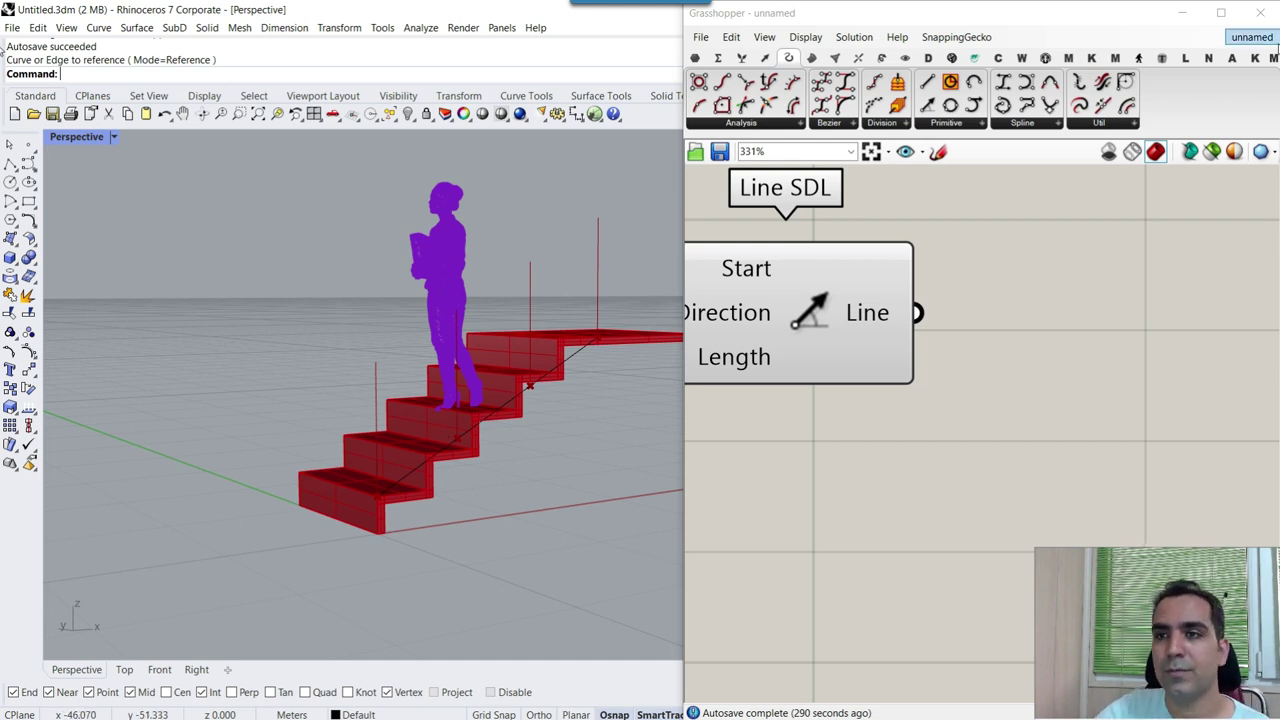
- Switch to the finished definition named 1 and turn on the preview of the Divide Curve points on the vertical lines
left_click(1254, 37)
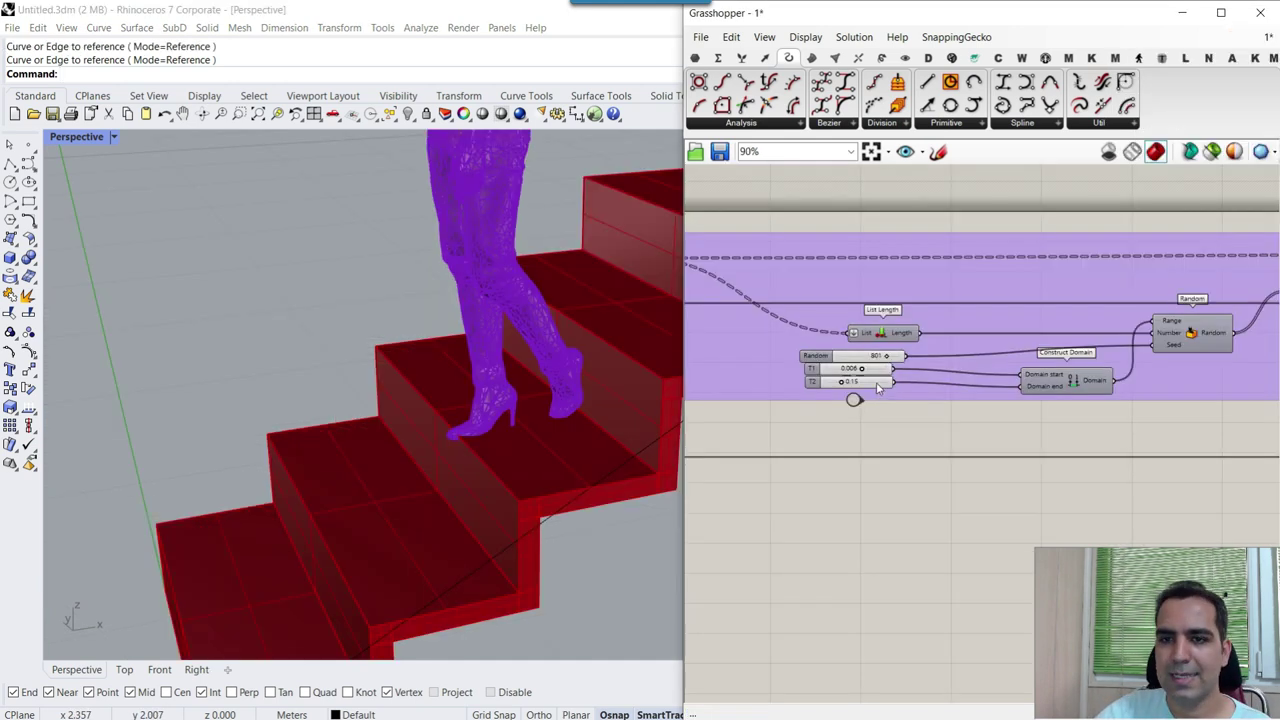
right_click_drag(704, 312, 899, 295)
scroll(895, 250, "up", 1)
right_click(877, 247)
left_click(897, 277)
right_click_drag(420, 440, 451, 229)
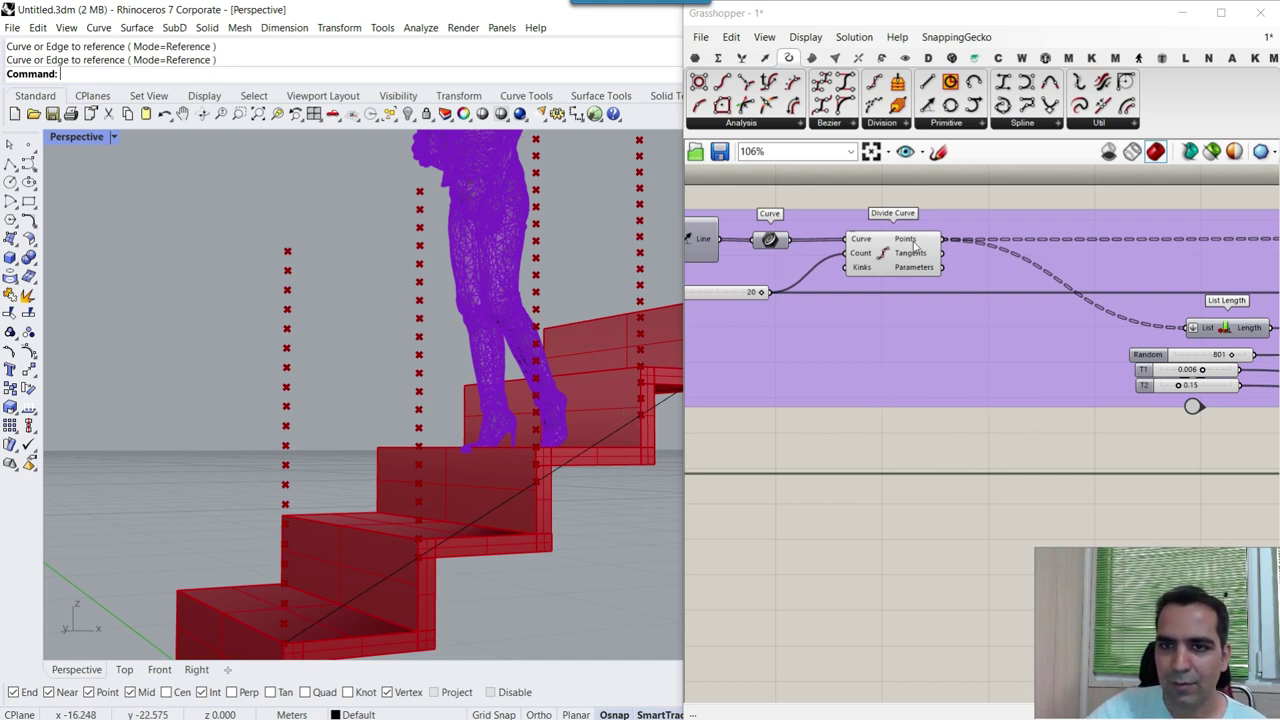
- Examine how List Length, the Random, T1 and T2 sliders, Construct Domain and Random feed Partition List and Unit Y
mouse_move(913, 245)
right_click_drag(1240, 333, 975, 310)
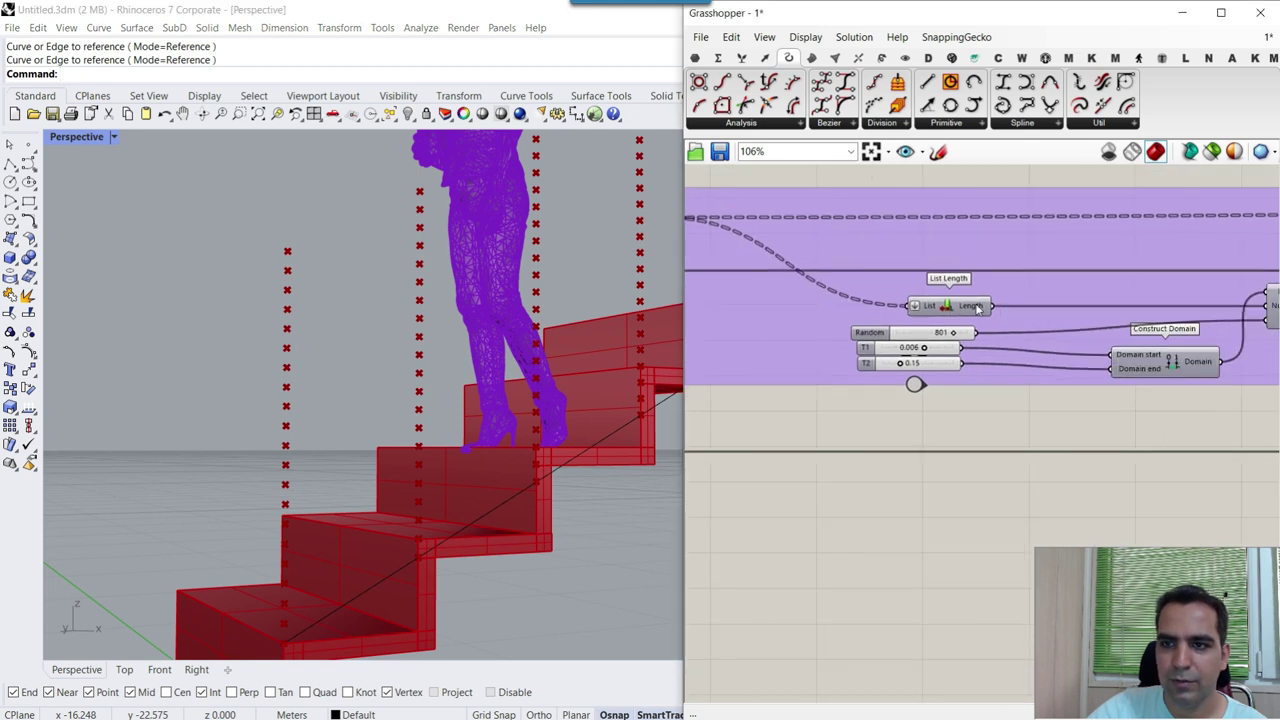
mouse_move(969, 314)
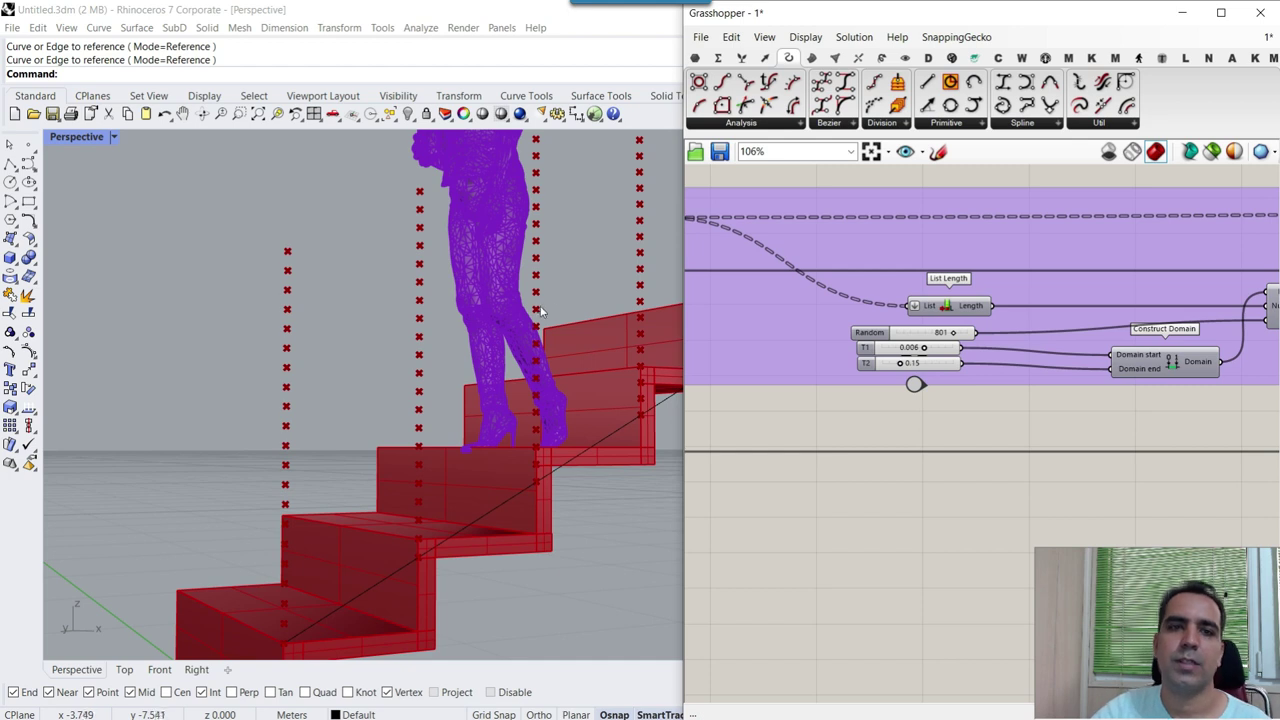
right_click_drag(1060, 356, 657, 362)
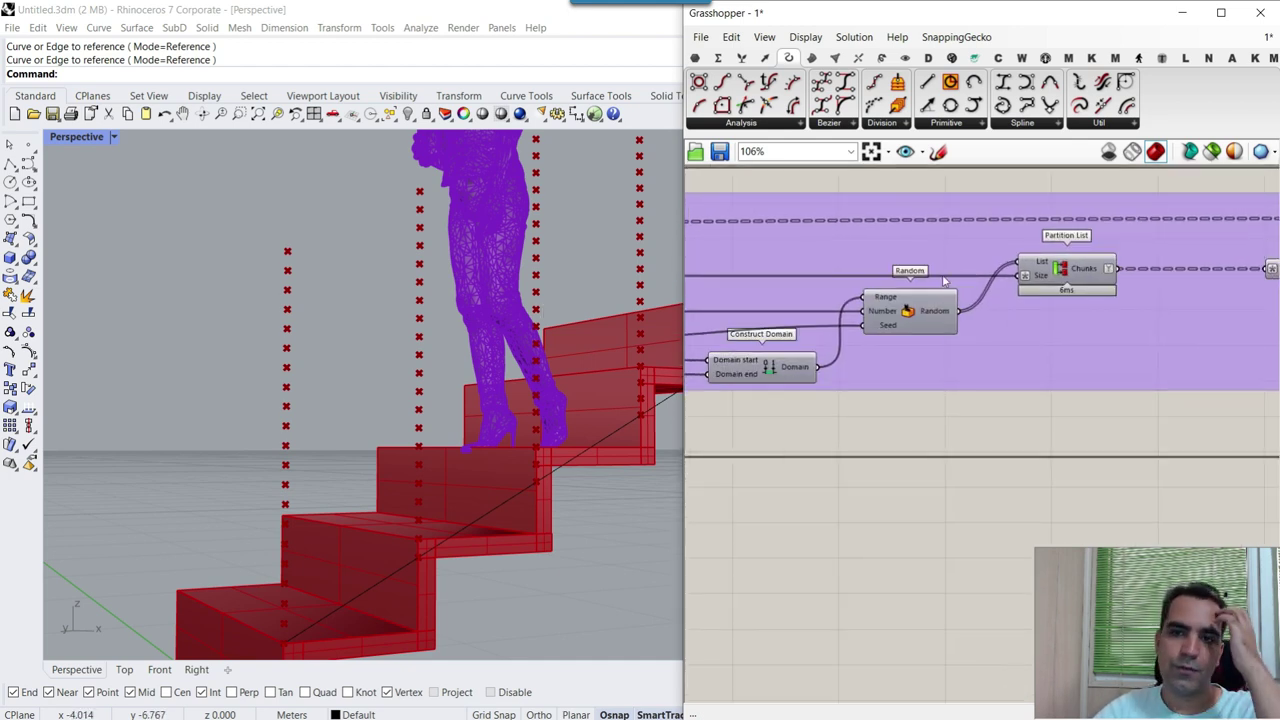
right_click_drag(840, 358, 1094, 318)
scroll(775, 326, "up", 4)
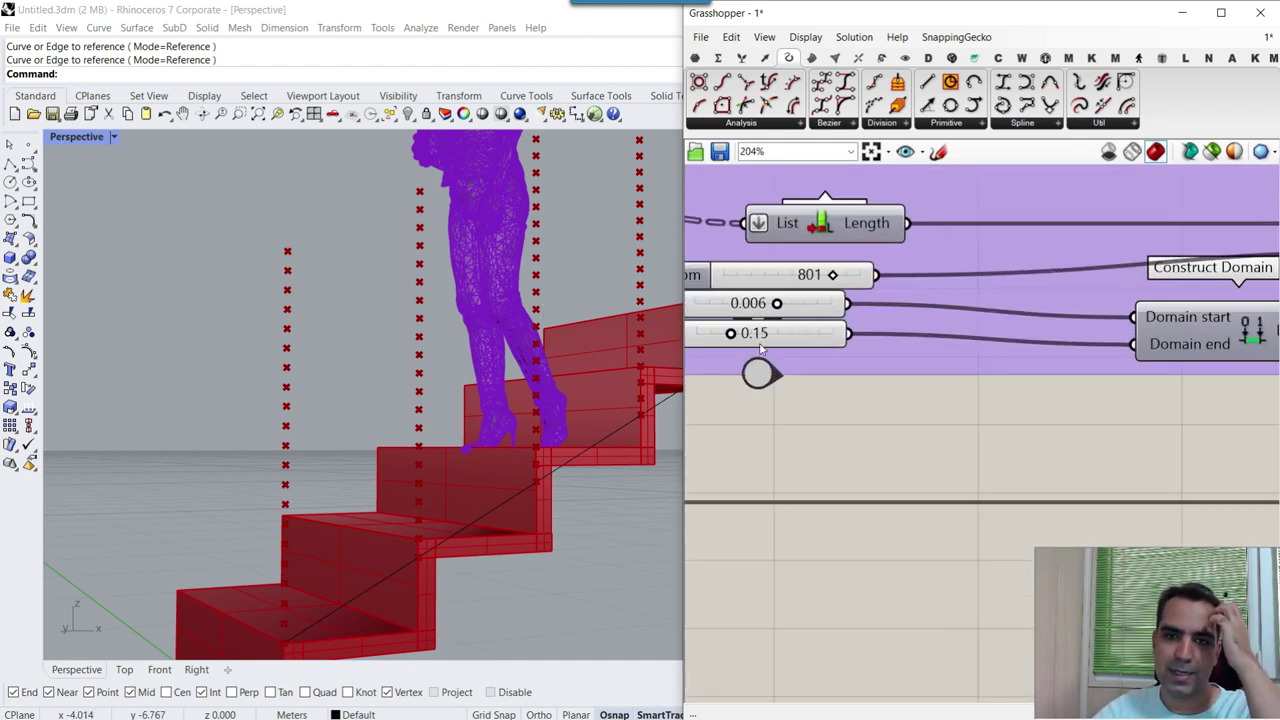
scroll(918, 340, "down", 4)
scroll(983, 299, "up", 3)
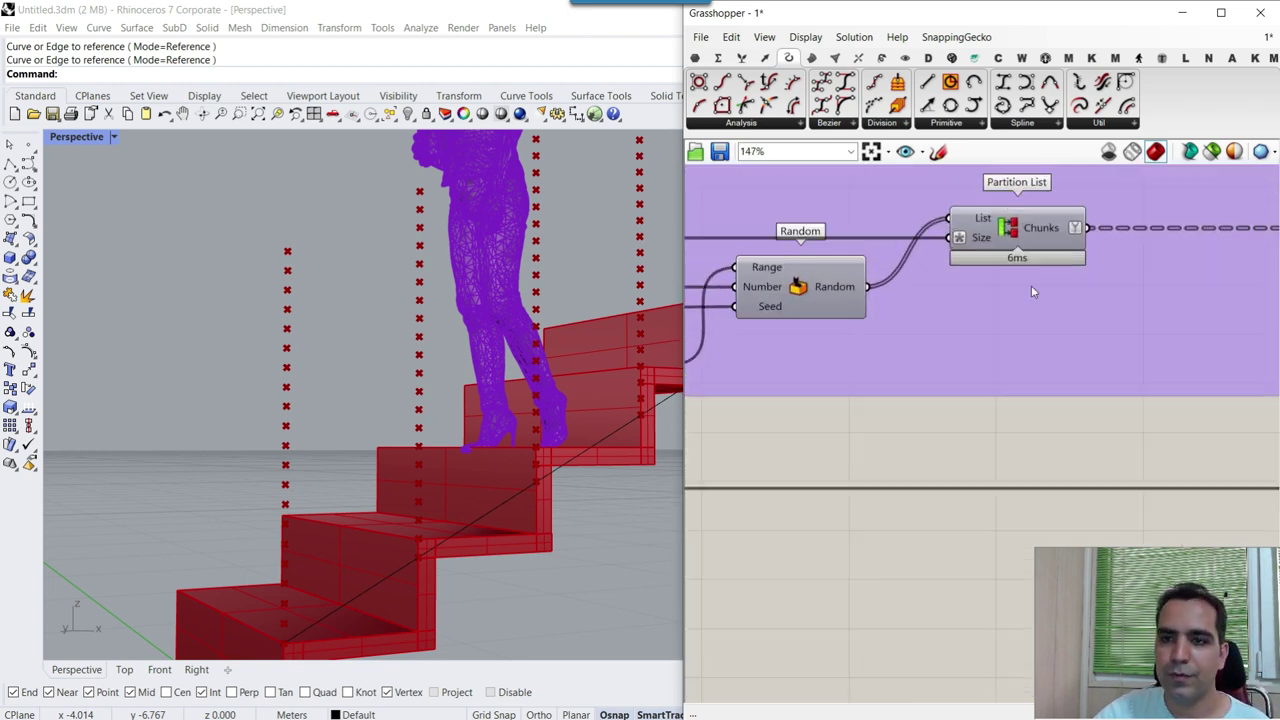
right_click_drag(983, 299, 907, 388)
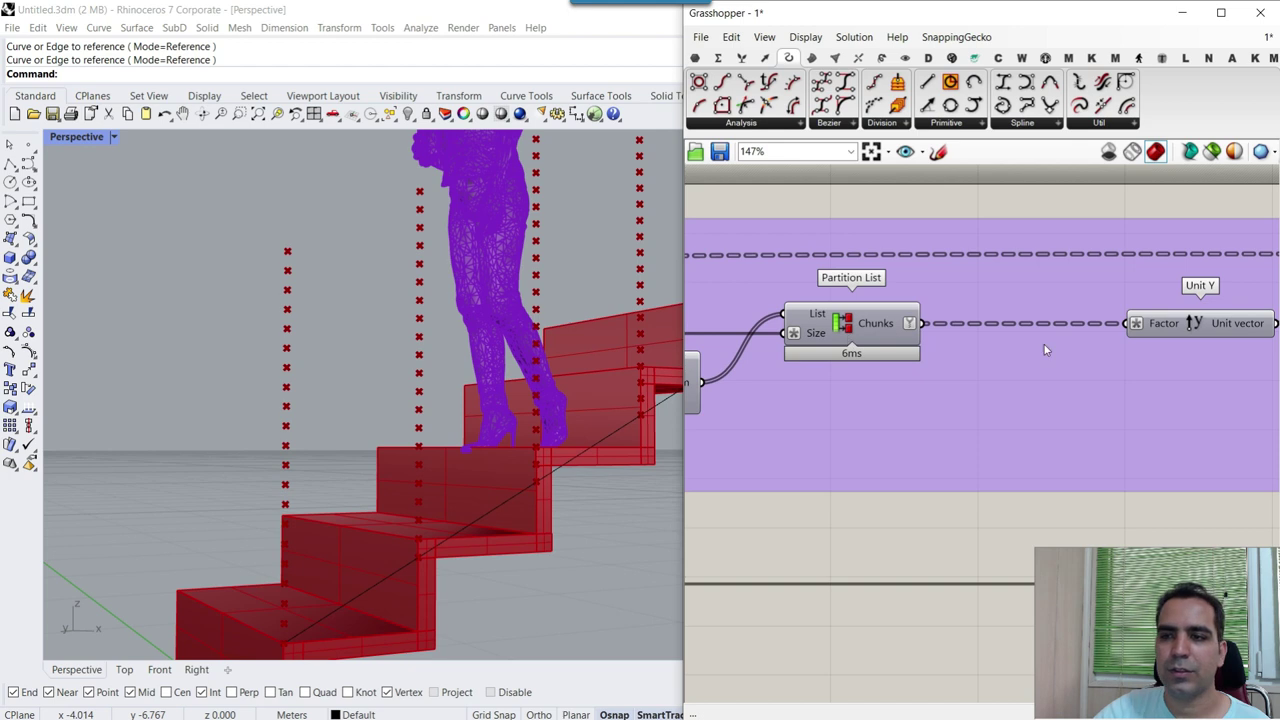
- Turn on the preview of the component after Unit Y to display the randomly shifted points along the stair
right_click_drag(1160, 316, 890, 339)
right_click(1113, 288)
left_click(1120, 318)
right_click_drag(374, 380, 560, 370)
- Set the Random seed slider to 358 to vary the point offsets
scroll(1109, 380, "down", 5)
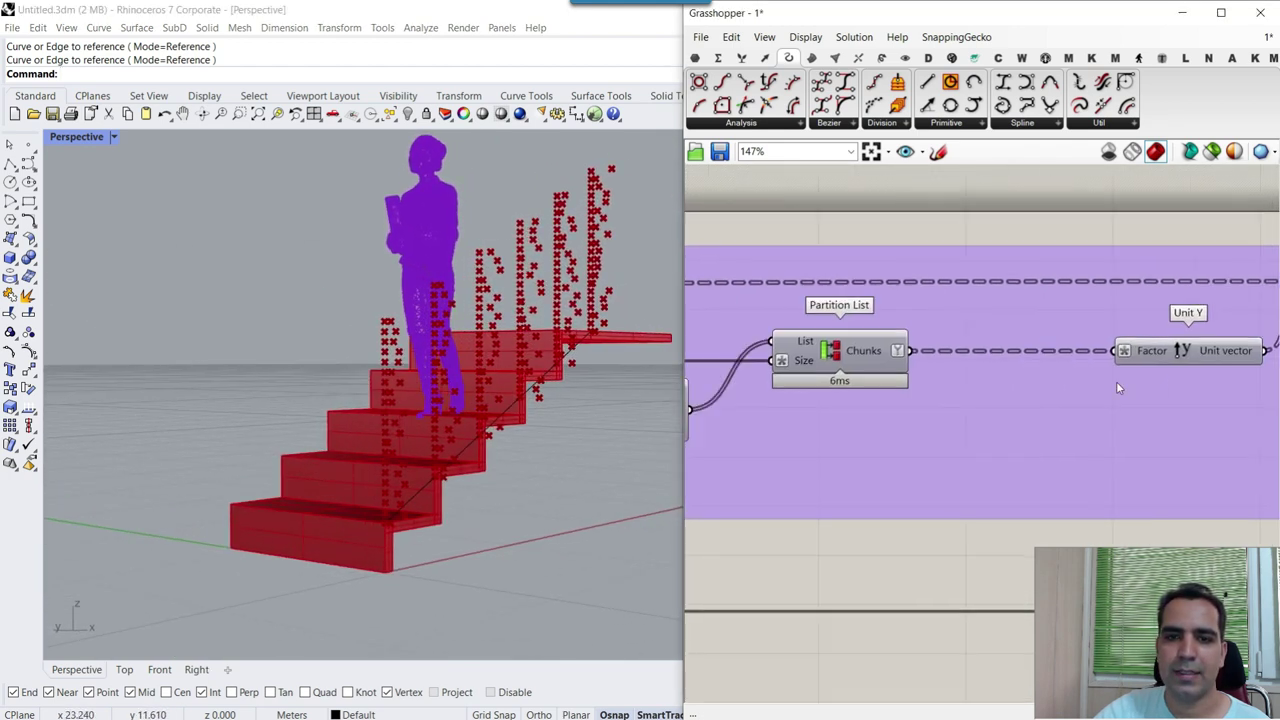
scroll(981, 416, "up", 6)
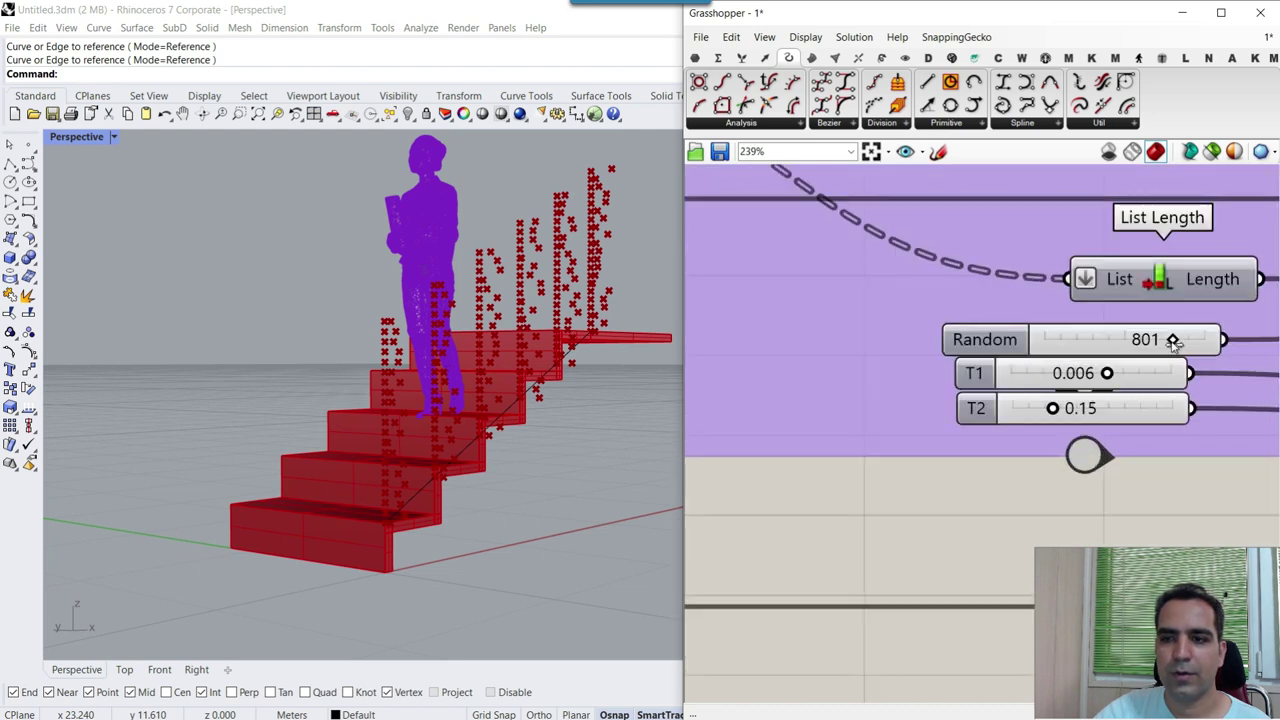
left_click_drag(1162, 342, 1102, 342)
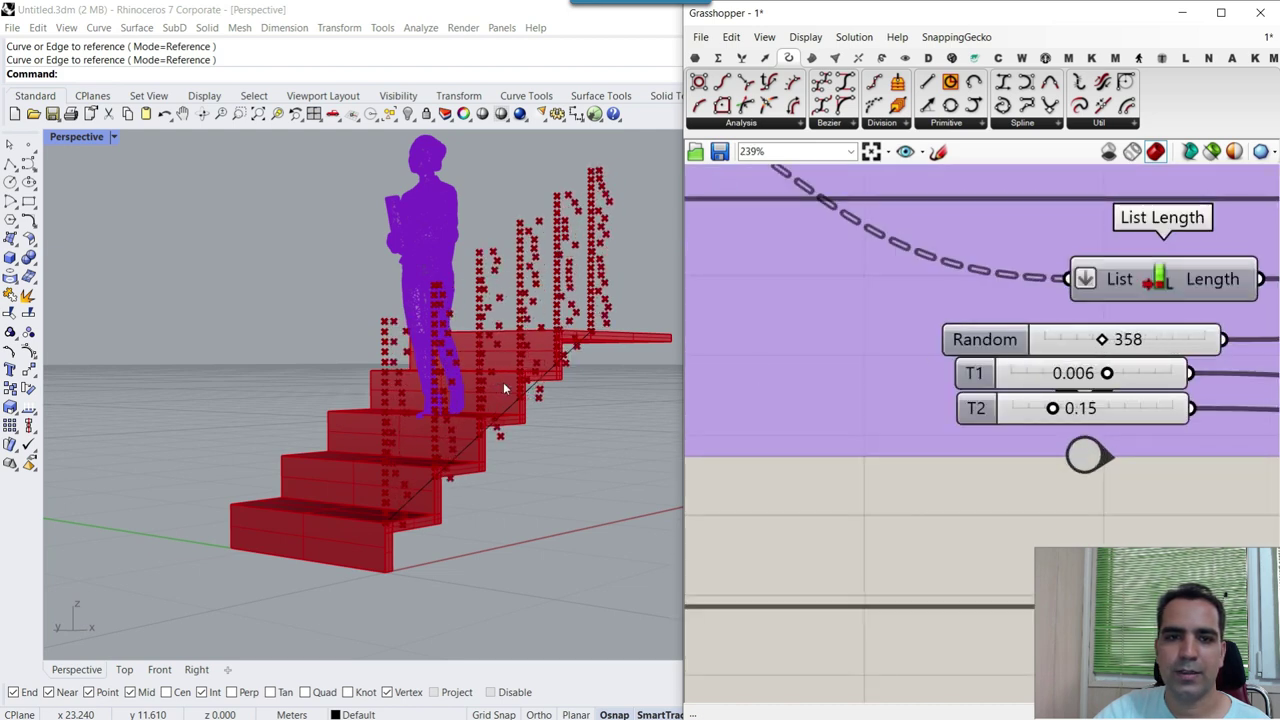
- Inspect the randomly shifted points along the stair and switch back to the unnamed definition
scroll(490, 381, "up", 3)
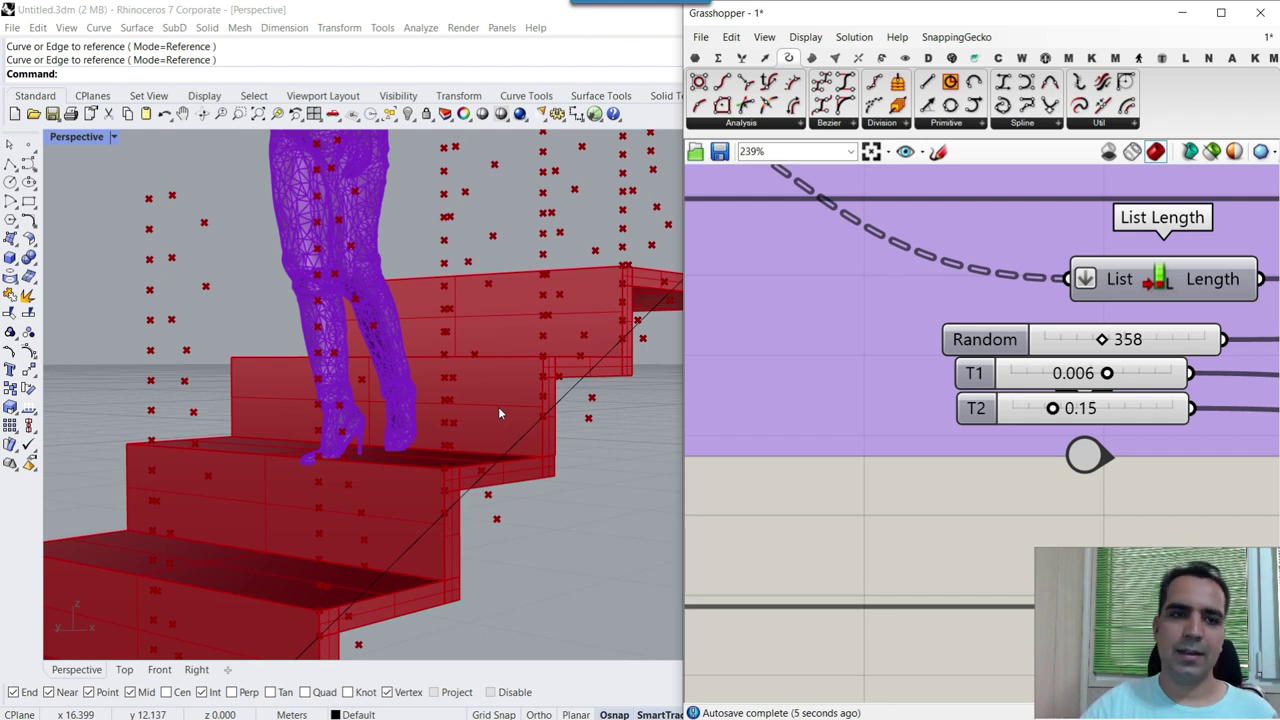
scroll(498, 406, "down", 4)
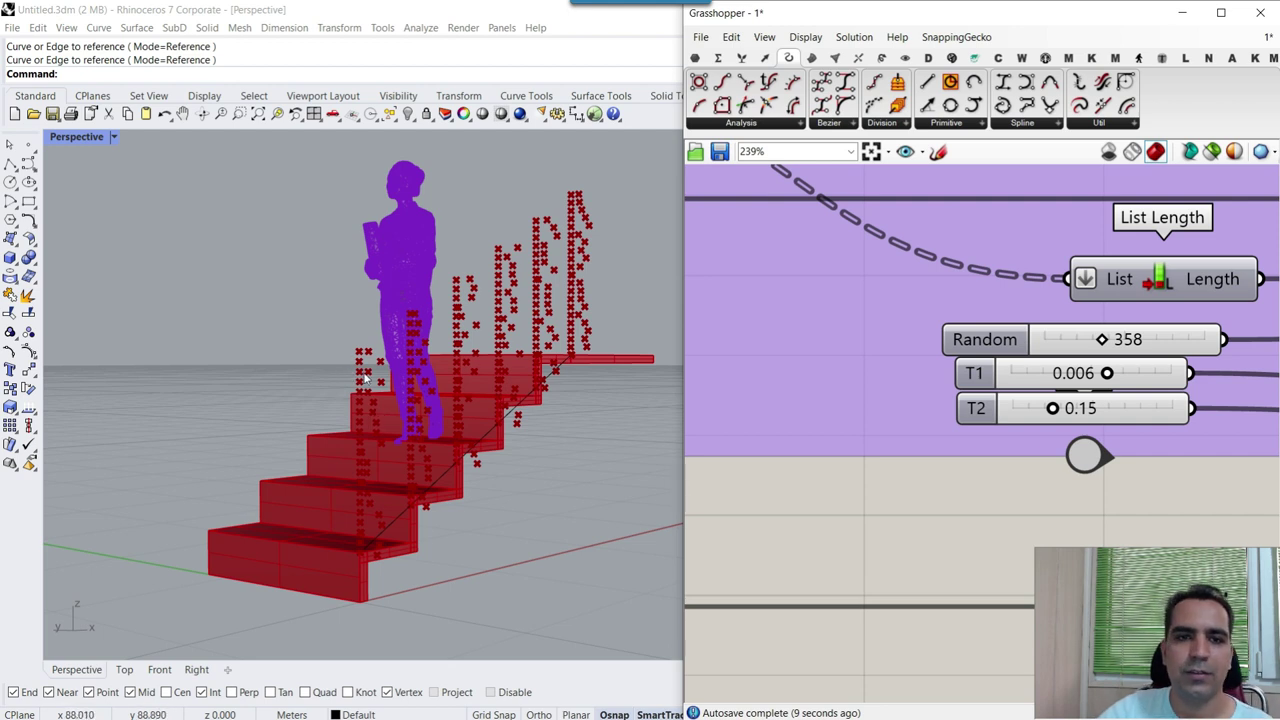
left_click(1267, 37)
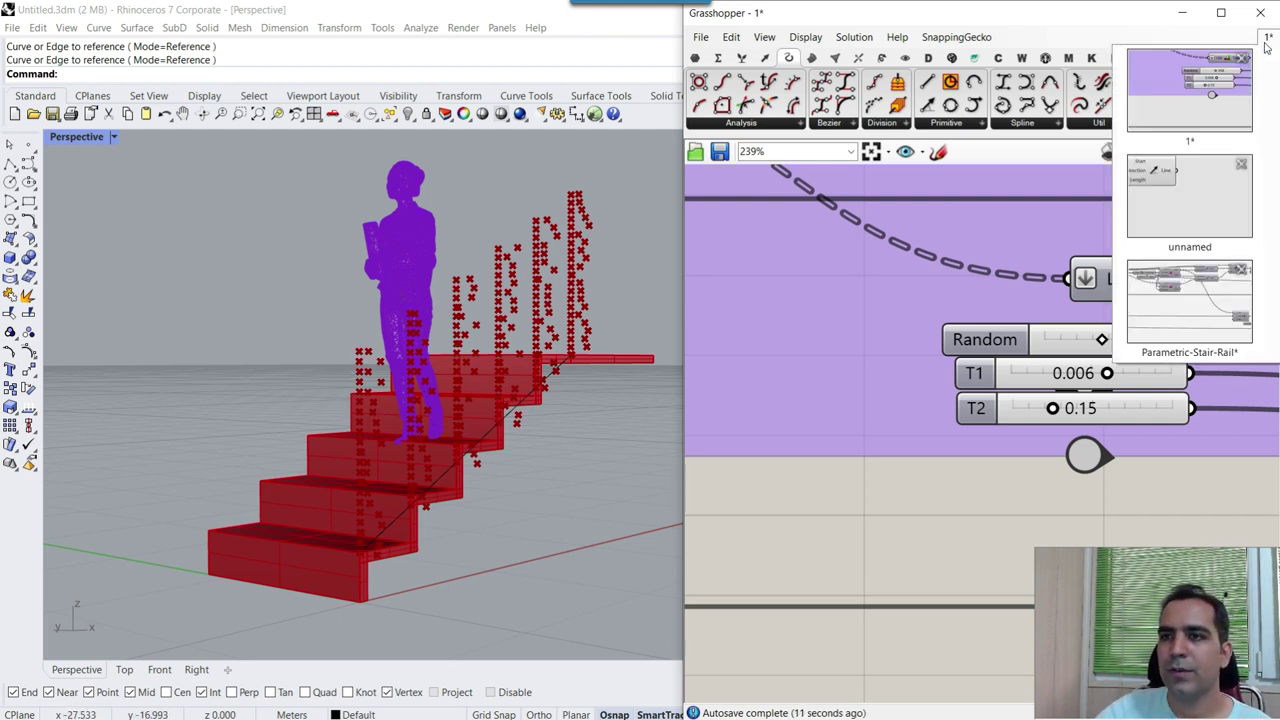
left_click(1190, 212)
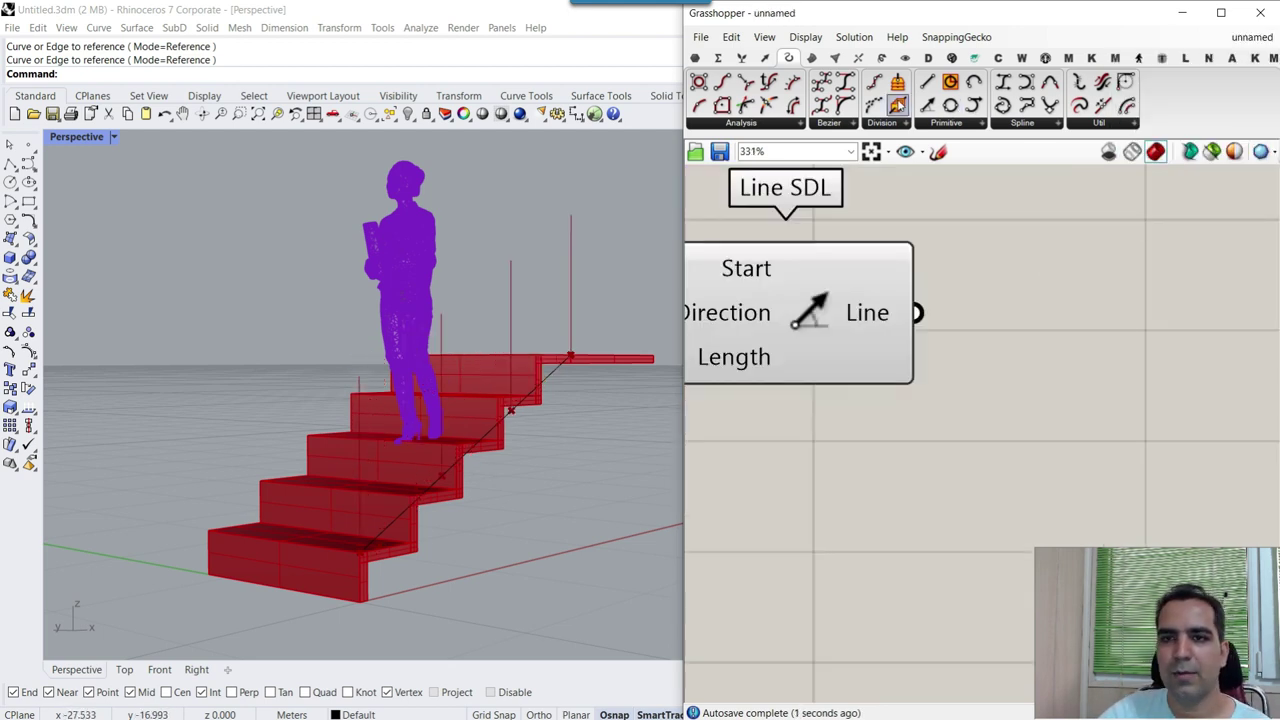
- Add a Divide Curve component and feed it the lines from Line SDL
left_click(877, 85)
left_click(1083, 404)
right_click_drag(986, 383, 907, 333)
left_click_drag(838, 262, 853, 310)
scroll(938, 354, "down", 2)
left_click_drag(938, 341, 1067, 399)
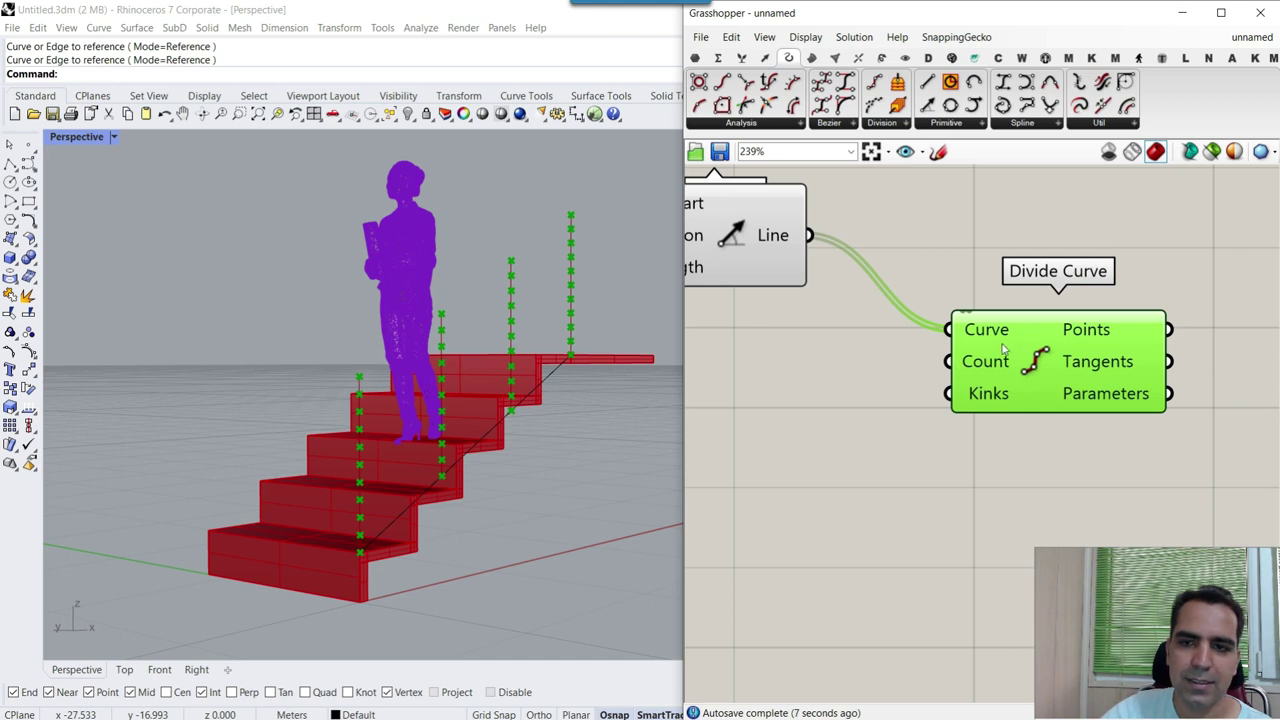
- Create a number slider ranging from 3 to 10 and connect it to the Count input of Divide Curve
right_click_drag(849, 410, 967, 433)
left_click(842, 422)
double_click(843, 427)
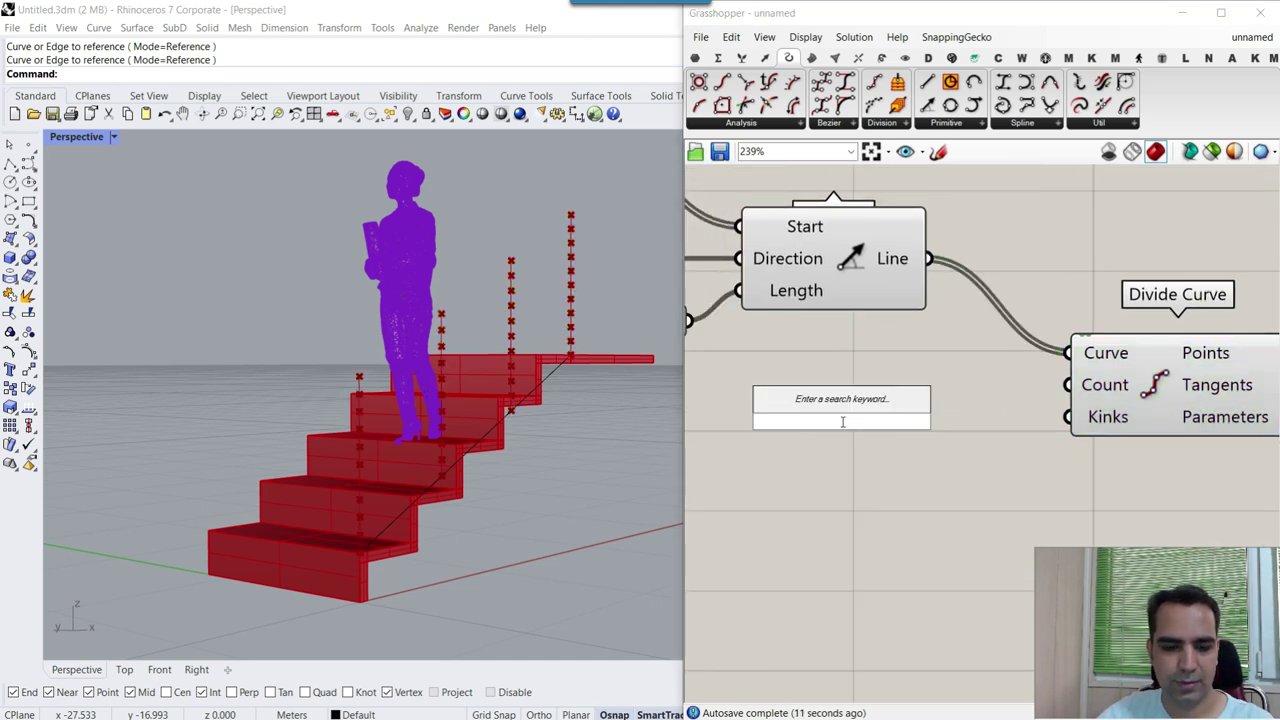
type("3..10")
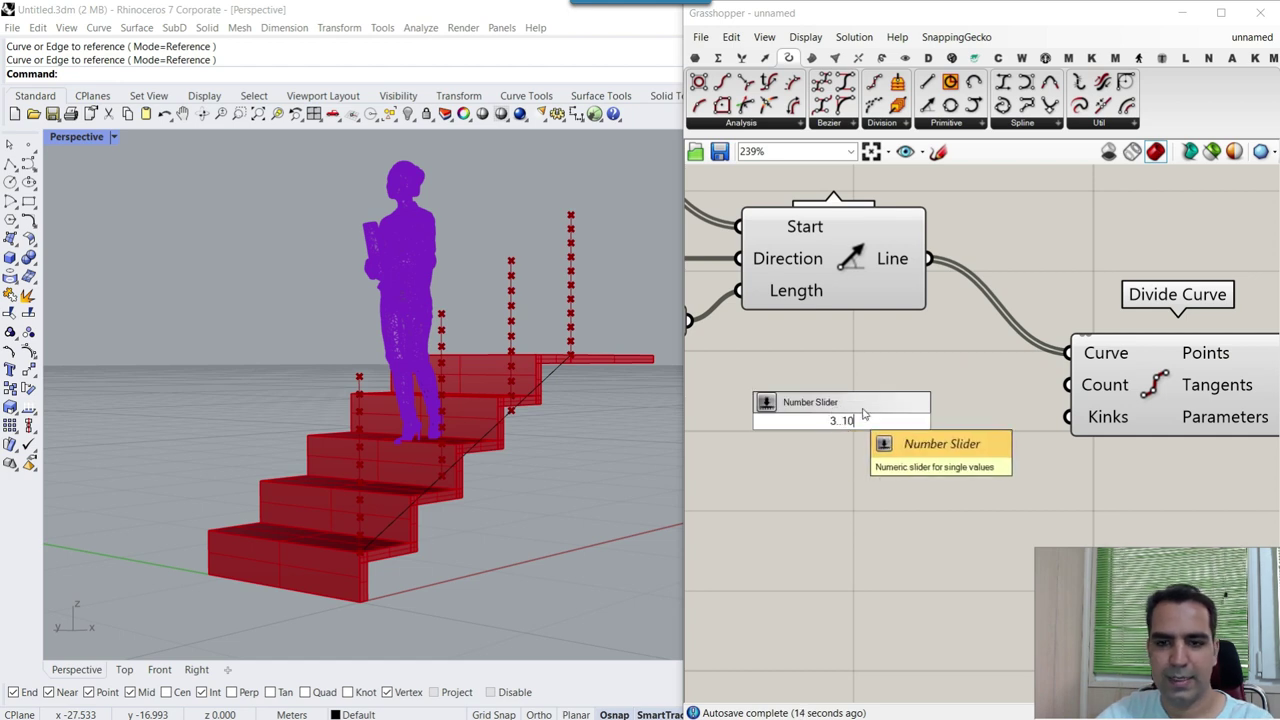
key("Return")
left_click_drag(1006, 421, 1068, 384)
- Set the division count slider to 7
scroll(413, 384, "down", 3)
scroll(389, 457, "up", 5)
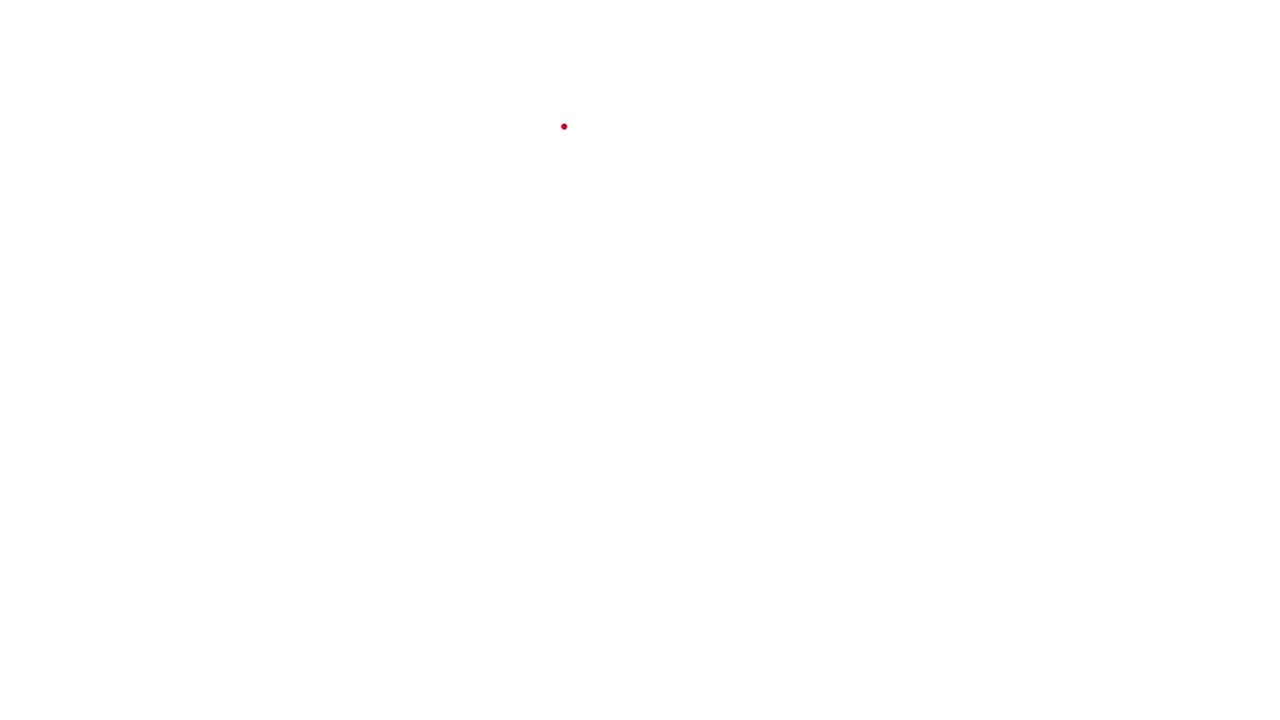
left_click_drag(559, 110, 559, 571, "shift")
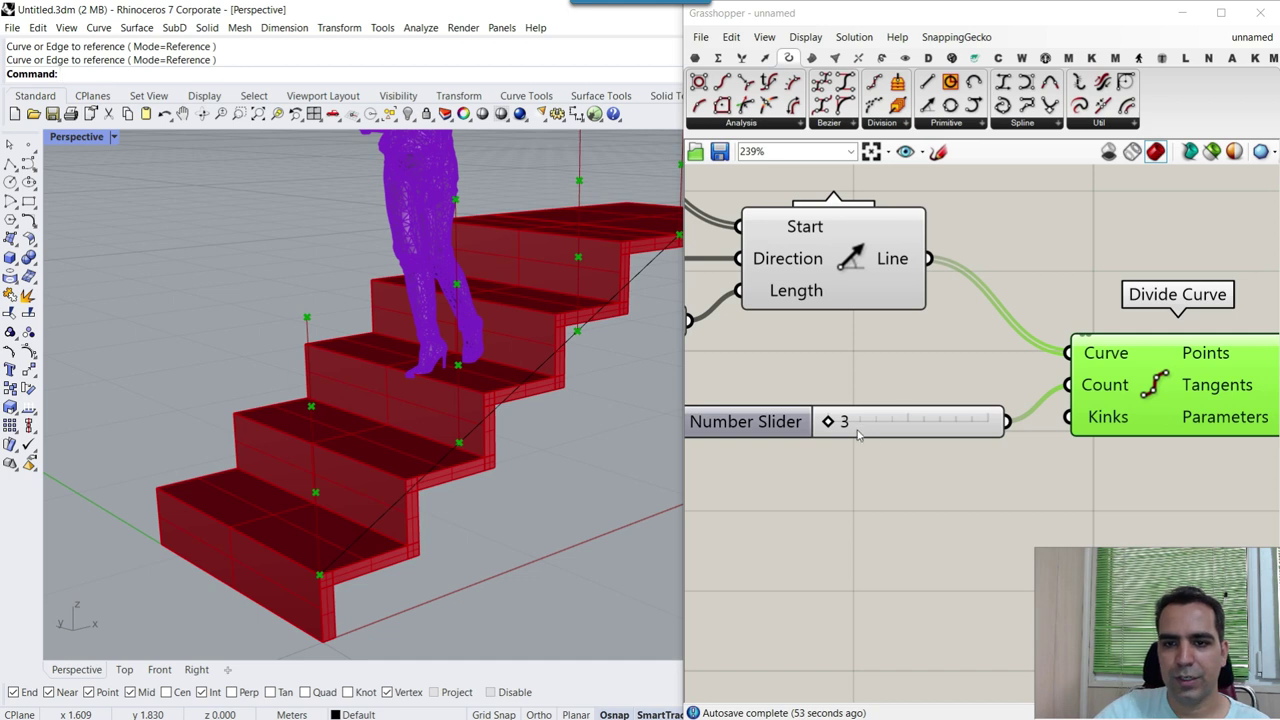
left_click_drag(828, 421, 920, 432)
scroll(920, 433, "down", 5)
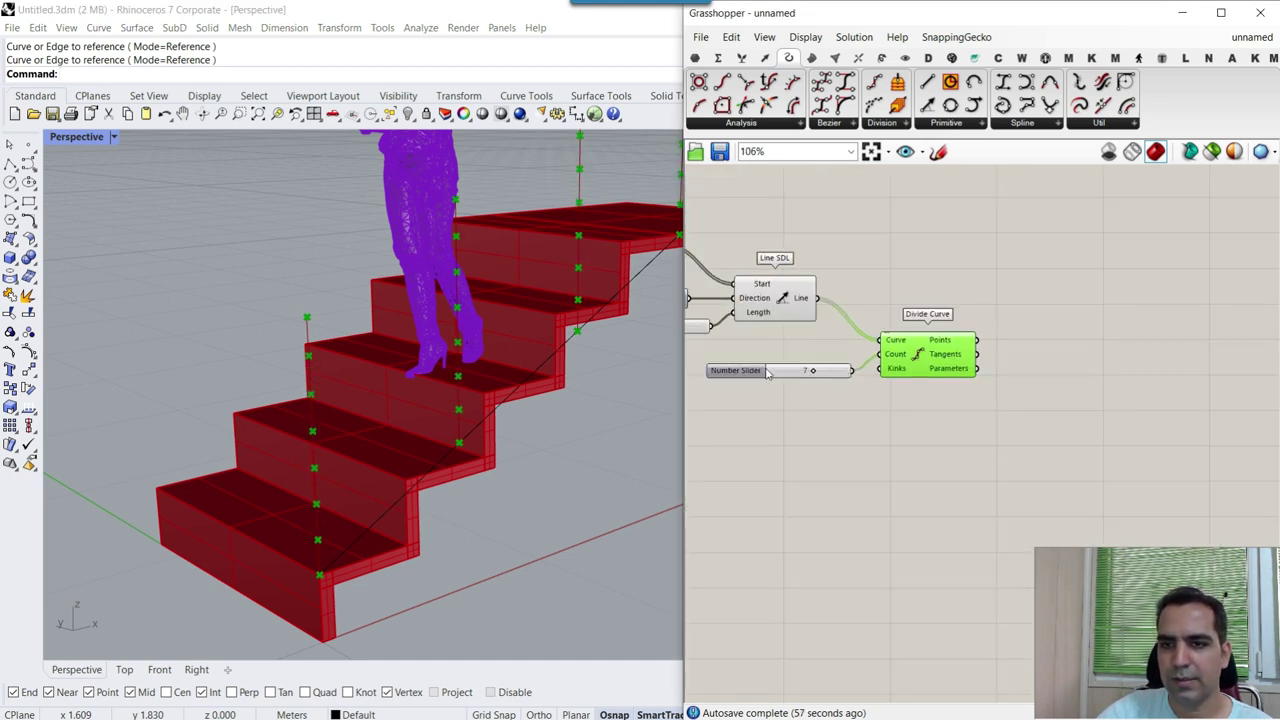
- Inspect the data tree paths of Divide Curve's Points output and set that output to Simplify
scroll(1033, 337, "up", 5)
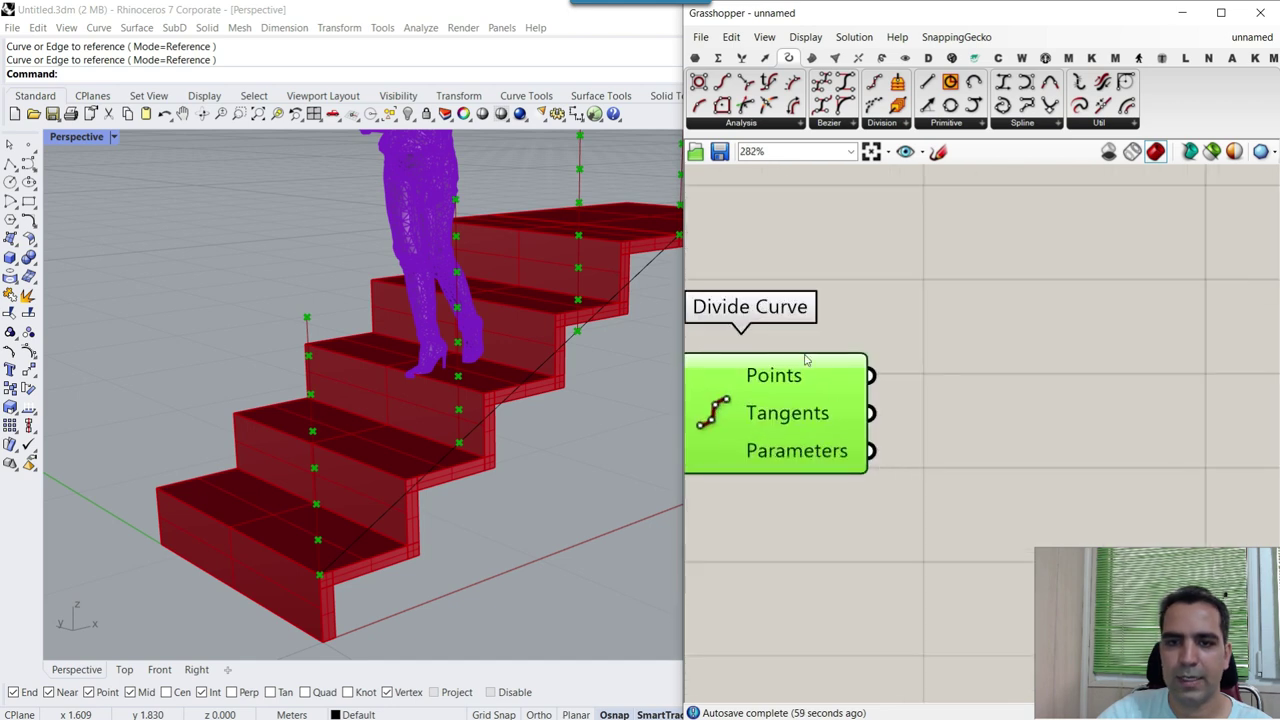
mouse_move(797, 313)
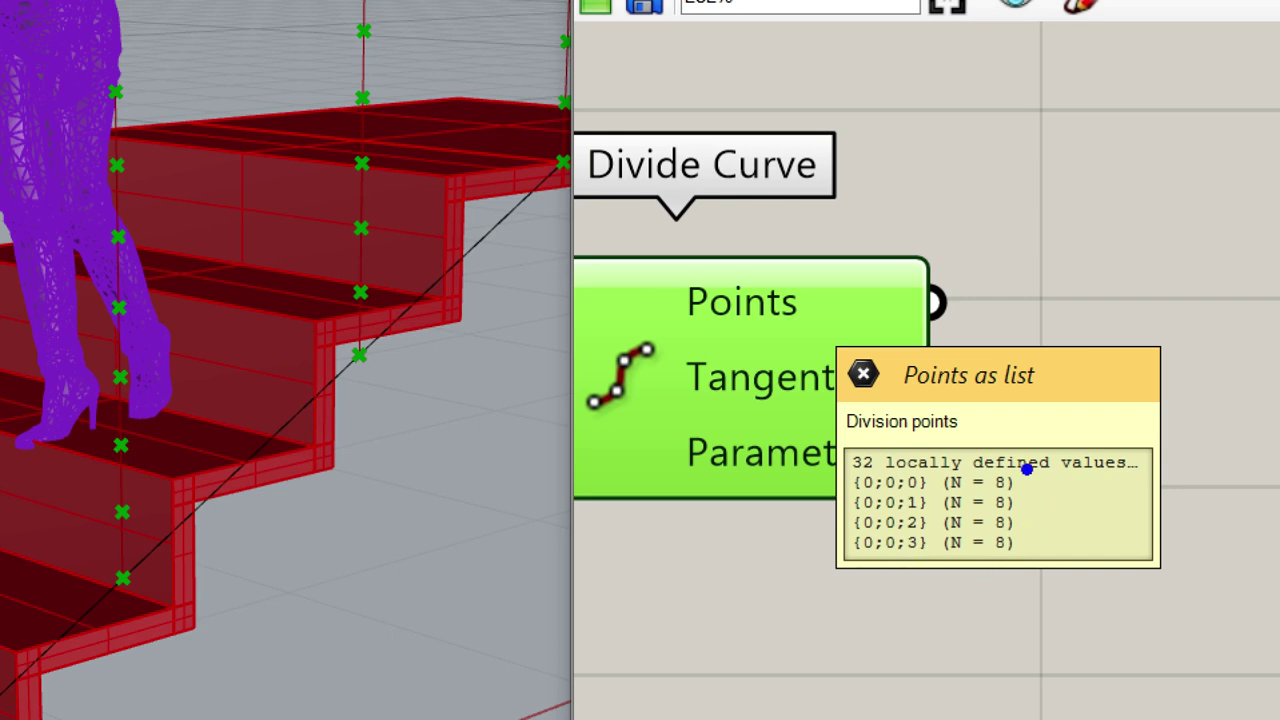
mouse_move(882, 466)
left_mouse_down()
mouse_move(866, 556)
mouse_move(858, 488)
mouse_move(894, 466)
mouse_move(897, 534)
mouse_move(878, 568)
mouse_move(875, 490)
left_mouse_up()
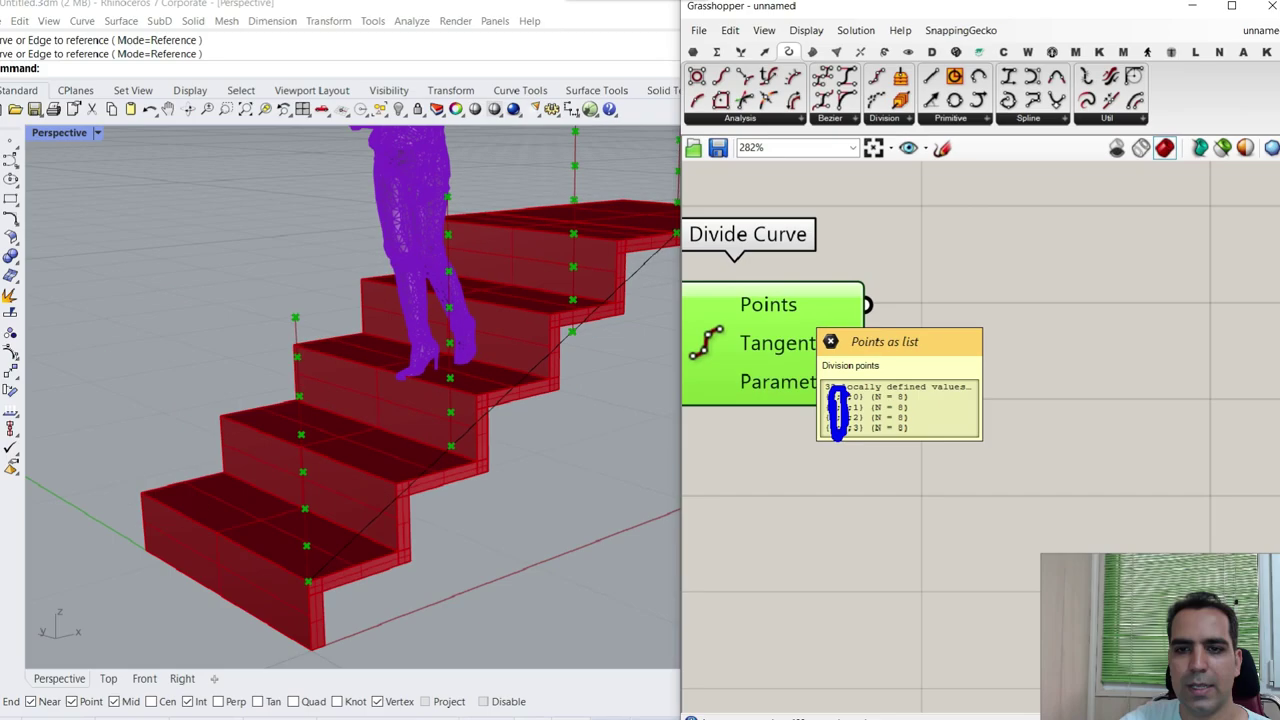
key("Escape")
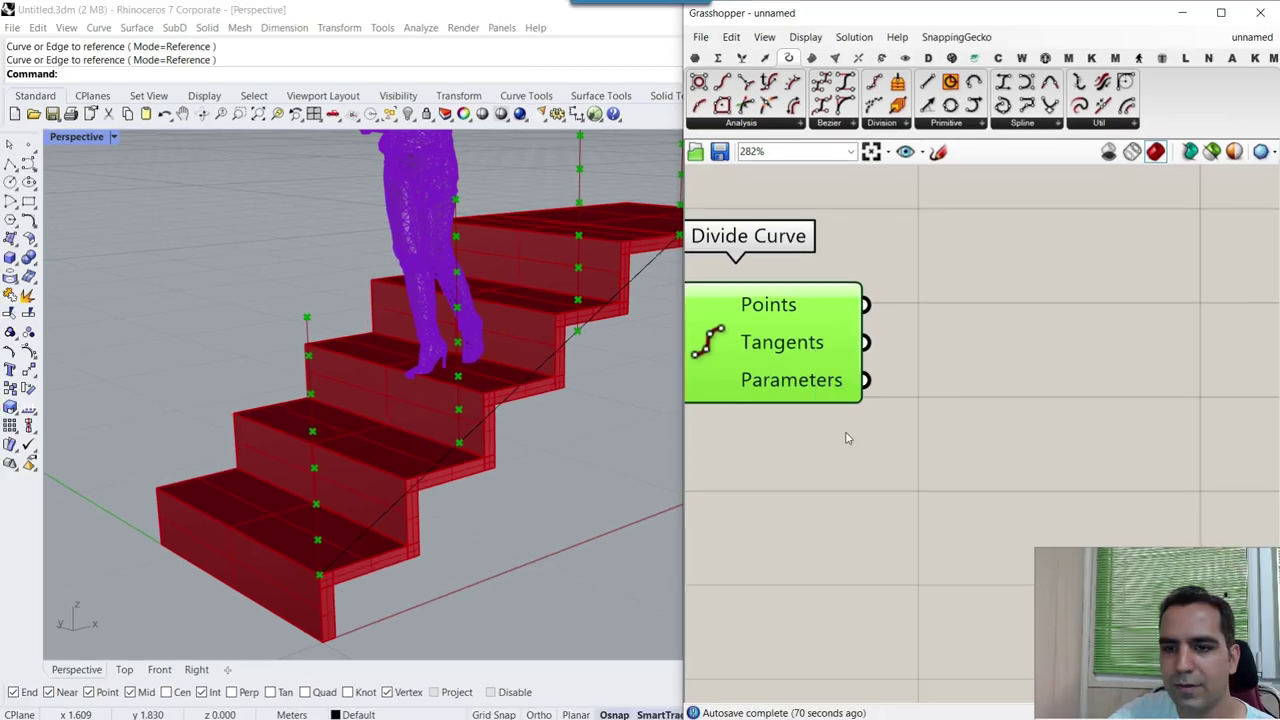
right_click(810, 312)
left_click_drag(800, 393, 810, 407)
left_click_drag(733, 405, 722, 392)
key("Escape")
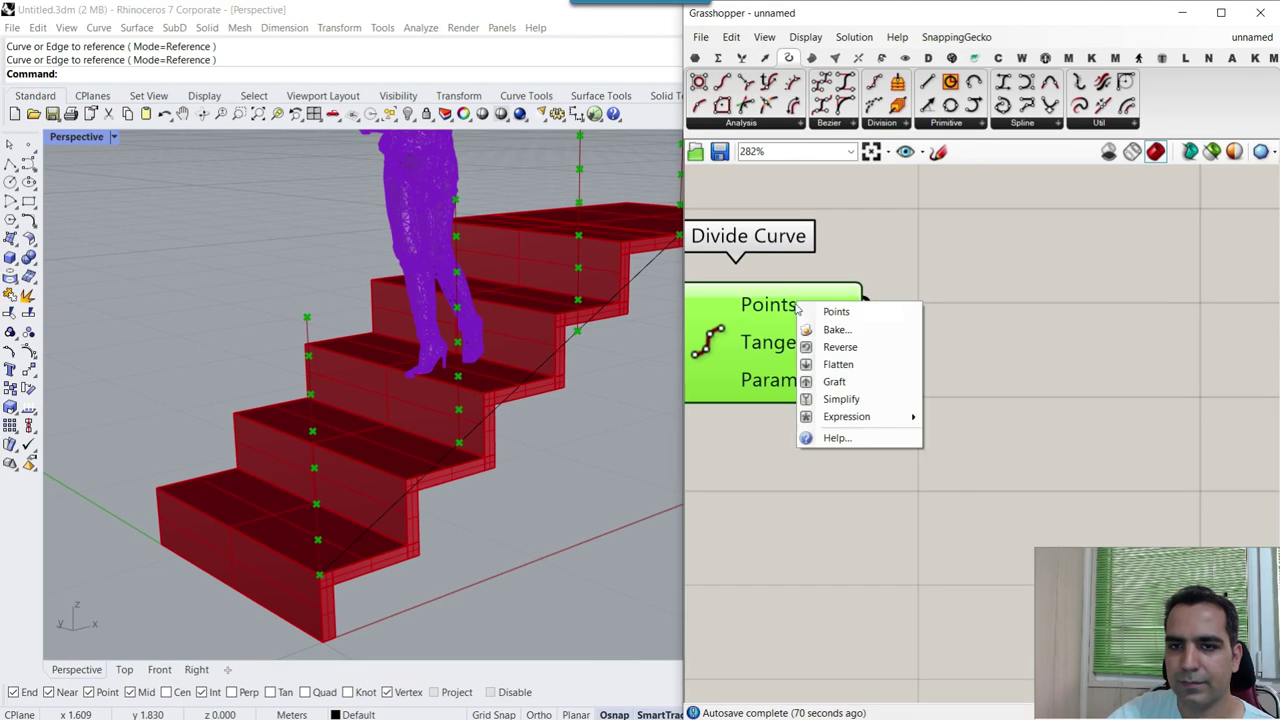
left_click(838, 400)
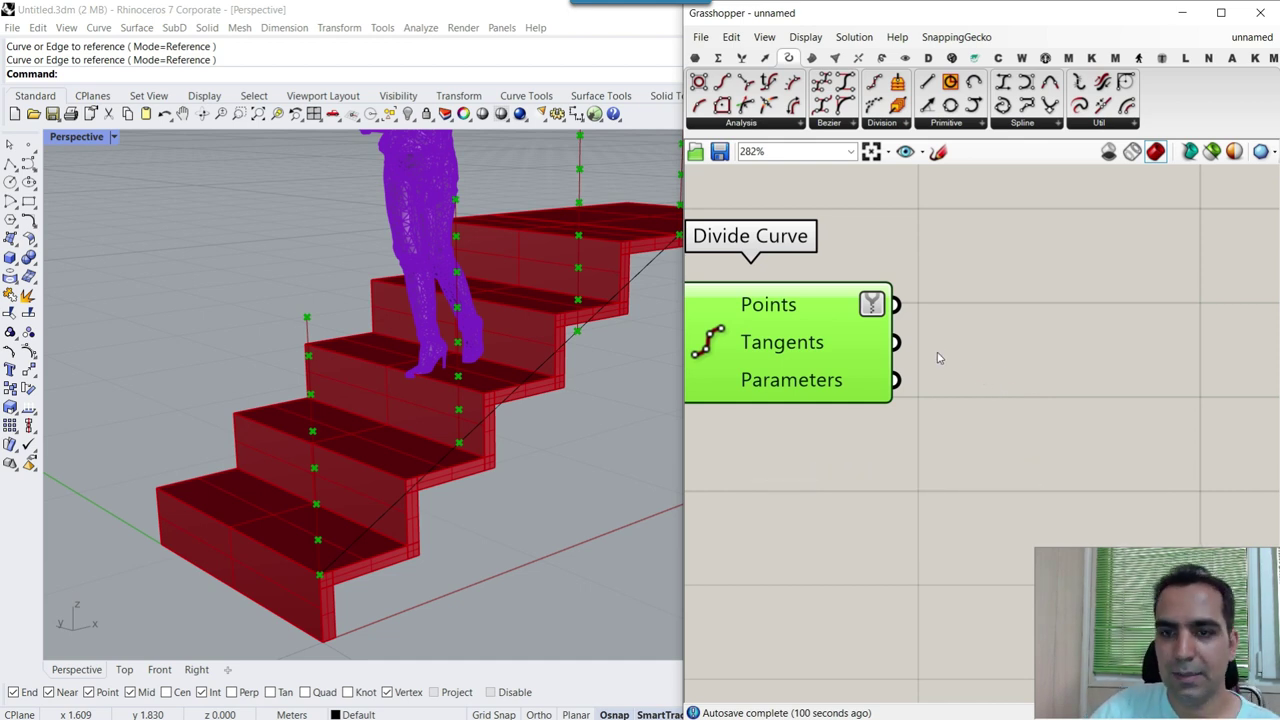
- Examine how the simplified Points branches {0}, {1} and {2} match the vertical lines and how points are indexed upward within a branch
mouse_move(790, 300)
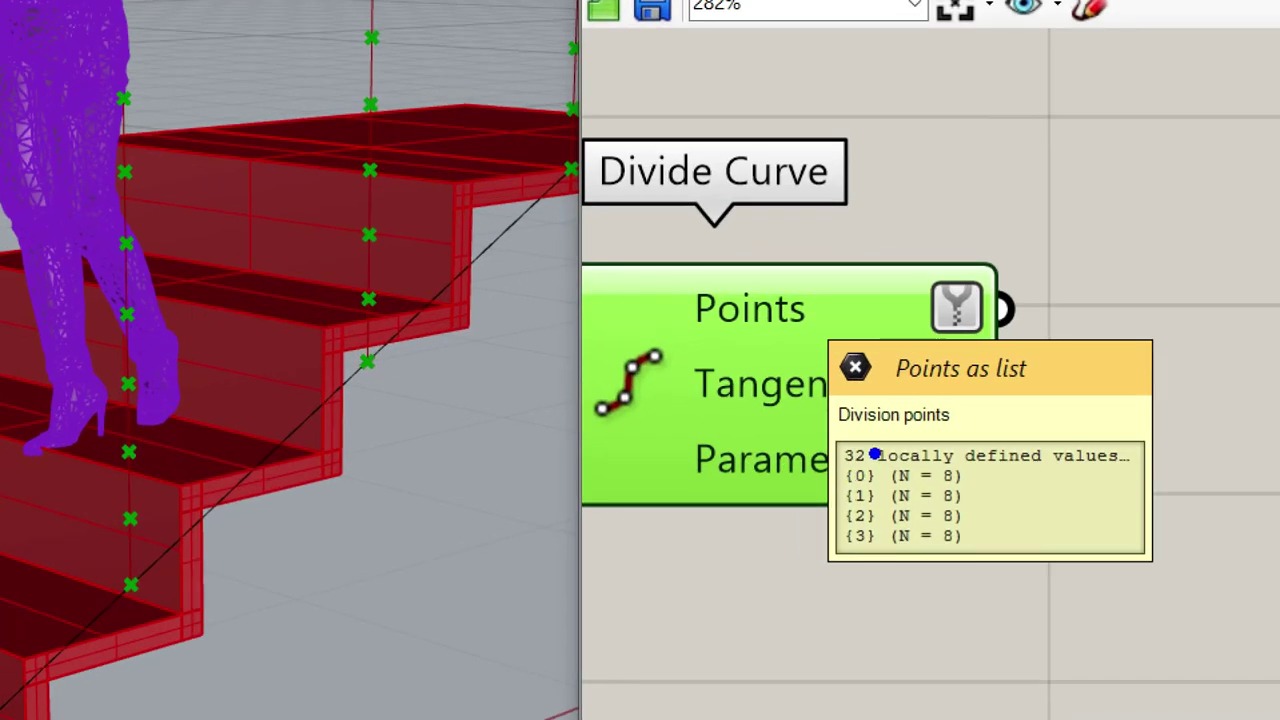
mouse_move(874, 454)
left_mouse_down()
mouse_move(812, 494)
mouse_move(890, 566)
mouse_move(864, 444)
left_mouse_up()
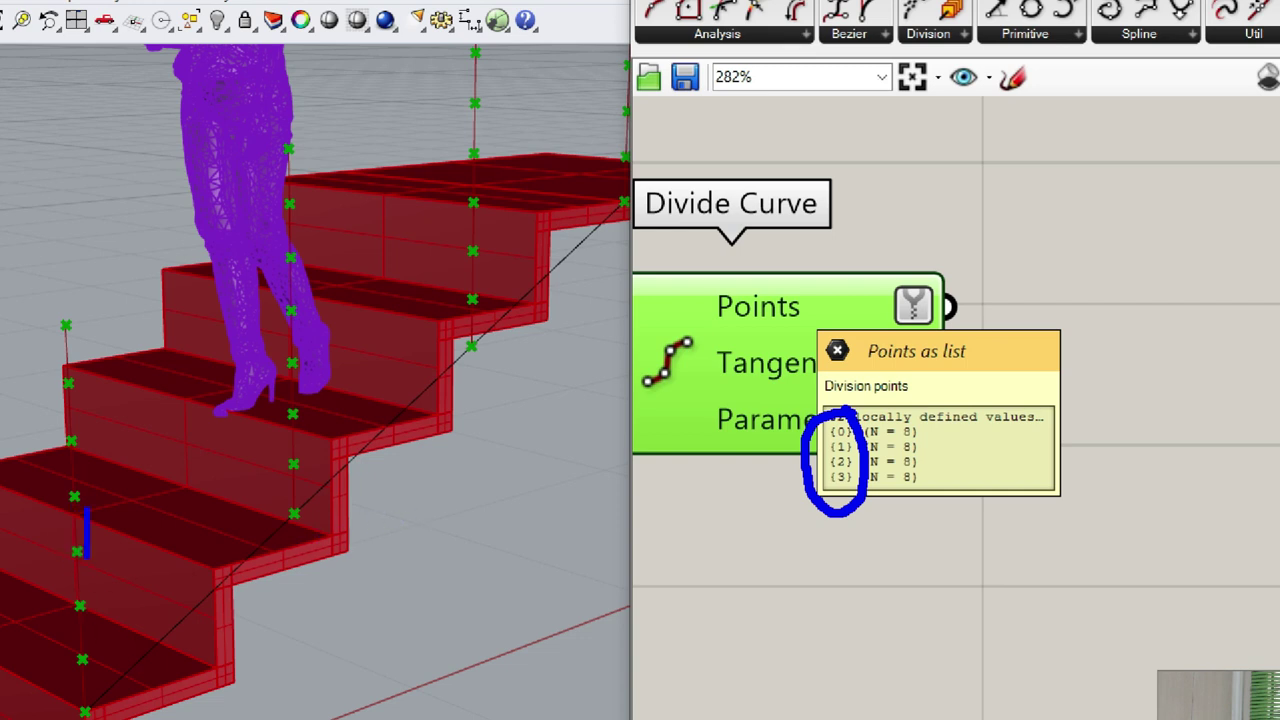
type("[")
key("BackSpace")
type("{0")
left_click_drag(130, 518, 134, 552)
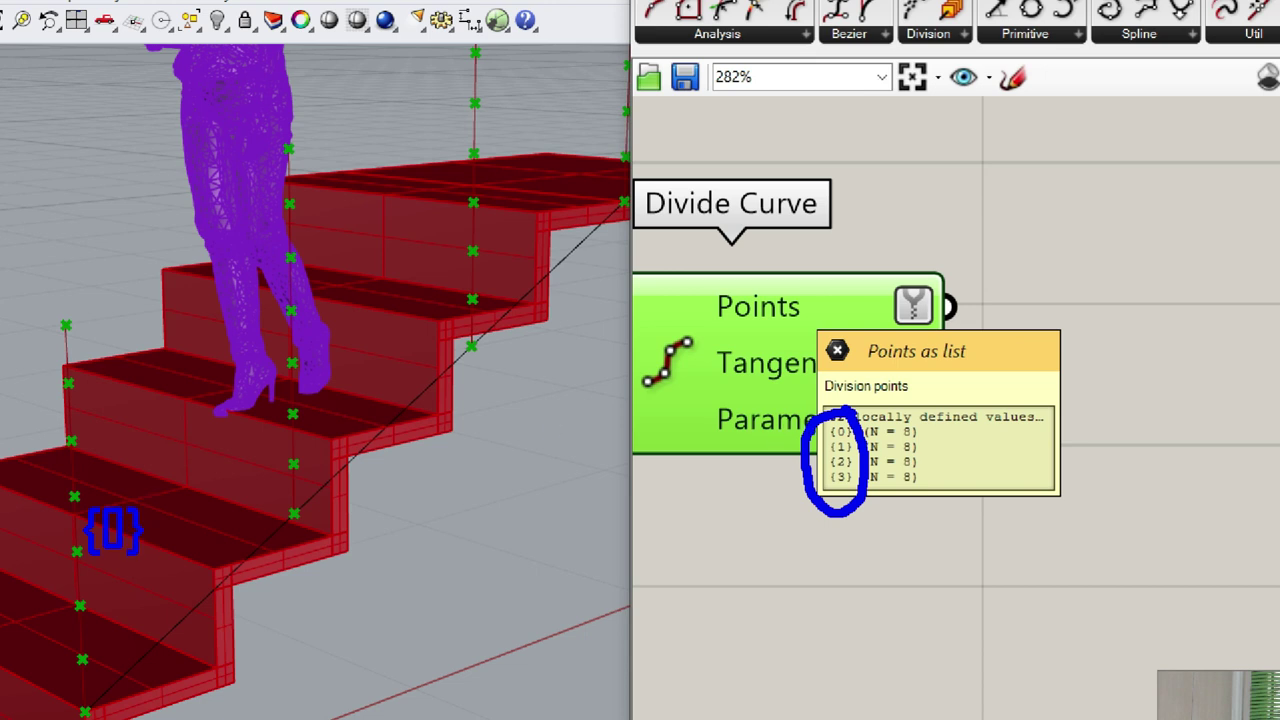
left_click_drag(311, 448, 311, 497)
type("{1}")
key("Escape")
type("t{2}")
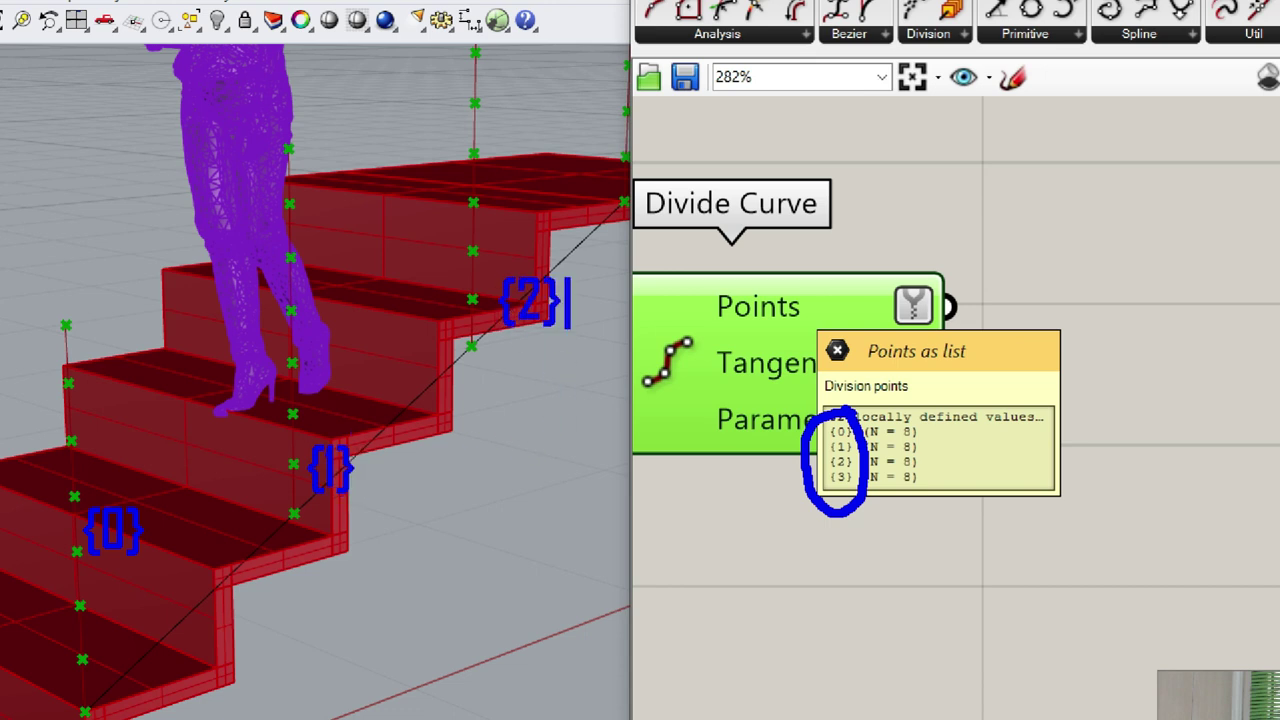
key("Escape")
type("t0")
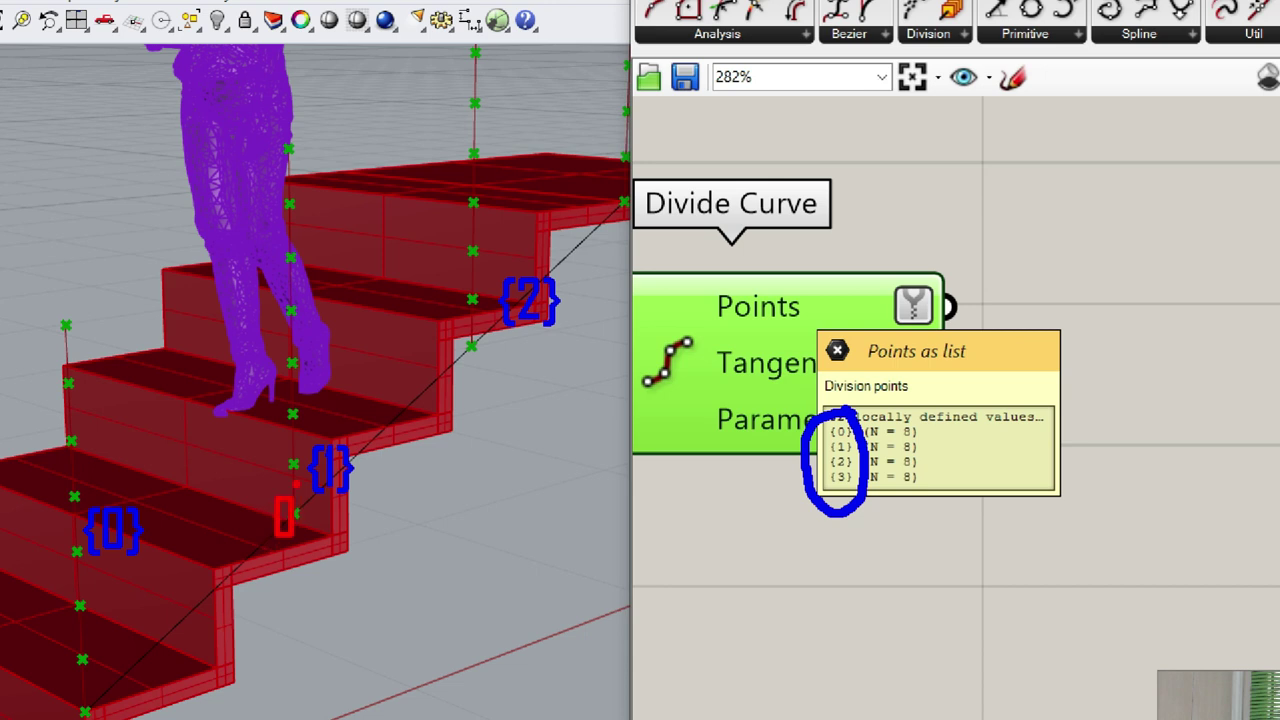
left_click_drag(272, 412, 265, 204)
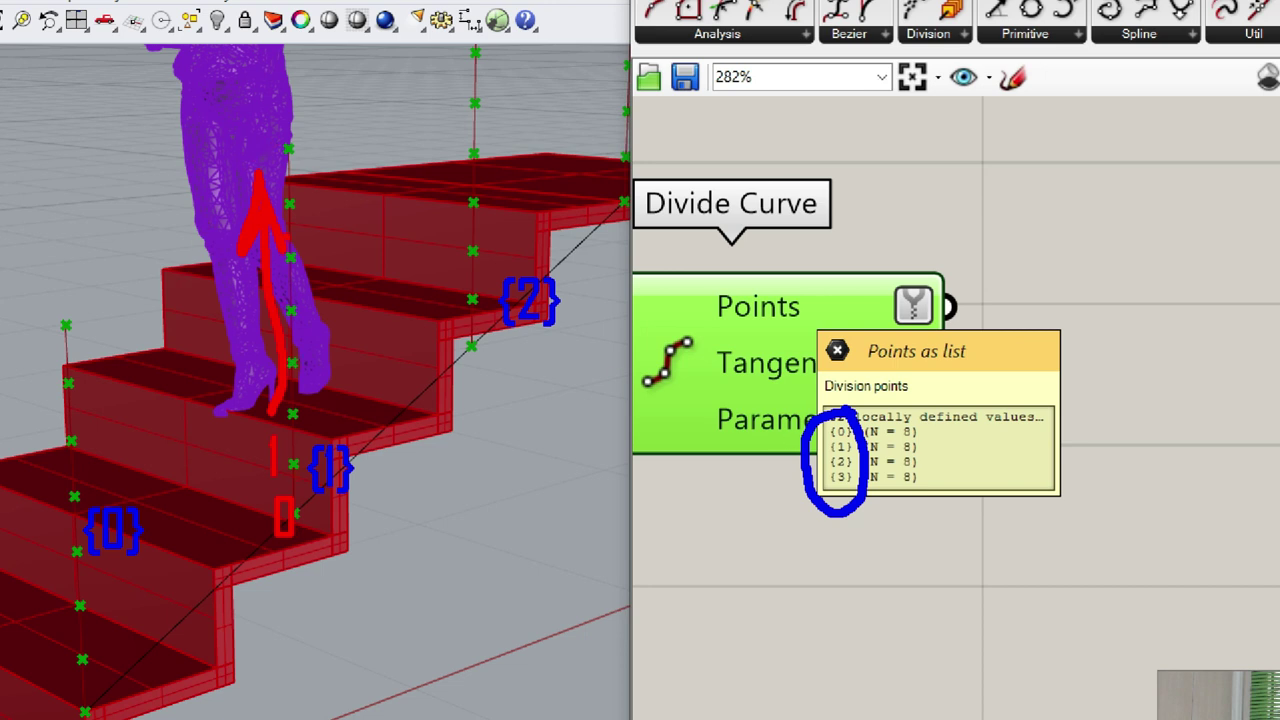
key("Escape")
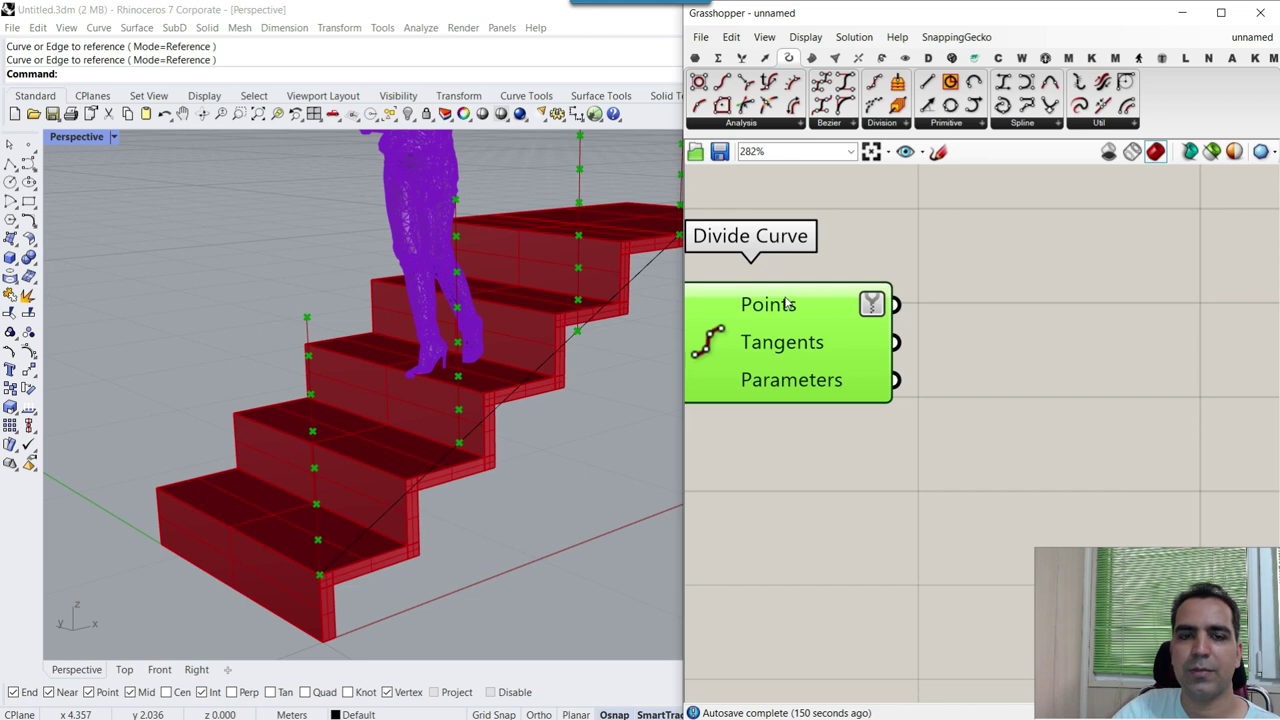
mouse_move(789, 312)
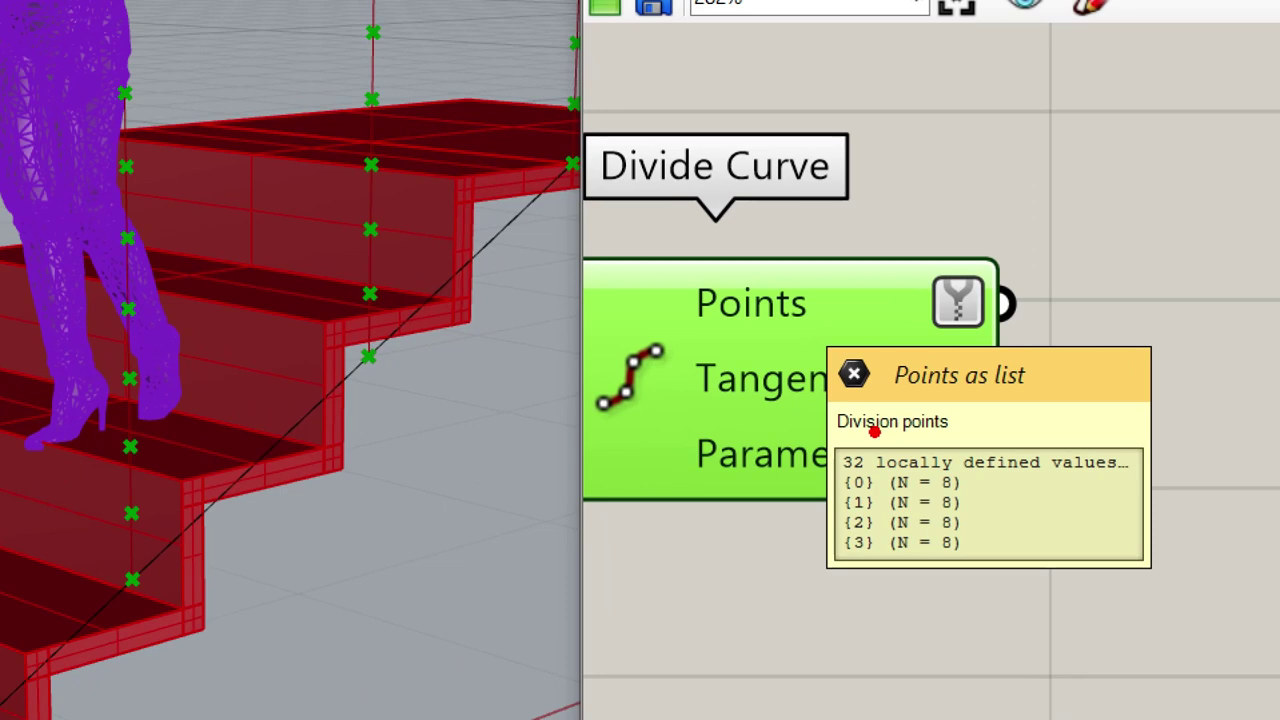
mouse_move(797, 455)
left_mouse_down()
mouse_move(876, 440)
mouse_move(850, 497)
mouse_move(820, 452)
left_mouse_up()
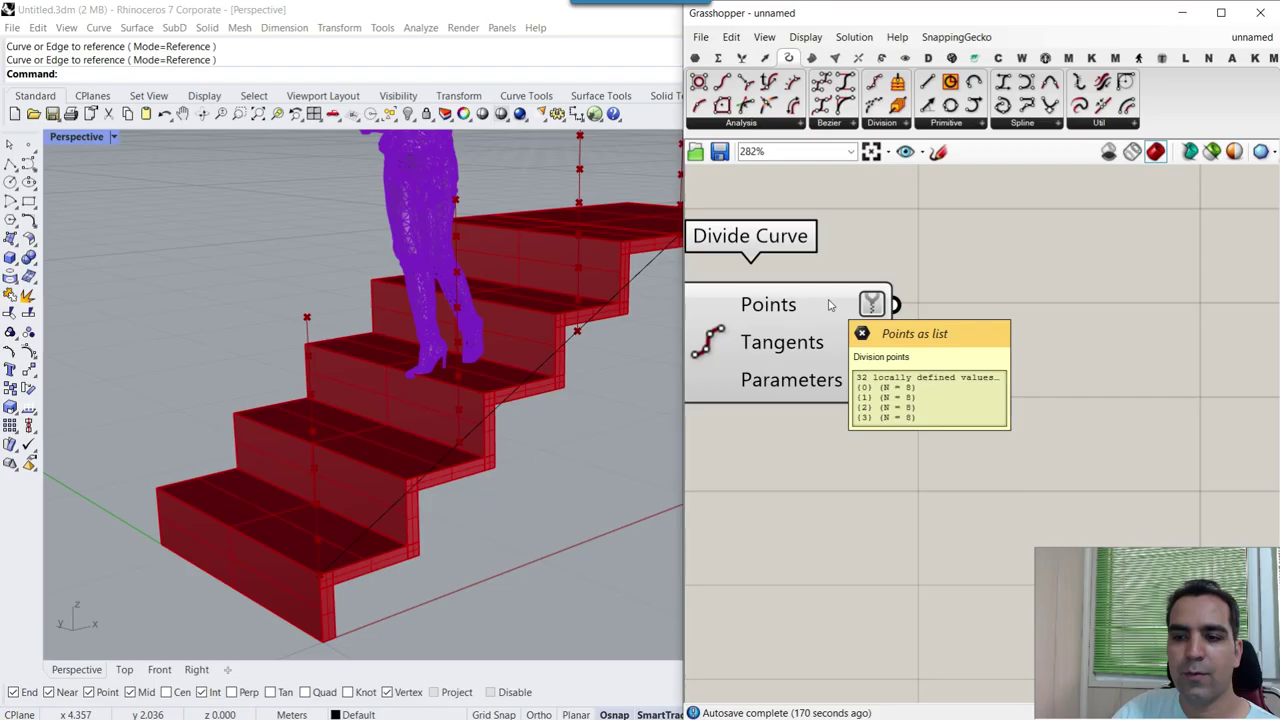
- Add a List Length component and connect the Divide Curve points to its List input
left_click(742, 58)
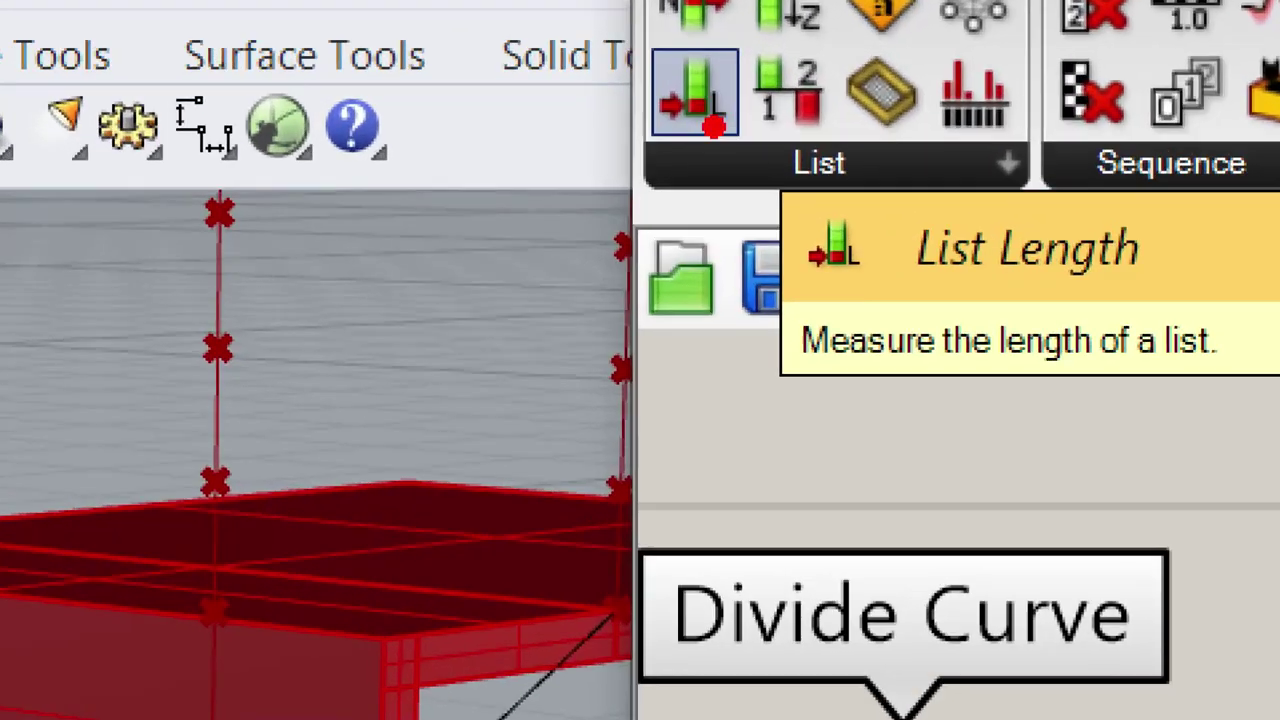
left_click_drag(711, 150, 832, 124)
mouse_move(1240, 172)
left_mouse_down()
mouse_move(665, 290)
mouse_move(795, 215)
left_mouse_up()
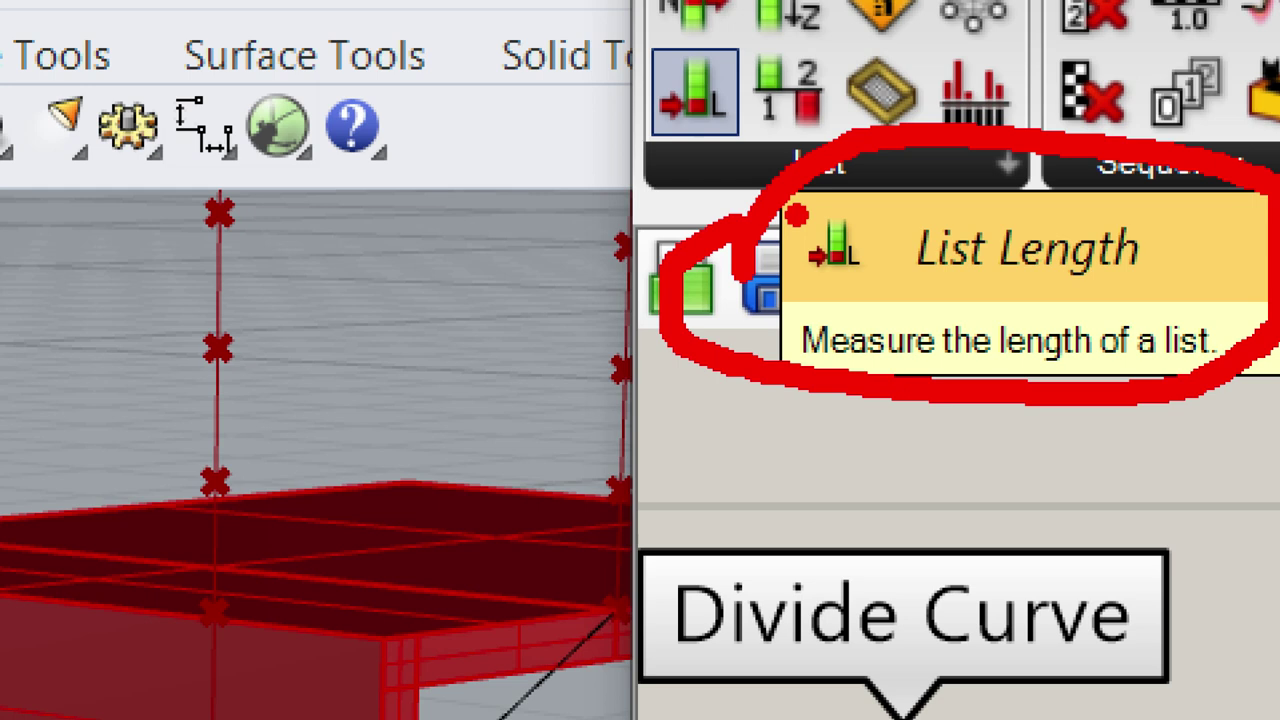
key("Escape")
left_click(695, 92)
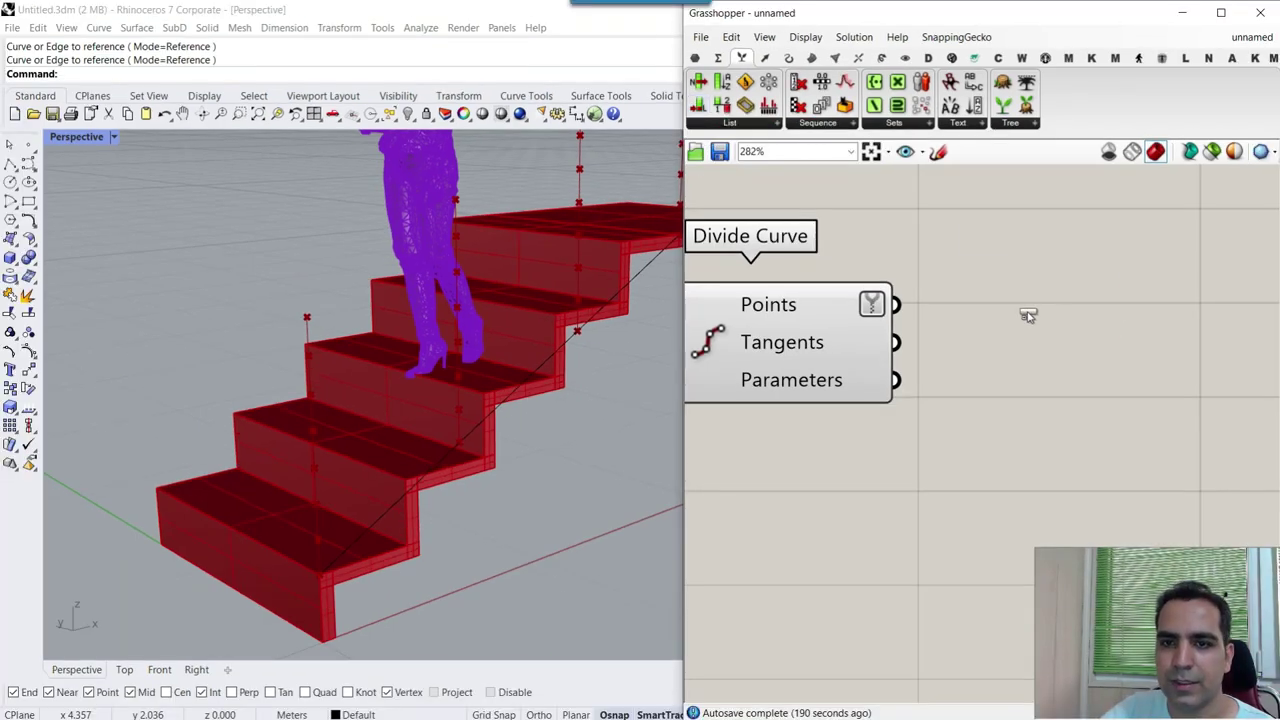
left_click(1028, 315)
left_click_drag(904, 309, 997, 316)
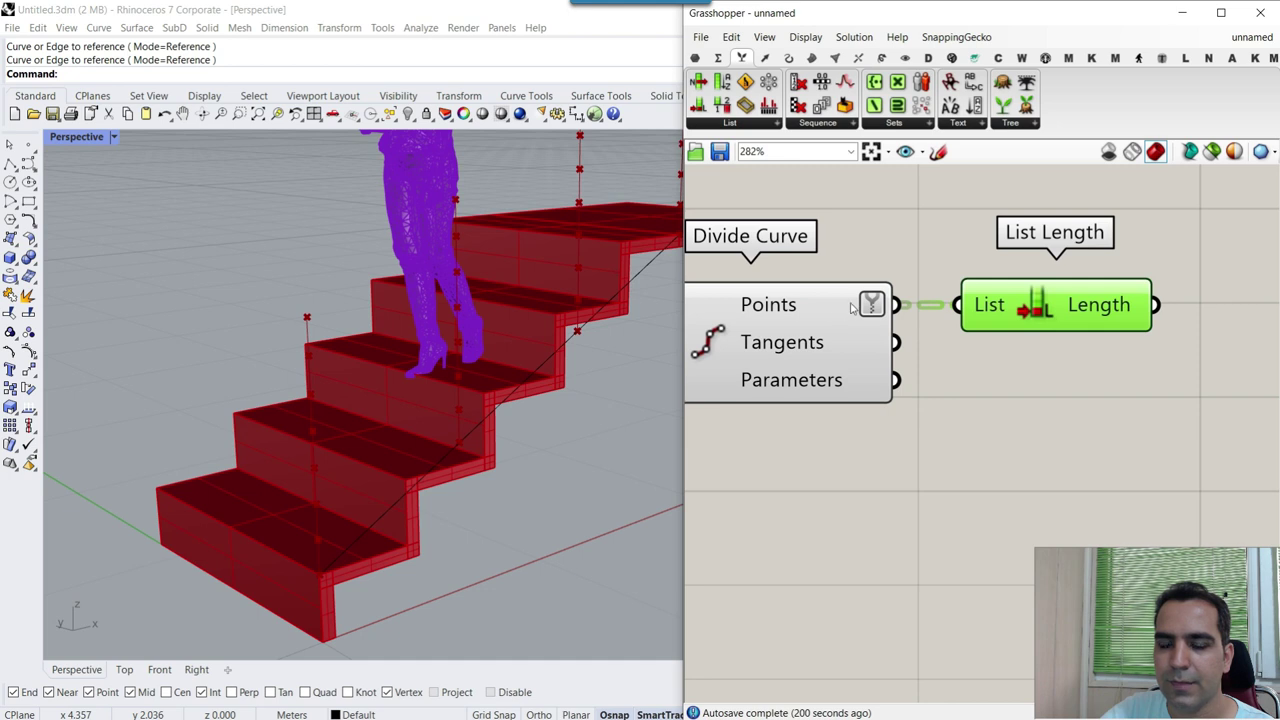
- Flatten the List input of List Length and move the component below Divide Curve
right_click(851, 305)
left_click(1014, 306)
right_click(990, 302)
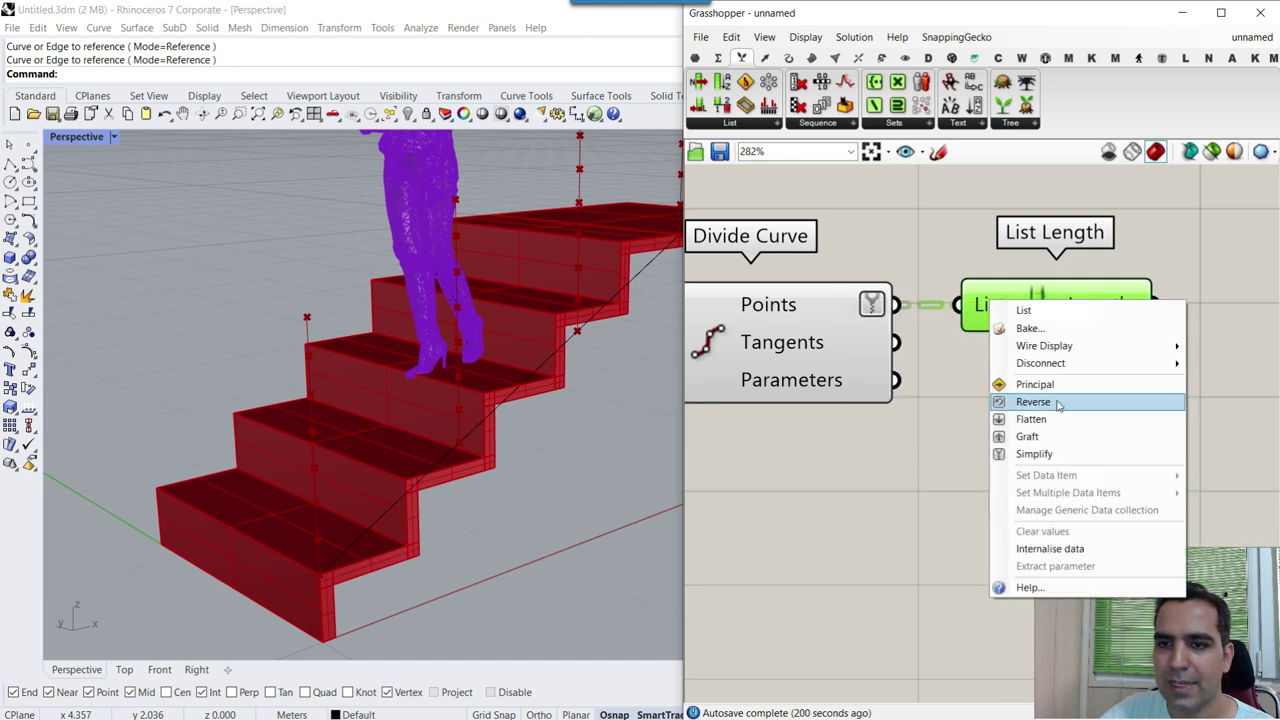
left_click(1036, 418)
left_click_drag(1032, 322, 1026, 509)
right_click_drag(1100, 499, 987, 311)
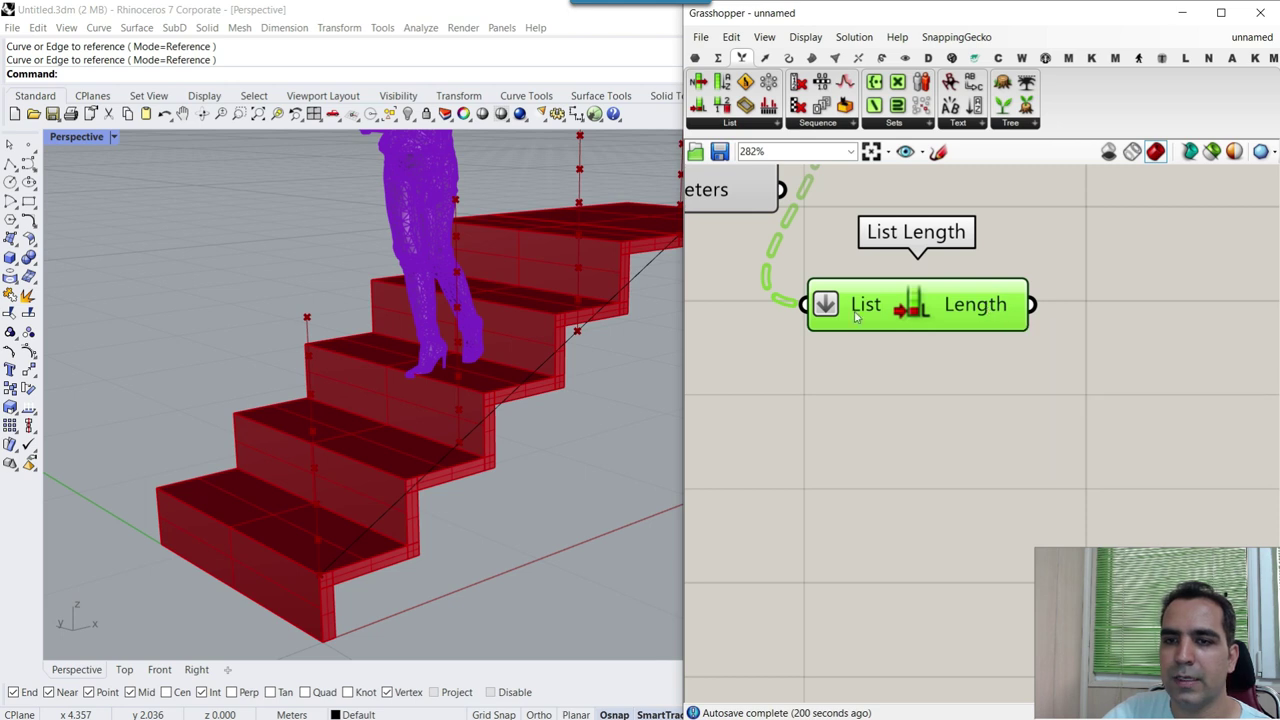
- Turn off Flatten on List Length's List input and move the component below the level of Divide Curve
mouse_move(856, 316)
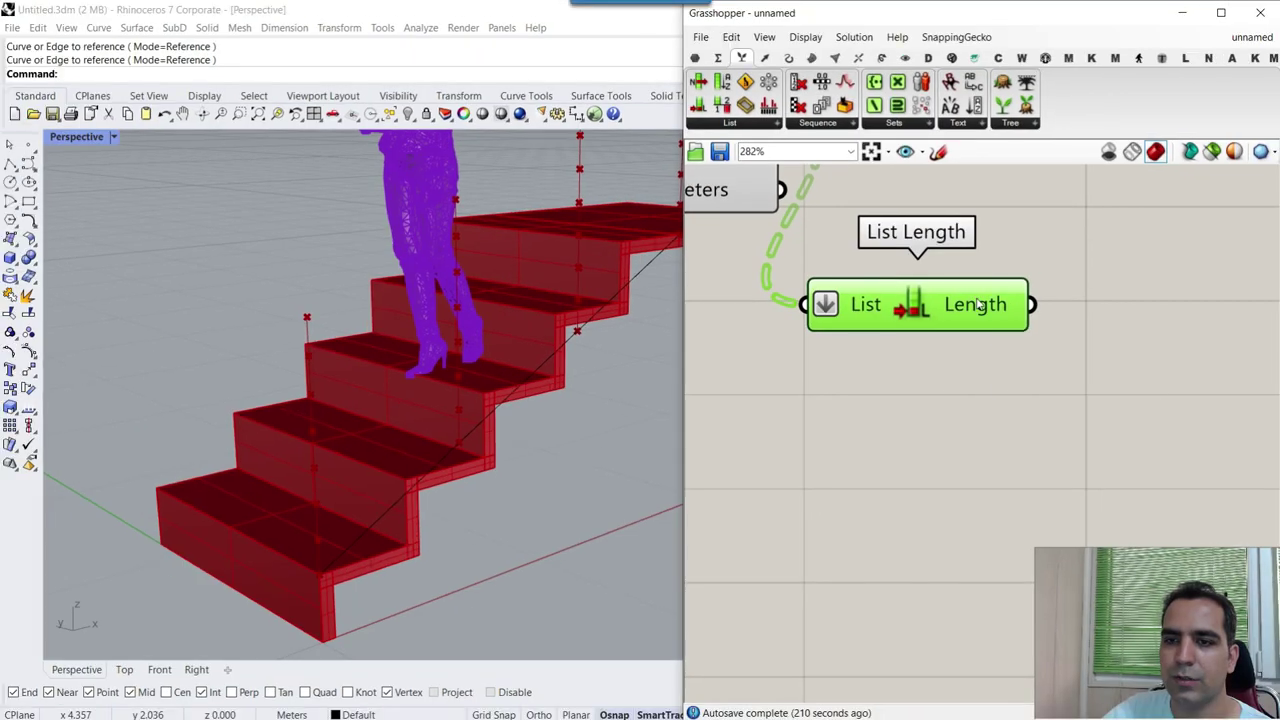
scroll(848, 303, "up", 3)
right_click(852, 303)
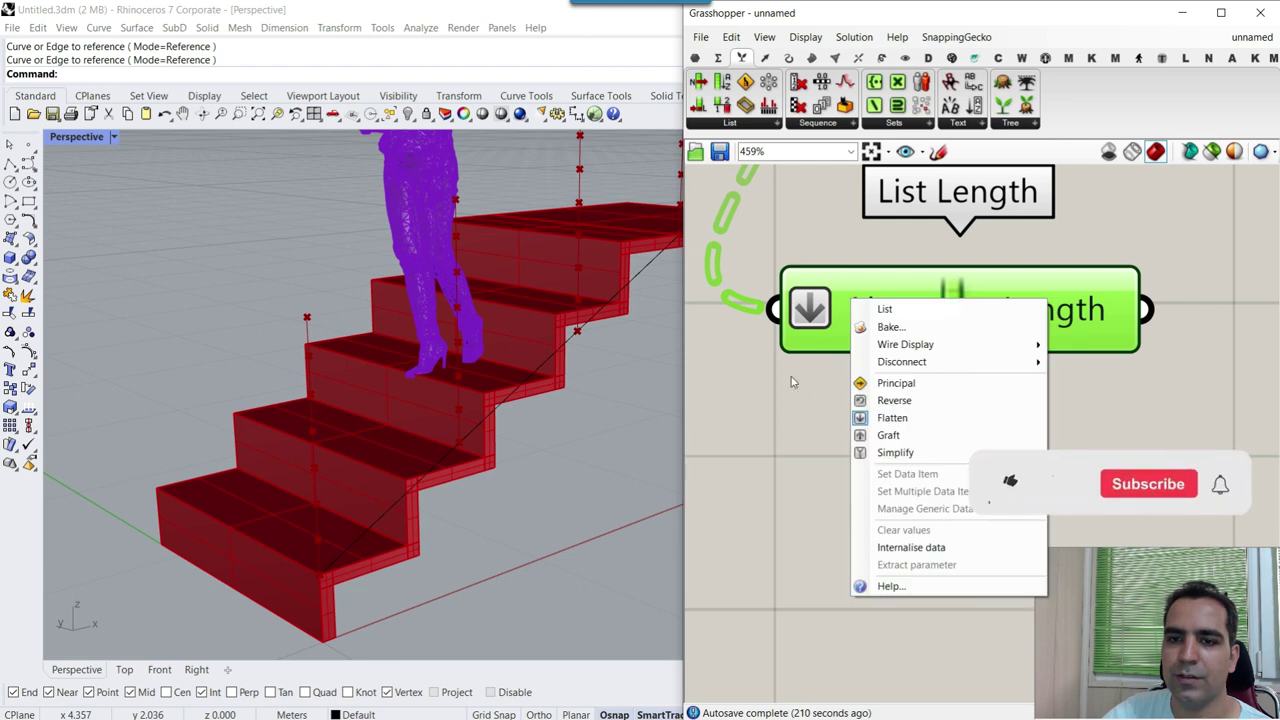
left_click(880, 418)
scroll(866, 355, "down", 6)
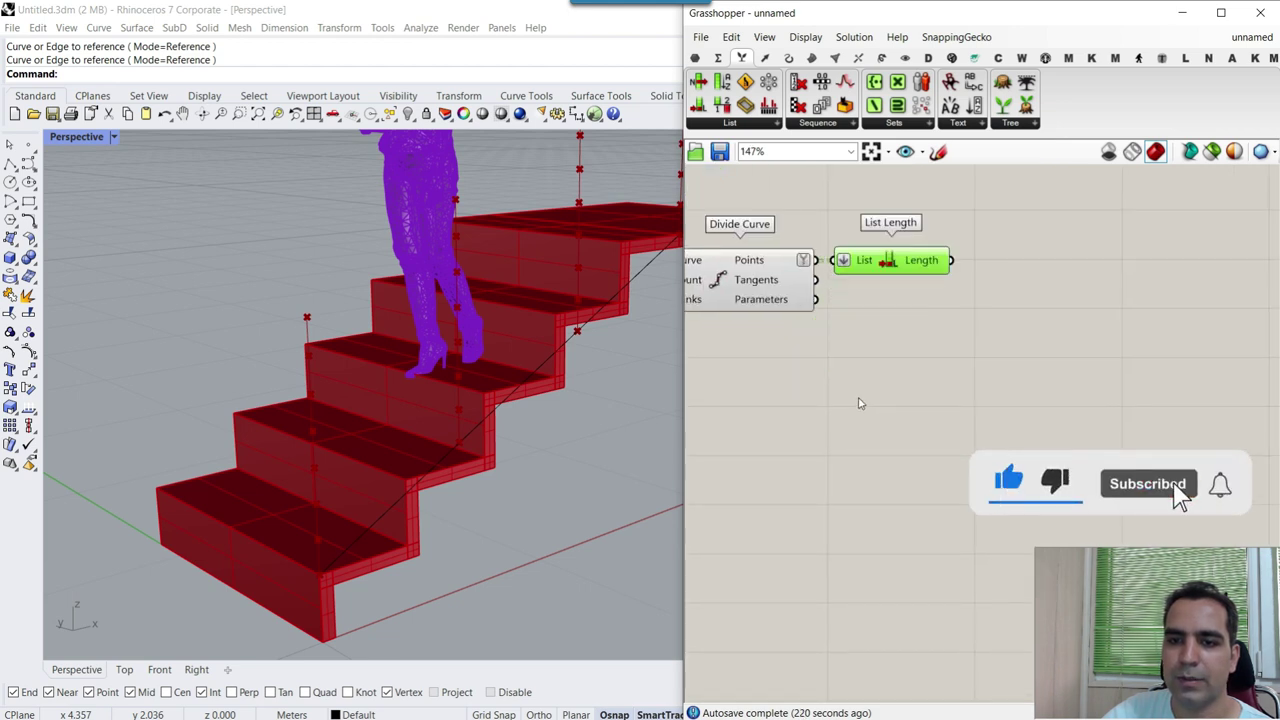
right_click(860, 261)
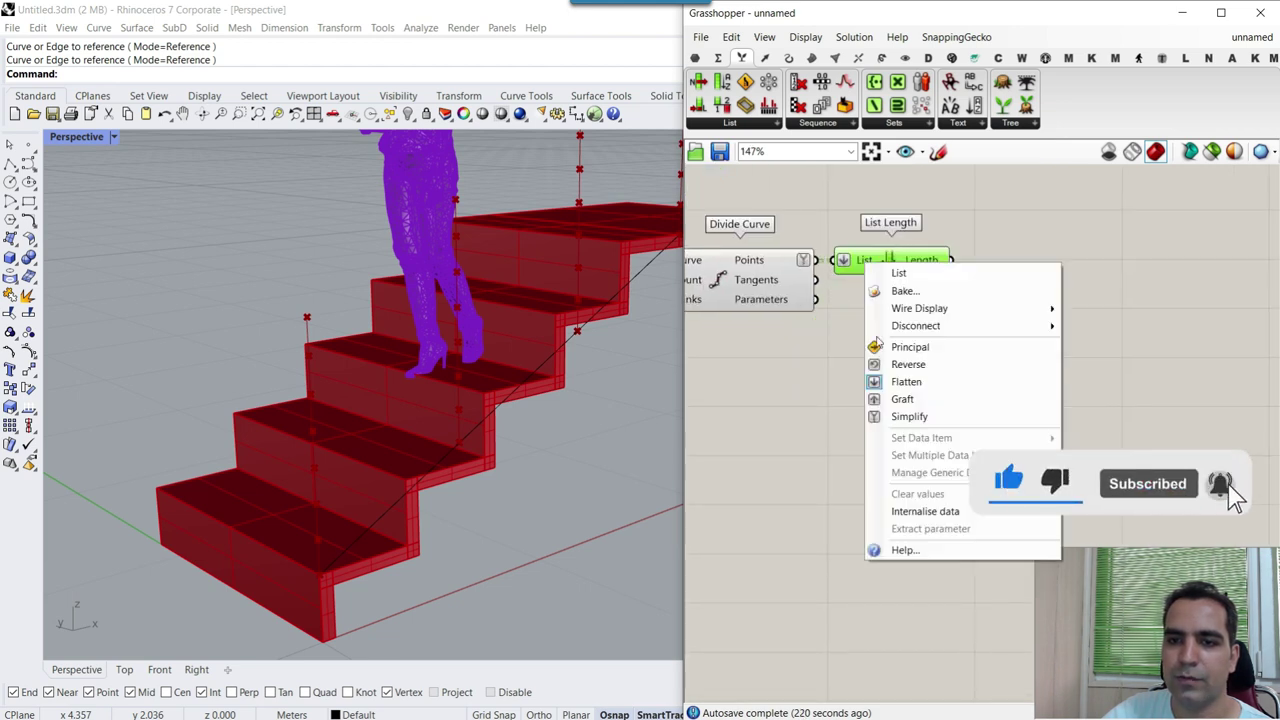
left_click(905, 380)
left_click_drag(908, 287, 919, 375)
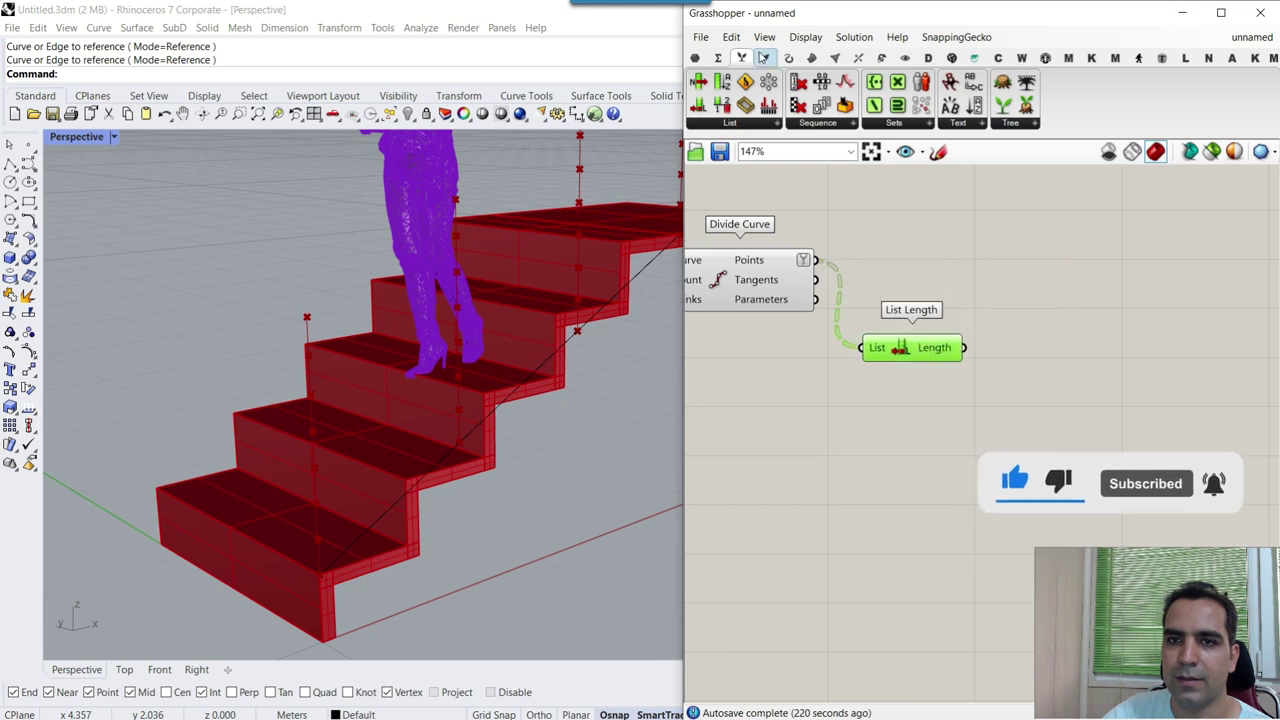
- Add a Panel beside List Length and connect the Length output to it
left_click(695, 57)
scroll(1052, 436, "up", 3)
left_click(1057, 320)
left_click_drag(890, 303, 938, 321)
left_click_drag(1019, 314, 1056, 247)
left_click_drag(1068, 329, 1078, 512)
scroll(1020, 381, "down", 3)
scroll(831, 285, "up", 4)
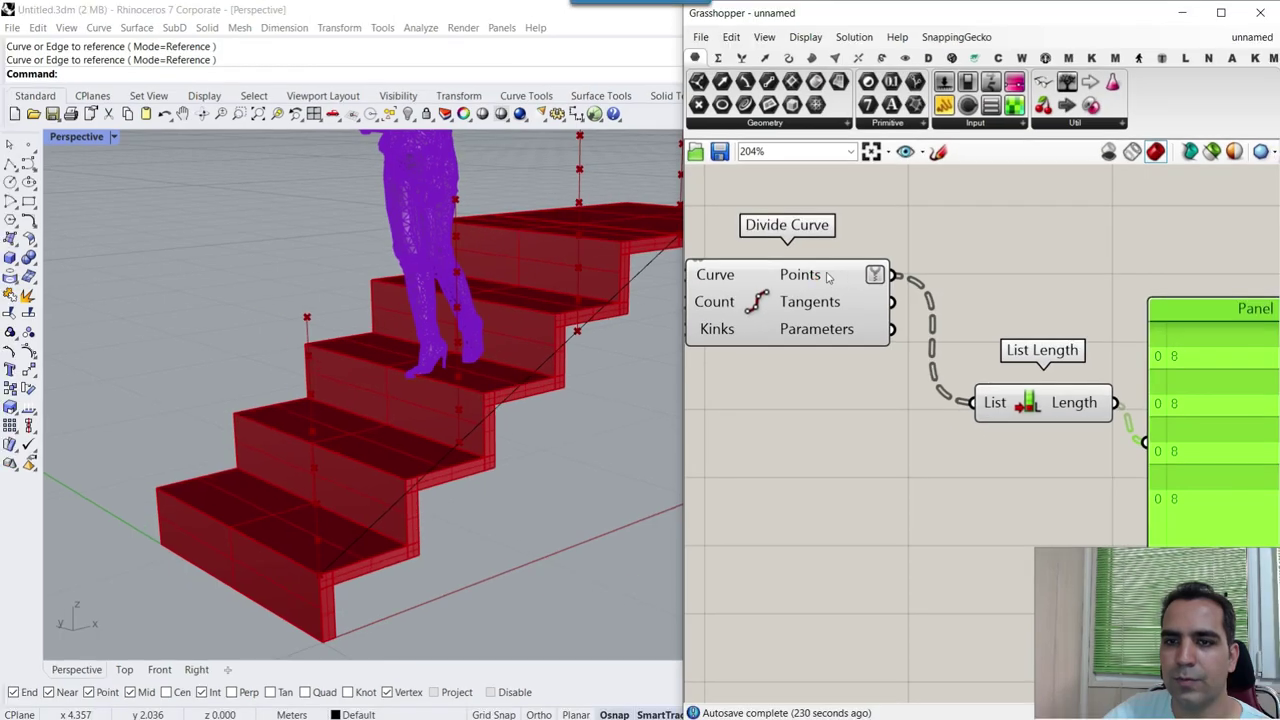
- Compare the item counts per branch in Divide Curve's Points output with the list lengths in the Panel
mouse_move(790, 264)
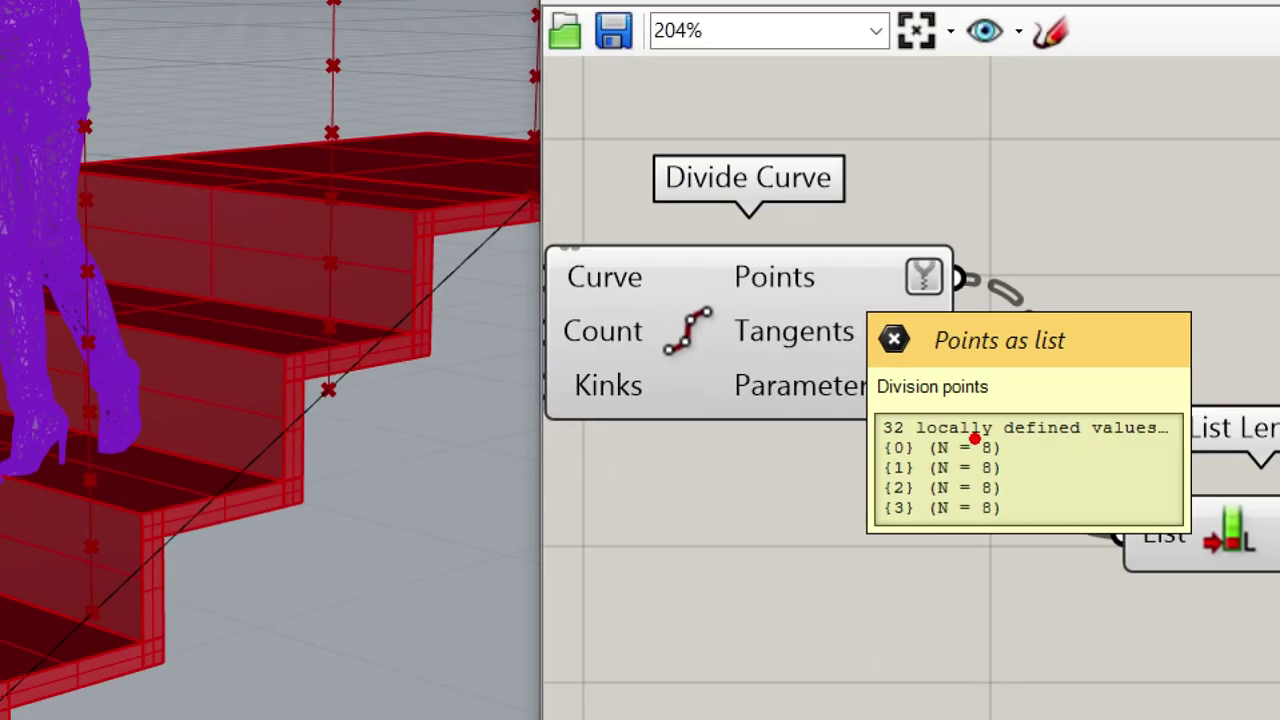
mouse_move(1010, 448)
left_mouse_down()
mouse_move(1180, 425)
mouse_move(1170, 455)
left_mouse_up()
mouse_move(1008, 452)
left_mouse_down()
mouse_move(1060, 530)
mouse_move(1160, 568)
left_mouse_up()
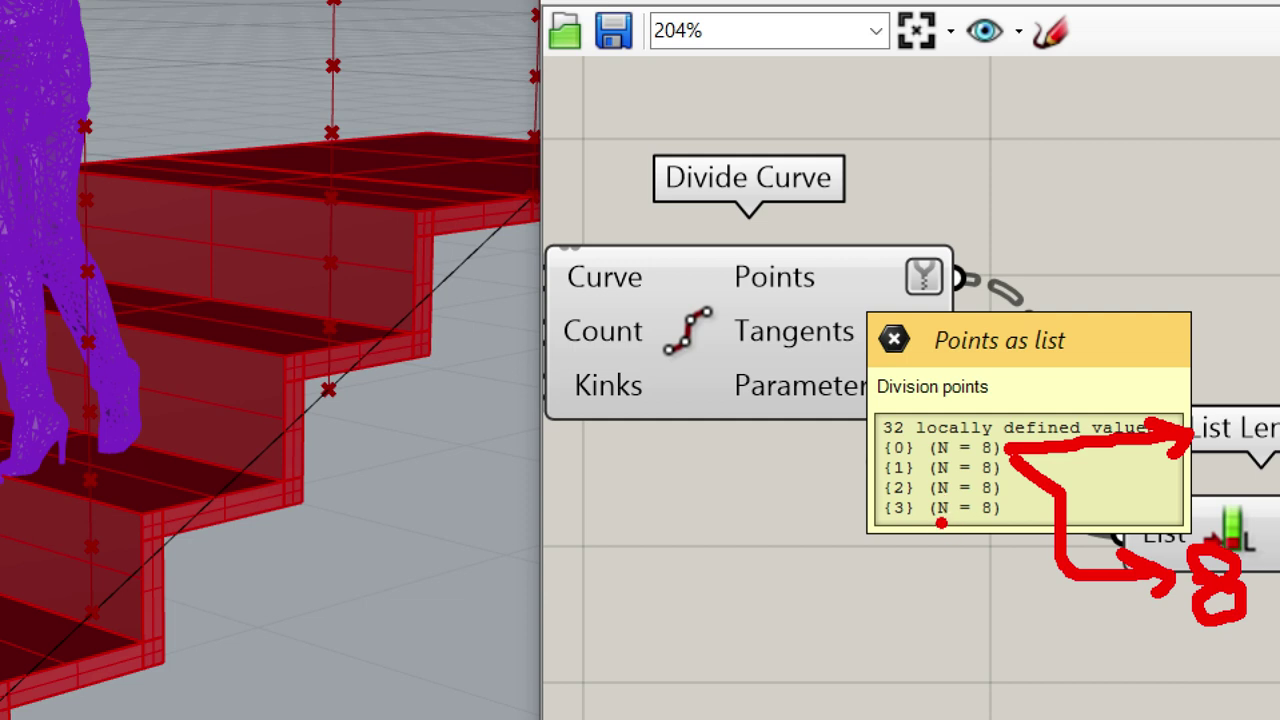
key("Escape")
scroll(950, 405, "down", 3)
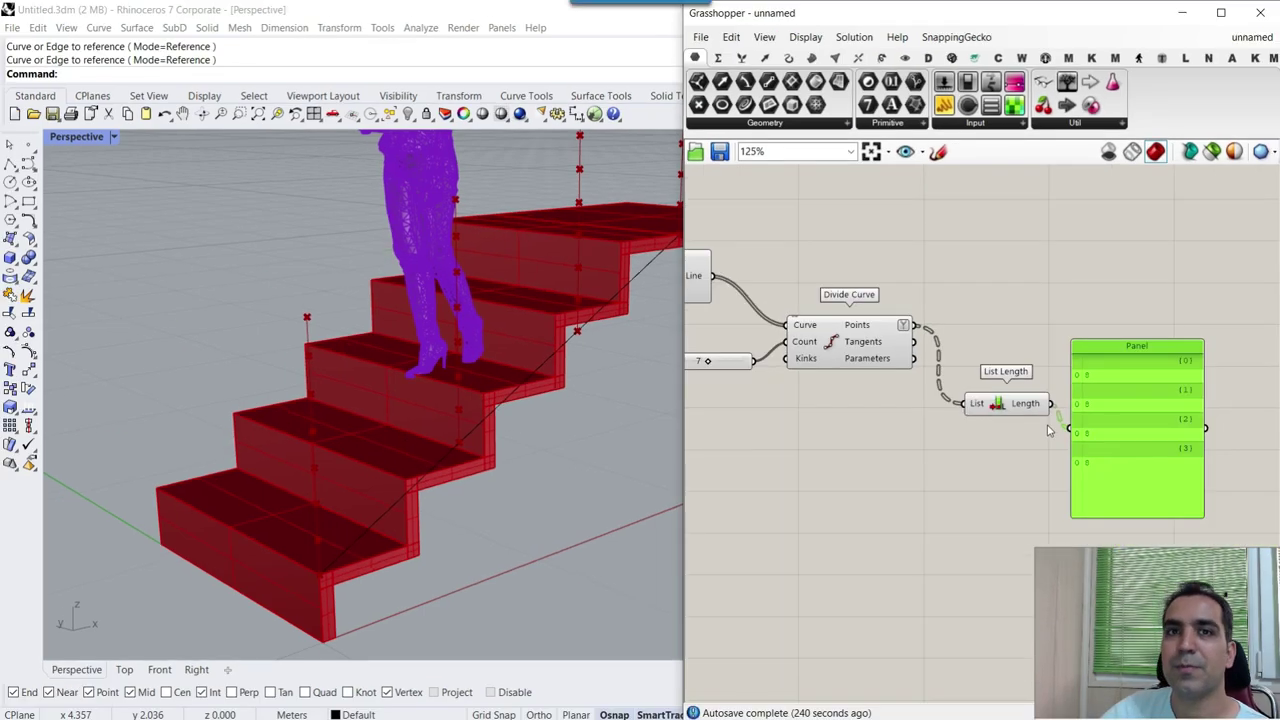
scroll(1060, 420, "up", 5)
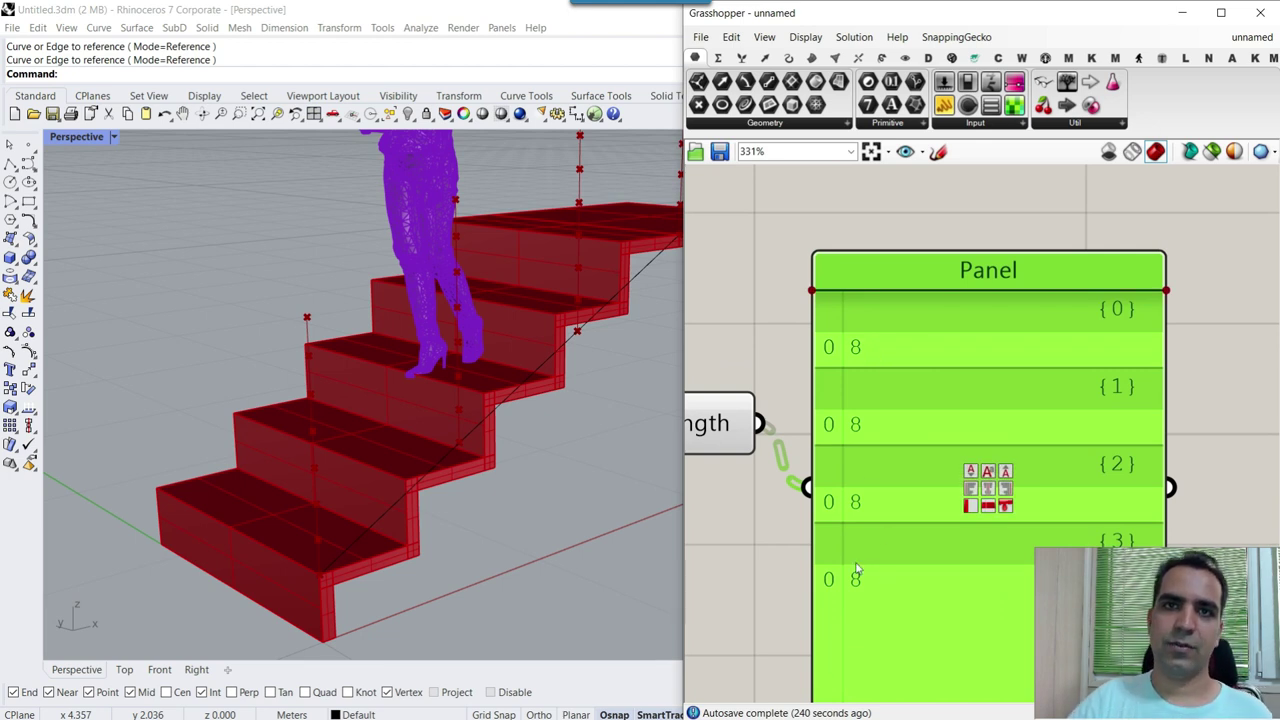
right_click_drag(720, 467, 922, 415)
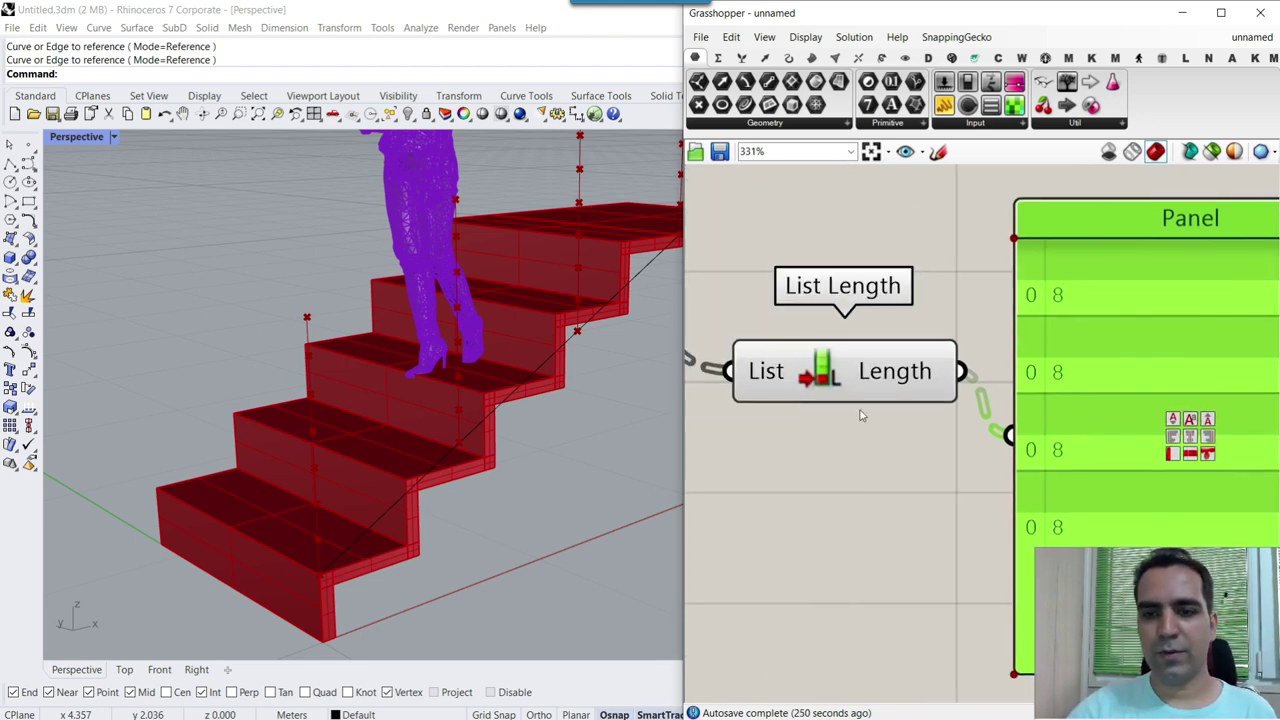
- Flatten List Length's List input again and delete the Panel connected to its output
right_click(757, 372)
left_click(800, 489)
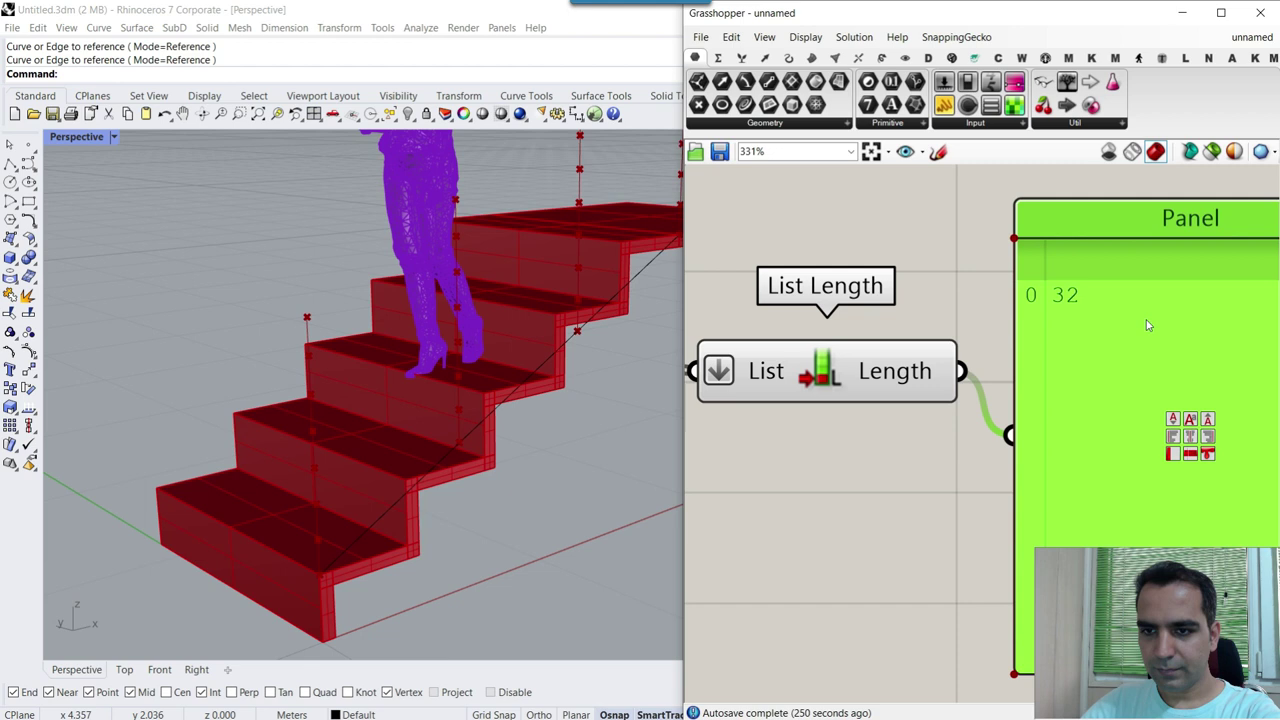
key("Delete")
- Add a Random component to the canvas above and beyond the output side of List Length
scroll(1000, 402, "down", 3)
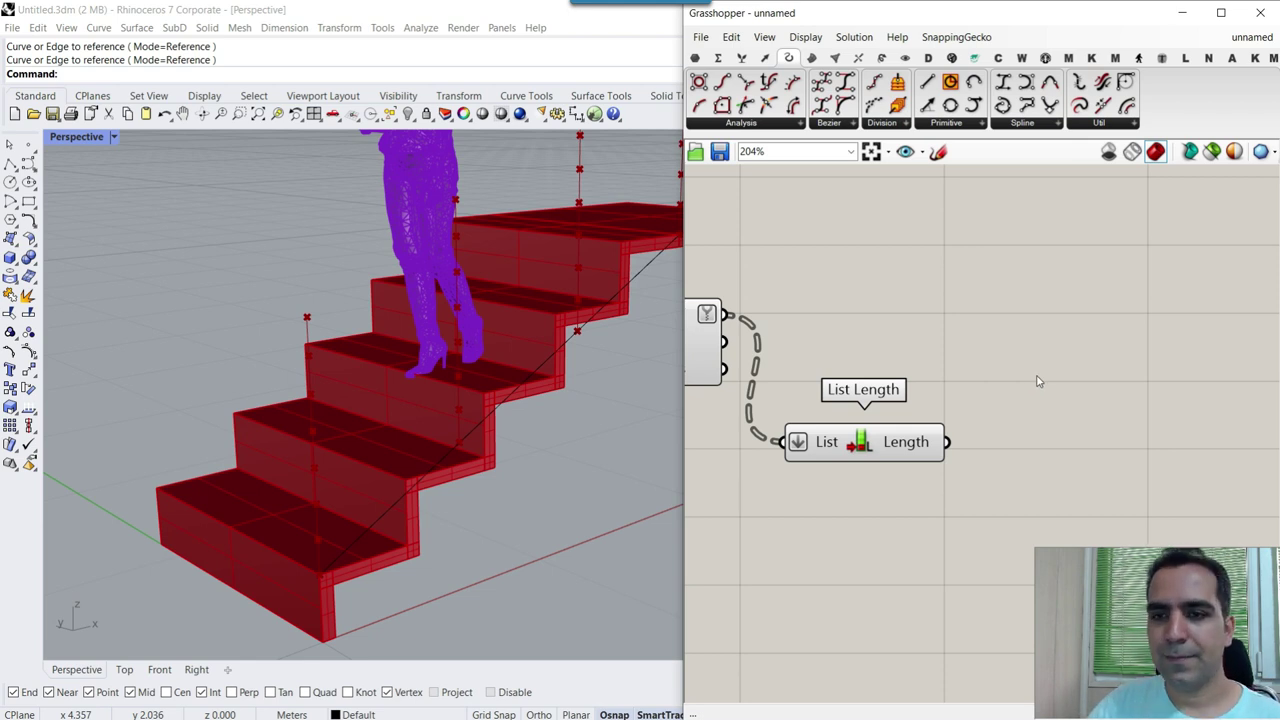
double_click(1033, 370)
type("random")
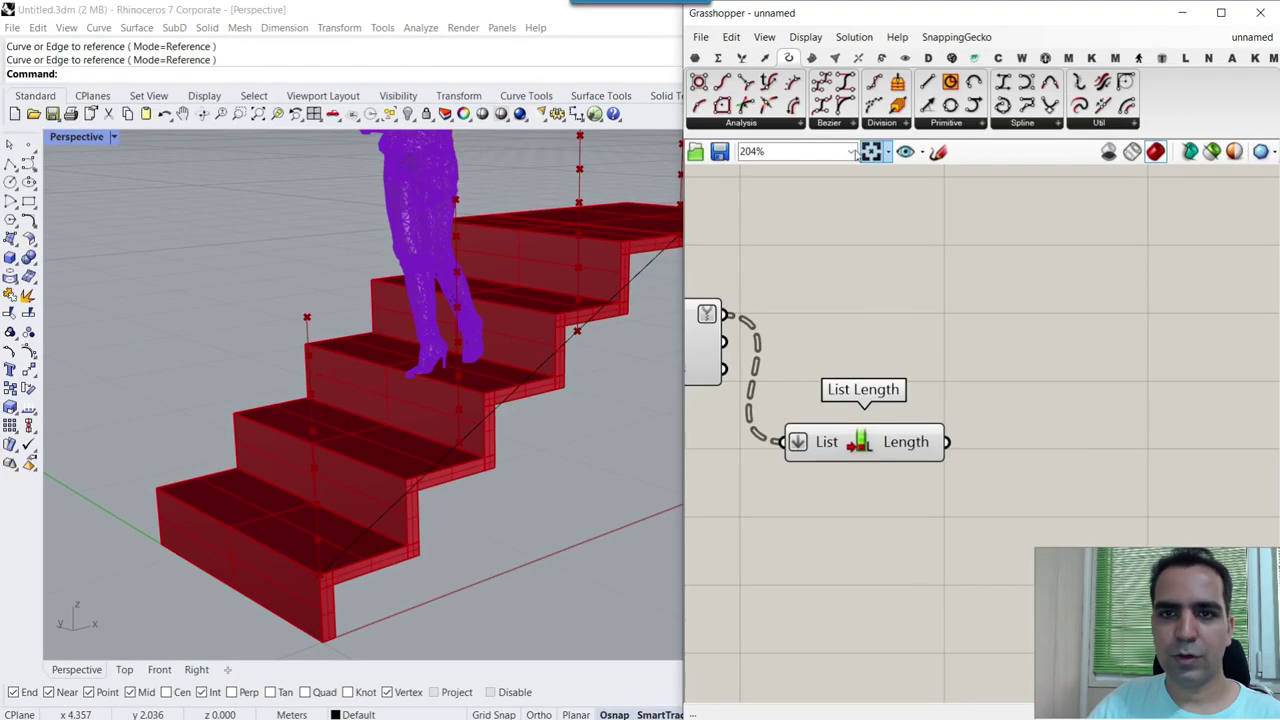
left_click(741, 57)
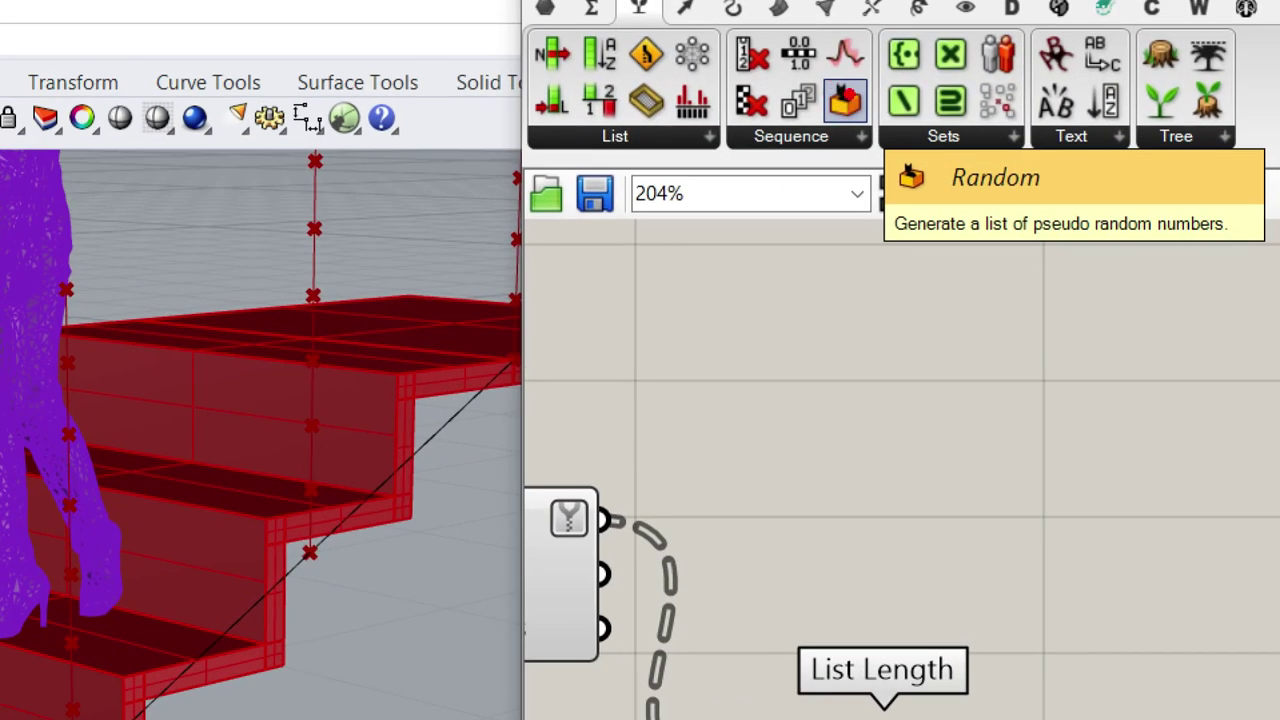
left_click_drag(845, 100, 1211, 567)
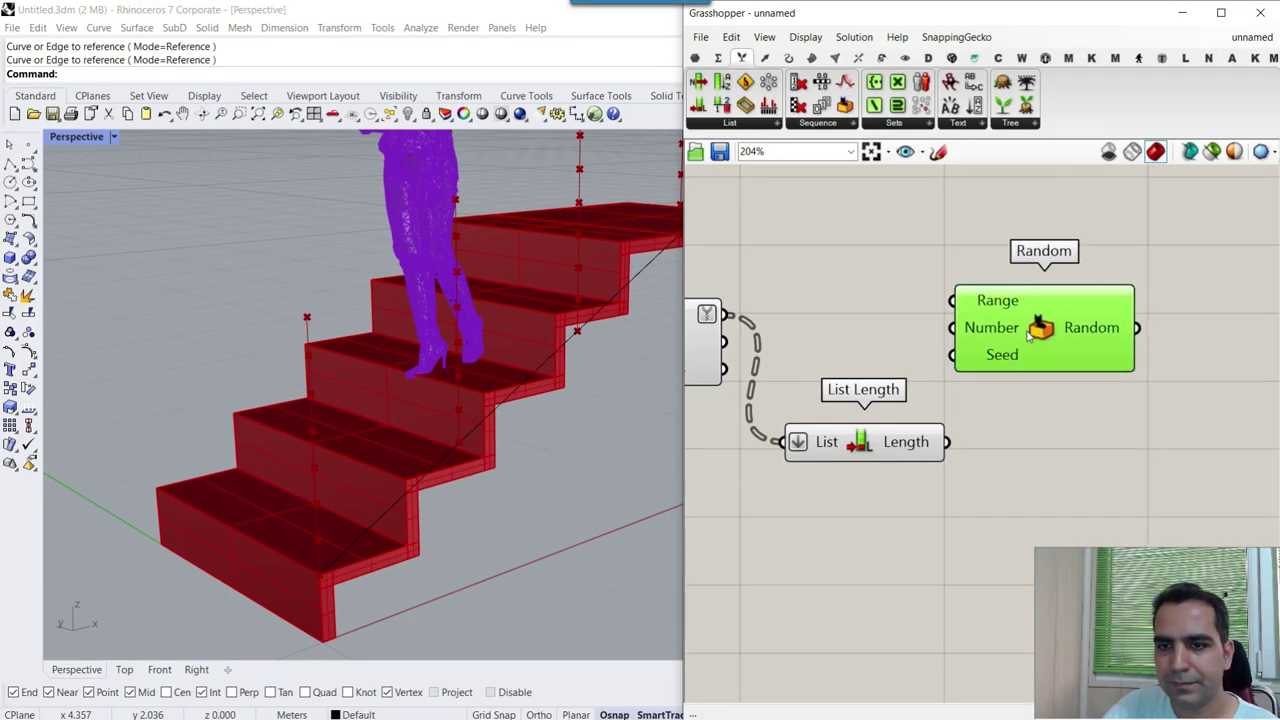
- Move List Length slightly up and connect its Length output to Random's Number input
scroll(1035, 340, "up", 2)
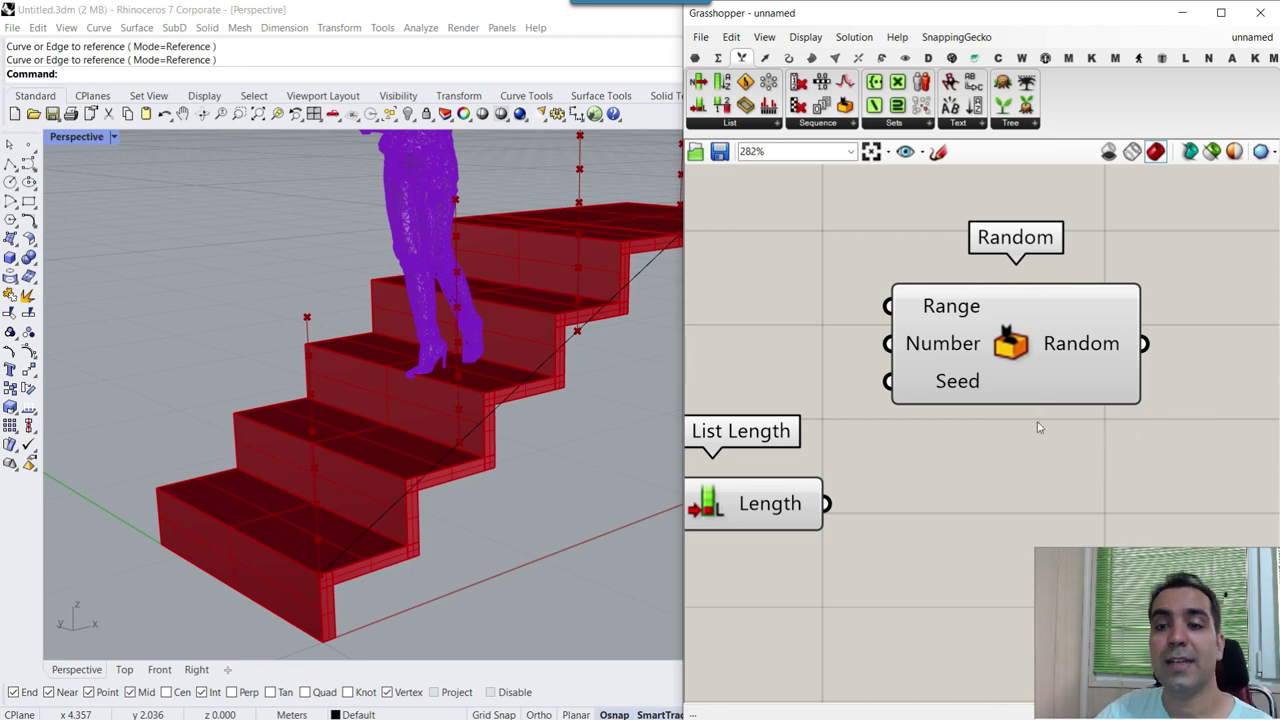
right_click_drag(1017, 447, 1039, 500)
left_click_drag(784, 576, 784, 484)
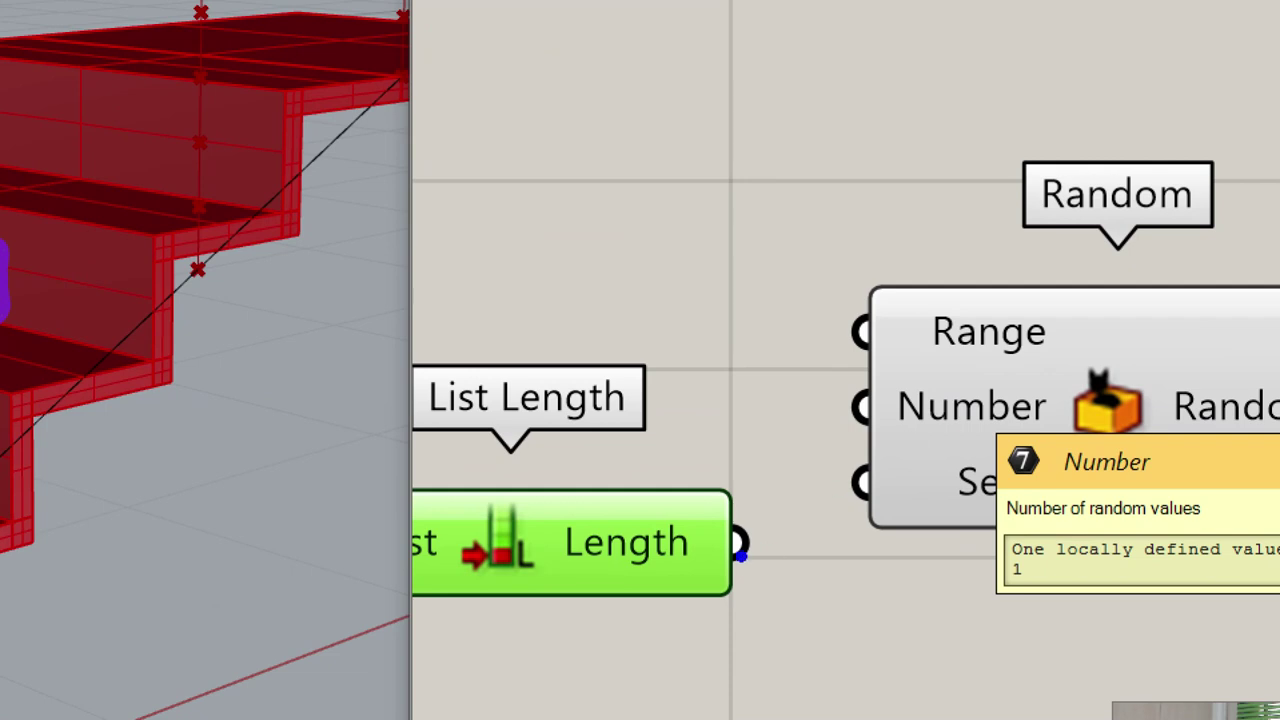
mouse_move(828, 472)
left_mouse_down()
mouse_move(878, 425)
mouse_move(868, 402)
mouse_move(820, 430)
mouse_move(738, 545)
left_mouse_up()
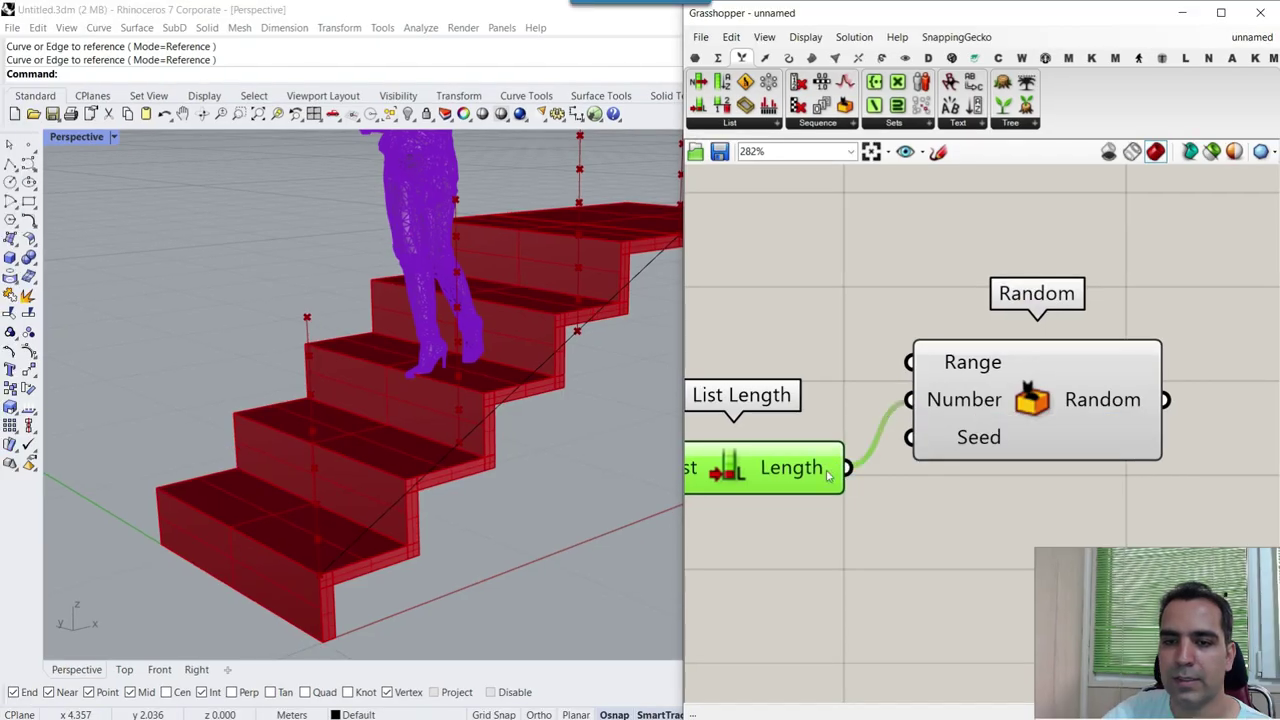
scroll(847, 442, "down", 3)
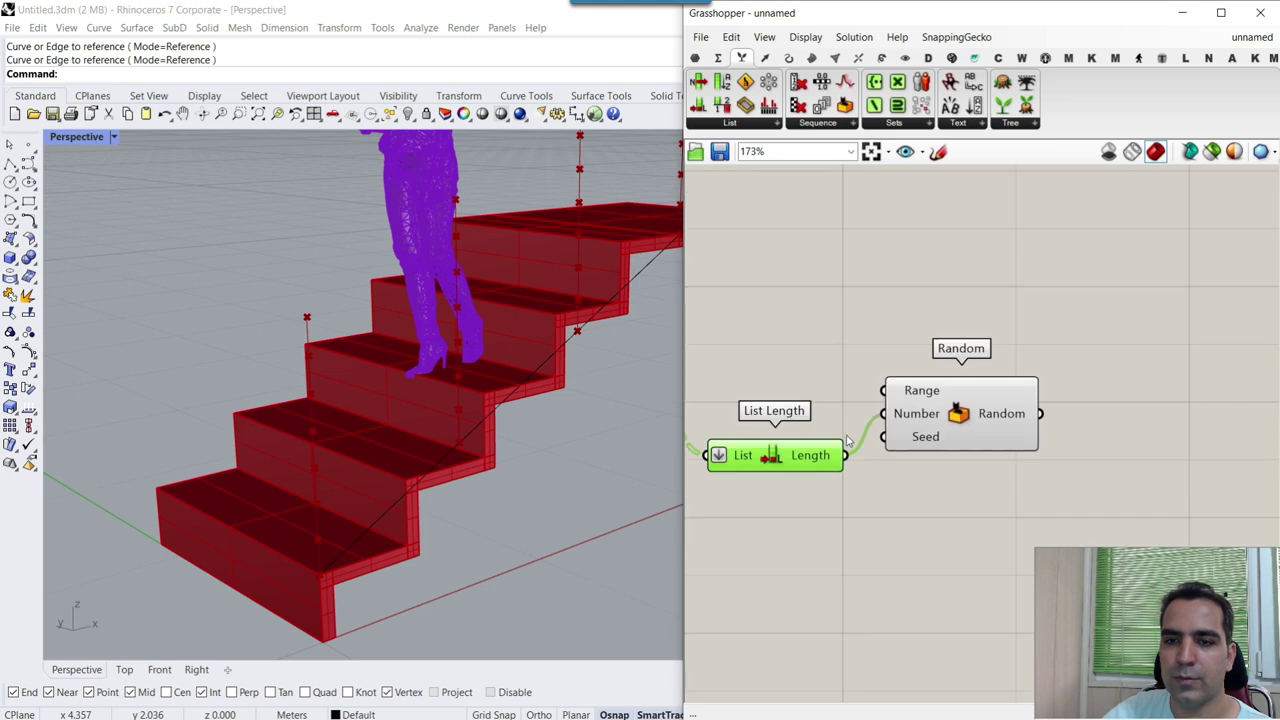
mouse_move(917, 416)
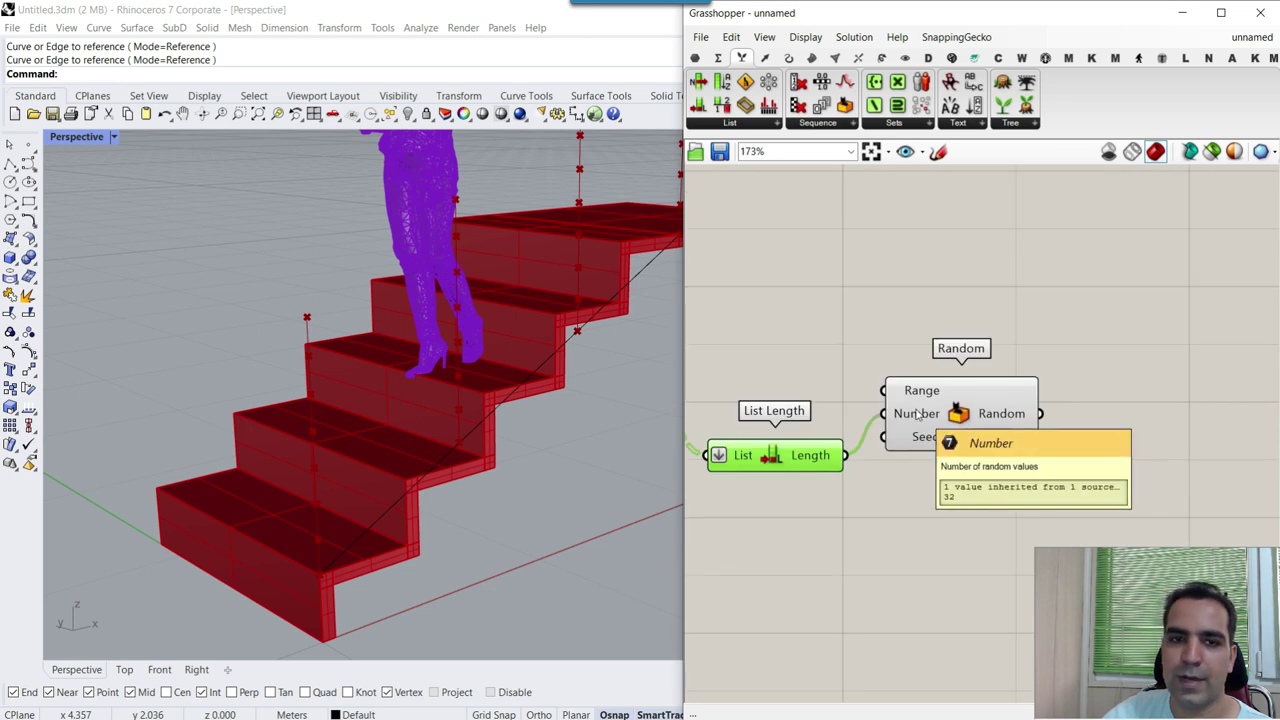
- Inspect the default domain of the Random component's Range input
scroll(917, 416, "down", 3)
right_click_drag(968, 421, 936, 358)
mouse_move(936, 358)
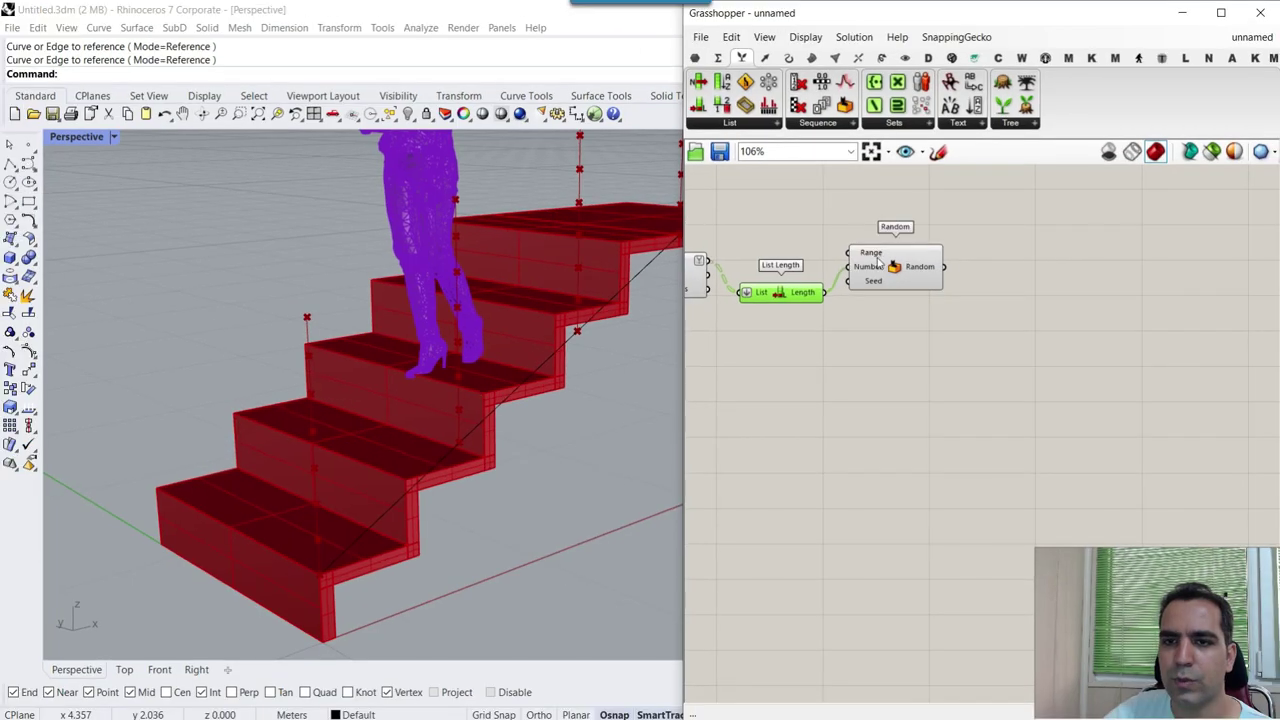
scroll(826, 240, "up", 4)
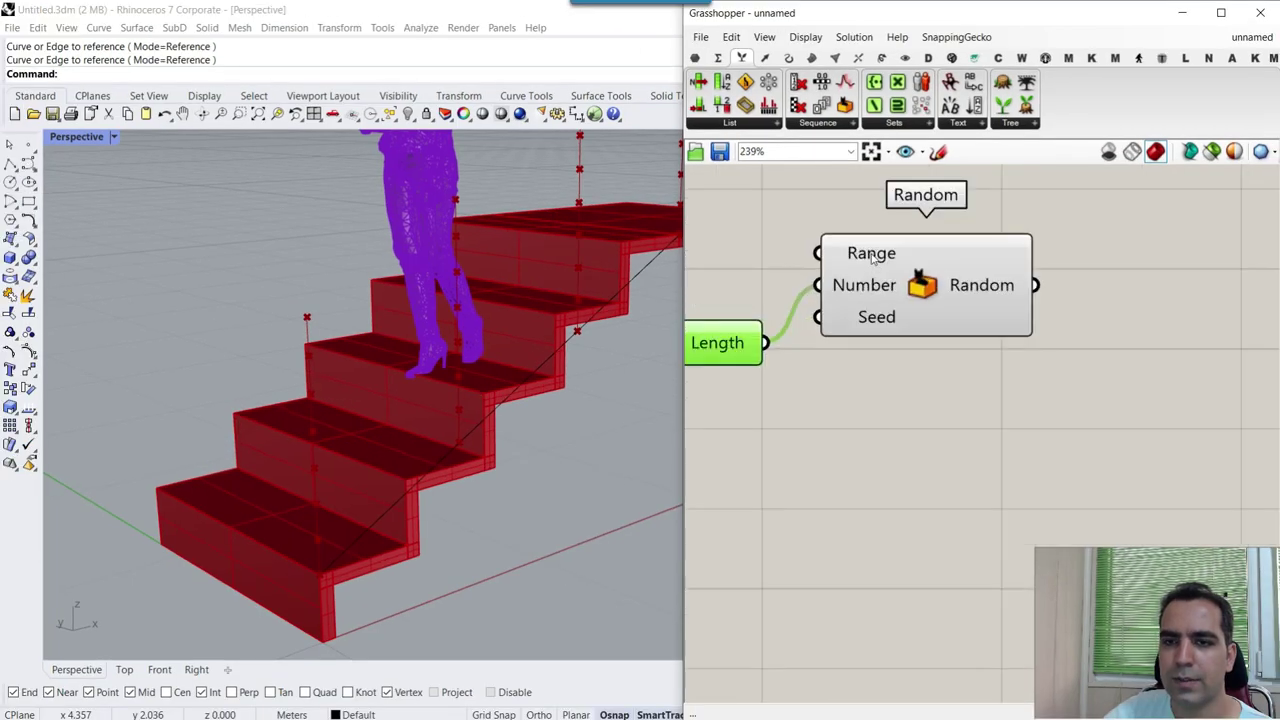
mouse_move(872, 257)
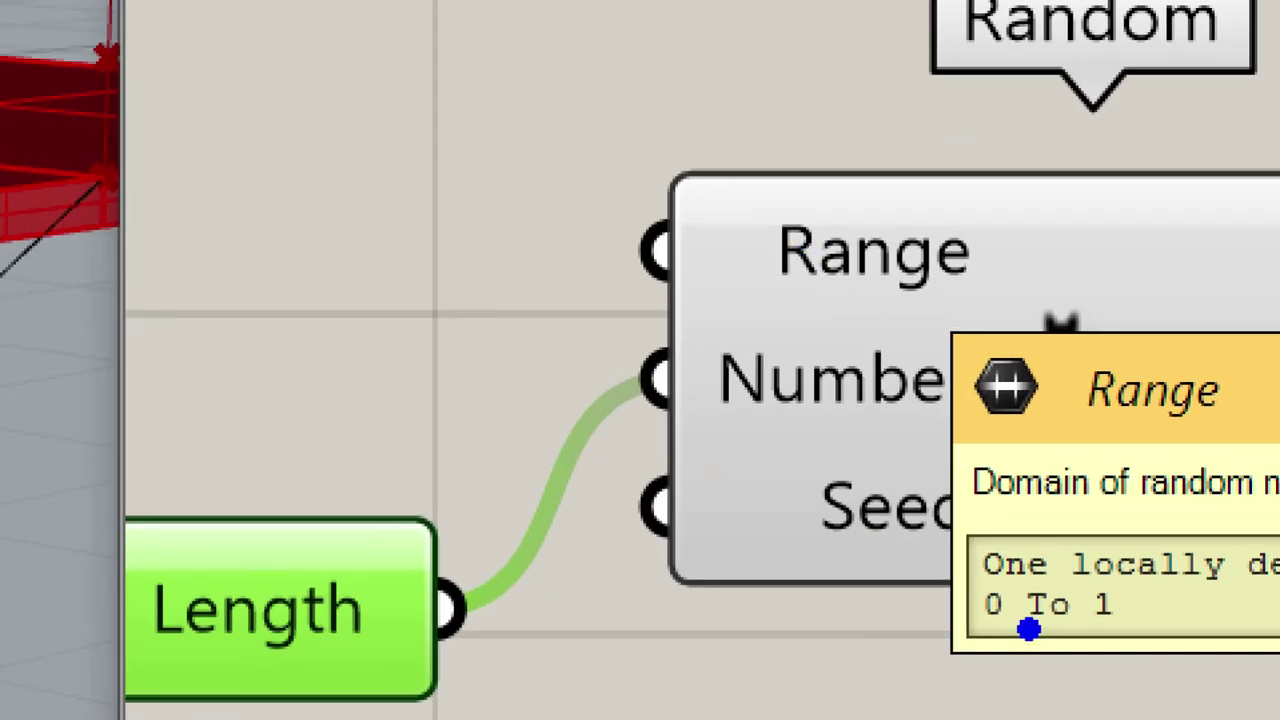
mouse_move(954, 330)
left_mouse_down()
mouse_move(940, 322)
mouse_move(895, 360)
left_mouse_up()
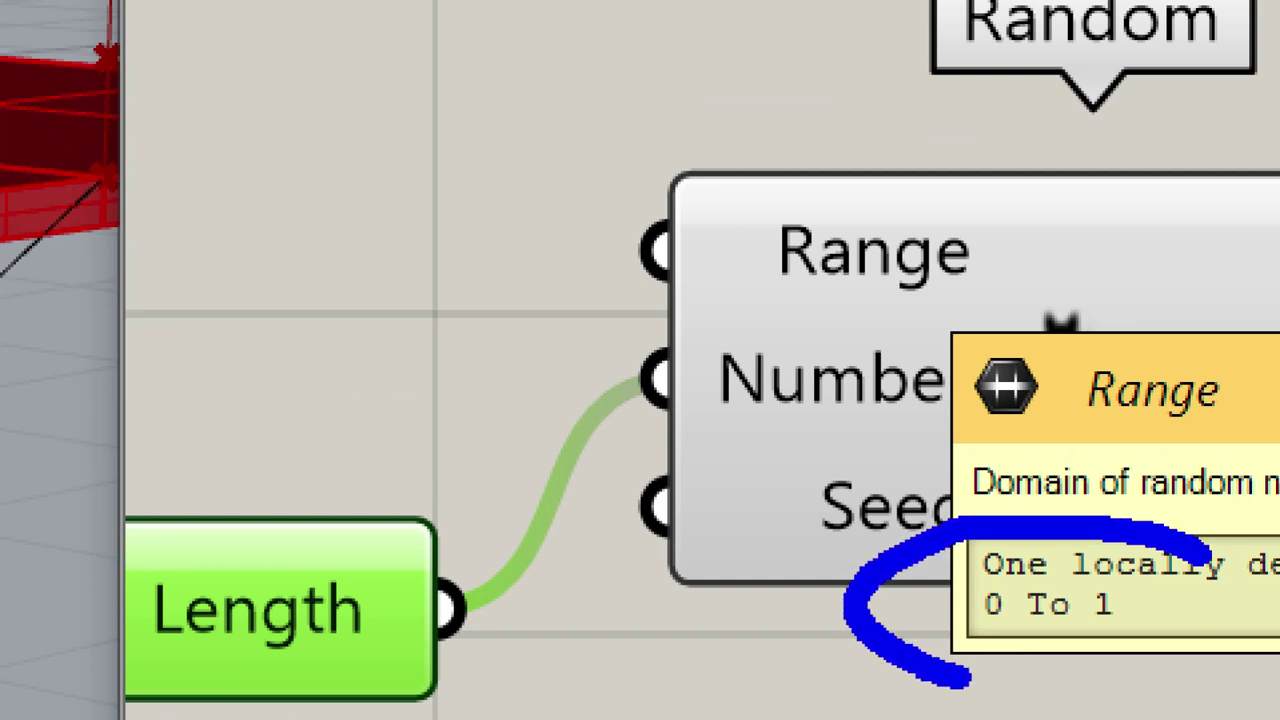
left_click_drag(968, 680, 1212, 548)
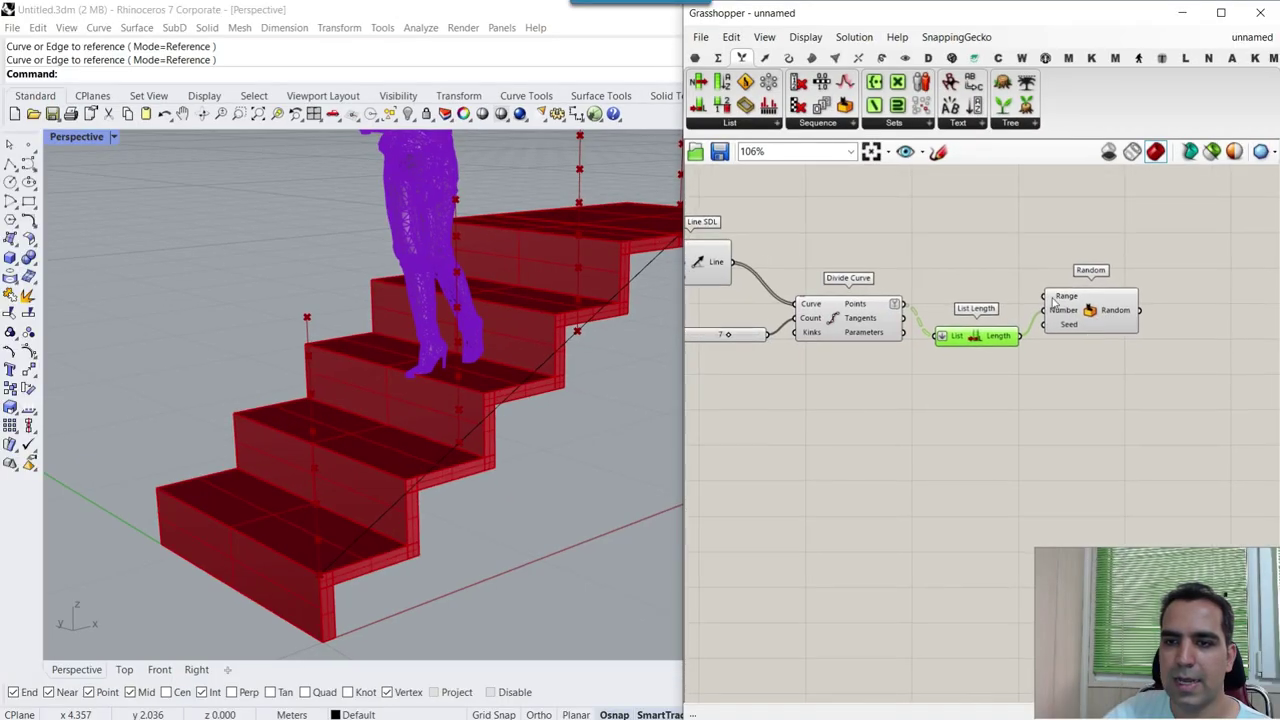
- Add a Construct Domain component above List Length and connect its Domain output to Random's Range input
scroll(990, 286, "up", 3)
right_click_drag(990, 286, 1034, 350)
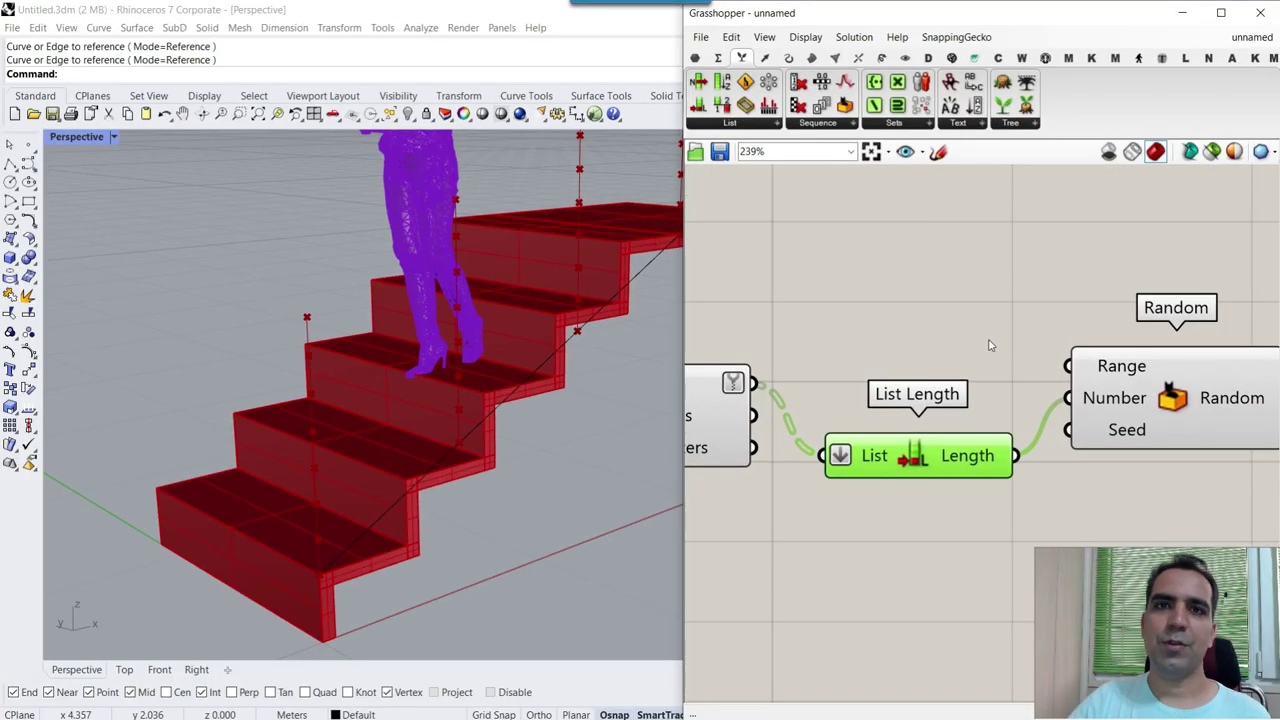
left_click(718, 58)
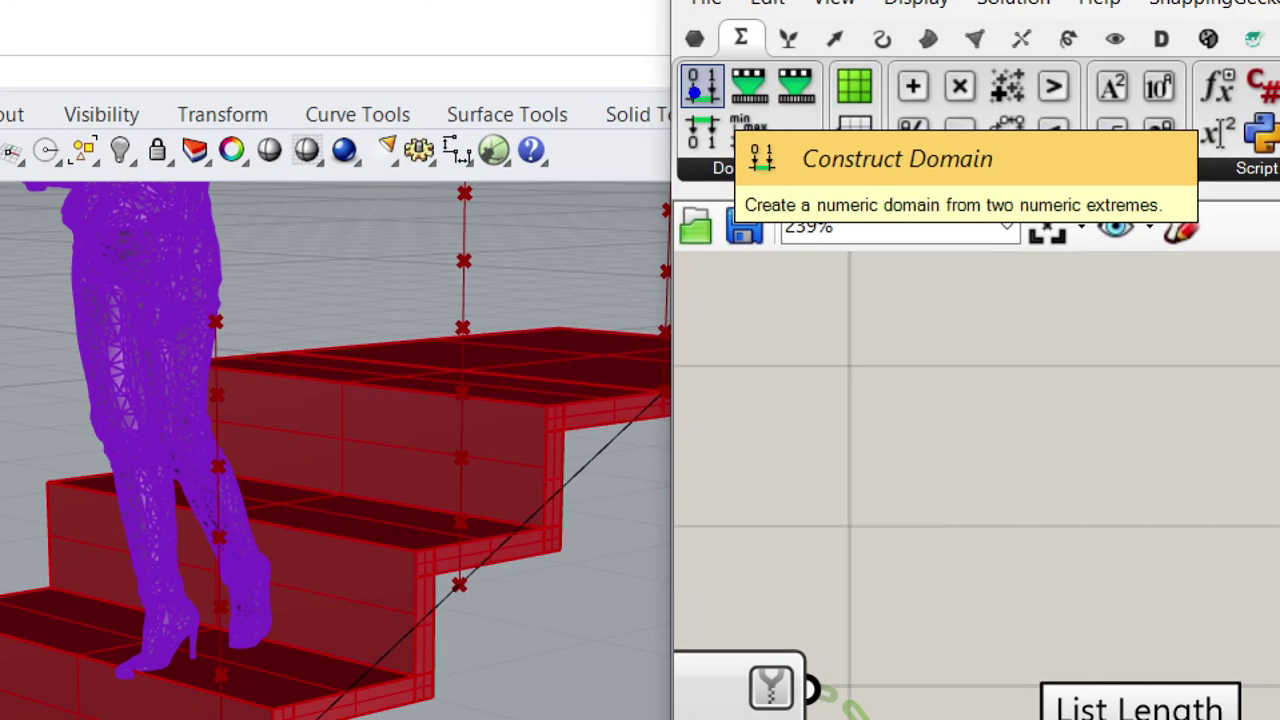
left_click_drag(651, 138, 1038, 128)
left_click_drag(758, 192, 728, 102)
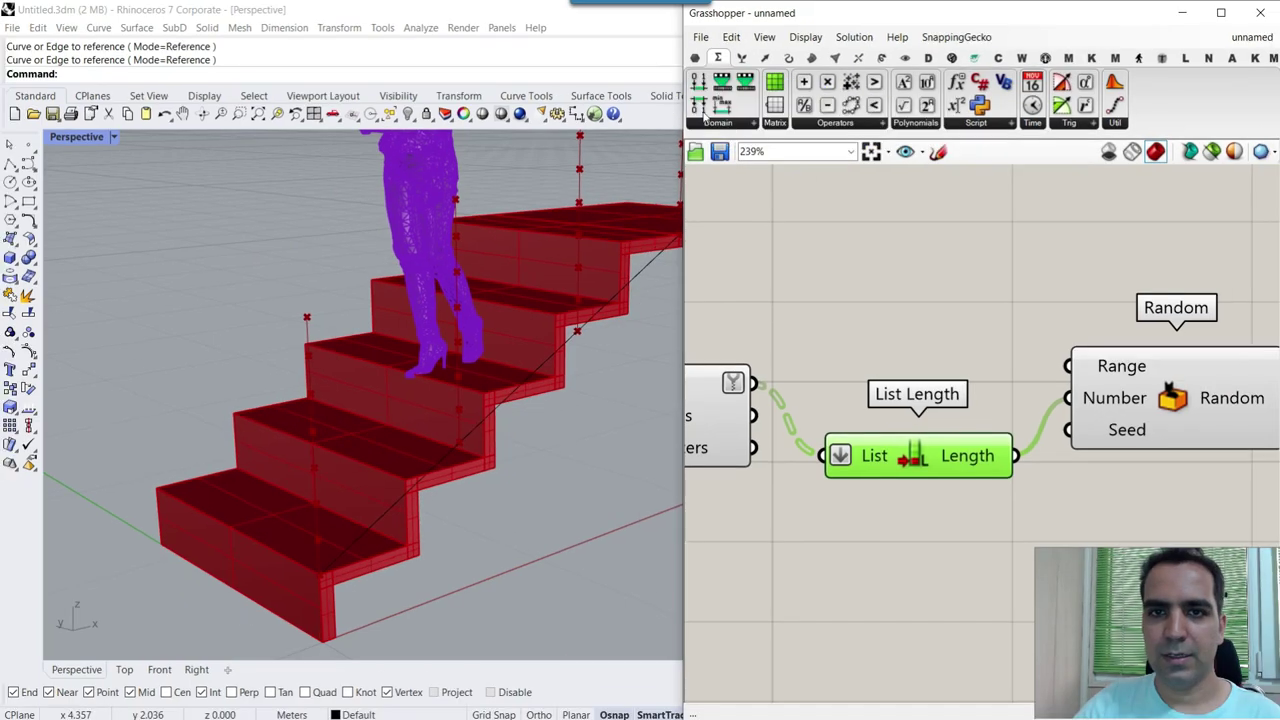
mouse_move(698, 84)
left_mouse_down()
mouse_move(904, 324)
mouse_move(1098, 516)
left_mouse_up()
scroll(1030, 357, "down", 2)
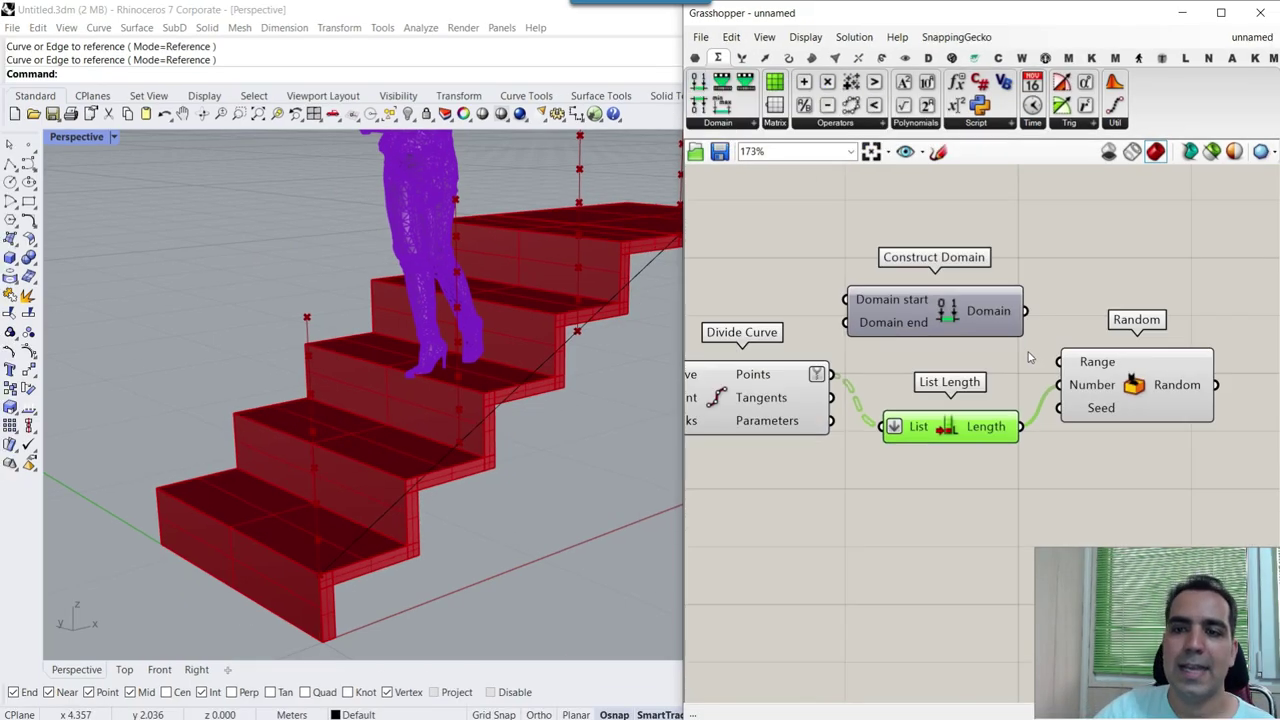
left_click_drag(1025, 312, 1054, 358)
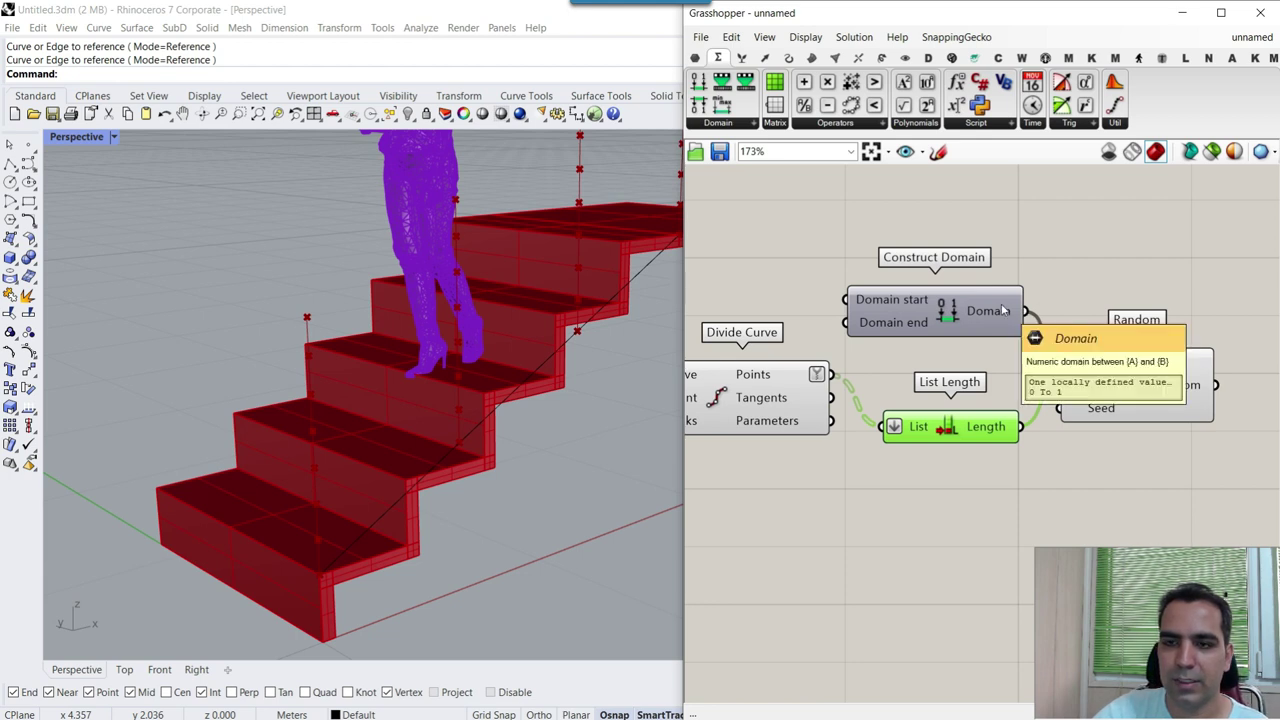
- Move Construct Domain higher and shift Random farther from List Length to space out the components
left_click_drag(943, 323, 958, 277)
left_click_drag(1124, 383, 1240, 385)
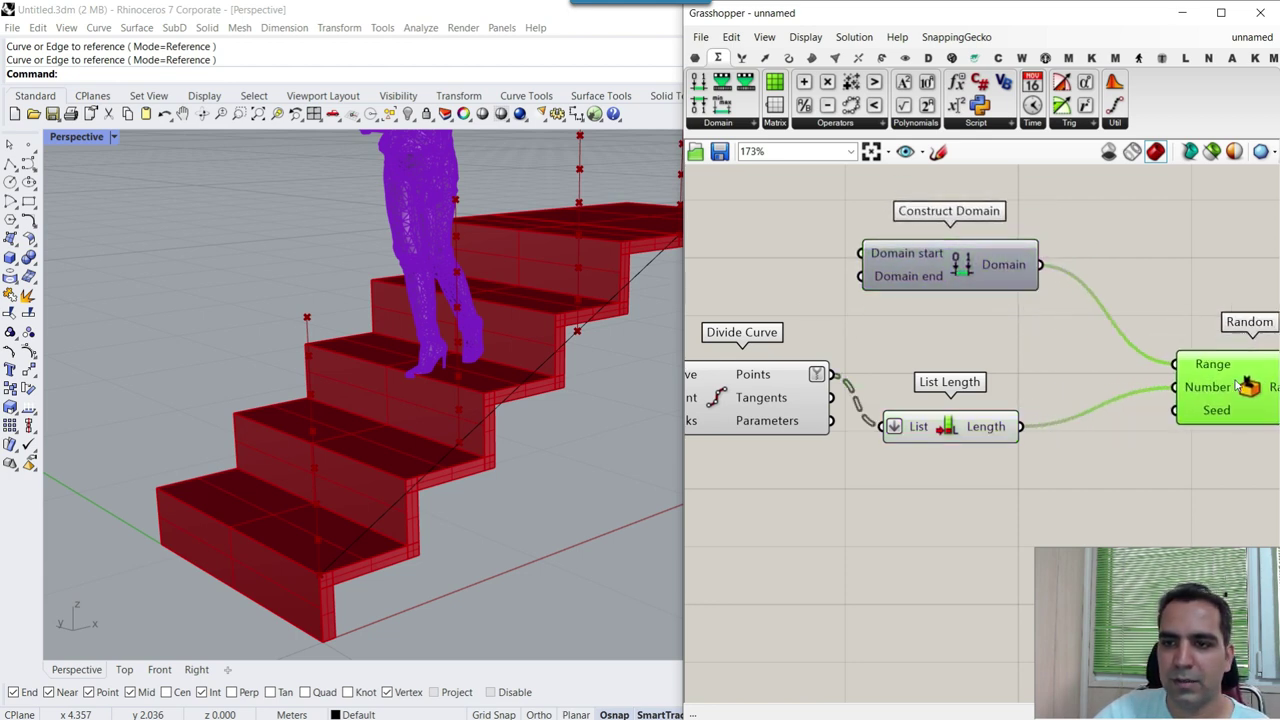
left_click_drag(980, 276, 1040, 270)
- Add a number slider ranging from 0.02 to 2.00 before Construct Domain and name it Min
scroll(968, 262, "up", 3)
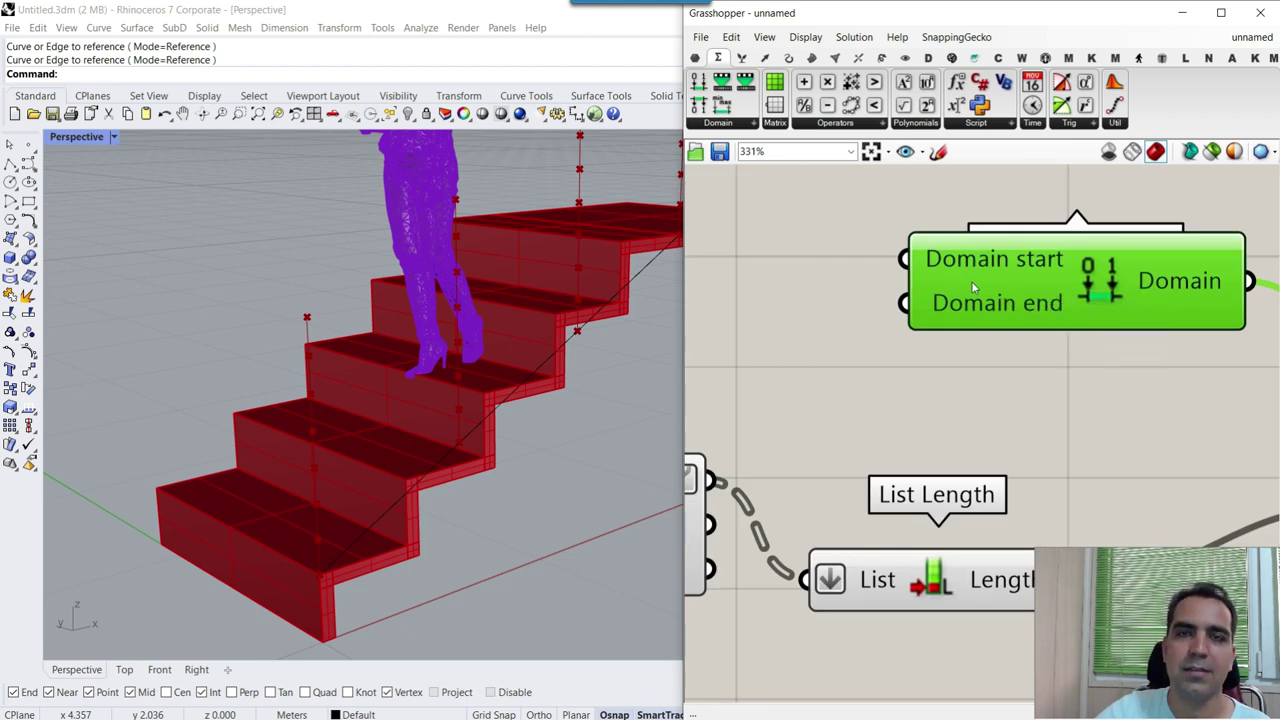
mouse_move(959, 274)
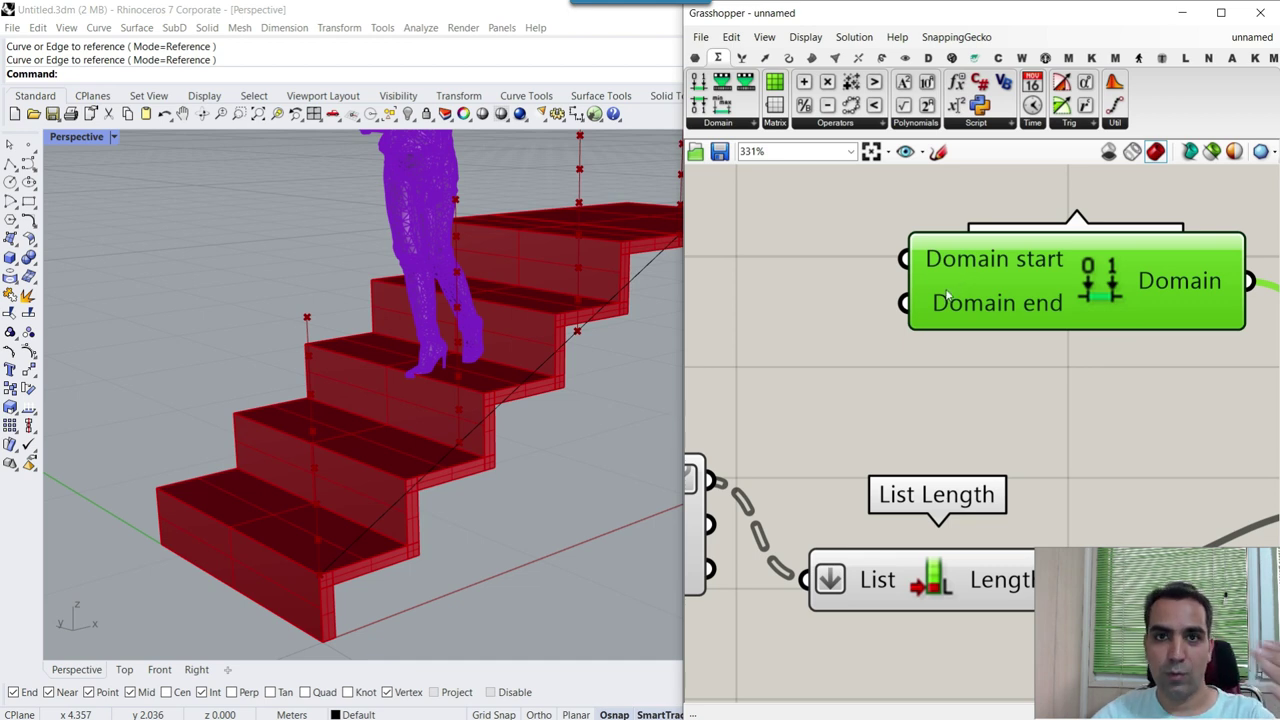
right_click_drag(704, 242, 875, 348)
double_click(875, 348)
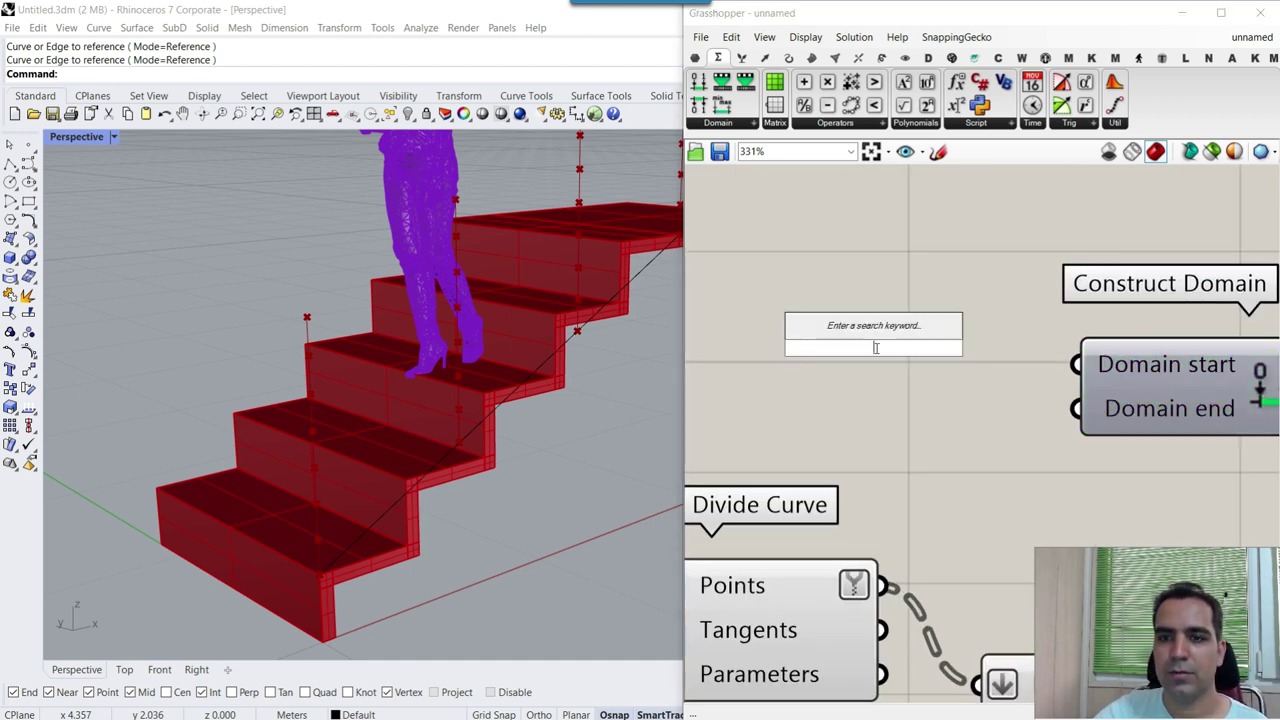
type("0")
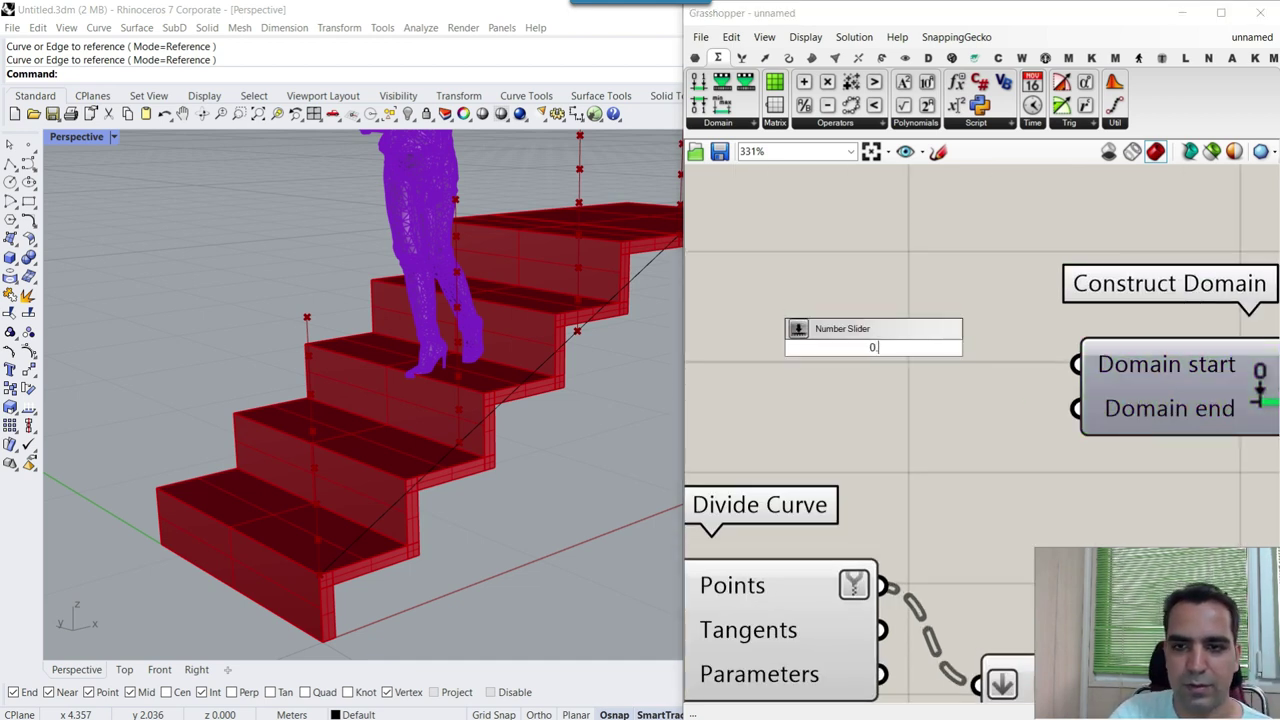
type(".02..2.00")
key("Return")
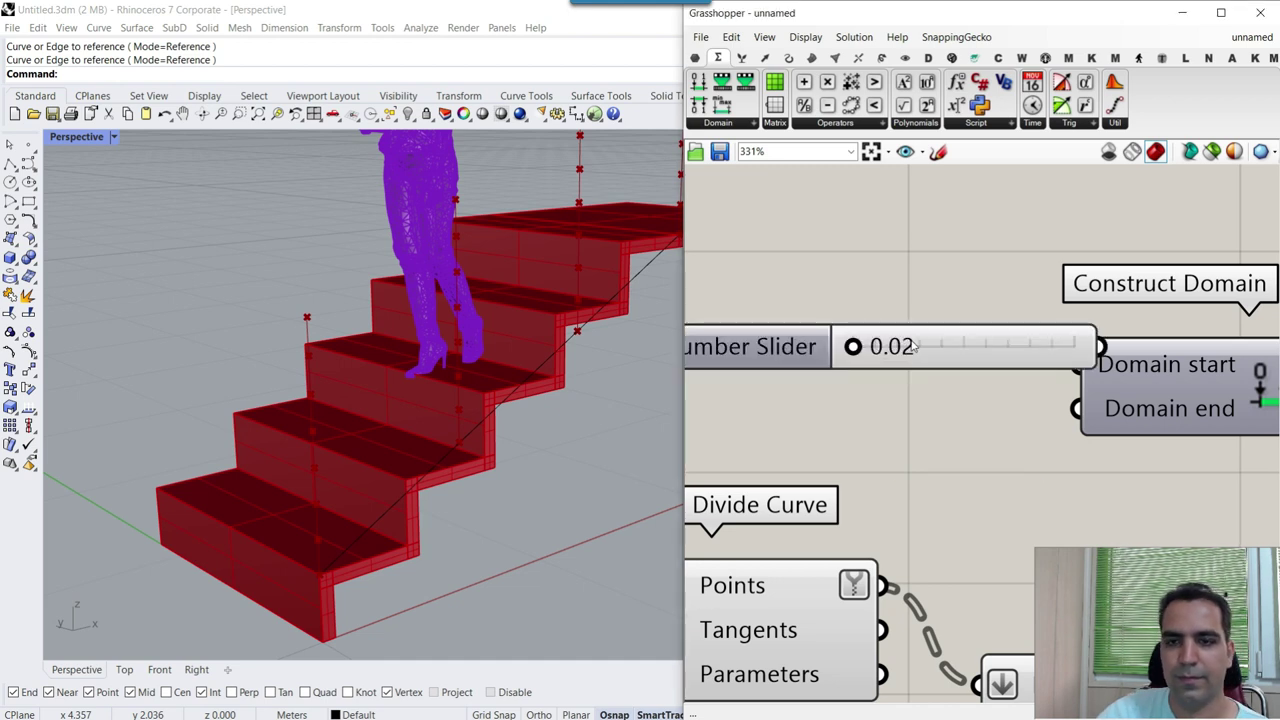
right_click(946, 357)
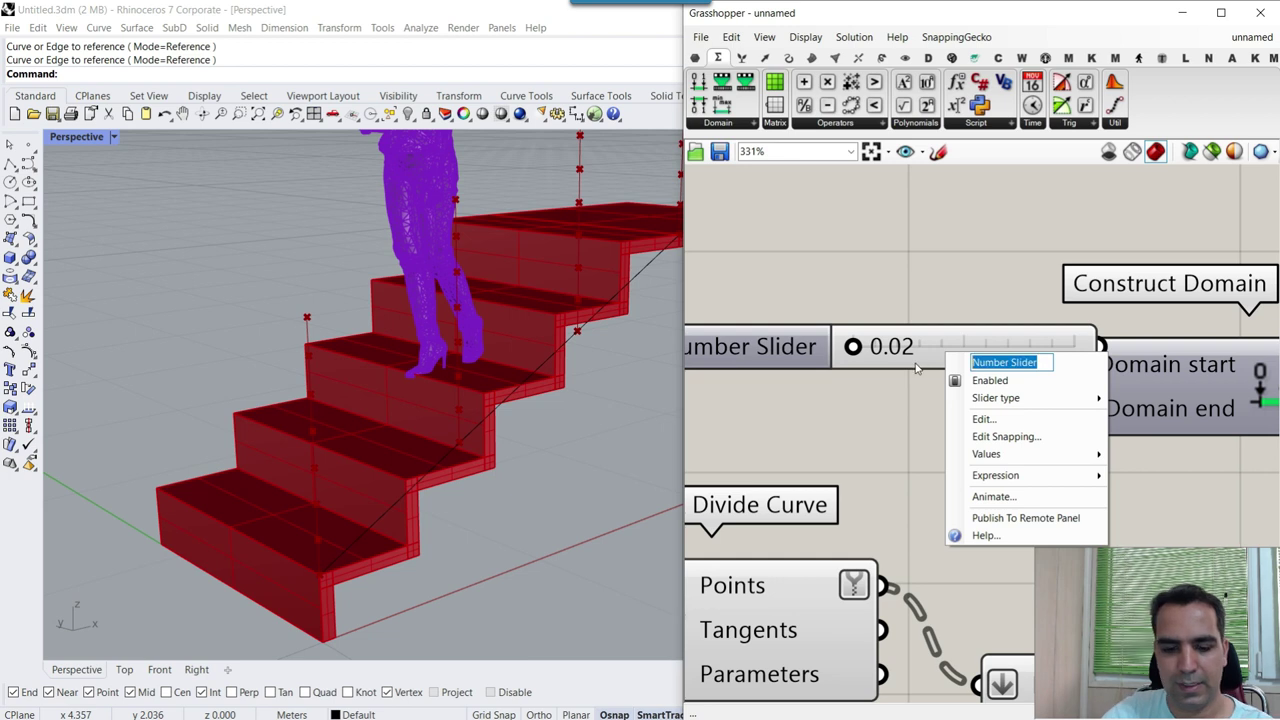
type("Min")
key("Return")
- Duplicate the Min slider directly below the original and rename the copy Max
left_click_drag(887, 365, 928, 411)
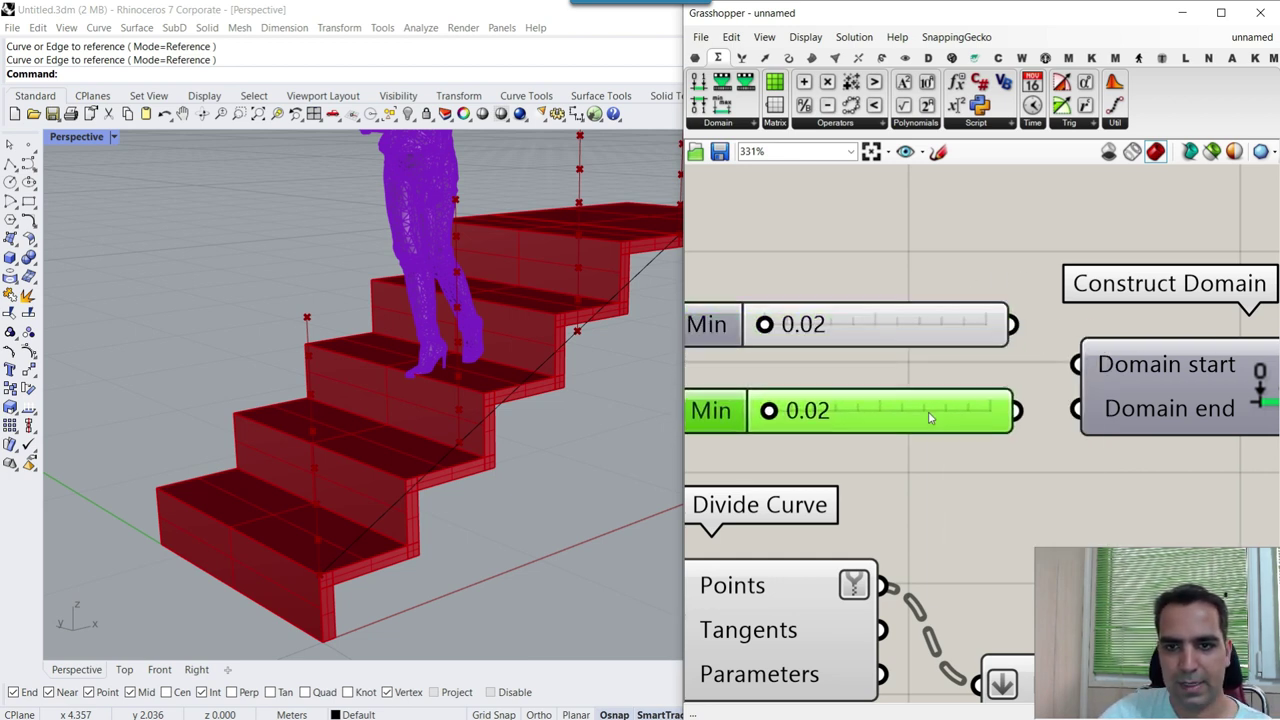
right_click(928, 411)
type("Max")
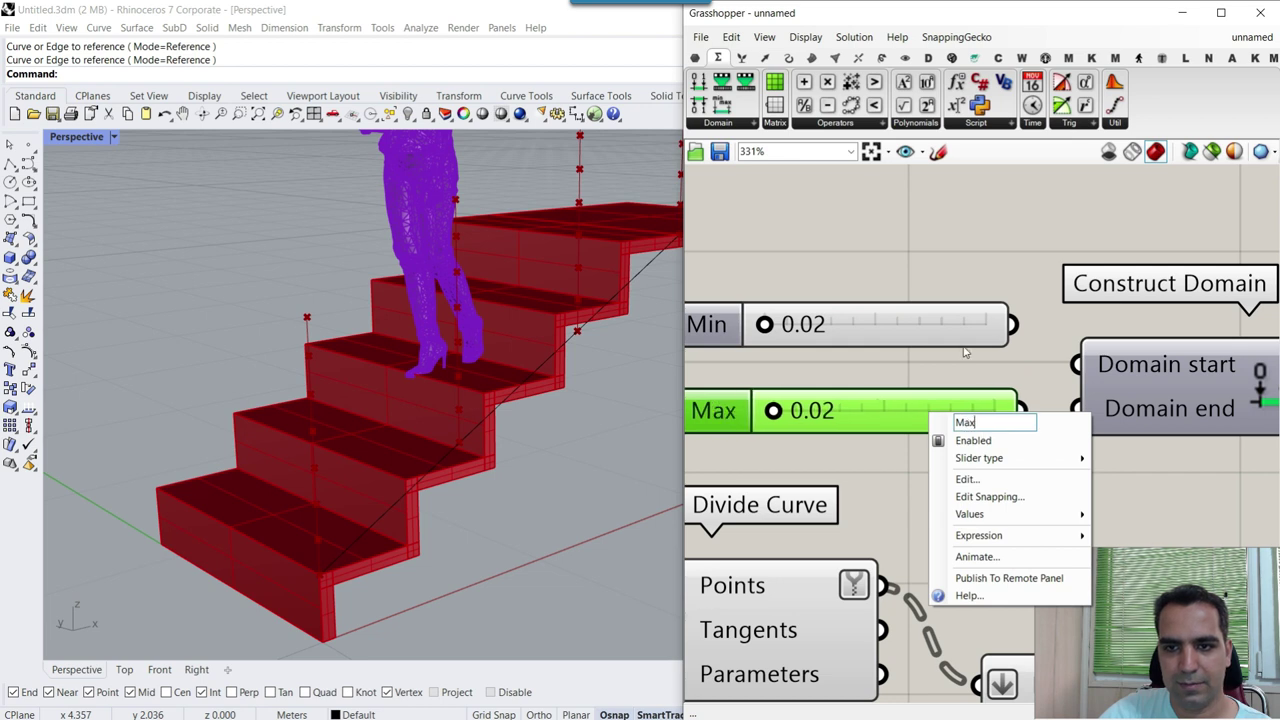
key("Return")
- Connect Min to Domain start and Max to Domain end, and set the Max slider to 0.97
scroll(967, 354, "down", 3)
left_click_drag(1005, 345, 1033, 383)
left_click_drag(847, 384, 911, 384)
right_click_drag(1113, 373, 933, 328)
scroll(933, 328, "down", 2)
right_click_drag(1100, 400, 952, 291)
right_click_drag(897, 240, 1026, 251)
scroll(766, 214, "up", 3)
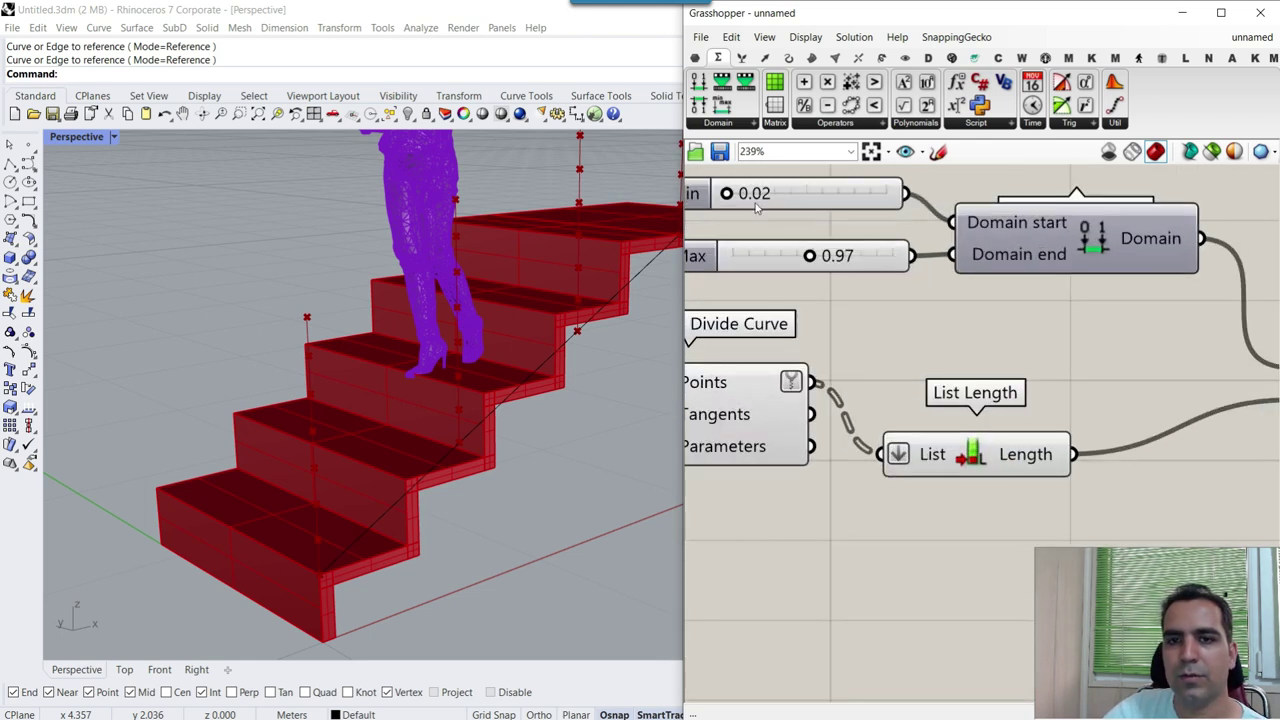
- Set the Max slider of the domain to 2.00
scroll(893, 298, "down", 3)
right_click_drag(1060, 366, 832, 275)
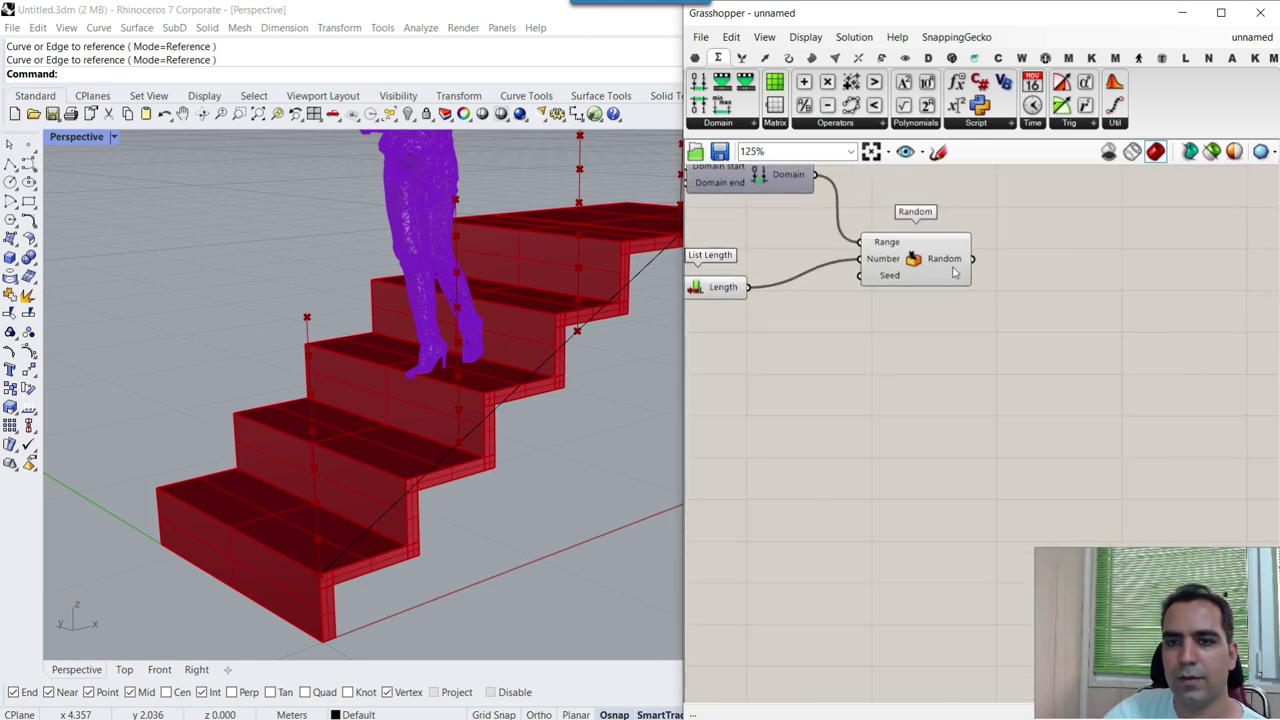
right_click_drag(953, 258, 1131, 285)
left_click_drag(793, 217, 877, 222)
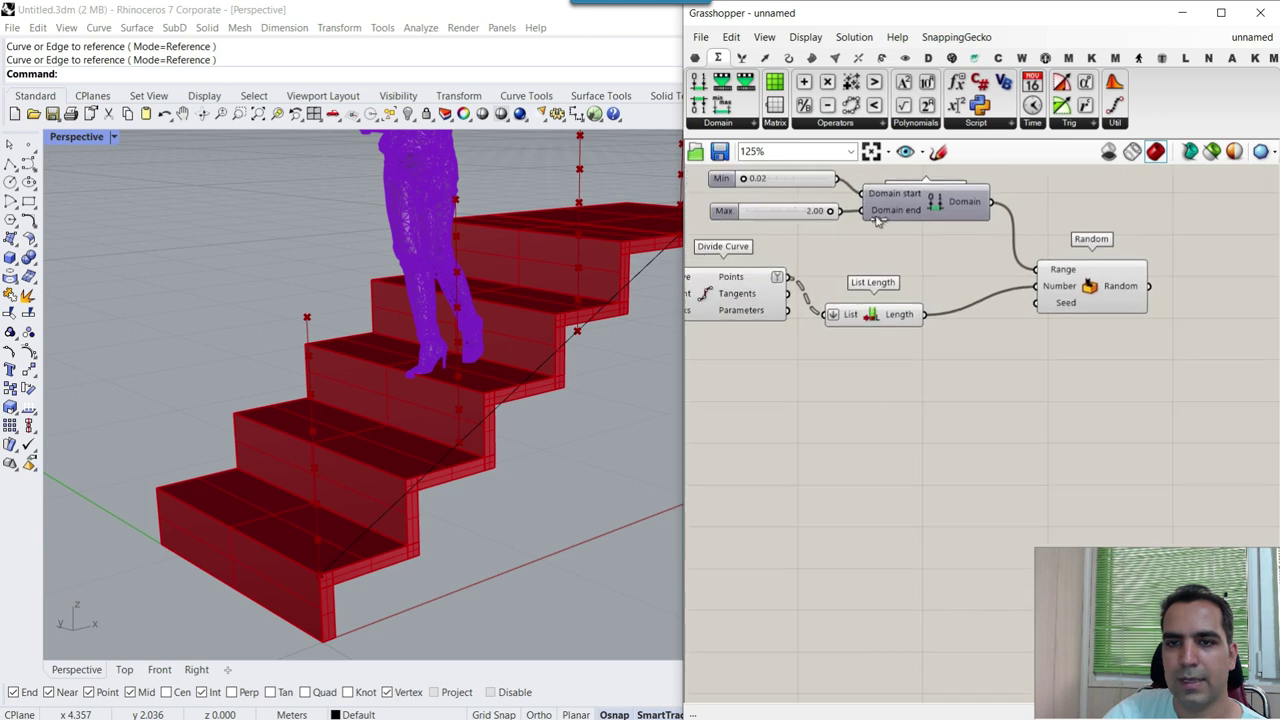
- Examine the list of numbers produced by the Random component's output
scroll(1132, 310, "up", 4)
mouse_move(893, 218)
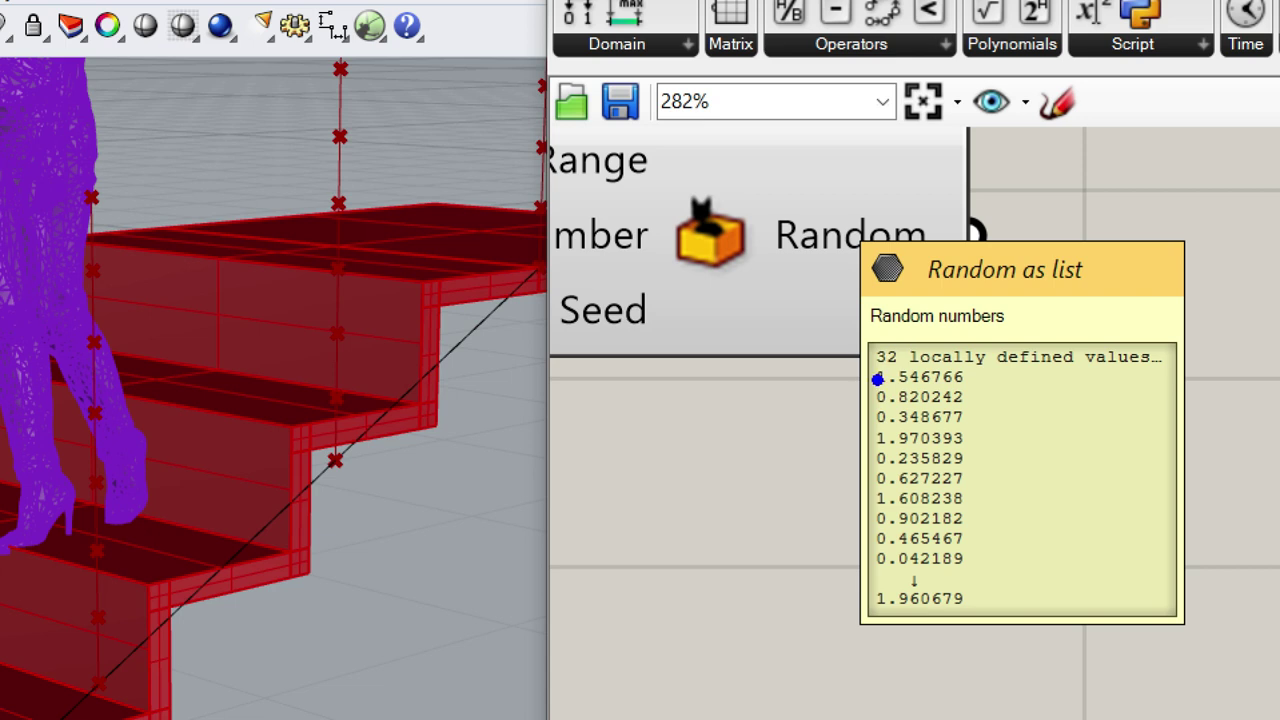
left_click_drag(876, 609, 973, 623)
key("Escape")
right_click_drag(566, 227, 950, 435)
scroll(884, 316, "down", 3)
- Set the Max slider feeding Domain end to 1.41
right_click_drag(884, 316, 1007, 352)
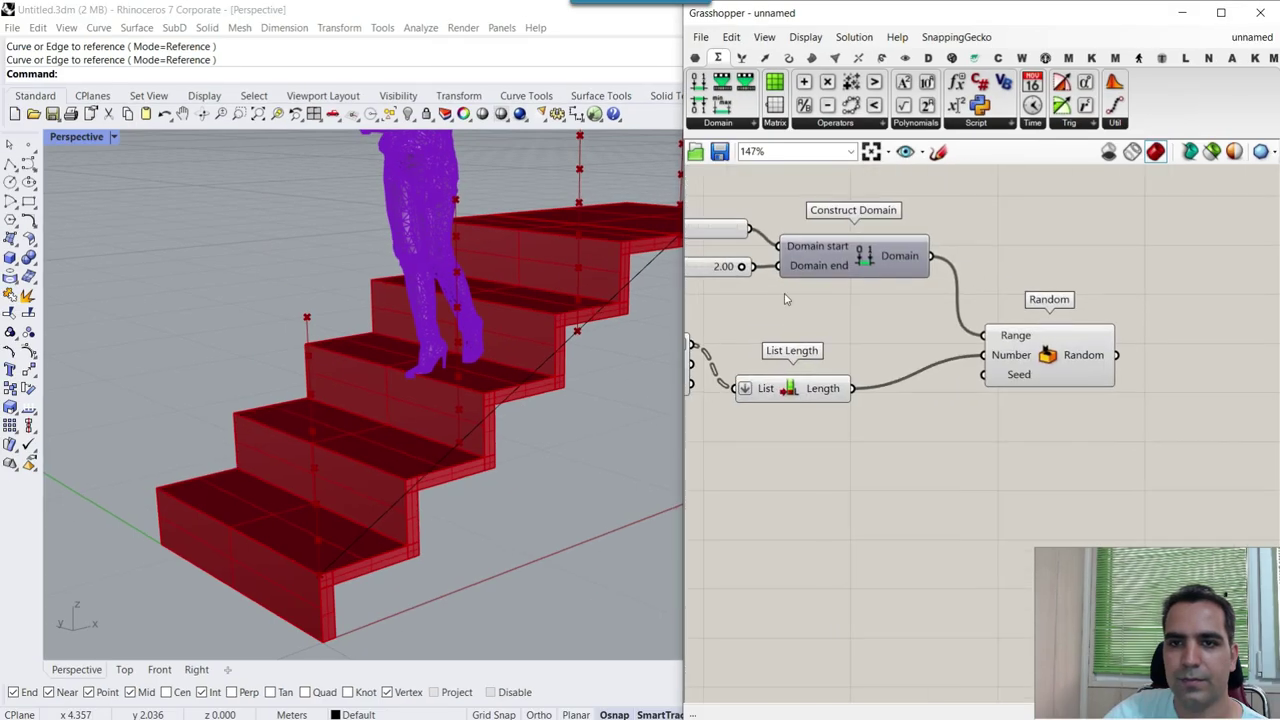
right_click_drag(786, 297, 976, 311)
scroll(920, 290, "up", 2)
left_click_drag(925, 276, 899, 292)
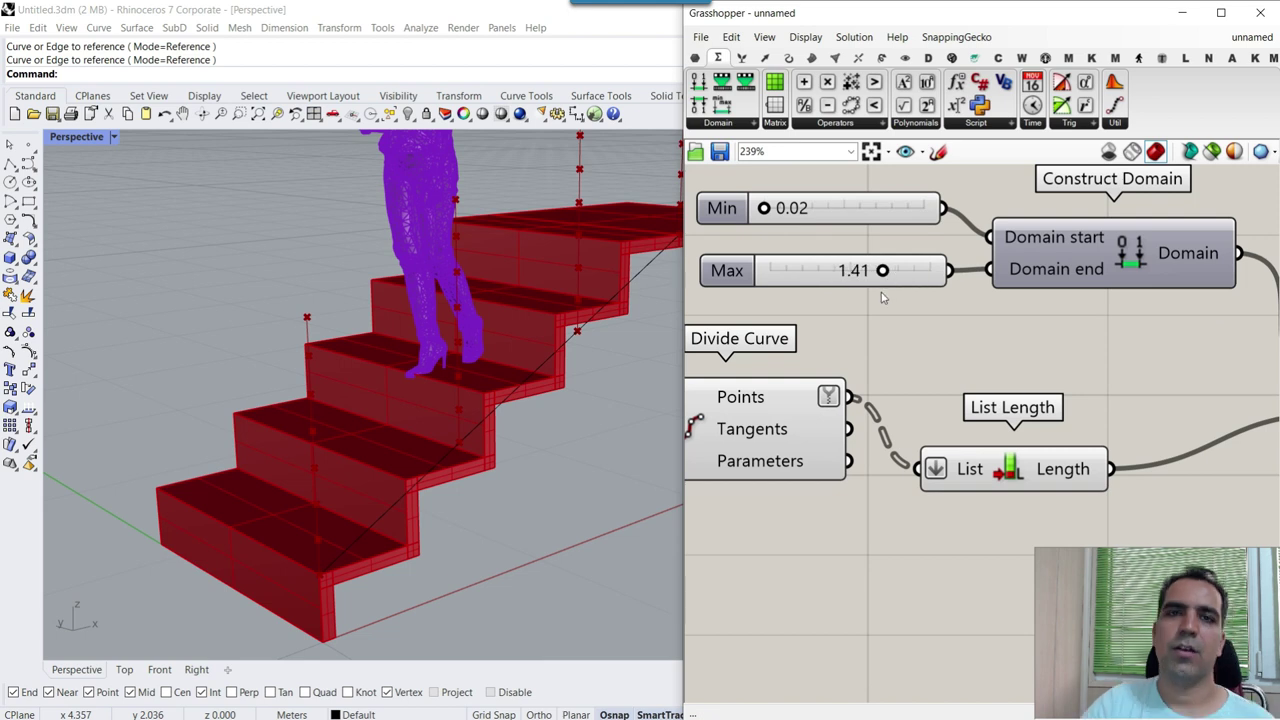
- Shift the Random component slightly so its Number input lines up with List Length's output
scroll(881, 305, "down", 5)
scroll(1103, 356, "up", 1)
mouse_move(1099, 356)
left_mouse_down()
mouse_move(1106, 399)
mouse_move(1082, 376)
mouse_move(1085, 351)
left_mouse_up()
scroll(1106, 399, "up", 4)
- Add an integer number slider from 0 to 1000 below Random and connect it to the Seed input
mouse_move(1045, 373)
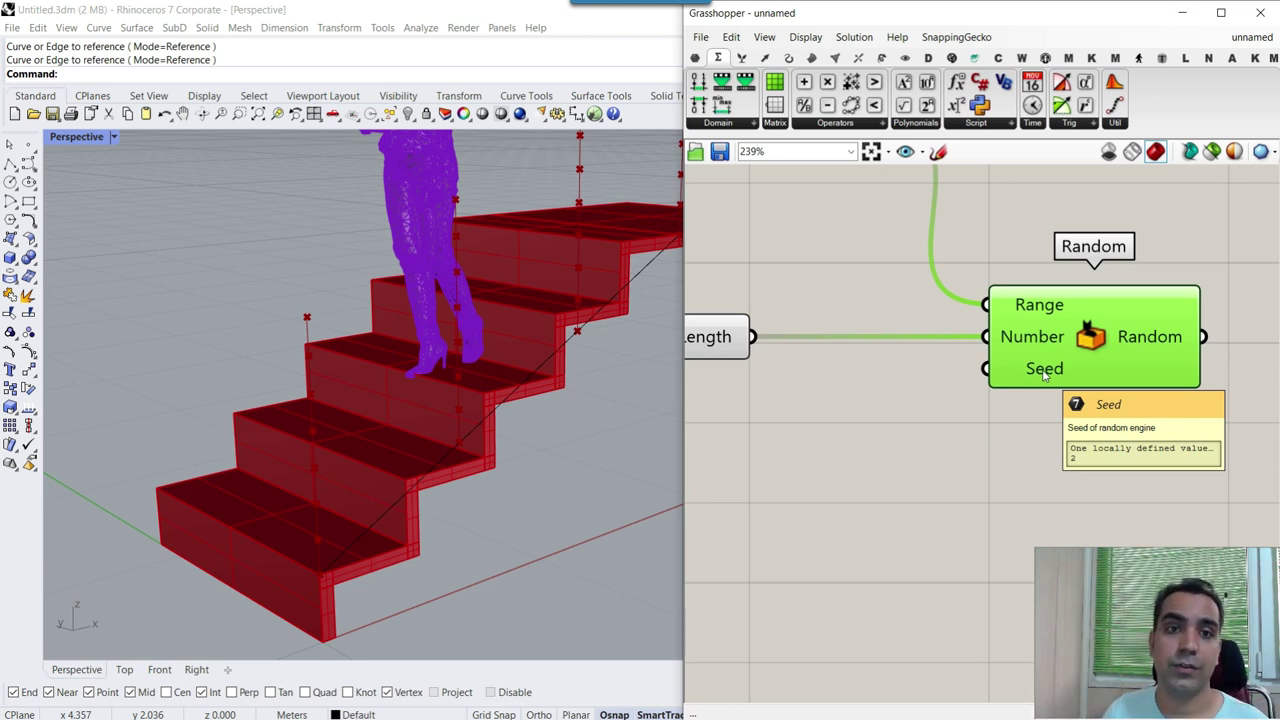
double_click(905, 442)
type("0")
key("Return")
type("..1000")
key("Return")
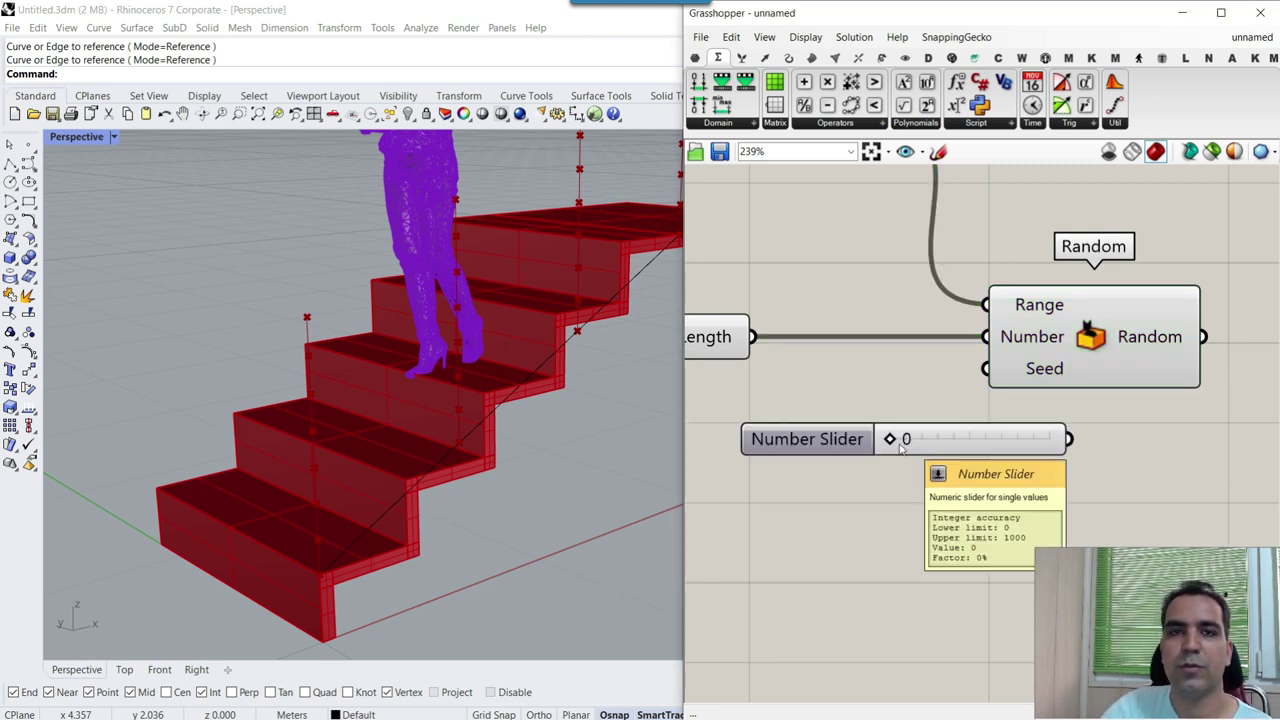
left_click_drag(1069, 439, 988, 368)
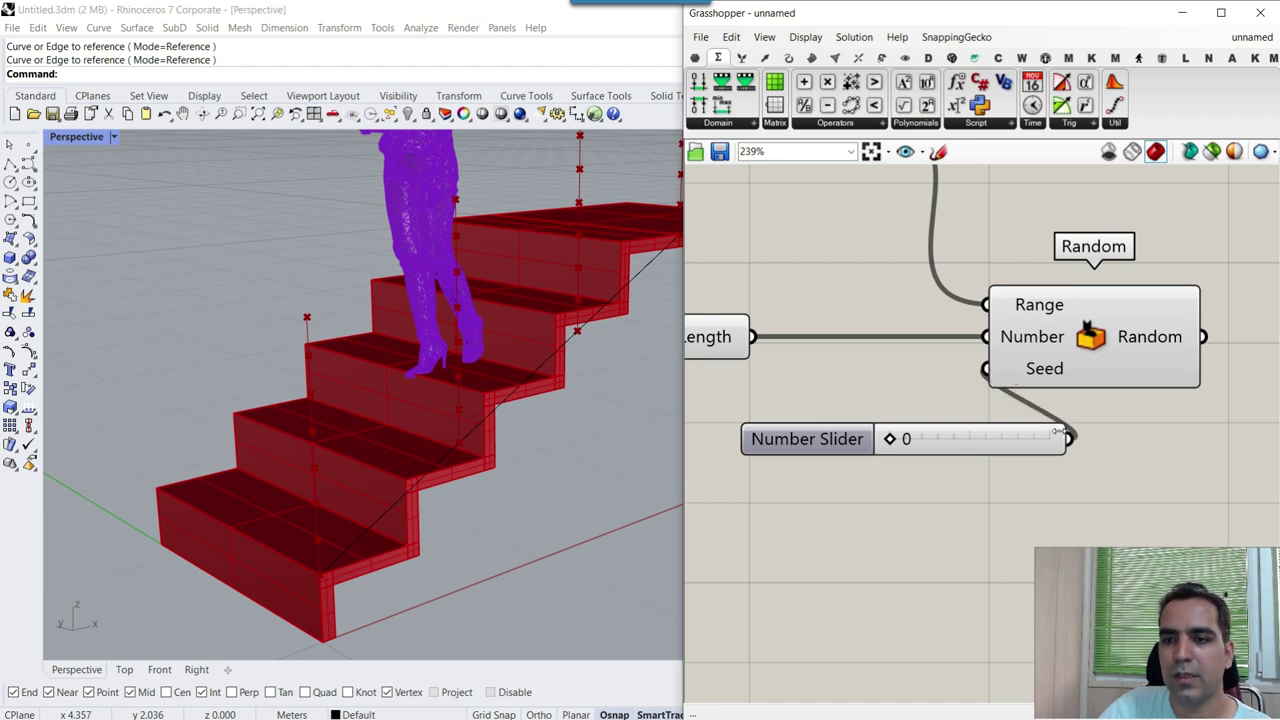
- Move the new slider back from Random, rename it Seed, and shorten it
left_click_drag(989, 452, 877, 464)
right_click(879, 460)
left_click_drag(982, 470, 888, 468)
type("Seed")
key("Return")
right_click_drag(933, 449, 1178, 455)
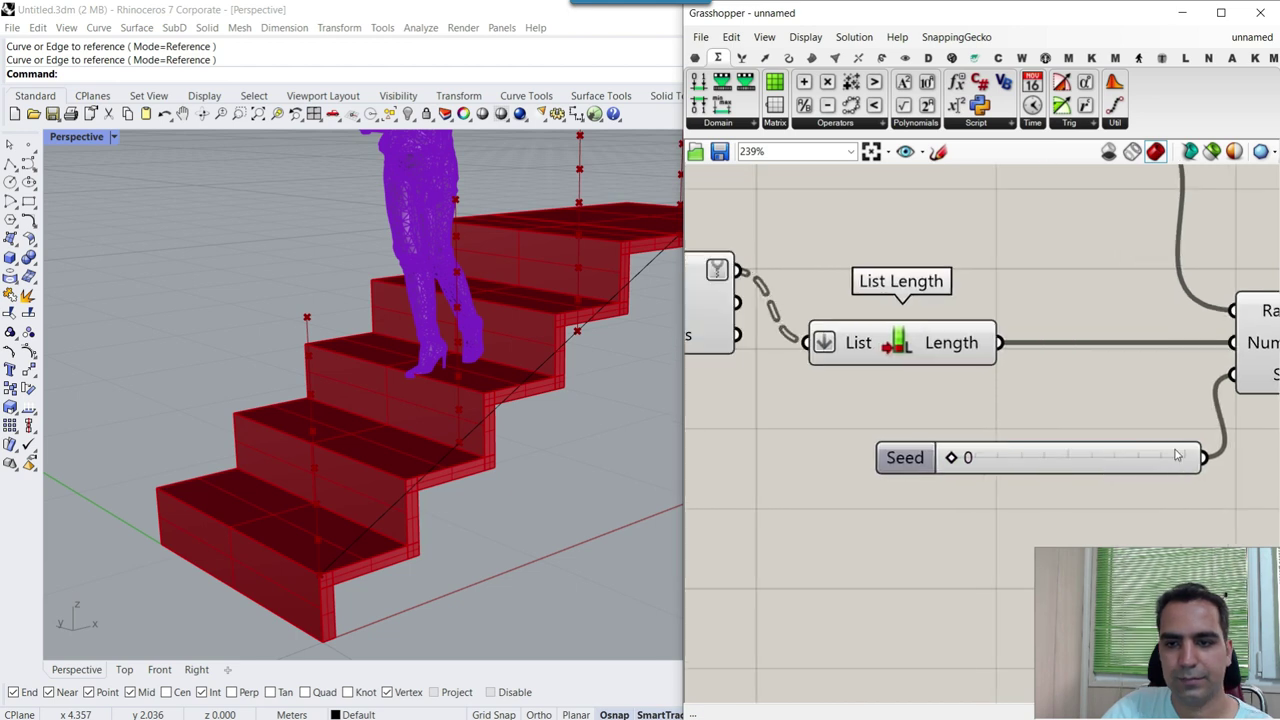
left_click_drag(1191, 452, 1119, 452)
- Add a Panel, connect Random's output to it, and place it below the Seed slider
right_click_drag(1043, 447, 882, 439)
scroll(882, 439, "down", 2)
right_click_drag(1244, 387, 1156, 391)
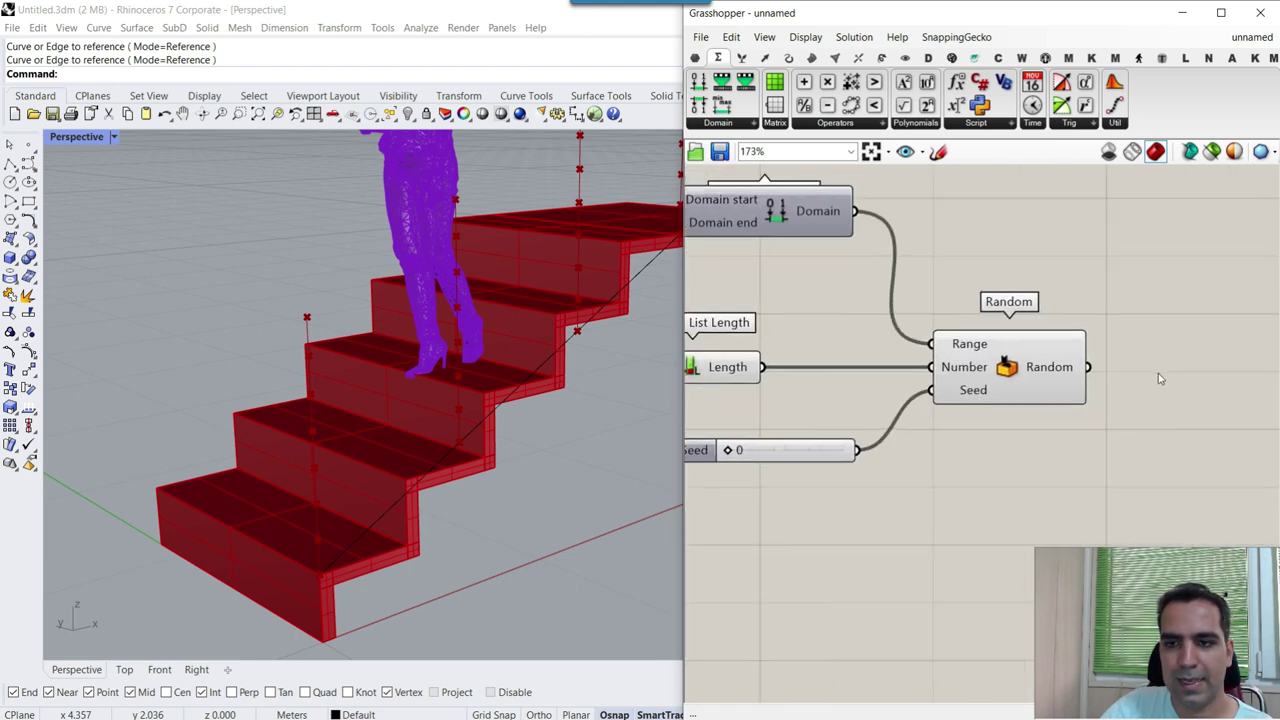
double_click(1158, 372)
type("panel")
key("Return")
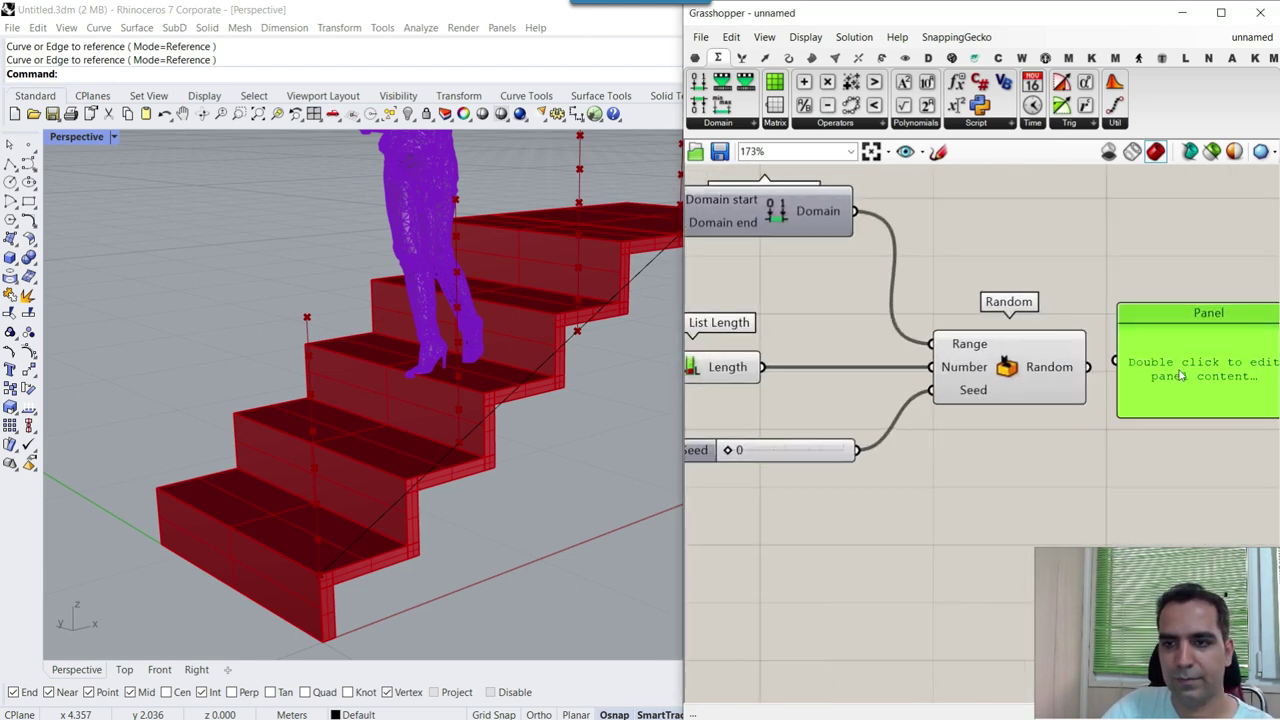
scroll(1152, 368, "down", 3)
left_click_drag(1088, 367, 908, 547)
- Set the Seed slider to 369 while comparing the random values in the Panel
scroll(971, 480, "up", 4)
scroll(936, 354, "up", 2)
scroll(879, 427, "up", 2)
right_click_drag(826, 204, 832, 245)
left_click_drag(799, 211, 900, 213)
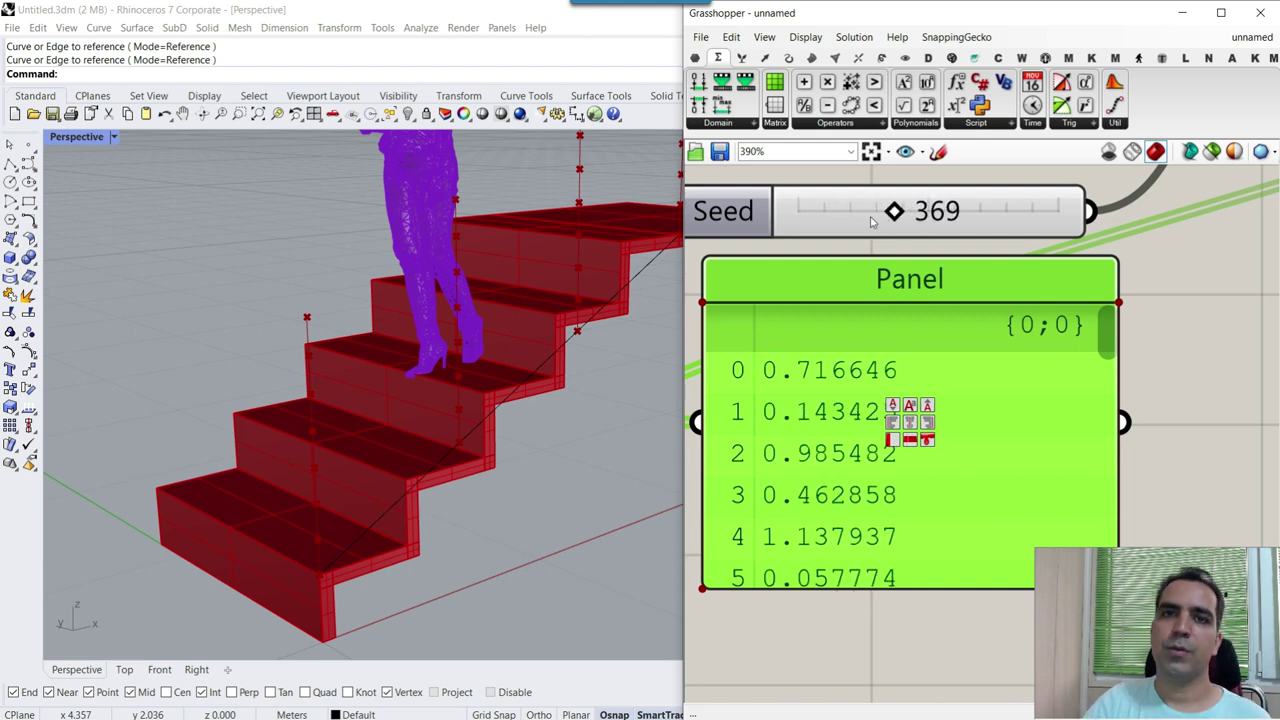
- Delete the Panel that lists the random values
scroll(870, 240, "down", 5)
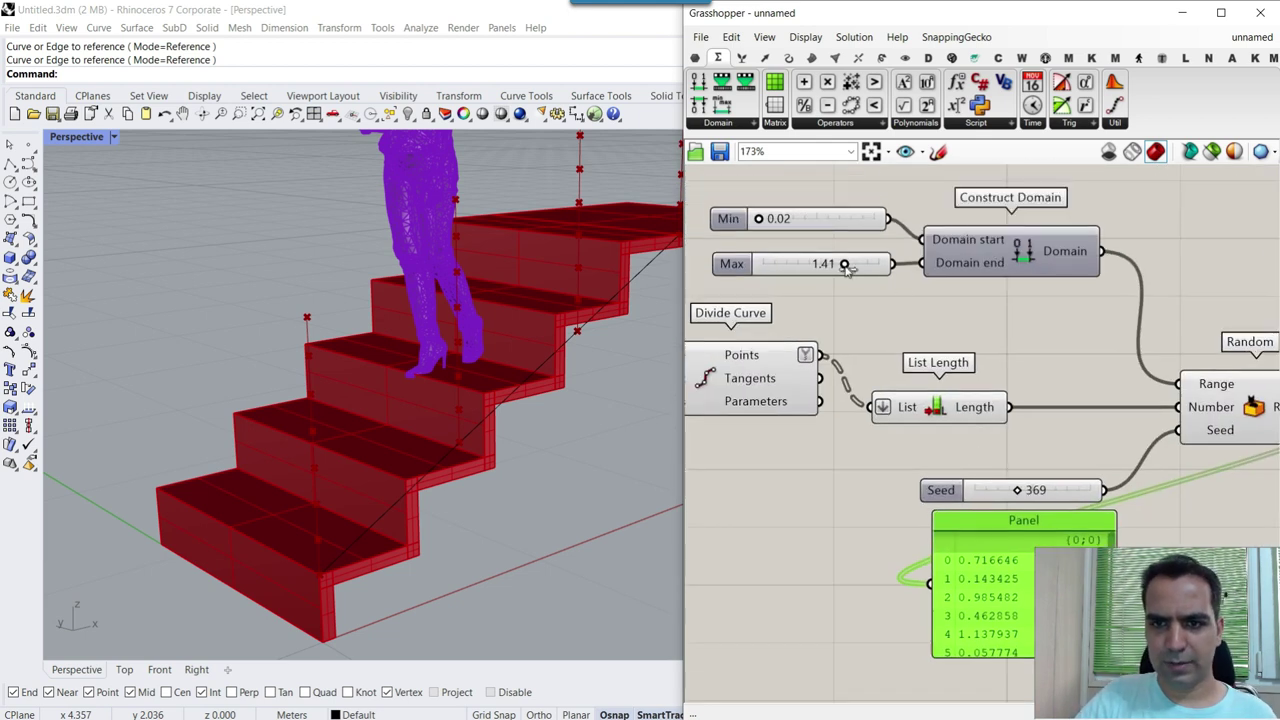
scroll(845, 268, "up", 2)
scroll(816, 302, "down", 5)
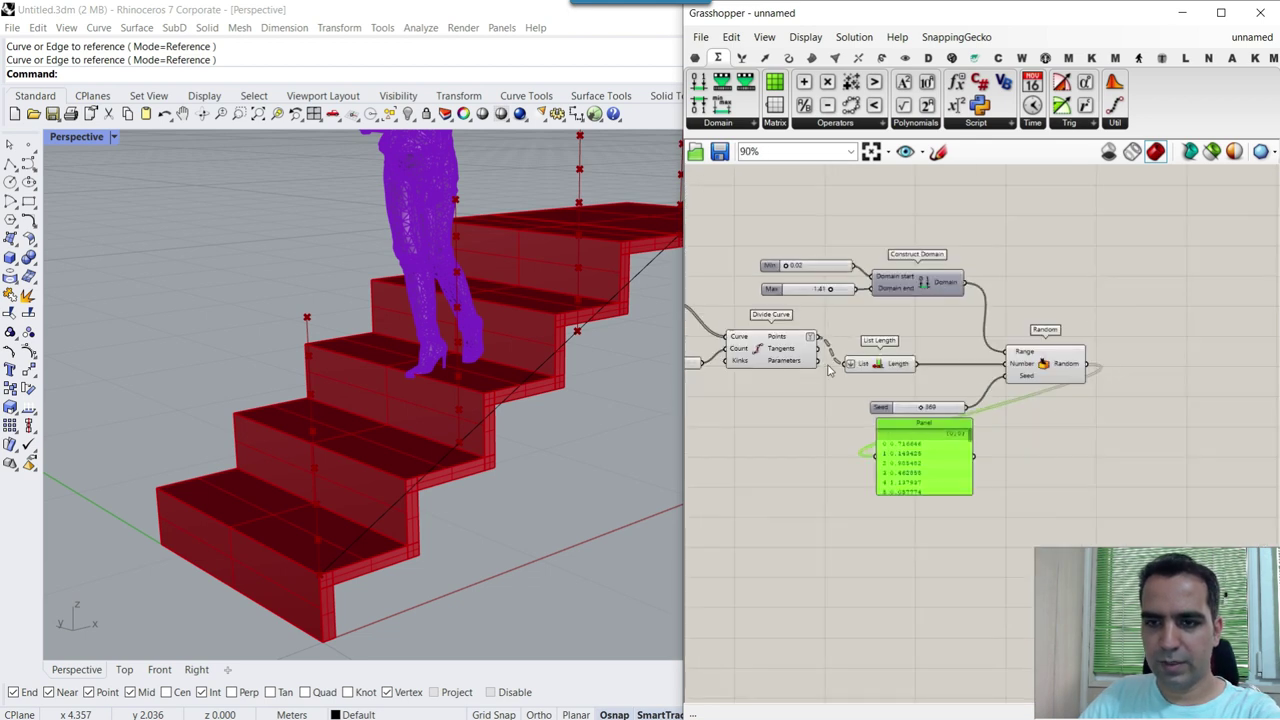
key("Delete")
- Move the Min, Max and Seed sliders, Construct Domain, List Length and Random together to lower on the canvas
scroll(960, 430, "down", 4)
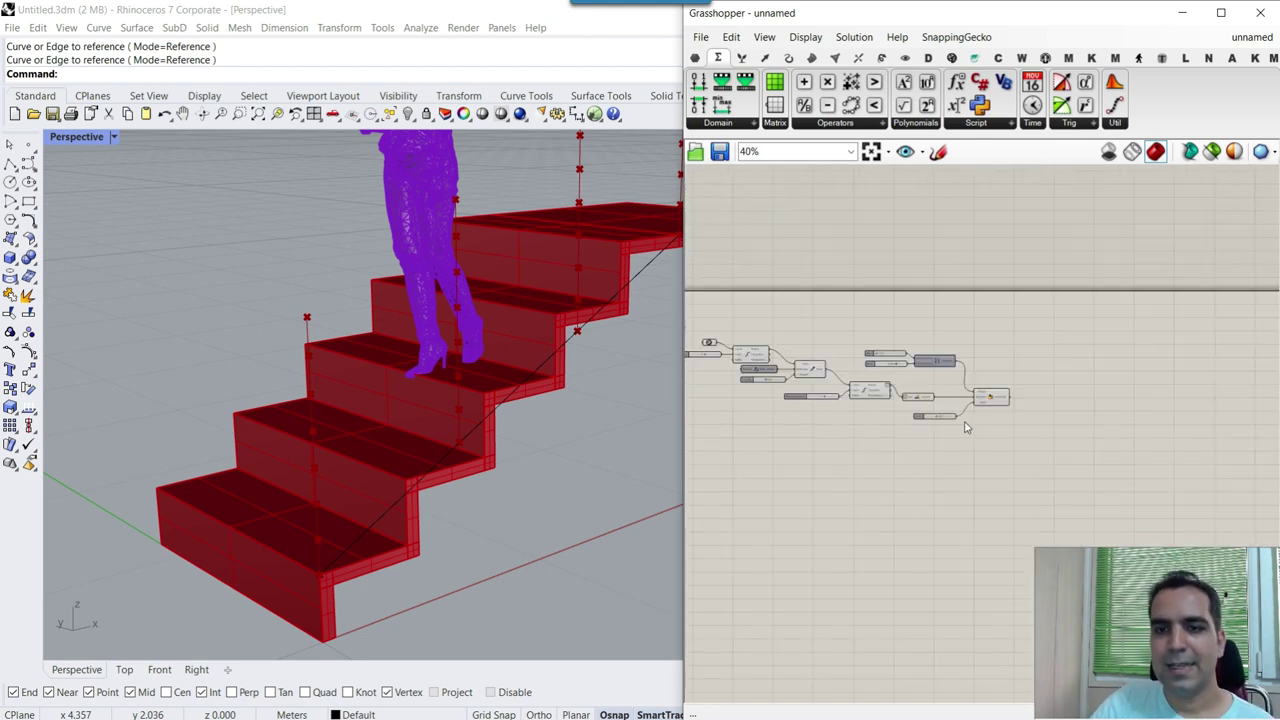
scroll(1010, 391, "up", 3)
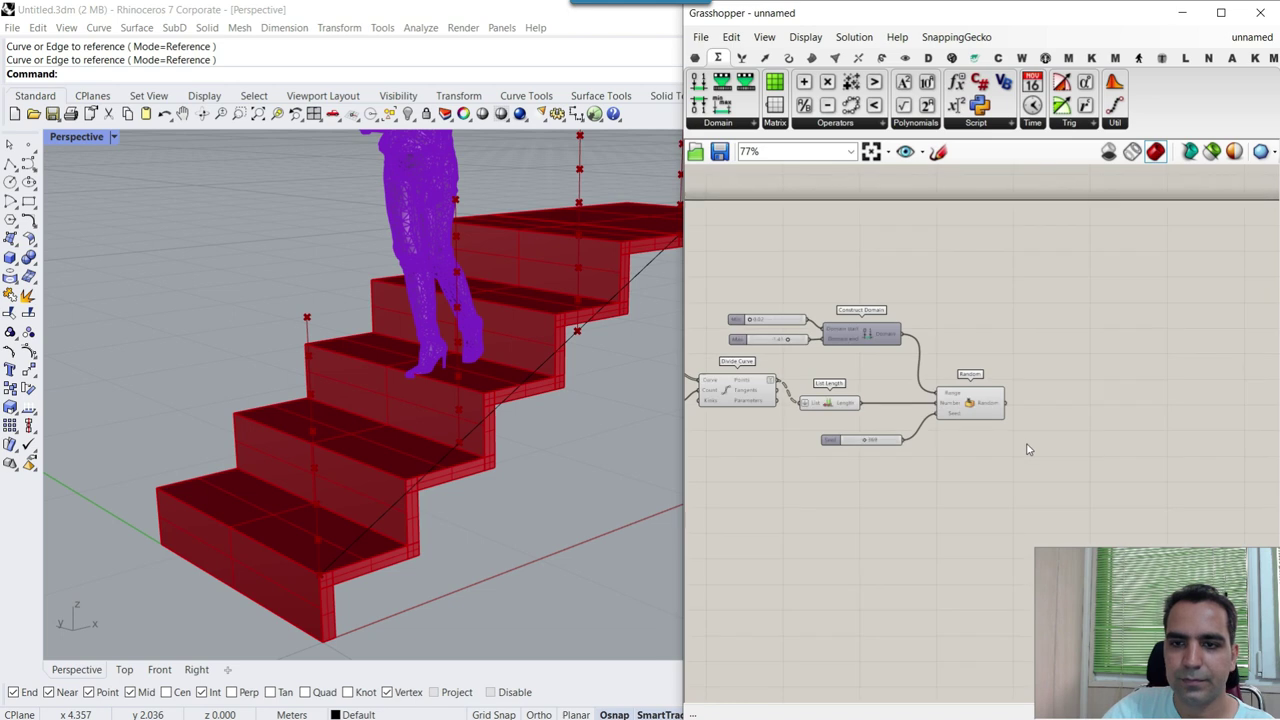
left_click_drag(1114, 408, 899, 255)
left_click_drag(968, 286, 1002, 413)
left_click(935, 370)
- Add a Point parameter beside Divide Curve and connect the Points output to it
scroll(868, 335, "up", 1)
scroll(868, 336, "up", 3)
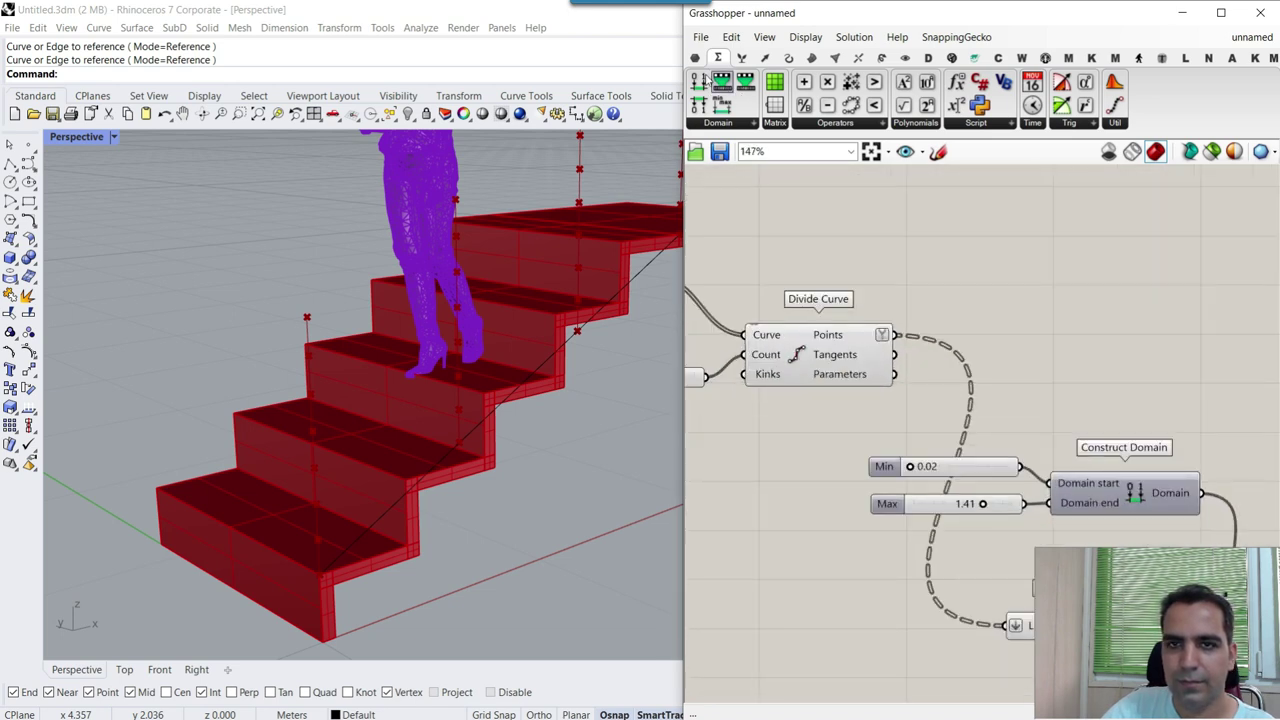
left_click(695, 57)
left_click(698, 104)
scroll(871, 256, "up", 3)
left_click(981, 351)
left_click_drag(927, 362, 905, 371)
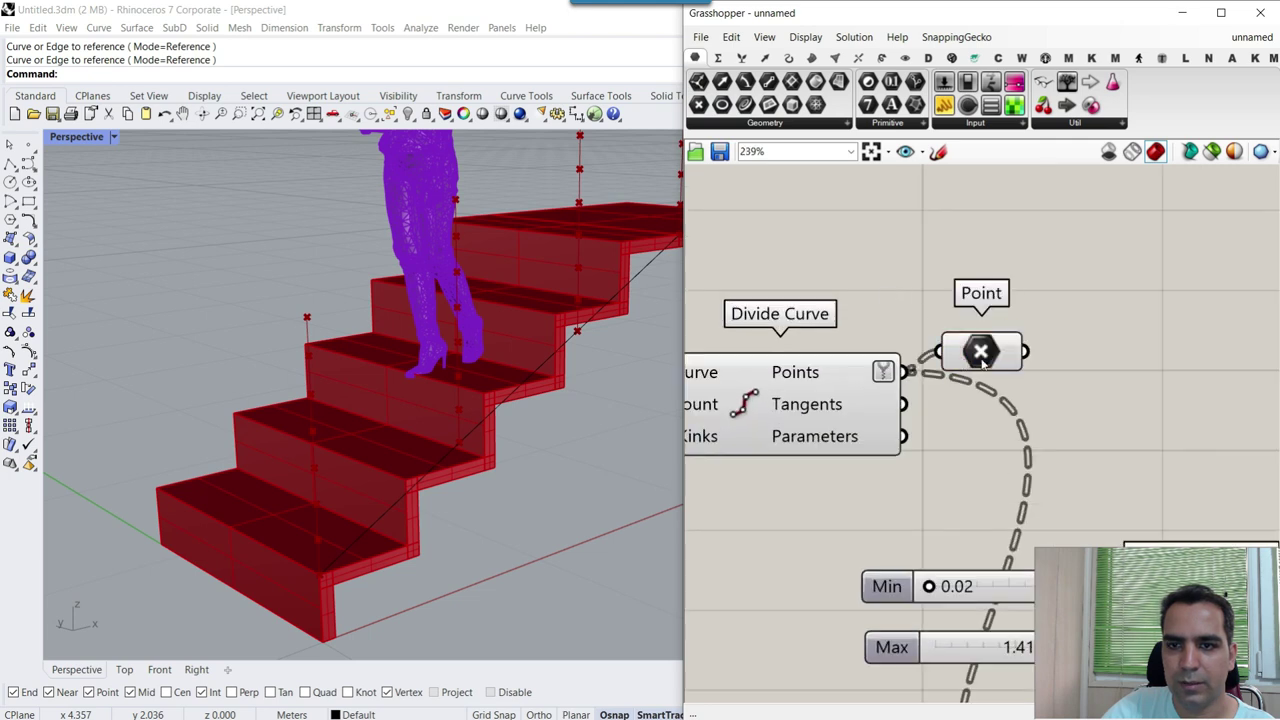
- Move the Point parameter along its wire to a spot beyond the Random component
scroll(764, 228, "down", 3)
left_click_drag(888, 299, 1163, 306)
right_click_drag(1165, 316, 895, 260)
left_click_drag(900, 250, 1070, 248)
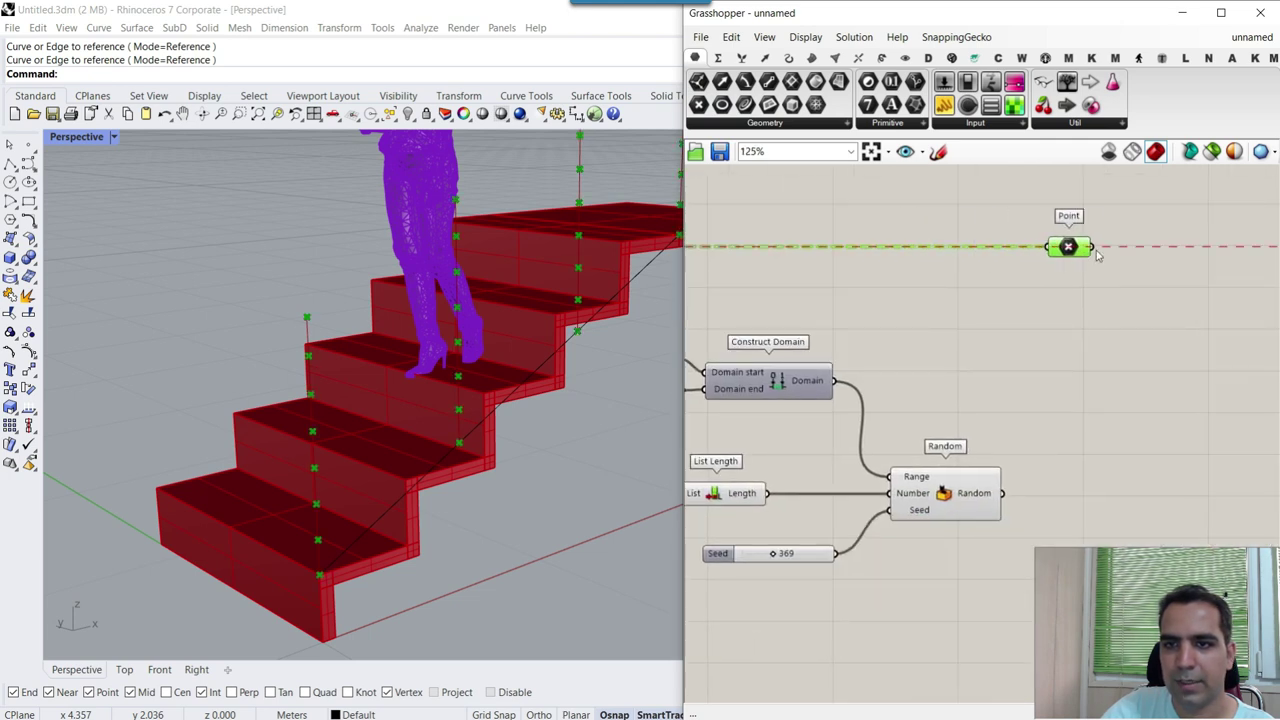
scroll(1067, 250, "up", 2)
right_click_drag(1087, 256, 899, 244)
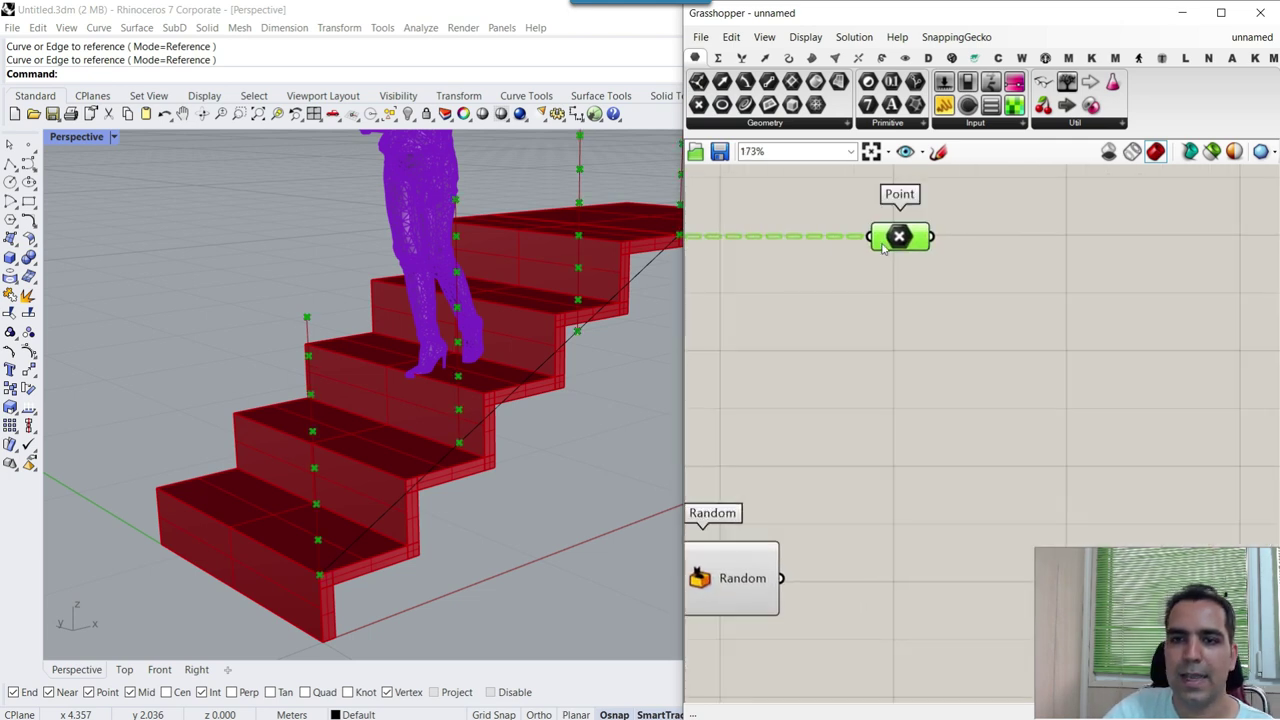
left_click_drag(899, 244, 801, 262)
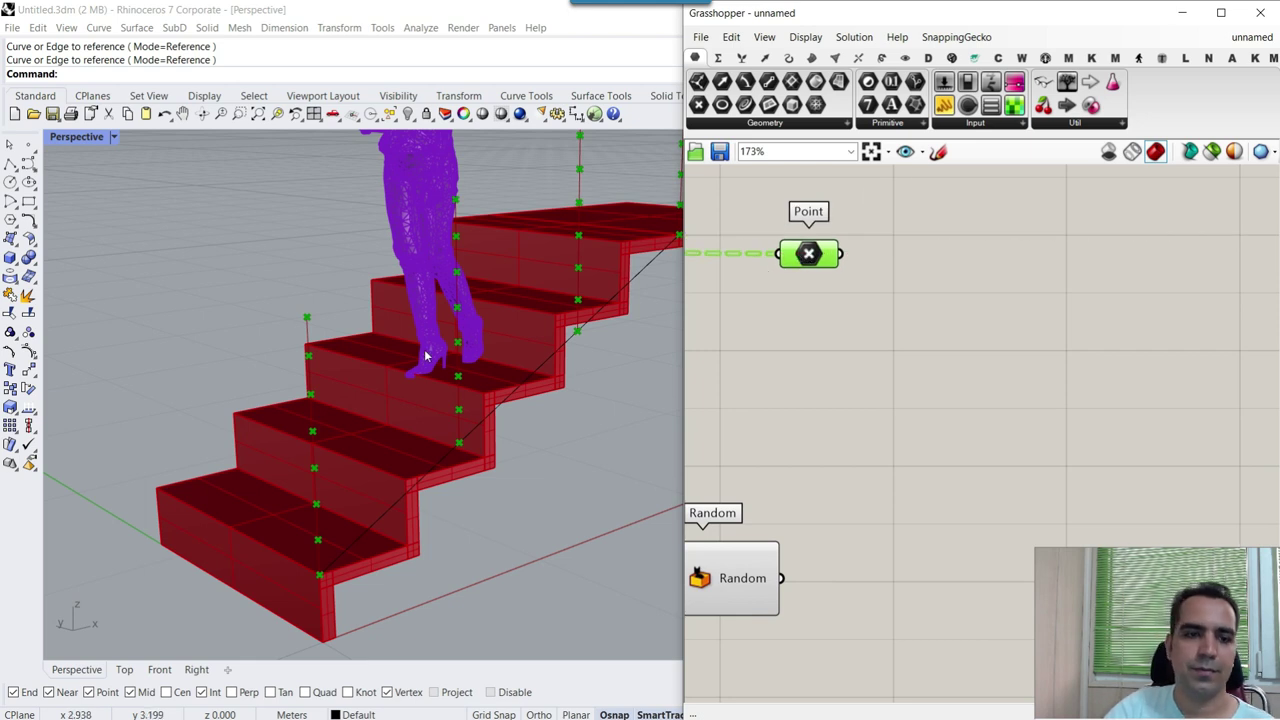
- Add a Move component and place it next to the Point parameter
scroll(492, 456, "down", 5)
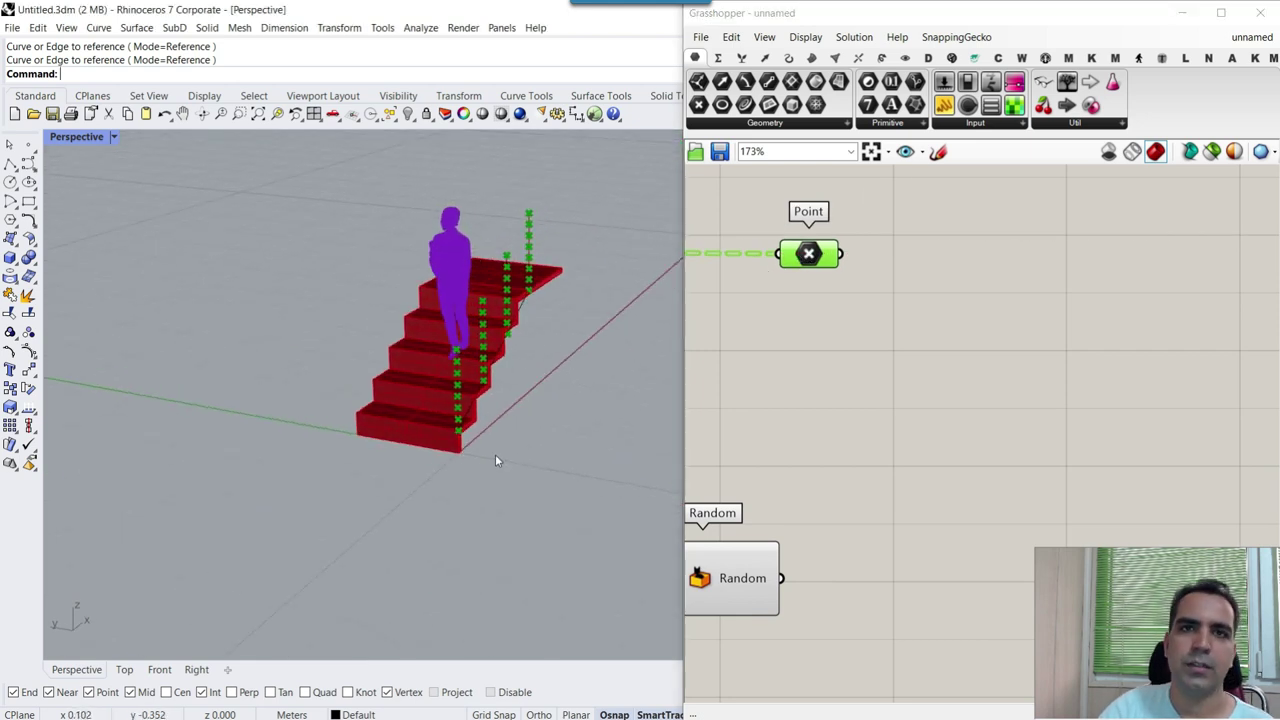
scroll(895, 345, "up", 2)
left_click(942, 376)
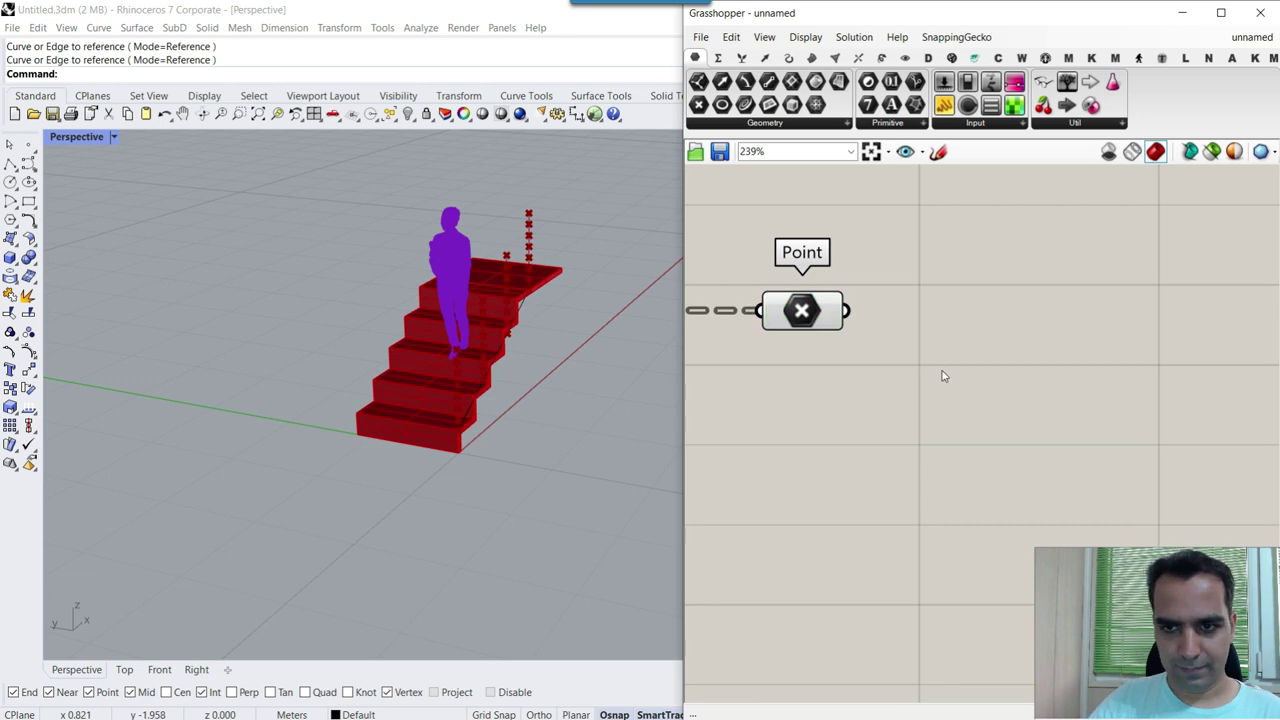
double_click(942, 376)
type("move")
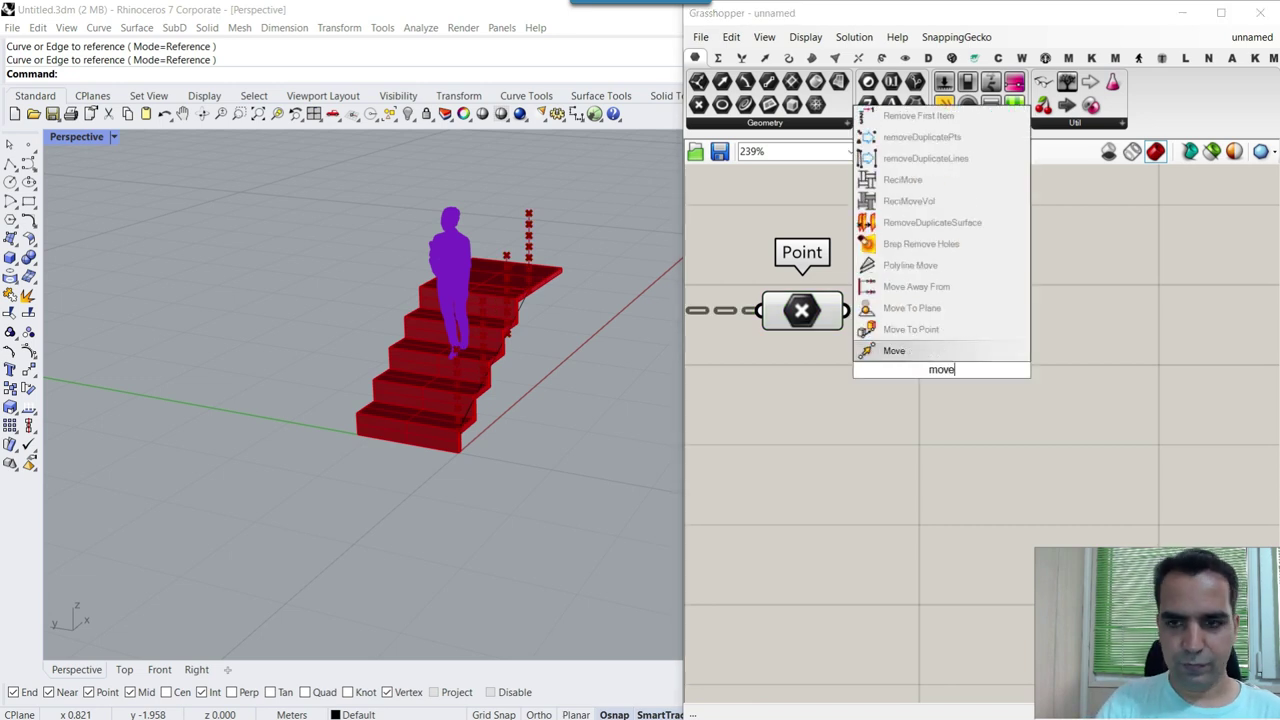
key("Return")
left_click_drag(940, 372, 1020, 335)
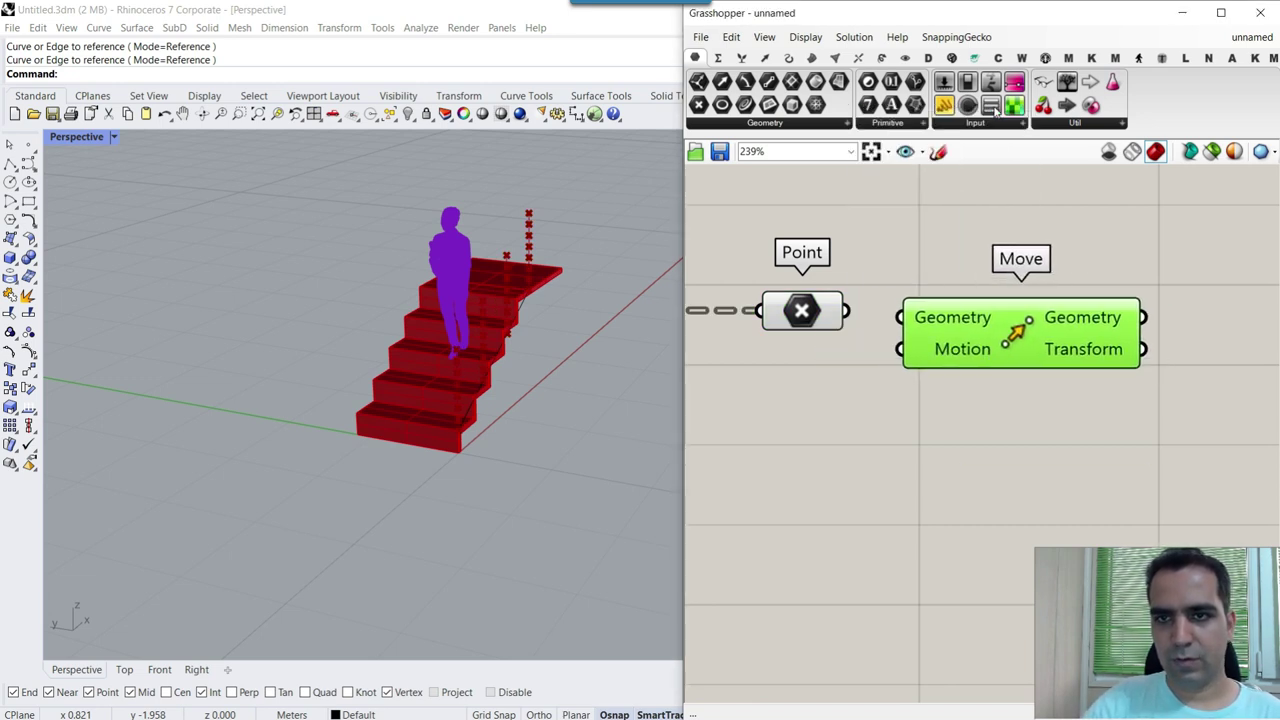
left_click(882, 59)
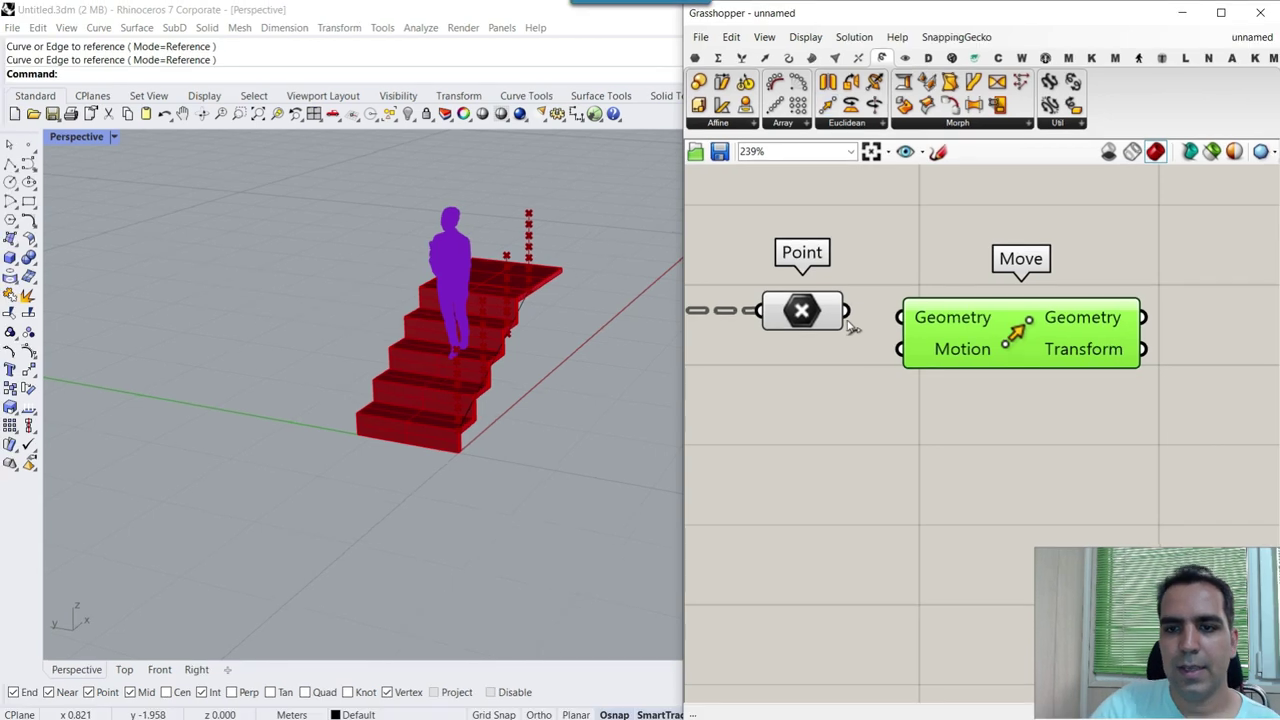
- Connect the Point parameter to Move's Geometry input, then add a Unit Y vector and connect it to Motion
left_click_drag(848, 322, 901, 318)
double_click(870, 420)
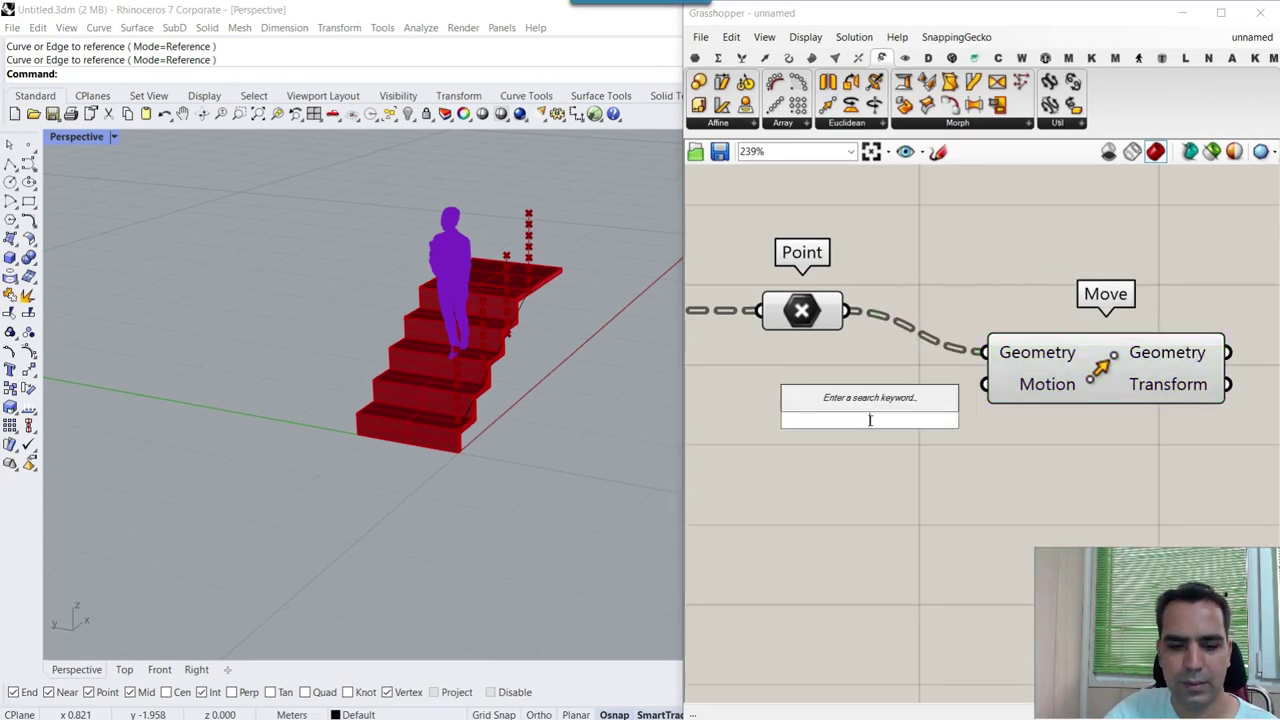
type("y")
left_click(855, 402)
left_click_drag(978, 422, 988, 385)
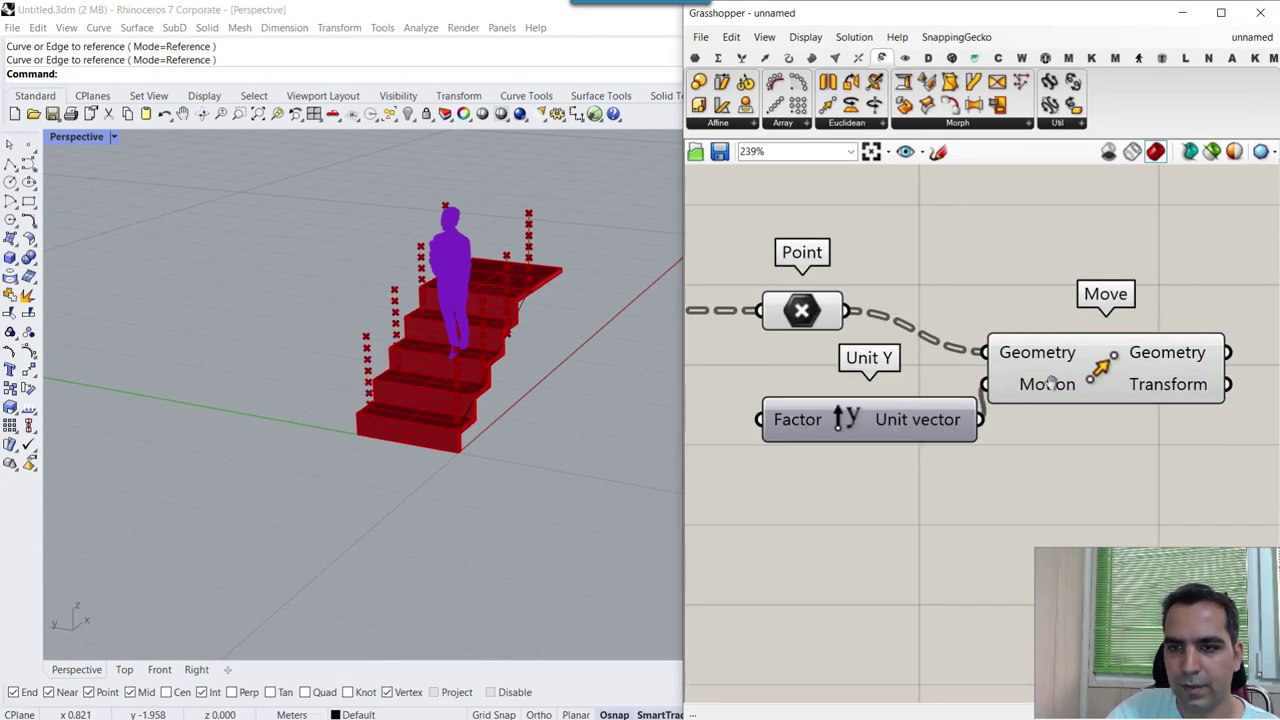
- Align the Move component with the Point parameter and place Unit Y just below the wire between them
right_click_drag(1051, 382, 1015, 365)
left_click_drag(1012, 362, 1114, 320)
left_click_drag(862, 392, 957, 375)
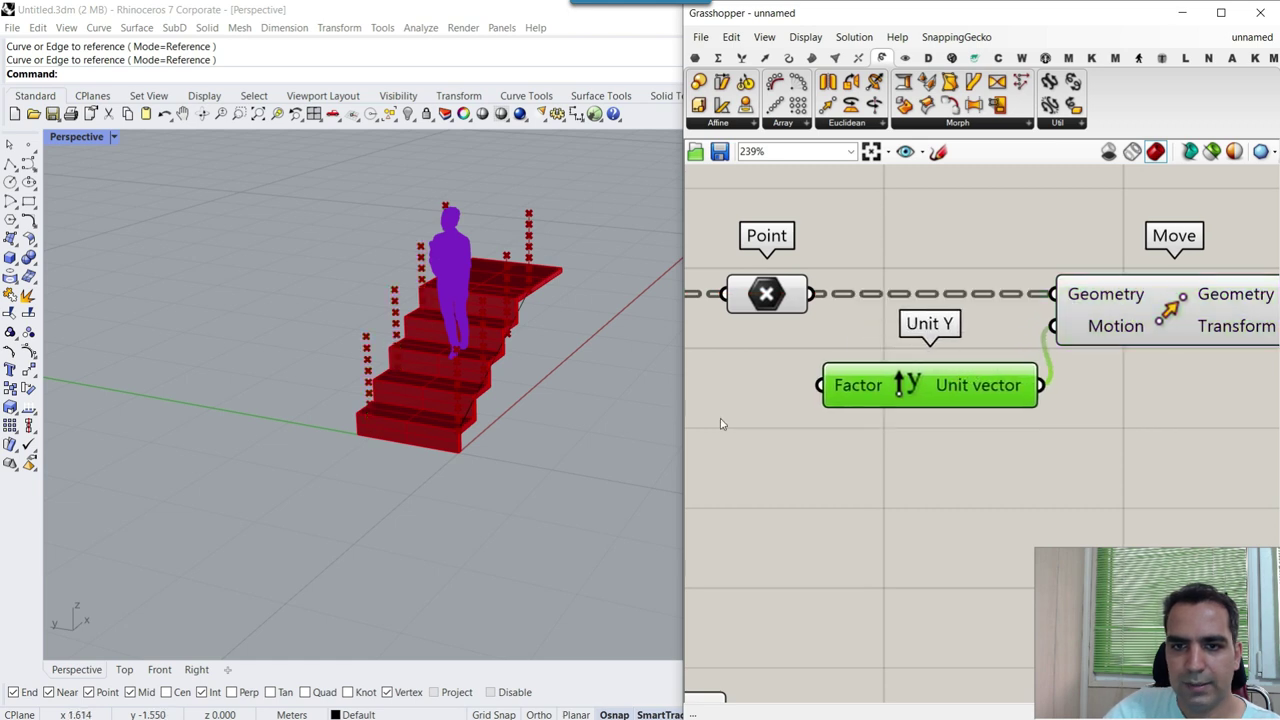
scroll(277, 412, "up", 3)
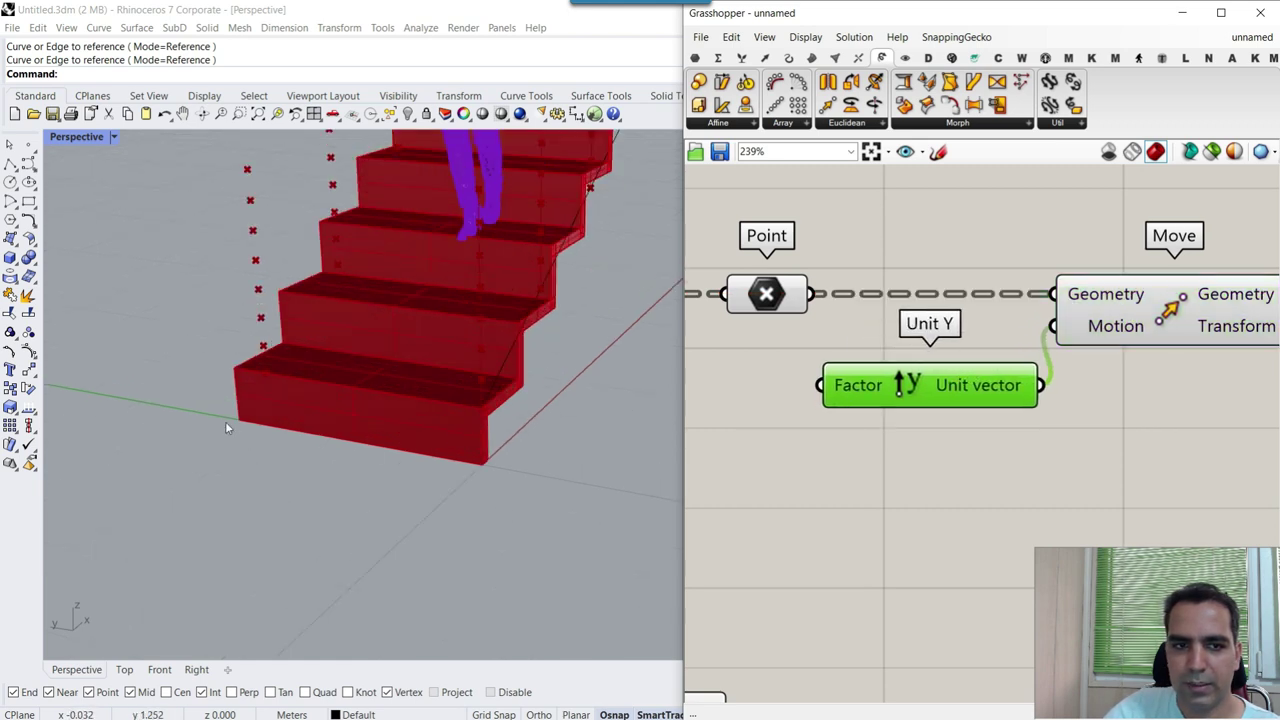
key("ctrl+2")
mouse_move(487, 463)
left_mouse_down()
mouse_move(249, 404)
mouse_move(253, 452)
left_mouse_up()
mouse_move(343, 465)
left_mouse_down()
mouse_move(514, 506)
mouse_move(503, 530)
left_mouse_up()
mouse_move(498, 470)
left_mouse_down()
mouse_move(630, 478)
mouse_move(596, 498)
left_mouse_up()
scroll(1050, 375, "up", 3)
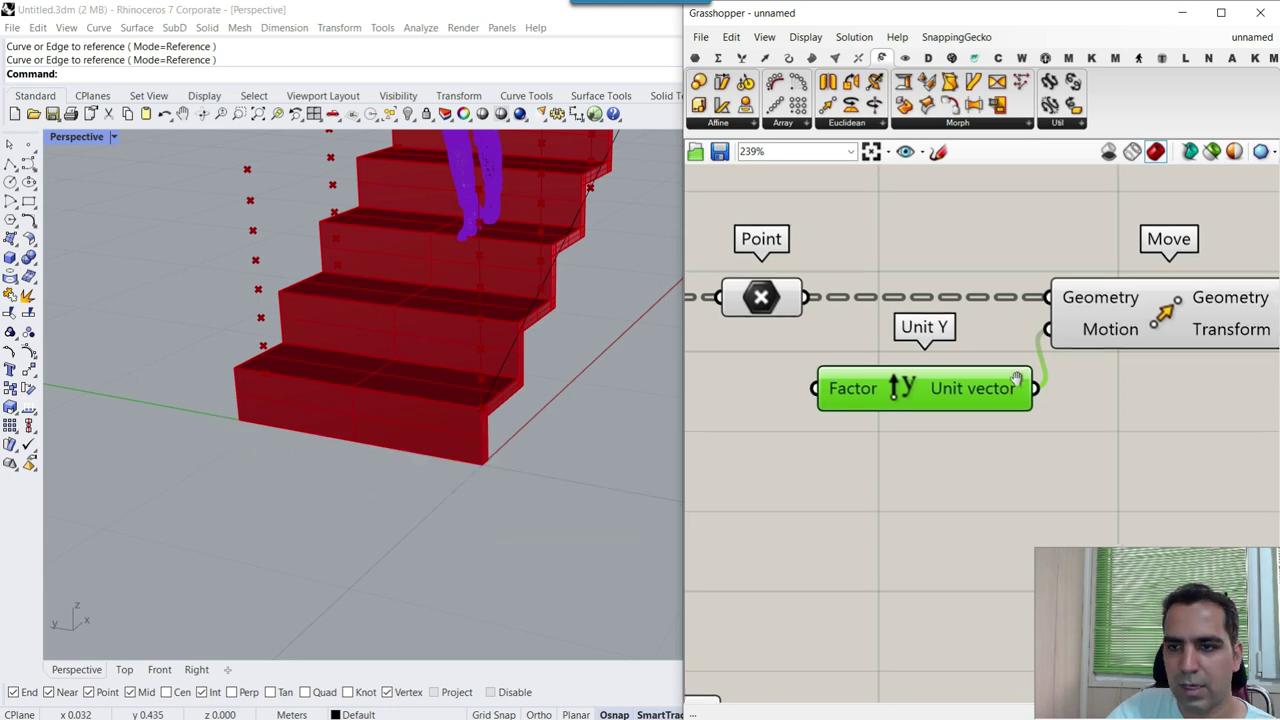
scroll(1022, 342, "down", 3)
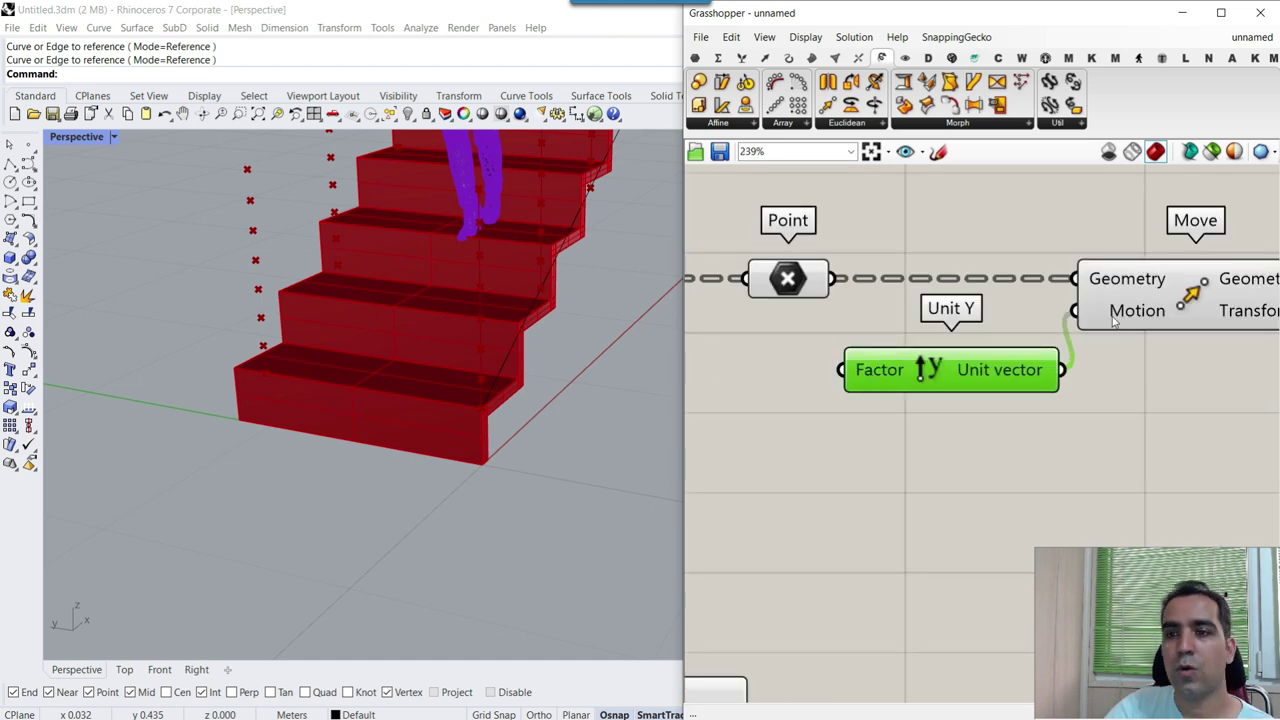
- Set the expression -x on the Factor input of Unit Y and check the moved points beside the stairs
right_click(890, 369)
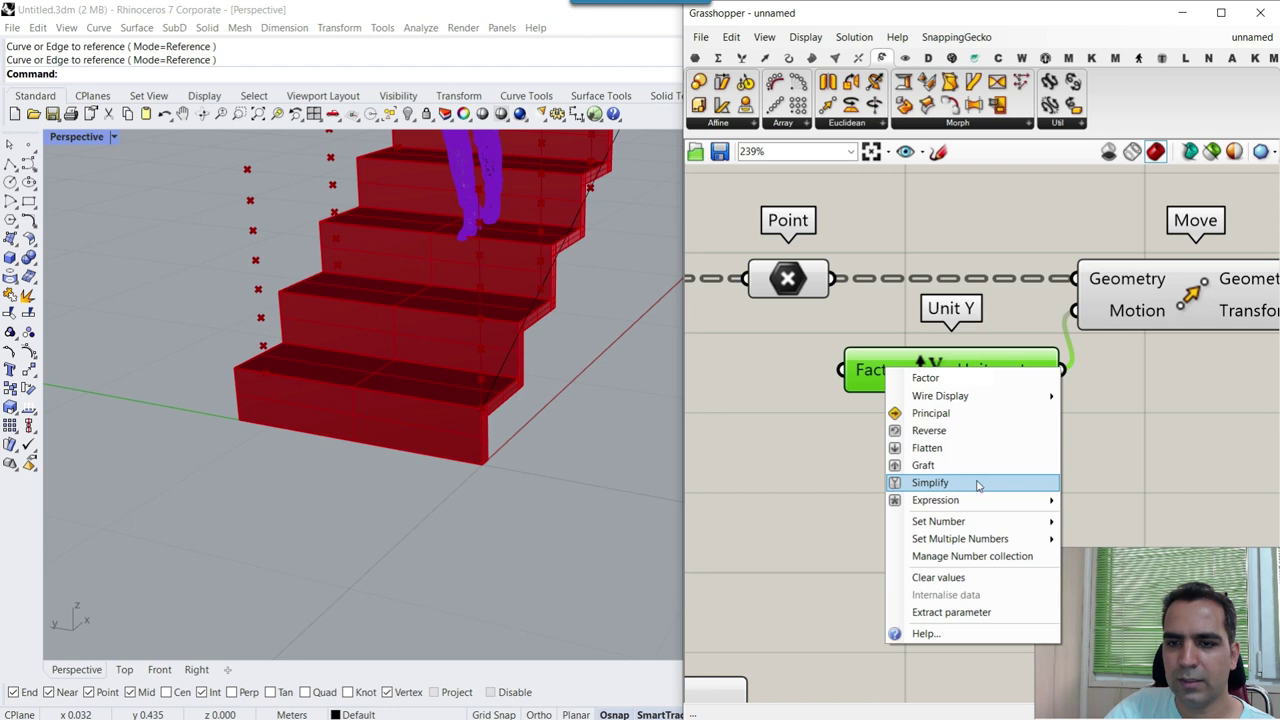
mouse_move(986, 500)
left_click(1116, 516)
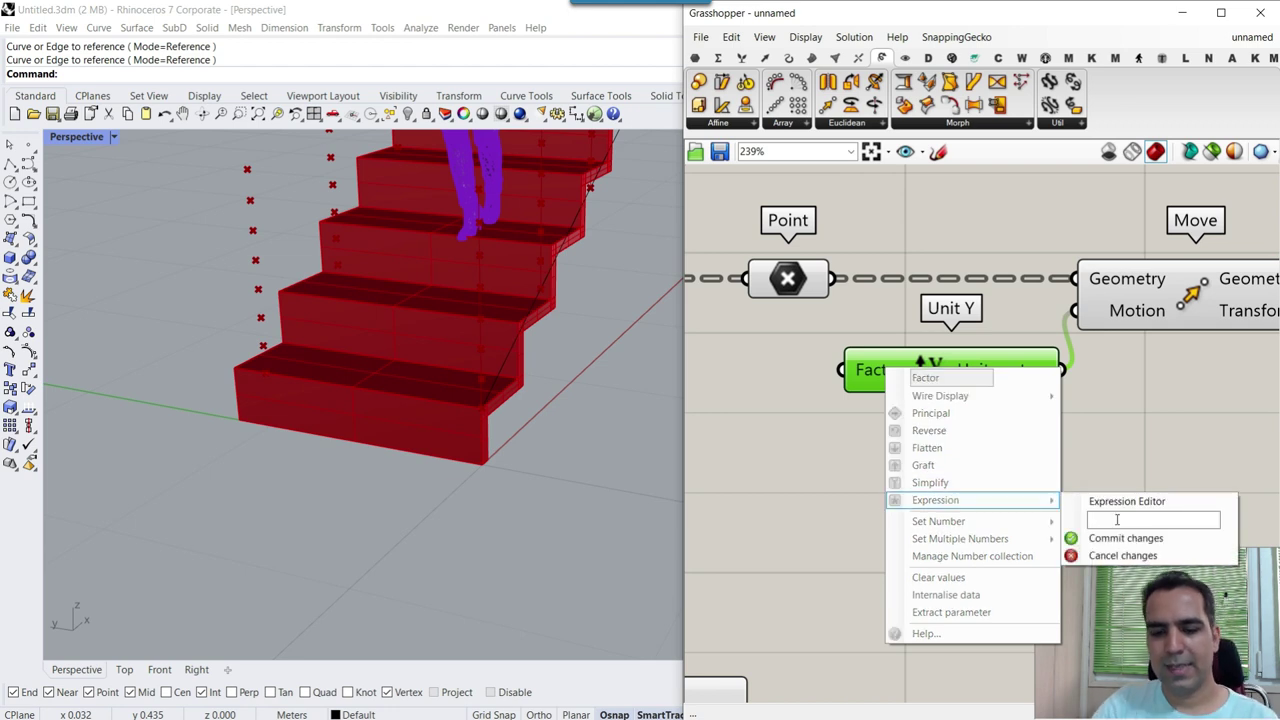
type("-x")
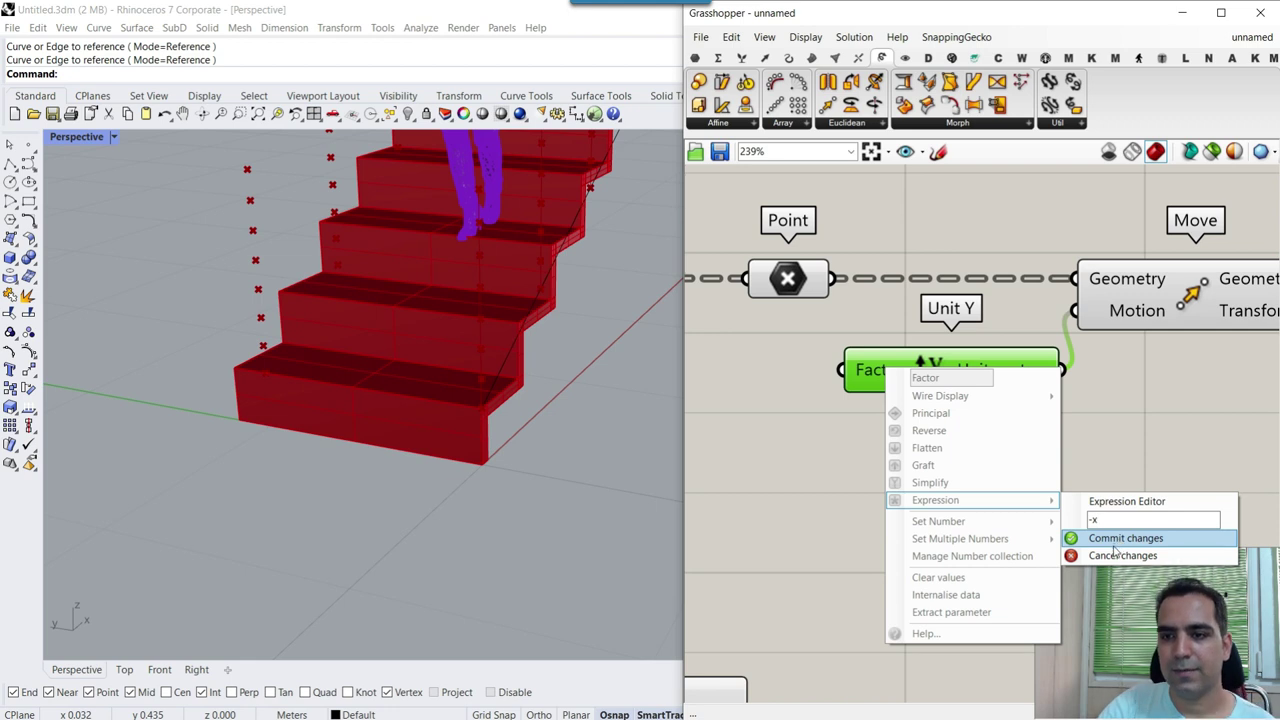
left_click(1116, 539)
left_click(1159, 302)
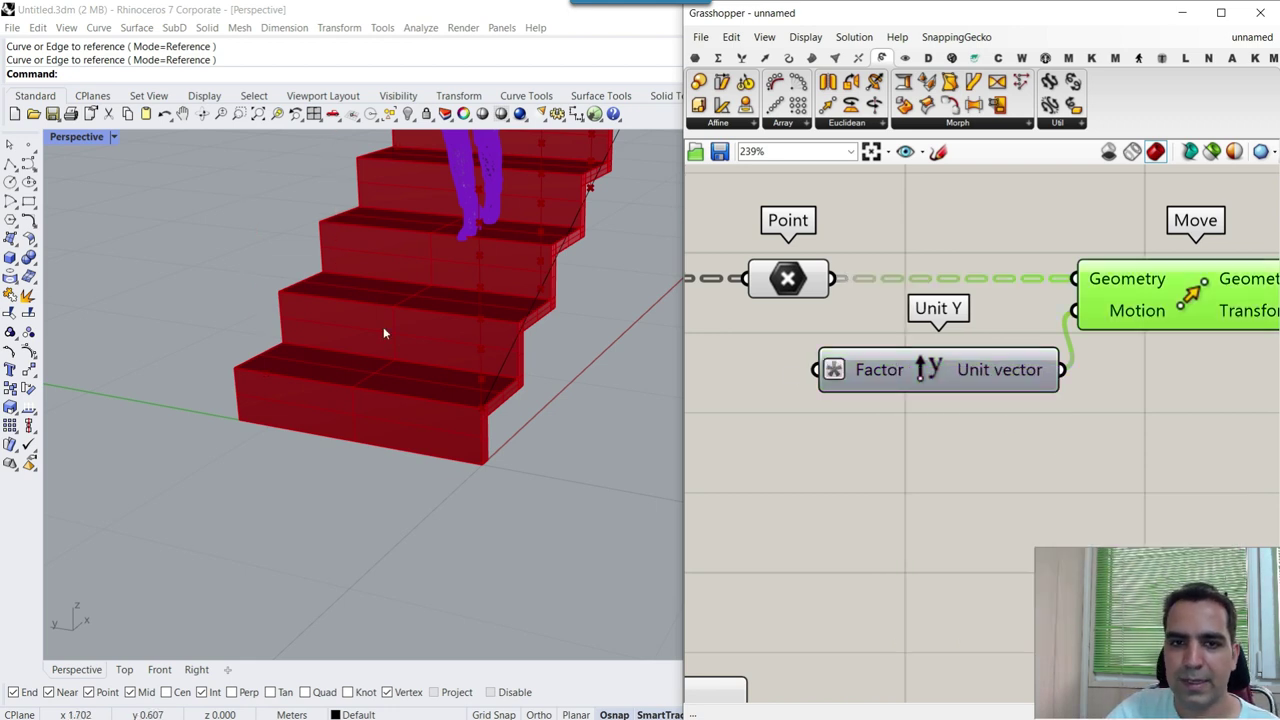
scroll(383, 326, "down", 3)
right_click_drag(440, 342, 520, 340)
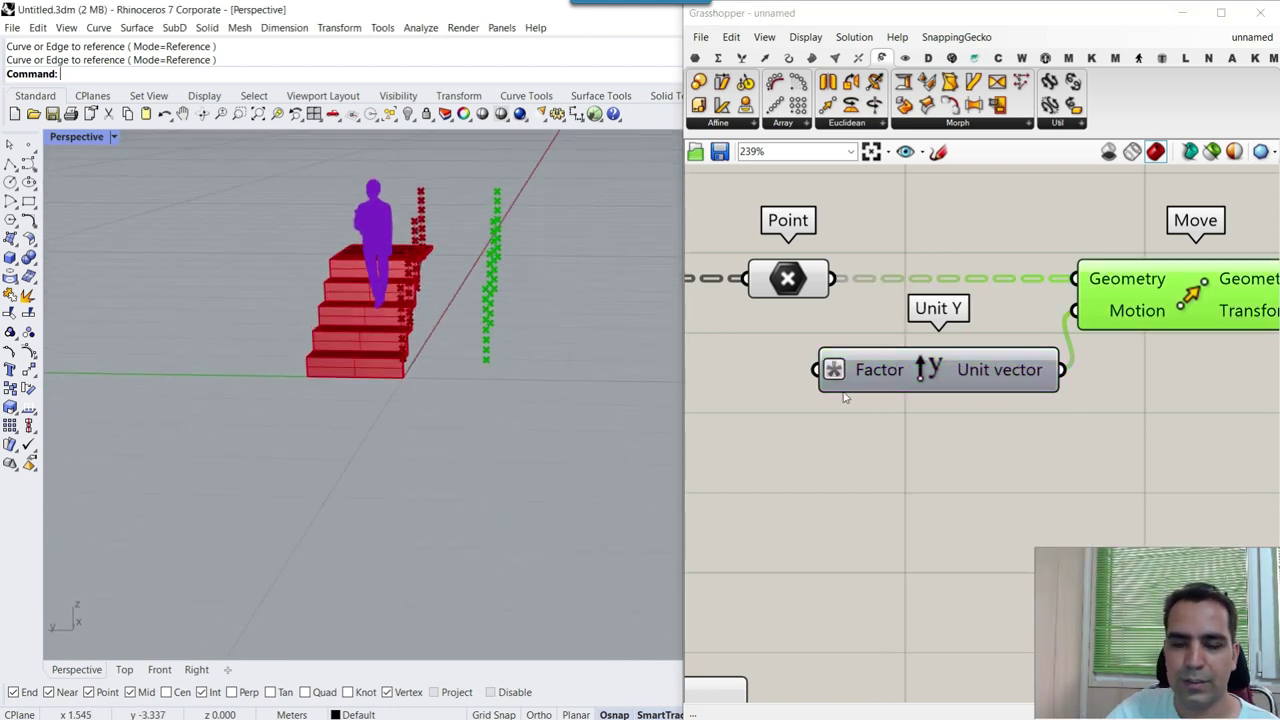
- Connect the Random output to the Factor input of Unit Y
scroll(991, 400, "down", 5)
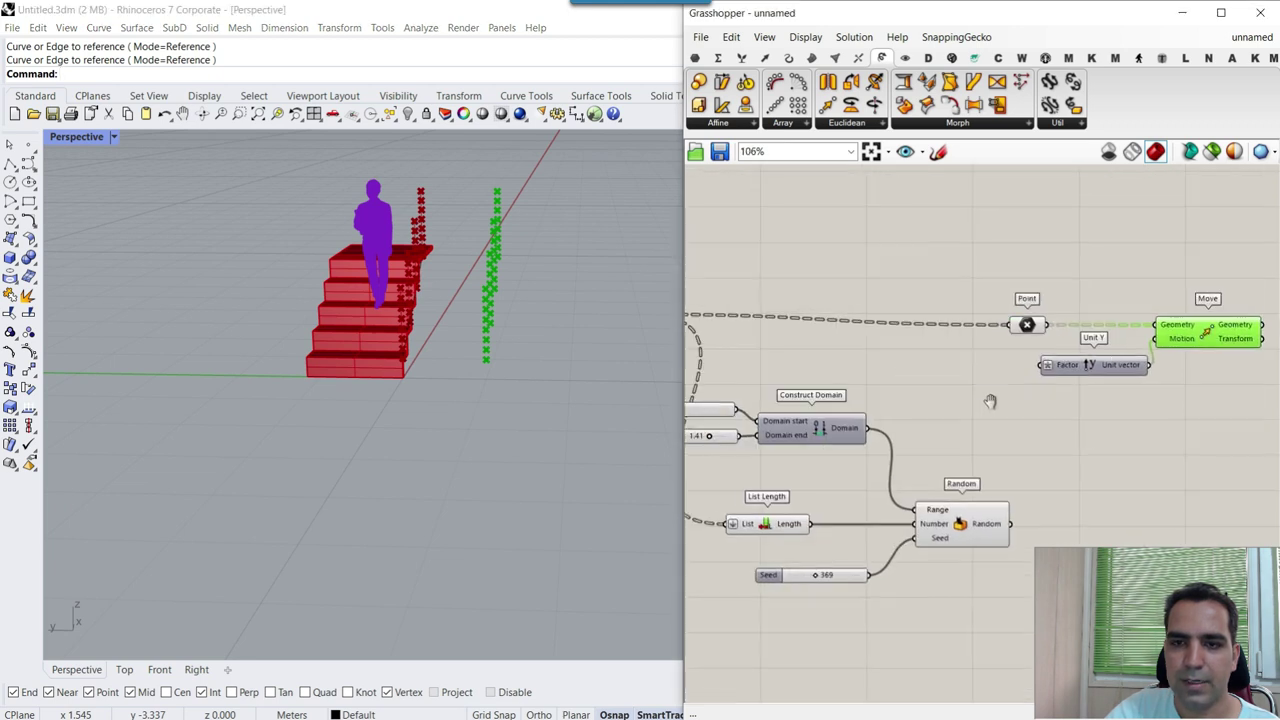
left_click_drag(1004, 522, 1037, 364)
right_click_drag(440, 300, 453, 348)
scroll(453, 287, "up", 7)
- Lower the Max slider feeding the end of Construct Domain to reduce the random offset range
right_click_drag(730, 340, 1131, 336)
scroll(970, 422, "up", 5)
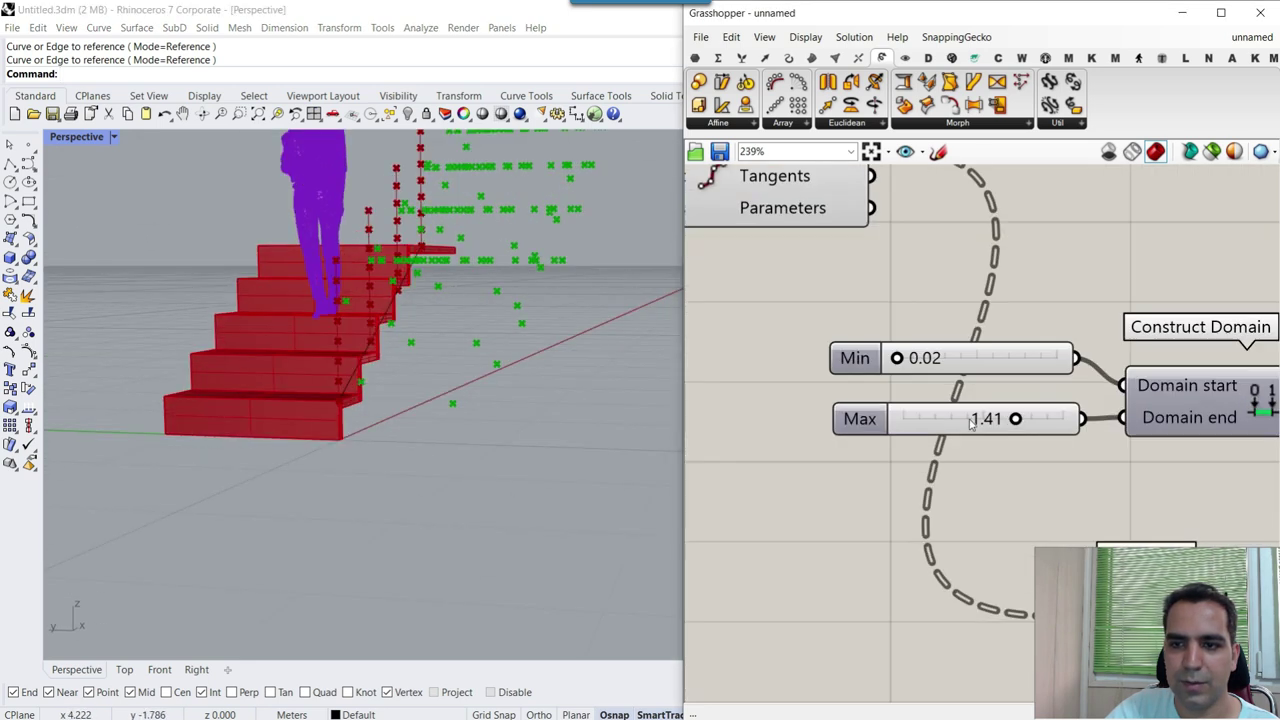
left_click_drag(1017, 420, 940, 421)
- Disconnect the Random output from the Factor input of Unit Y
scroll(938, 422, "down", 5)
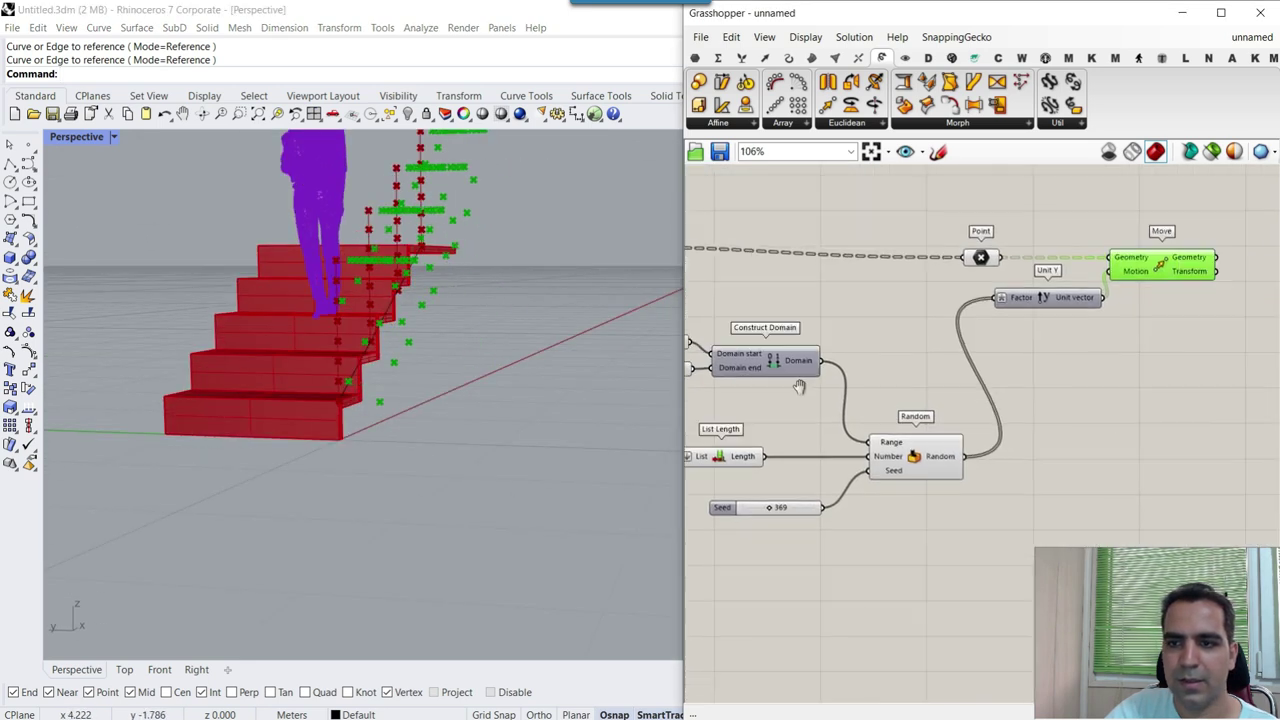
scroll(937, 422, "up", 3)
left_click_drag(860, 662, 910, 404, "ctrl")
- Examine the data structure of the Point parameter and of the Random output
mouse_move(876, 341)
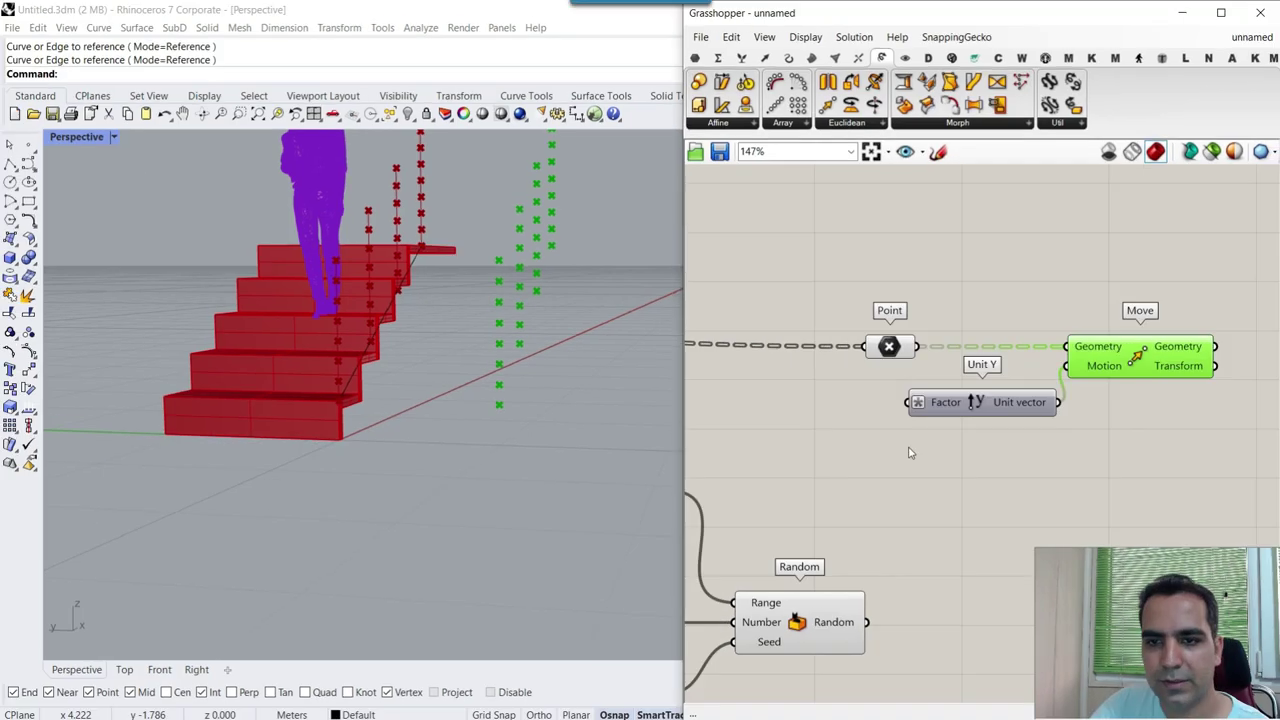
right_click_drag(866, 568, 937, 277)
scroll(937, 277, "down", 1)
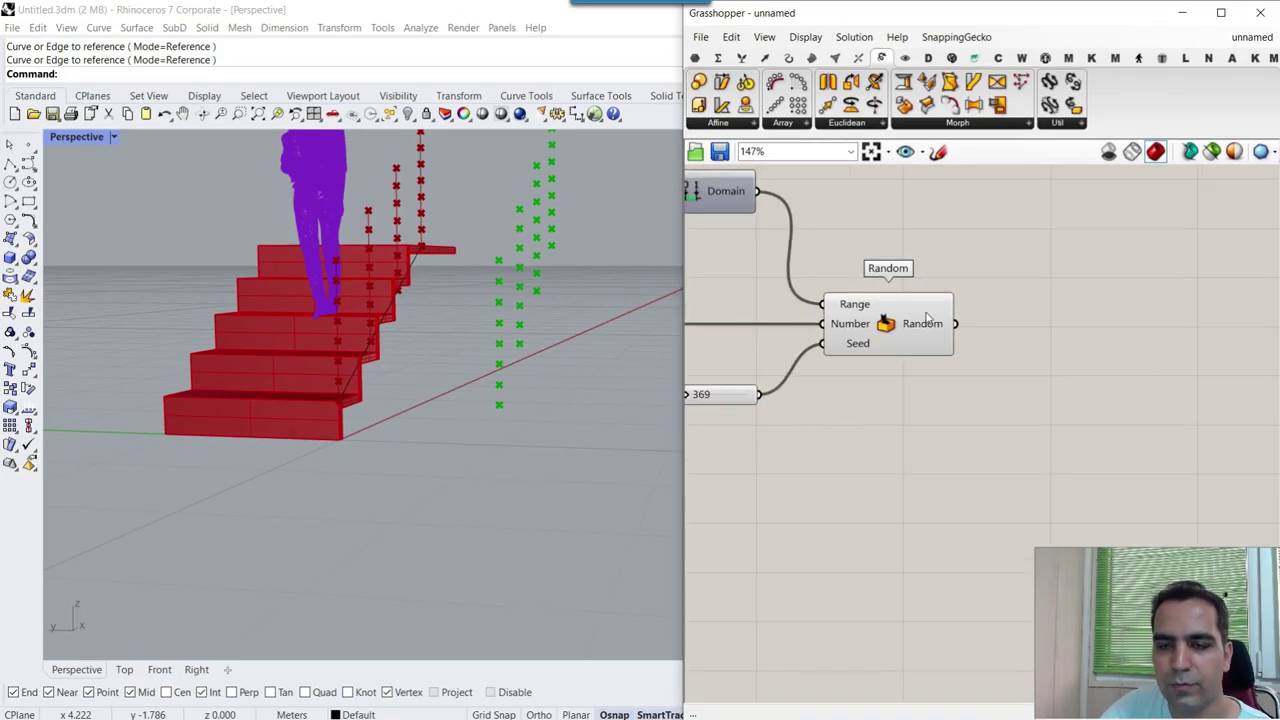
right_click_drag(911, 338, 880, 238)
scroll(880, 238, "up", 2)
scroll(879, 242, "up", 2)
mouse_move(866, 281)
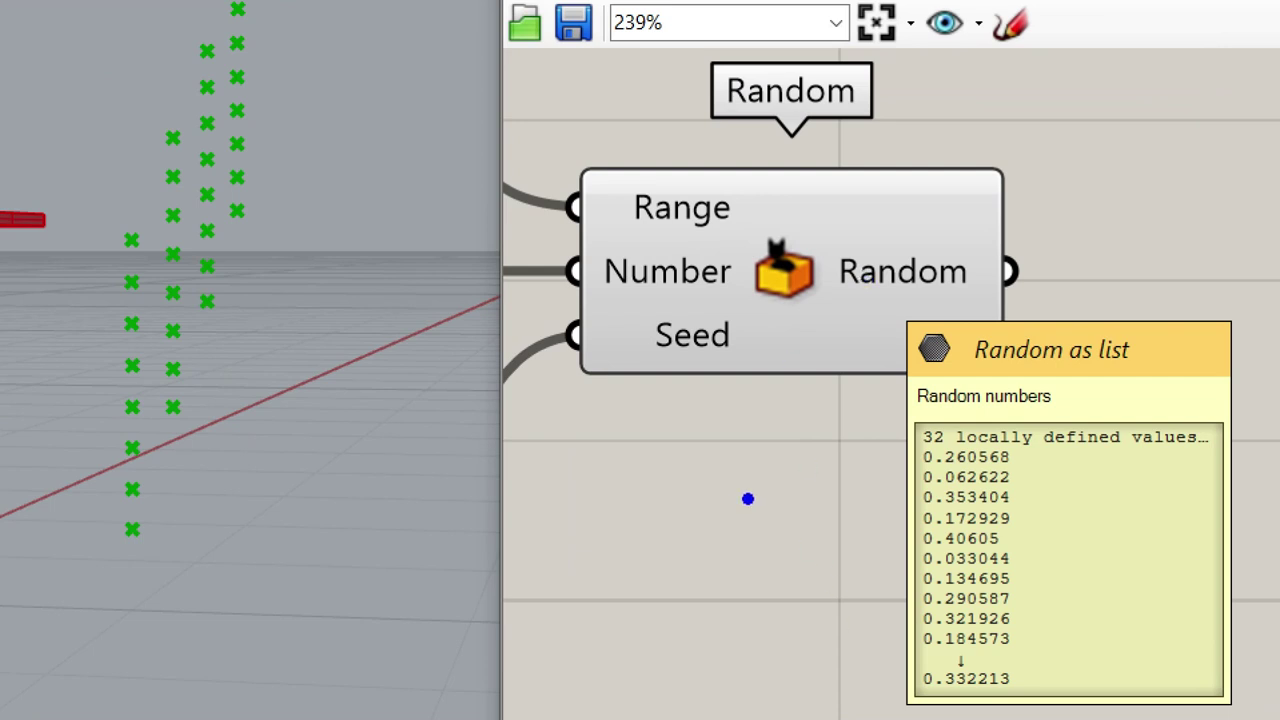
left_click_drag(748, 498, 780, 578)
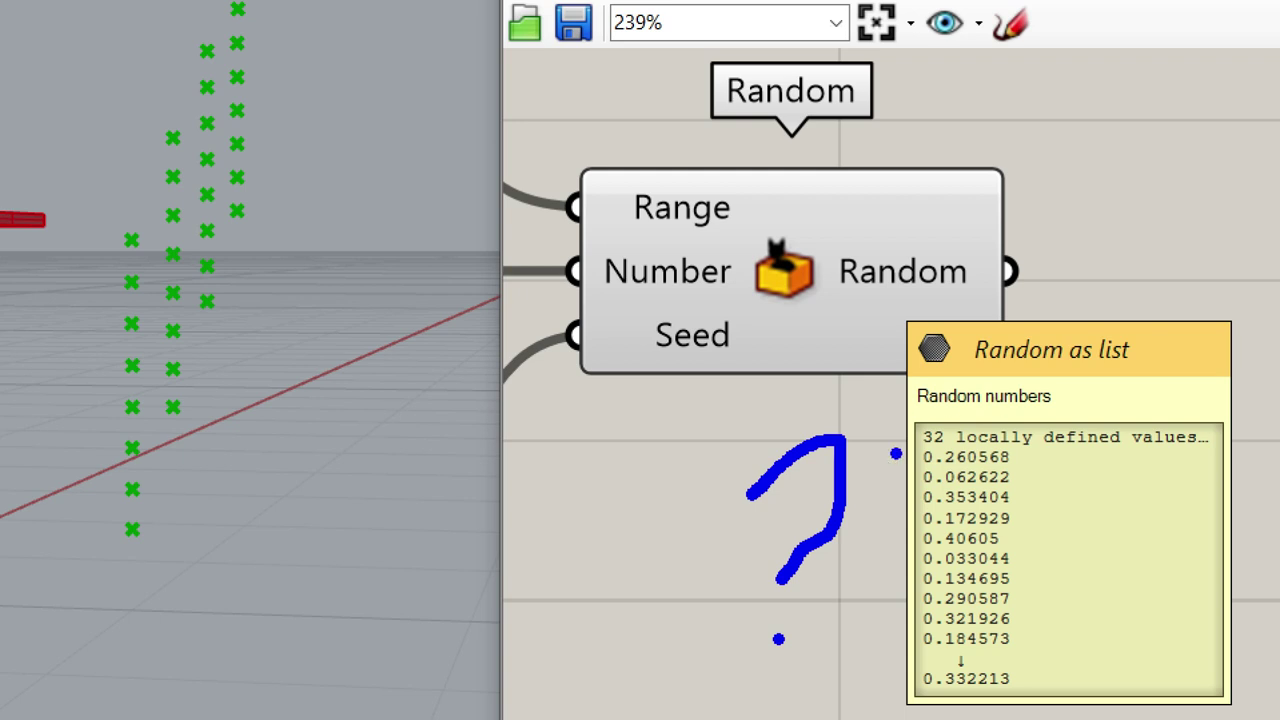
key("ctrl+z")
key("ctrl+z")
mouse_move(905, 494)
left_mouse_down()
mouse_move(717, 496)
mouse_move(746, 516)
left_mouse_up()
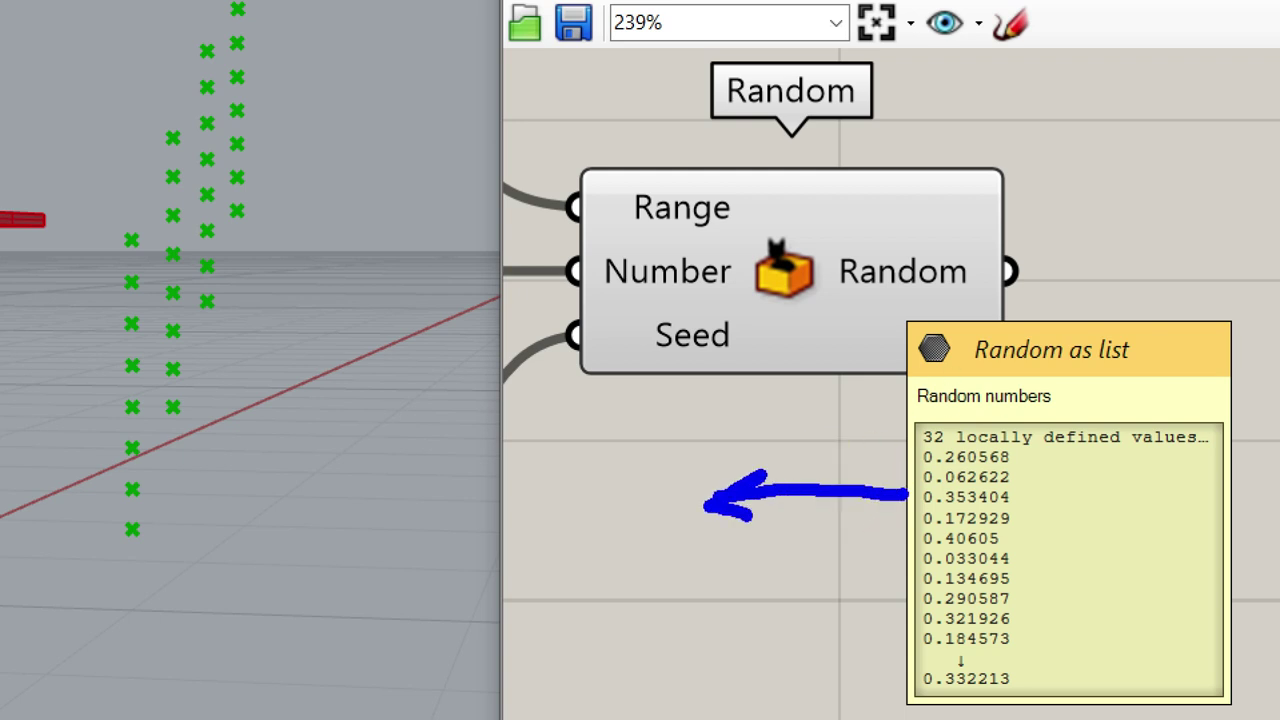
left_click_drag(543, 462, 543, 510)
type("4")
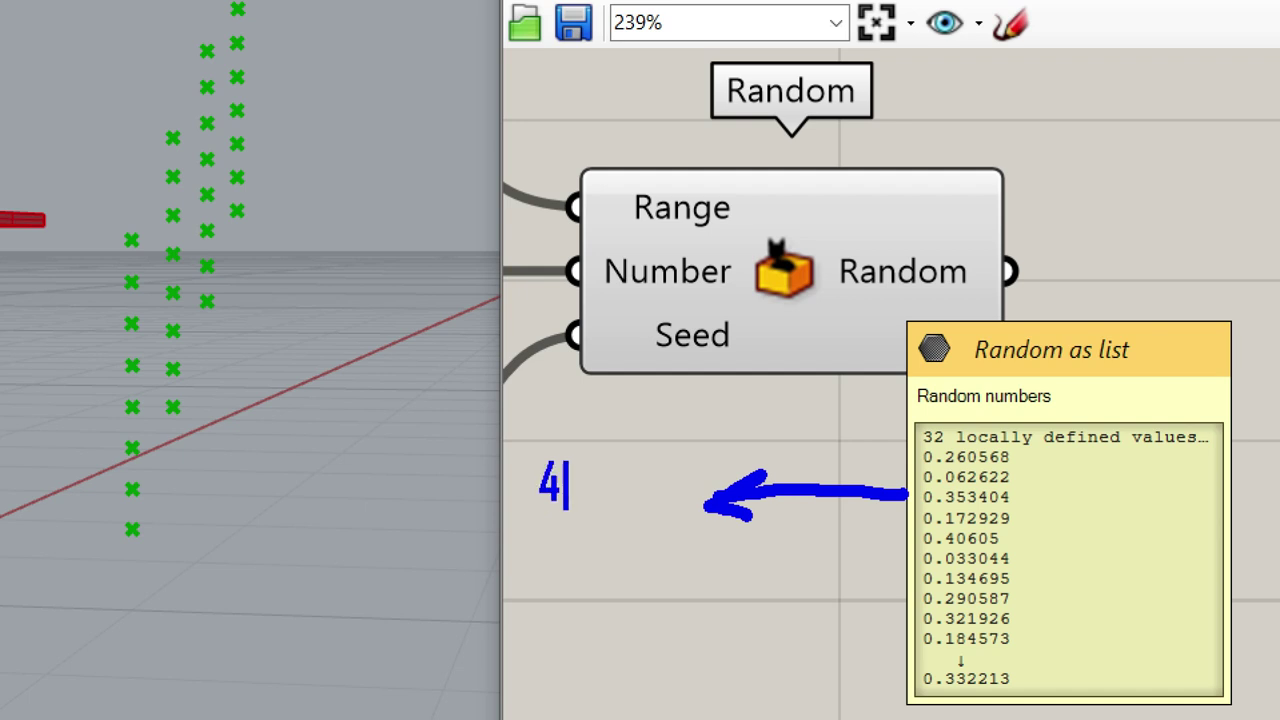
type("*8")
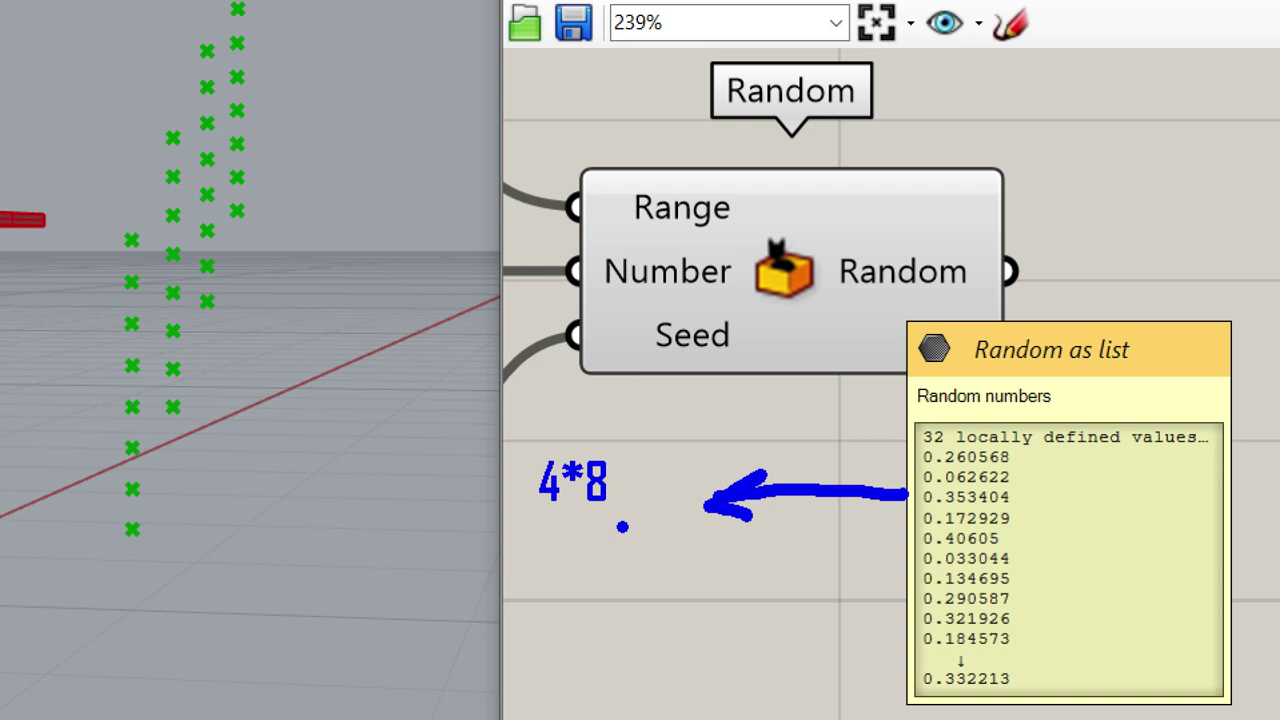
type("t")
type("partitio")
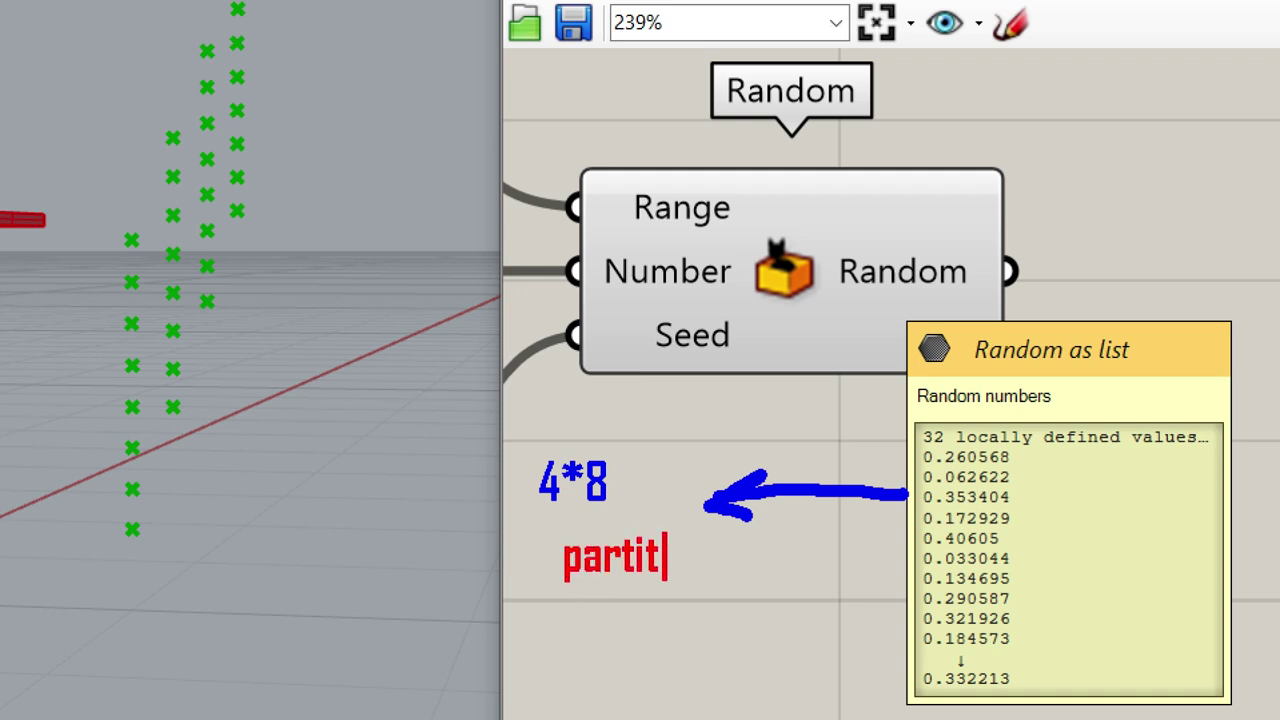
type("n")
key("Return")
key("Escape")
left_click_drag(579, 517, 613, 519)
left_click_drag(1028, 450, 1024, 684)
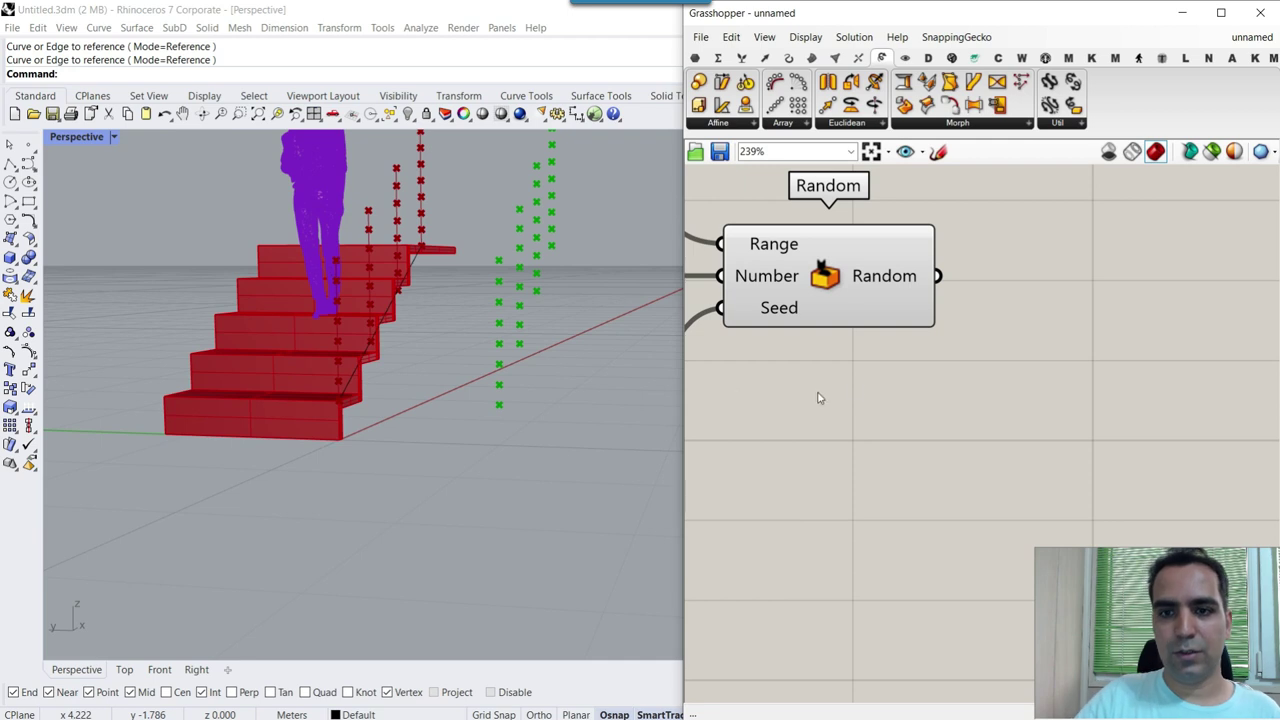
- Add a Partition List component beside Random and connect the Random output to its List input
double_click(1073, 386)
type("parti")
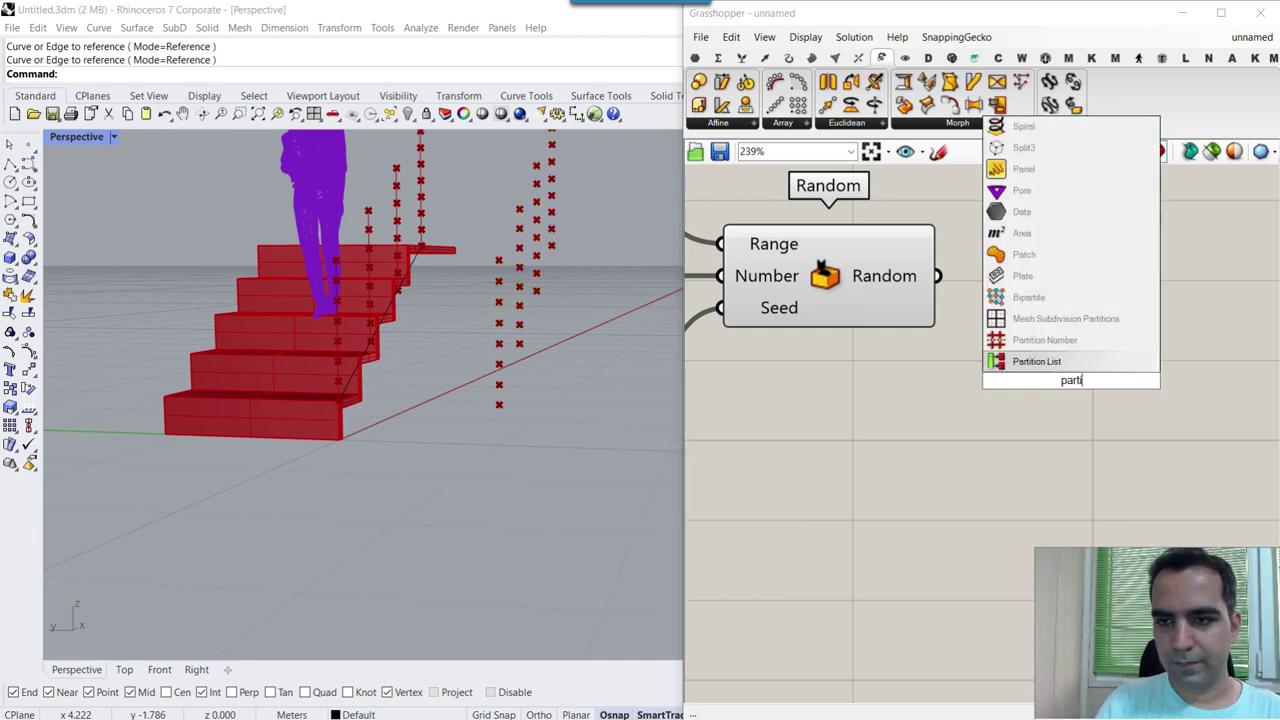
key("Return")
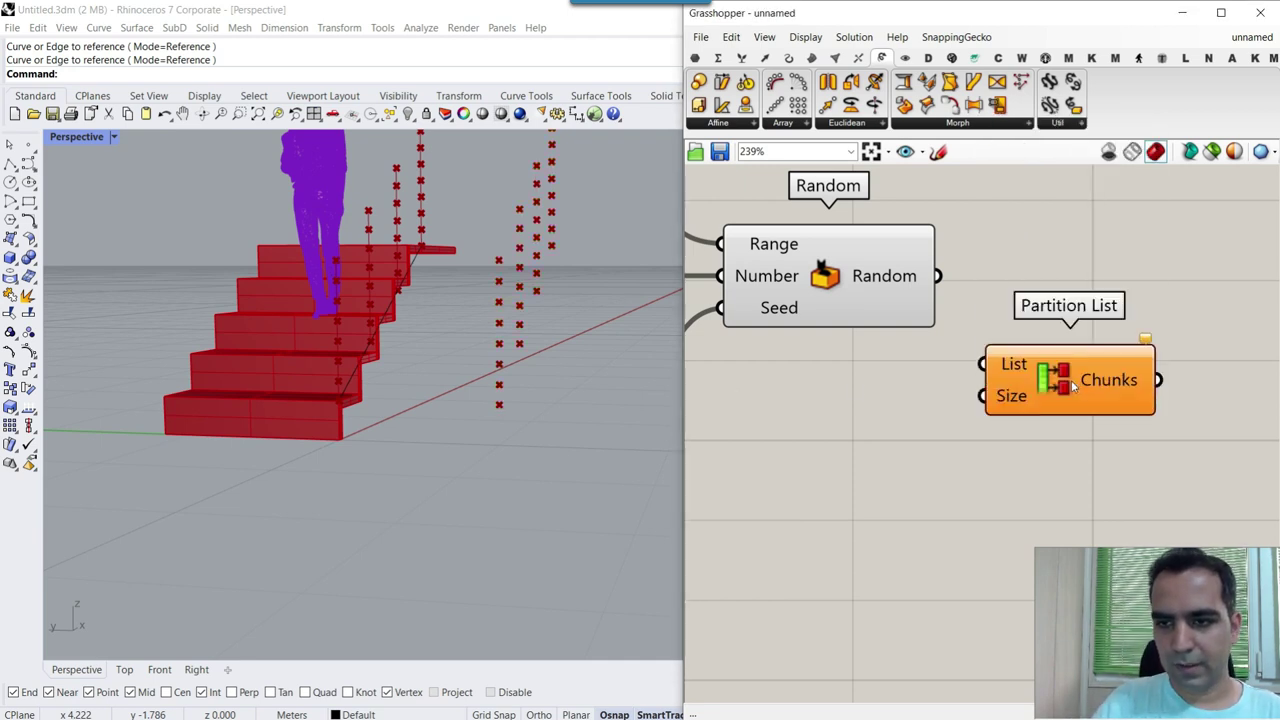
left_click(743, 60)
left_click(762, 130)
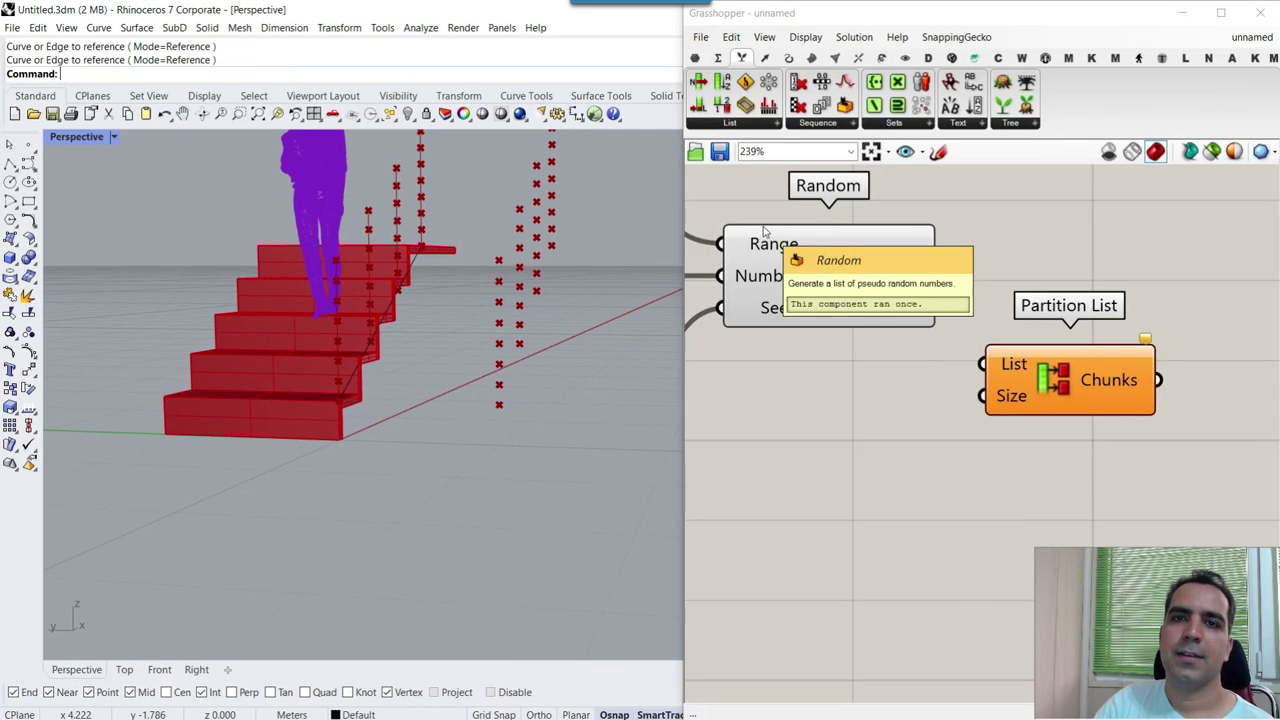
left_click_drag(945, 291, 974, 342)
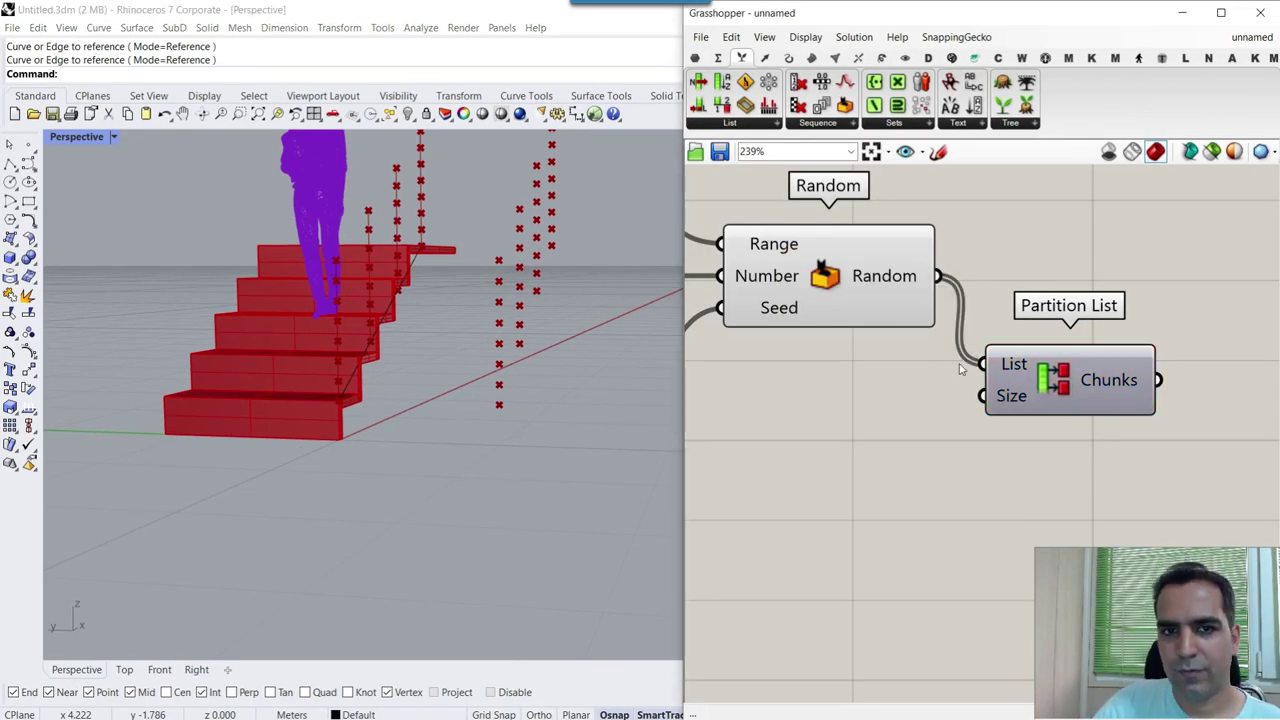
- Rename the number slider that feeds the Count input of Divide Curve as Divide
scroll(958, 370, "down", 7)
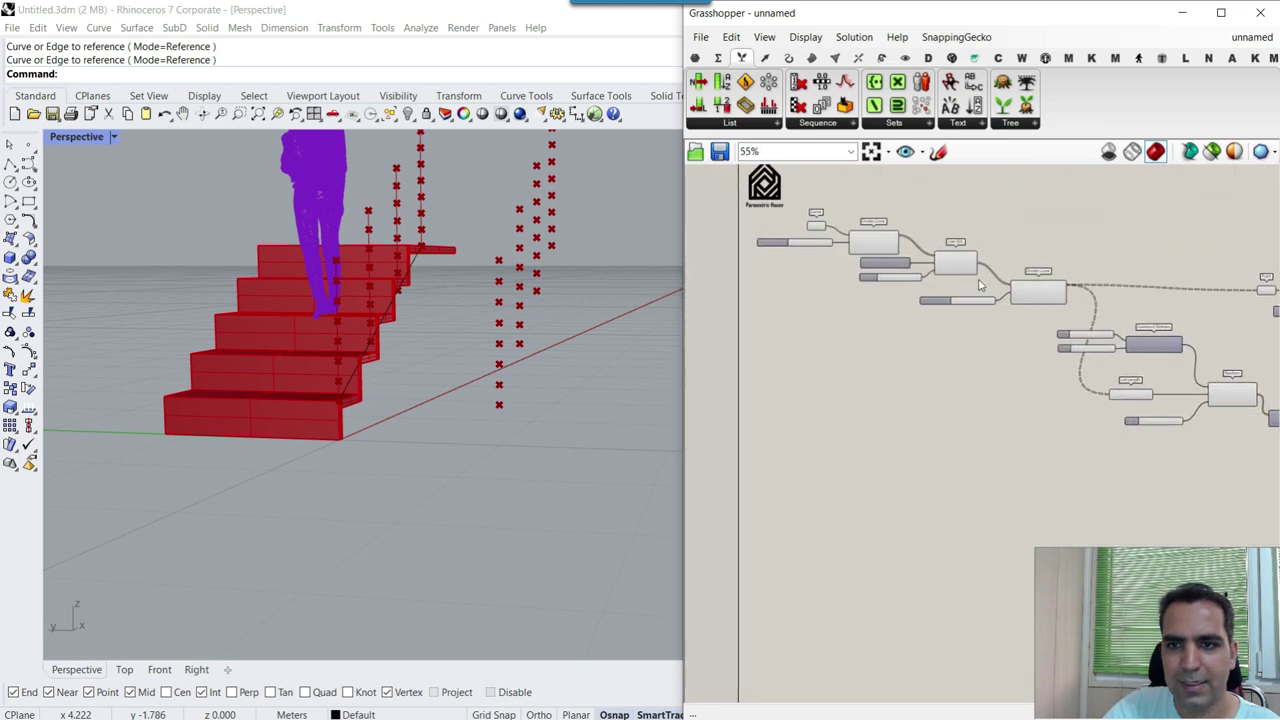
scroll(980, 286, "up", 7)
mouse_move(997, 355)
left_mouse_down()
mouse_move(955, 318)
mouse_move(993, 342)
left_mouse_up()
right_click(998, 341)
left_click(1099, 347)
type("Divide")
key("Return")
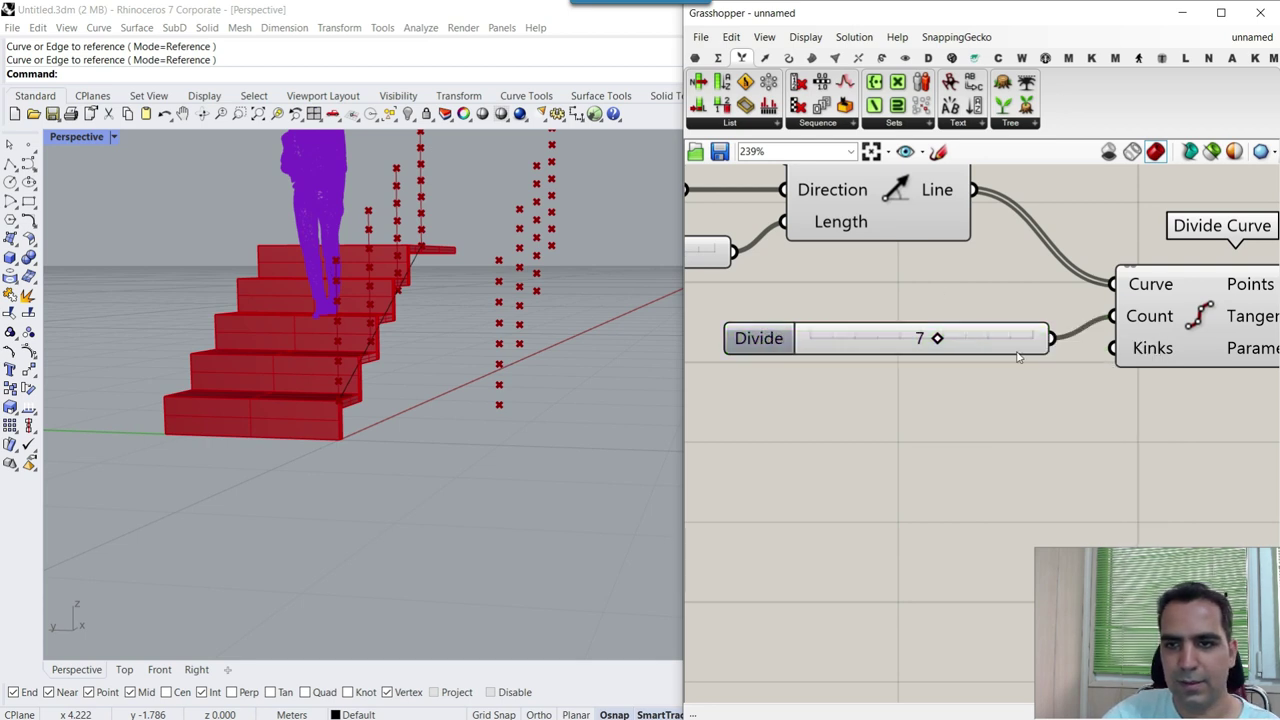
- Connect the Divide slider to the Size input of Partition List
scroll(835, 373, "down", 12)
left_click_drag(1064, 362, 1020, 466)
scroll(1020, 427, "up", 10)
scroll(1068, 460, "up", 4)
- Set the expression x+1 on the Size input of Partition List
right_click_drag(1036, 467, 860, 348)
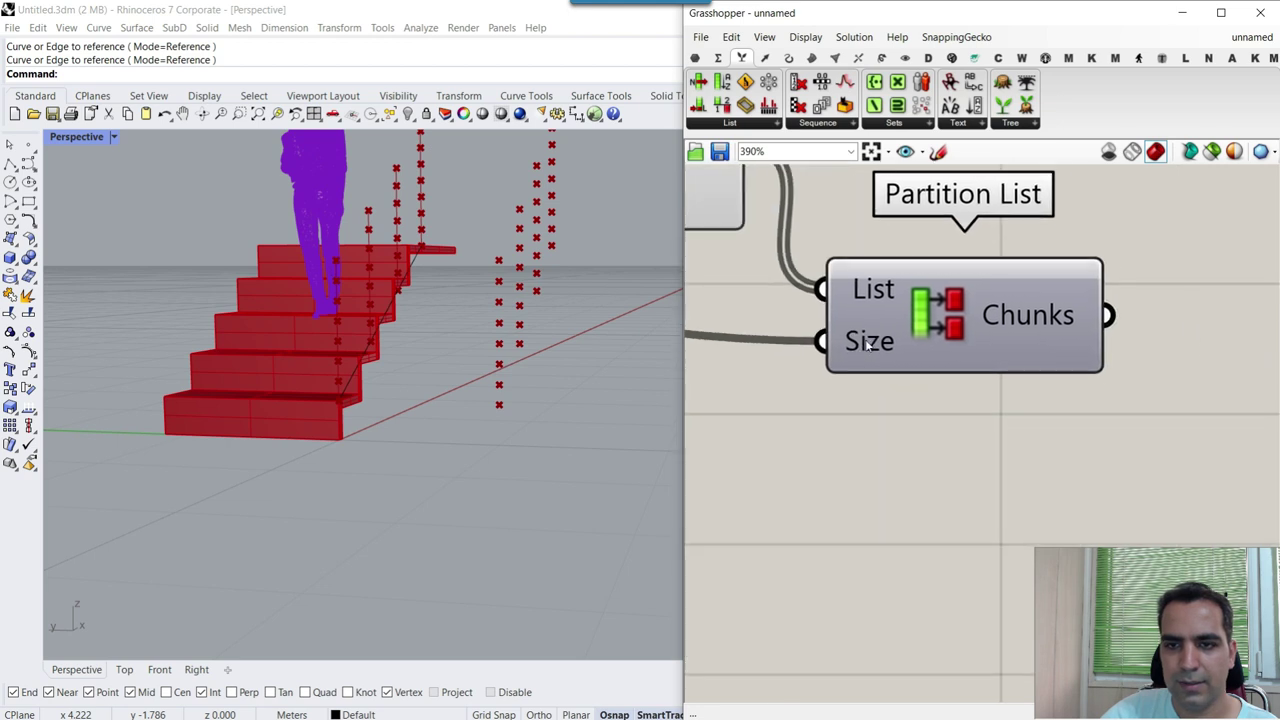
right_click(866, 342)
mouse_move(1020, 495)
left_click(1101, 512)
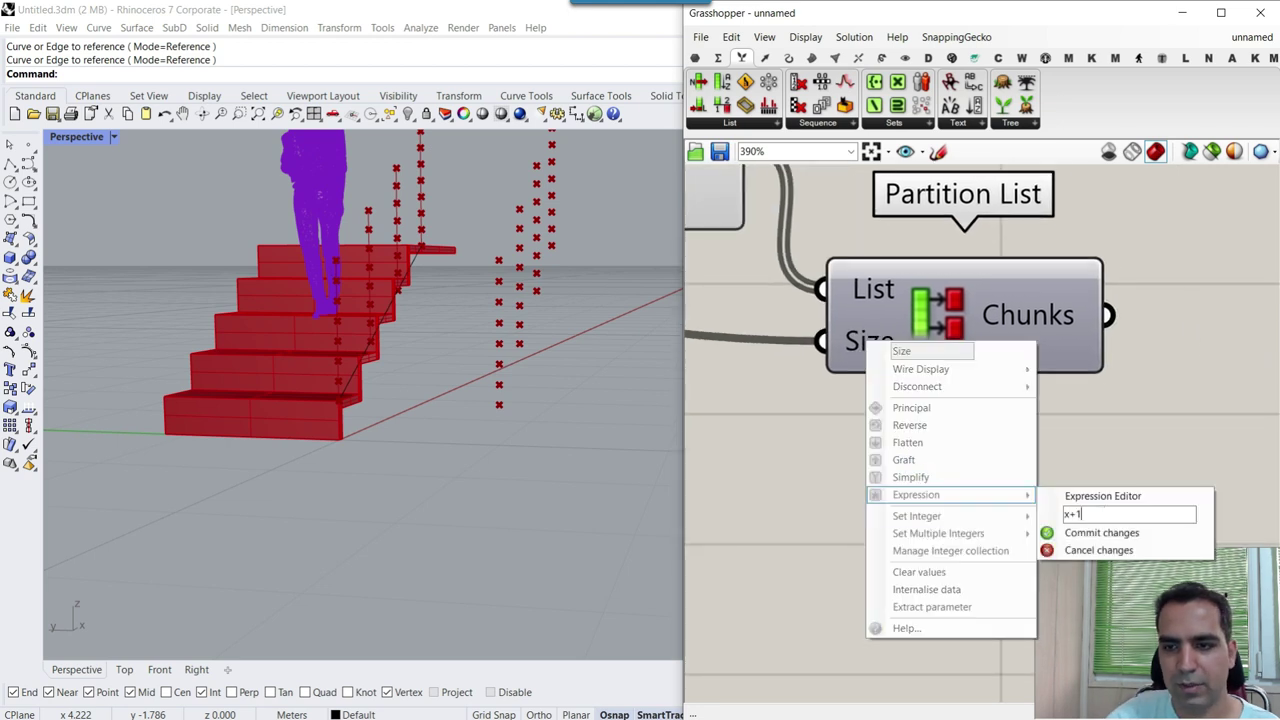
left_click(1110, 532)
- Align the Divide slider with the Count input of Divide Curve and examine the Points output
scroll(1056, 403, "down", 7)
right_click_drag(700, 300, 1052, 408)
scroll(1043, 363, "up", 6)
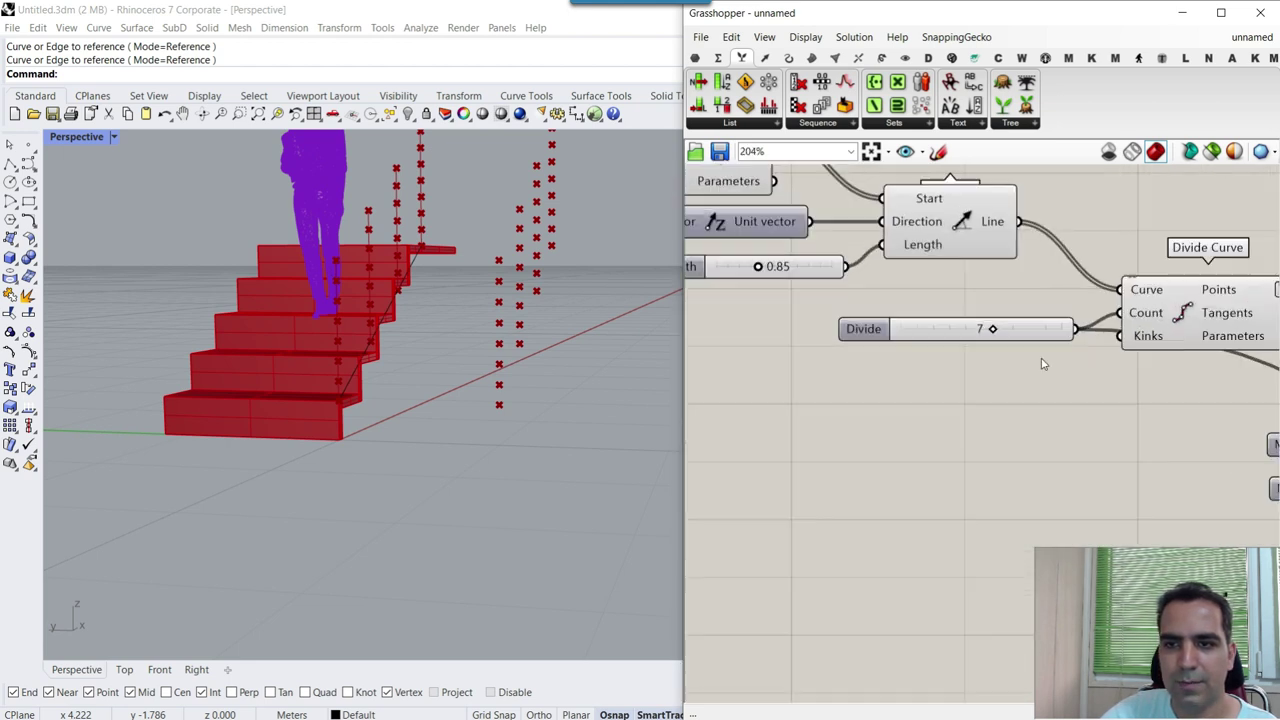
right_click_drag(1058, 336, 957, 334)
left_click_drag(906, 330, 951, 323)
right_click_drag(1211, 264, 974, 270)
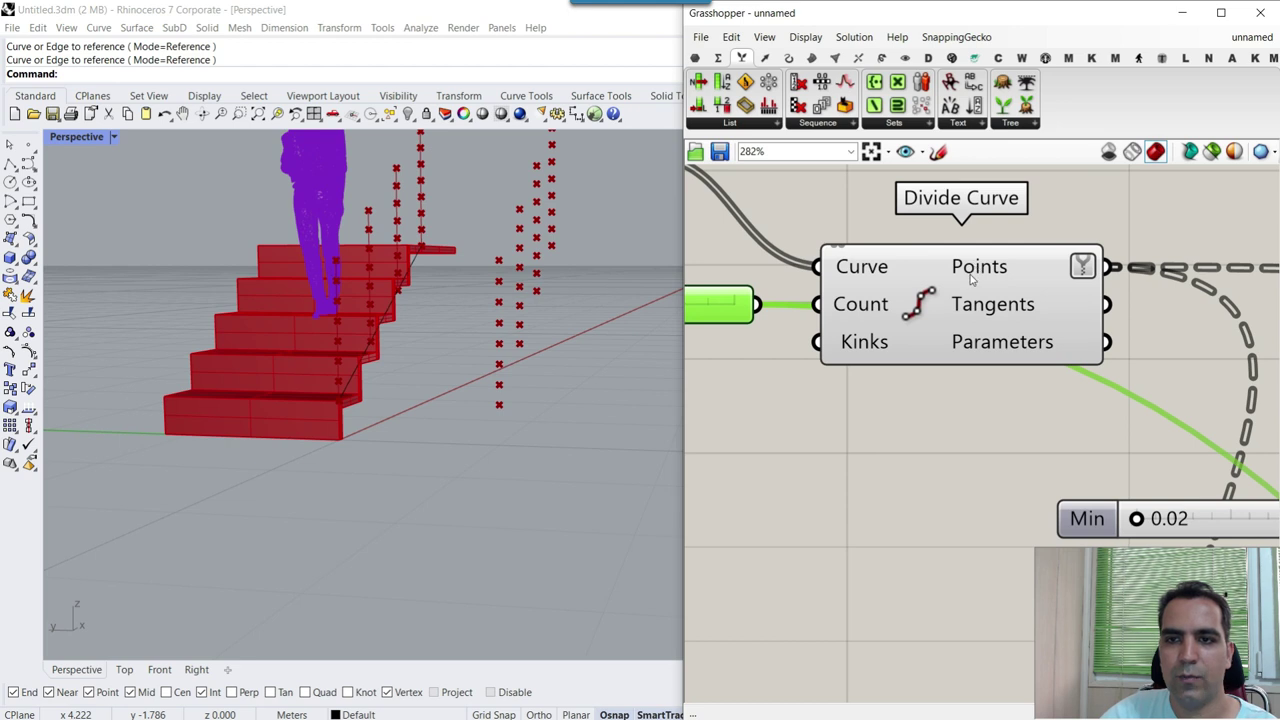
mouse_move(971, 280)
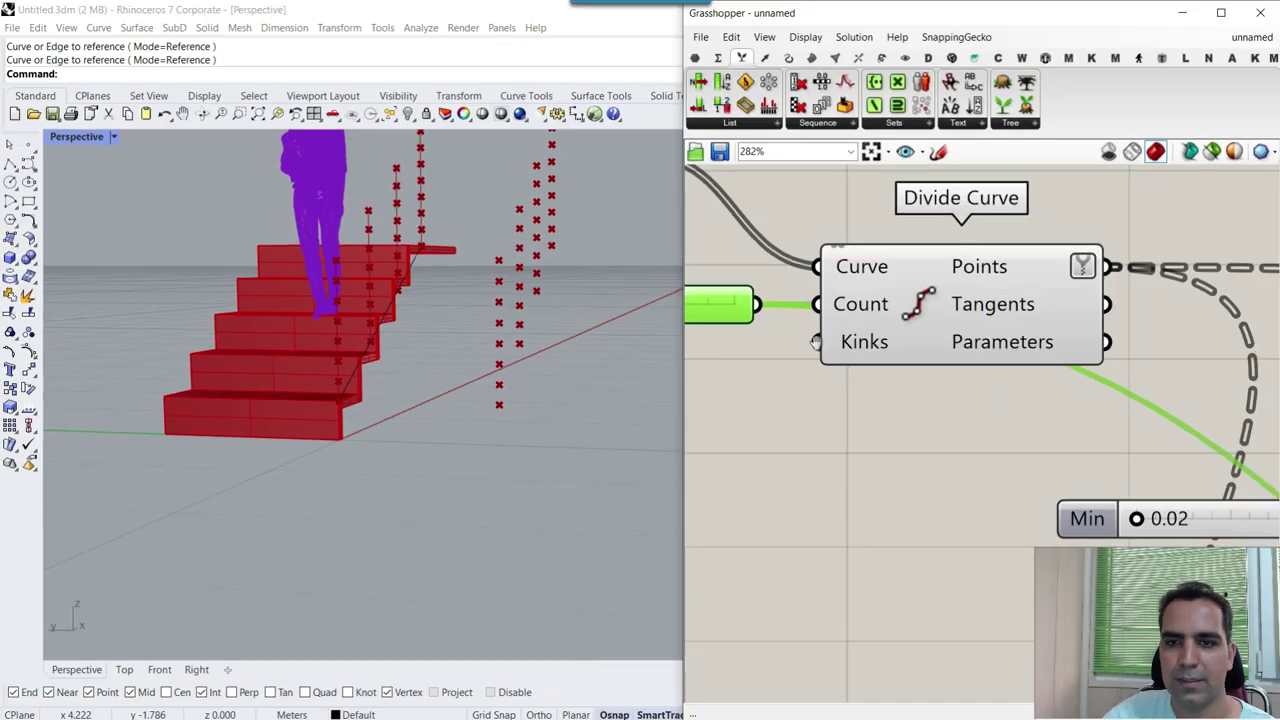
- Lower the Divide slider by one and inspect the number of points per branch in Divide Curve's Points output
right_click_drag(814, 337, 1008, 351)
left_click_drag(817, 318, 783, 318)
right_click_drag(1047, 319, 856, 311)
mouse_move(998, 277)
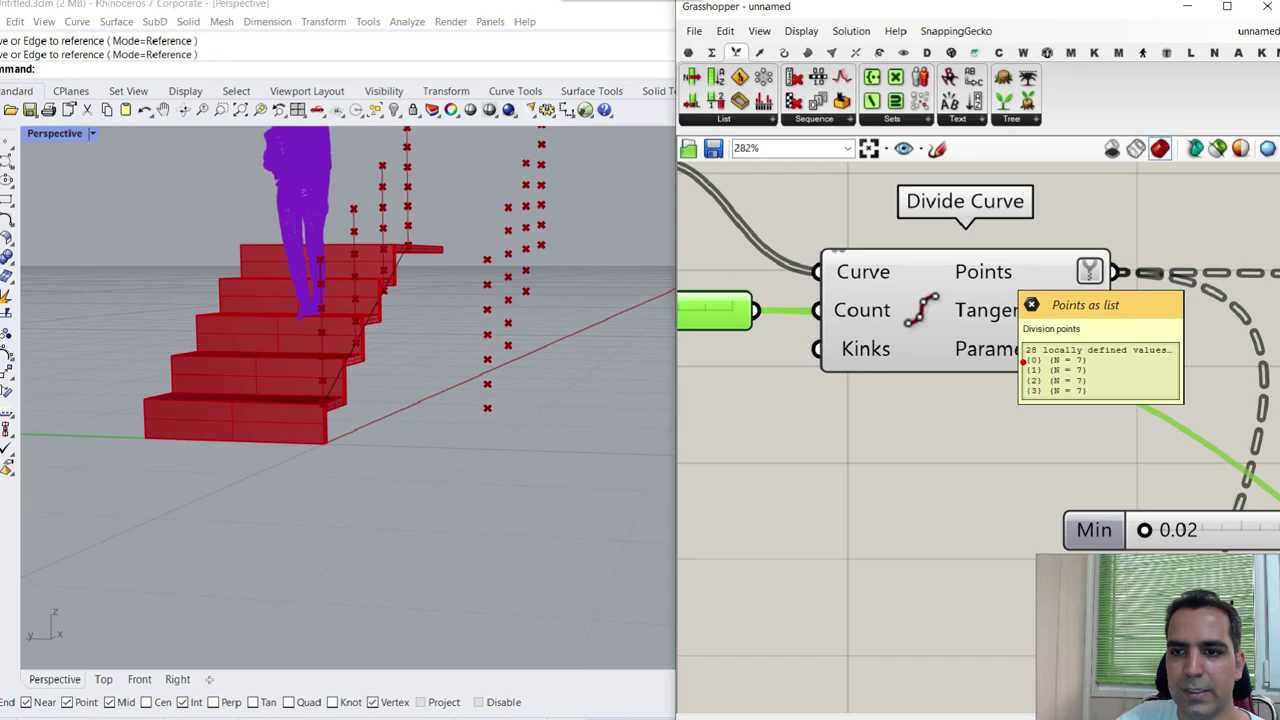
- Connect the Chunks output of Partition List to the Factor input of Unit Y that drives the Move component
scroll(1005, 358, "down", 5)
right_click_drag(1117, 383, 700, 300)
right_click_drag(946, 343, 775, 273)
scroll(864, 436, "up", 3)
scroll(866, 434, "up", 1)
right_click_drag(866, 434, 888, 222)
scroll(896, 232, "up", 2)
right_click_drag(898, 275, 888, 436)
mouse_move(876, 363)
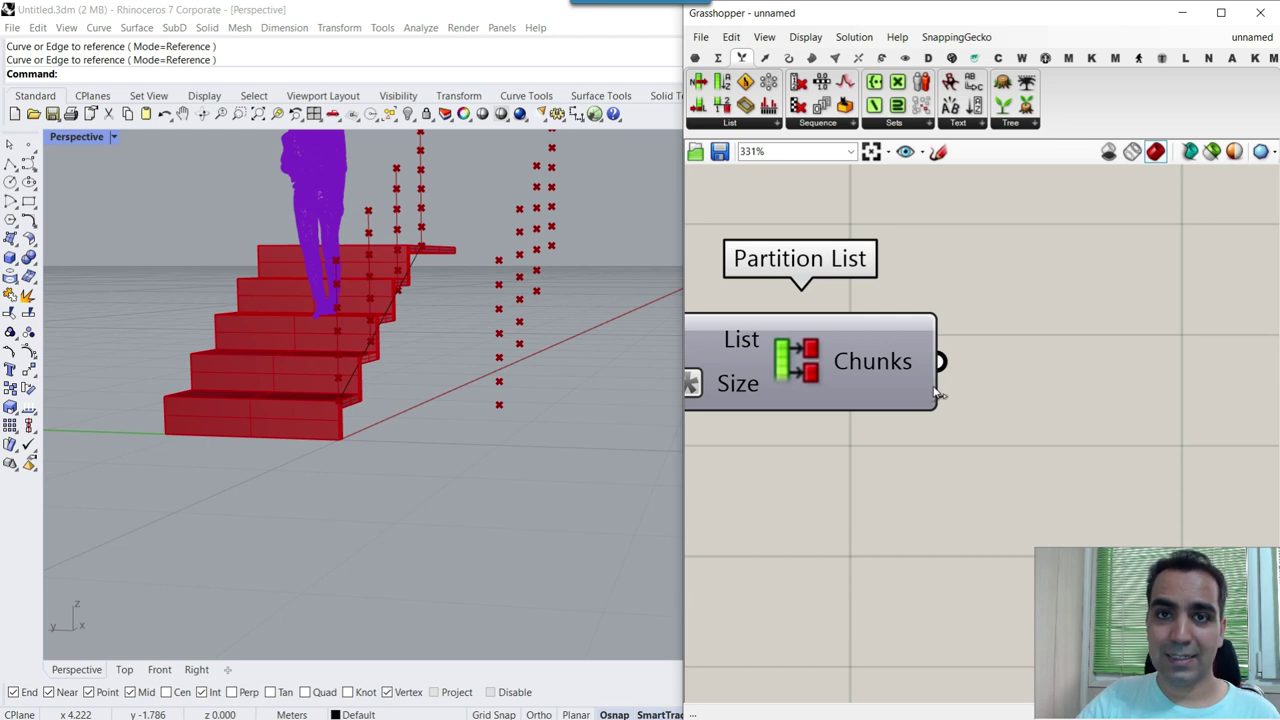
scroll(927, 372, "down", 5)
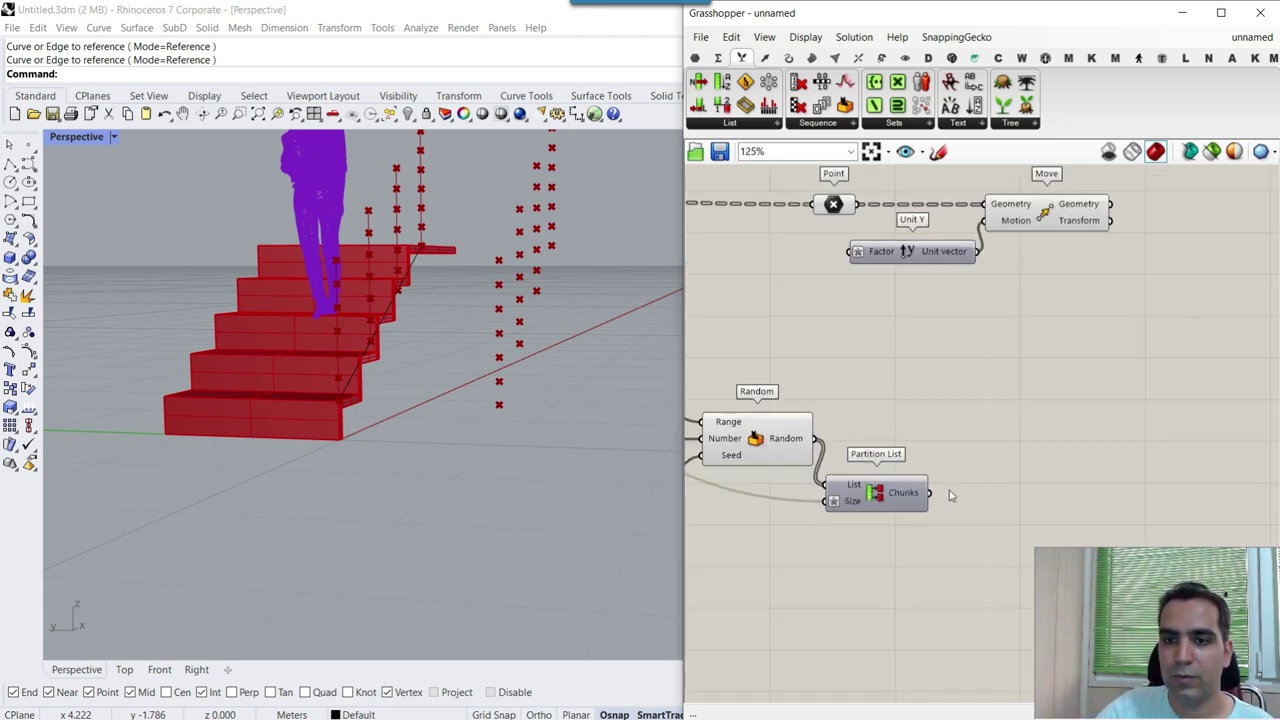
left_click_drag(928, 492, 852, 251)
- Adjust the Max slider of Construct Domain to 0.15 while checking the spread of the moved points beside the stairs
right_click_drag(463, 343, 497, 331)
scroll(454, 294, "up", 4)
scroll(1046, 377, "down", 9)
right_click_drag(818, 372, 969, 371)
scroll(969, 371, "up", 5)
left_click_drag(985, 341, 1014, 339)
scroll(1010, 402, "down", 3)
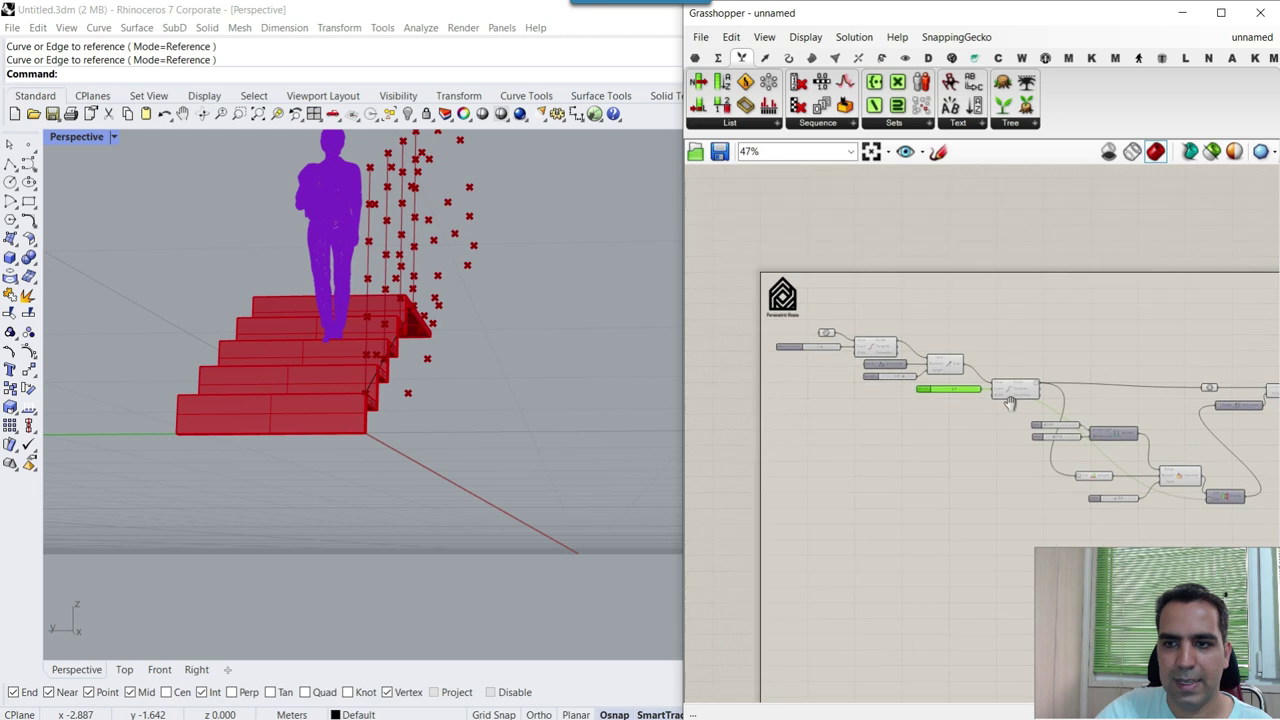
scroll(1010, 402, "up", 5)
left_click_drag(803, 404, 776, 405)
- Set the Divide slider feeding the Count input of Divide Curve to 10
right_click_drag(790, 430, 1138, 480)
scroll(1138, 480, "down", 3)
scroll(862, 334, "up", 4)
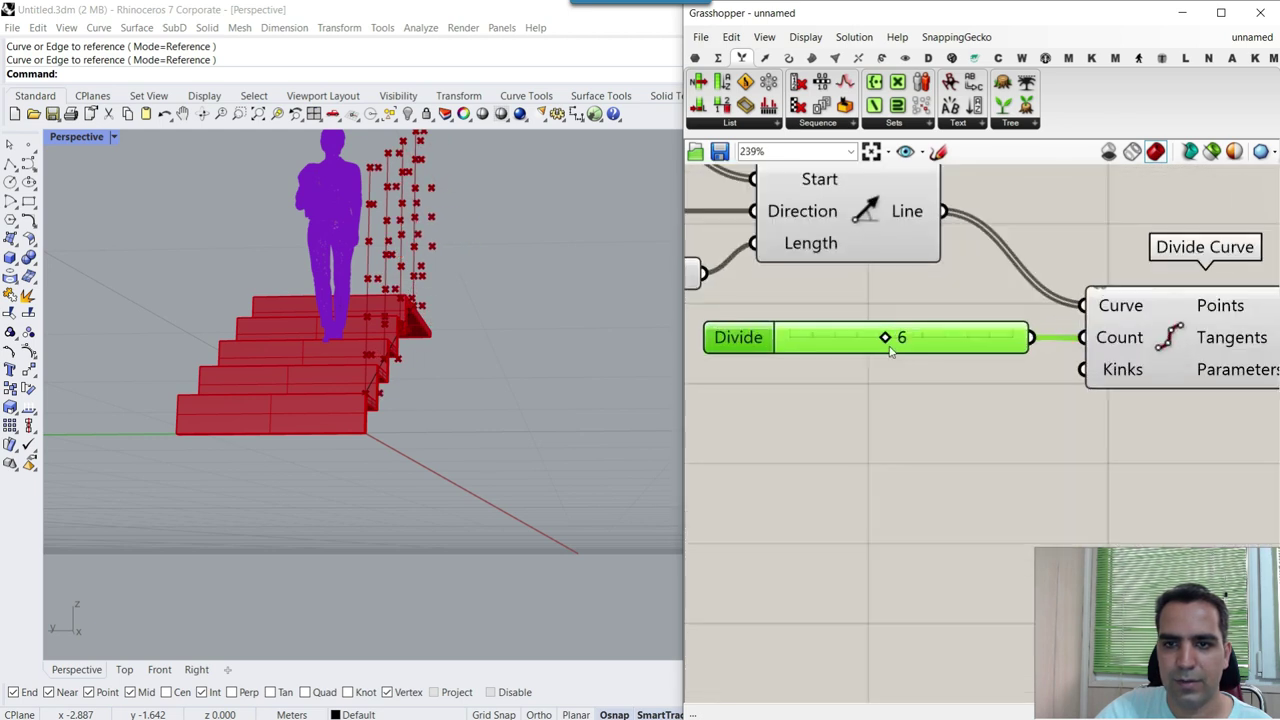
left_click_drag(893, 340, 1017, 338)
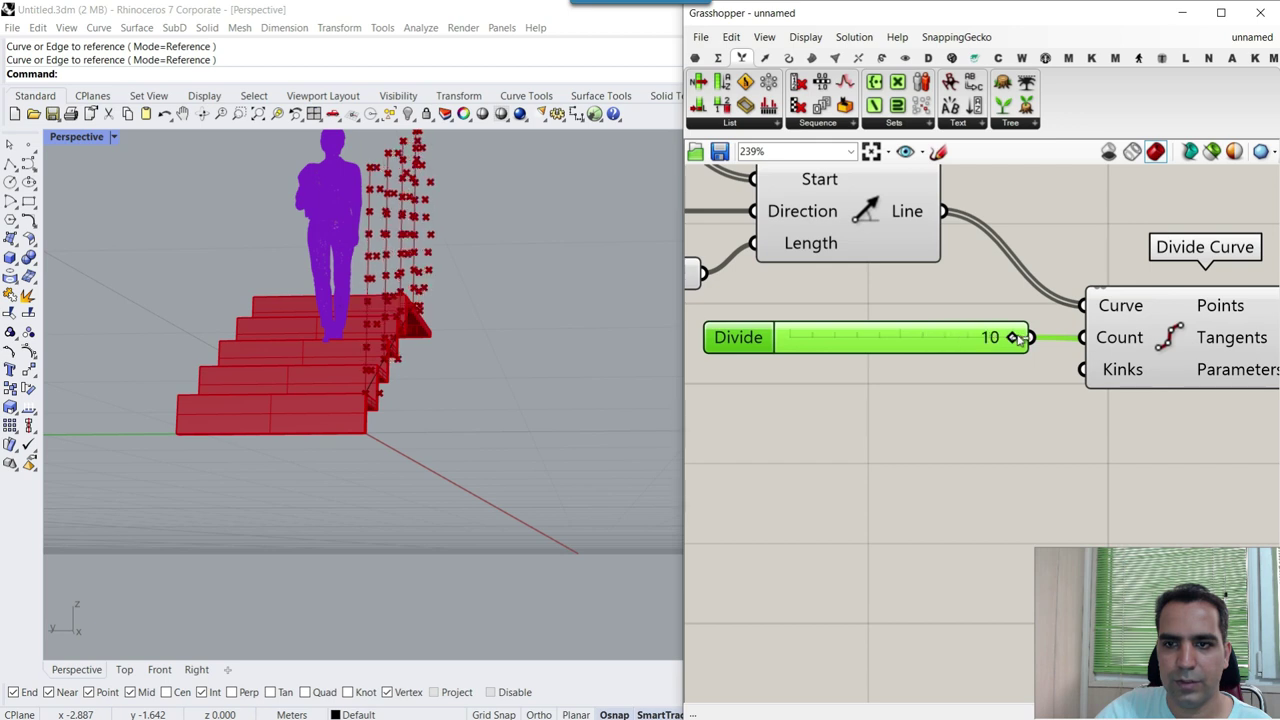
scroll(950, 360, "down", 2)
right_click_drag(940, 357, 790, 370)
right_click(905, 356)
scroll(845, 335, "down", 3)
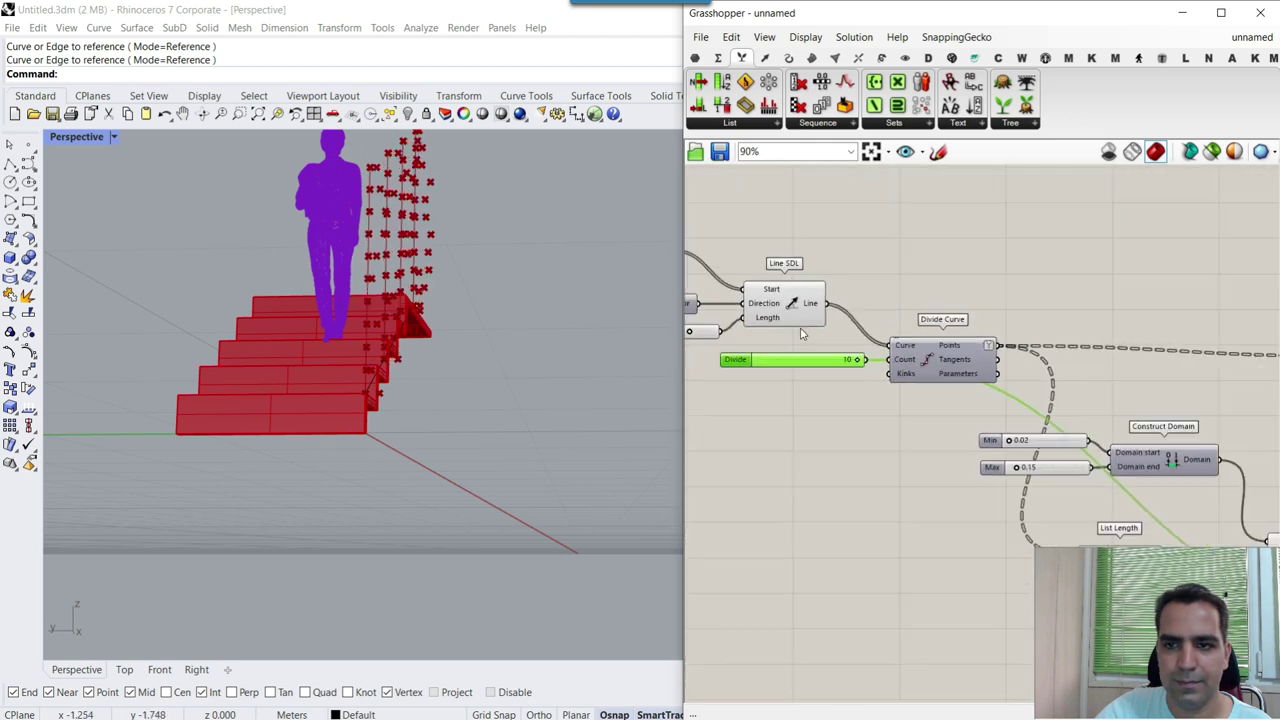
- Hide the preview of the Point and Unit Y components feeding the Move component
left_click_drag(1141, 359, 1136, 376)
right_click_drag(1098, 304, 1097, 307)
middle_click(1106, 313)
left_click(1120, 338)
right_click_drag(630, 318, 506, 305)
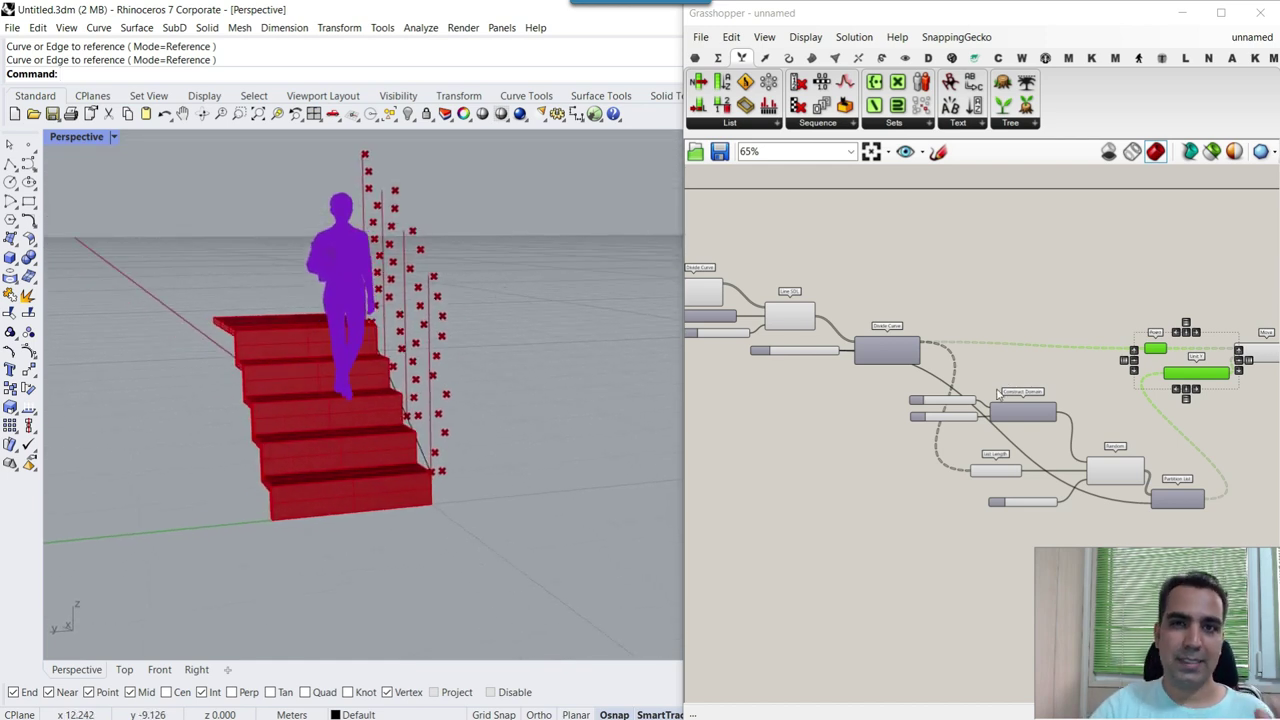
- Add an Interpolate curve component after Move and connect Move's Geometry output to its Vertices input
scroll(1040, 365, "up", 6)
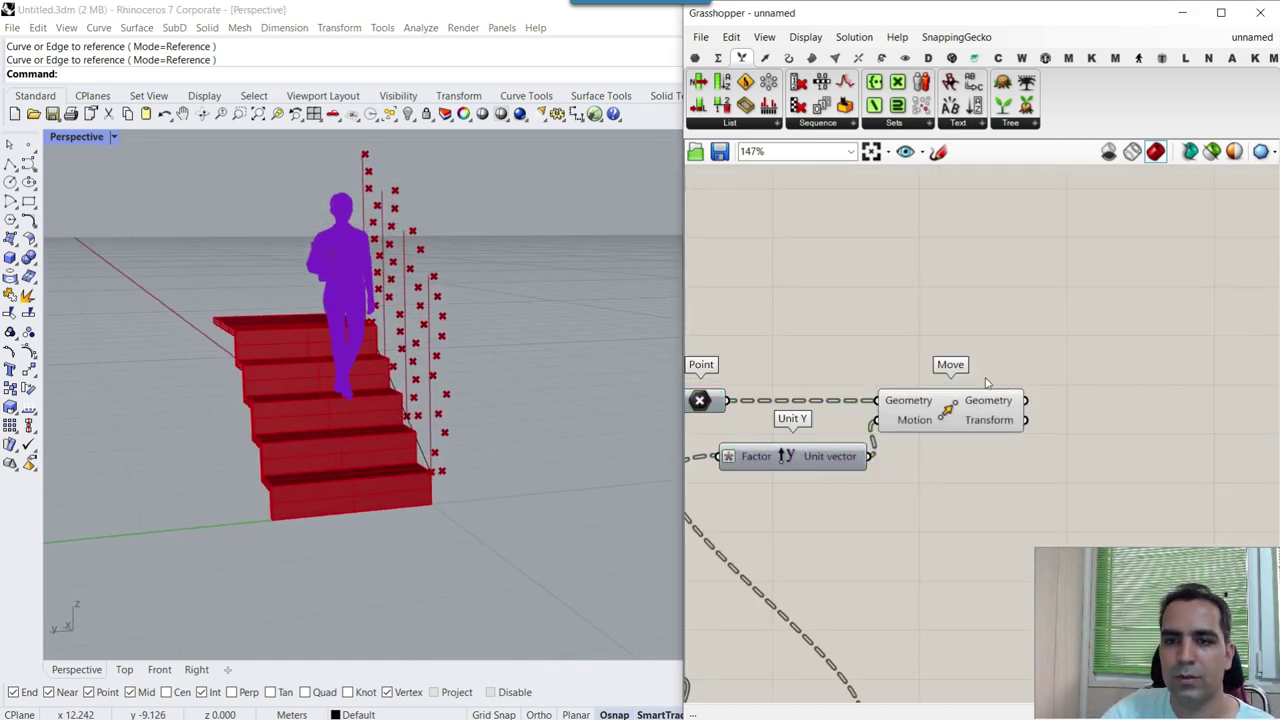
left_click(1062, 312)
right_click_drag(1062, 310, 996, 337)
left_click(789, 60)
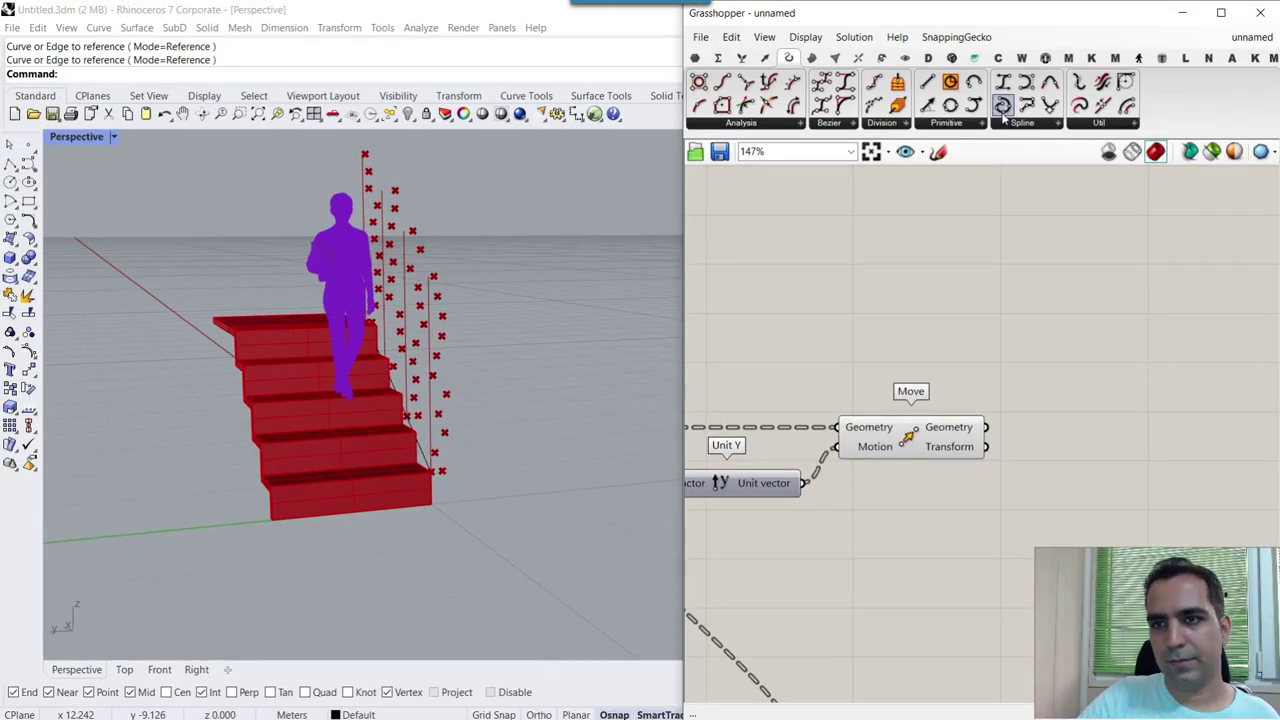
left_click_drag(1004, 118, 1057, 457)
scroll(1043, 408, "up", 4)
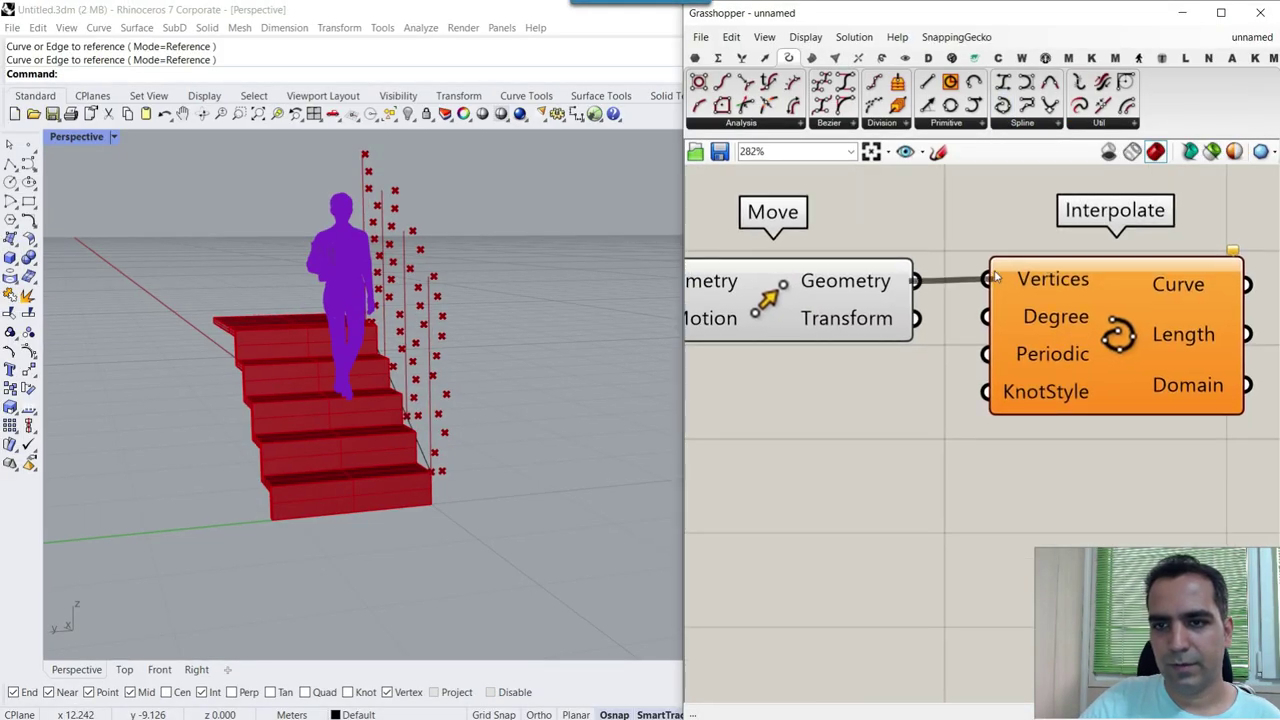
left_click_drag(995, 277, 992, 279)
left_click(1063, 333)
- Hide the preview of the Move component so only the wavy curves beside the stairs are displayed
right_click(759, 291)
left_click(774, 319)
right_click_drag(380, 360, 385, 387)
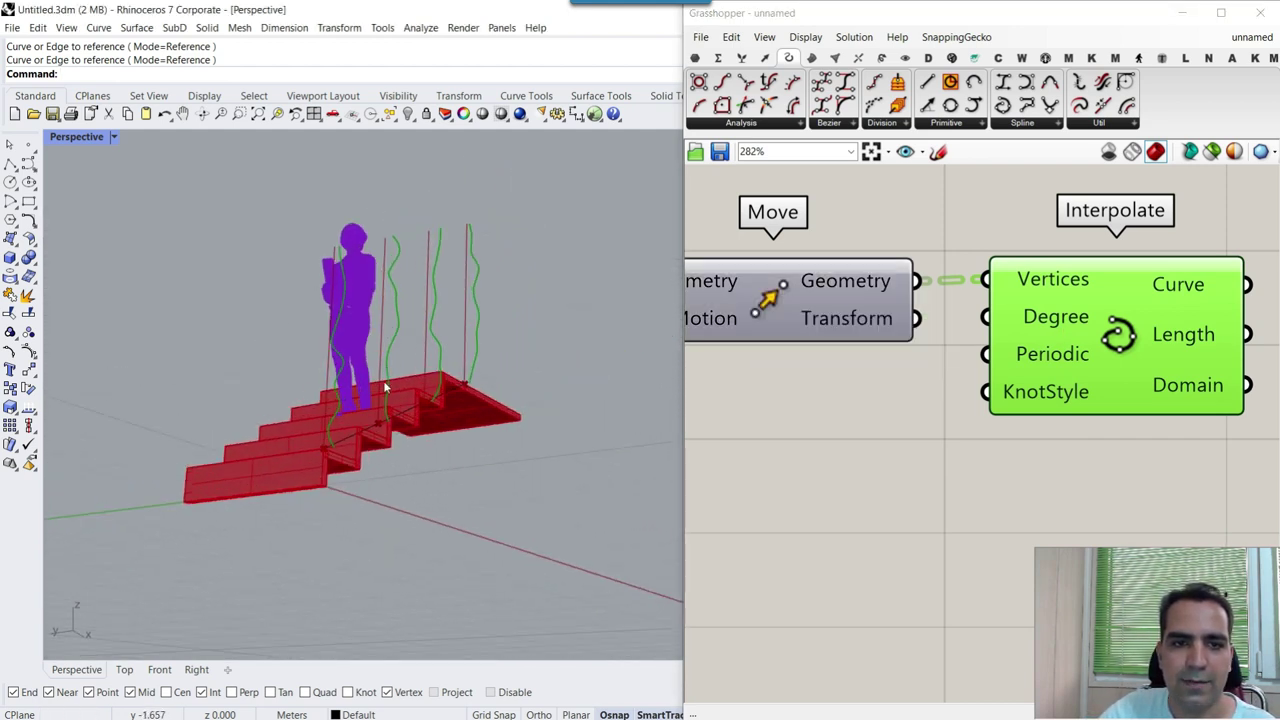
scroll(428, 296, "up", 5)
right_click_drag(428, 296, 412, 366)
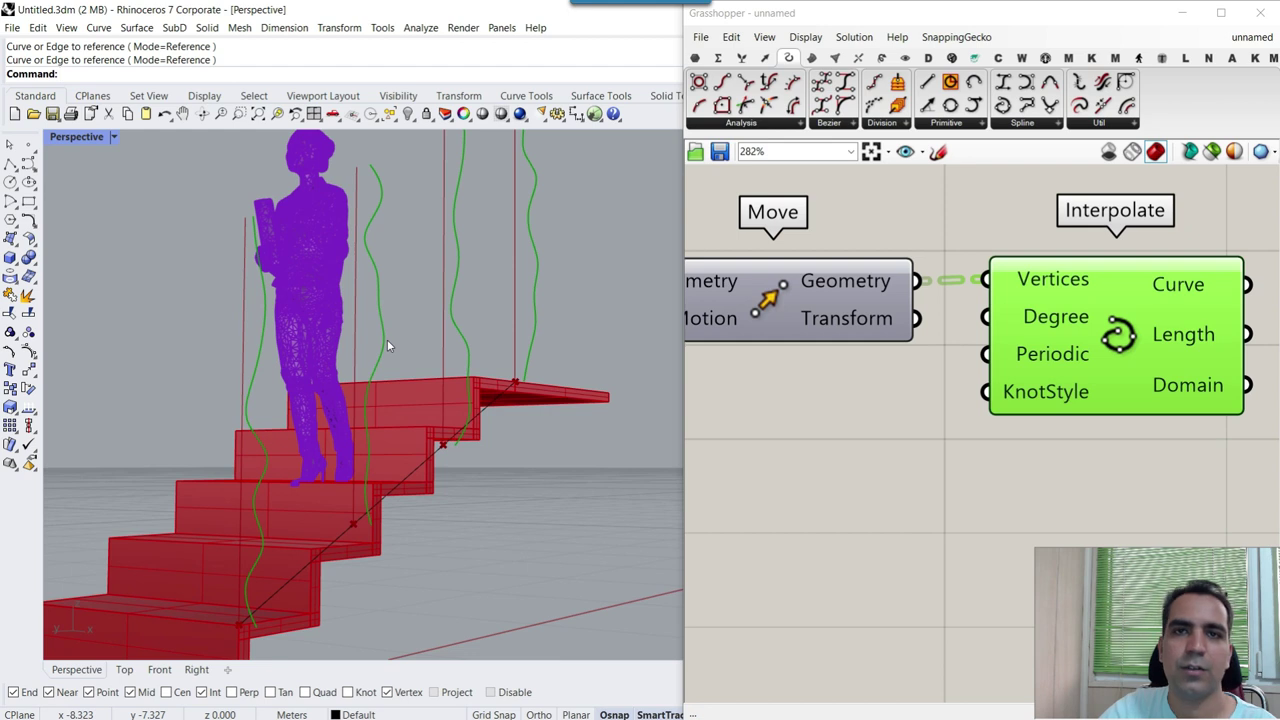
- Set the Seed slider feeding the Random component to 603
scroll(838, 380, "down", 5)
scroll(843, 413, "up", 3)
right_click_drag(883, 385, 788, 363)
scroll(790, 366, "down", 3)
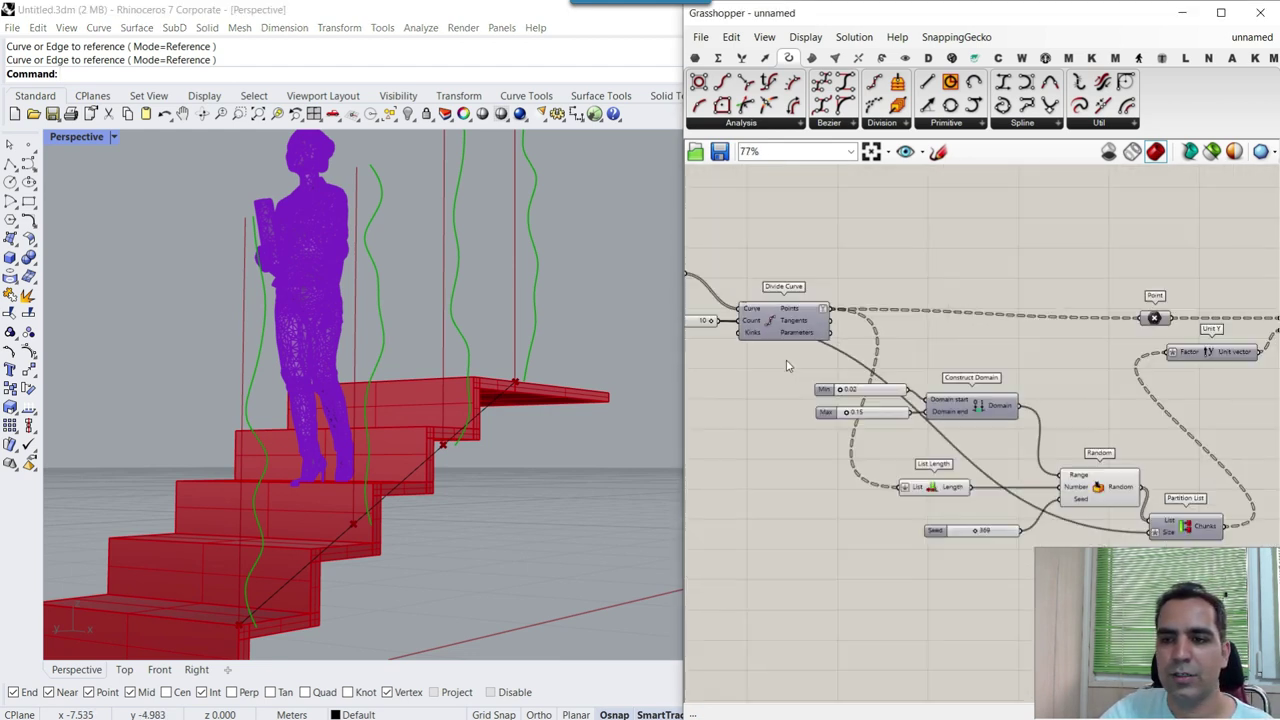
scroll(918, 440, "up", 3)
scroll(932, 507, "up", 3)
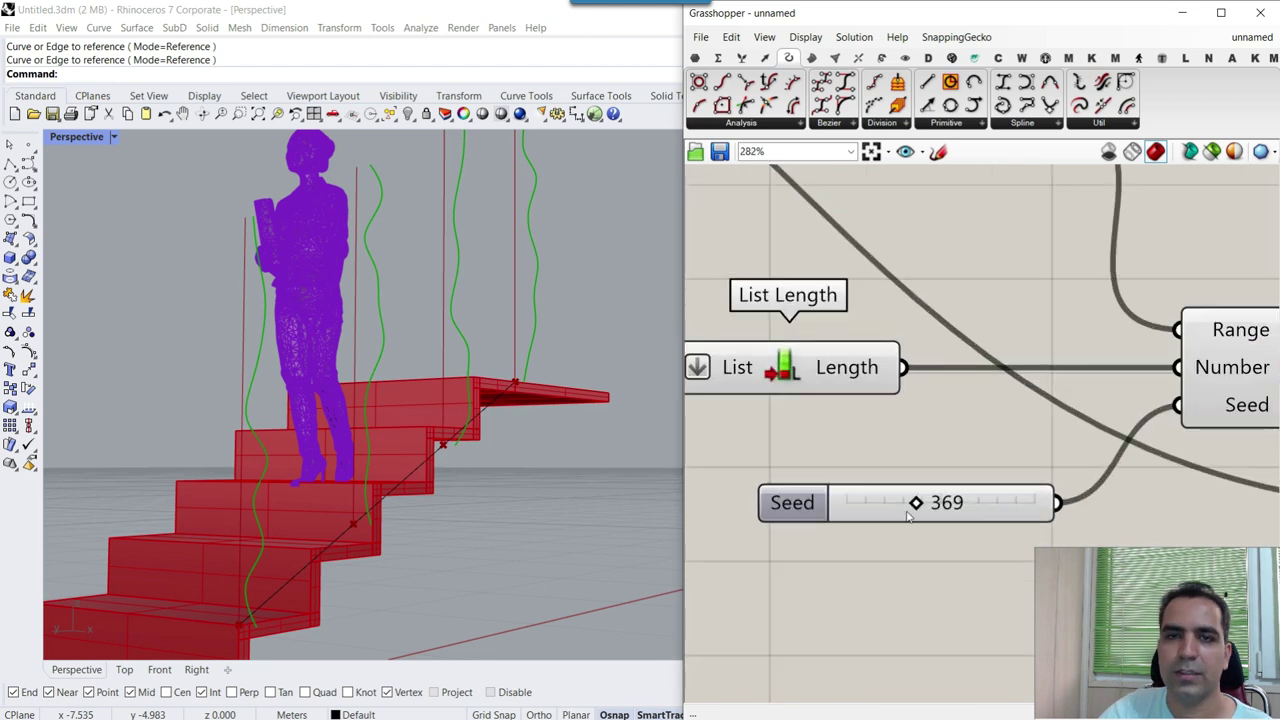
left_click_drag(910, 503, 957, 502)
scroll(990, 478, "down", 4)
right_click_drag(794, 354, 882, 402)
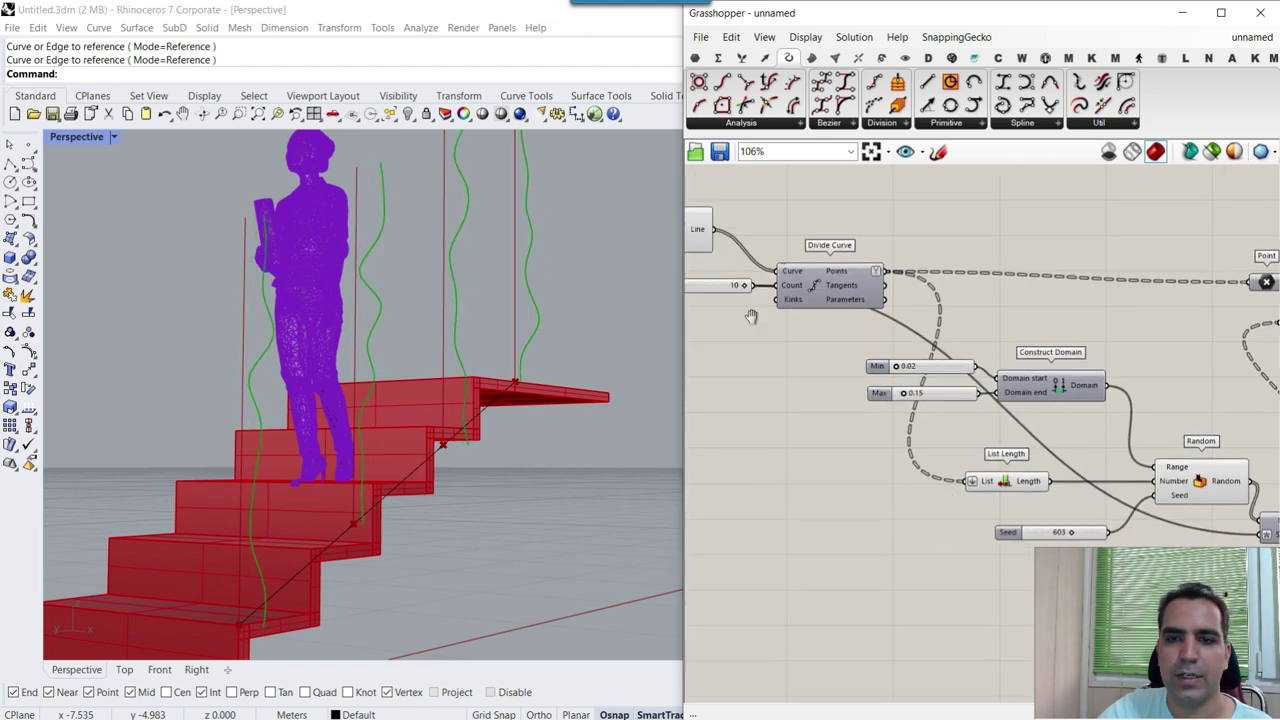
- Set the Divide slider to 6 and nudge the Seed slider slightly to vary the curves
scroll(751, 316, "up", 5)
left_click_drag(963, 327, 856, 333)
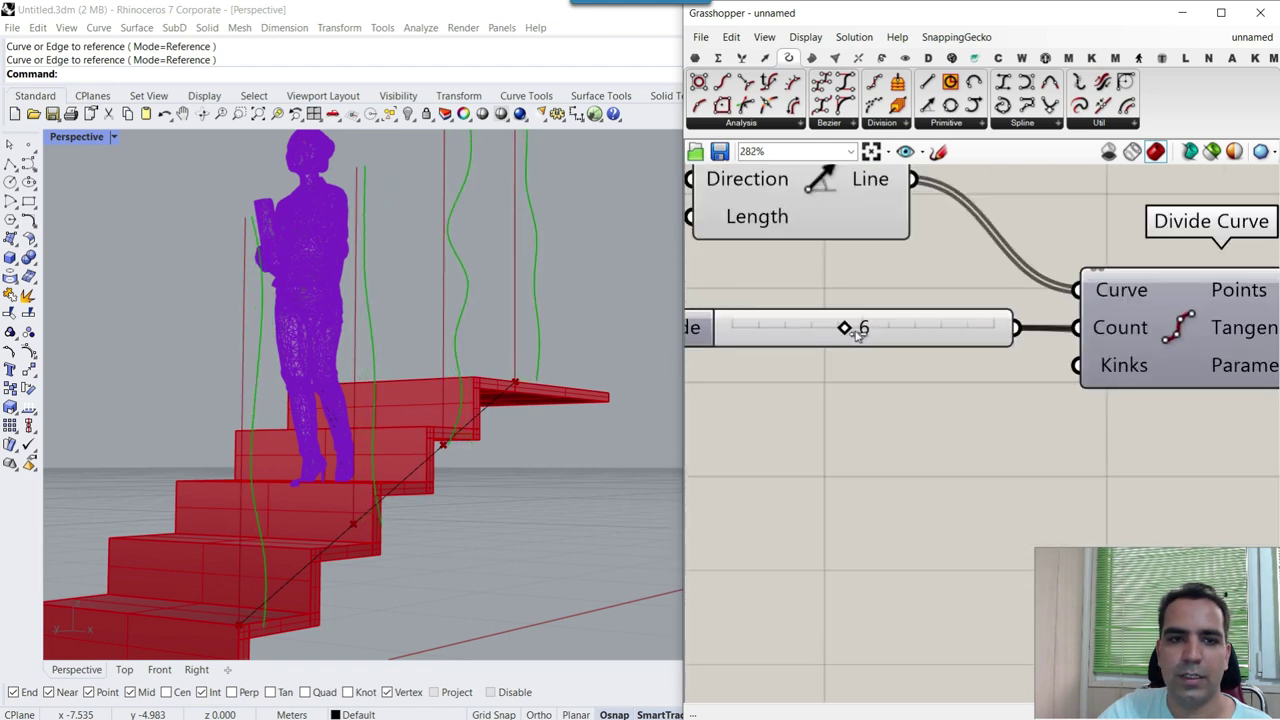
scroll(1006, 483, "down", 5)
scroll(970, 451, "up", 4)
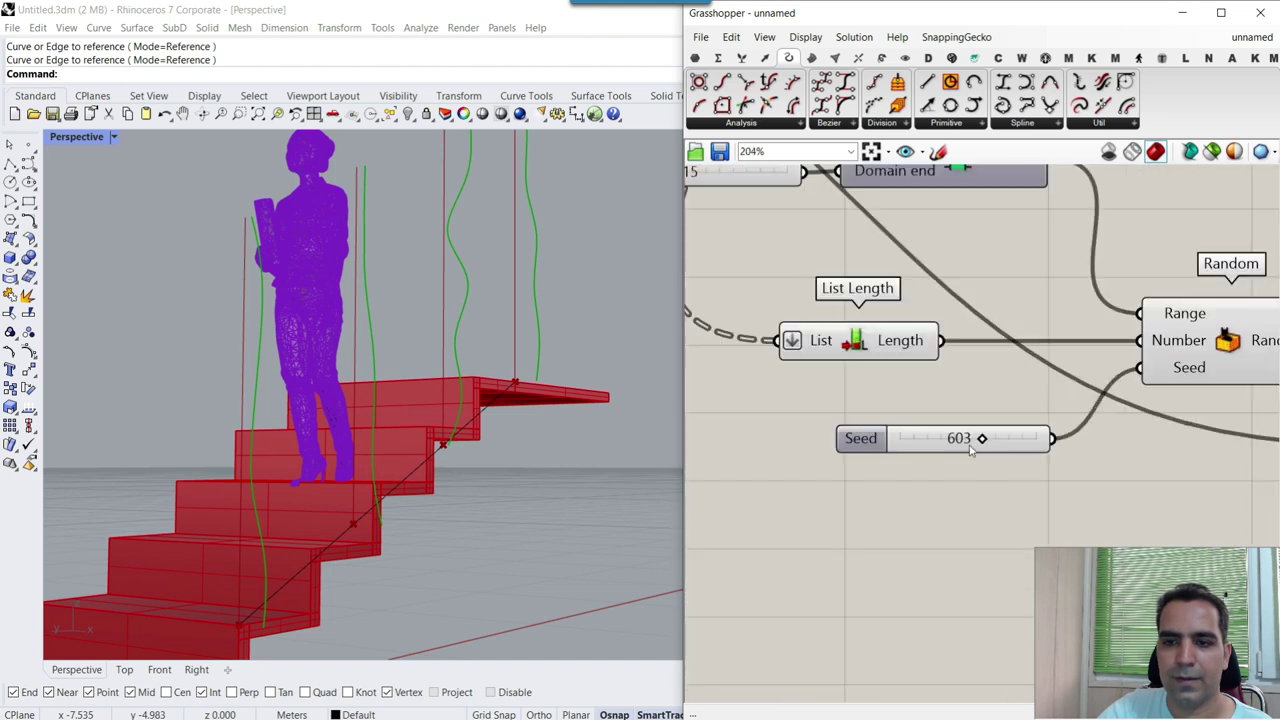
left_click_drag(985, 438, 986, 438)
right_click_drag(610, 360, 565, 376)
- Set the Divide slider feeding the Divide Curve count to 10
right_click_drag(989, 350, 1091, 380)
scroll(1091, 380, "down", 5)
right_click_drag(864, 348, 991, 419)
scroll(897, 317, "up", 5)
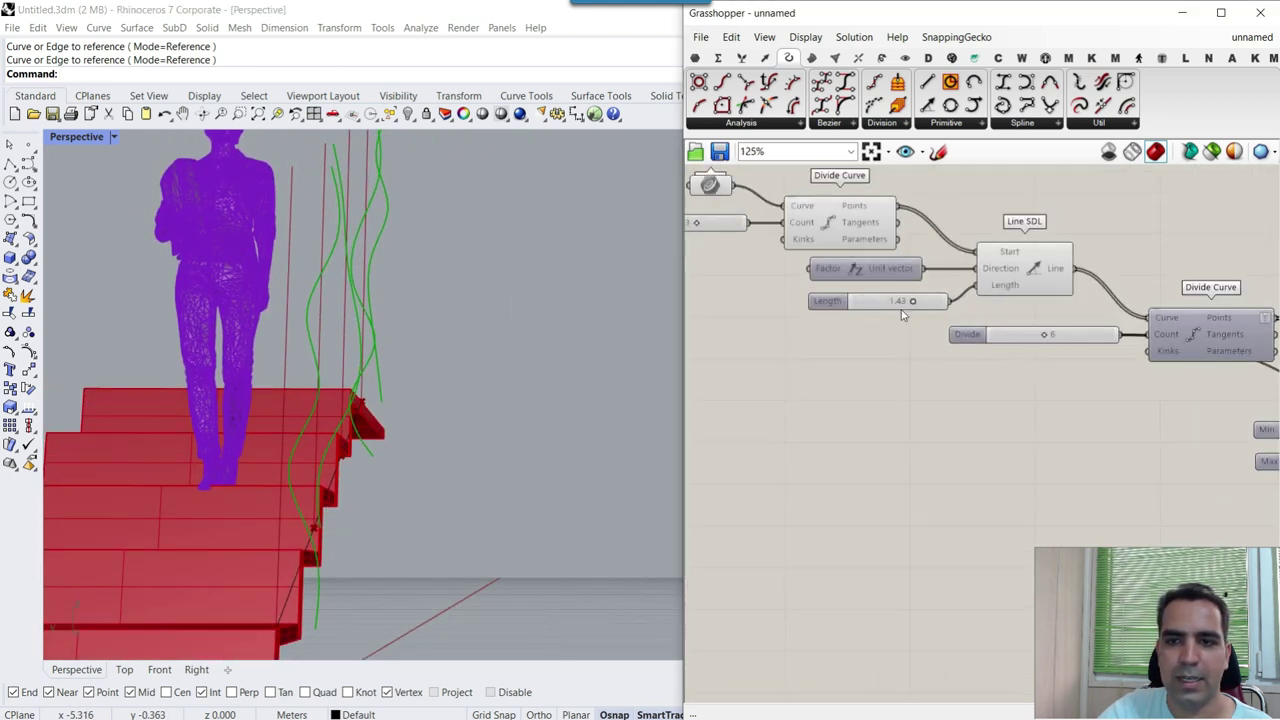
right_click_drag(1075, 353, 869, 364)
left_click_drag(930, 364, 1038, 364)
right_click_drag(430, 358, 380, 355)
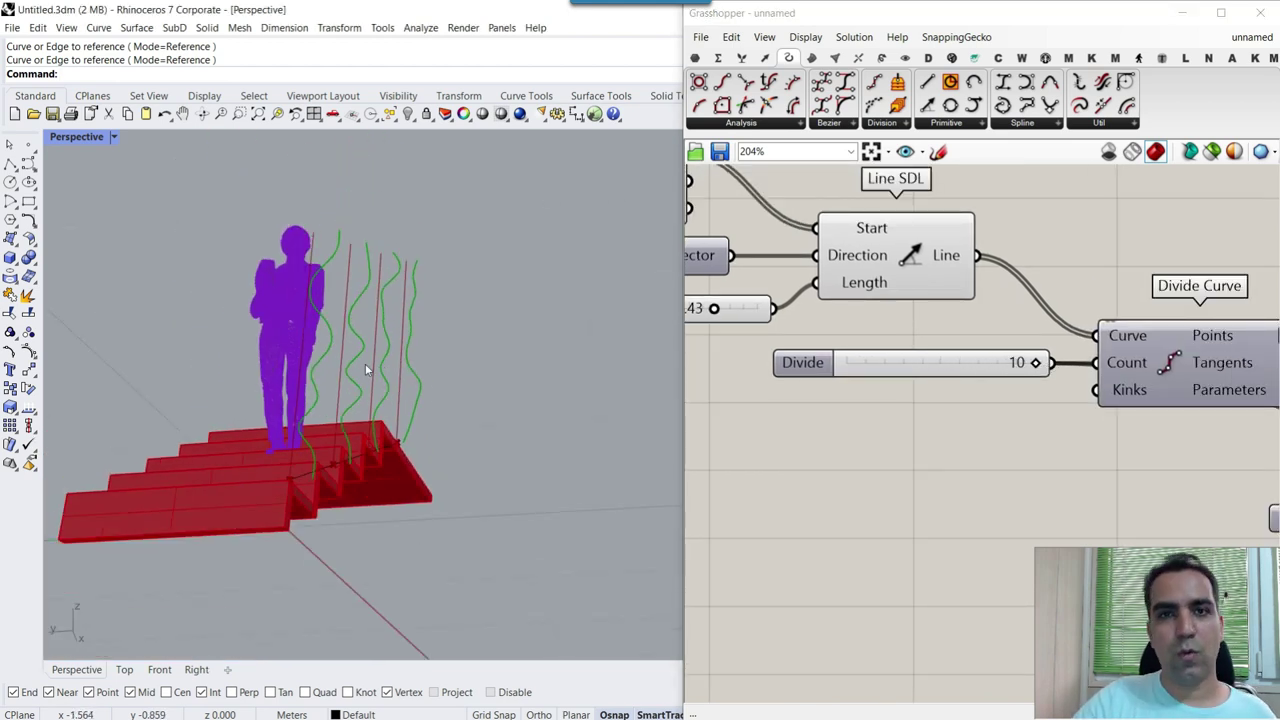
scroll(365, 363, "up", 6)
right_click_drag(340, 362, 372, 385)
- Hide the preview of the vertical lines from the Line SDL component
right_click_drag(908, 250, 960, 290)
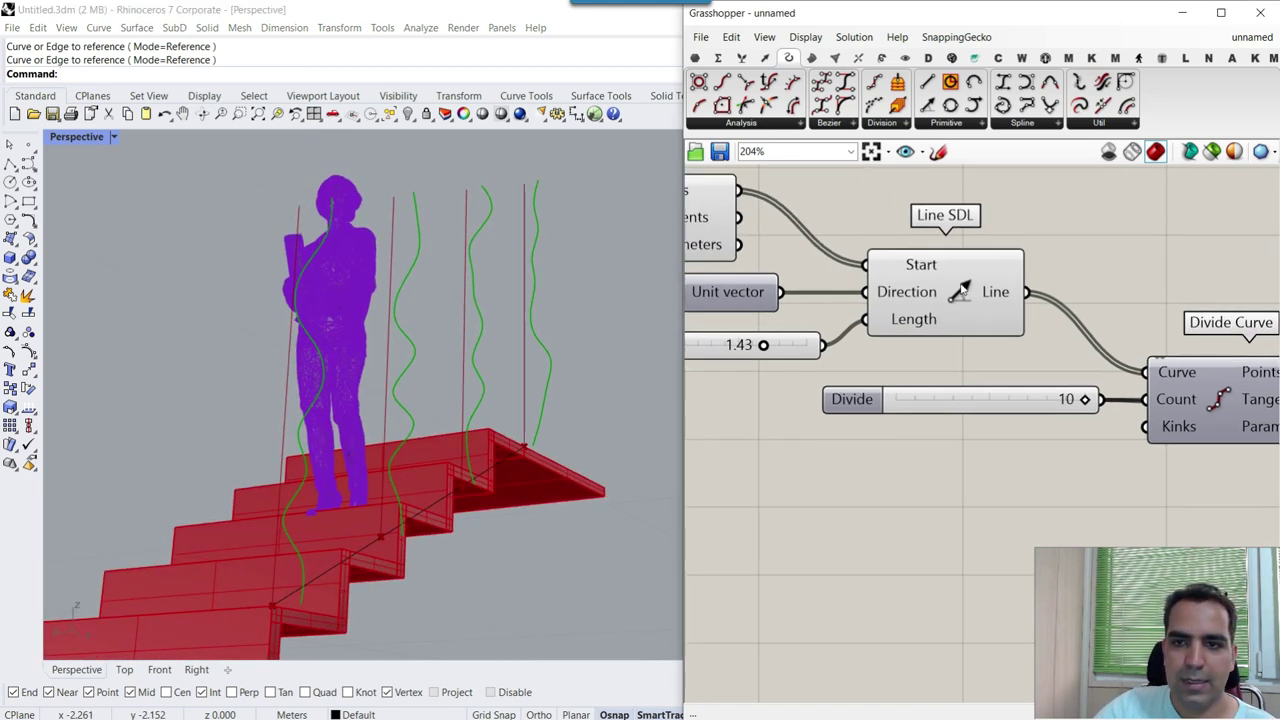
right_click(960, 290)
left_click(1000, 314)
right_click_drag(400, 410, 390, 440)
- Display the Pufferfish plugin's components and clear the selection of the Interpolate component
scroll(1033, 450, "down", 8)
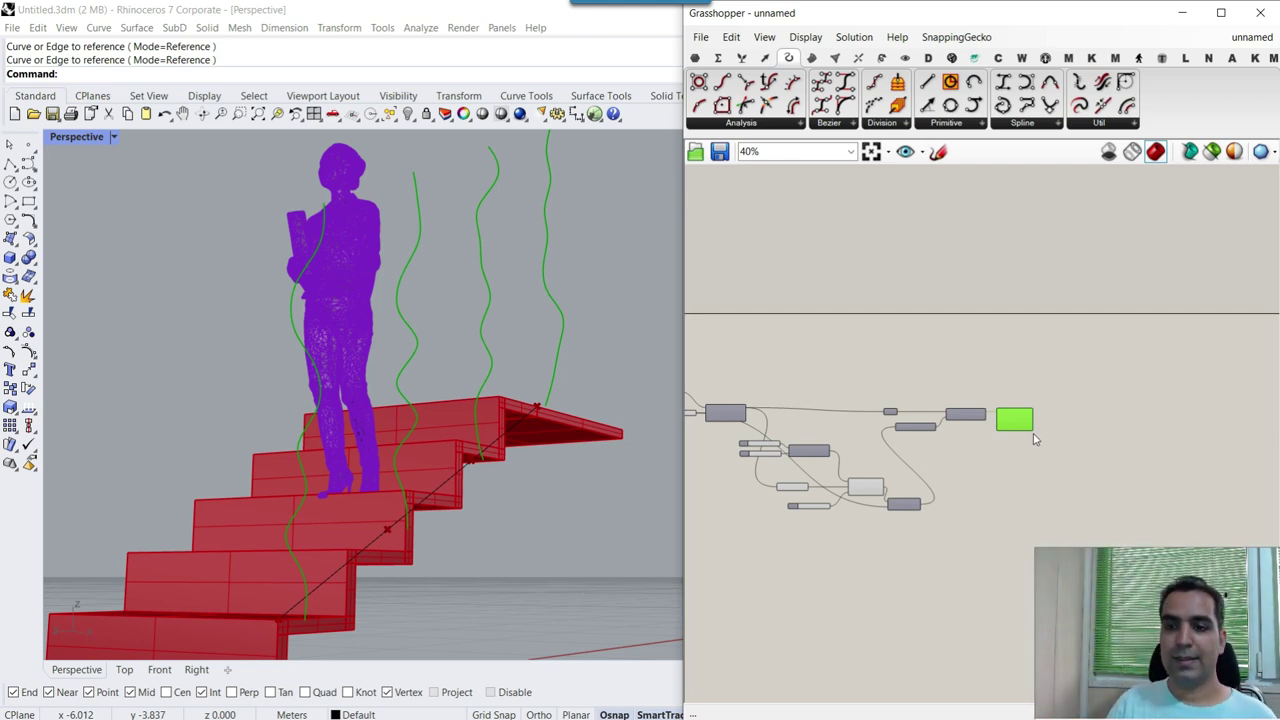
scroll(922, 452, "up", 8)
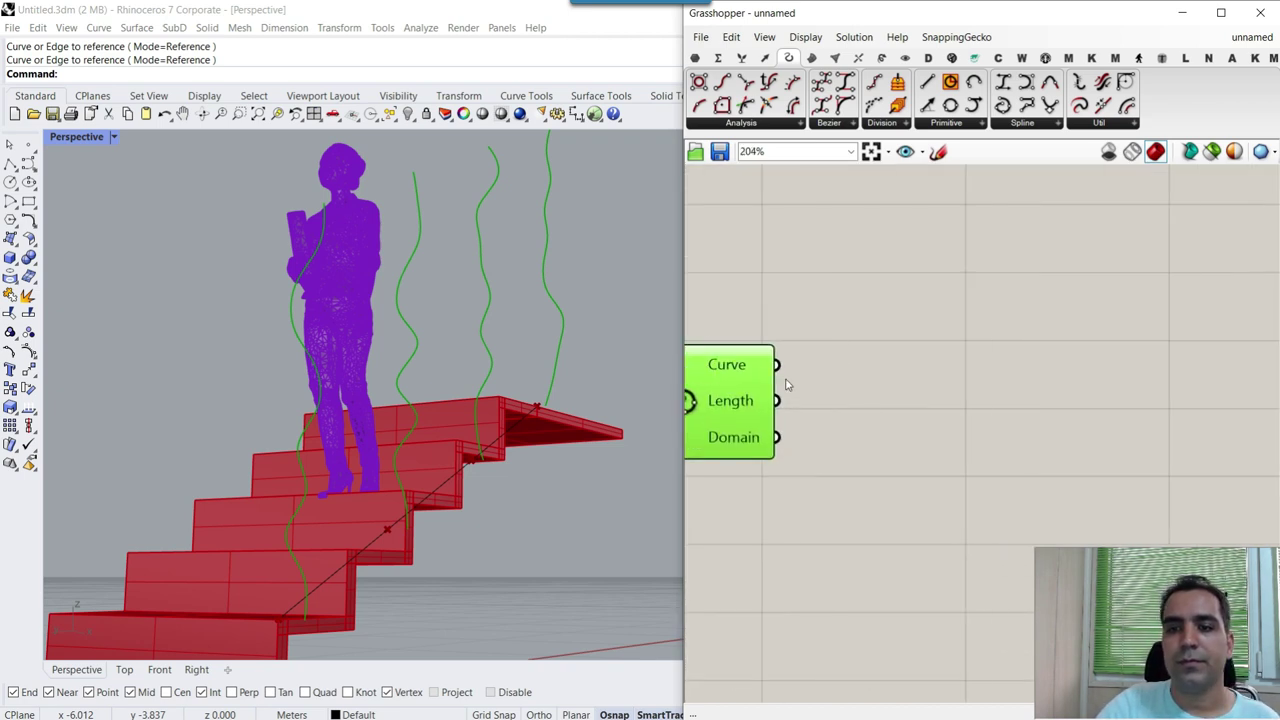
left_click(973, 60)
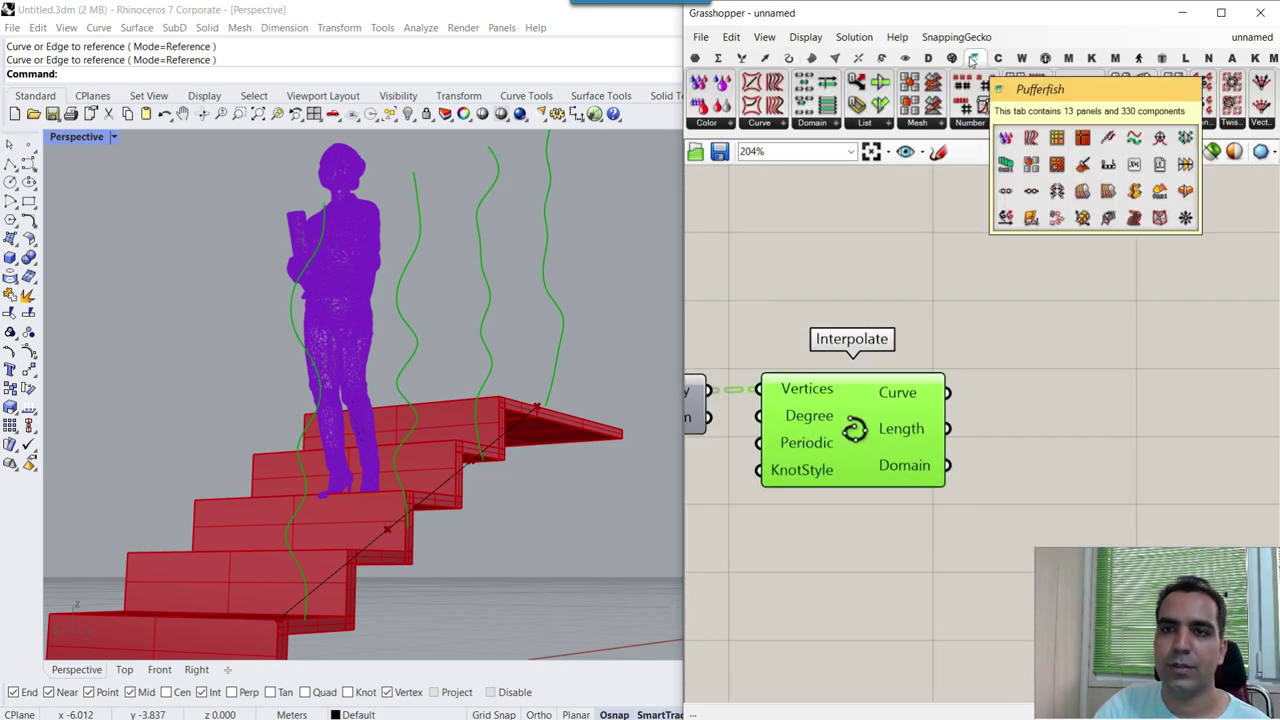
left_click(991, 288)
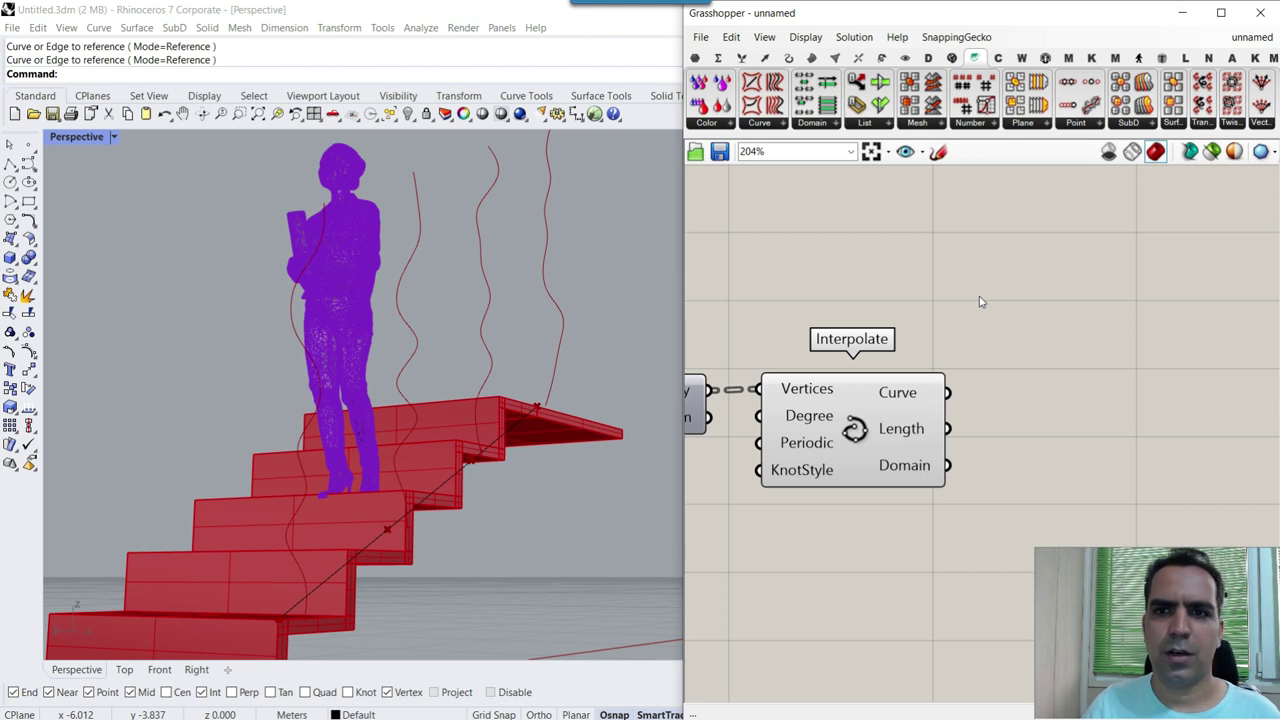
- Open Grasshopper's special Components Folder, where third-party plugins are stored
left_click(702, 40)
mouse_move(818, 330)
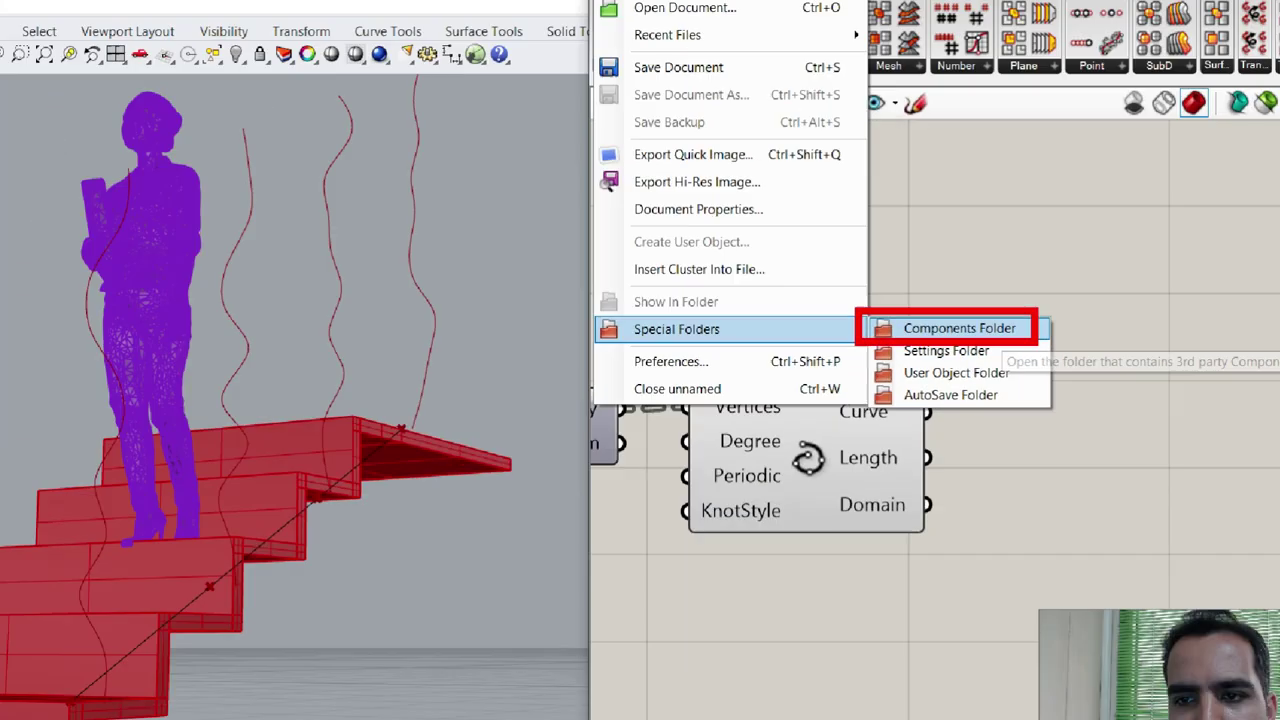
left_click(958, 328)
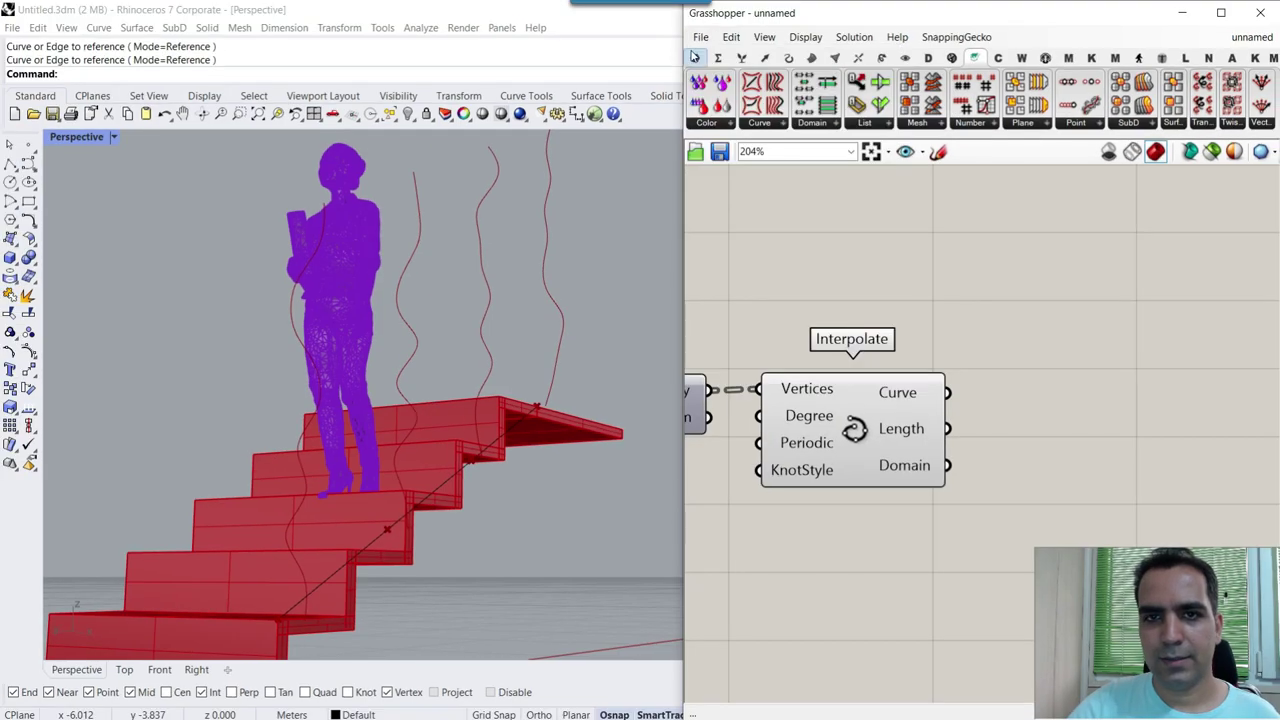
left_click(701, 37)
mouse_move(760, 326)
left_click(943, 330)
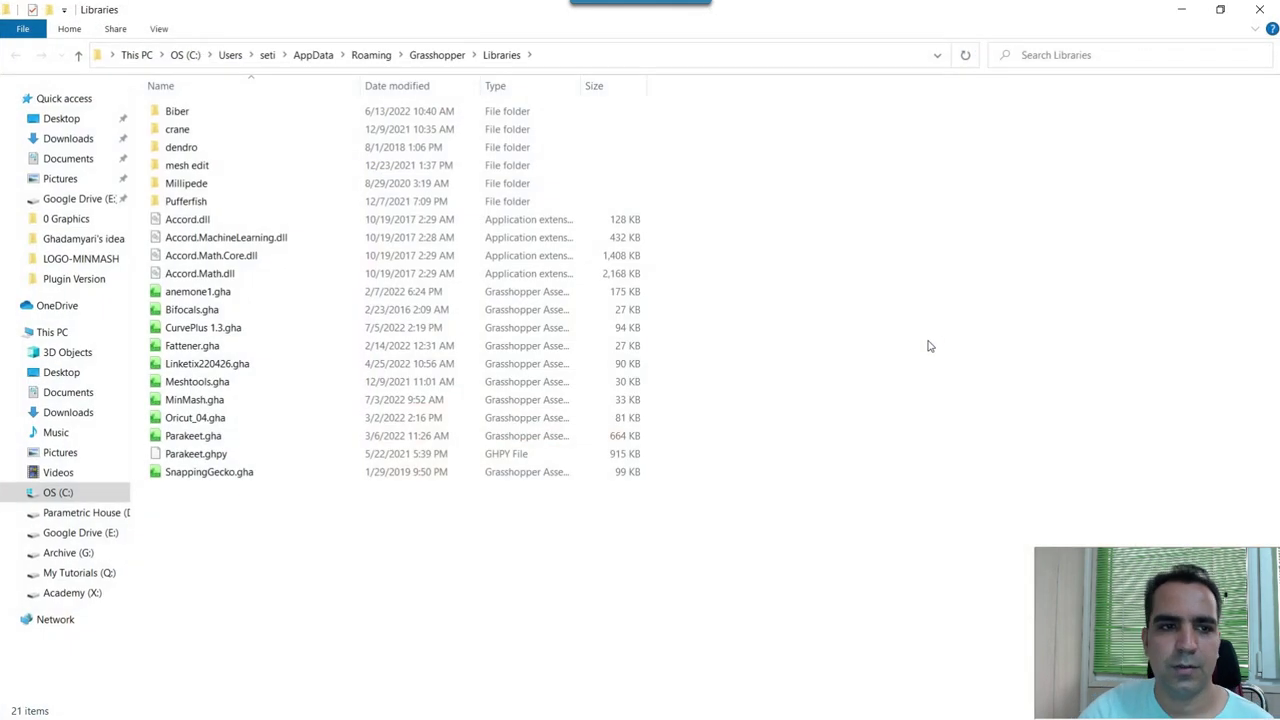
- Find the Pufferfish folder among the Grasshopper Libraries and open it
left_click(205, 383)
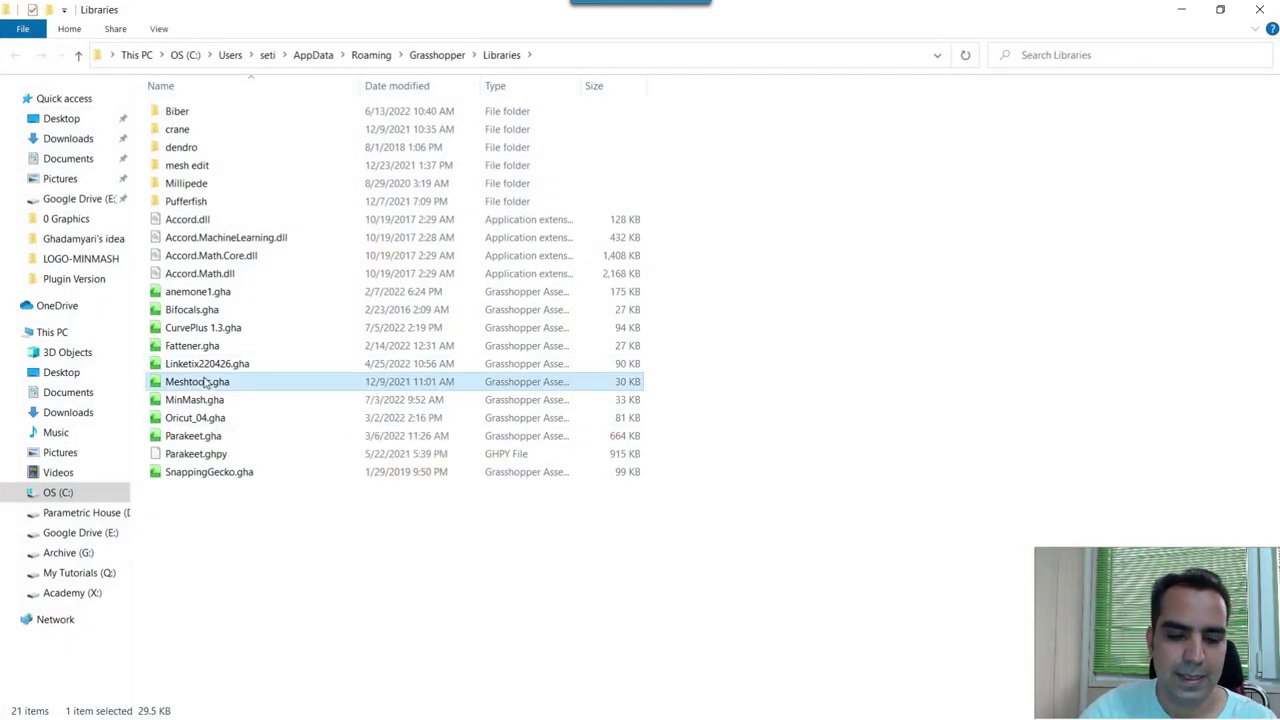
left_click(228, 437)
key("p")
key("p")
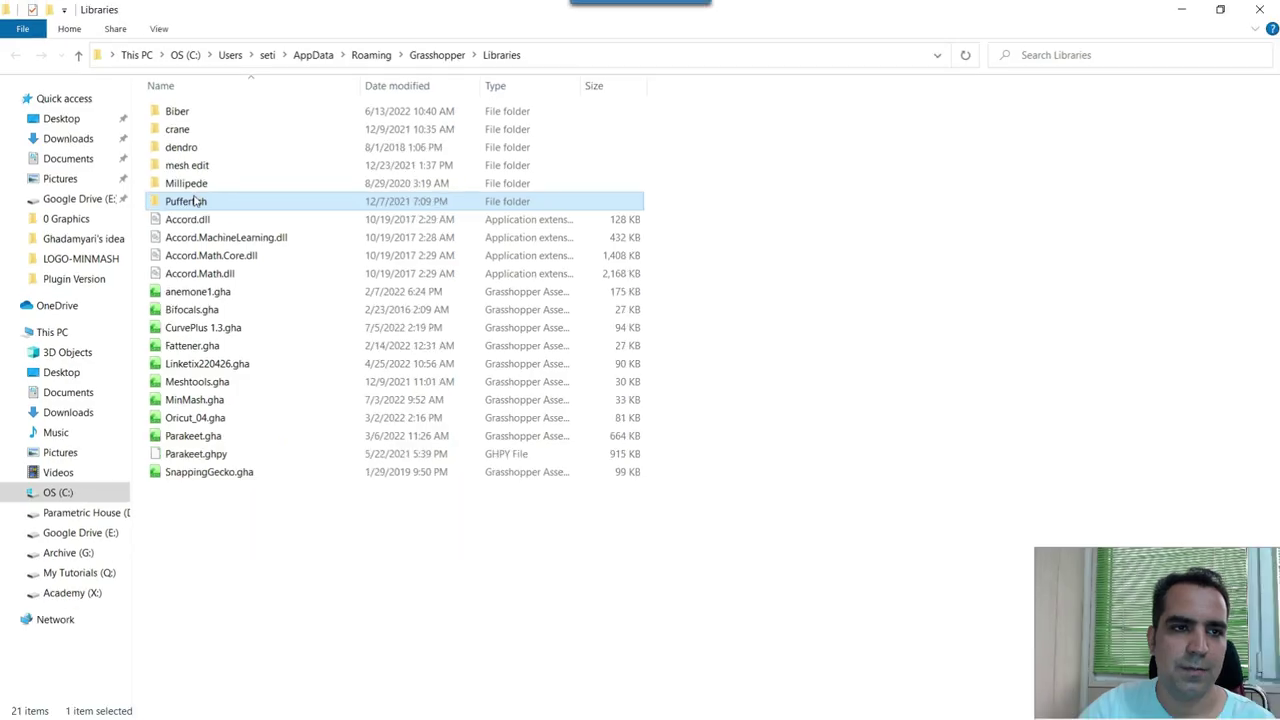
double_click(195, 201)
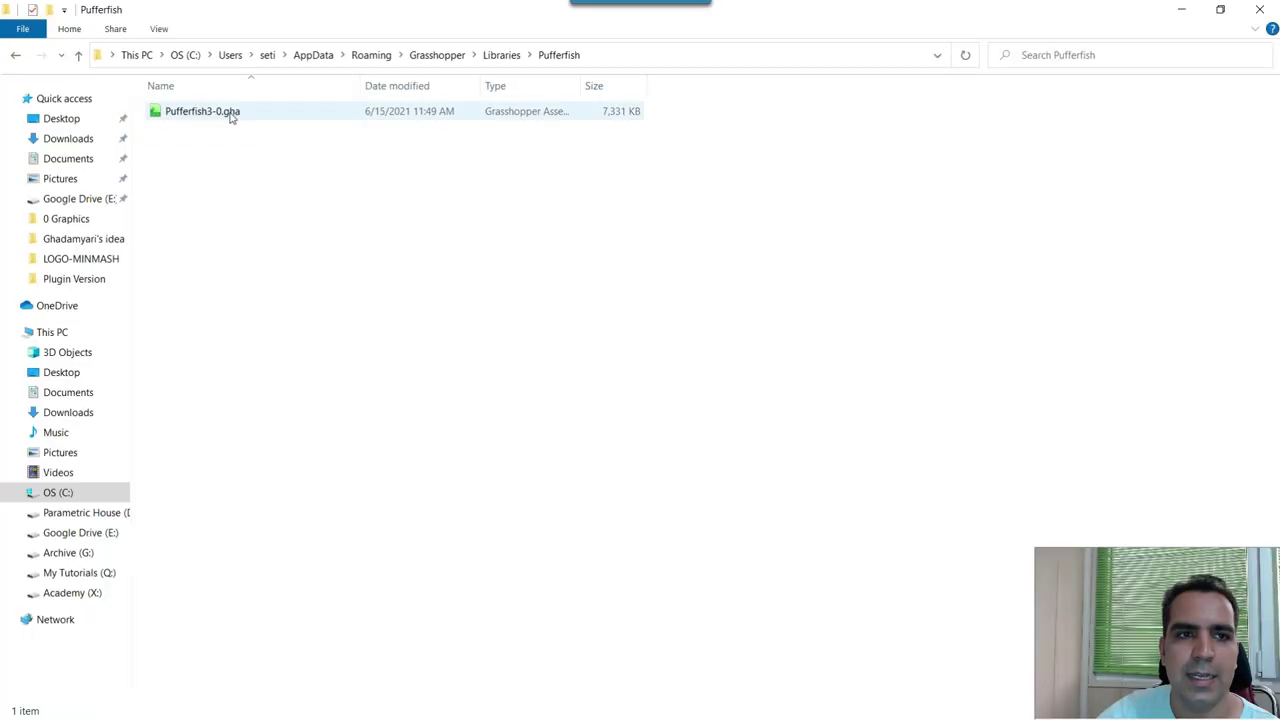
- Inspect the general properties of Pufferfish3-0.gha for a blocked-file setting, leaving them as they are
right_click(231, 116)
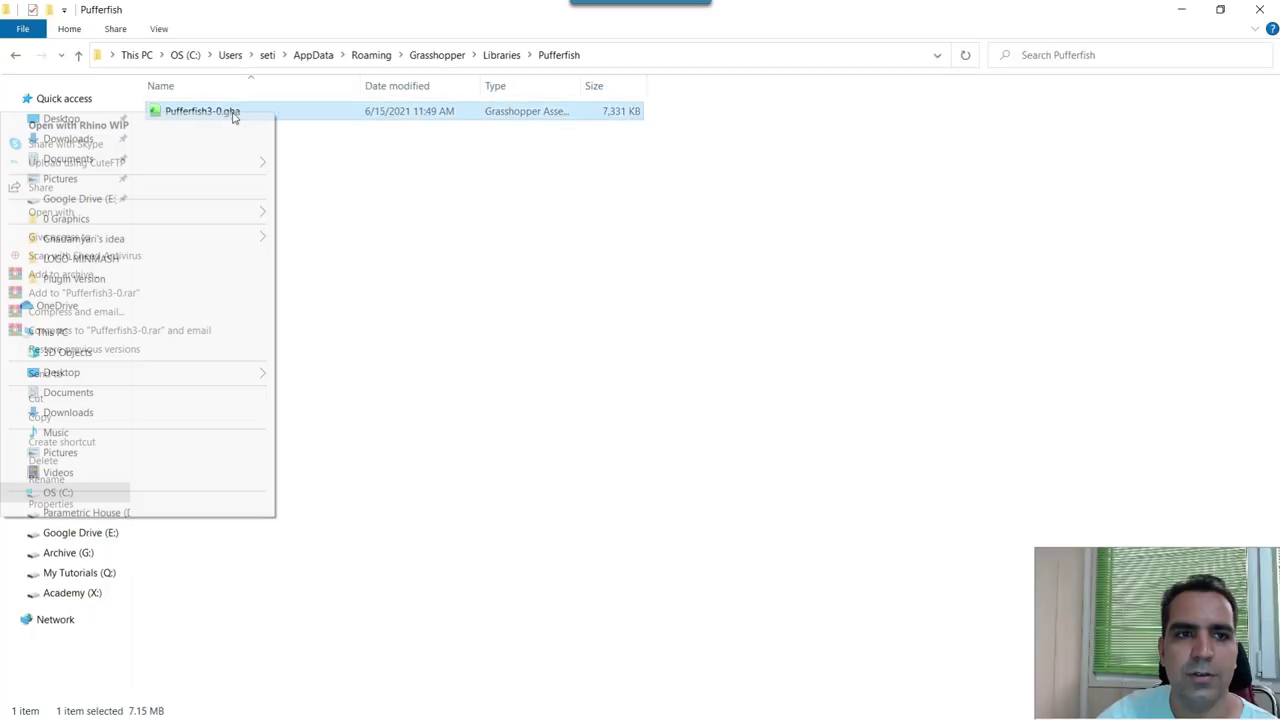
left_click(342, 153)
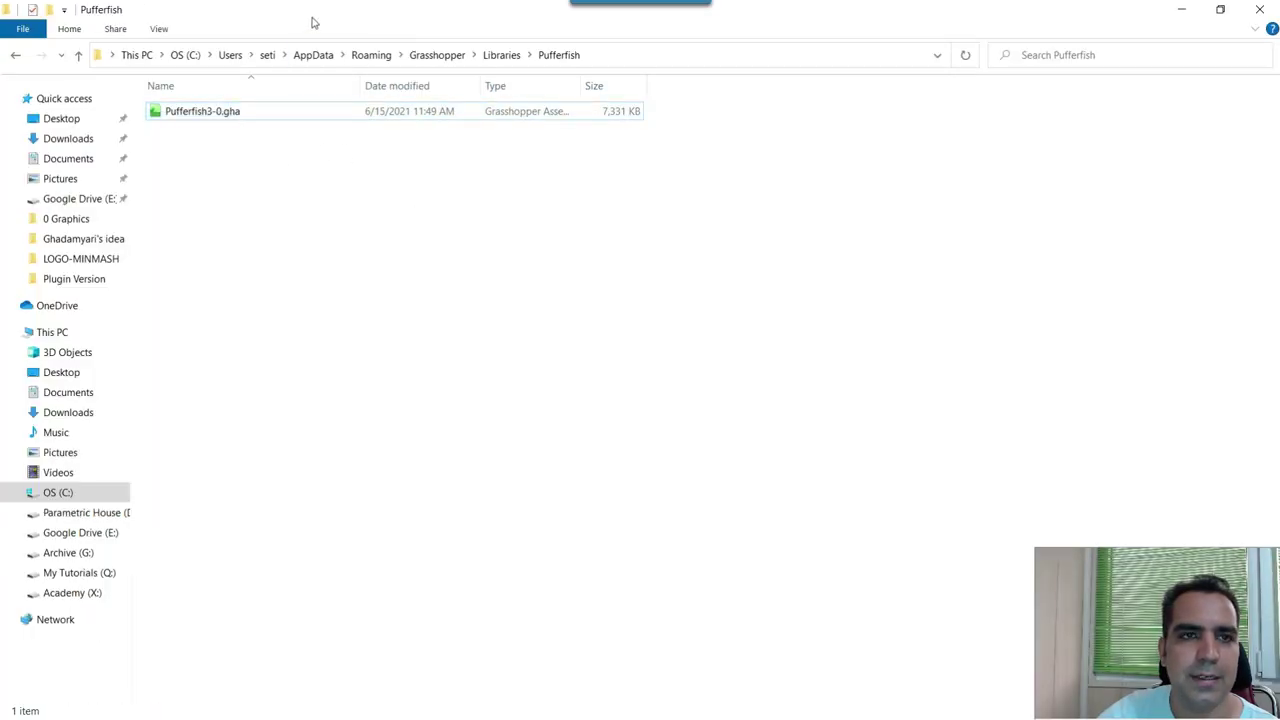
right_click(217, 111)
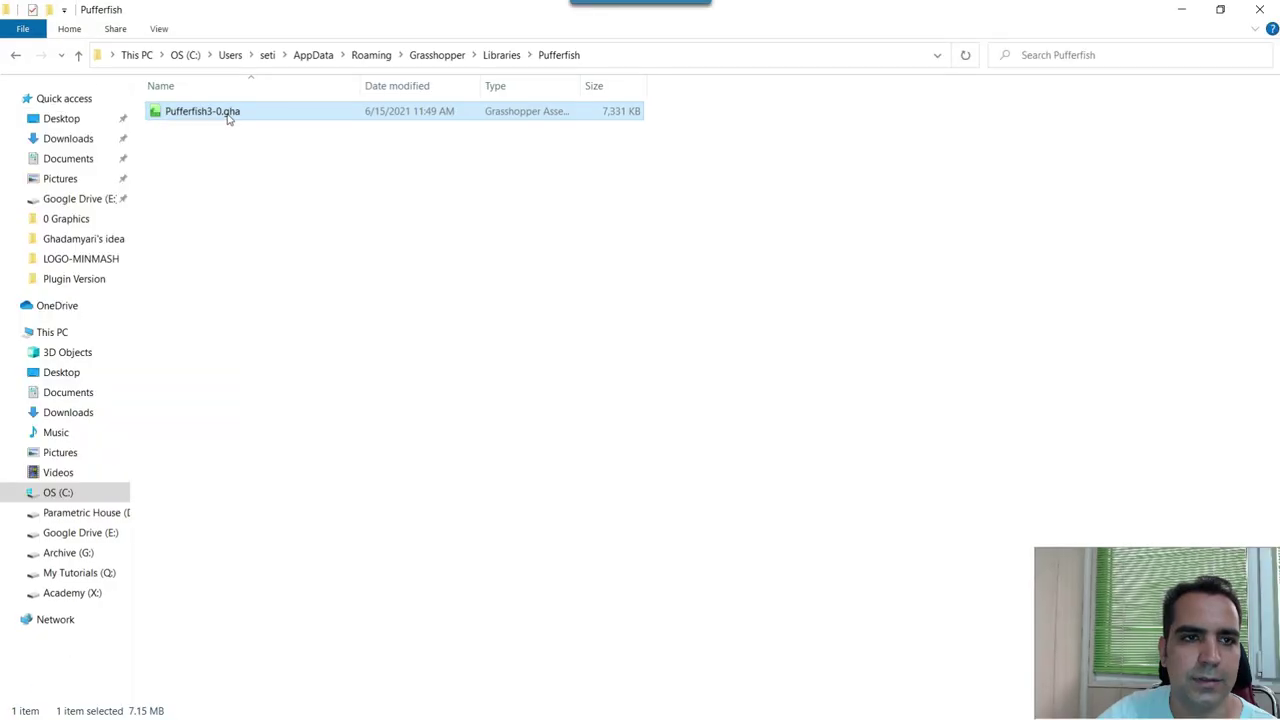
right_click(227, 113)
left_click(192, 506)
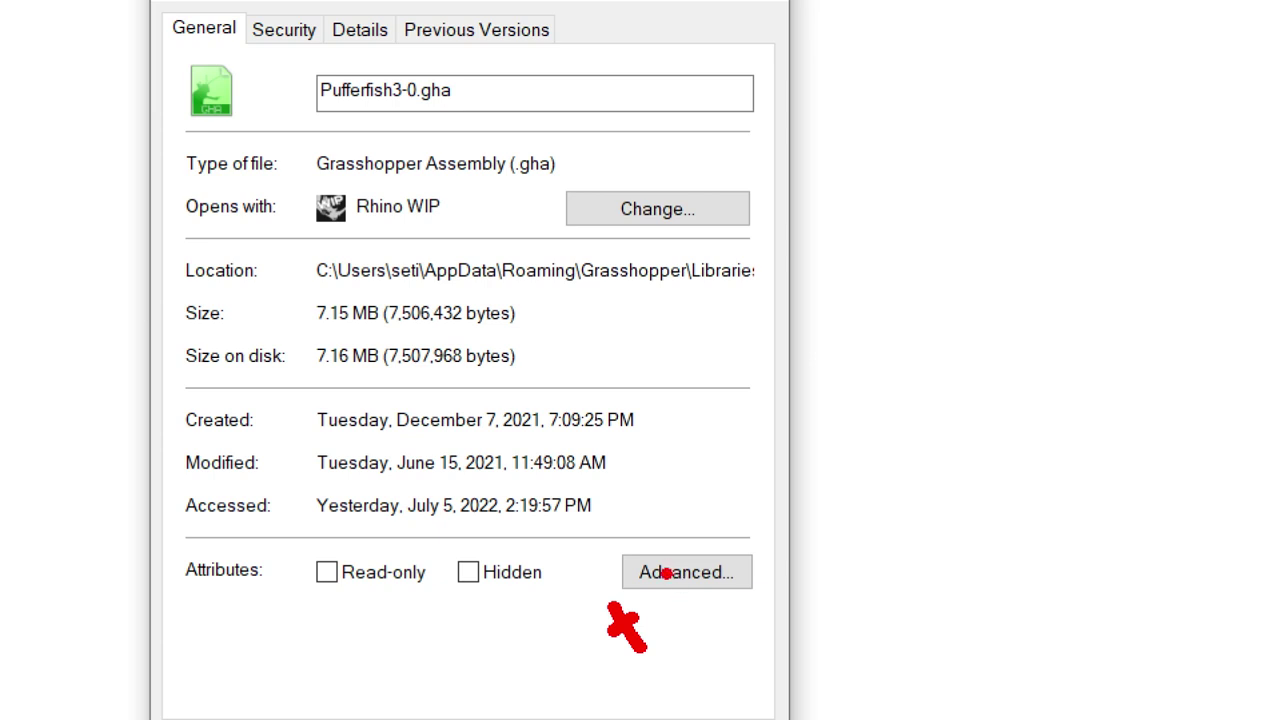
left_click(537, 126)
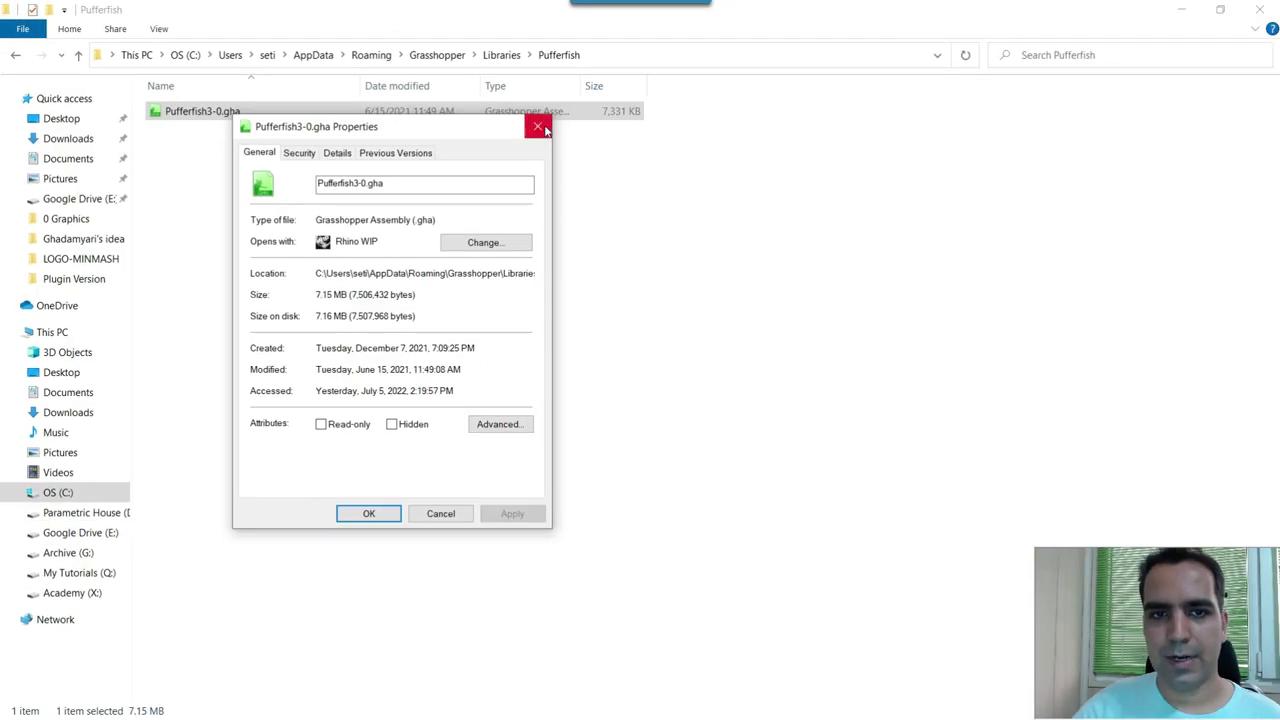
- Switch back to Grasshopper and examine the Tween components in Pufferfish's Curve group
left_click(1181, 9)
mouse_move(922, 443)
left_click(852, 430)
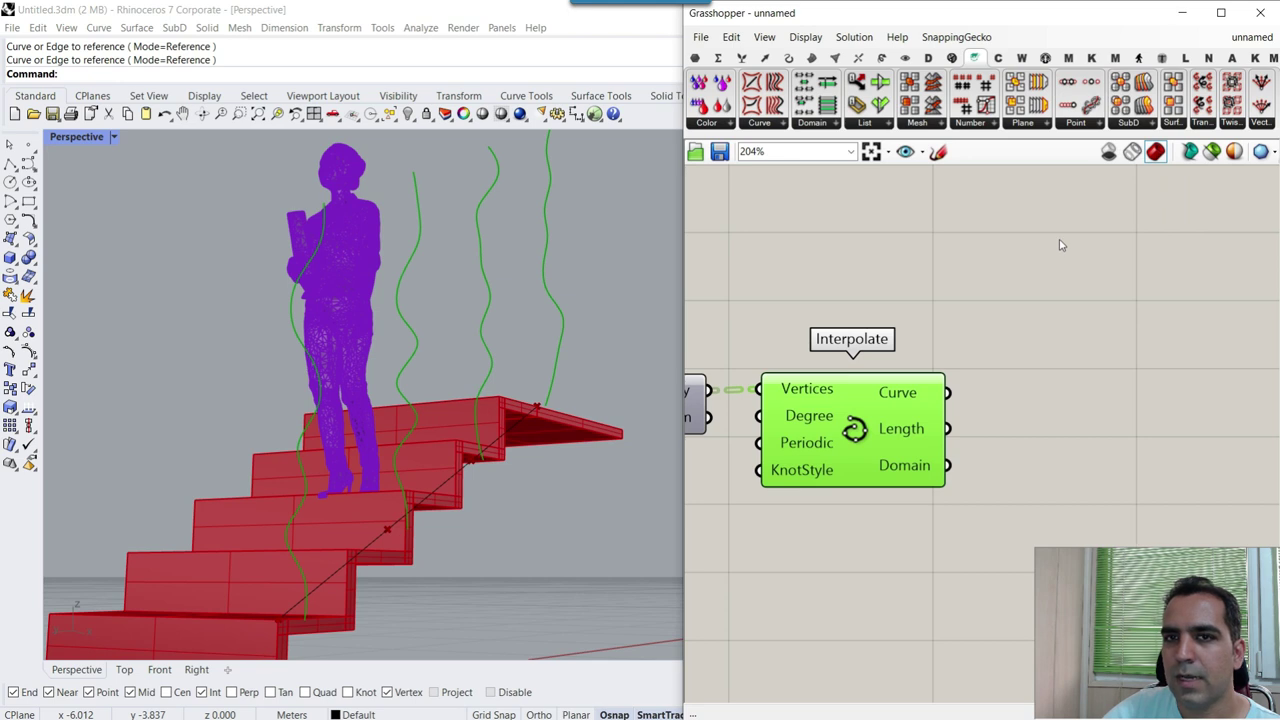
left_click(783, 124)
left_click(704, 188)
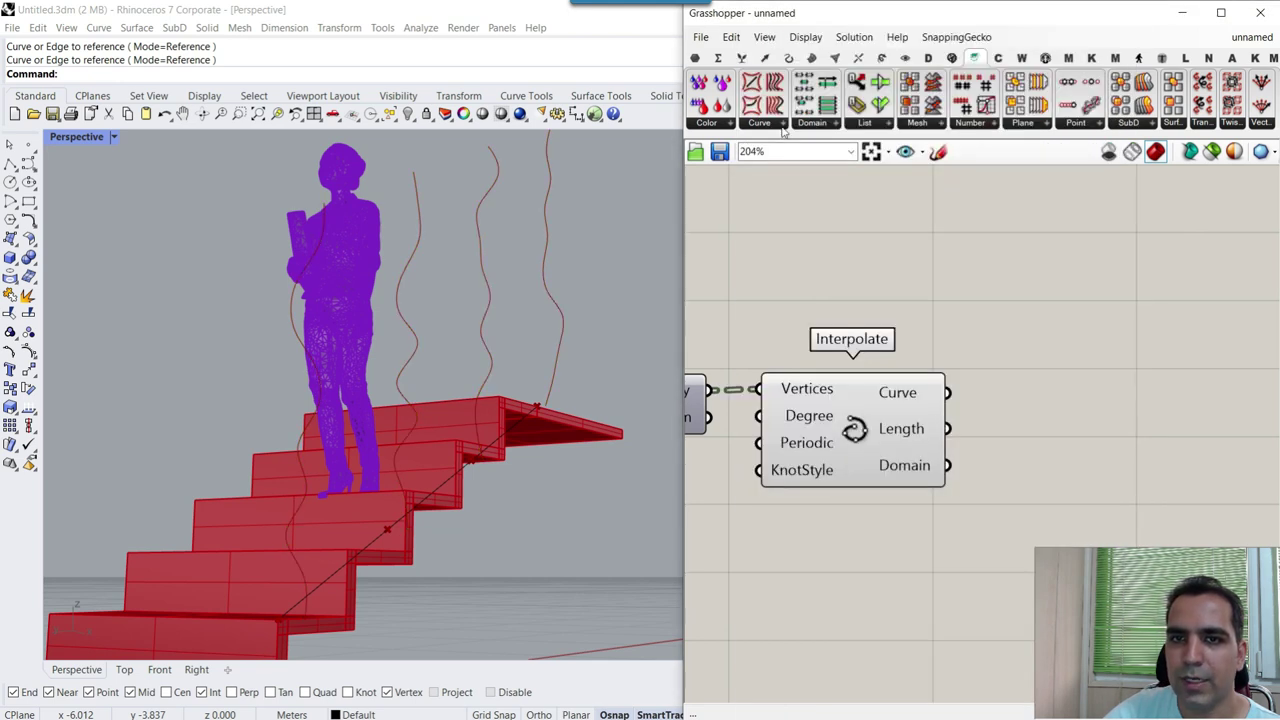
left_click(785, 127)
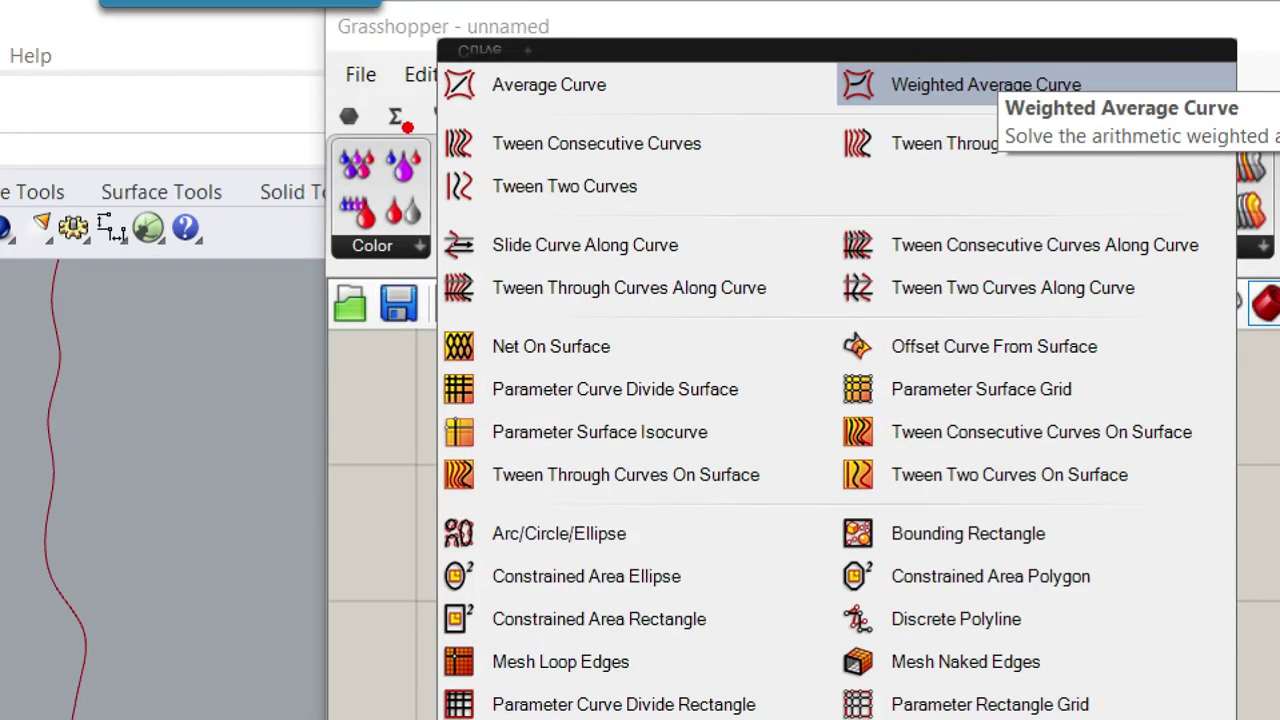
left_click_drag(407, 127, 1202, 216, "ctrl")
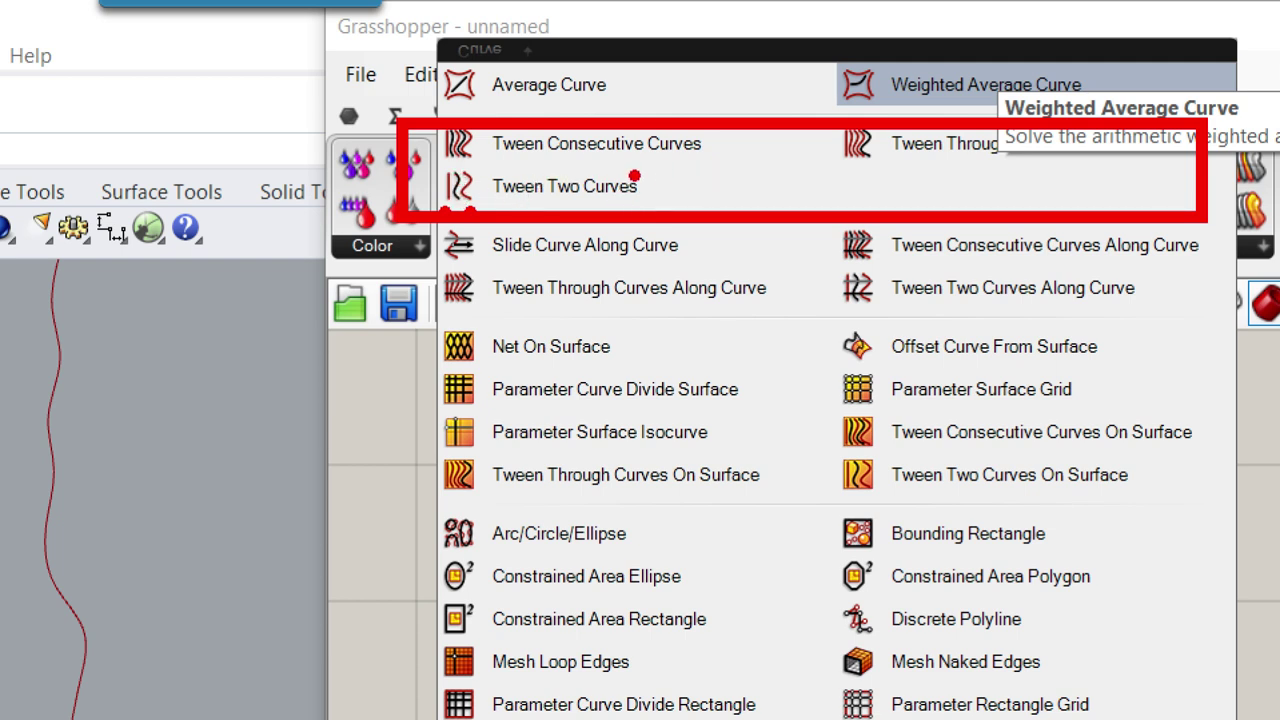
left_click_drag(503, 165, 716, 166)
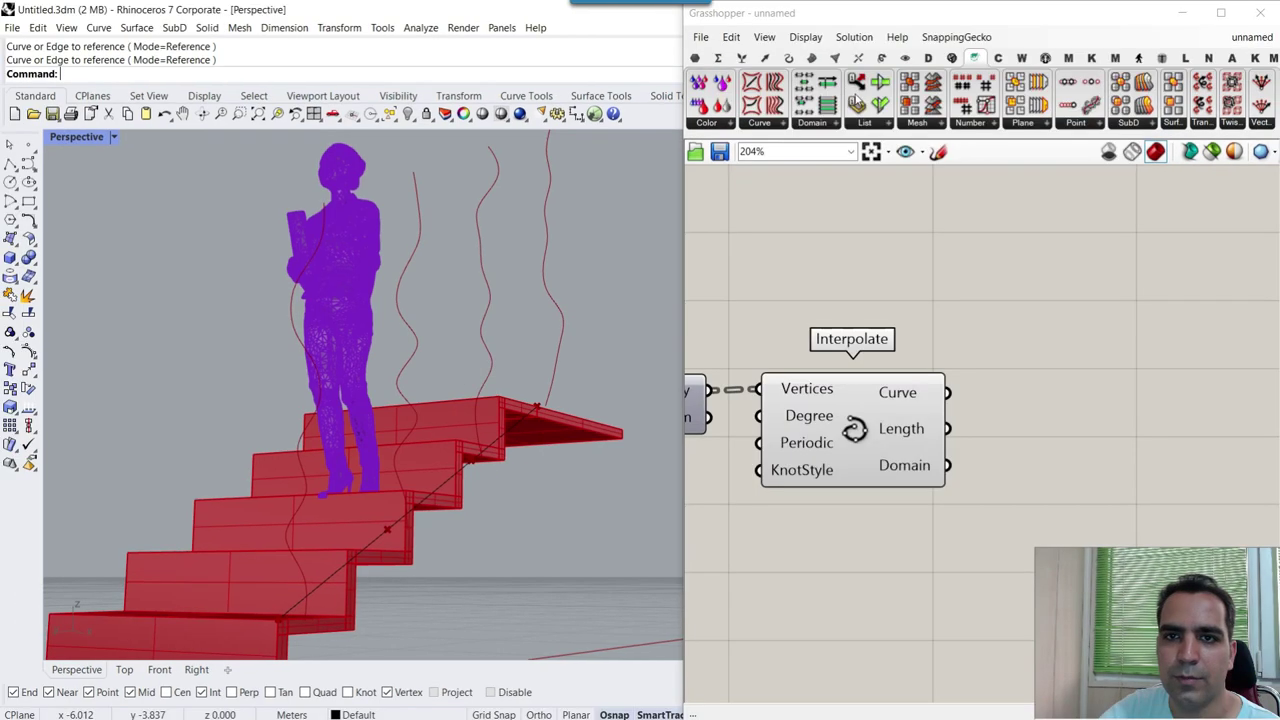
- Place a Tween Consecutive Curves component beside Interpolate and connect Interpolate's Curve output to its curves input
left_click(783, 122)
left_click(793, 74)
left_click(1078, 321)
scroll(1094, 361, "down", 3)
right_click_drag(1094, 361, 936, 278)
left_click_drag(936, 278, 997, 397)
scroll(908, 383, "up", 3)
left_click_drag(797, 222, 911, 306)
left_click_drag(1014, 359, 982, 287)
mouse_move(766, 230)
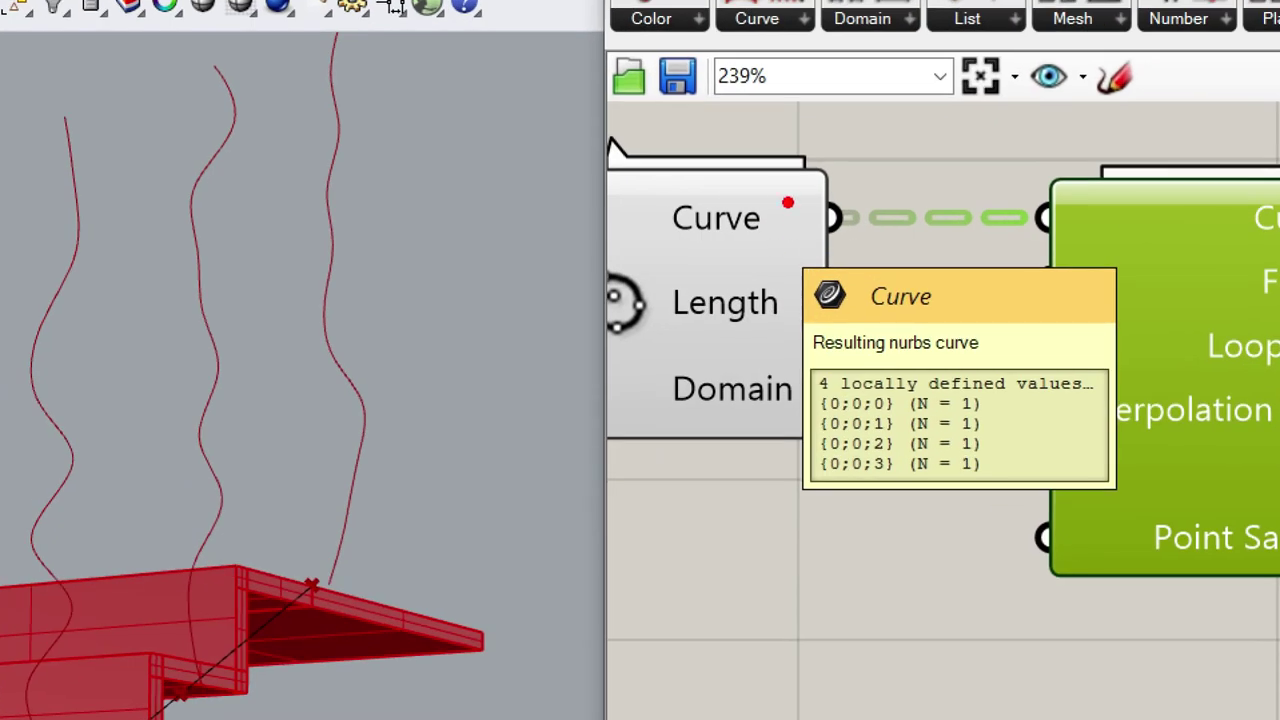
- Flatten Interpolate's Curve output so the wavy curves reach Tween Consecutive Curves as a single list
mouse_move(788, 203)
left_mouse_down()
mouse_move(798, 262)
mouse_move(832, 240)
left_mouse_up()
mouse_move(822, 367)
left_mouse_down()
mouse_move(850, 382)
mouse_move(840, 365)
left_mouse_up()
right_click(764, 220)
left_click(790, 297)
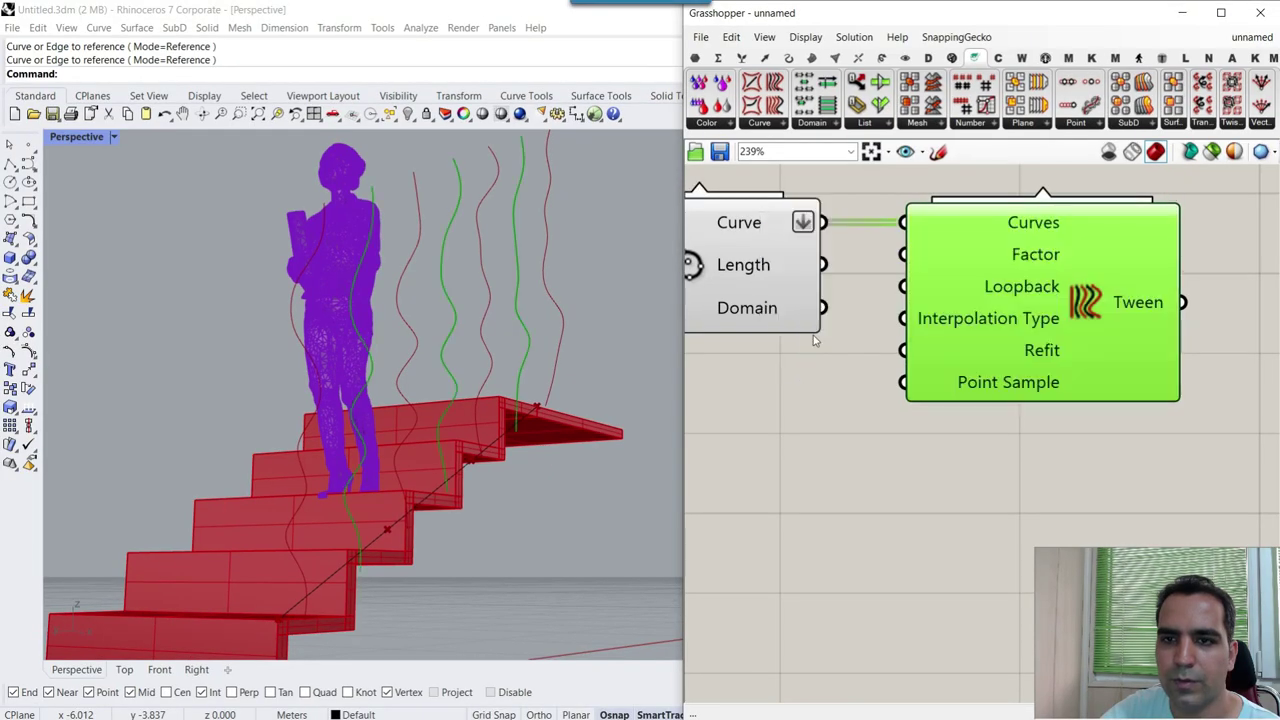
right_click_drag(491, 306, 410, 371)
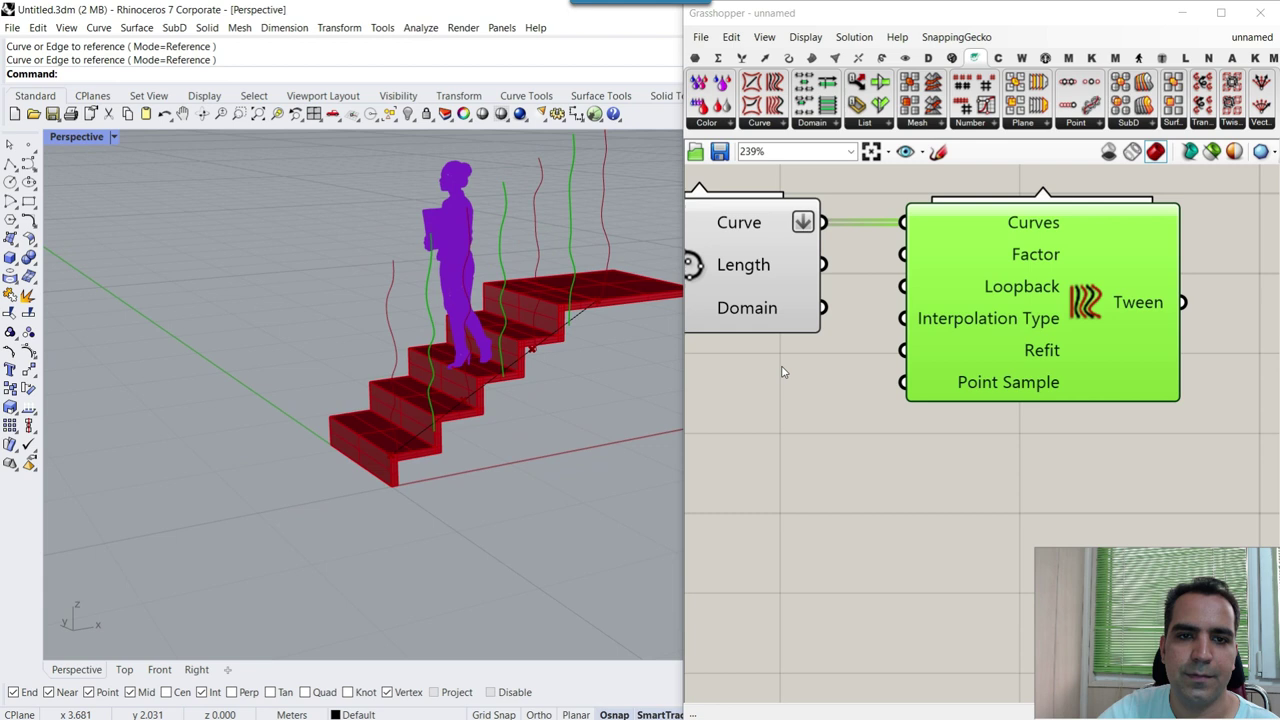
right_click_drag(985, 328, 954, 309)
scroll(950, 307, "down", 2)
- Move Tween Consecutive Curves farther from Interpolate and check the description and default of its Factor input
left_click_drag(920, 304, 995, 347)
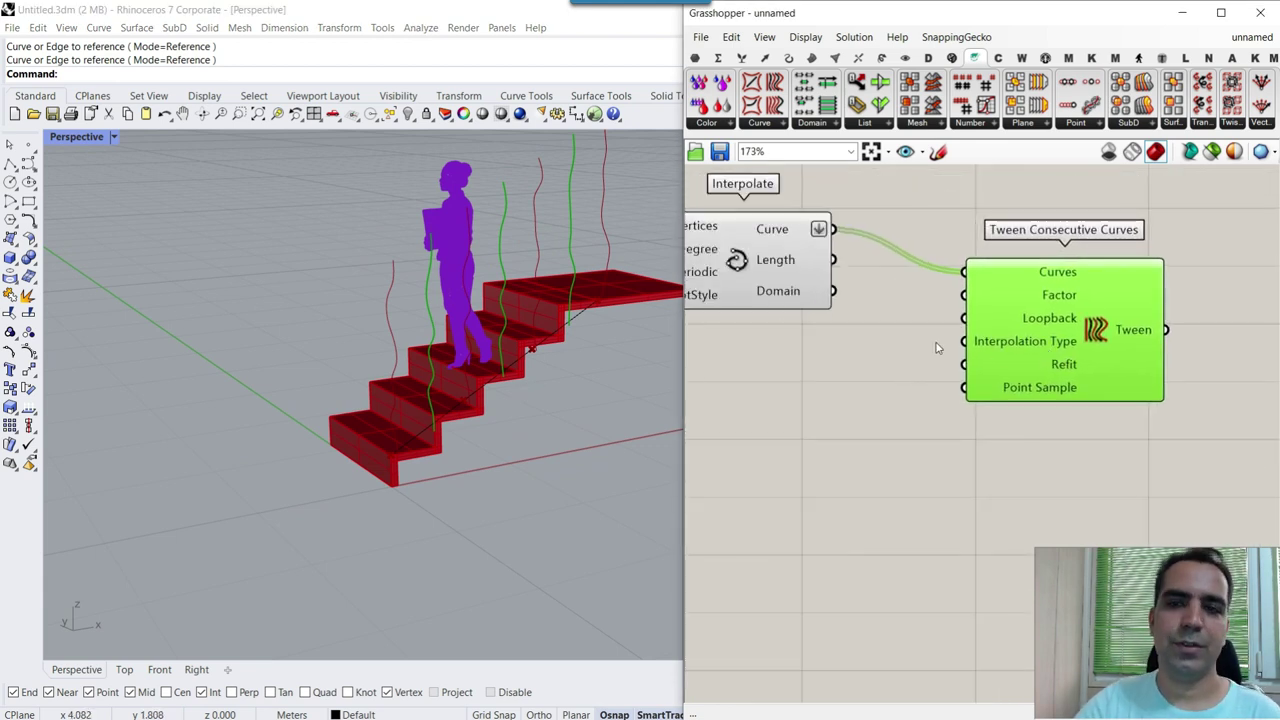
mouse_move(1046, 292)
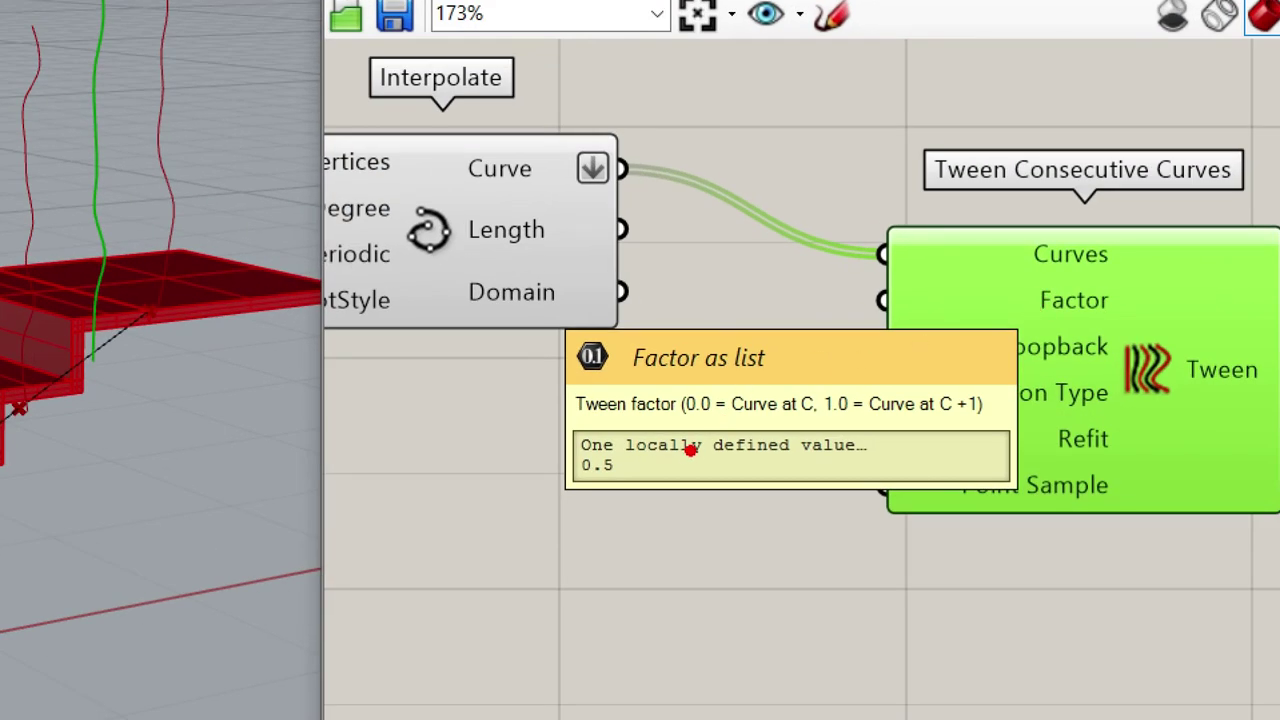
left_click_drag(666, 419, 704, 426)
left_click_drag(818, 421, 860, 424)
mouse_move(651, 452)
left_mouse_down()
mouse_move(590, 418)
mouse_move(648, 446)
left_mouse_up()
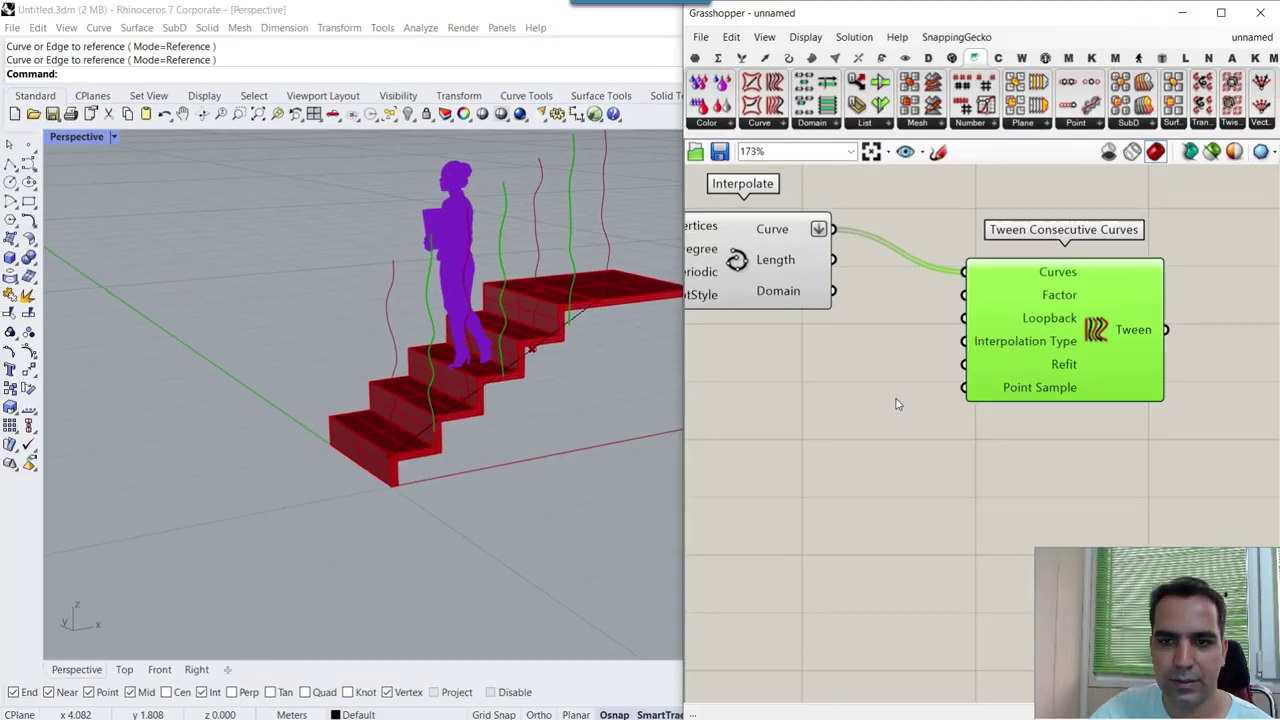
scroll(729, 435, "up", 2)
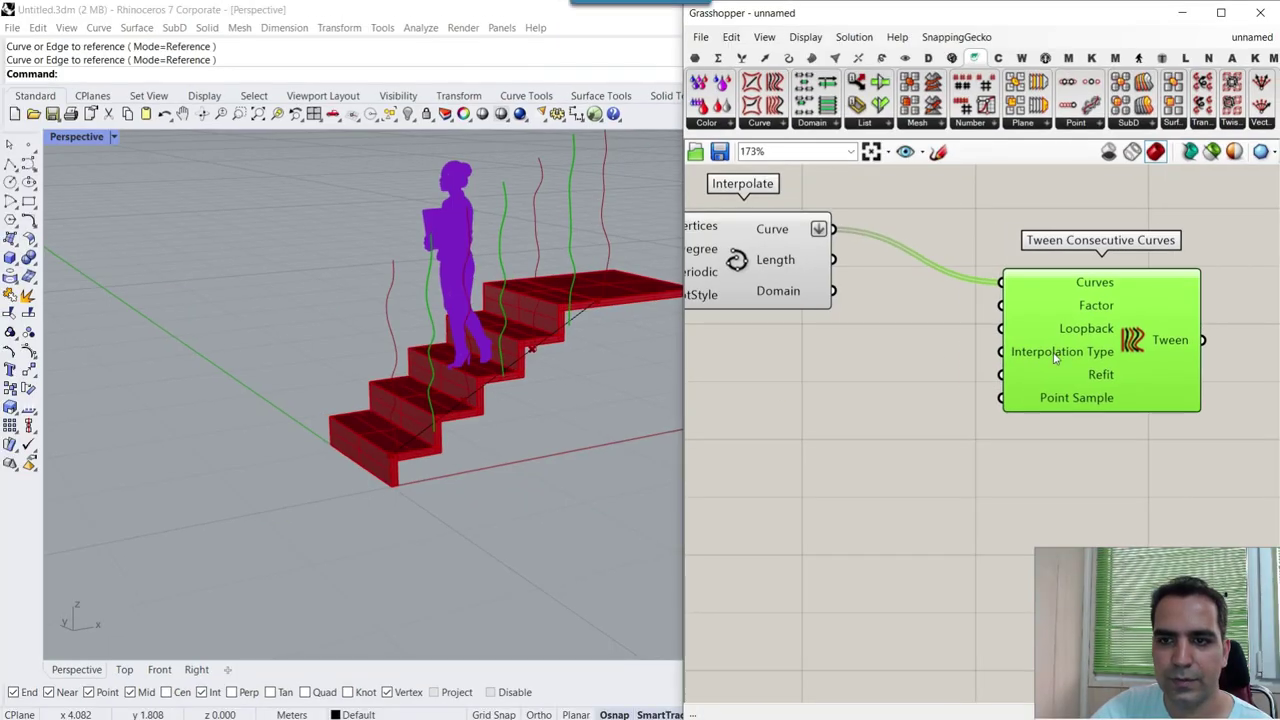
- Place a Range component below Interpolate, in front of the Tween Consecutive Curves component
double_click(887, 360)
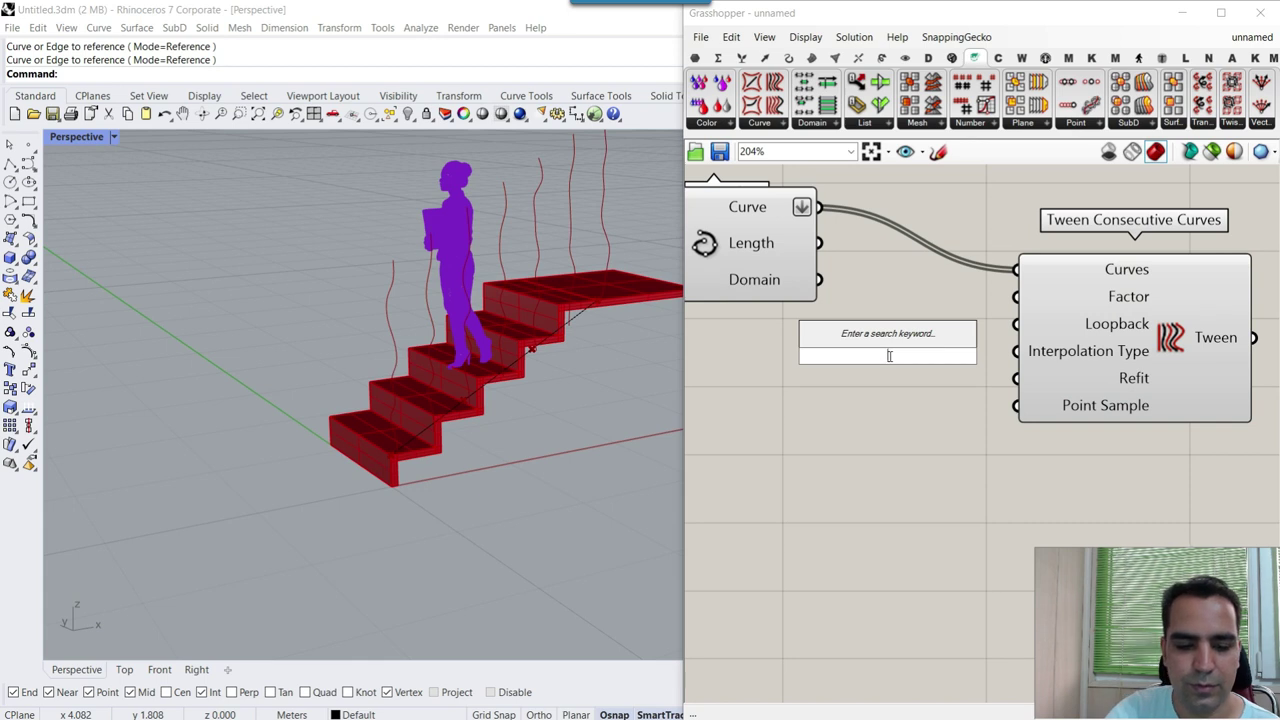
left_click(741, 58)
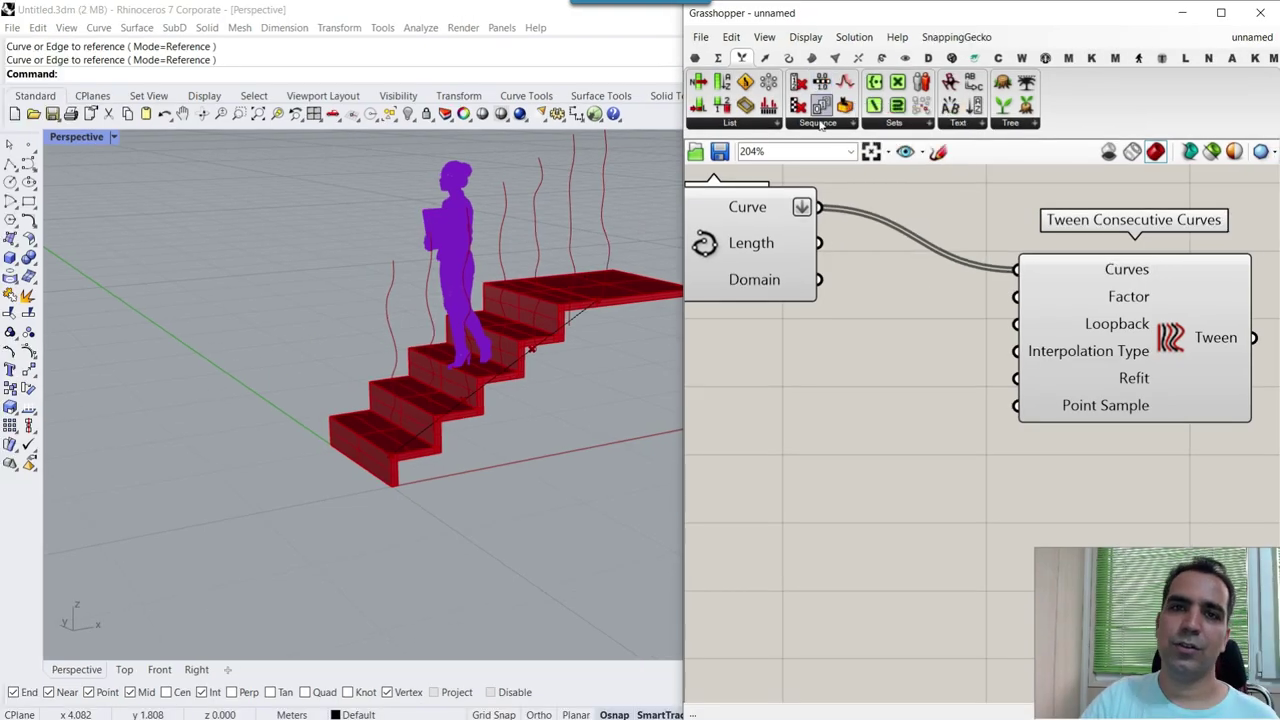
left_click_drag(851, 424, 849, 418)
mouse_move(815, 407)
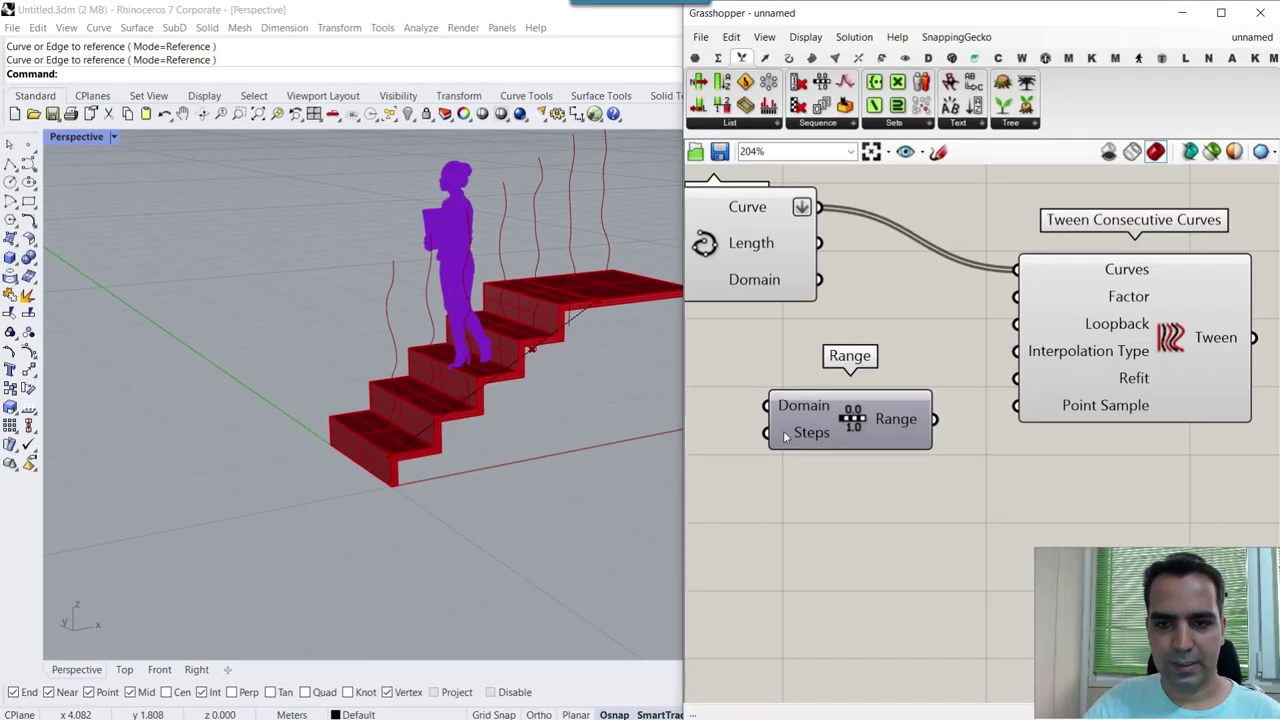
mouse_move(761, 471)
- Create a 3..12 number slider for Range's Steps input and connect Range's output to the tween's Factor input
right_click_drag(786, 437, 954, 417)
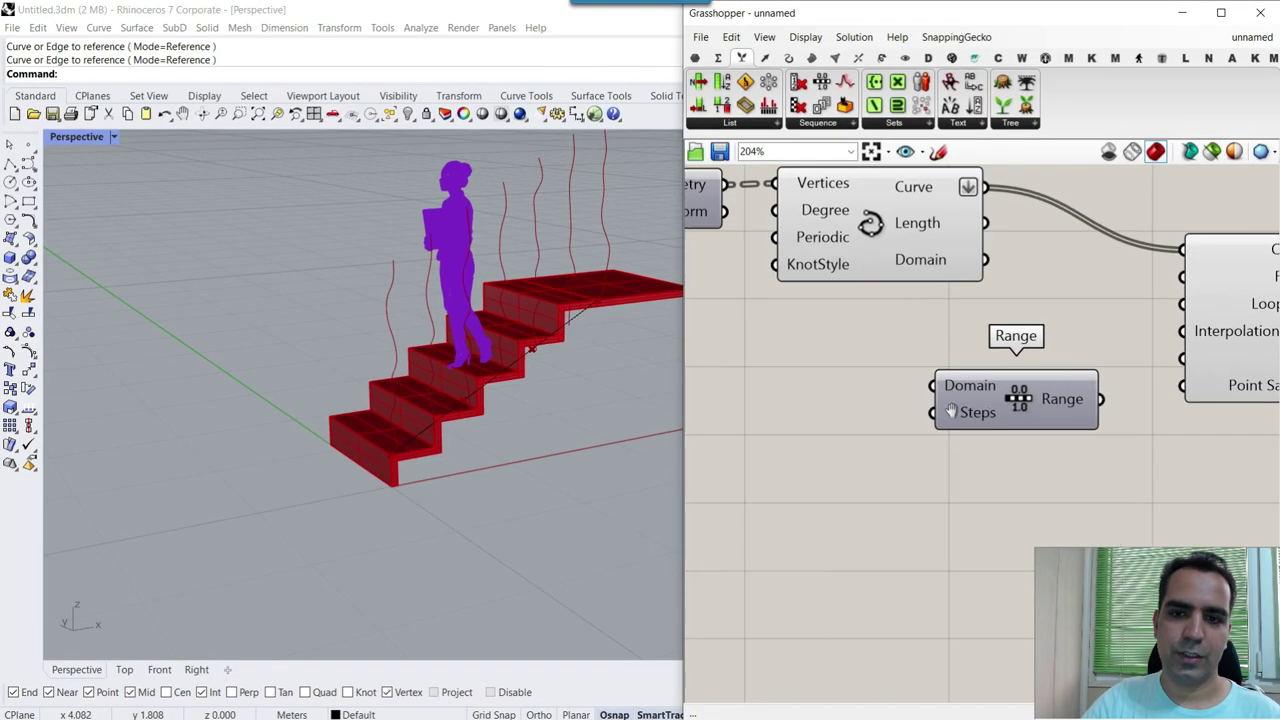
double_click(806, 414)
type("3..12")
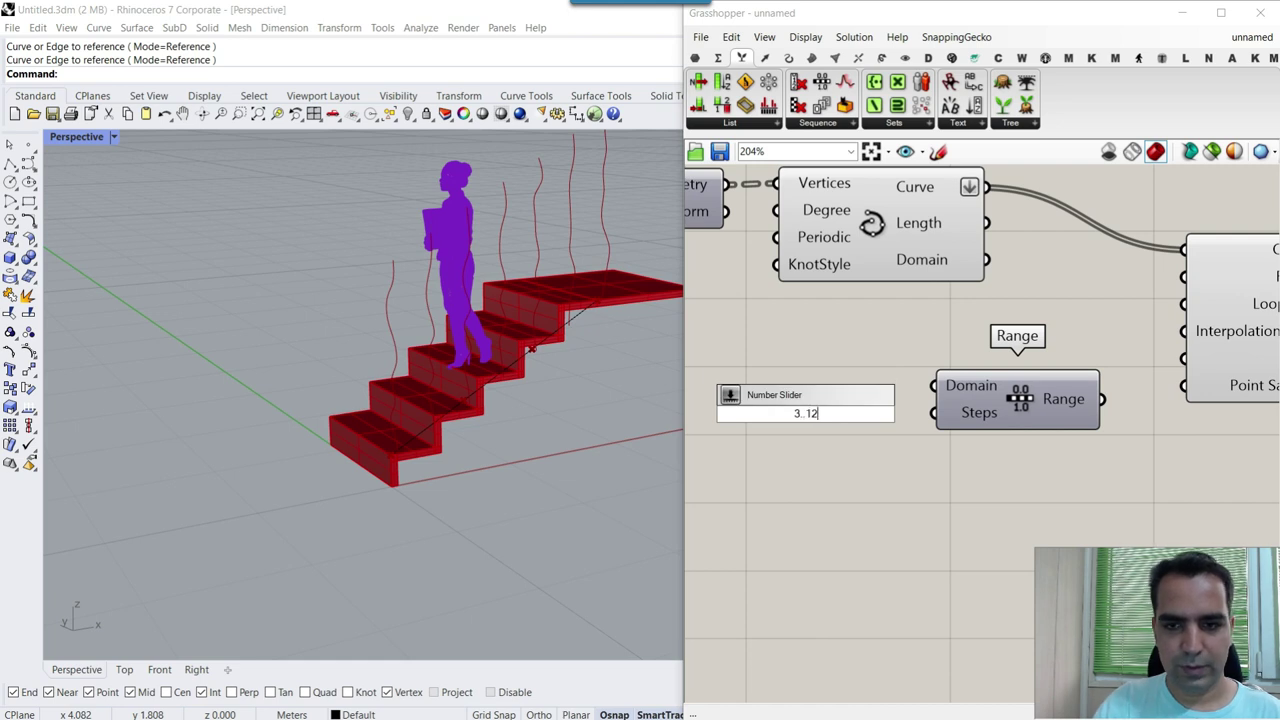
key("Return")
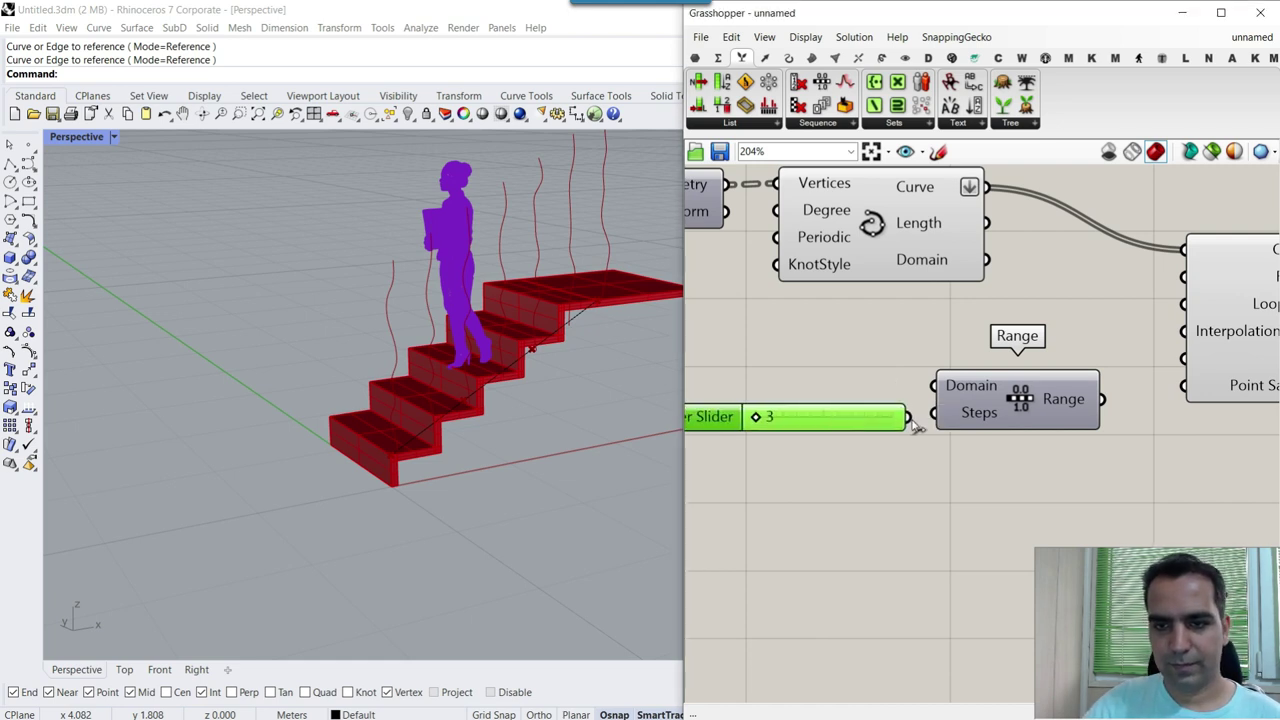
right_click_drag(1115, 390, 1021, 391)
left_click_drag(1010, 400, 1090, 278)
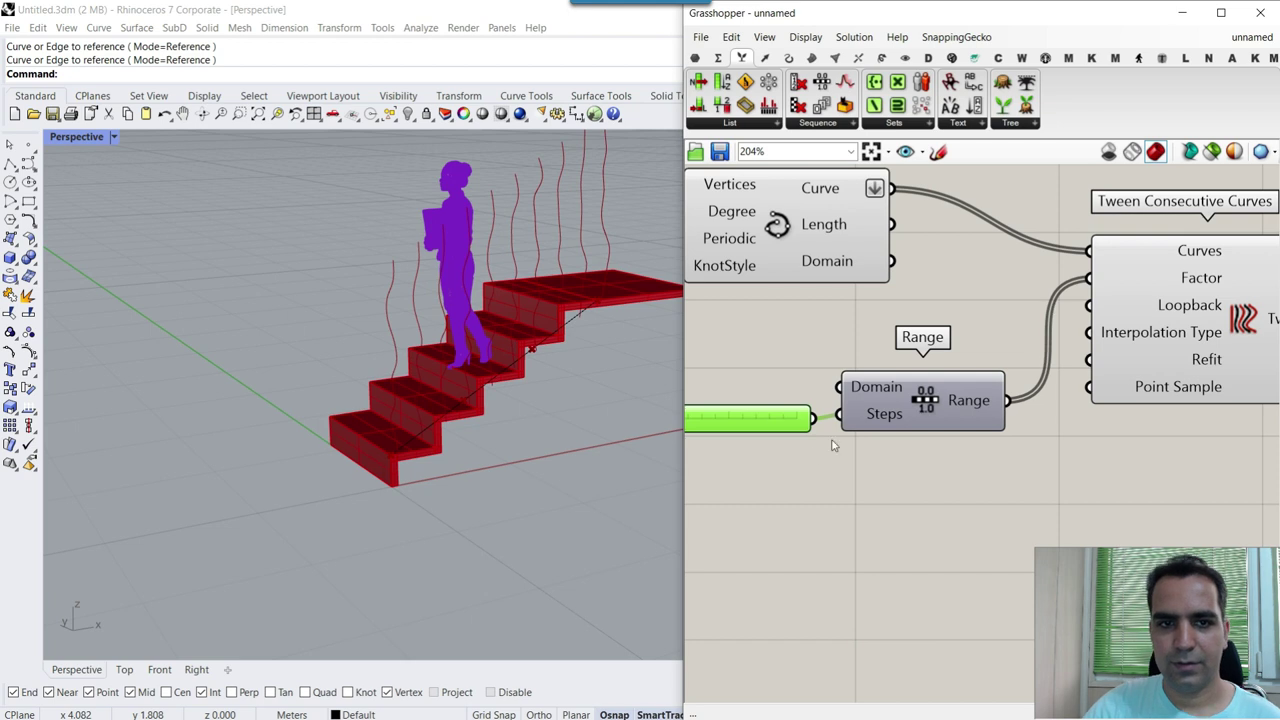
- Raise the Range steps slider to 12 to fill in the railing with more tweened curves
right_click_drag(743, 430, 836, 418)
left_click_drag(757, 406, 889, 406)
scroll(520, 305, "up", 3)
right_click_drag(561, 298, 455, 400)
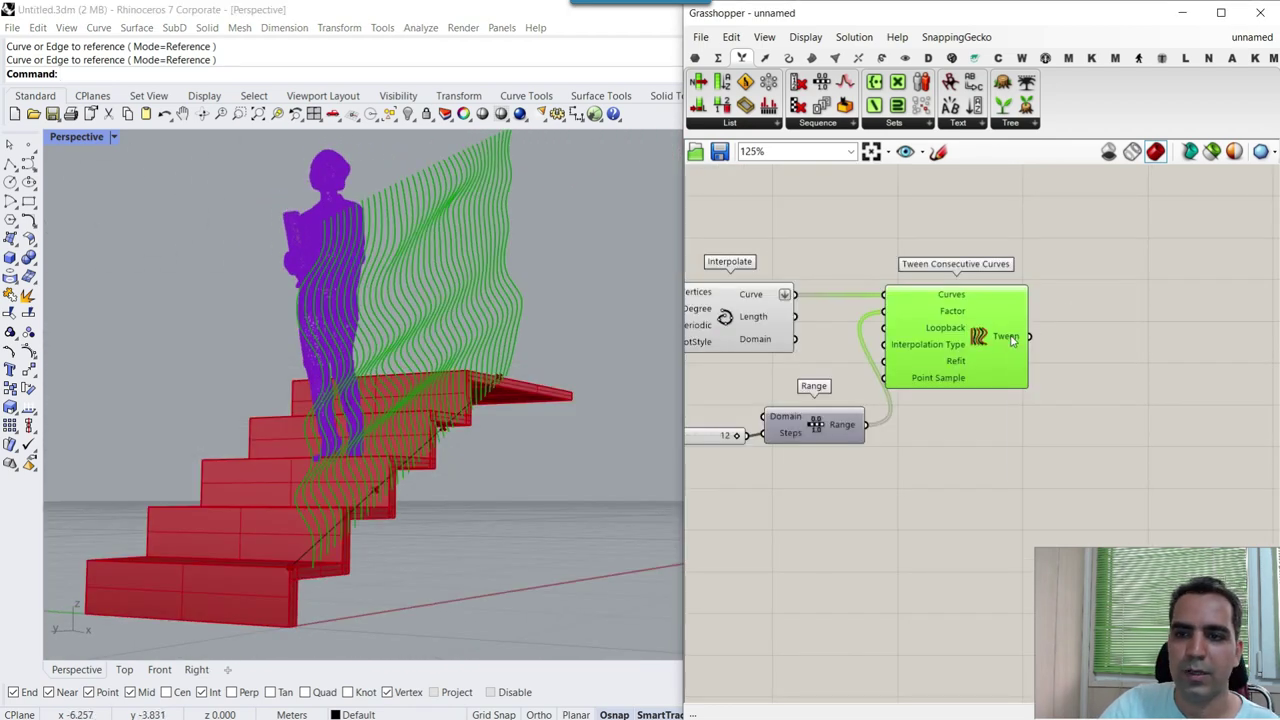
- Bake the Tween output curves into the Rhino model and select one of the baked curves
right_click(1012, 340)
left_click(1048, 362)
left_click(1046, 517)
left_click(420, 298)
right_click_drag(420, 298, 270, 350)
- Highlight the Interpolate curves and check the baked tween curves at their positions for overlapping duplicates
left_click(932, 235)
right_click_drag(776, 270, 902, 282)
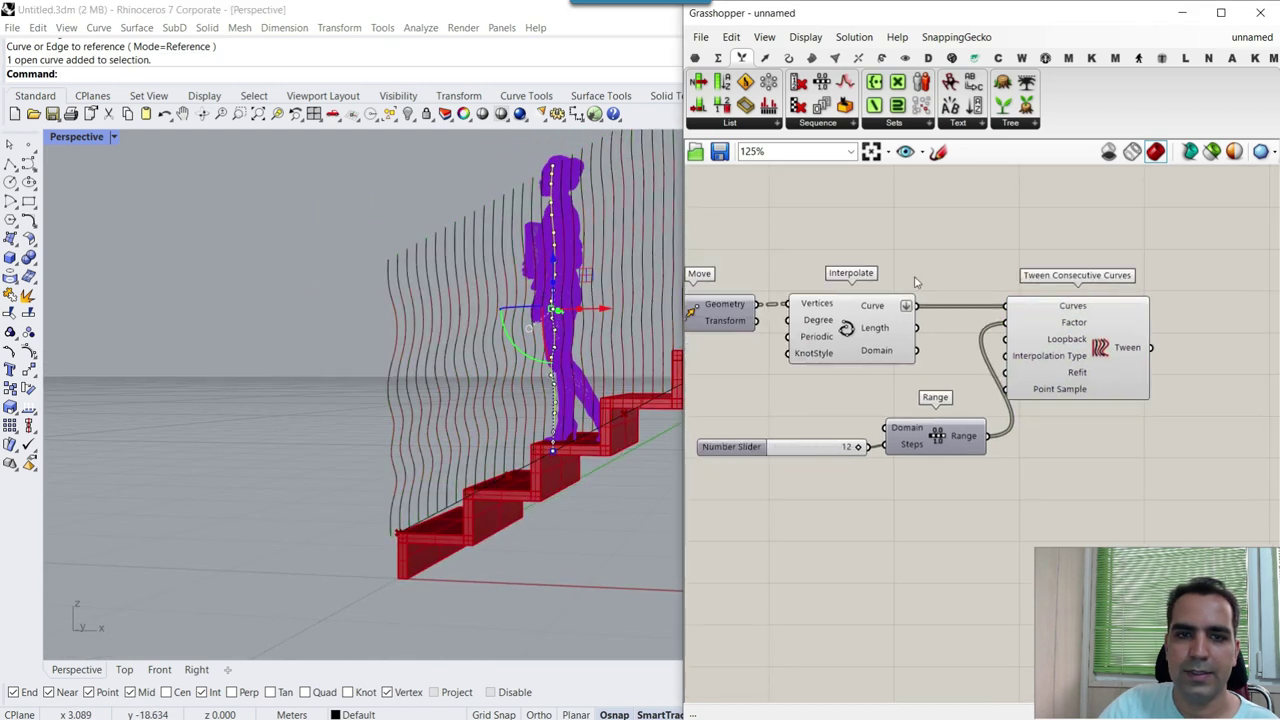
left_click(374, 190)
right_click_drag(783, 289, 983, 297)
left_click(1064, 337)
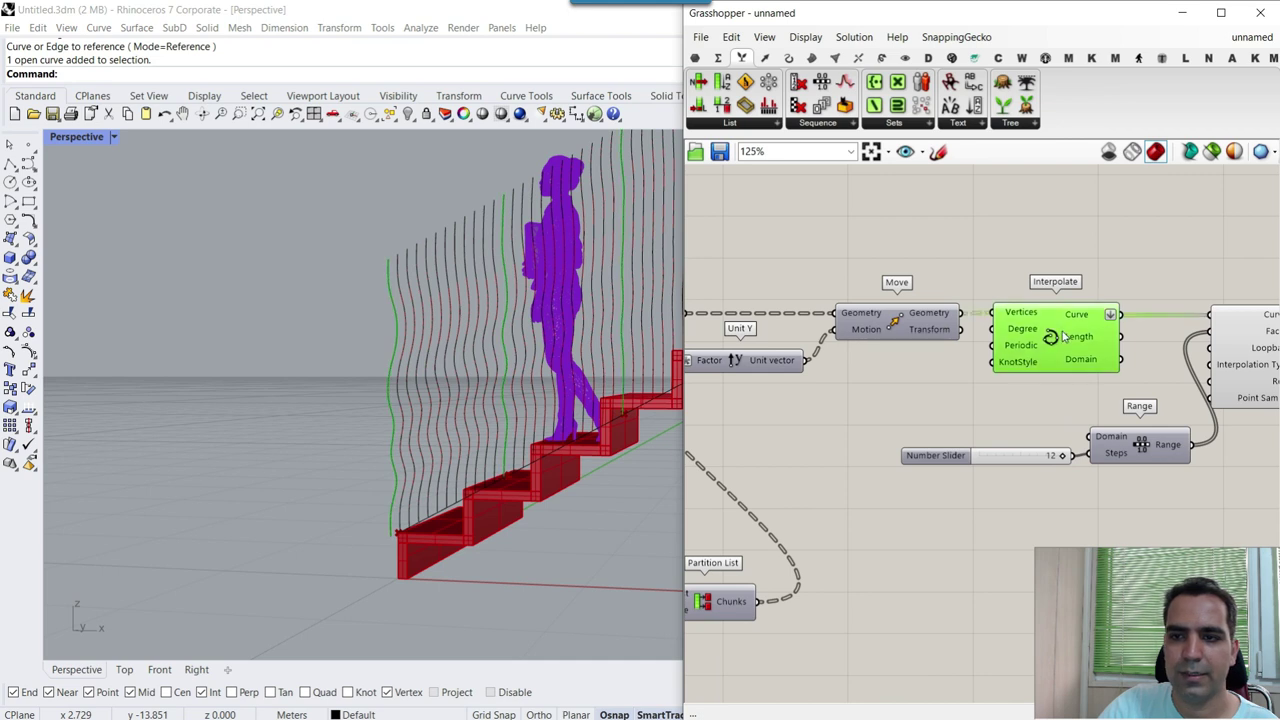
scroll(473, 213, "up", 4)
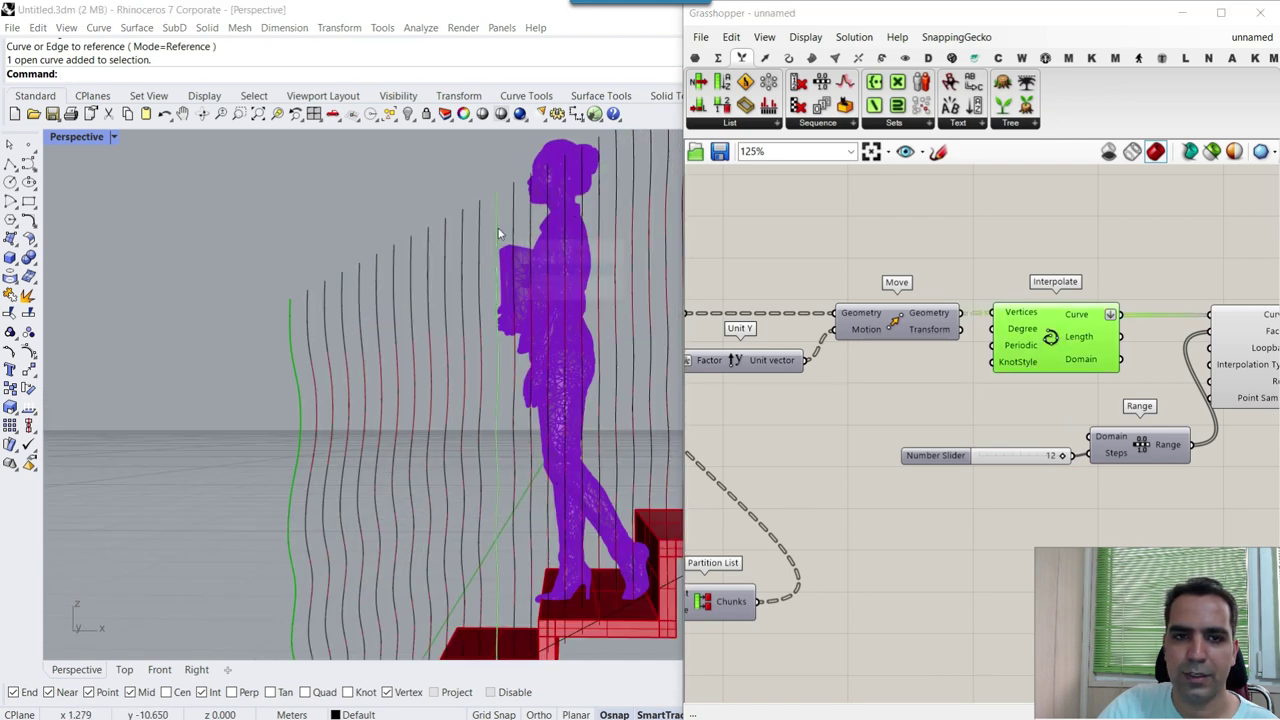
left_click(496, 248)
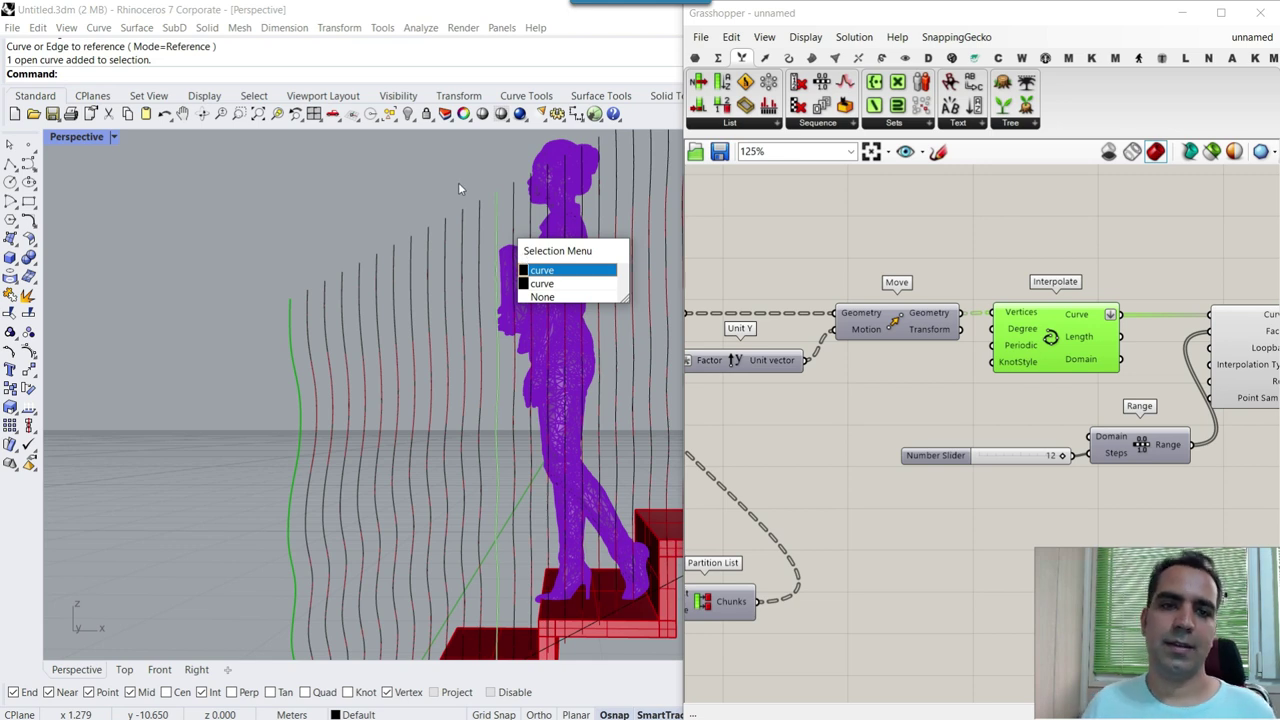
key("Escape")
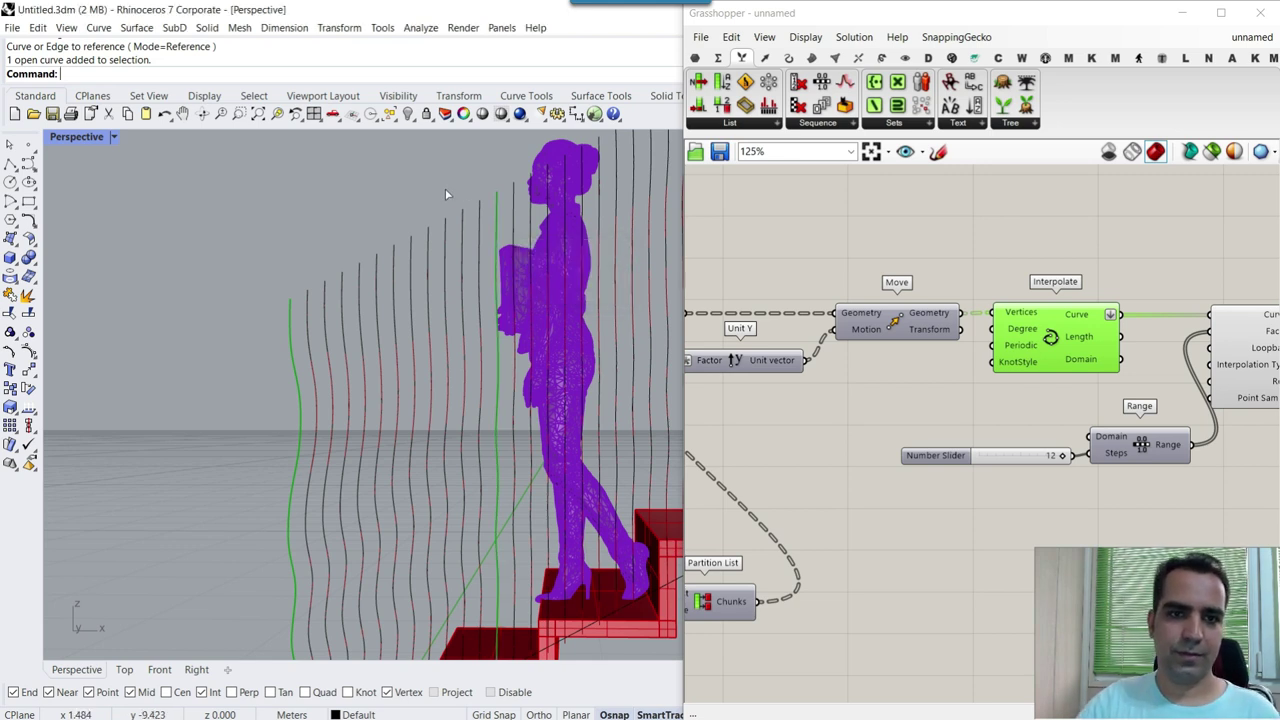
- Undo the bake of the tweened curves
key("ctrl+z")
right_click_drag(1007, 380, 928, 355)
scroll(339, 380, "down", 8)
right_click_drag(339, 380, 408, 390)
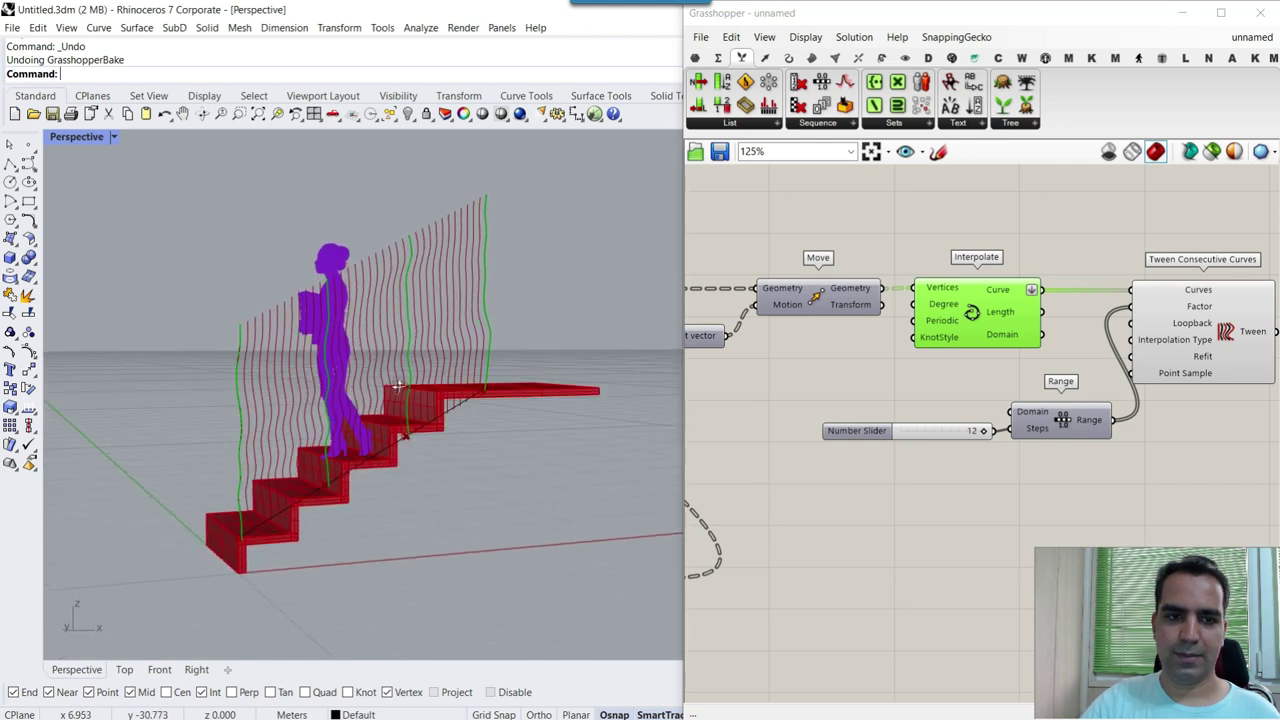
- Place a Point On Curve component beside the Tween output of Tween Consecutive Curves
right_click_drag(1154, 342, 1061, 362)
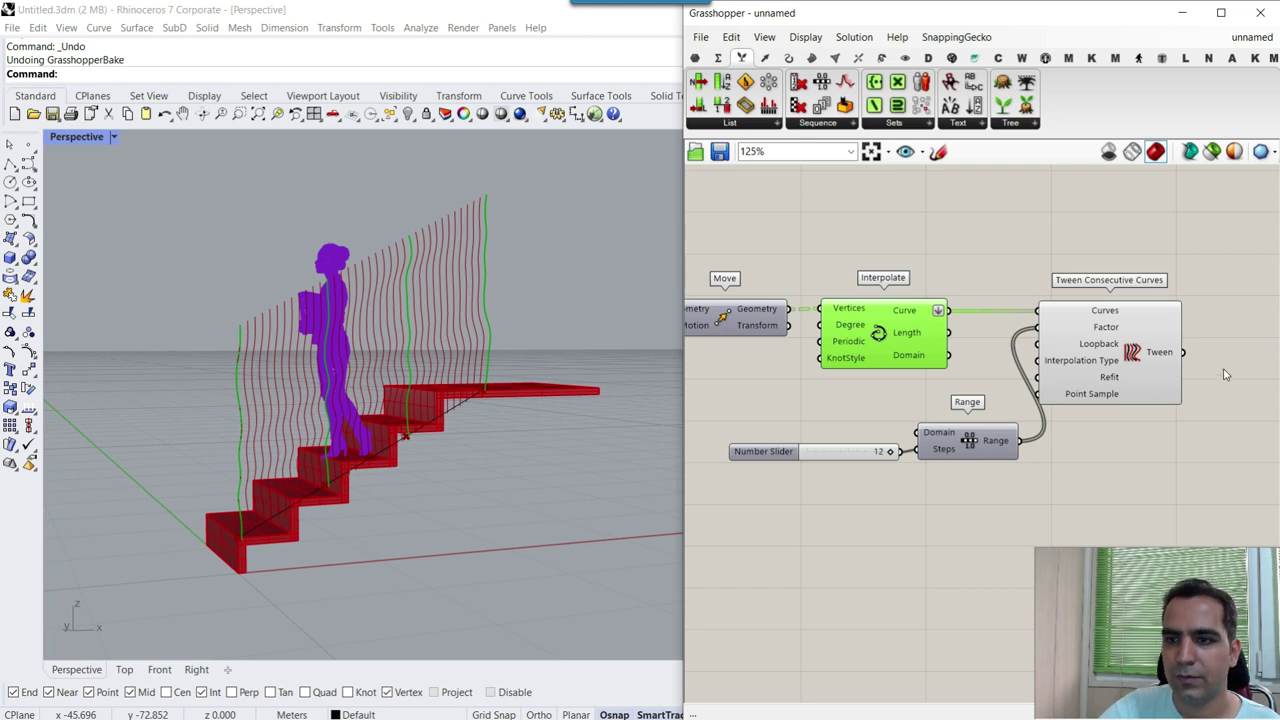
scroll(1225, 375, "up", 5)
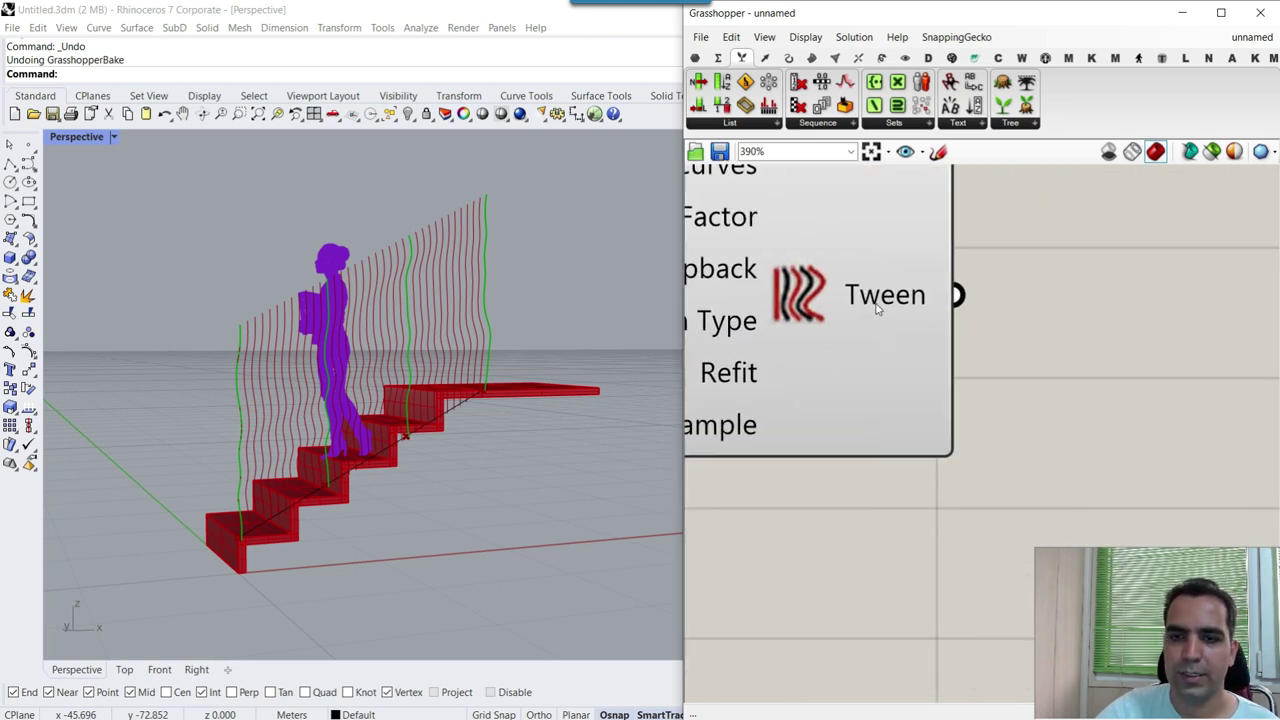
mouse_move(877, 310)
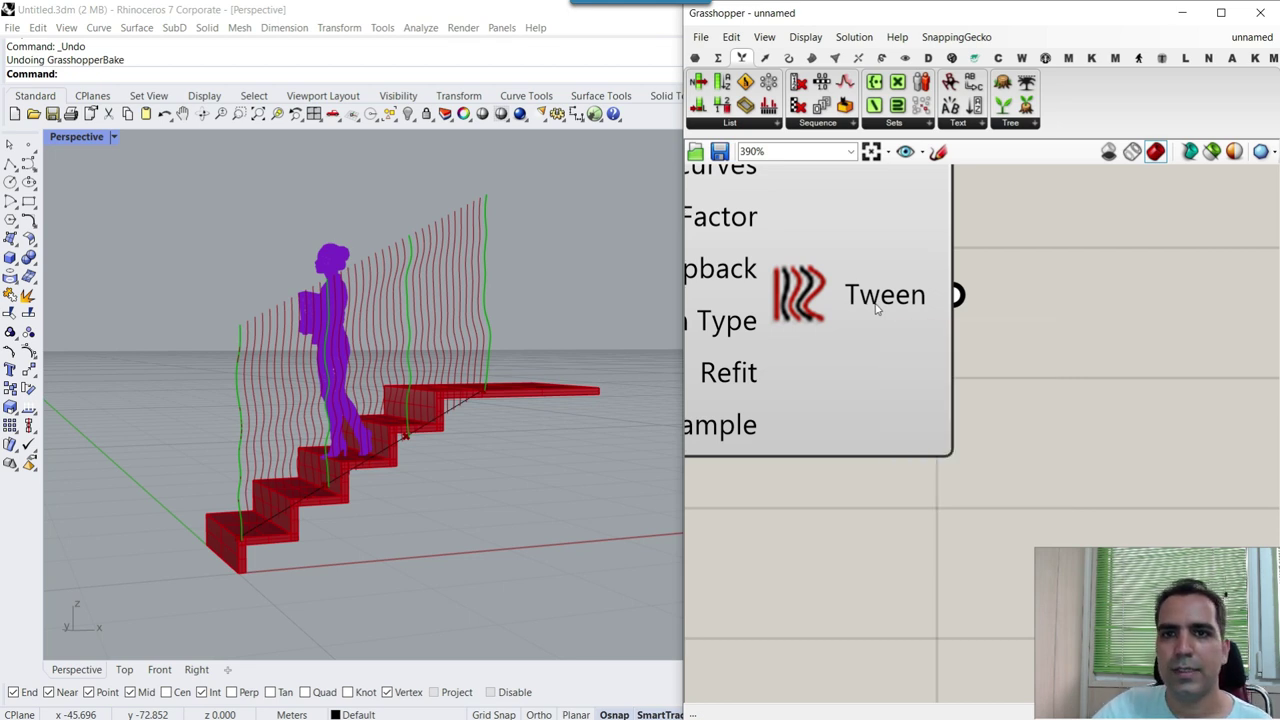
right_click_drag(906, 300, 941, 386)
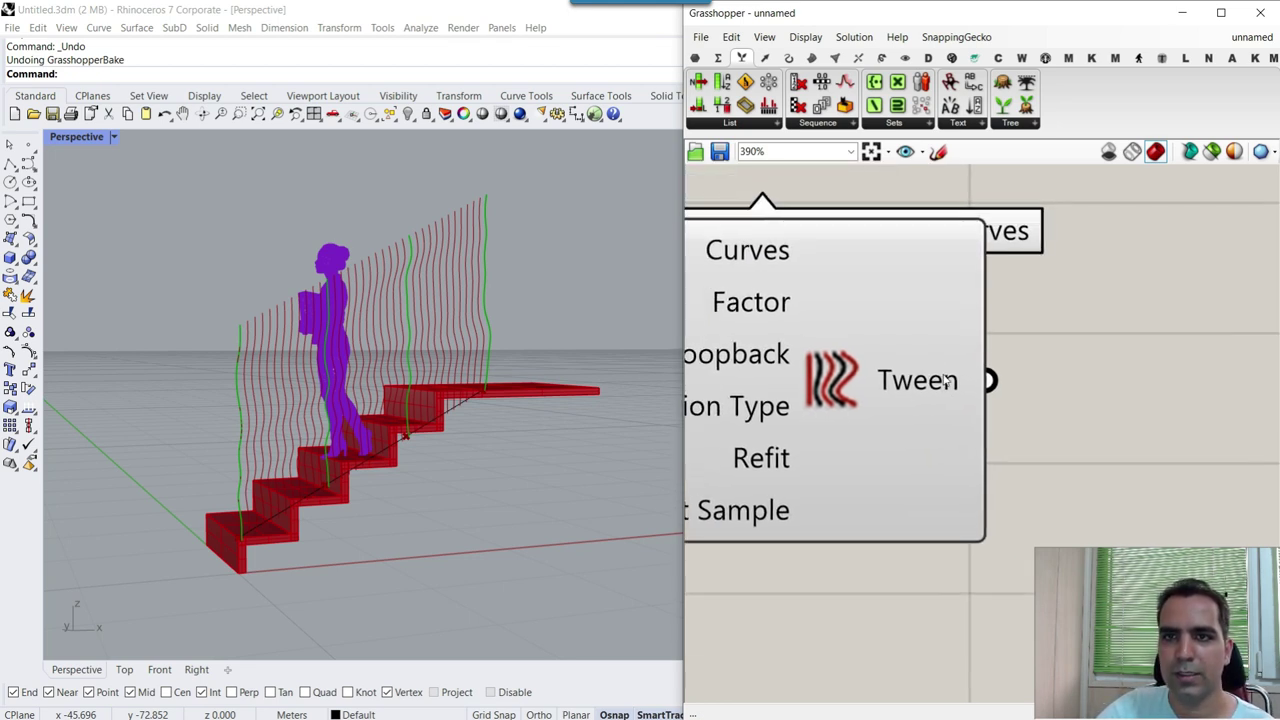
left_click(791, 62)
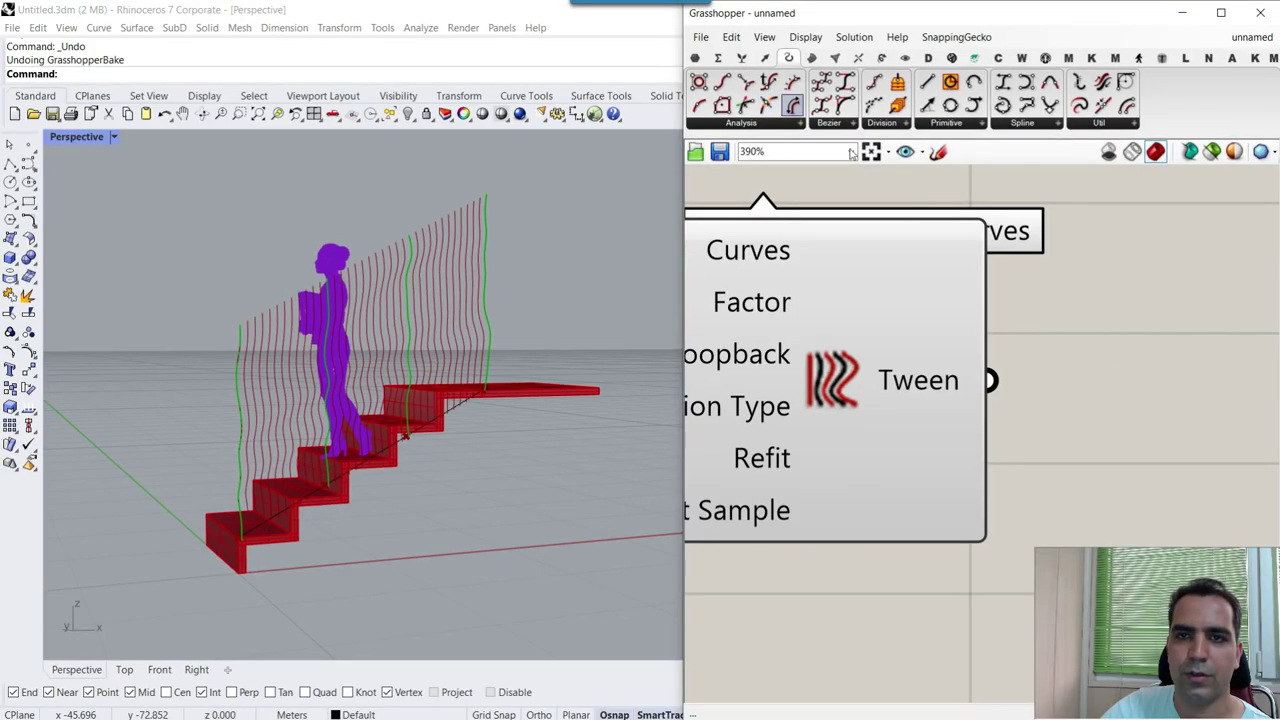
left_click(1142, 374)
- Connect the Tween output to Point On Curve, set its parameter to 1.000, and check the resulting points
right_click_drag(1072, 370, 926, 330)
scroll(924, 330, "down", 2)
left_click_drag(913, 332, 953, 342)
left_click_drag(903, 340, 869, 338)
left_click_drag(1005, 346, 1098, 334)
scroll(1000, 340, "up", 3)
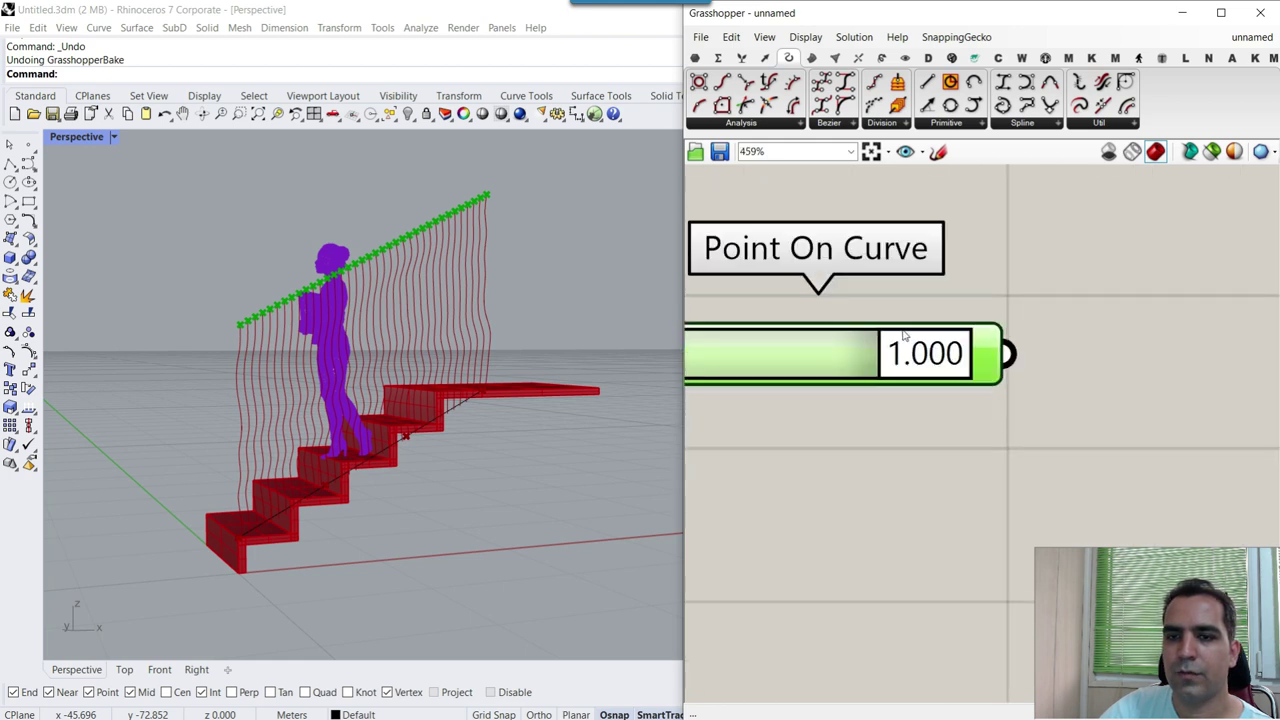
mouse_move(848, 362)
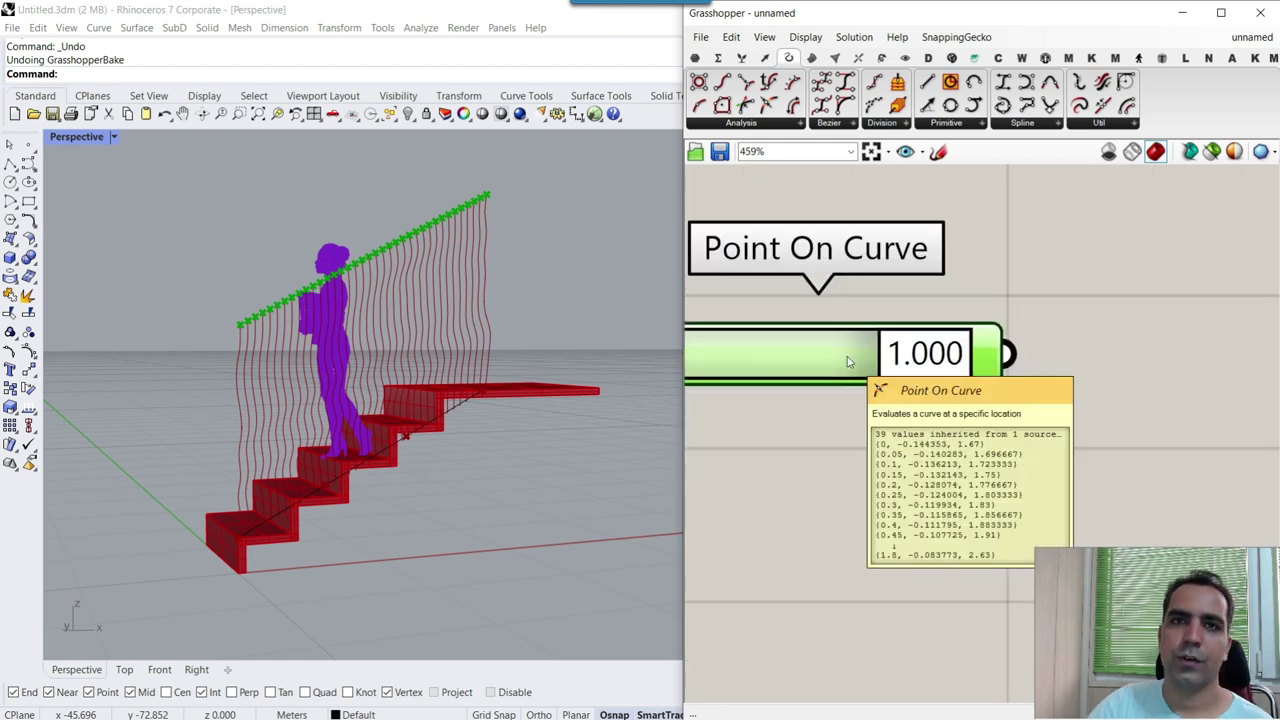
- Place a Cull Duplicates component after Point On Curve and move Point On Curve closer to the Tween output
left_click(766, 58)
left_click(900, 122)
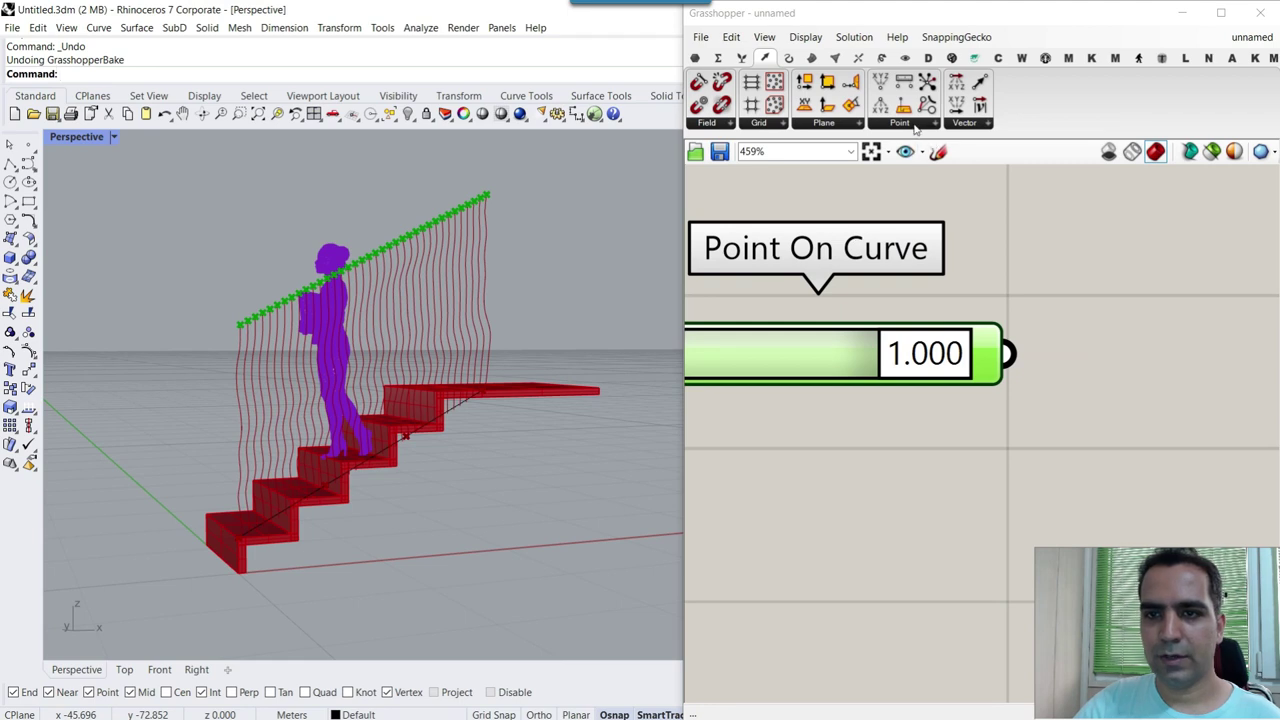
left_click(705, 28)
left_click(922, 298)
scroll(820, 385, "down", 4)
left_click(1030, 416)
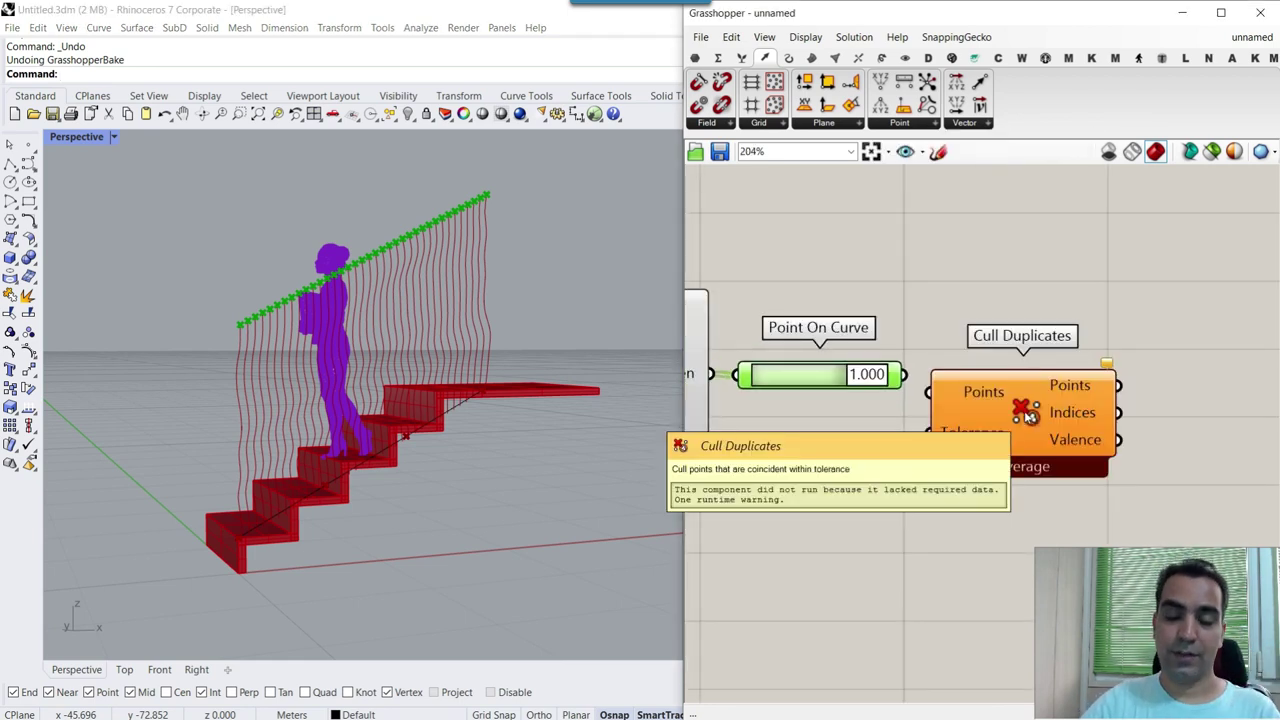
right_click_drag(813, 385, 924, 399)
left_click_drag(912, 403, 897, 394)
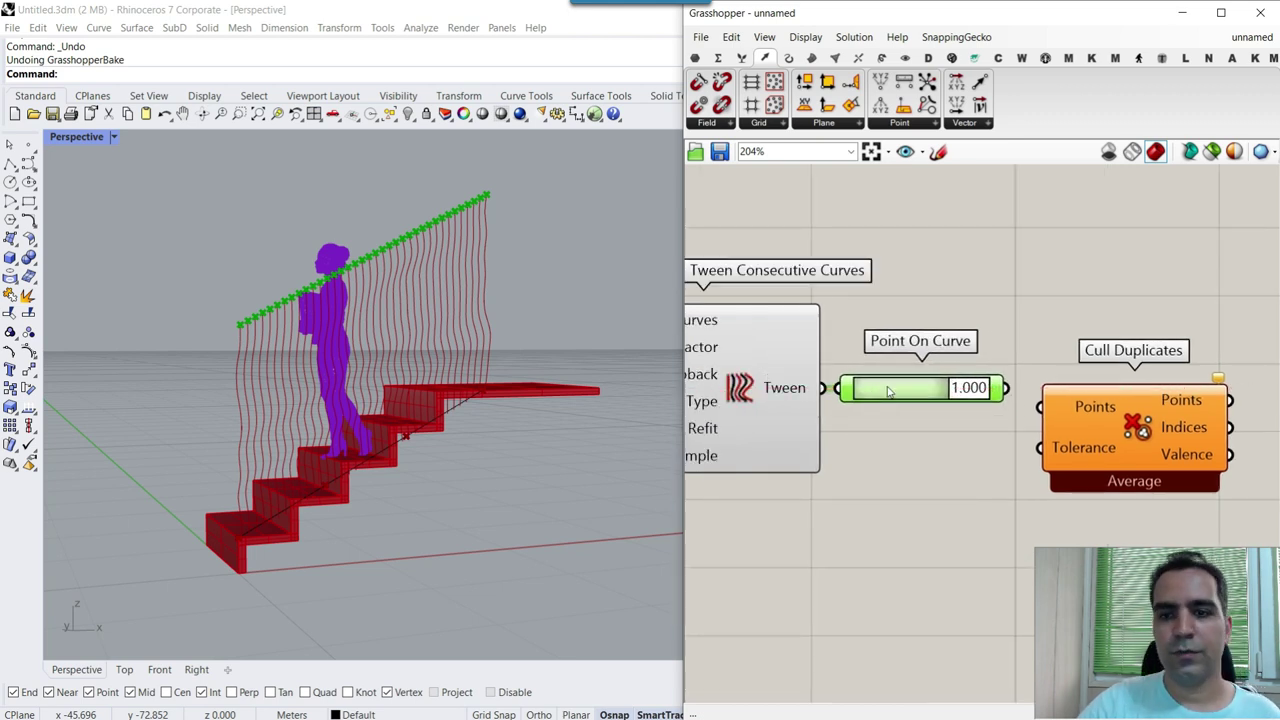
- Connect Point On Curve to Cull Duplicates' Points input and select Cull Duplicates to highlight its points
left_click(811, 59)
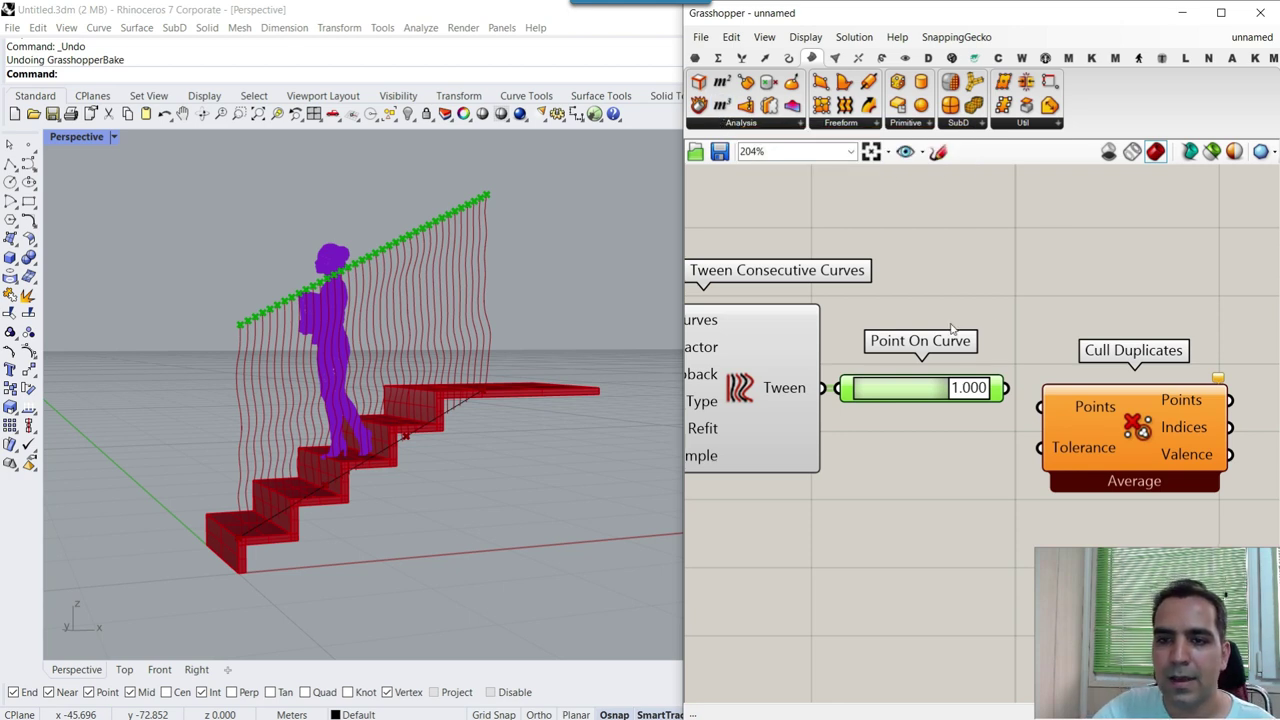
scroll(952, 330, "up", 5)
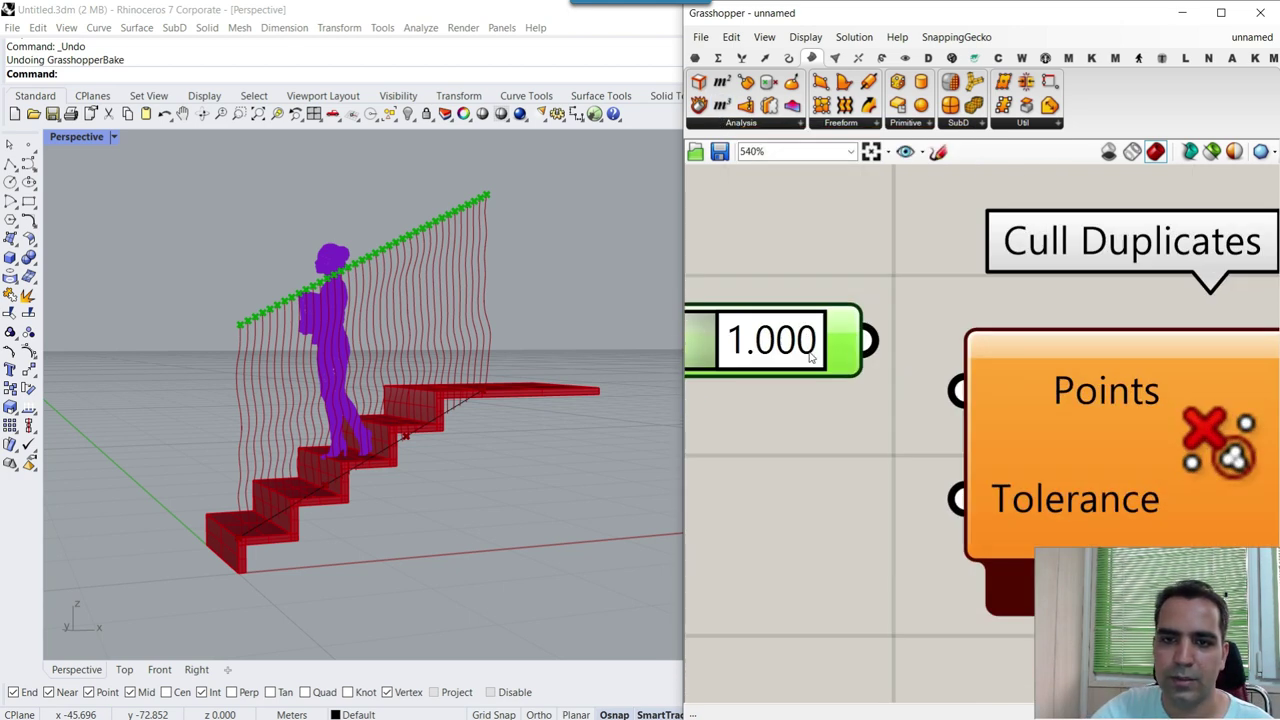
scroll(878, 302, "down", 2)
right_click_drag(1090, 373, 890, 358)
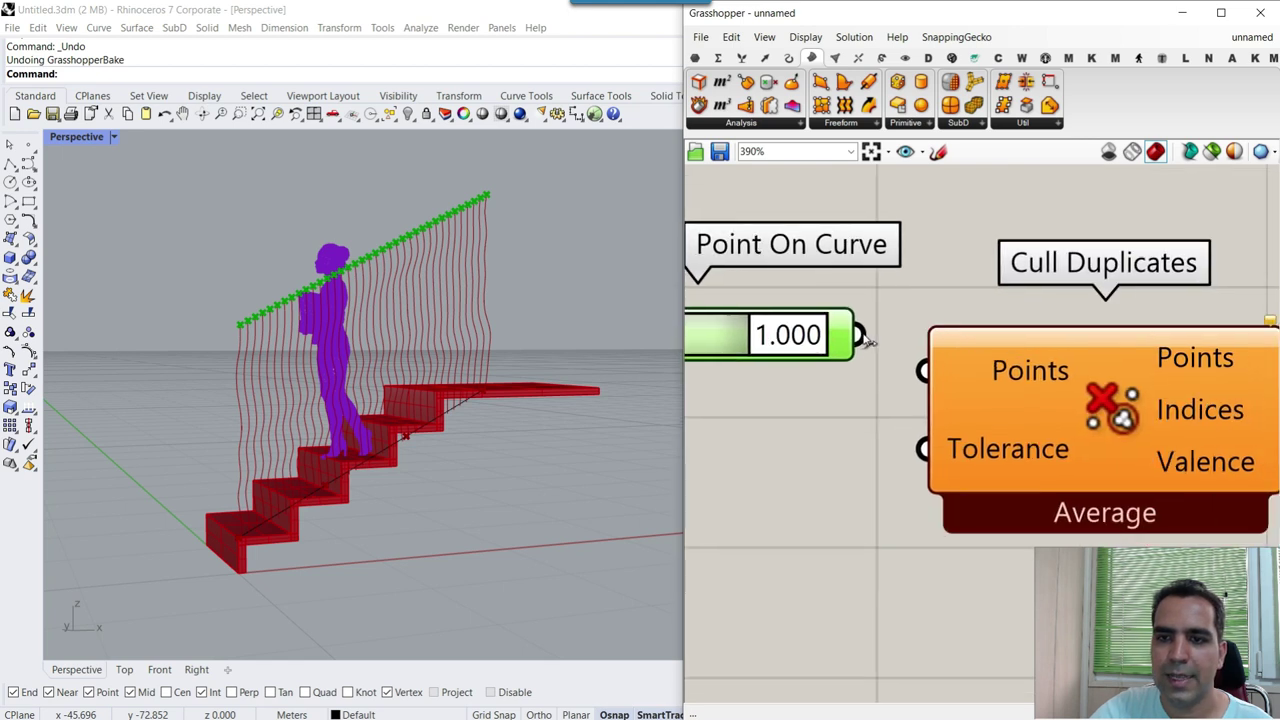
scroll(968, 373, "down", 2)
right_click_drag(968, 373, 1010, 315)
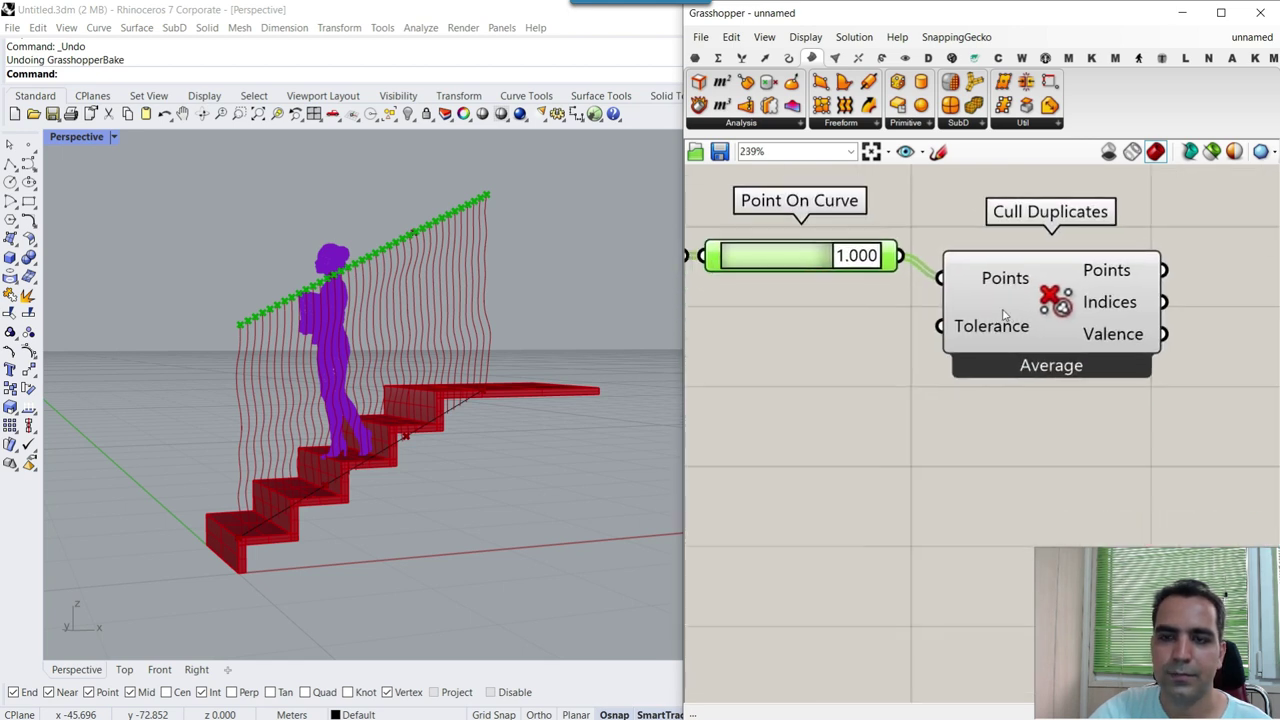
left_click(1000, 318)
scroll(975, 330, "up", 2)
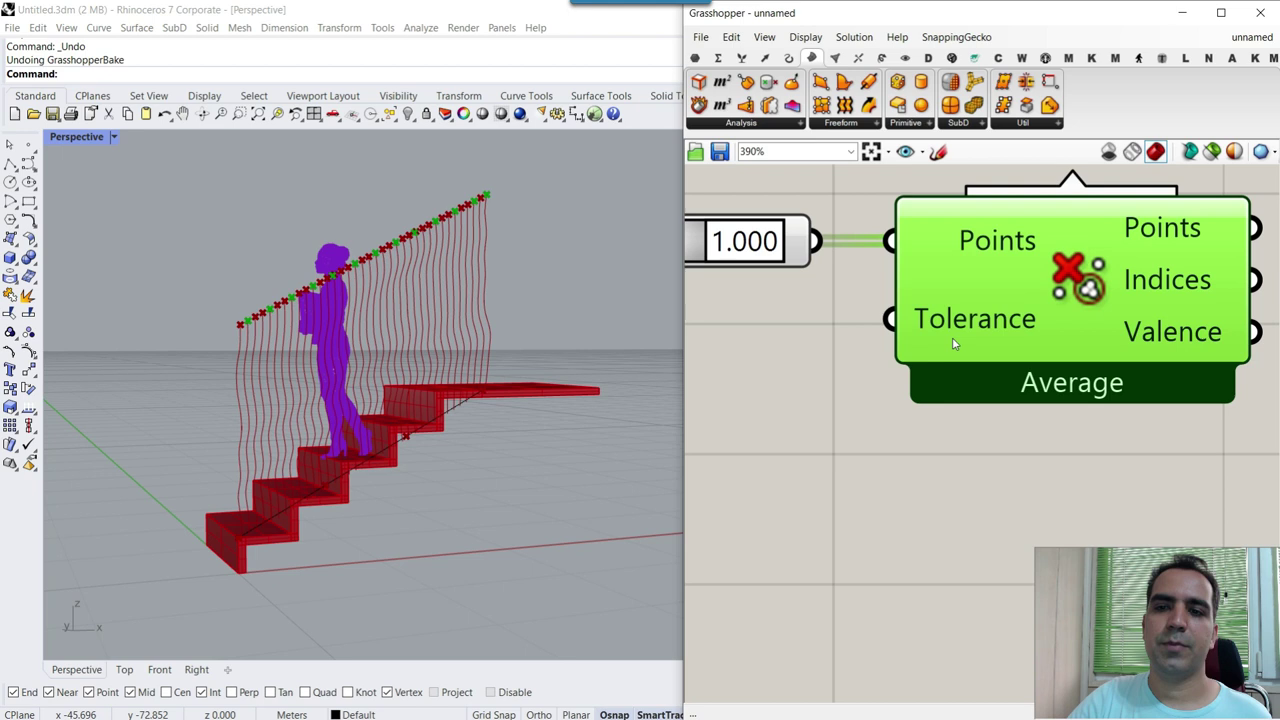
- Examine the proximity tolerance value defined on Cull Duplicates' Tolerance input
mouse_move(944, 331)
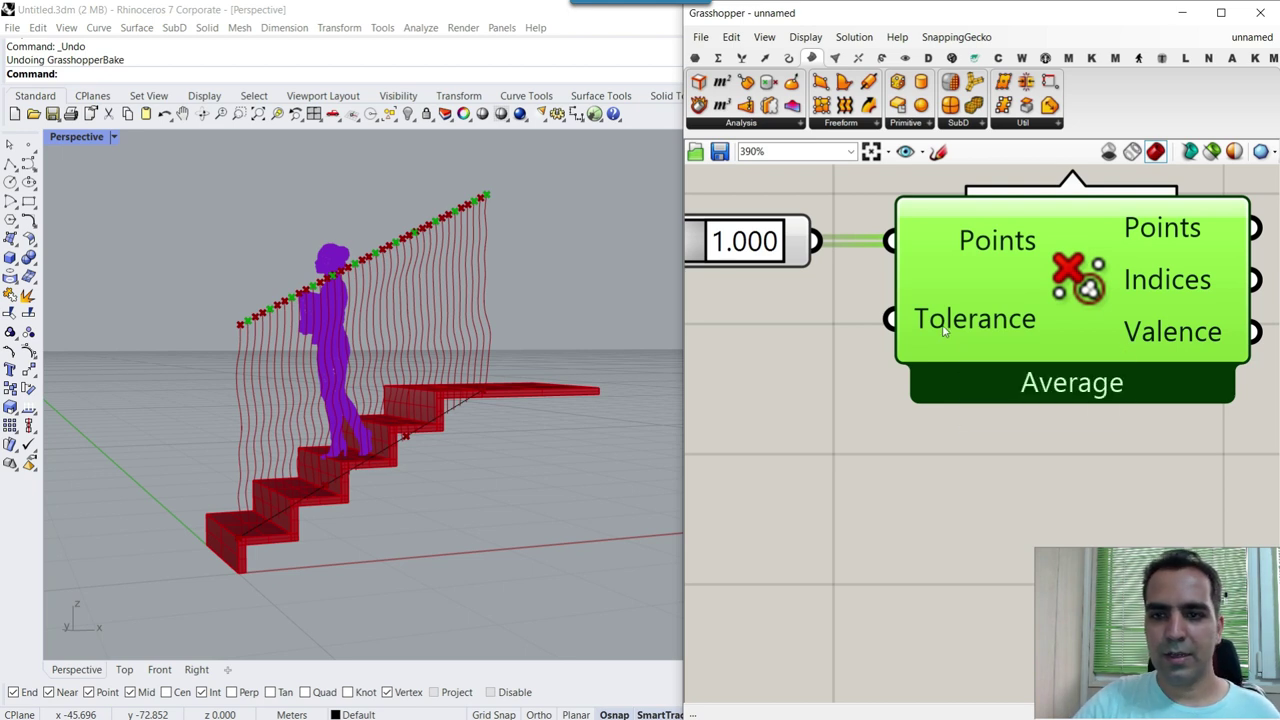
key("ctrl+1")
left_click(944, 325)
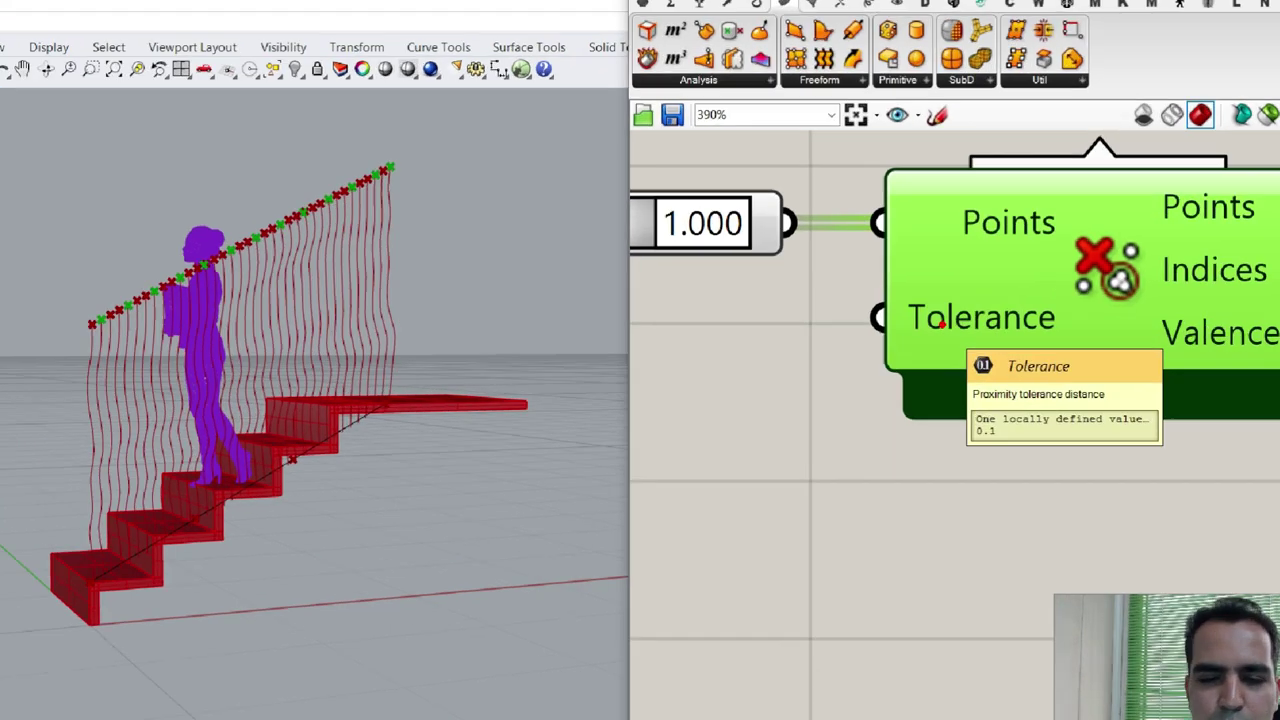
mouse_move(1054, 485)
left_mouse_down()
mouse_move(1003, 478)
mouse_move(1048, 482)
left_mouse_up()
key("t")
scroll(656, 555, "up", 2)
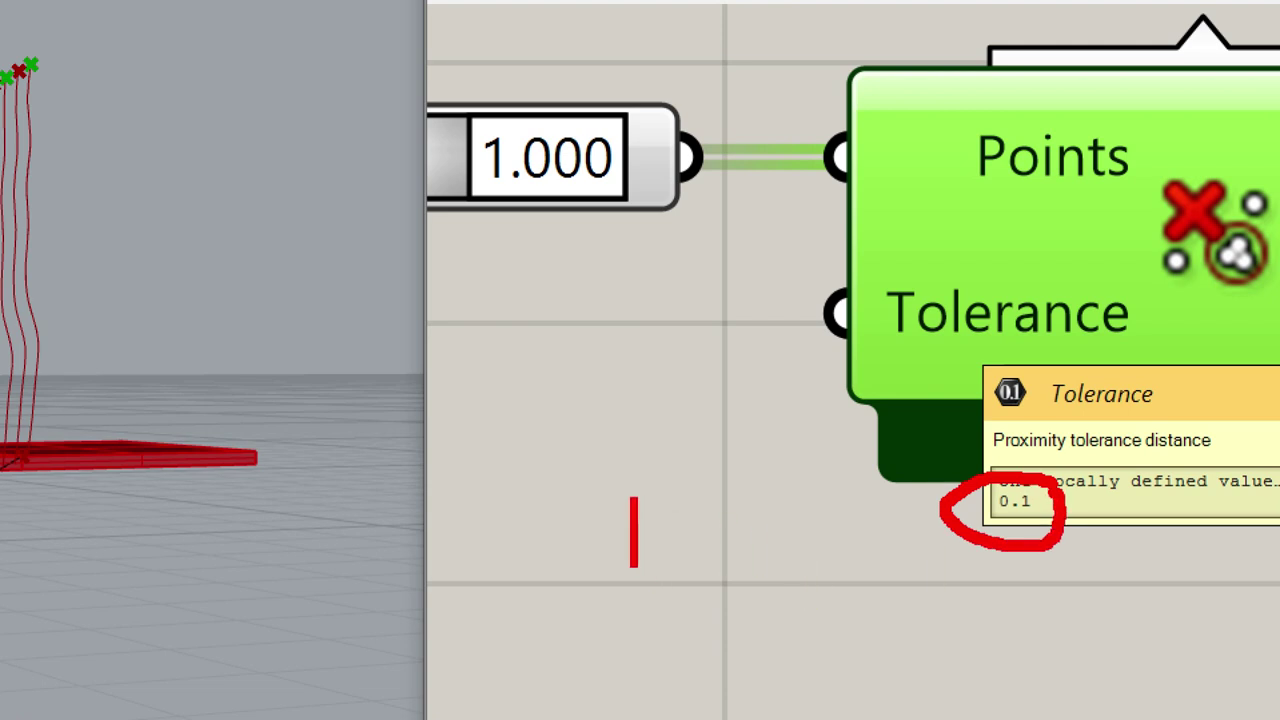
type("0.001")
key("Escape")
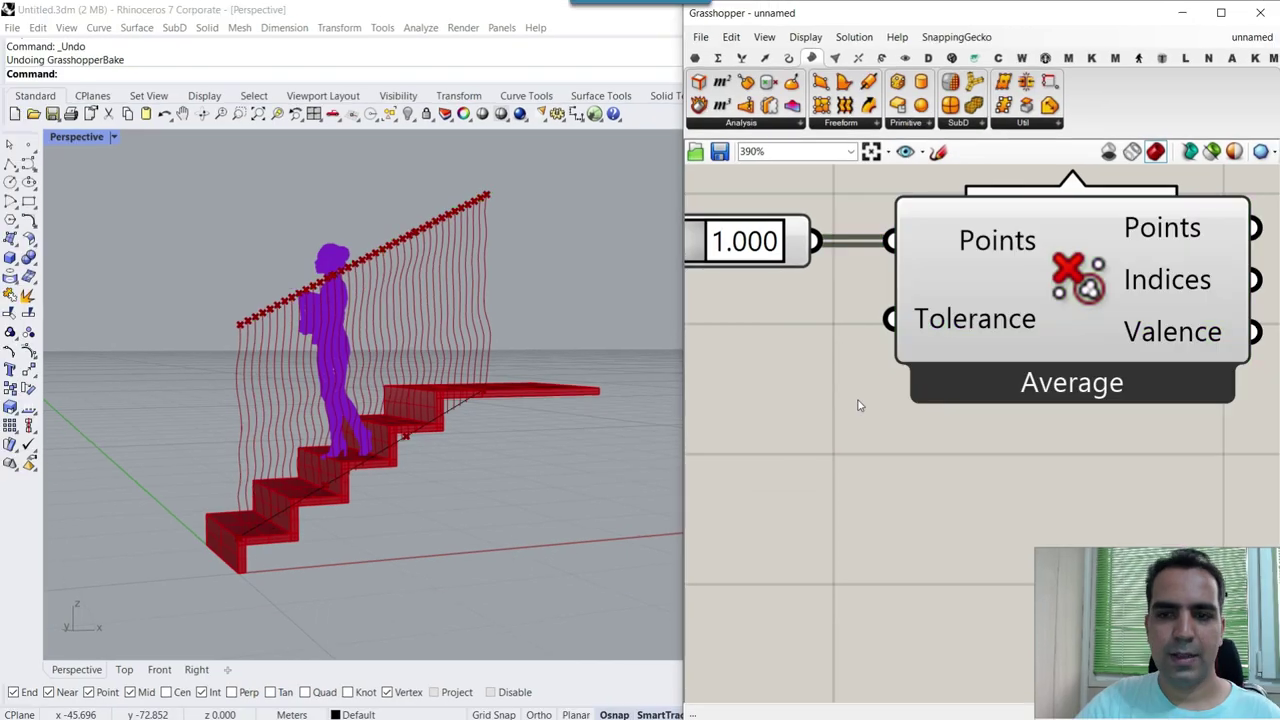
- Commit 0.1 as the number for Cull Duplicates' Tolerance input
right_click(967, 299)
mouse_move(980, 470)
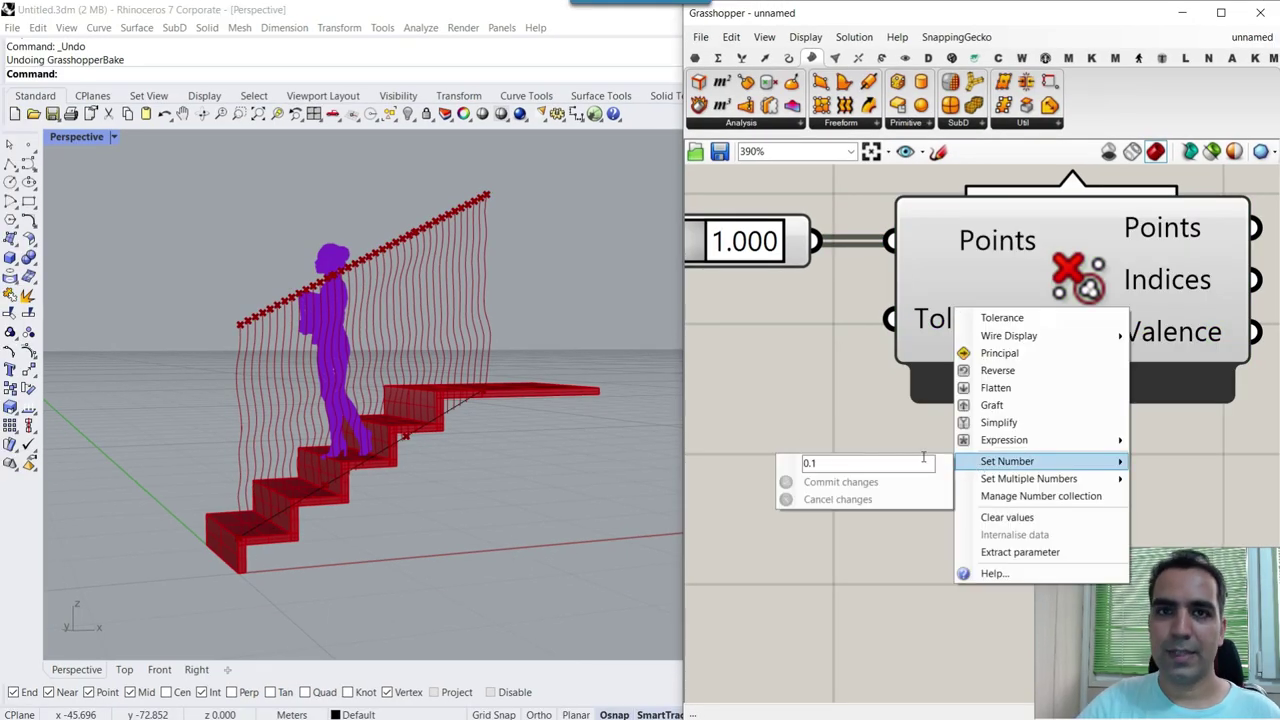
left_click(812, 463)
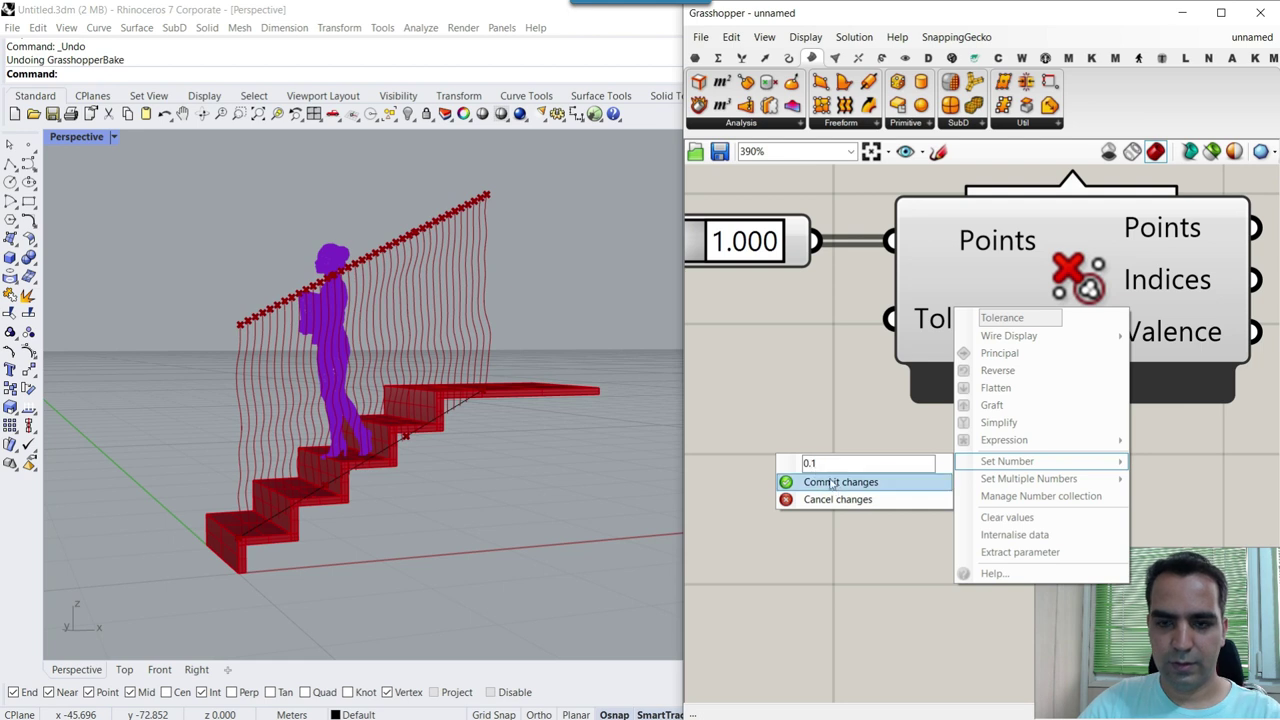
left_click(850, 487)
scroll(873, 420, "down", 4)
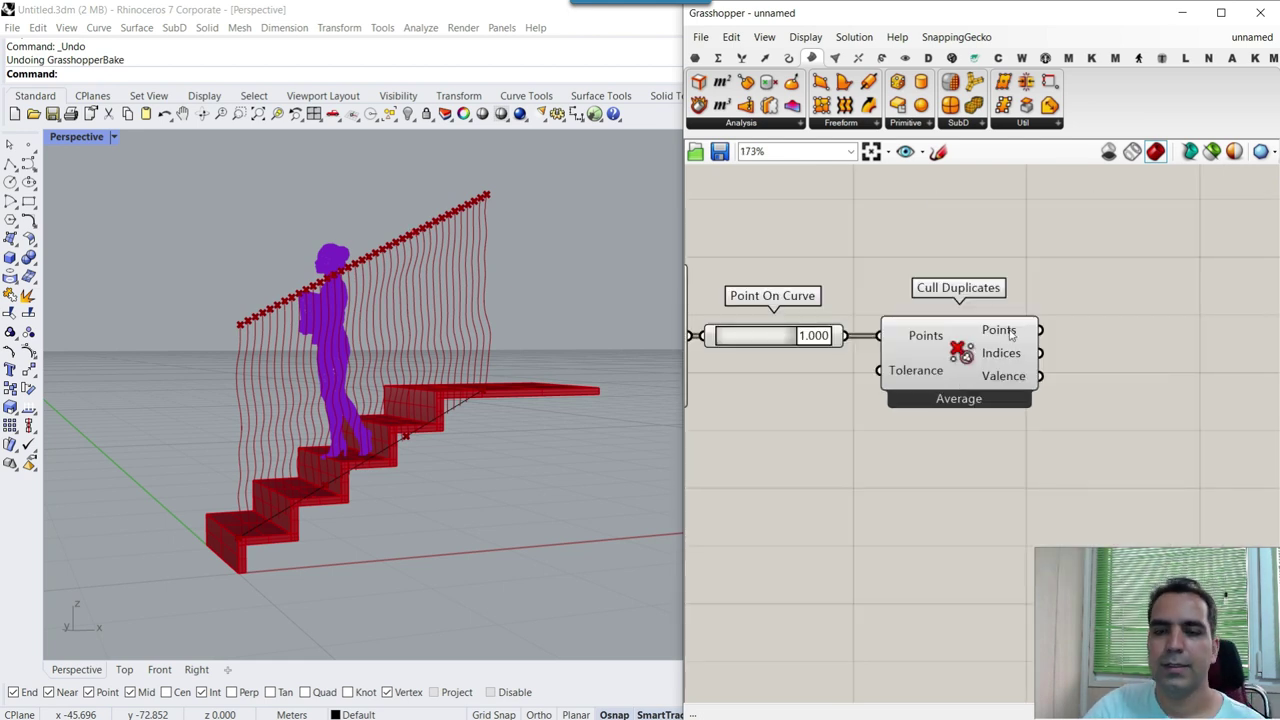
- Switch Cull Duplicates from averaging to the Leave One mode
scroll(978, 366, "up", 3)
right_click(938, 327)
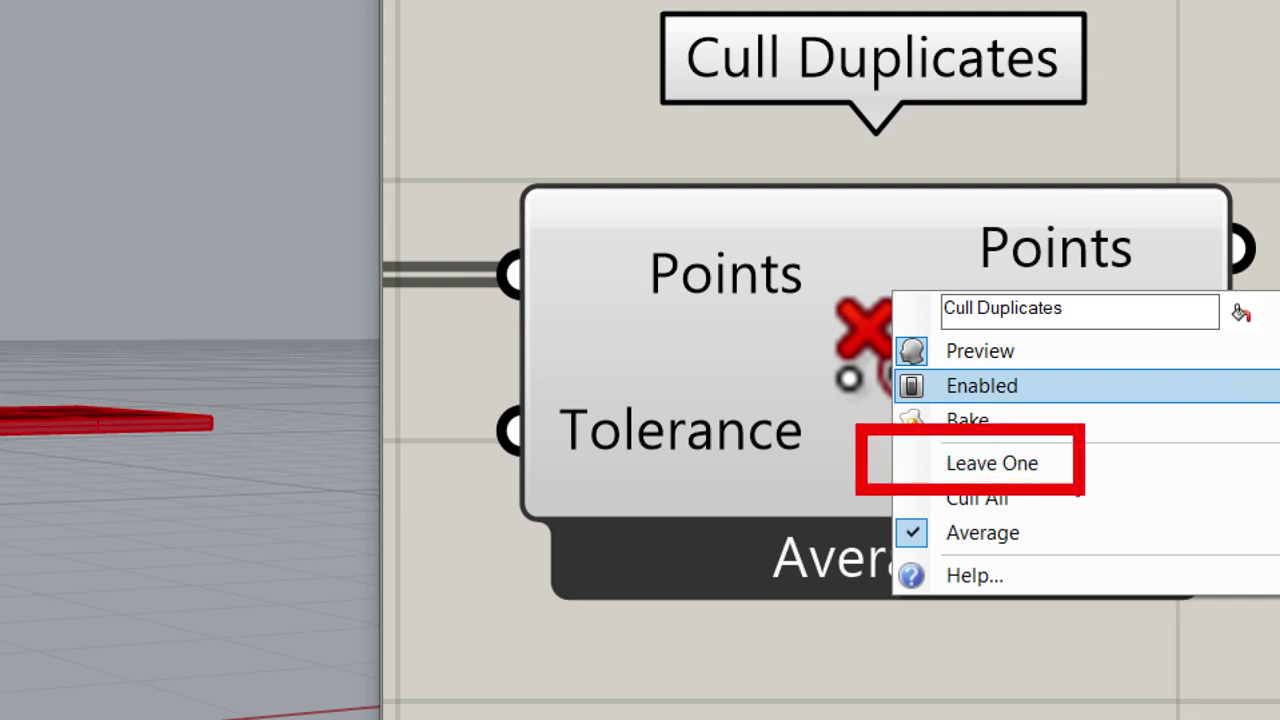
left_click(1040, 525)
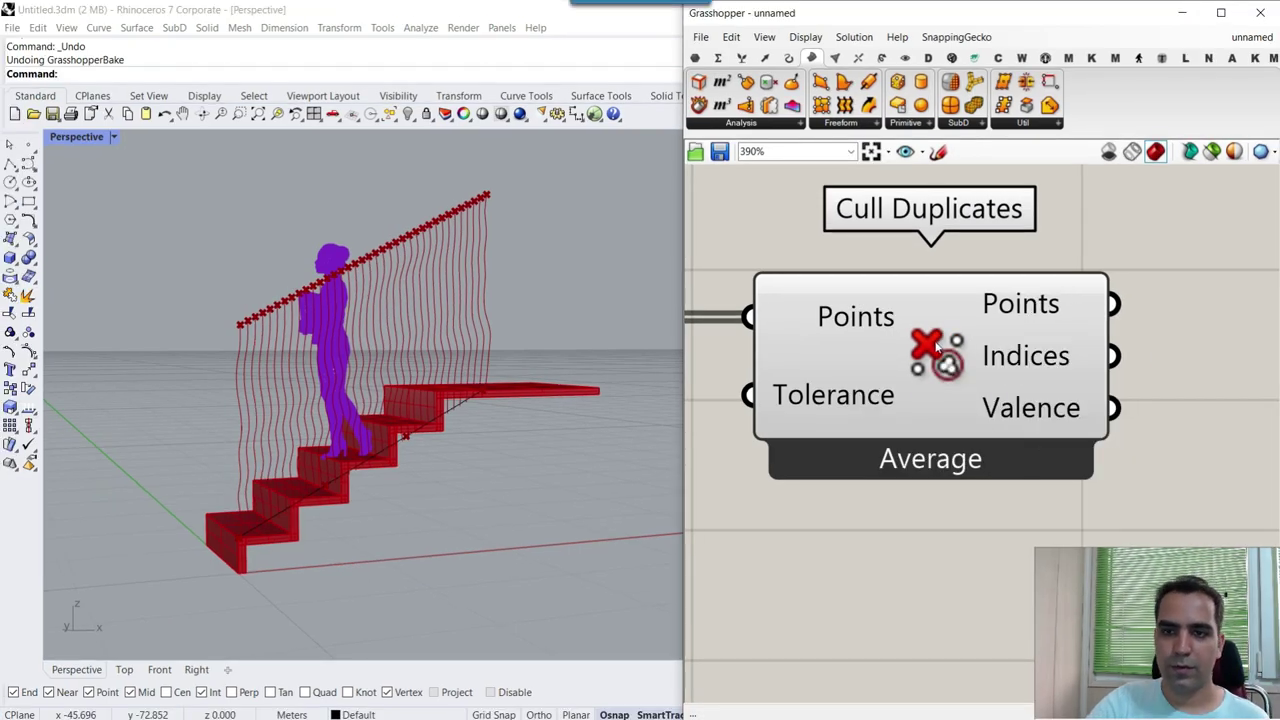
right_click(938, 345)
left_click(975, 425)
scroll(924, 292, "down", 3)
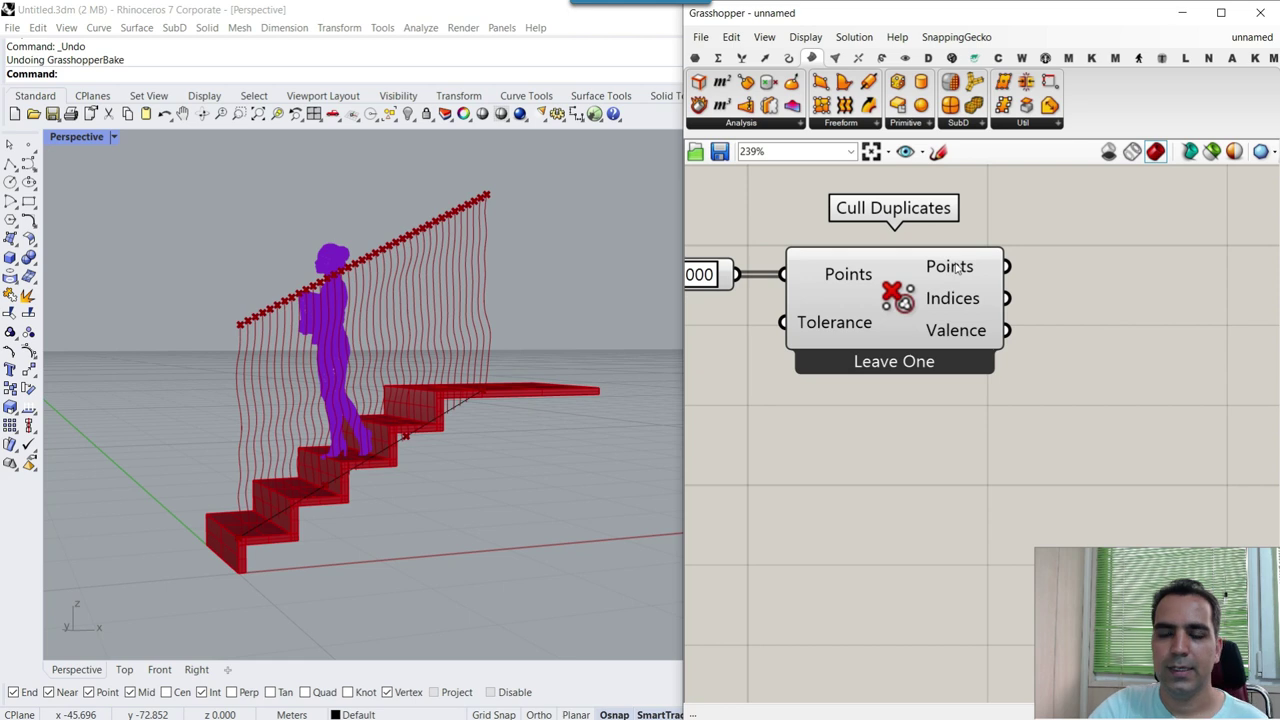
scroll(953, 268, "down", 4)
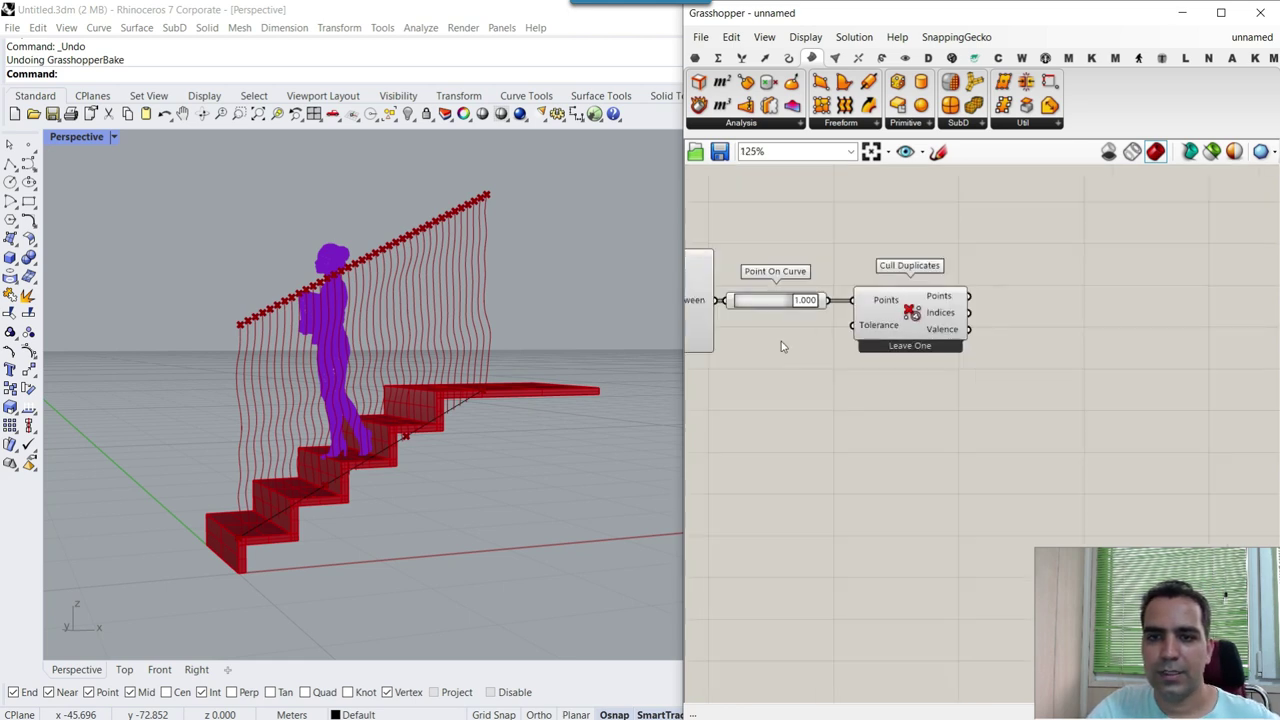
mouse_move(848, 302)
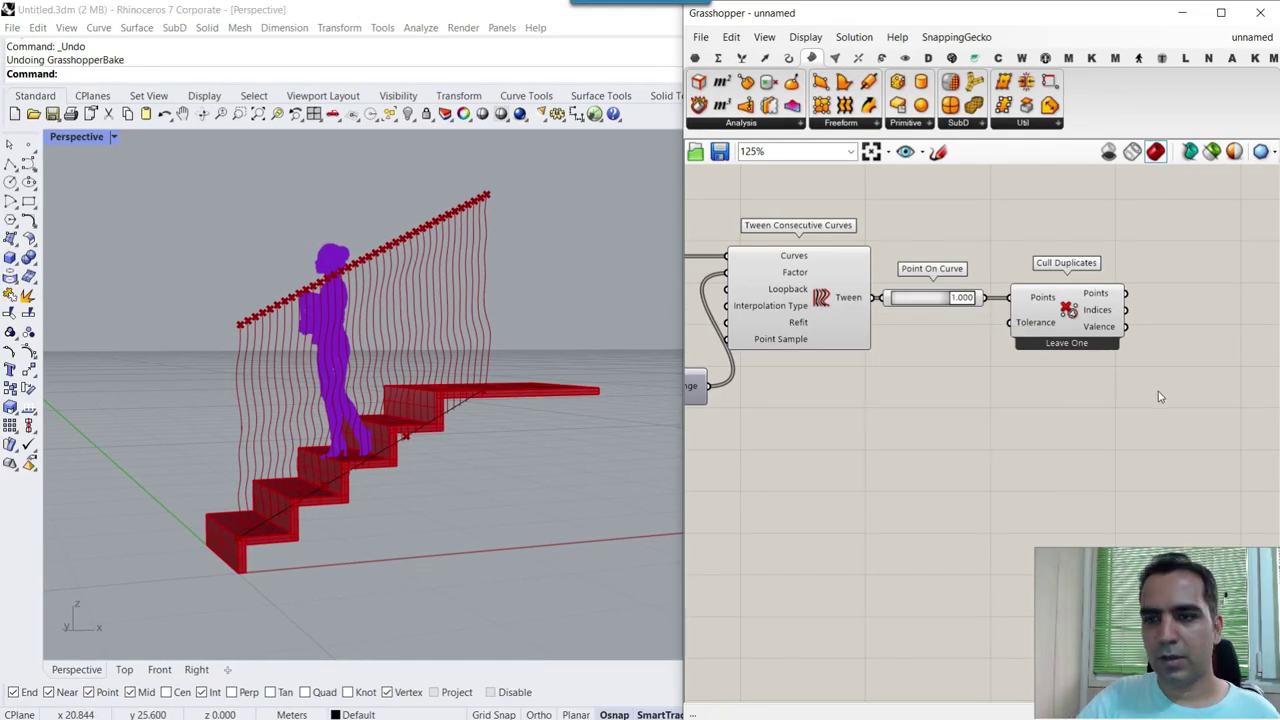
- Place a List Item component after Cull Duplicates
right_click_drag(1075, 349, 886, 357)
scroll(880, 386, "up", 4)
mouse_move(933, 277)
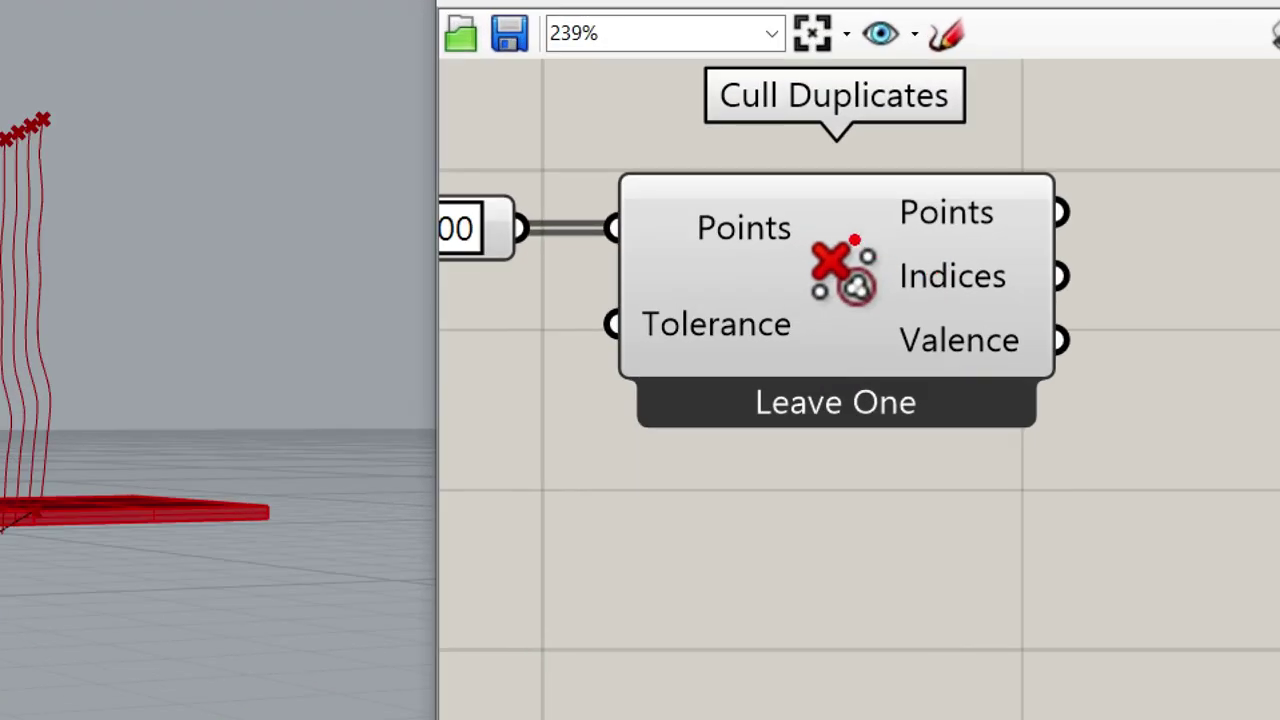
mouse_move(892, 255)
left_mouse_down()
mouse_move(1000, 272)
mouse_move(888, 264)
left_mouse_up()
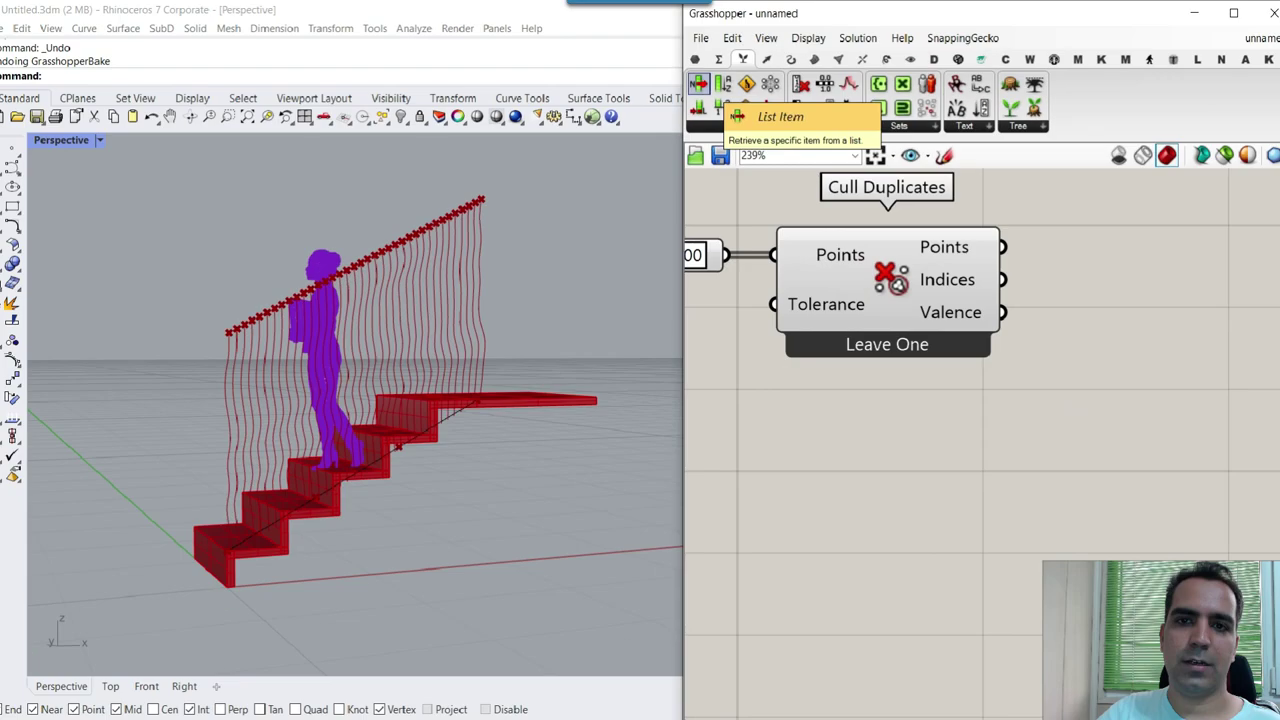
left_click(704, 97)
scroll(1005, 386, "down", 2)
left_click(1080, 278)
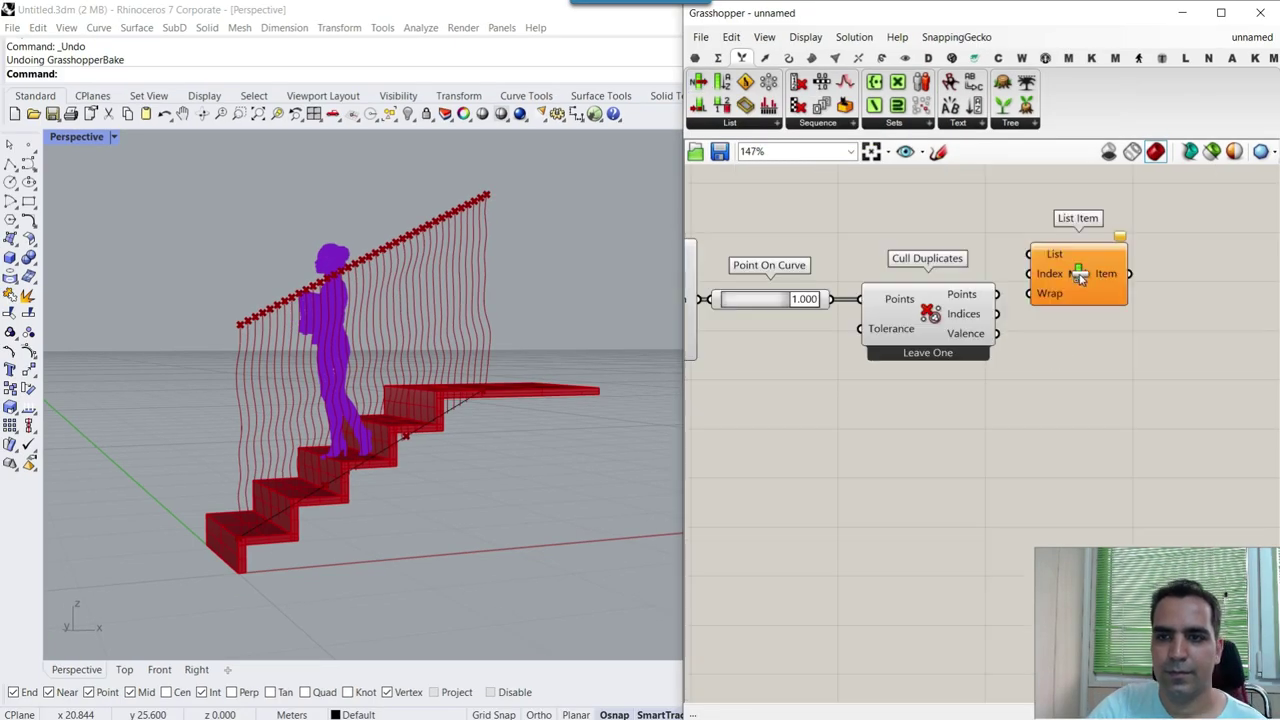
right_click_drag(952, 316, 1062, 296)
- Move Point On Curve and Cull Duplicates lower, connect the Tween output to List Item's List input, and align List Item with the wire
scroll(849, 246, "up", 1)
left_click_drag(1108, 376, 919, 270)
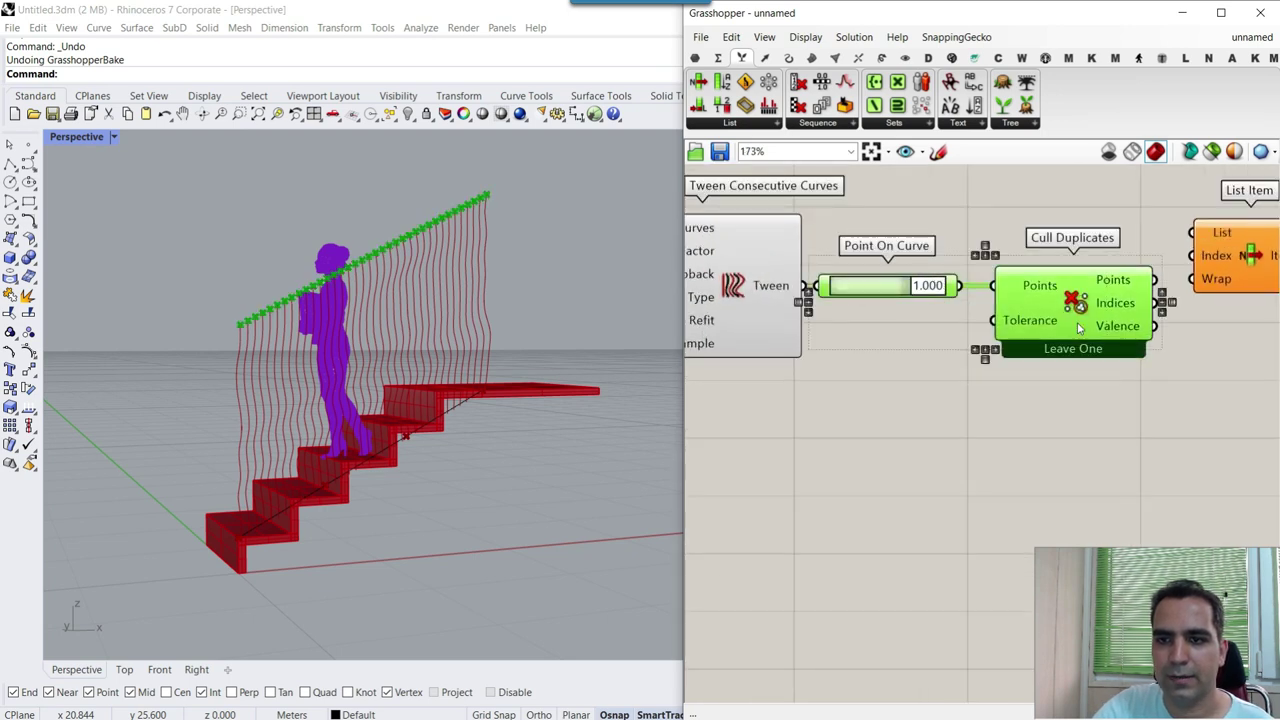
left_click_drag(1080, 328, 1072, 442)
left_click_drag(802, 285, 1194, 233)
left_click_drag(1236, 244, 1210, 285)
- Connect Cull Duplicates' Indices output to List Item's Index input and shift the three new components farther from Tween Consecutive Curves
right_click_drag(1117, 369, 1005, 343)
scroll(1005, 343, "up", 1)
left_click_drag(1039, 398, 1100, 287)
scroll(1135, 276, "down", 4)
left_click_drag(1182, 398, 912, 283)
left_click_drag(1158, 281, 1187, 281)
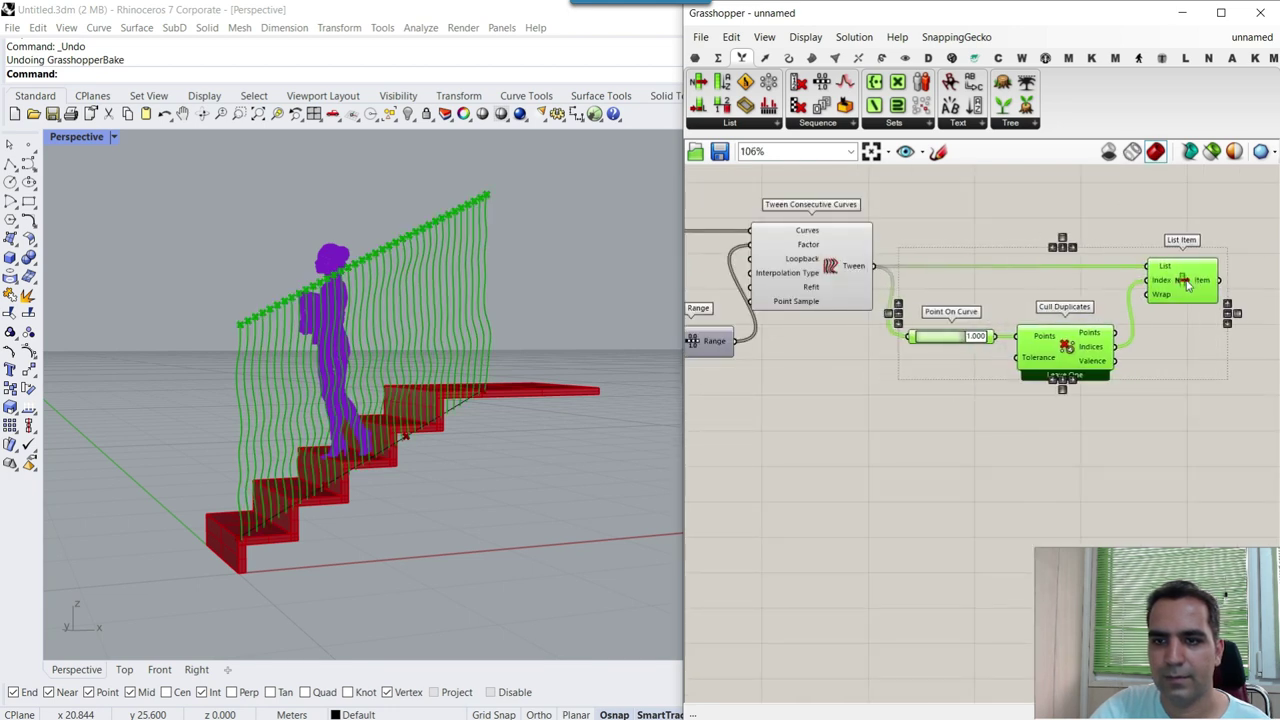
left_click(998, 212)
- Examine the Factor list of Tween Consecutive Curves and the geometry highlighted by Point On Curve and Cull Duplicates
scroll(893, 286, "up", 5)
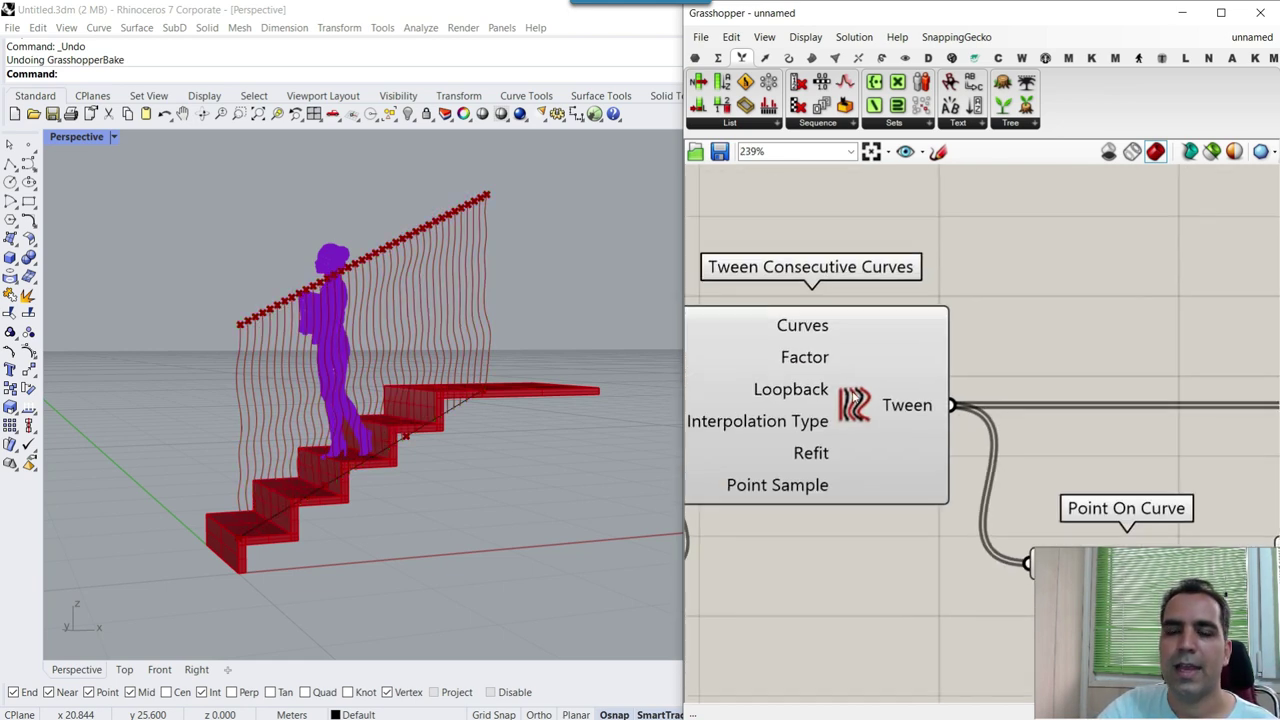
left_click(838, 392)
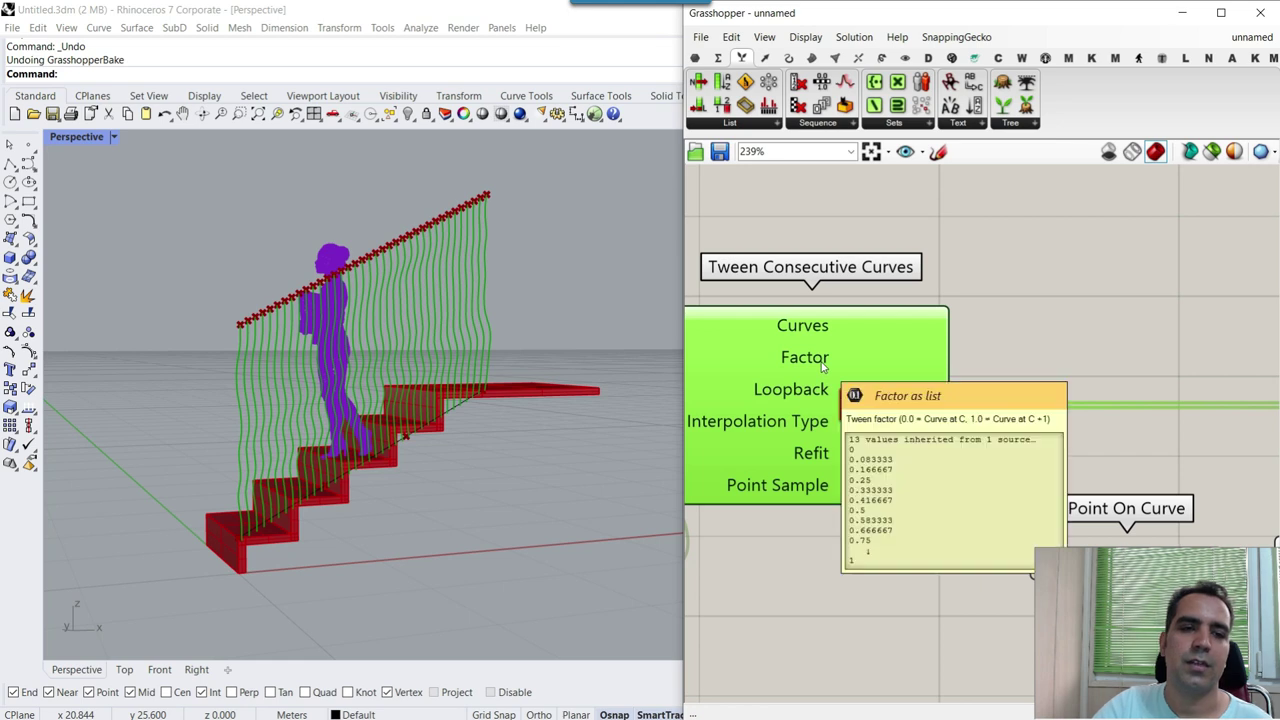
scroll(812, 367, "down", 3)
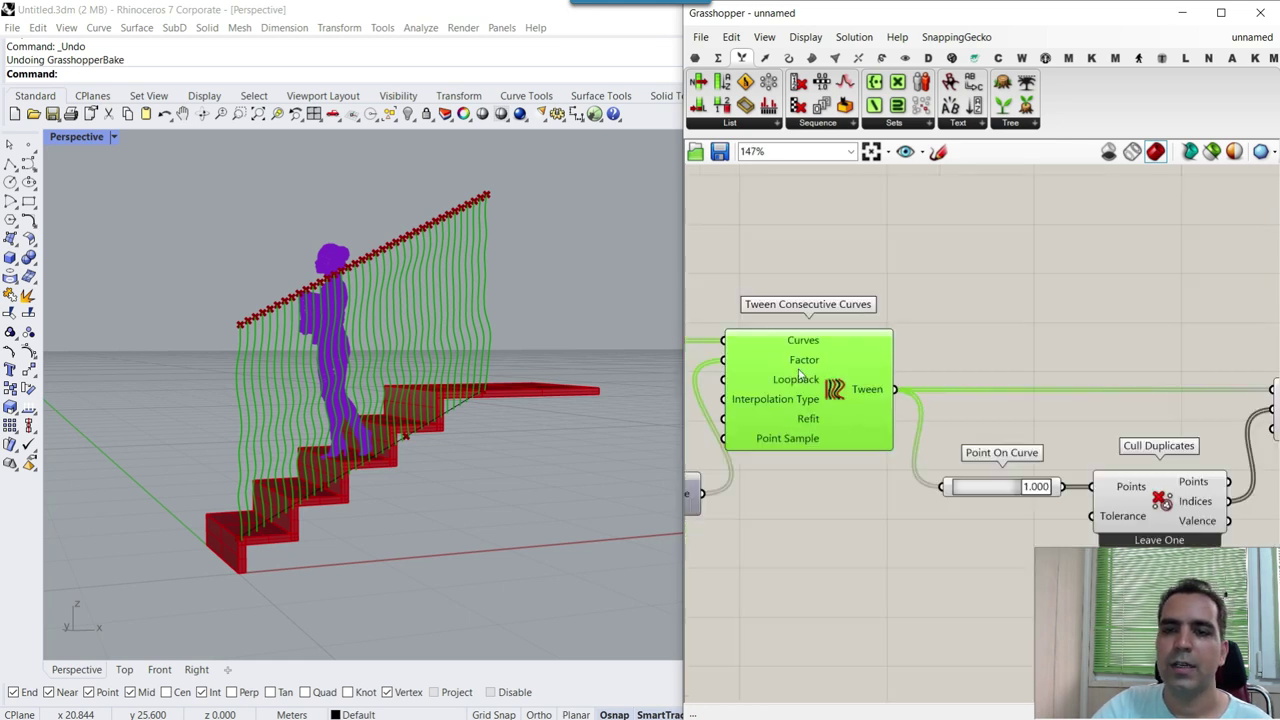
right_click_drag(988, 420, 885, 391)
scroll(849, 453, "up", 3)
left_click(873, 467)
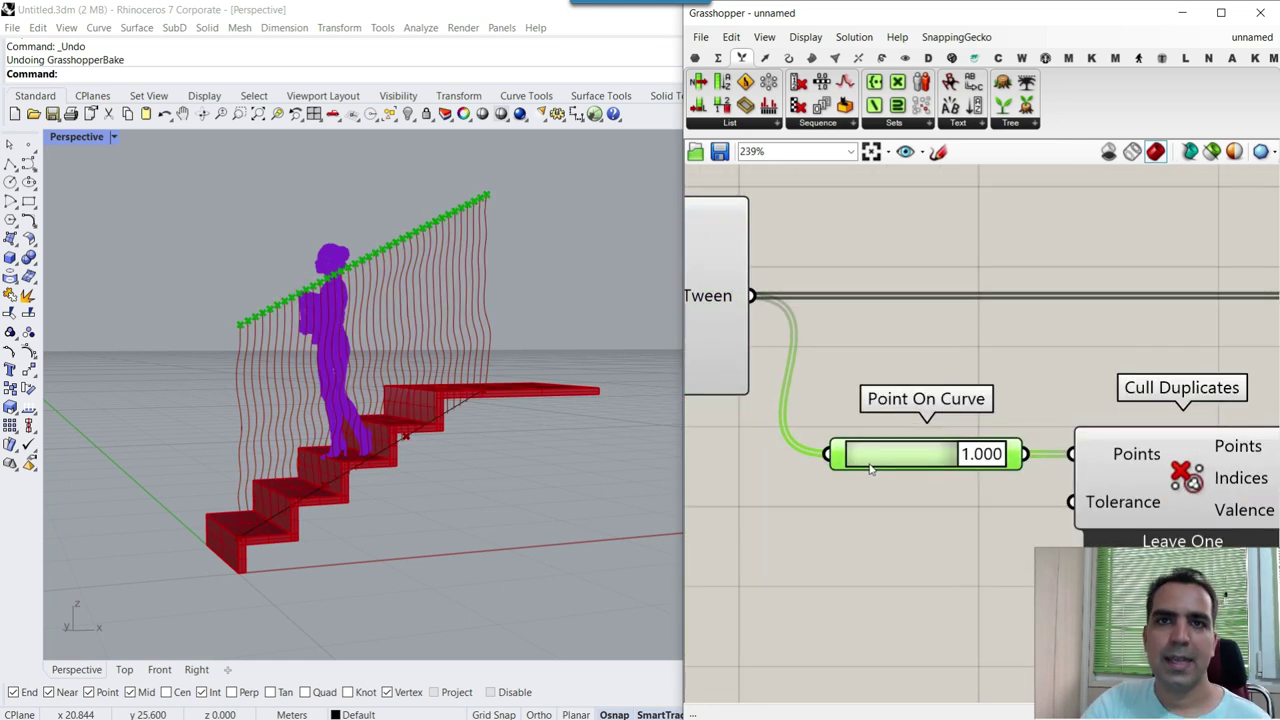
right_click_drag(1048, 392, 816, 321)
left_click(910, 410)
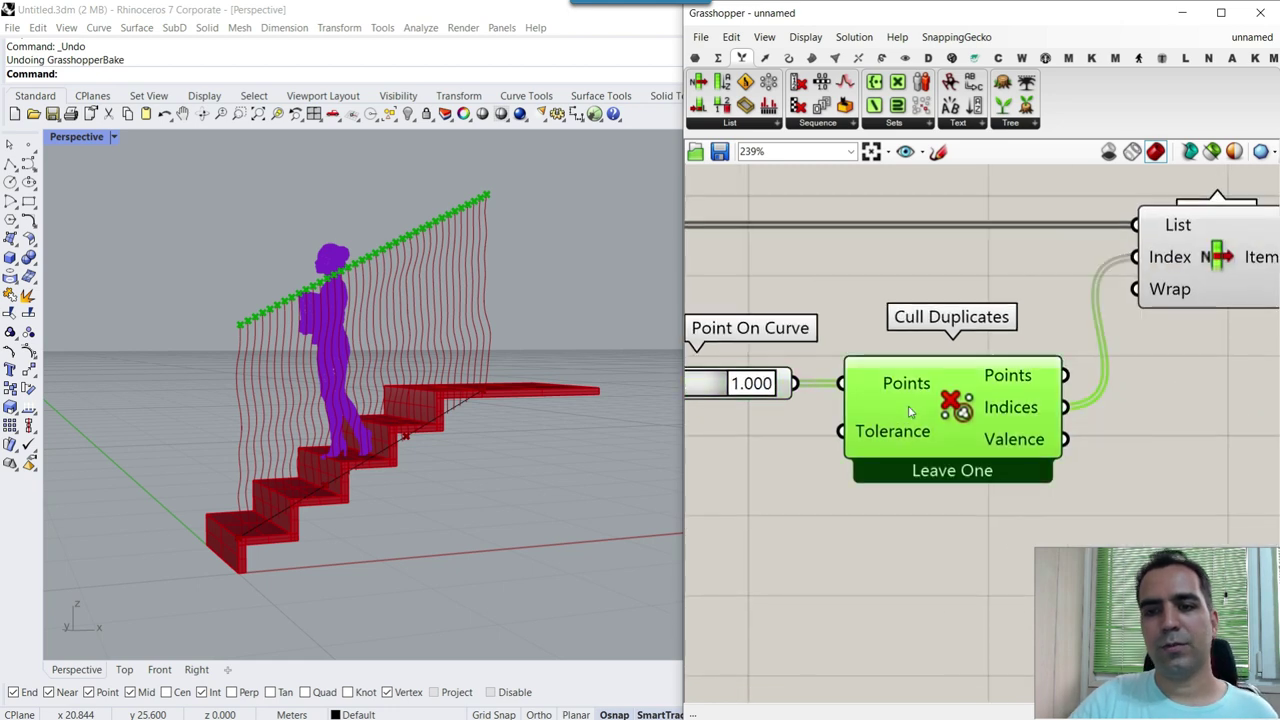
right_click(978, 417)
left_click(982, 338)
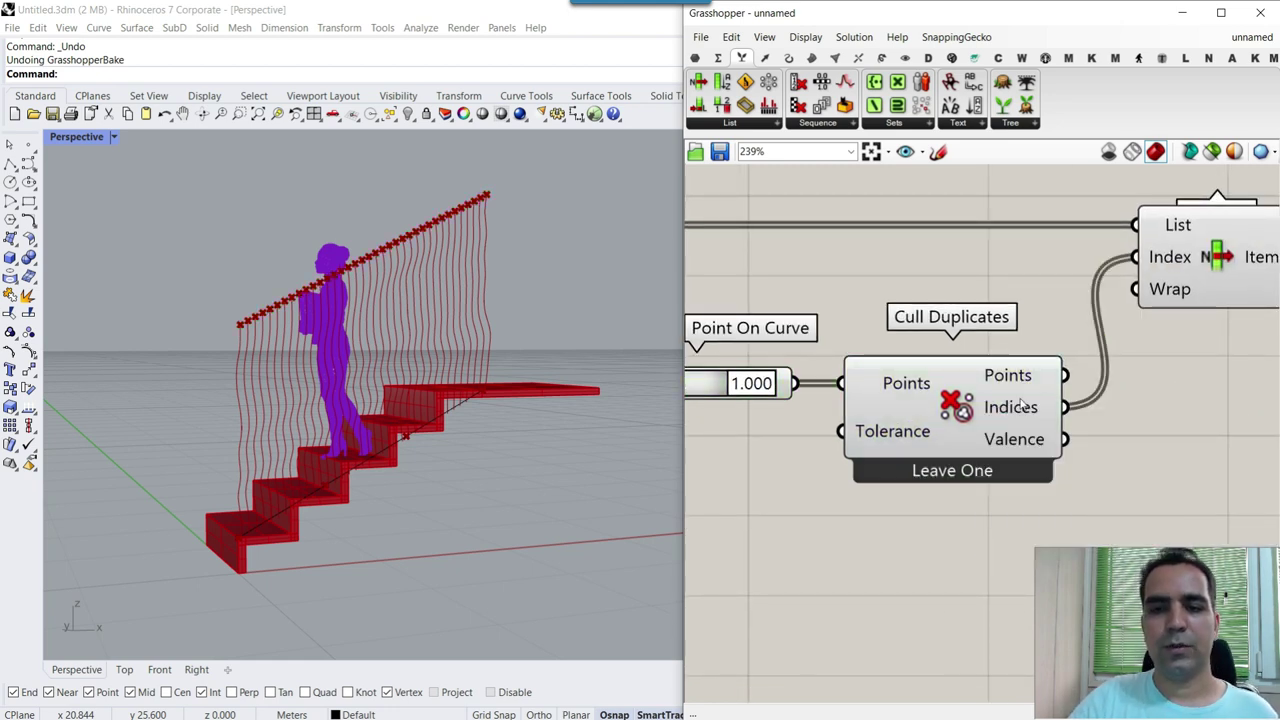
- Examine Cull Duplicates' Indices output and the curves List Item picks from the Tween output
scroll(900, 433, "up", 3)
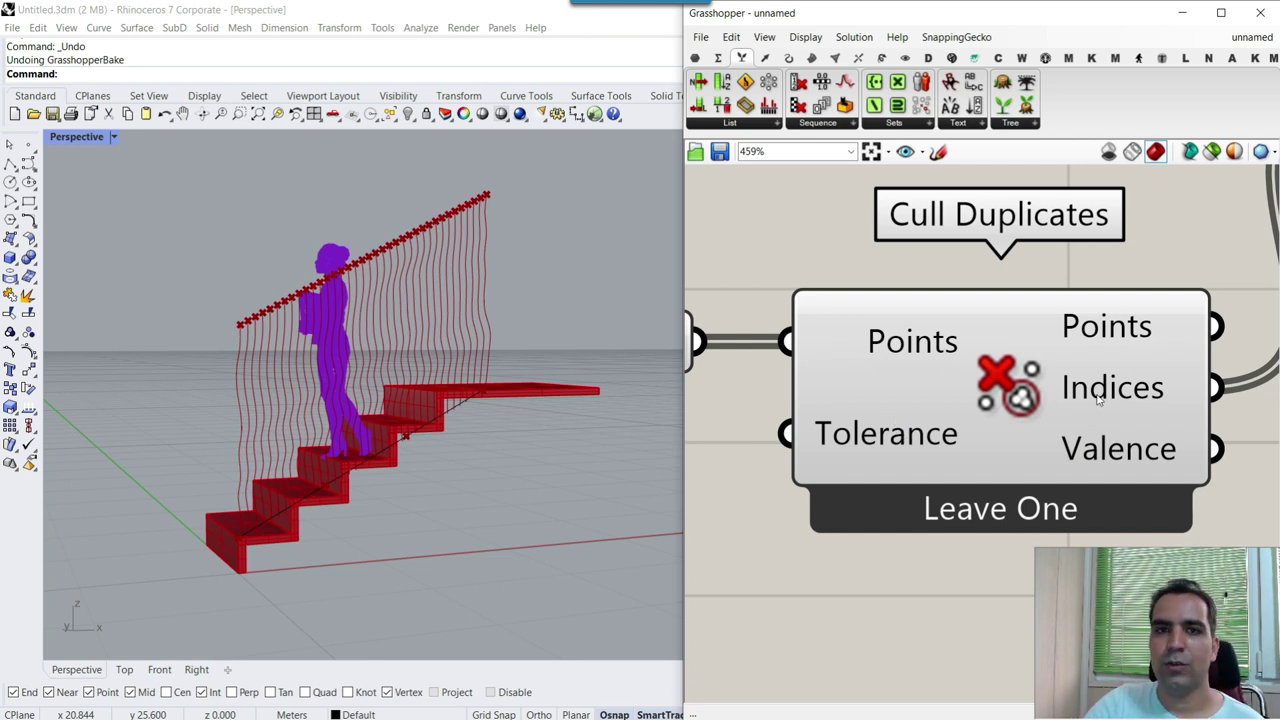
scroll(1094, 393, "down", 5)
left_click(1210, 289)
scroll(1210, 289, "up", 5)
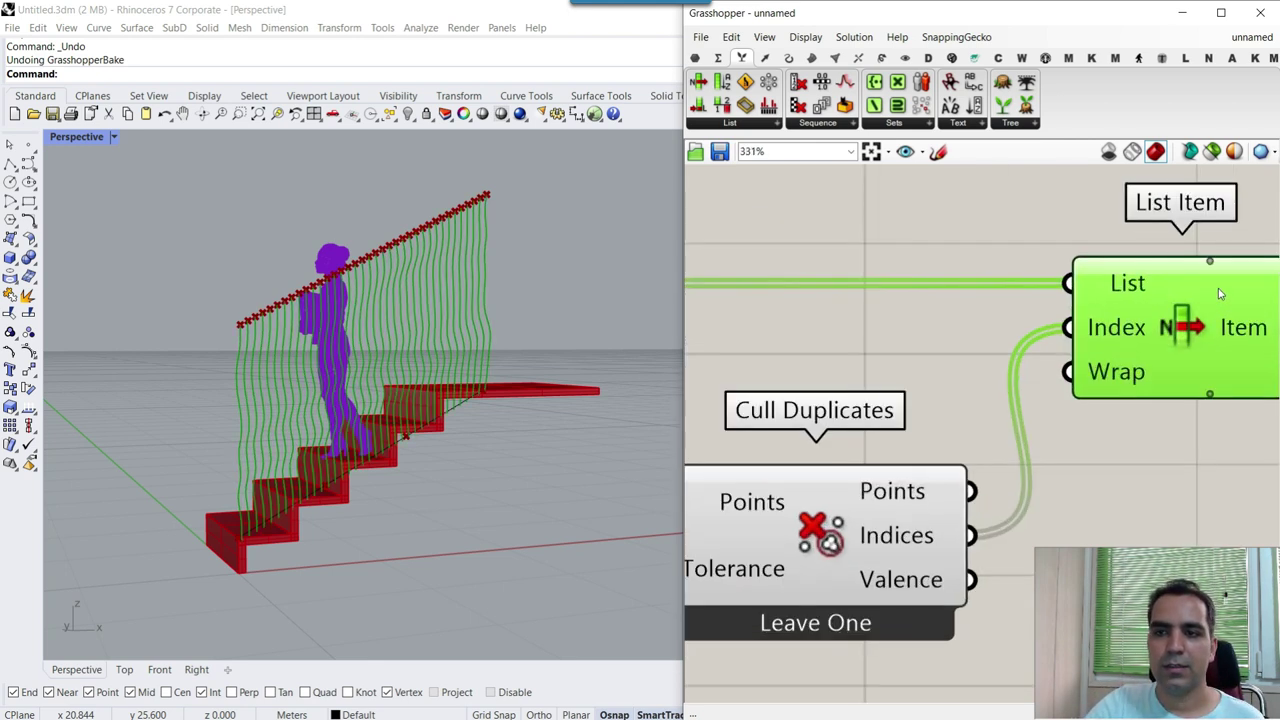
right_click_drag(955, 268, 1250, 264)
right_click_drag(705, 312, 1011, 306)
scroll(1008, 302, "down", 5)
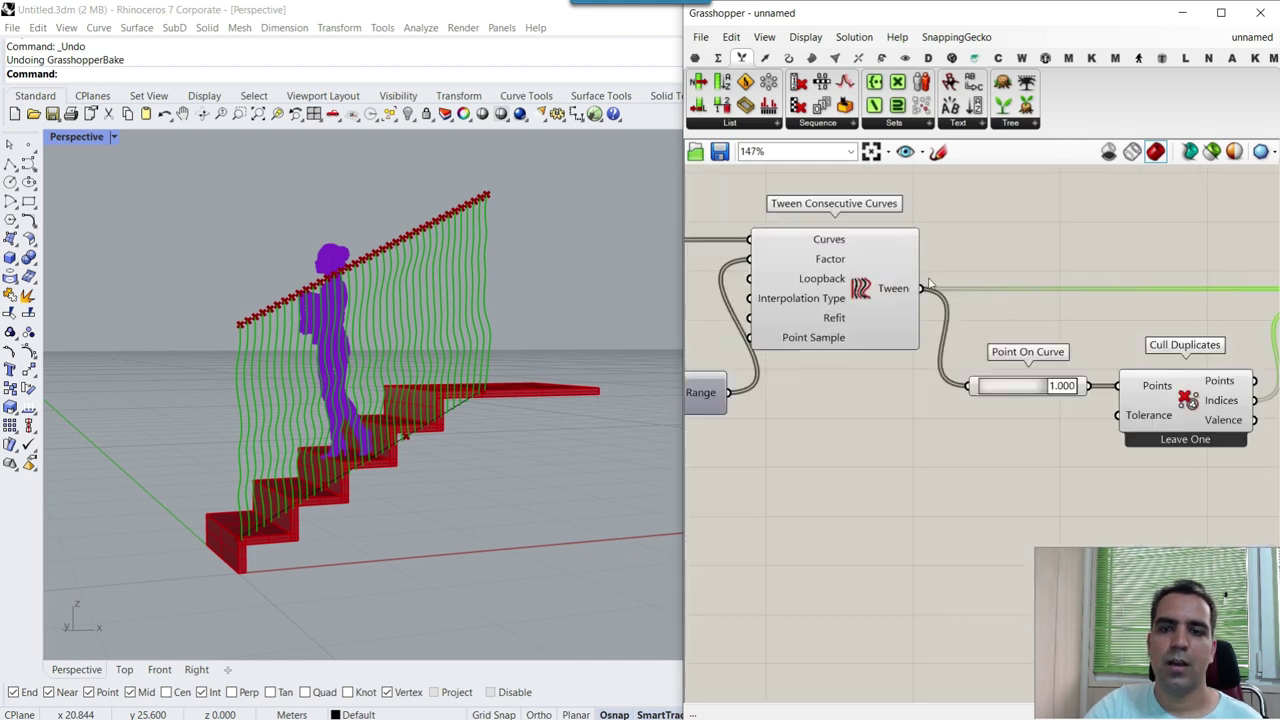
scroll(907, 313, "down", 3)
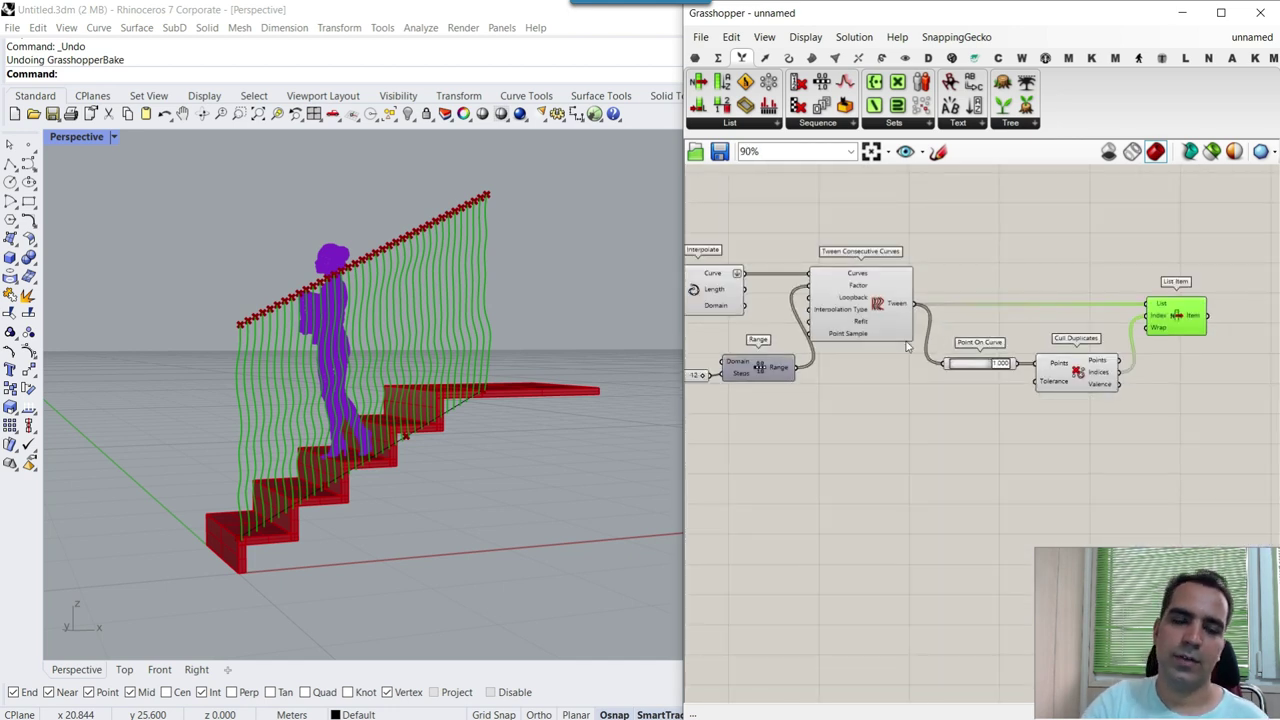
right_click_drag(1116, 358, 816, 345)
scroll(893, 316, "up", 5)
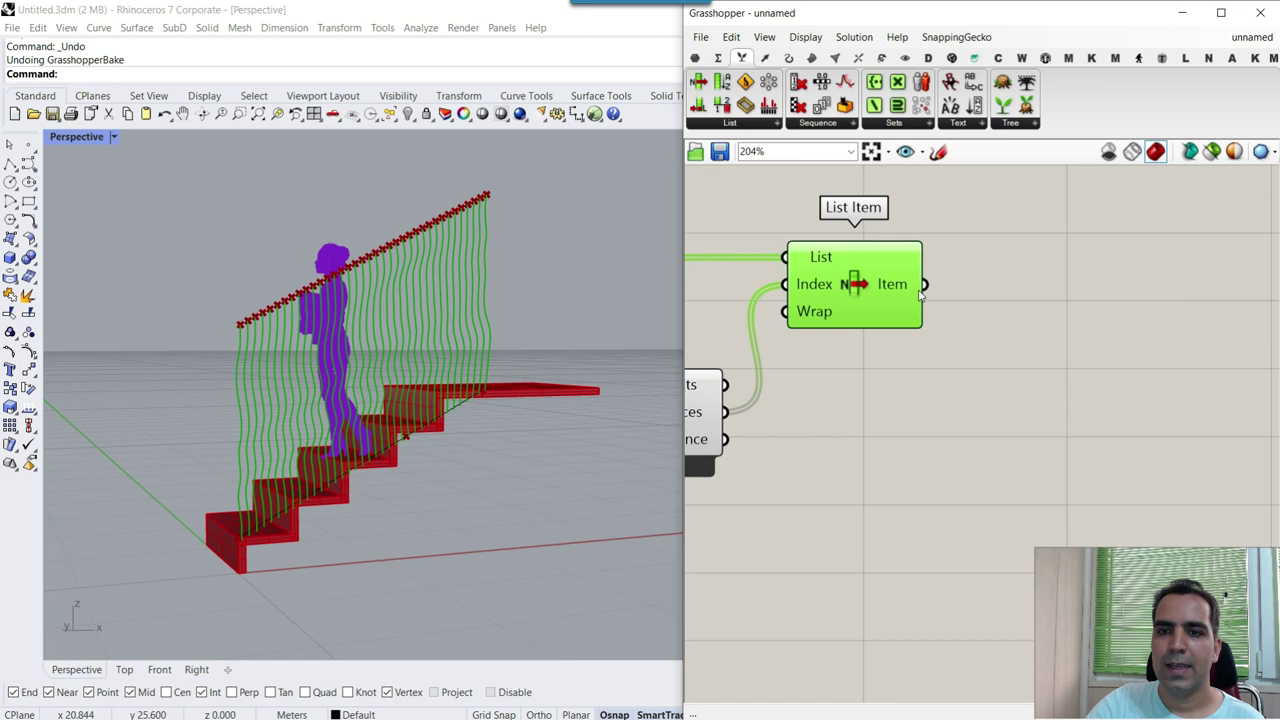
- Bake the curves from List Item and select Interpolate to highlight the original curves
right_click(912, 288)
left_click(950, 315)
left_click(969, 471)
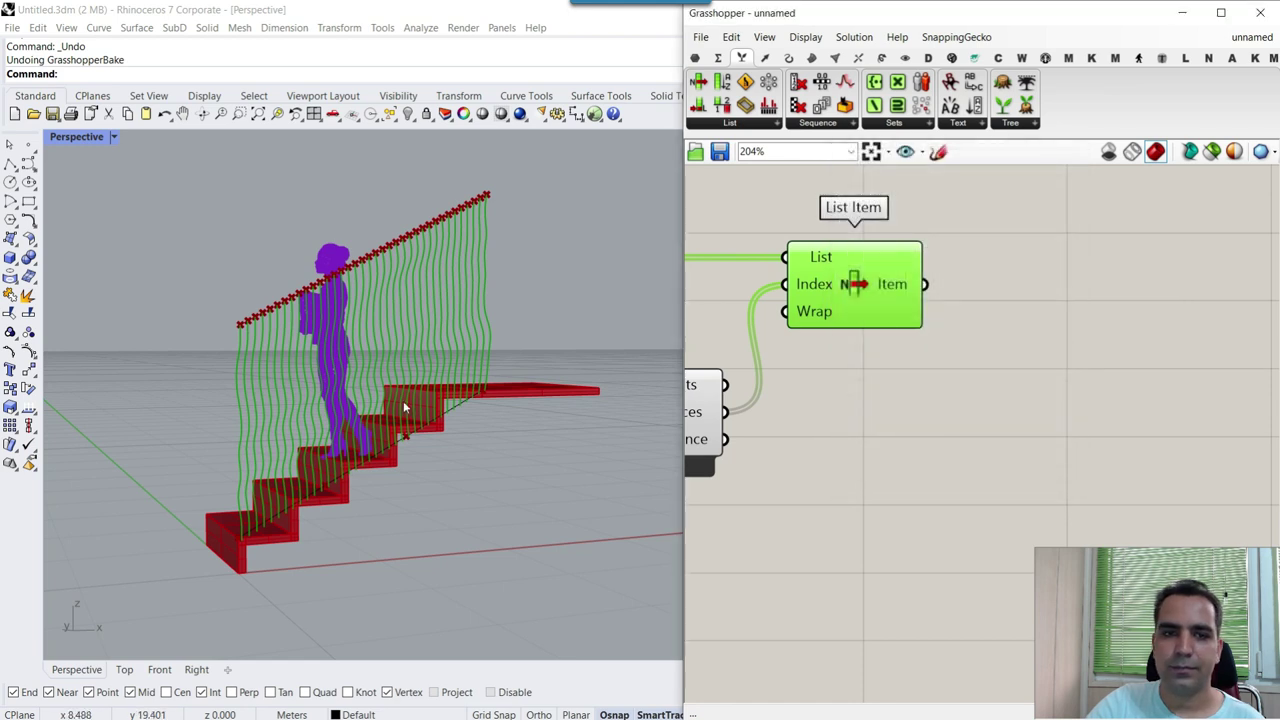
scroll(855, 373, "down", 6)
right_click_drag(854, 370, 898, 369)
left_click(826, 299)
left_click(817, 331)
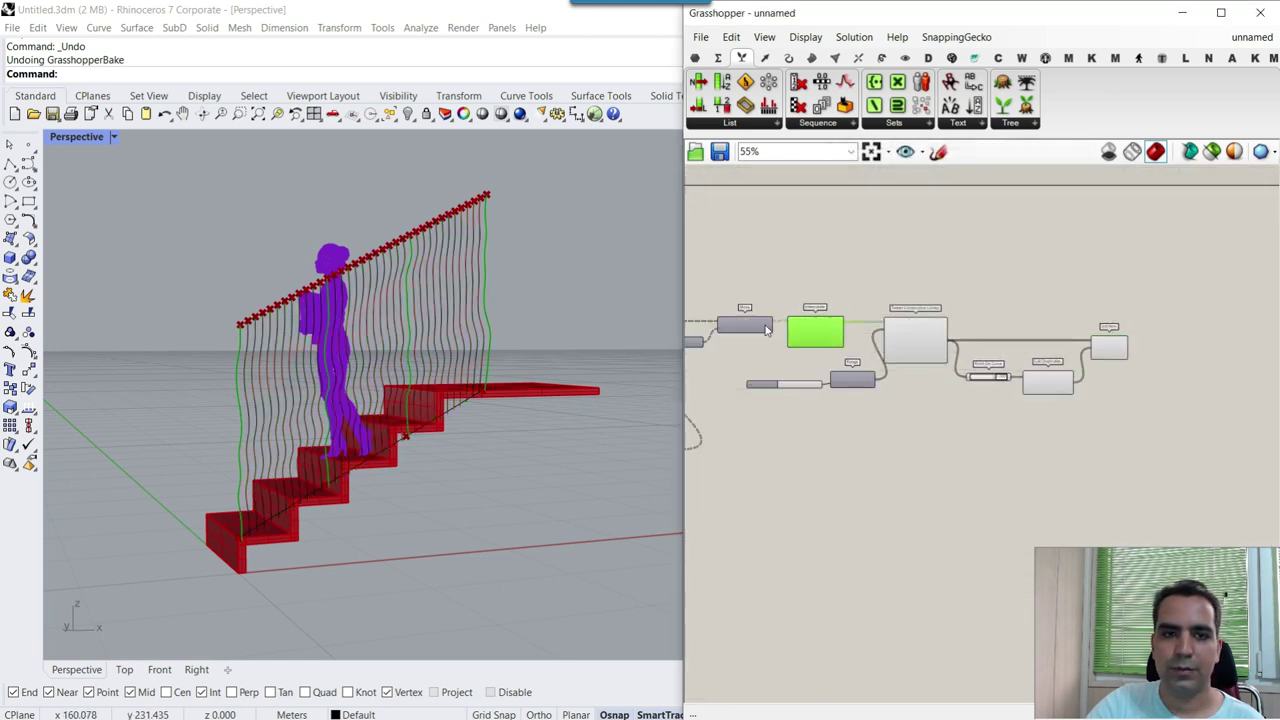
- Select individual baked curves where they overlap the original curves to check for duplicates, and undo the bake
scroll(353, 343, "up", 7)
left_click(295, 279)
right_click_drag(357, 258, 225, 295)
scroll(334, 300, "down", 4)
scroll(450, 244, "up", 6)
left_click(514, 216)
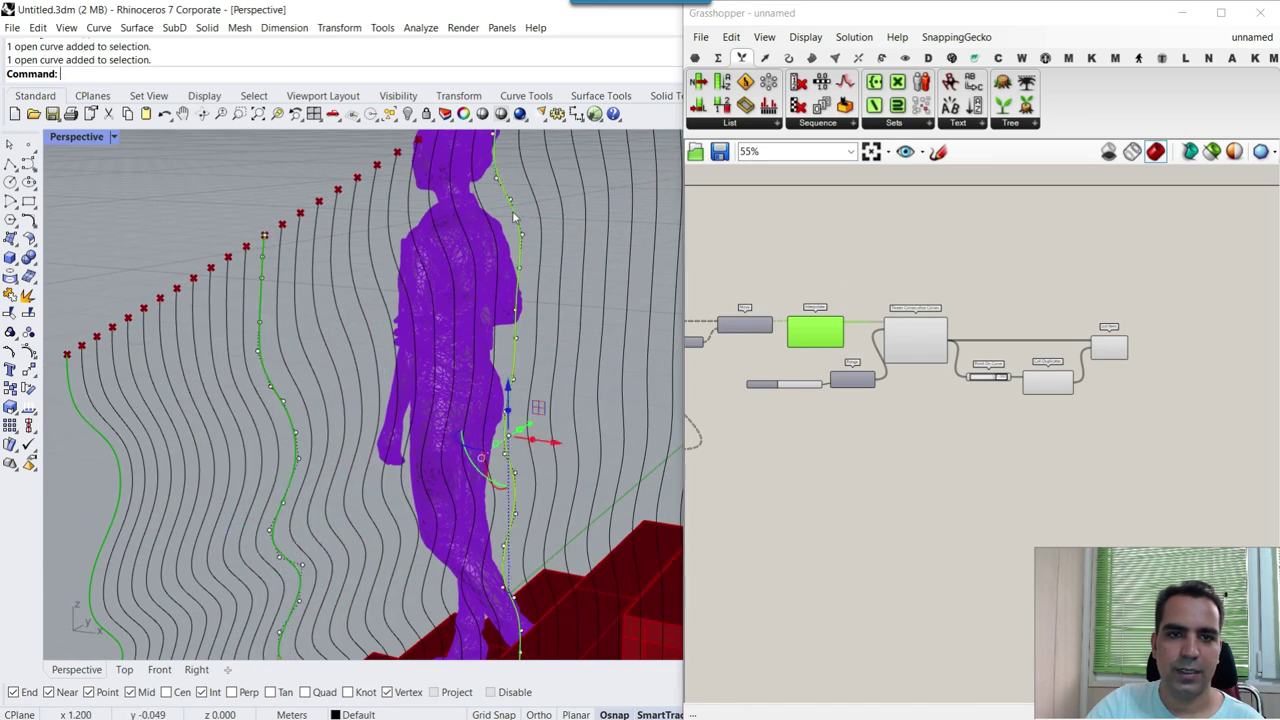
scroll(308, 256, "down", 6)
left_click(222, 225)
key("ctrl+z")
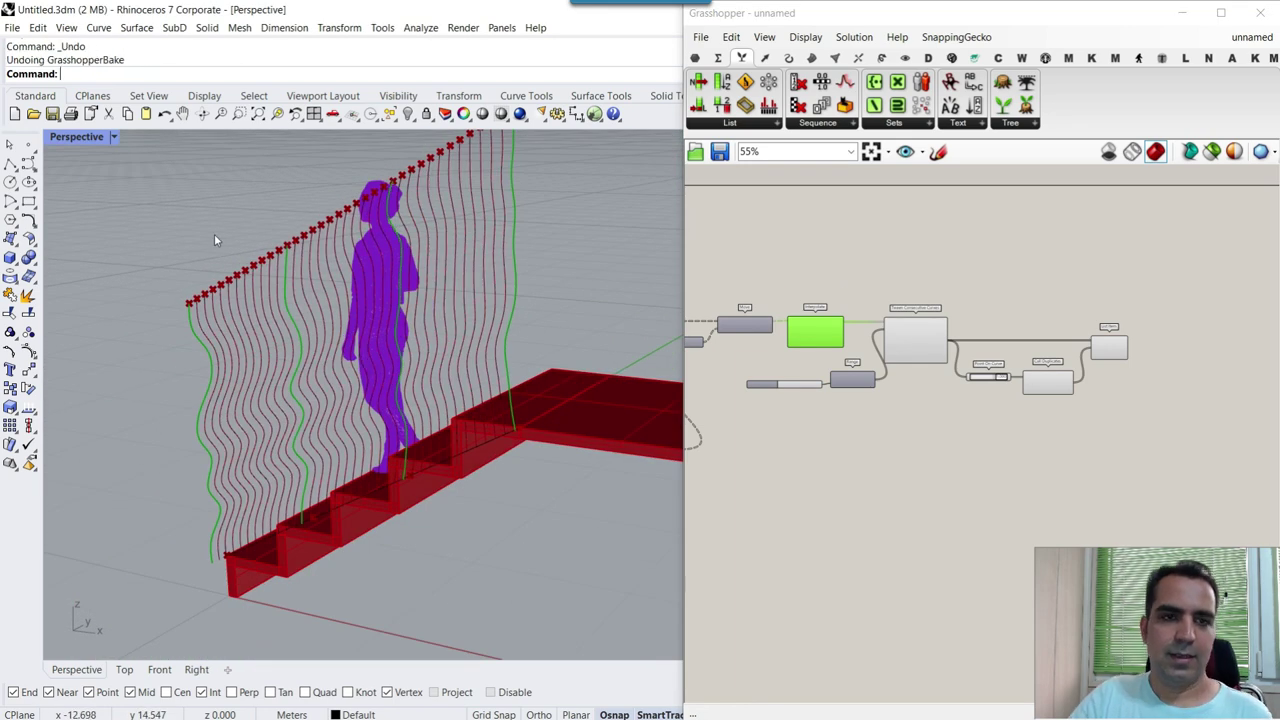
- Turn off the preview of the components feeding List Item, from before Interpolate through Cull Duplicates, and inspect the railing curves
right_click_drag(242, 307, 571, 351)
scroll(1092, 371, "down", 2)
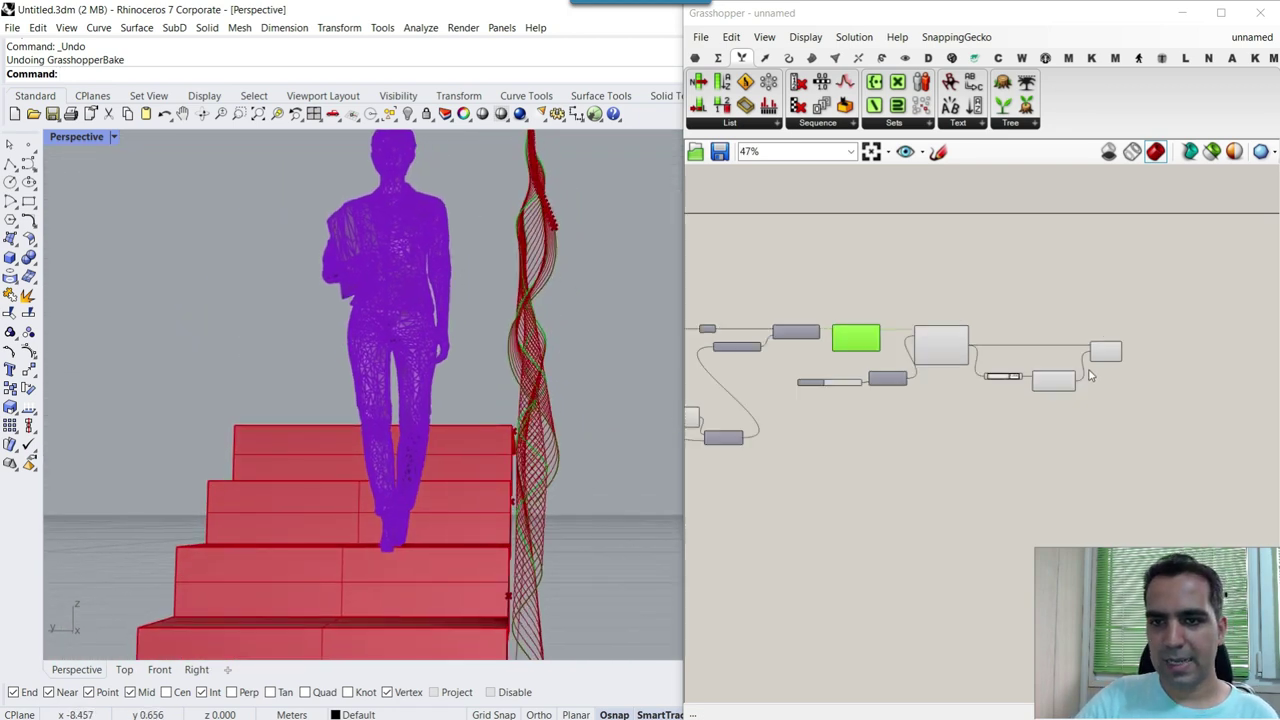
left_click_drag(1084, 438, 836, 318)
right_click(879, 253)
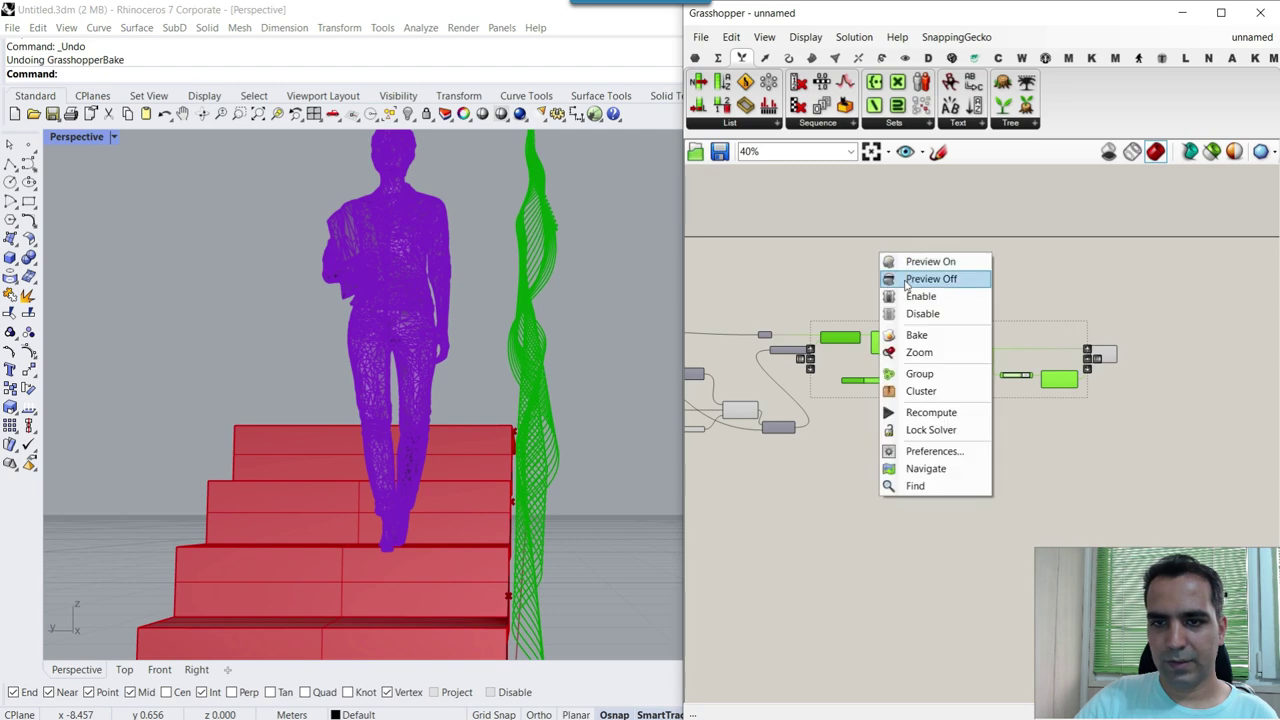
left_click(906, 280)
left_click(906, 286)
right_click_drag(540, 365, 343, 372)
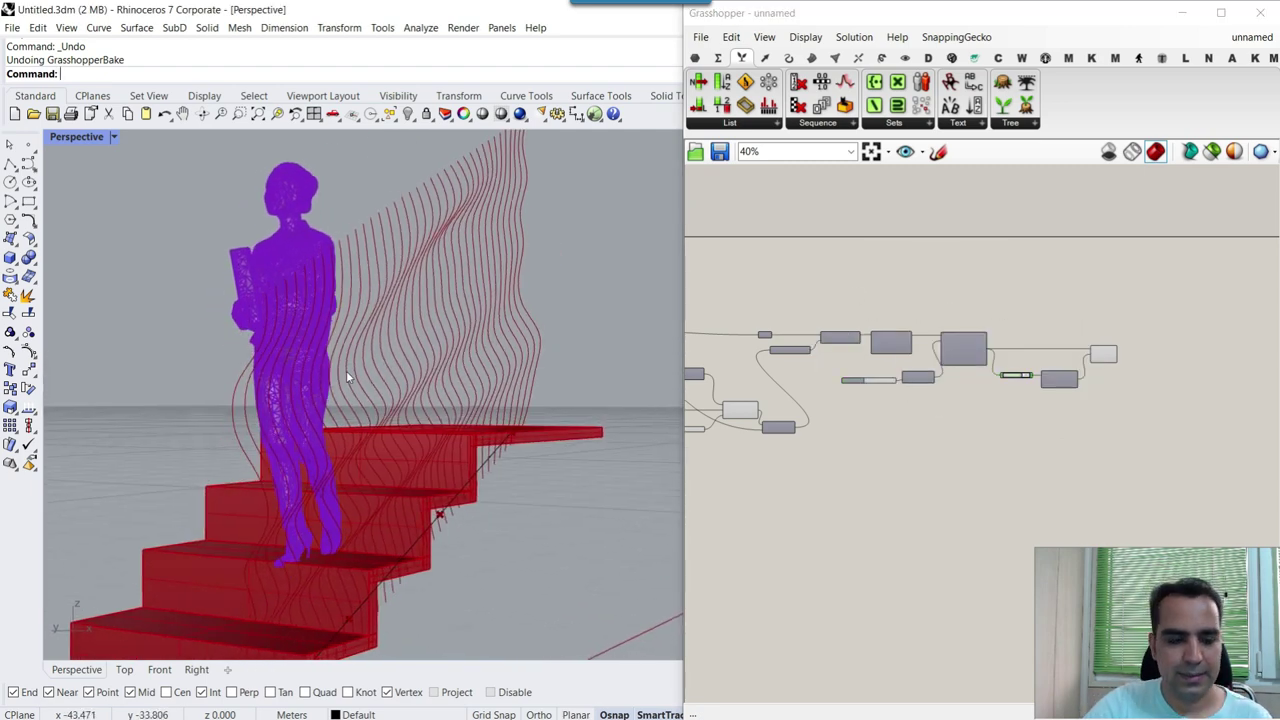
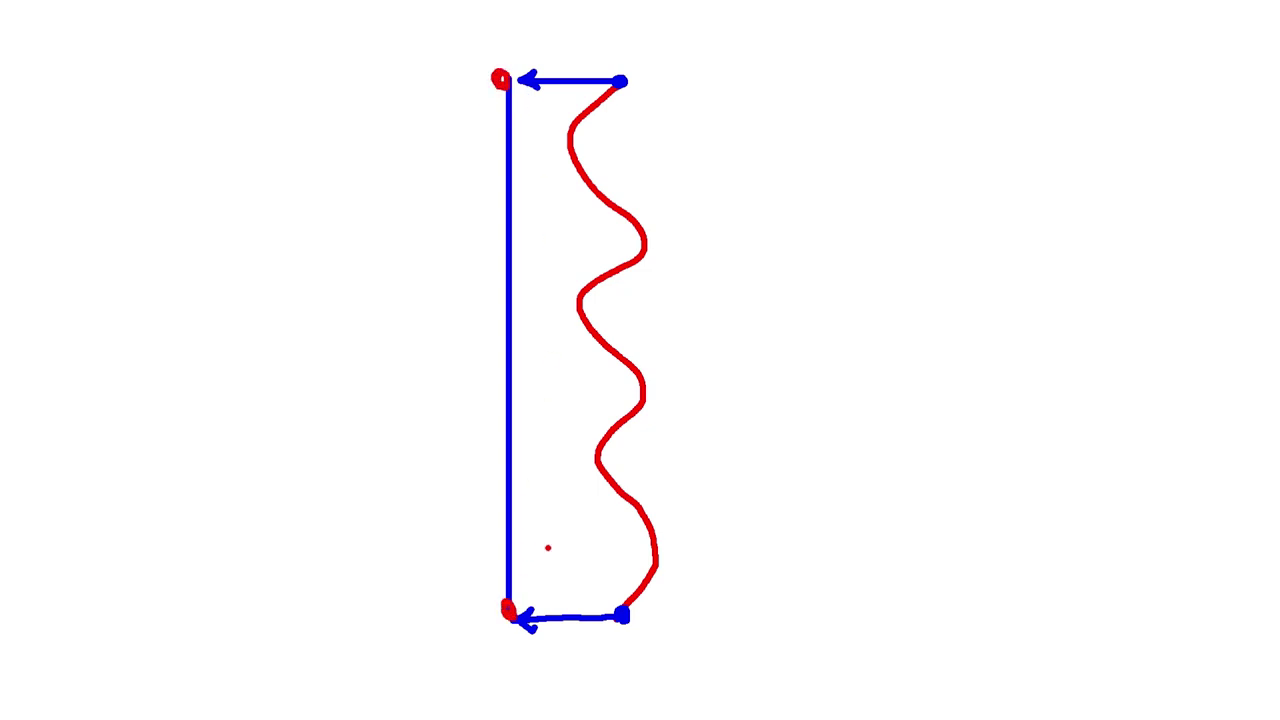
mouse_move(619, 80)
left_mouse_down()
mouse_move(505, 79)
mouse_move(501, 578)
left_mouse_up()
mouse_move(580, 184)
left_mouse_down()
mouse_move(536, 239)
mouse_move(519, 318)
mouse_move(537, 398)
left_mouse_up()
left_click_drag(618, 389, 530, 485)
left_click_drag(599, 487, 530, 550)
left_click_drag(613, 527, 570, 562)
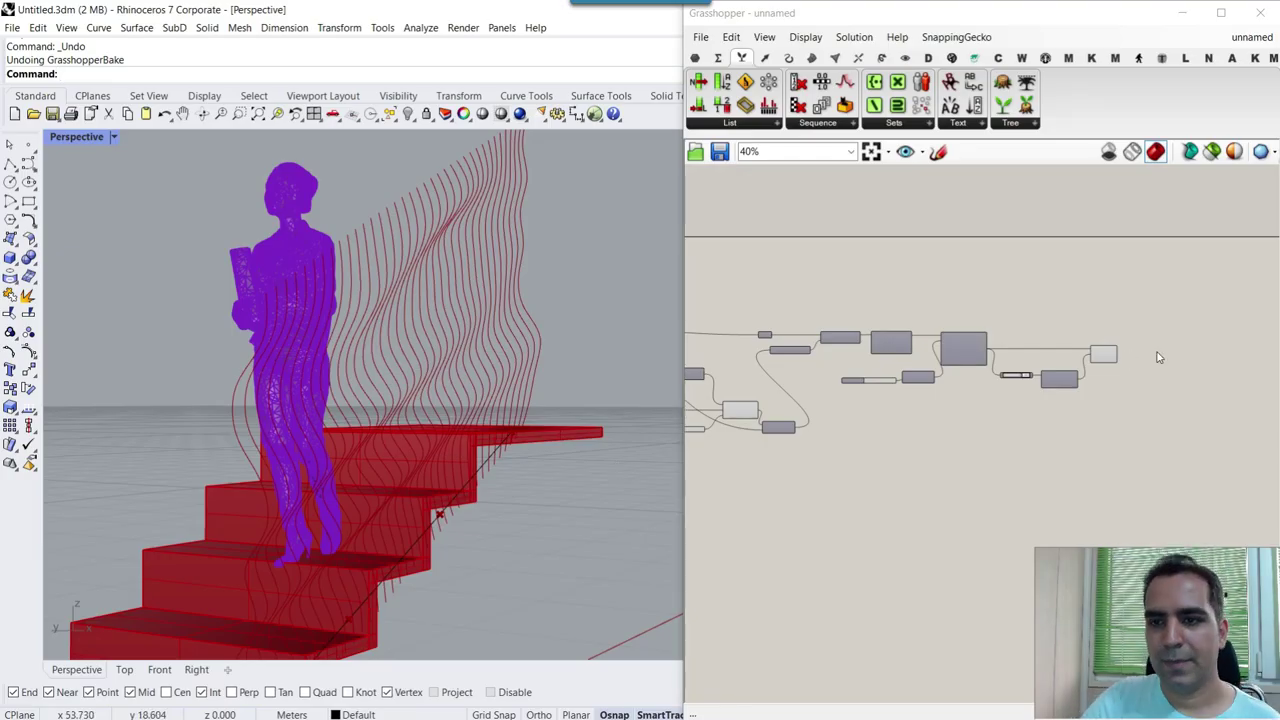
- Add an End Points component and feed it the curves from List Item's Item output
scroll(1157, 354, "up", 8)
right_click_drag(1143, 366, 1011, 460)
left_click(788, 58)
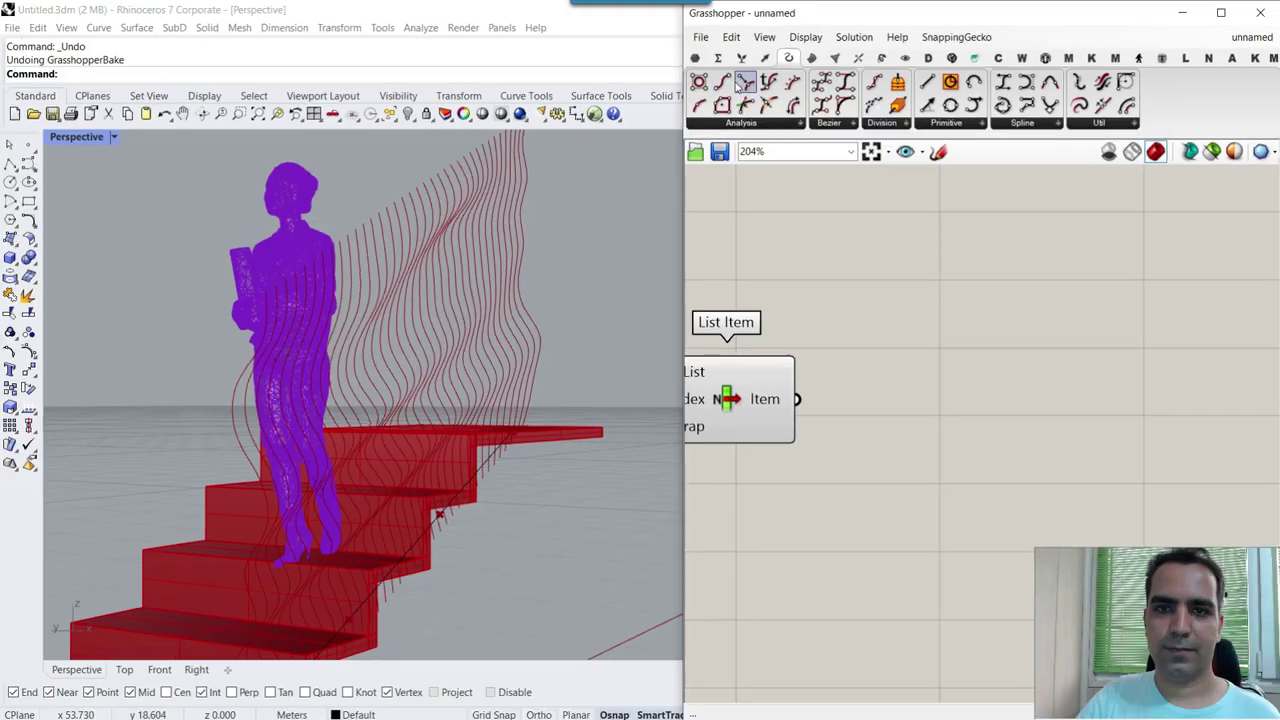
left_click(723, 94)
left_click(914, 403)
scroll(817, 407, "up", 3)
left_click_drag(786, 401, 860, 397)
left_click_drag(947, 390, 912, 394)
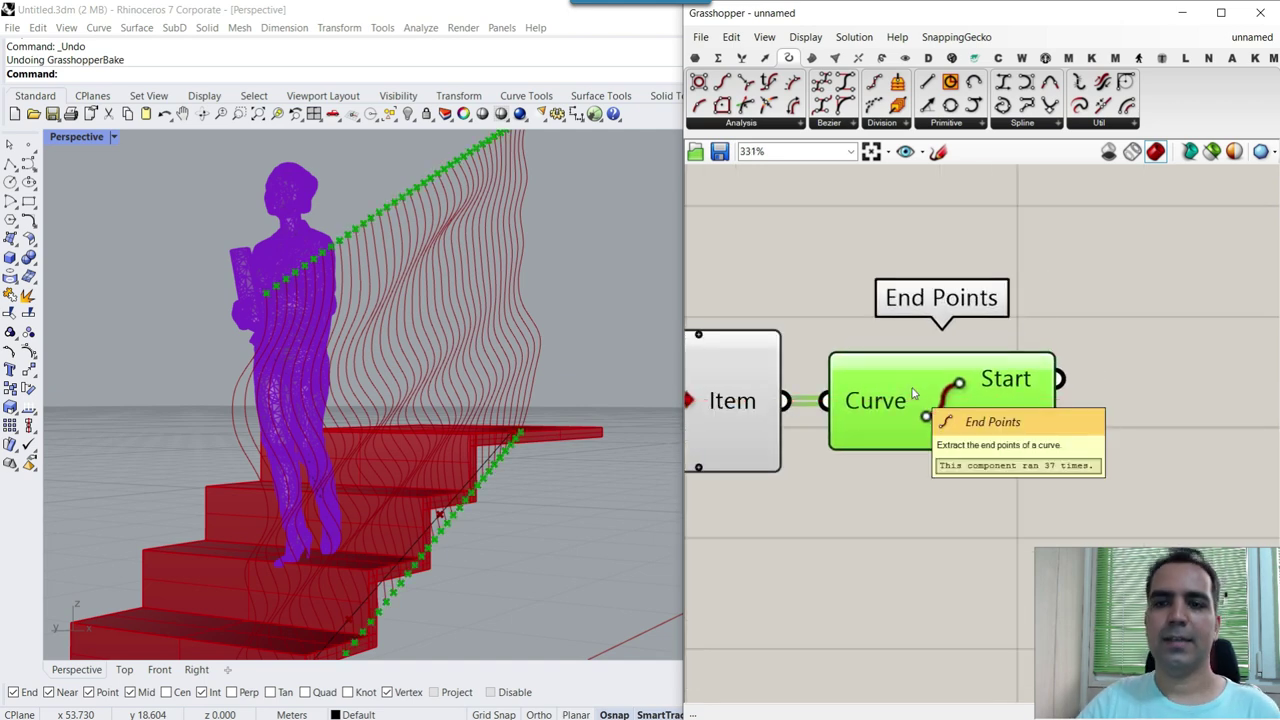
right_click_drag(574, 322, 396, 277)
scroll(1032, 343, "down", 2)
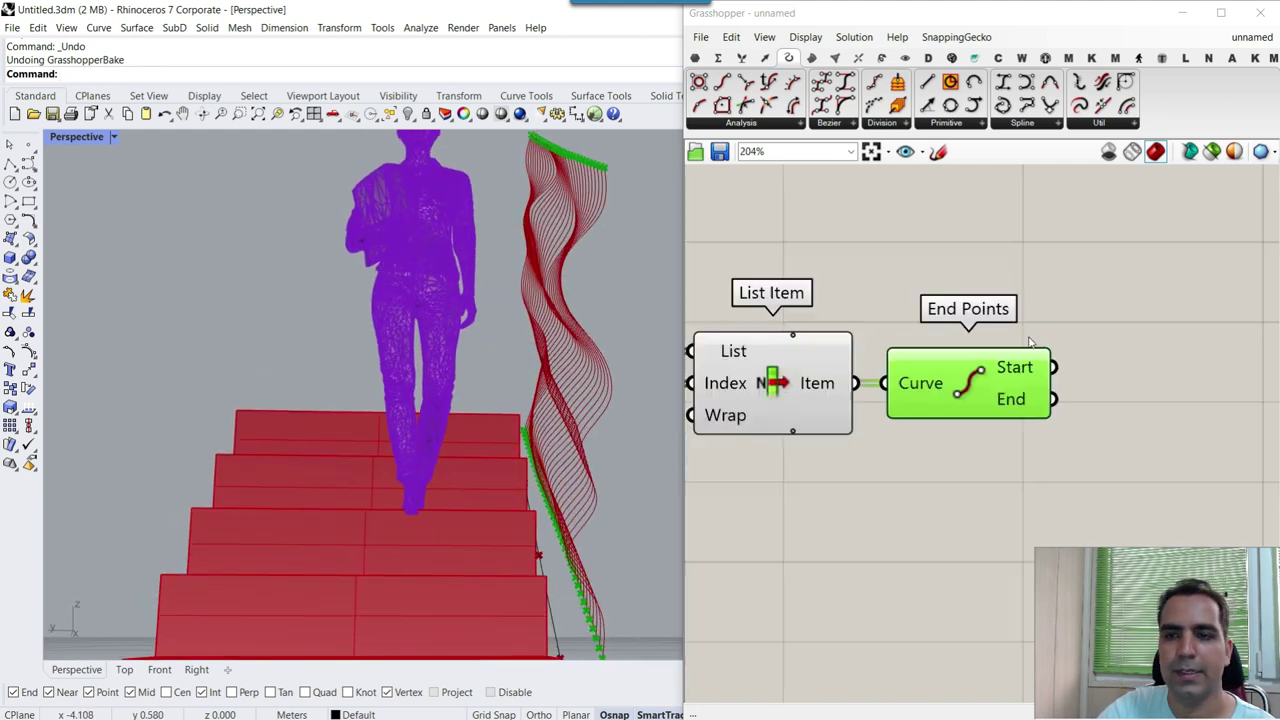
- Add an XZ Plane component to the definition to serve as the vertical plane along the stair
right_click_drag(1032, 343, 857, 361)
scroll(932, 329, "up", 2)
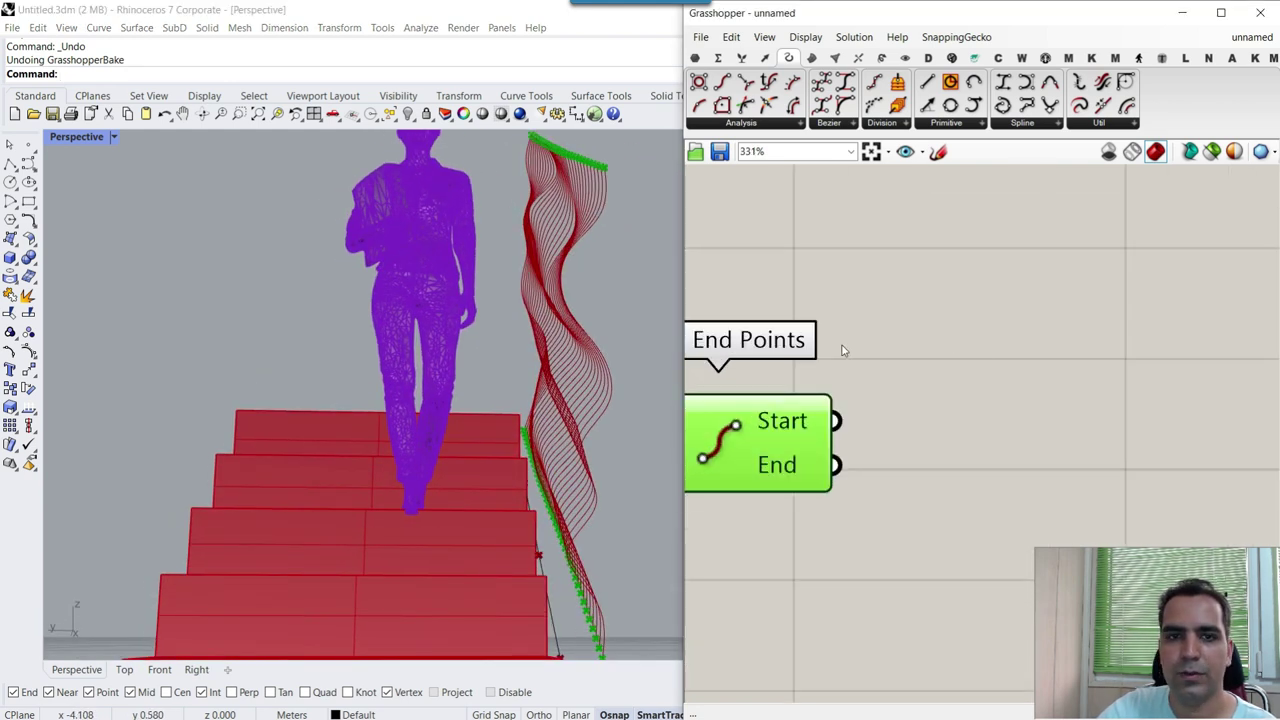
scroll(557, 300, "down", 3)
right_click_drag(520, 402, 487, 495)
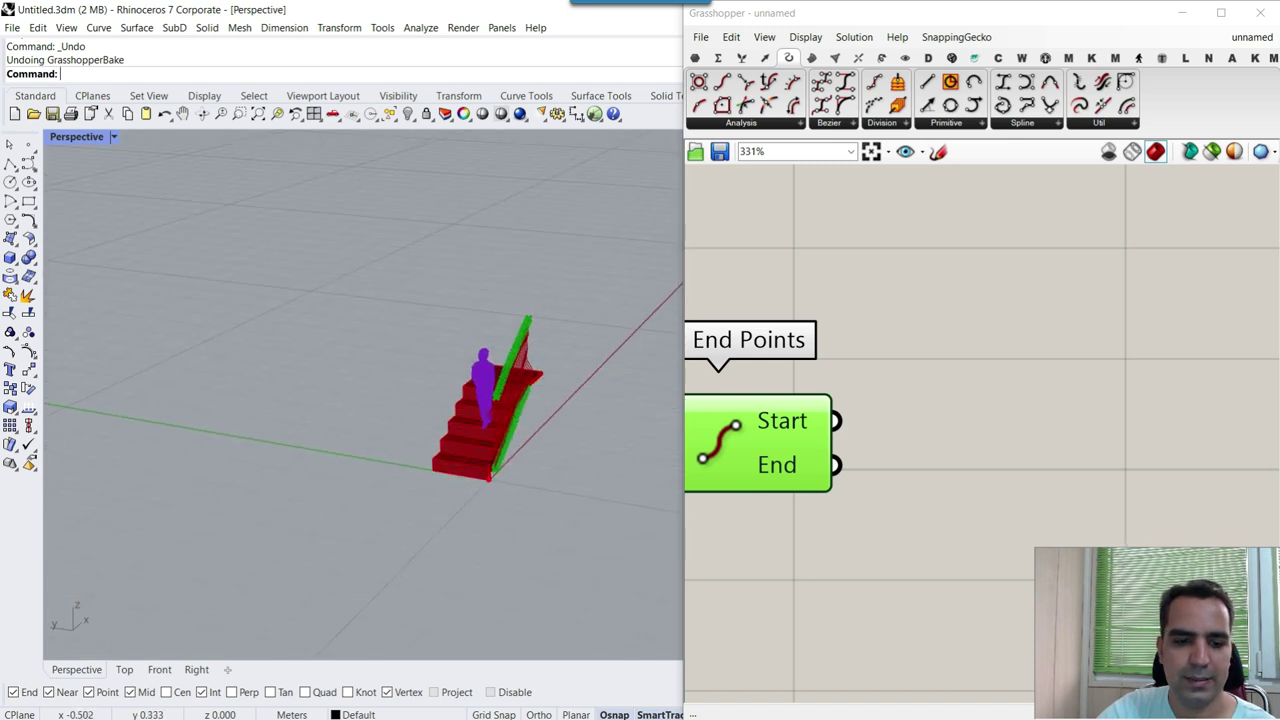
mouse_move(478, 327)
left_mouse_down()
mouse_move(491, 500)
mouse_move(494, 459)
mouse_move(560, 375)
left_mouse_up()
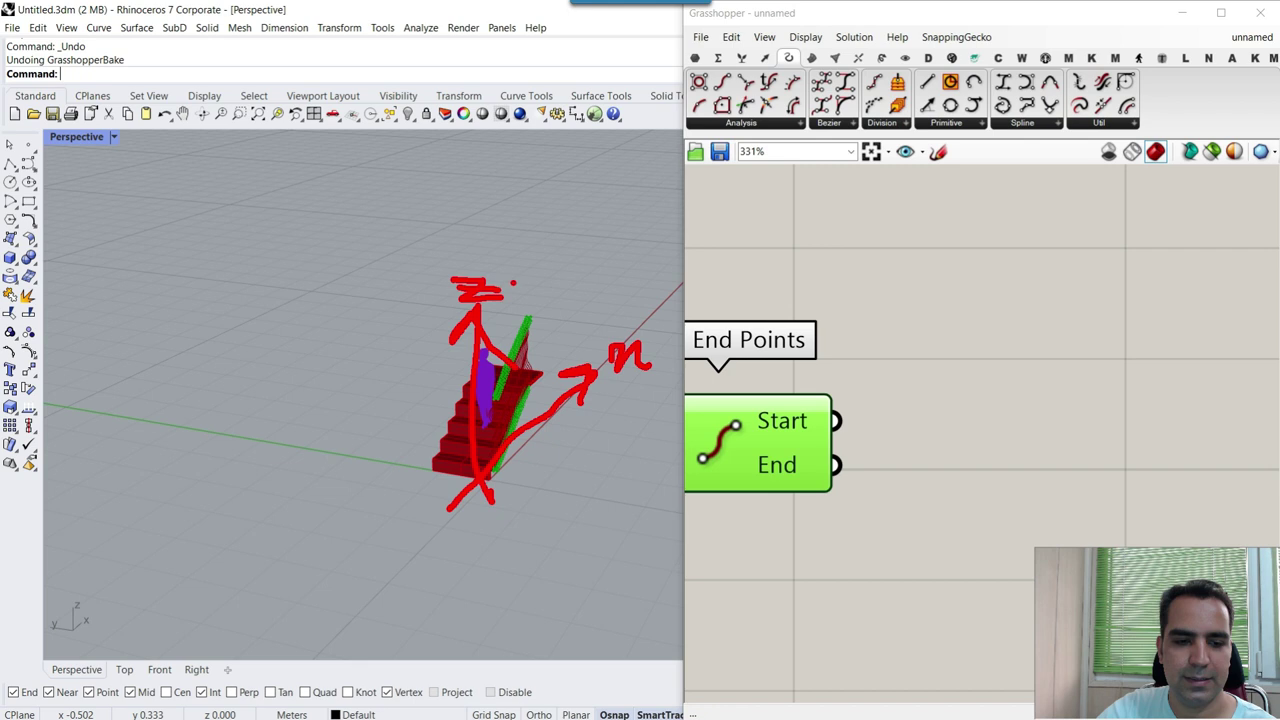
key("Escape")
scroll(934, 323, "down", 4)
double_click(877, 476)
type("xz")
left_click(844, 457)
right_click_drag(846, 477, 897, 334)
scroll(928, 334, "up", 4)
left_click(928, 344)
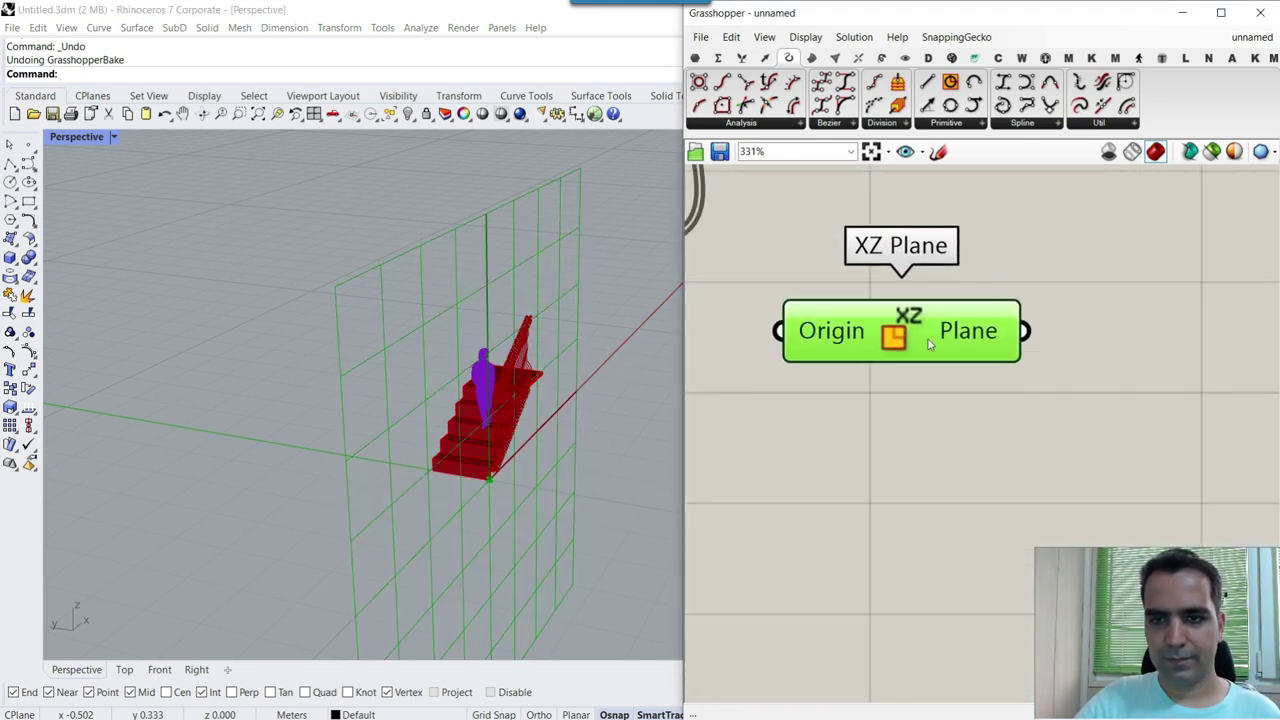
left_click_drag(928, 344, 946, 393)
- Extract the XZ Plane's Origin as a point parameter and set its point at the upper front corner of the lowest stair step
right_click_drag(531, 499, 386, 500)
scroll(421, 455, "up", 8)
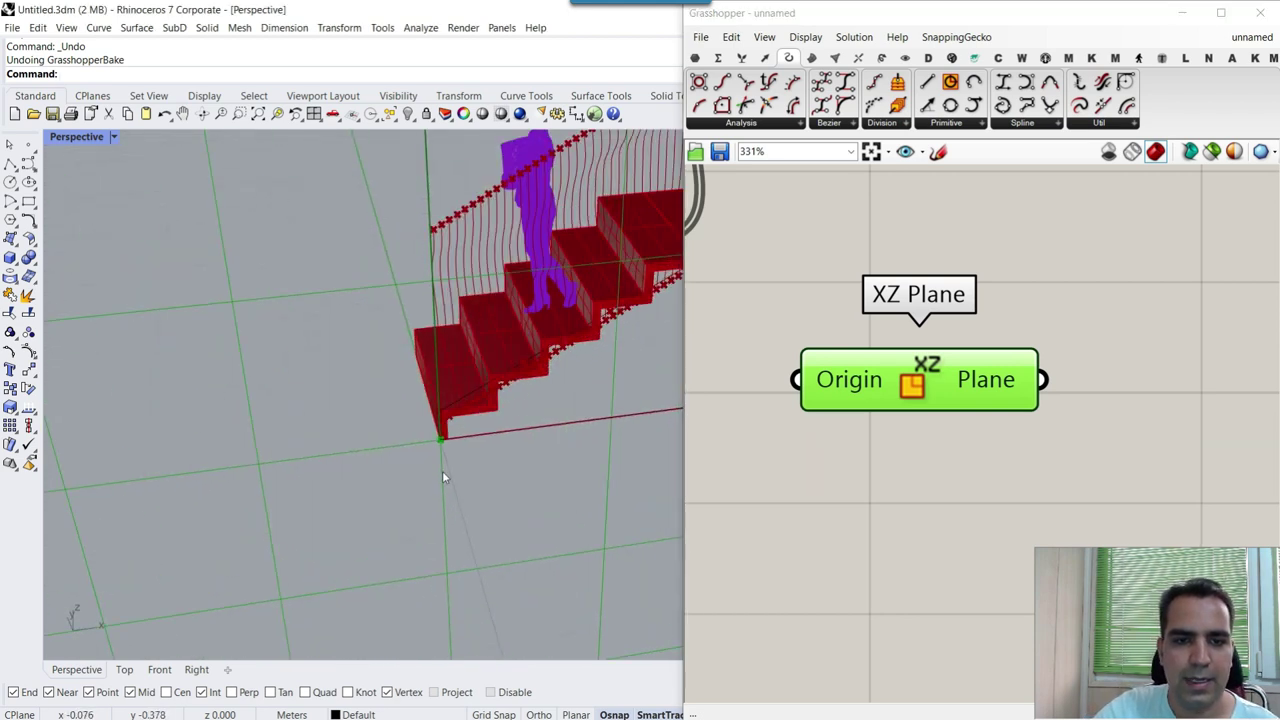
scroll(859, 428, "down", 2)
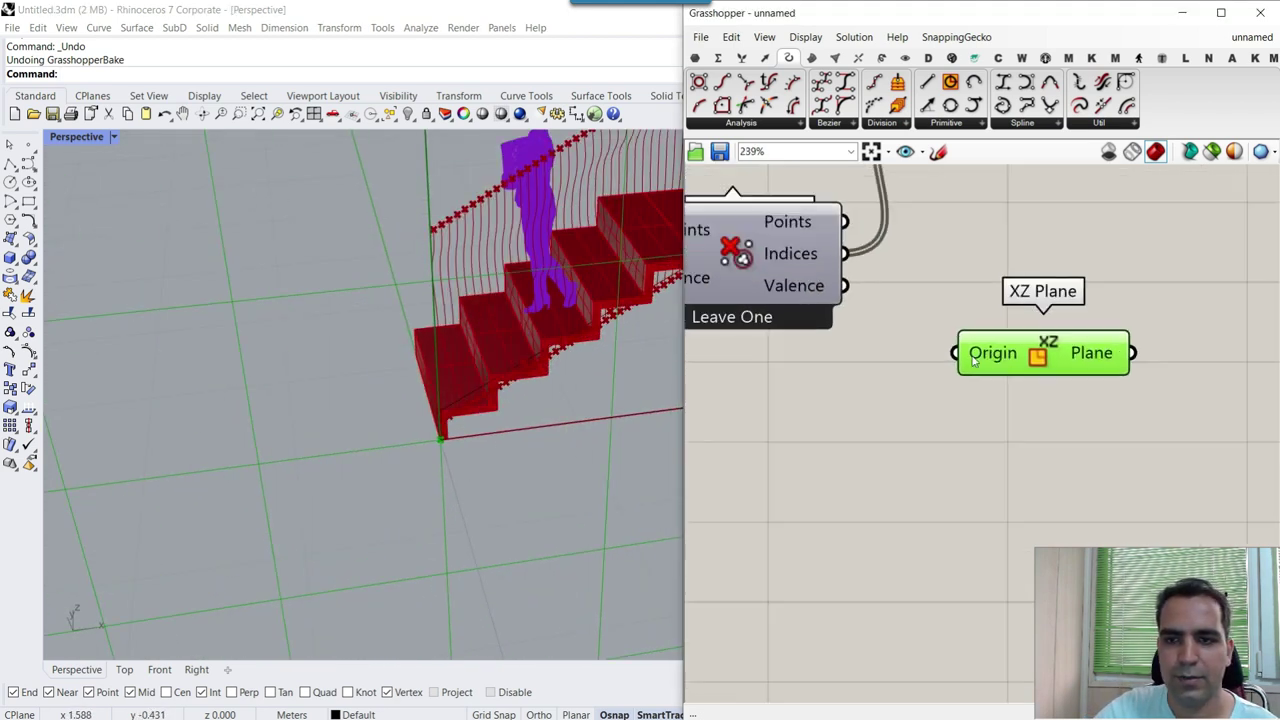
right_click(989, 360)
left_click(1005, 619)
left_click_drag(1052, 405, 790, 350)
left_click_drag(1005, 355, 854, 538)
right_click(791, 440)
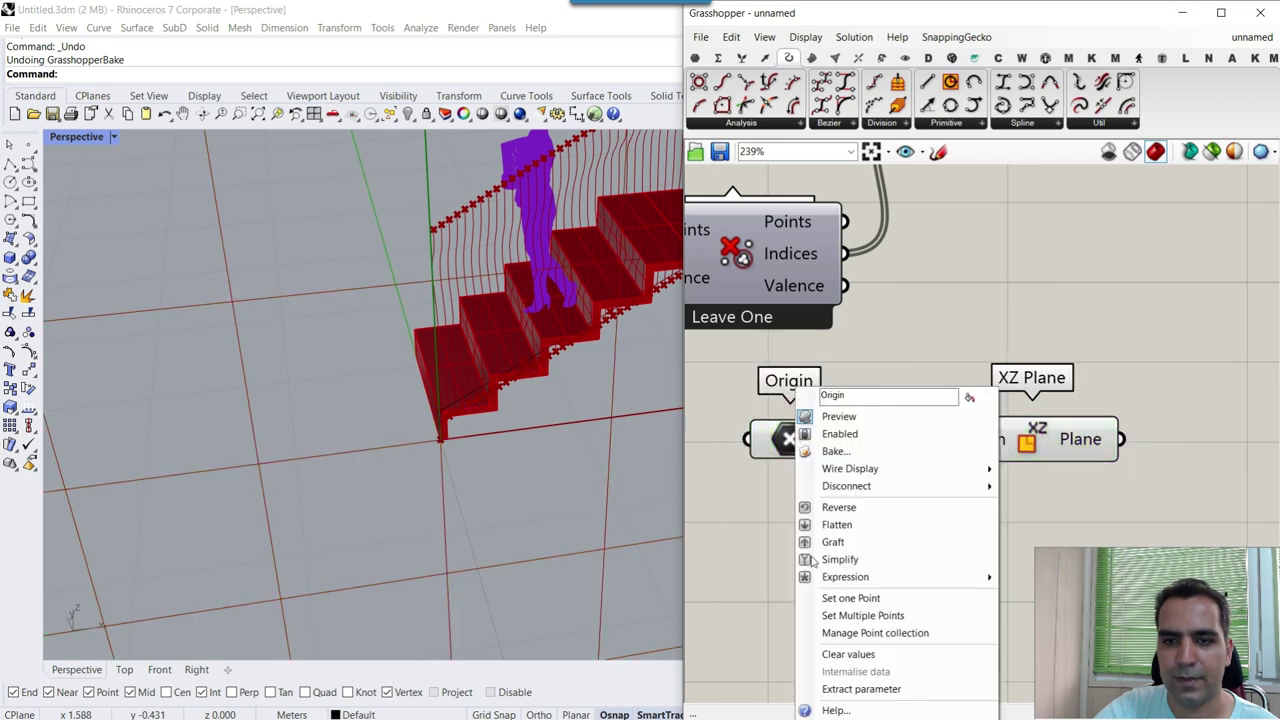
left_click(840, 597)
scroll(423, 413, "up", 8)
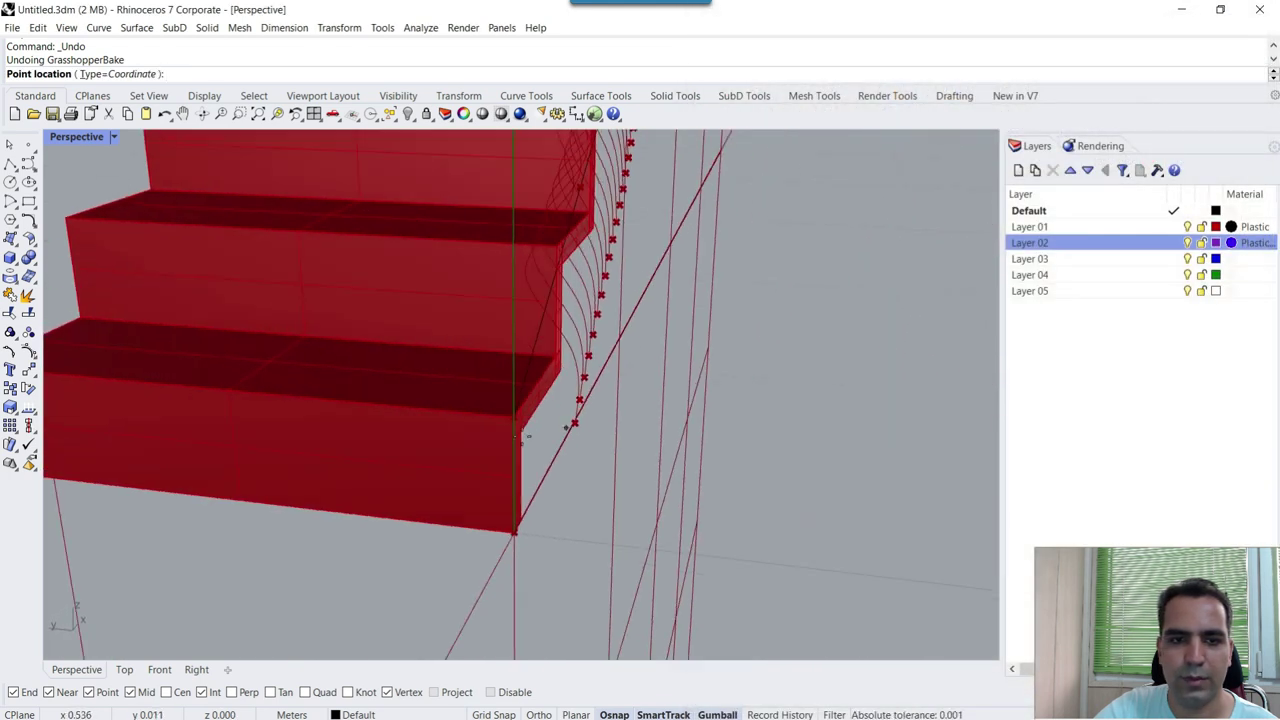
left_click(510, 388)
scroll(469, 394, "down", 6)
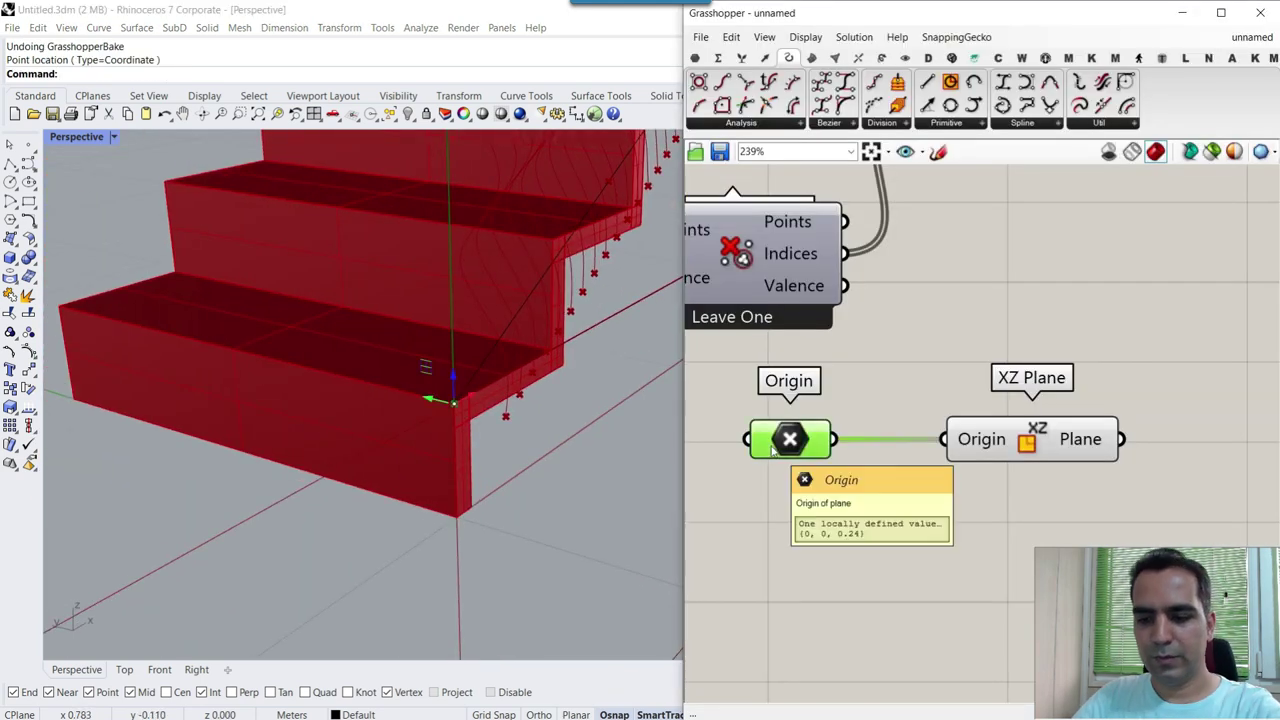
- Add a Point On Curve component, connect the initial Curve parameter to it, and set it to 0.000
scroll(880, 432, "down", 8)
left_click_drag(928, 425, 1050, 342)
scroll(1032, 436, "down", 2)
scroll(824, 405, "up", 1)
scroll(878, 403, "up", 12)
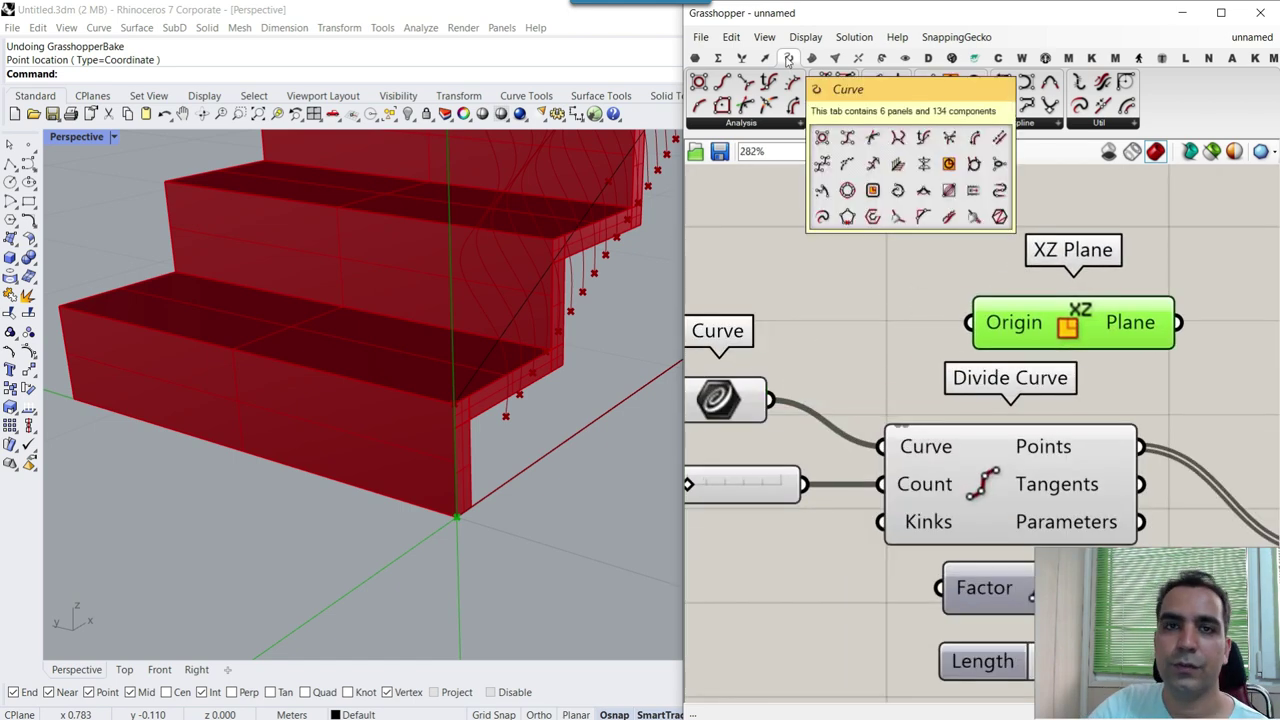
left_click_drag(762, 112, 880, 268)
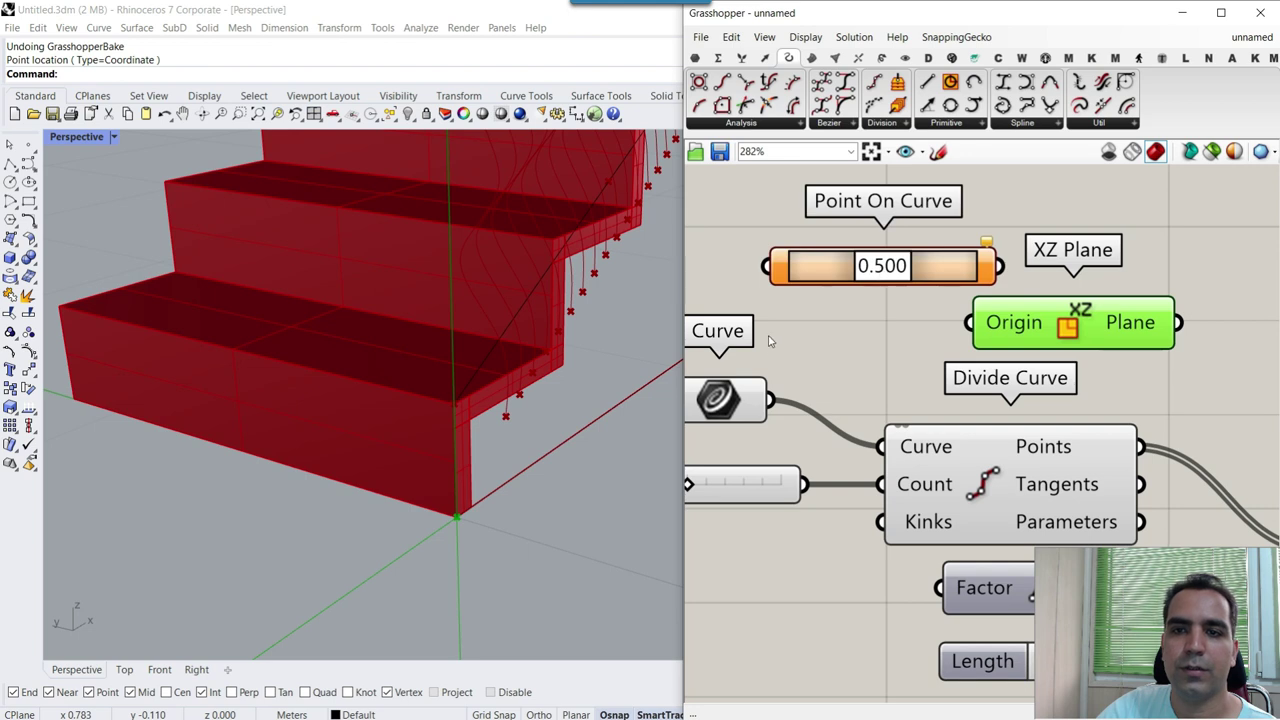
left_click_drag(770, 400, 767, 266)
left_click_drag(902, 270, 805, 278)
- Connect Point On Curve to the XZ Plane's Origin and place the XZ Plane component below End Points
scroll(475, 340, "down", 2)
left_click_drag(1052, 312, 1116, 239)
left_click_drag(1037, 250, 1000, 266)
scroll(307, 385, "down", 5)
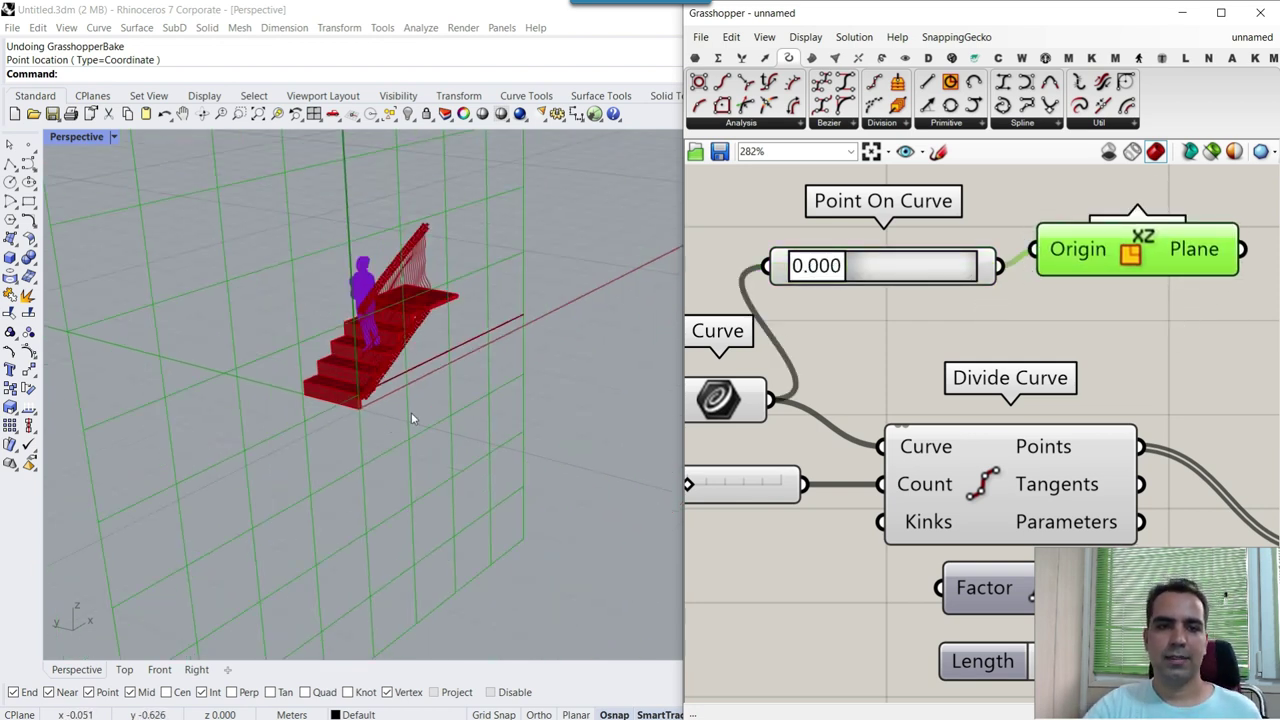
left_click_drag(820, 270, 783, 278)
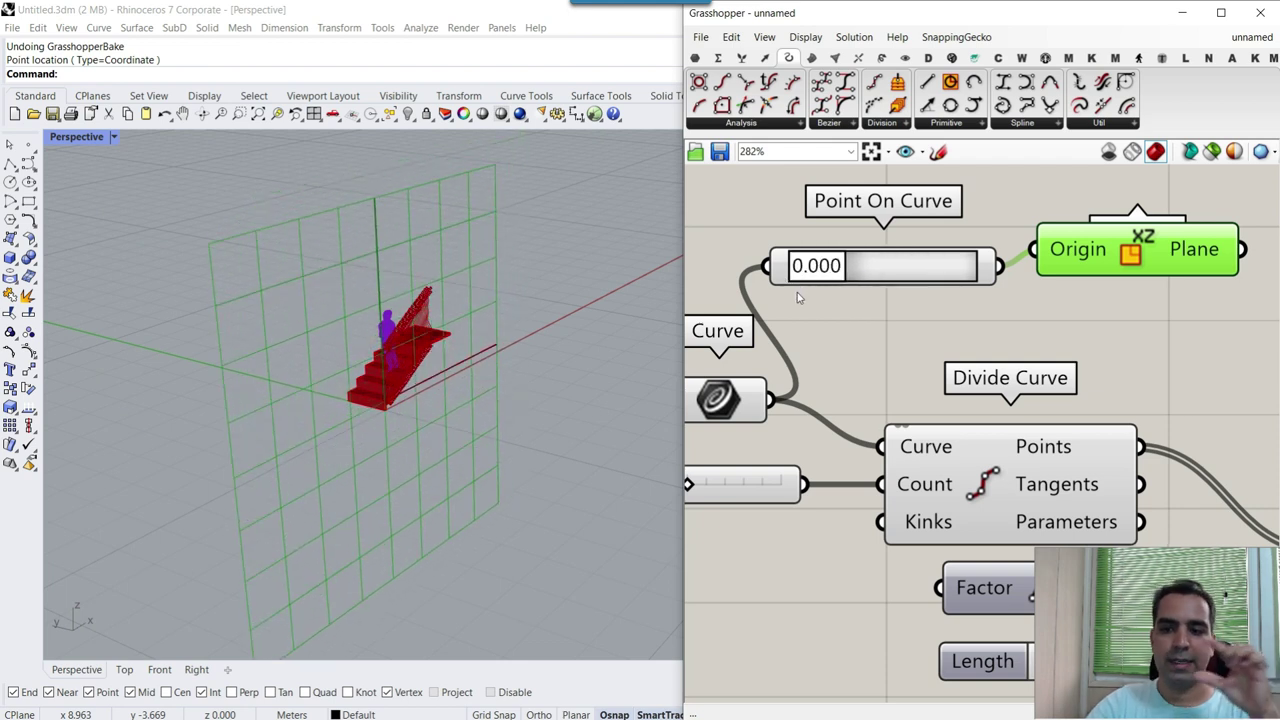
scroll(1140, 240, "down", 10)
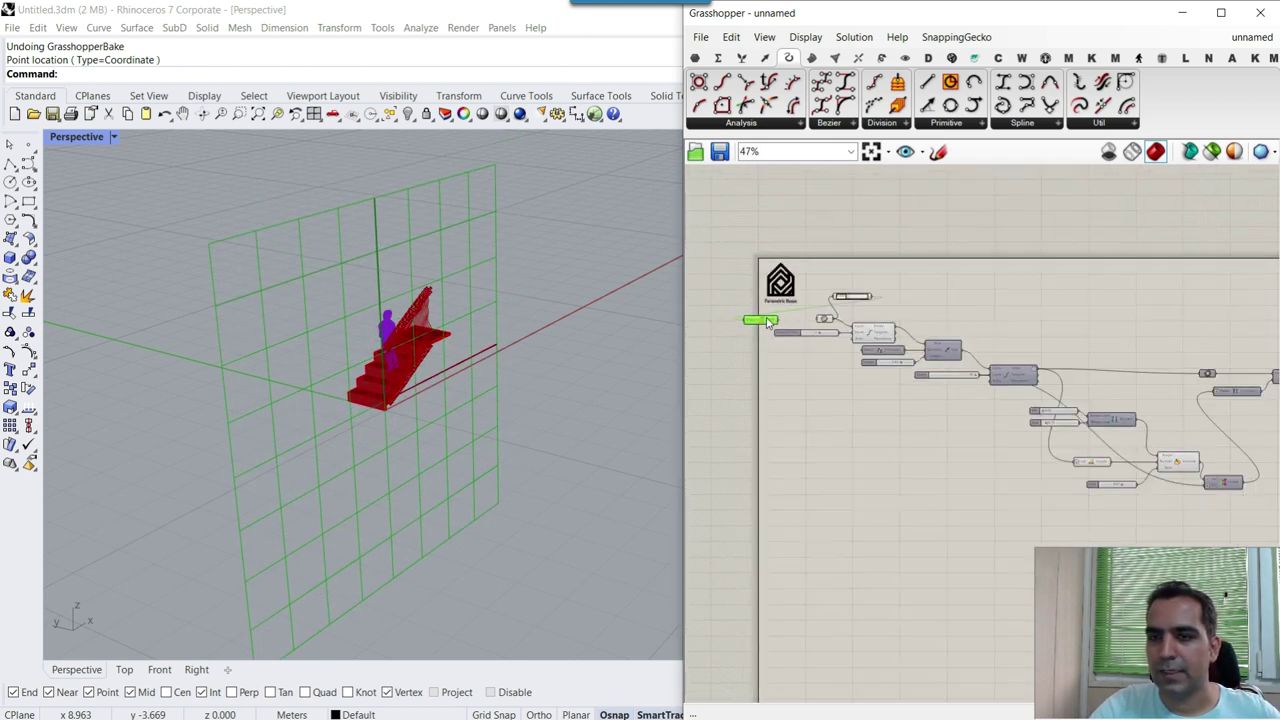
scroll(890, 311, "up", 10)
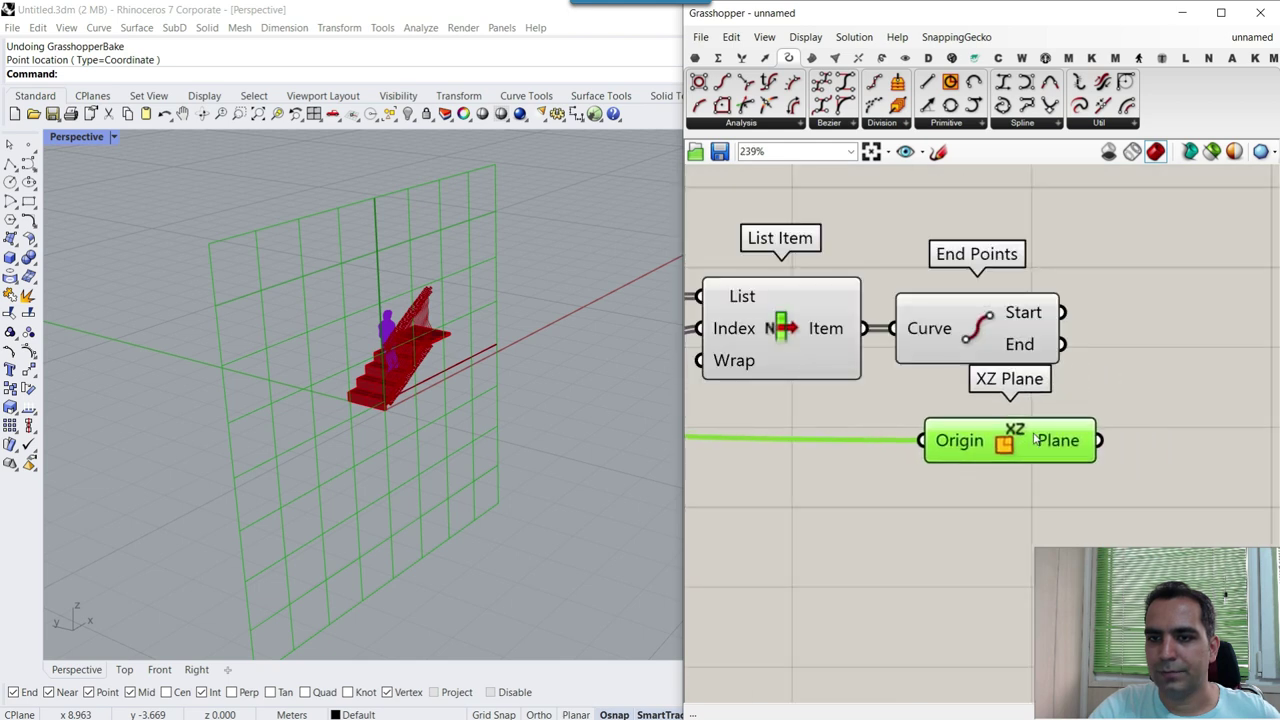
double_click(1110, 373)
type("proj")
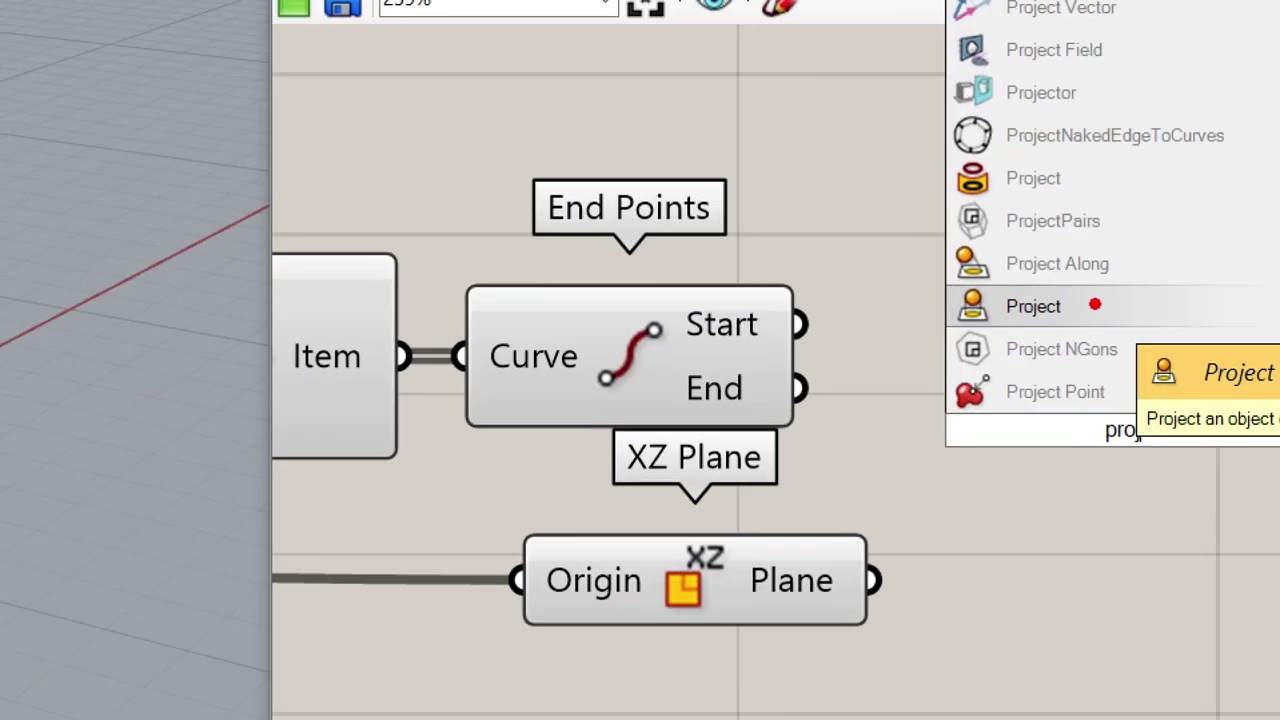
left_click_drag(890, 275, 1271, 289)
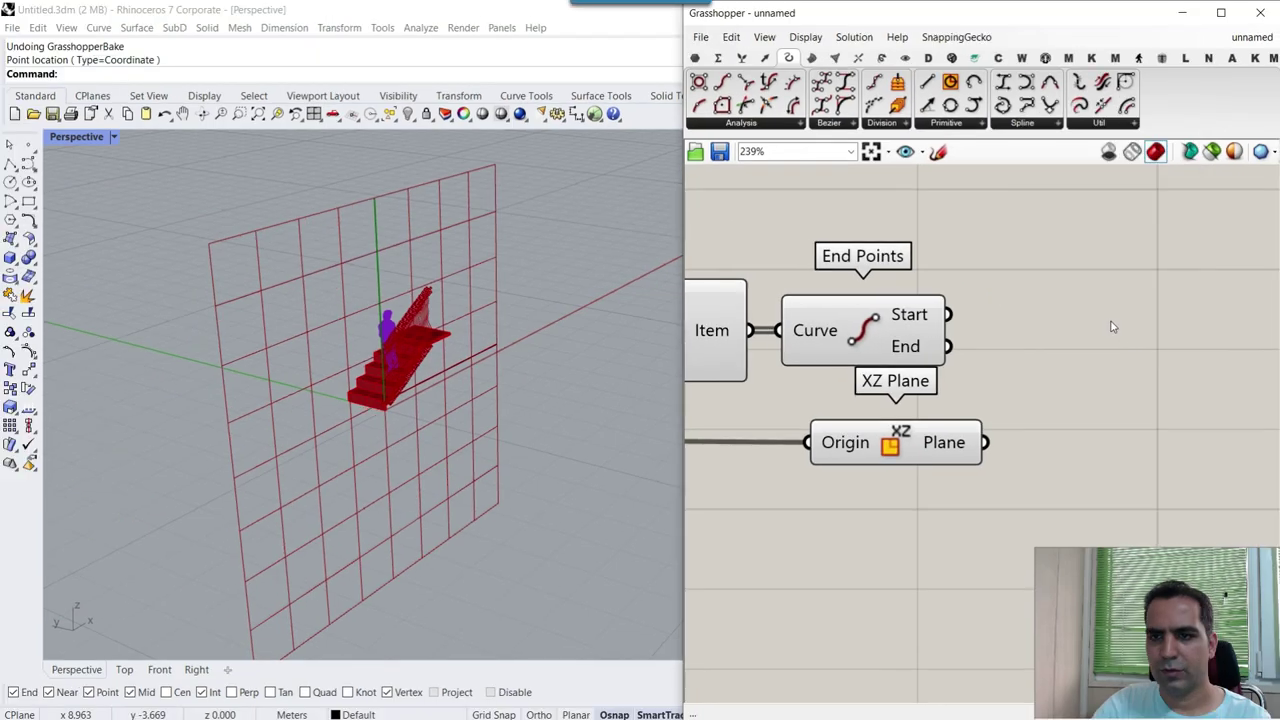
double_click(954, 328)
type("proj")
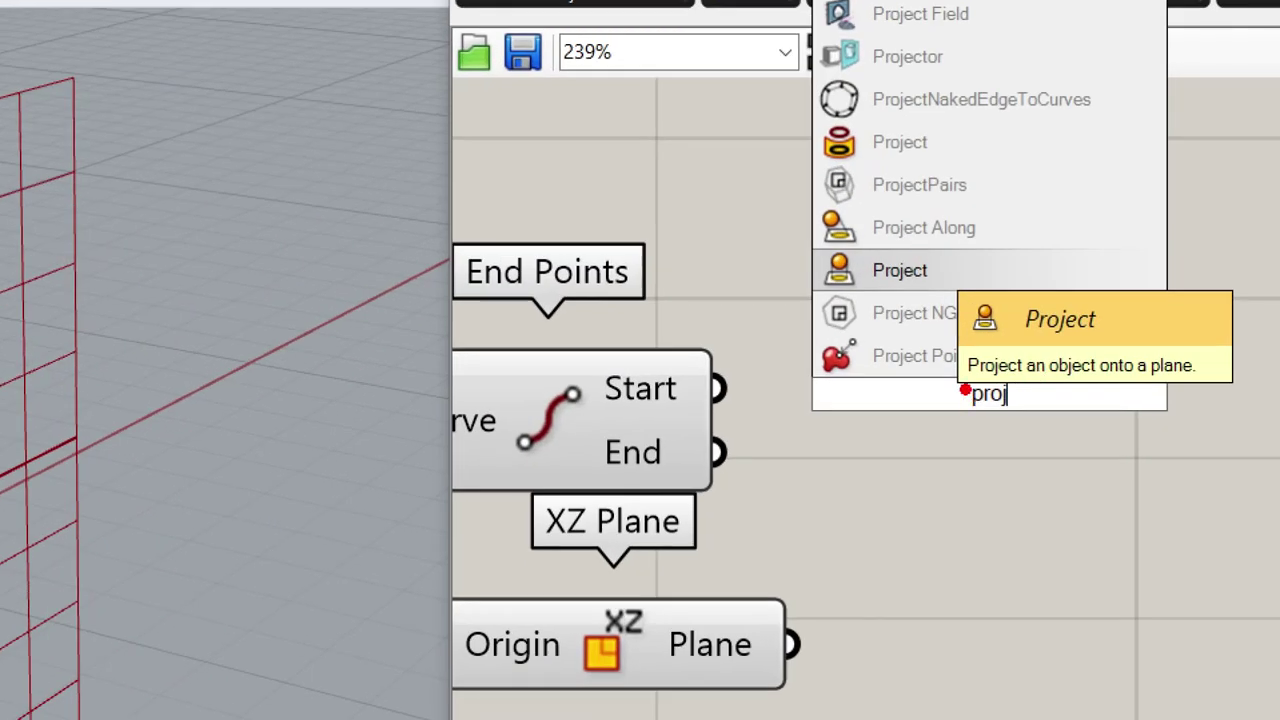
mouse_move(965, 390)
left_mouse_down()
mouse_move(1212, 394)
mouse_move(1218, 318)
mouse_move(918, 310)
mouse_move(945, 388)
left_mouse_up()
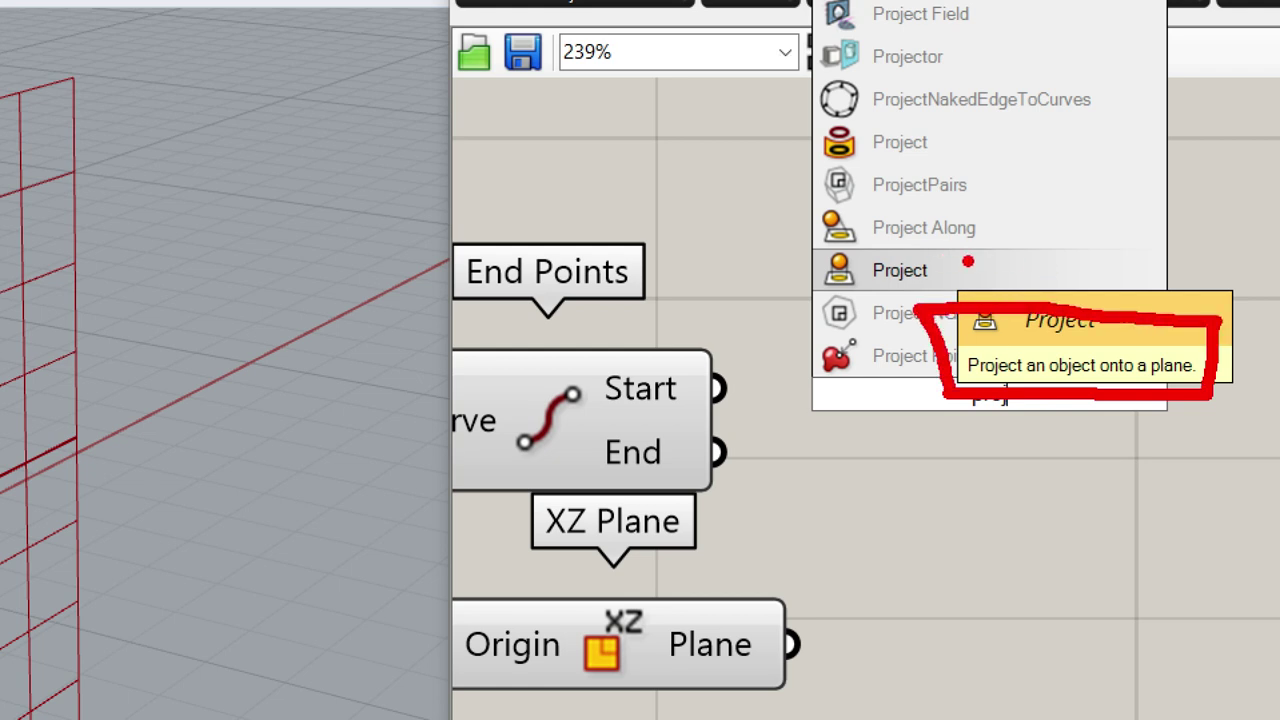
left_click_drag(960, 264, 1045, 247)
key("Escape")
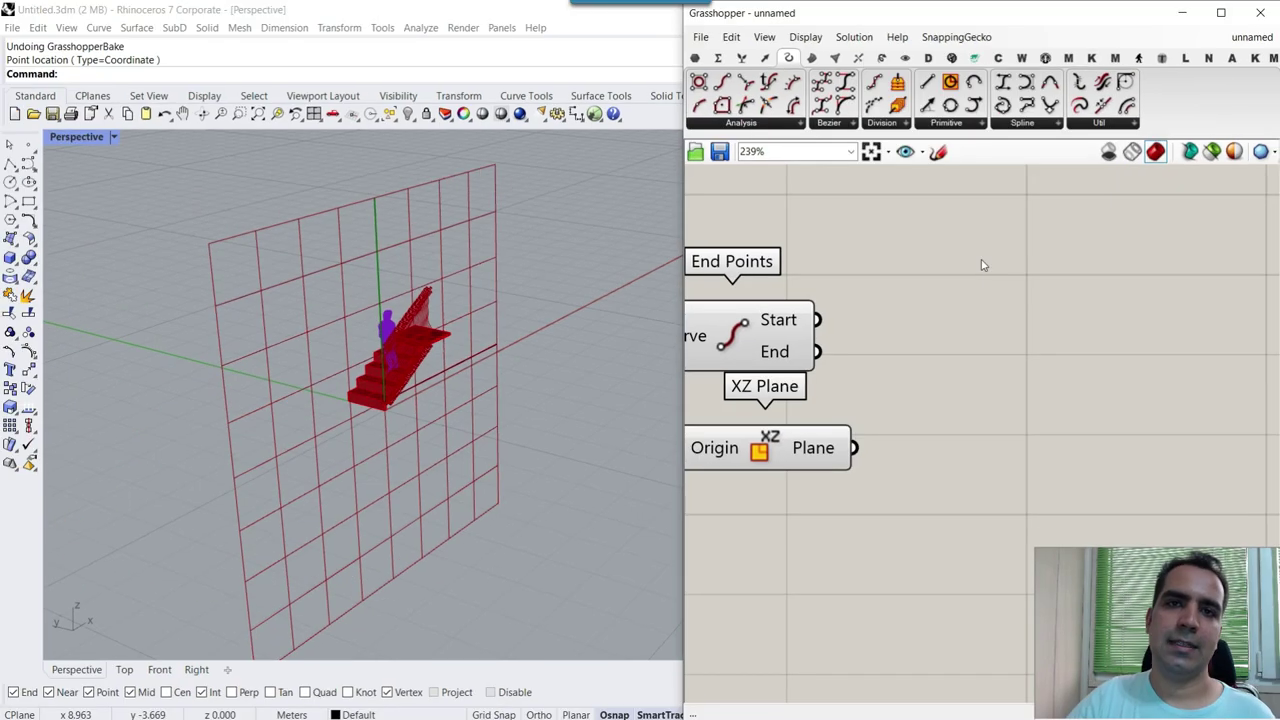
- Add the Project component that projects an object onto a plane, feed it the Start points, and make a copy of it
double_click(948, 323)
type("proj")
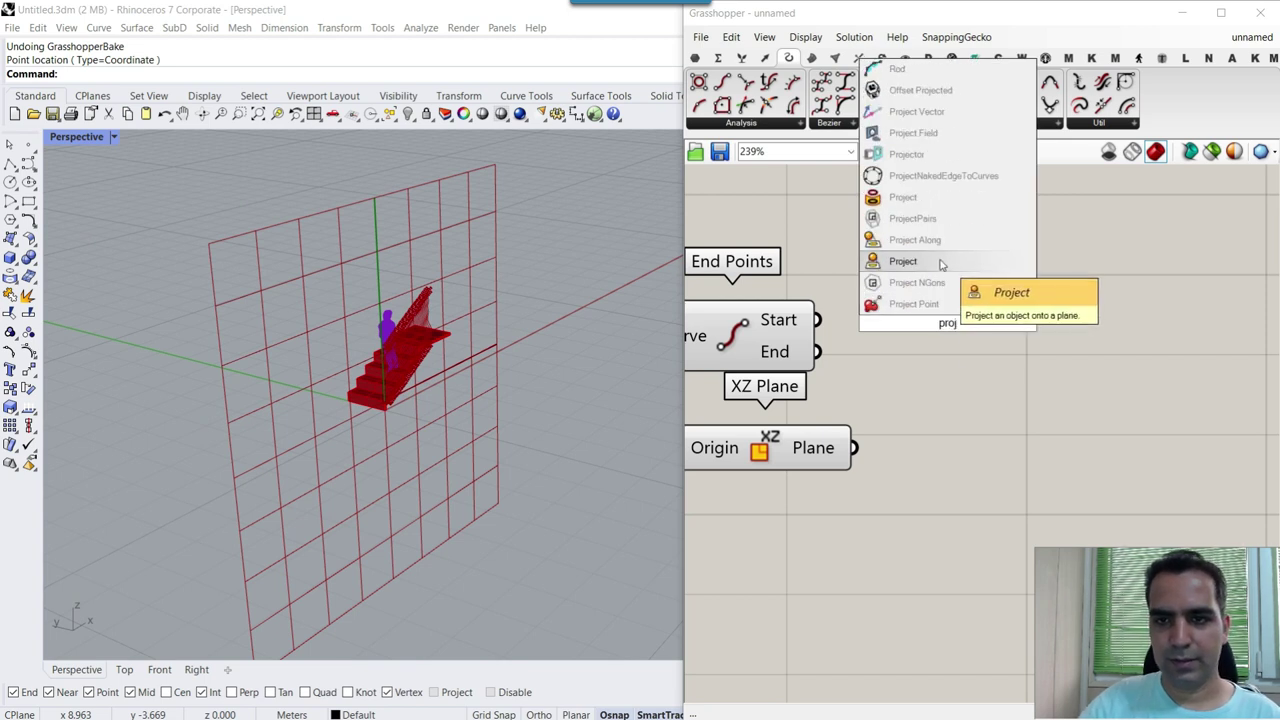
left_click(940, 262)
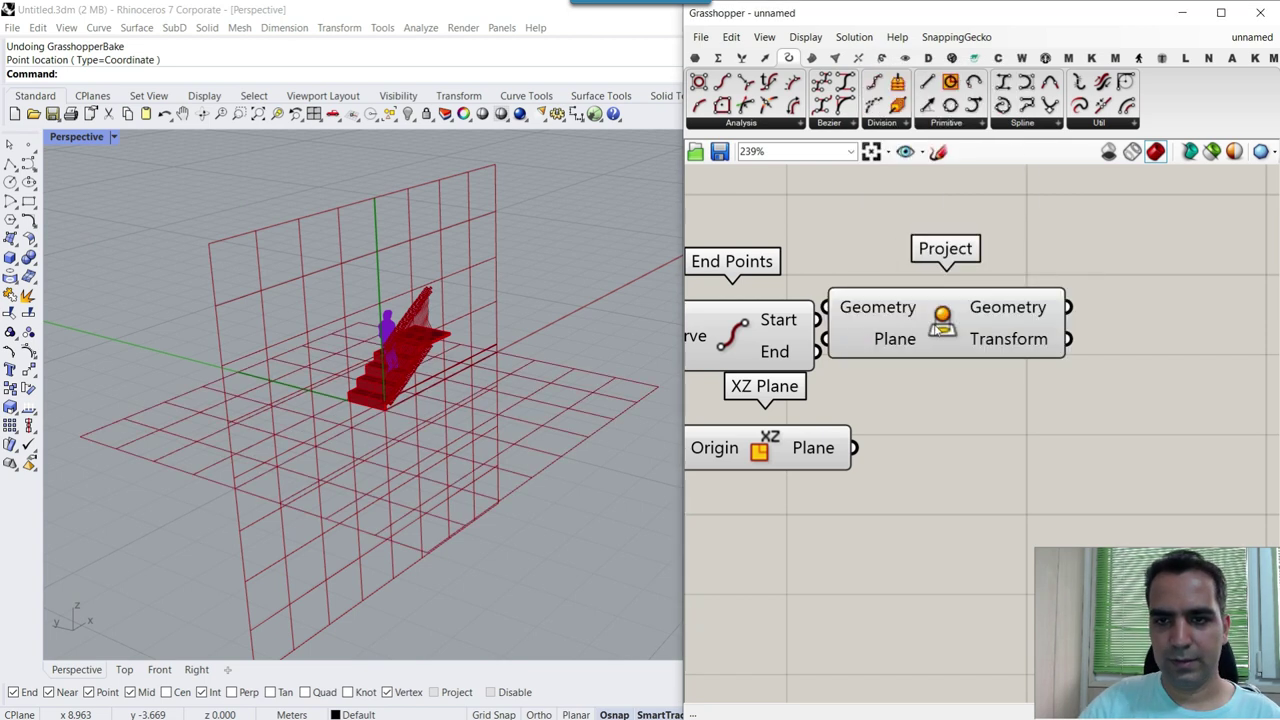
left_click_drag(812, 320, 914, 353)
left_click_drag(981, 361, 1002, 413)
key("ctrl+c")
key("ctrl+v")
- Connect the End points to the second Project and the XZ Plane to both Project components, and turn off the plane's preview
left_click_drag(816, 351, 938, 404)
left_click_drag(853, 448, 937, 352)
right_click(771, 439)
left_click(800, 465)
- Examine where each Project component places the curves' start and end points relative to the stair
right_click_drag(420, 410, 489, 376)
scroll(464, 453, "up", 8)
scroll(489, 376, "up", 3)
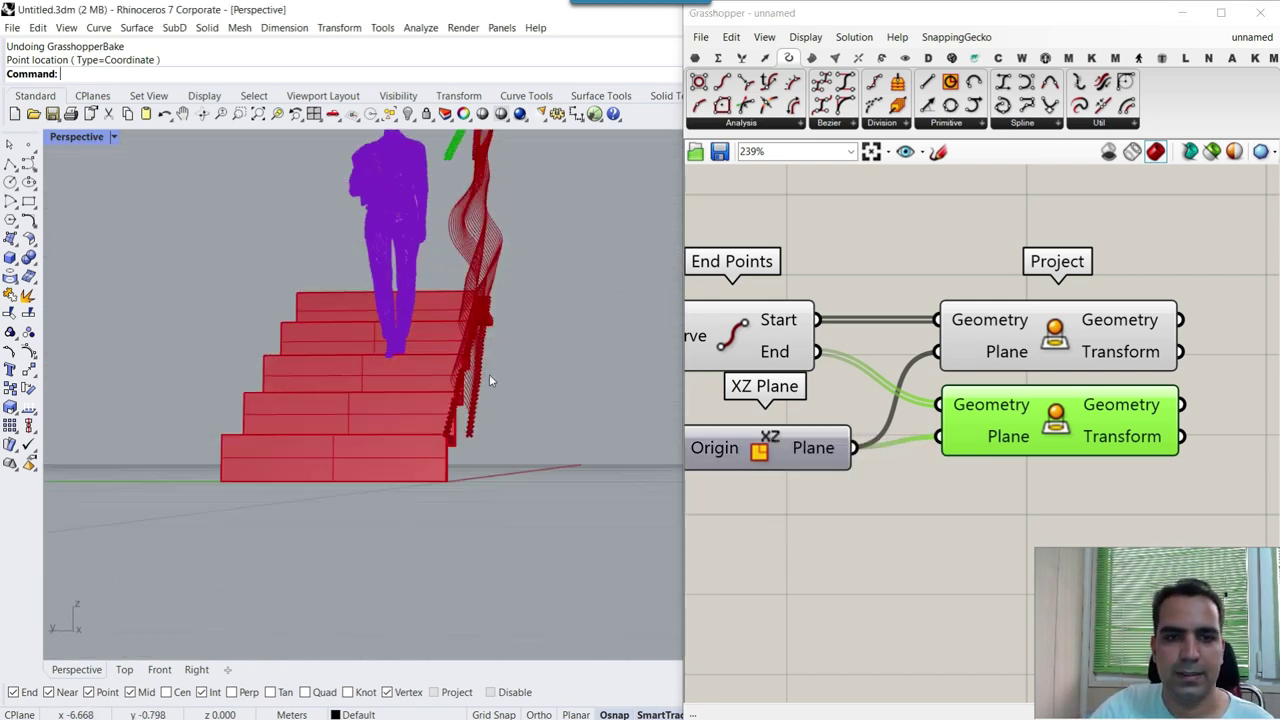
right_click_drag(962, 357, 985, 377)
left_click(1048, 354)
right_click_drag(484, 400, 488, 420)
scroll(488, 420, "down", 2)
left_click(1078, 447)
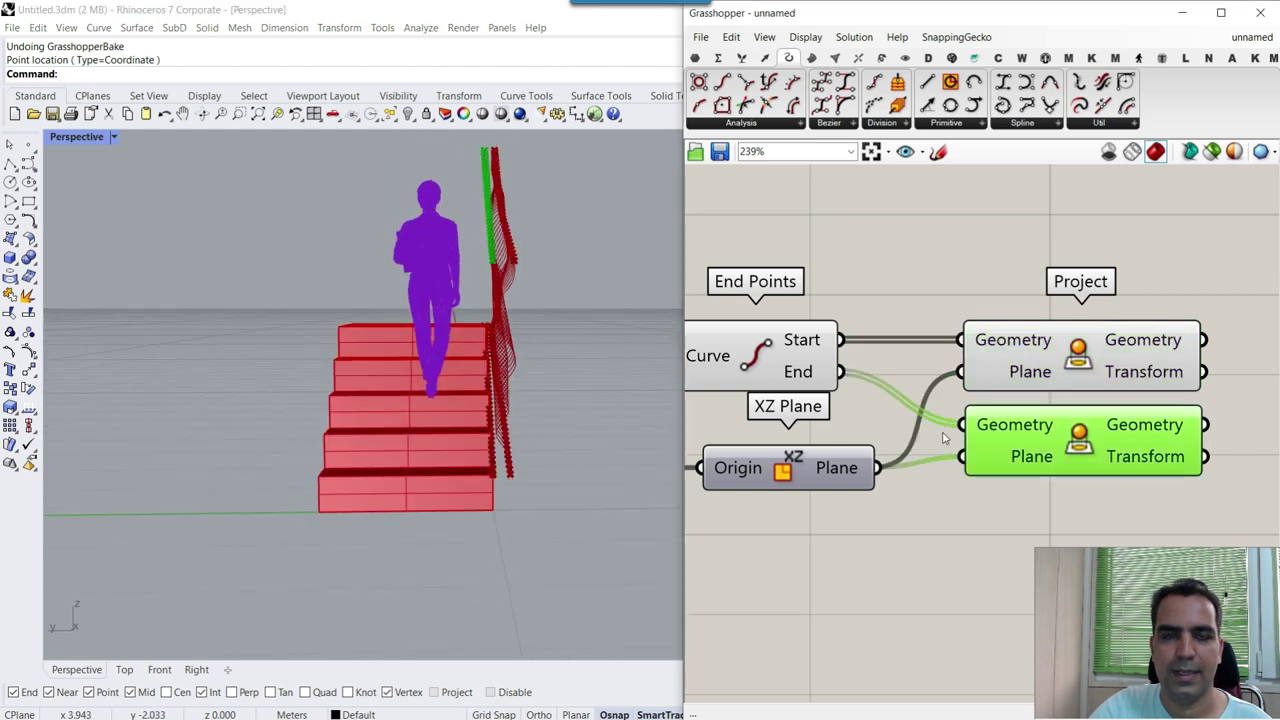
scroll(475, 256, "up", 5)
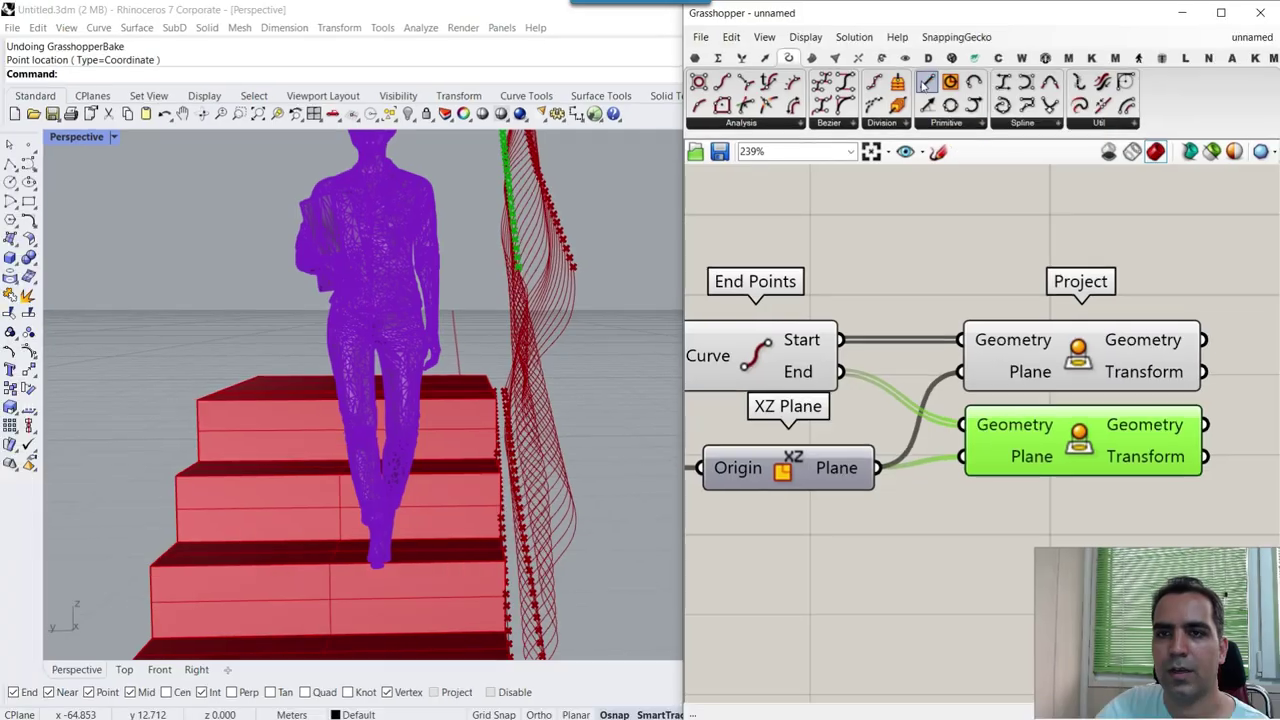
- Add a Line component joining the Start points to the first Project's Geometry output
left_click_drag(926, 84, 1007, 186)
left_click_drag(922, 248, 1244, 234)
right_click_drag(896, 313, 750, 316)
left_click_drag(697, 343, 998, 222)
left_click_drag(1058, 343, 1163, 274)
scroll(560, 410, "down", 3)
scroll(520, 443, "up", 8)
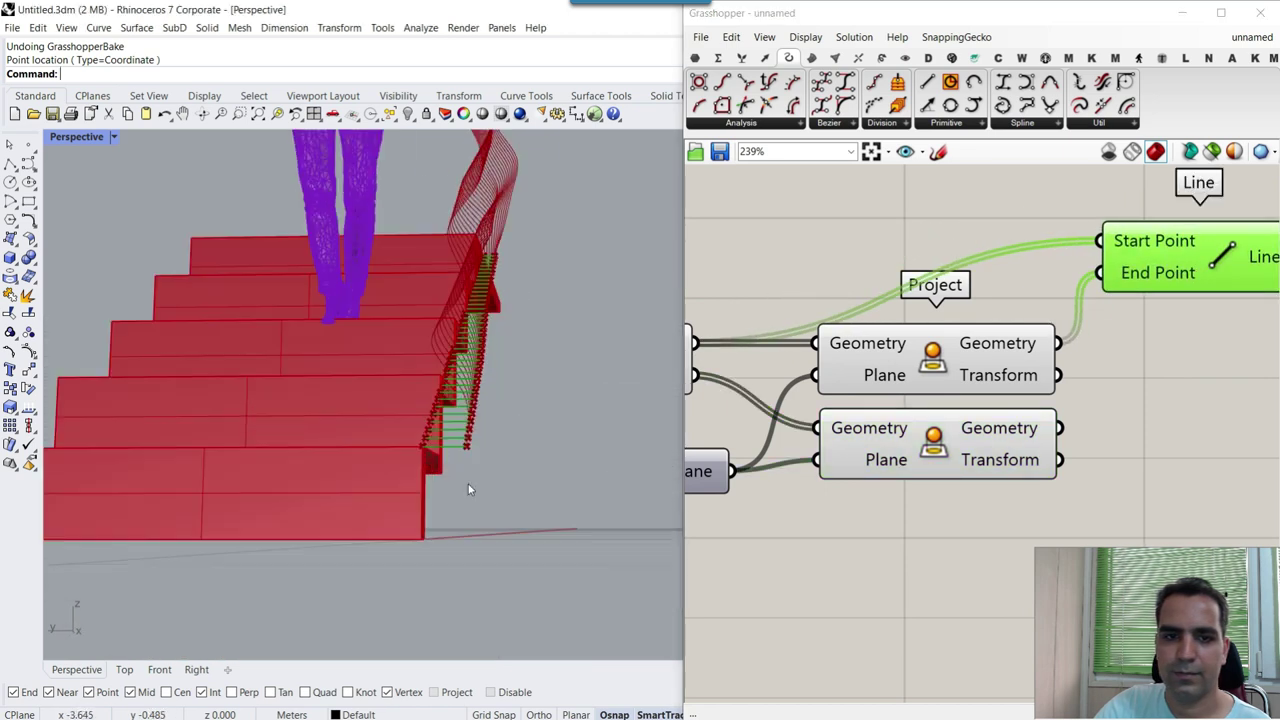
scroll(446, 437, "down", 2)
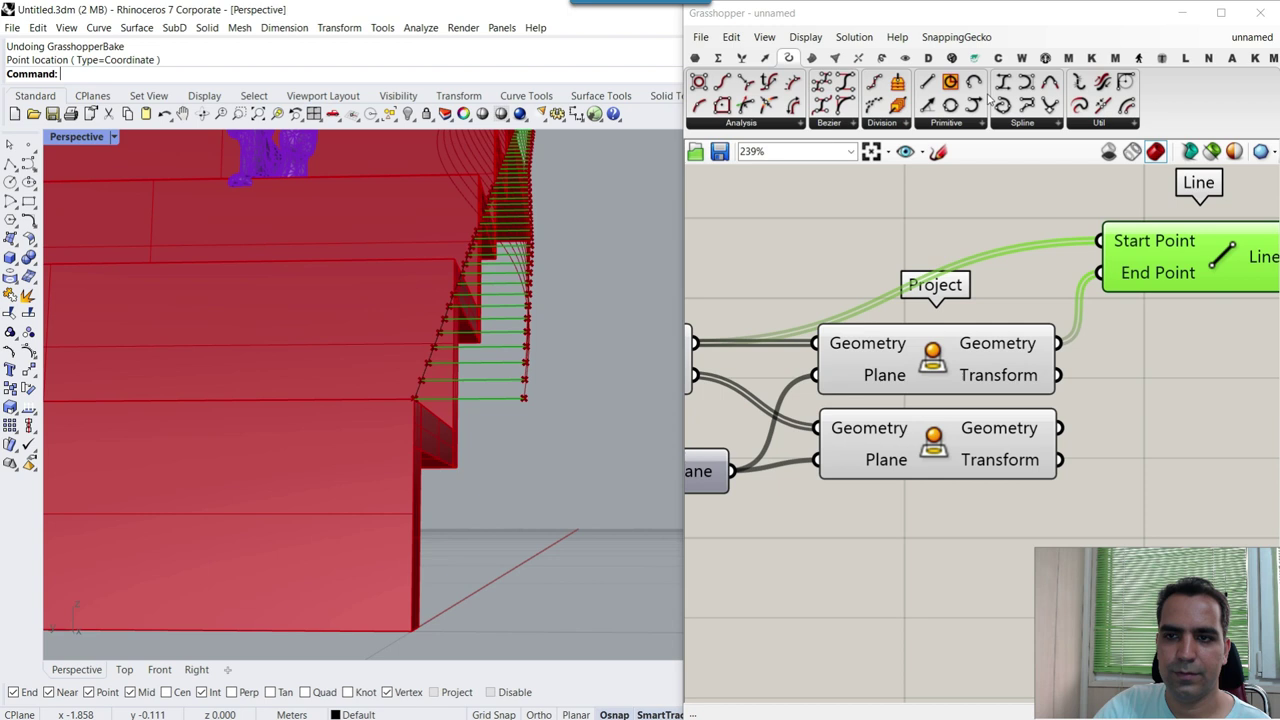
- Add a second Line component joining the End points to the second Project's Geometry output
left_click(927, 82)
scroll(838, 323, "down", 4)
left_click(1018, 423)
scroll(742, 354, "up", 3)
left_click(757, 340)
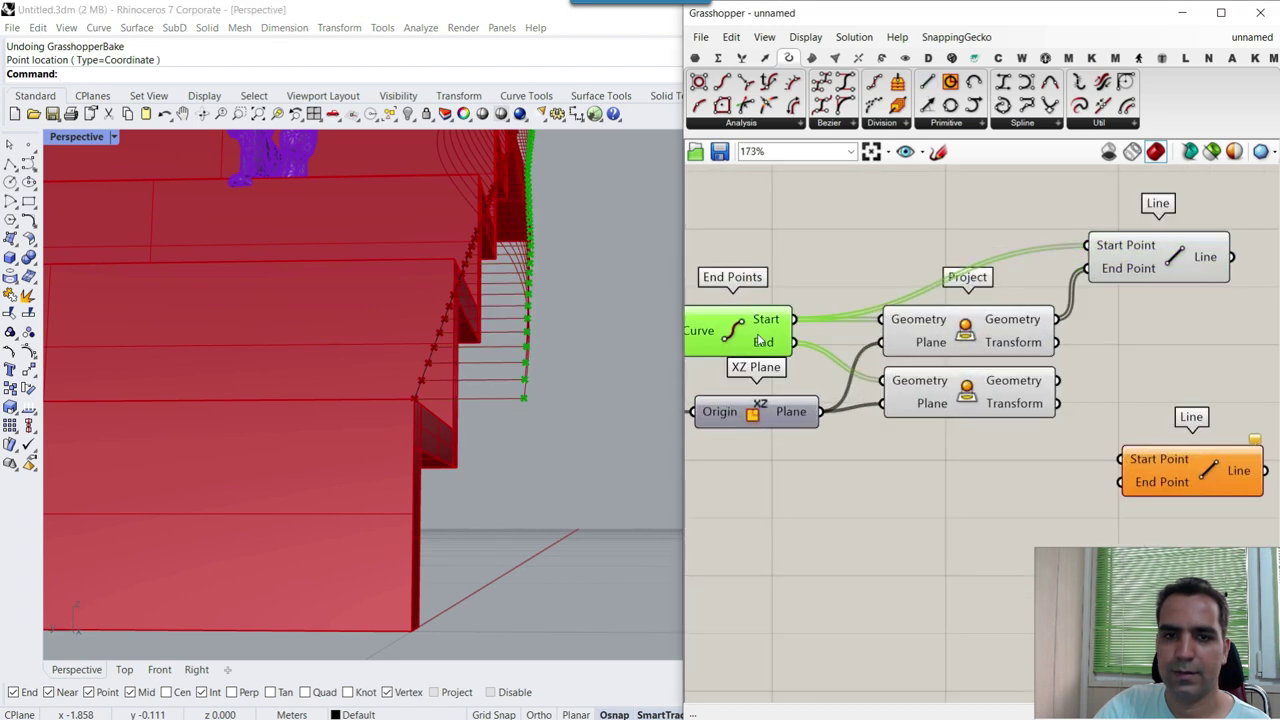
scroll(549, 388, "down", 6)
scroll(503, 249, "up", 3)
left_click_drag(795, 342, 1108, 442)
left_click_drag(792, 342, 1108, 458)
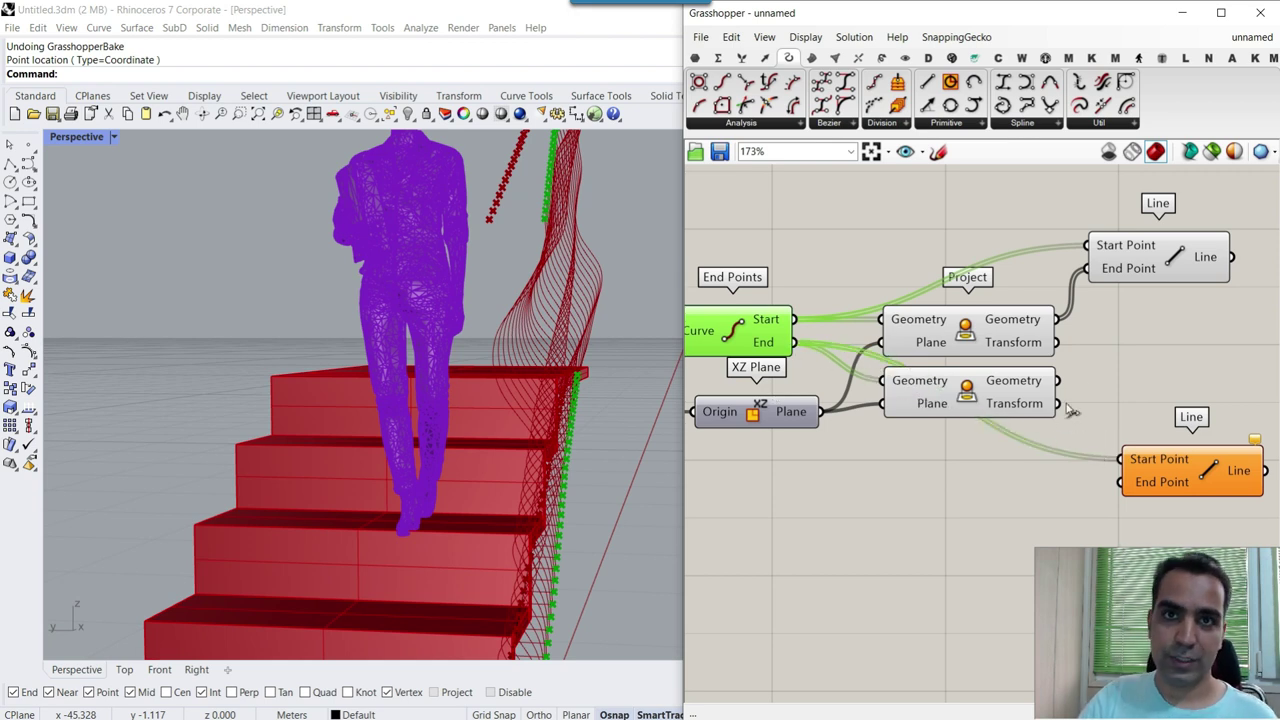
left_click_drag(1058, 381, 1120, 482)
left_click(1165, 472)
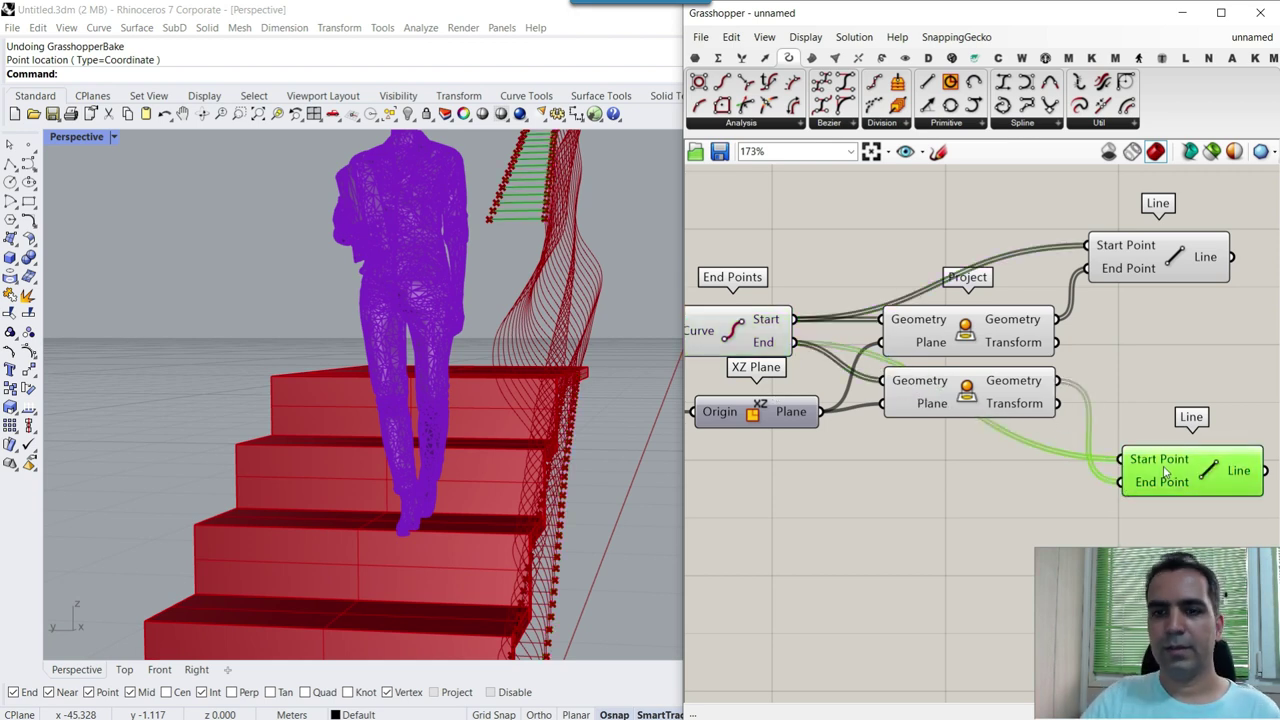
- Add a third Line component running from the first Project's Geometry output to the second Project's Geometry output
scroll(523, 309, "down", 8)
right_click_drag(523, 309, 540, 285)
left_click(928, 84)
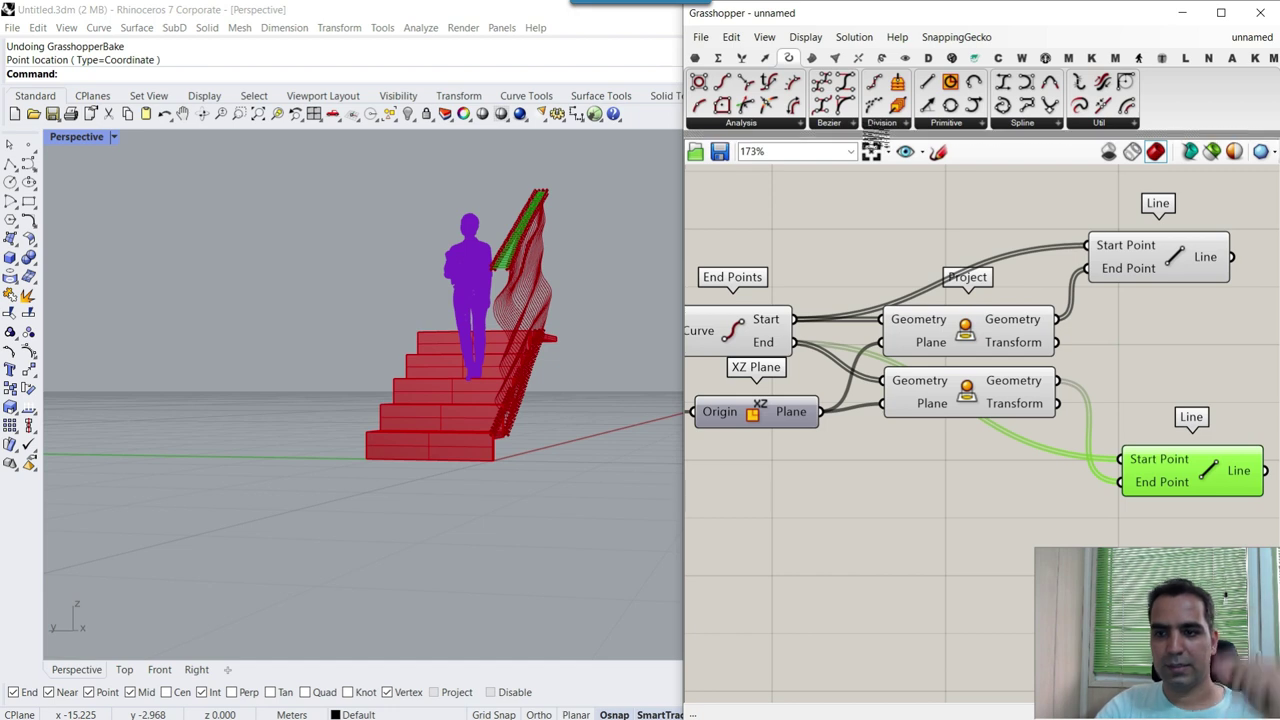
left_click(1140, 320)
scroll(1150, 330, "up", 3)
left_click_drag(990, 316, 1082, 350)
left_click_drag(994, 400, 1100, 383)
left_click(1141, 368)
right_click_drag(566, 322, 614, 309)
- Add a Join Curves component beside the three Line components
scroll(545, 294, "up", 4)
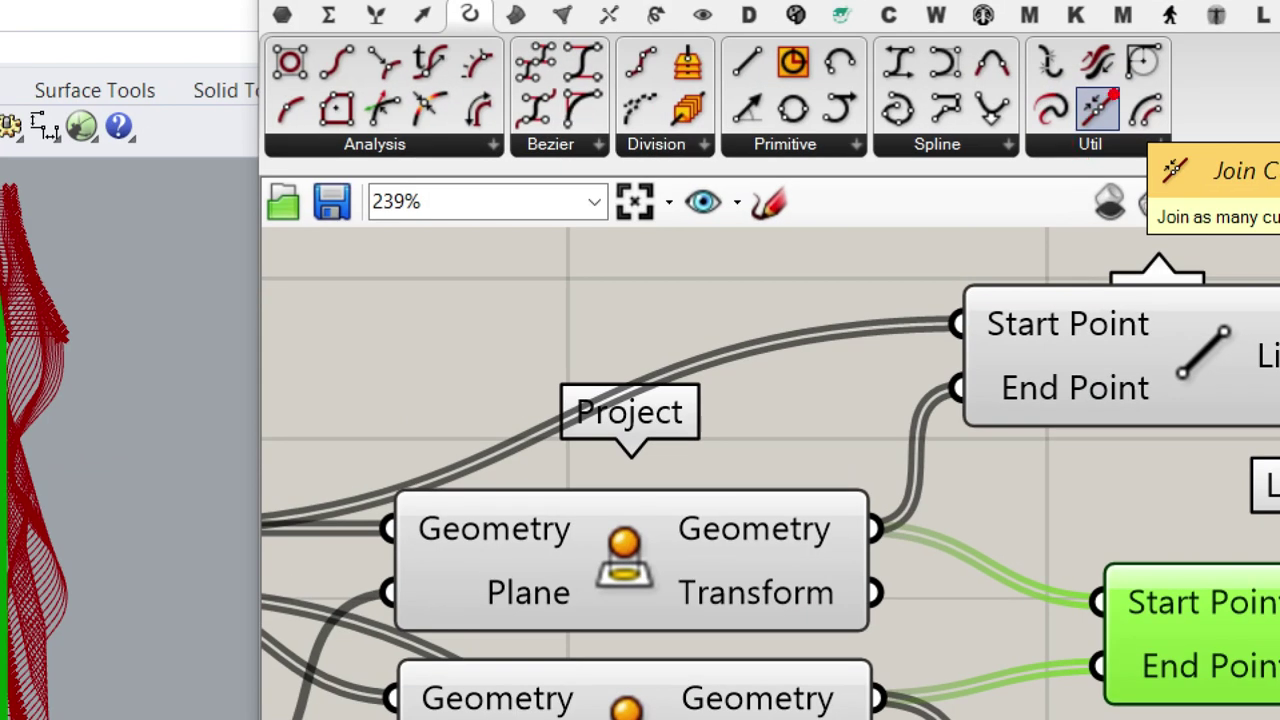
mouse_move(1102, 82)
left_mouse_down()
mouse_move(1064, 163)
mouse_move(1098, 80)
left_mouse_up()
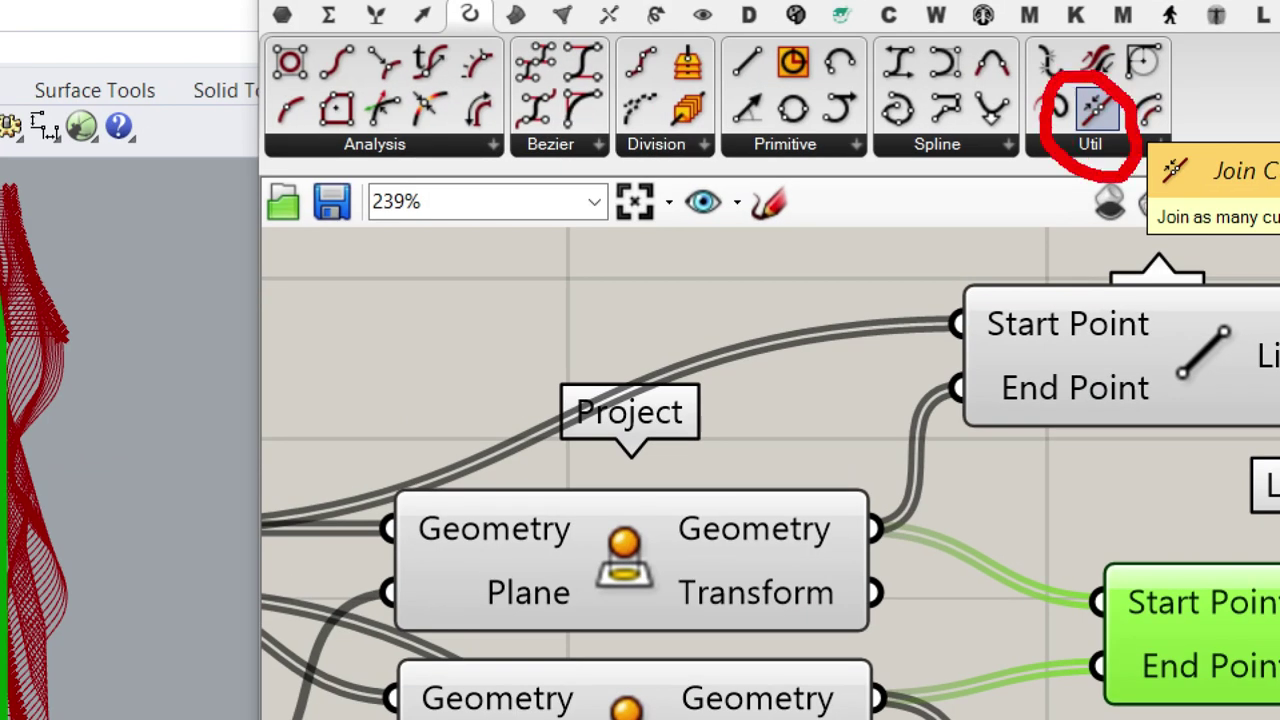
key("Escape")
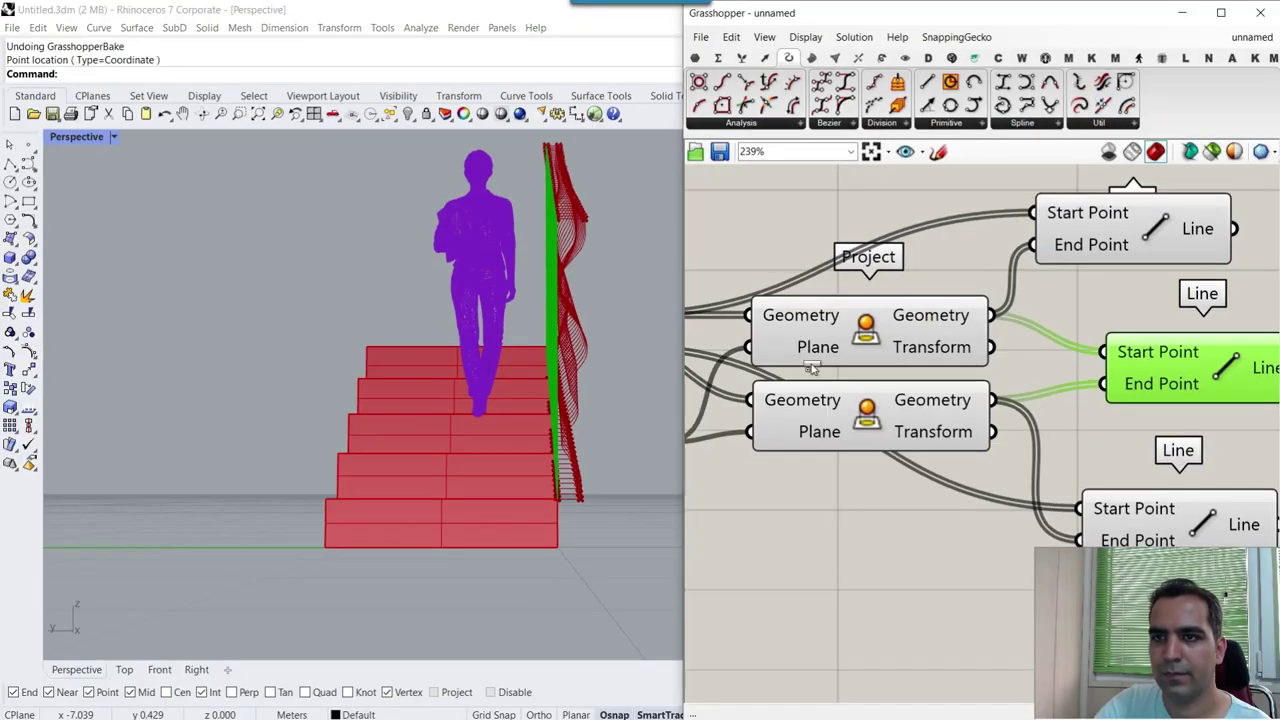
scroll(808, 364, "down", 4)
scroll(1082, 353, "up", 3)
left_click_drag(1085, 356, 1112, 312)
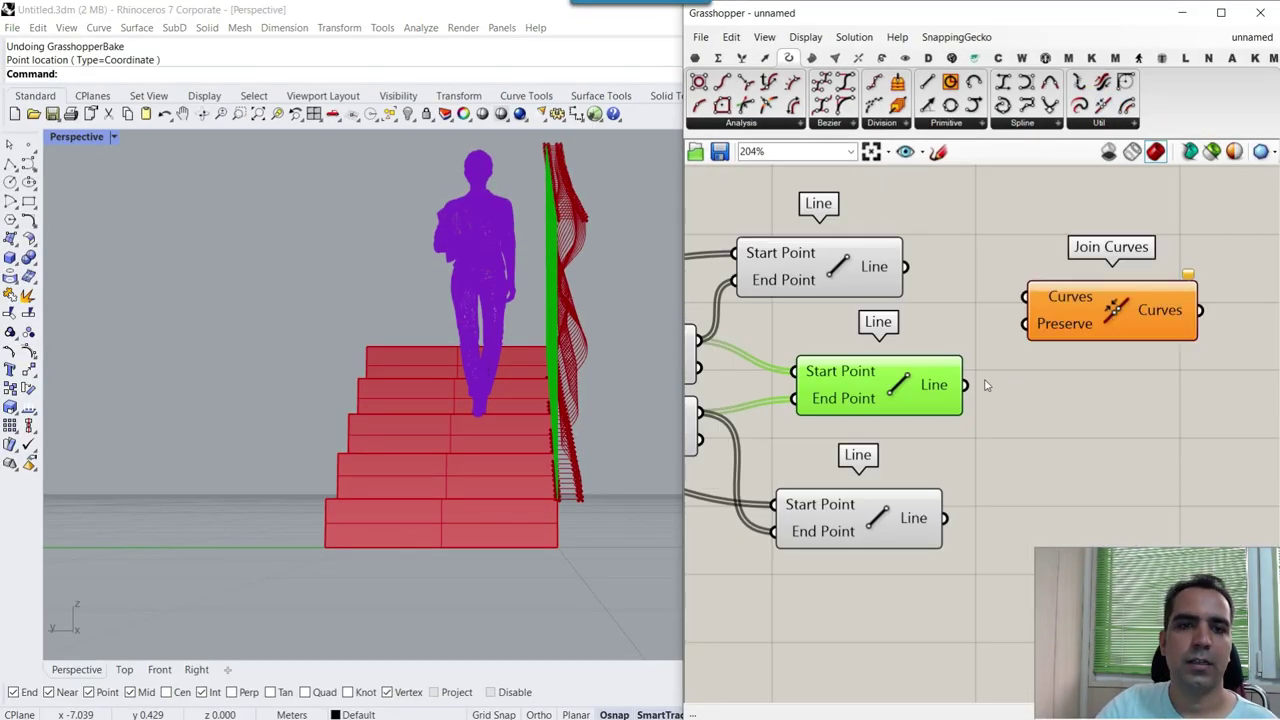
- Connect the List Item's Item output to the Curves input of Join Curves and move Join Curves past the Line components
right_click_drag(864, 318, 1003, 346)
scroll(1003, 346, "down", 3)
left_click_drag(1148, 339, 926, 260)
scroll(1162, 272, "down", 3)
scroll(936, 250, "up", 3)
right_click_drag(928, 260, 1054, 264)
left_click_drag(852, 380, 1021, 248)
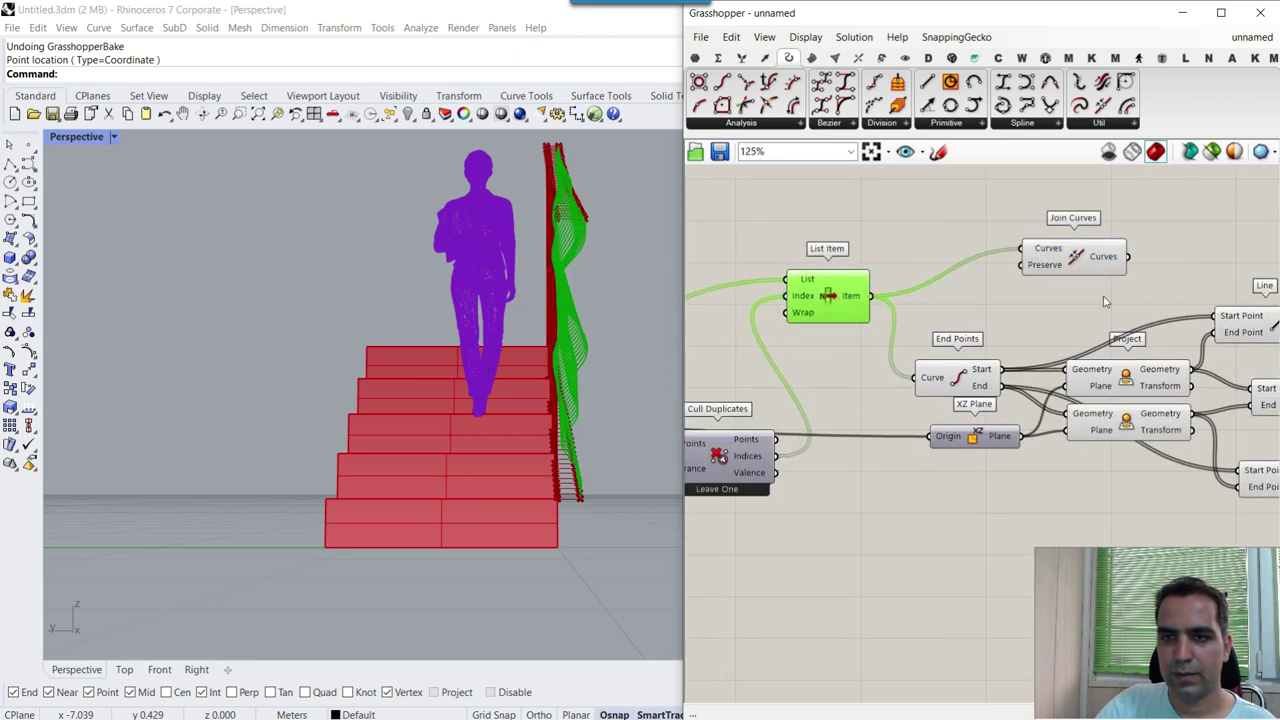
right_click_drag(1106, 298, 898, 284)
scroll(866, 250, "down", 3)
left_click_drag(866, 246, 1045, 262)
- Add all three Line outputs to the Curves input of Join Curves, keeping the existing List Item connection
left_click(739, 267)
right_click_drag(584, 290, 392, 304)
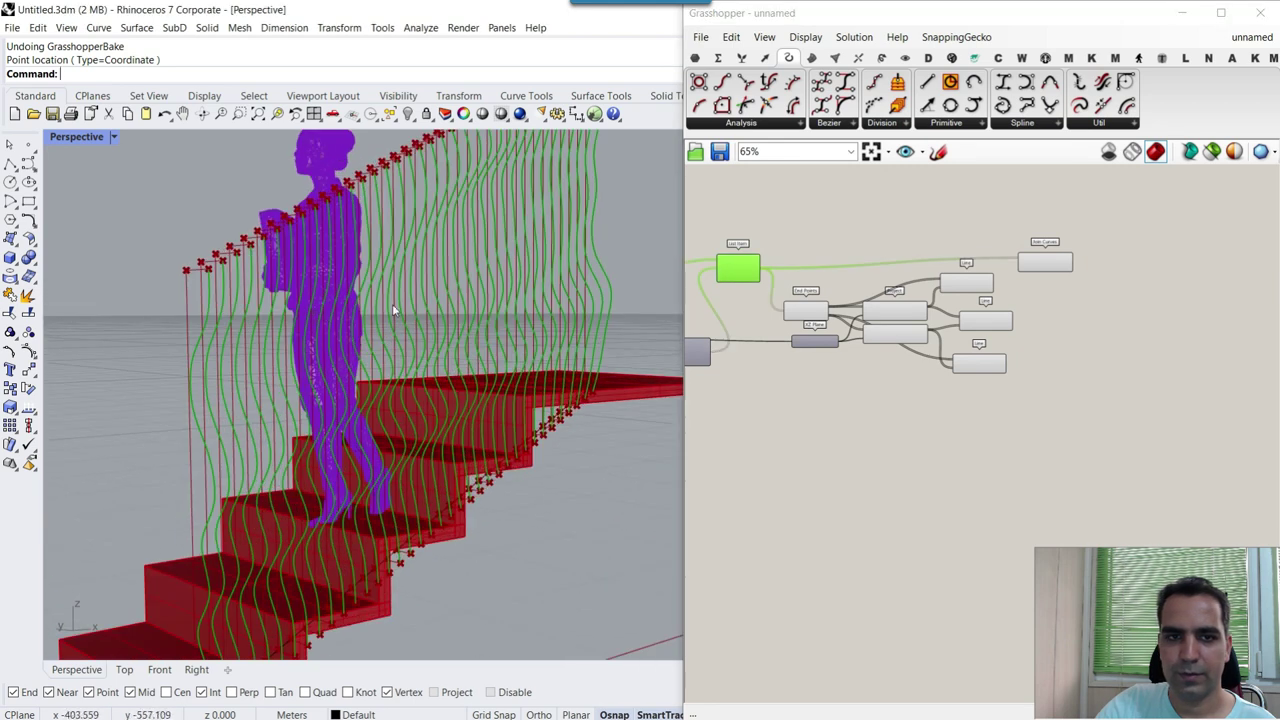
scroll(1100, 280, "up", 3)
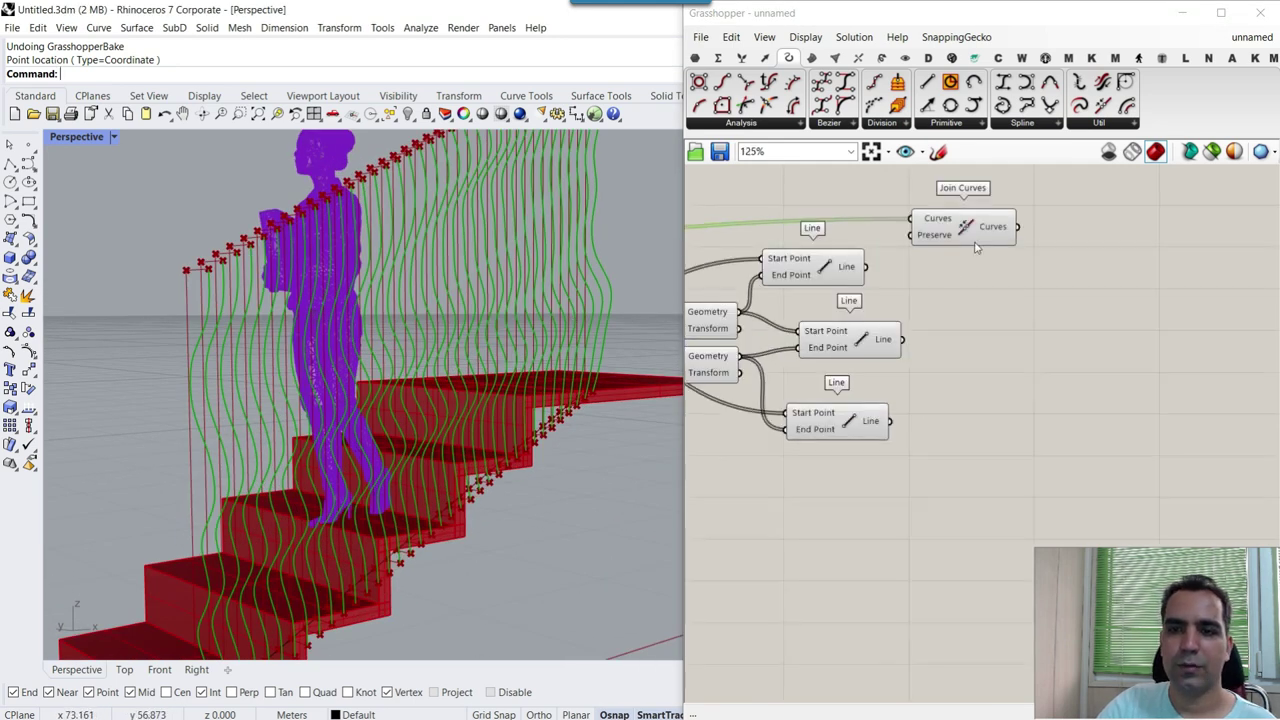
left_click(848, 270)
scroll(840, 264, "up", 2)
left_click_drag(876, 270, 979, 231, "shift")
left_click_drag(928, 370, 979, 231, "shift")
left_click_drag(909, 483, 998, 232, "shift")
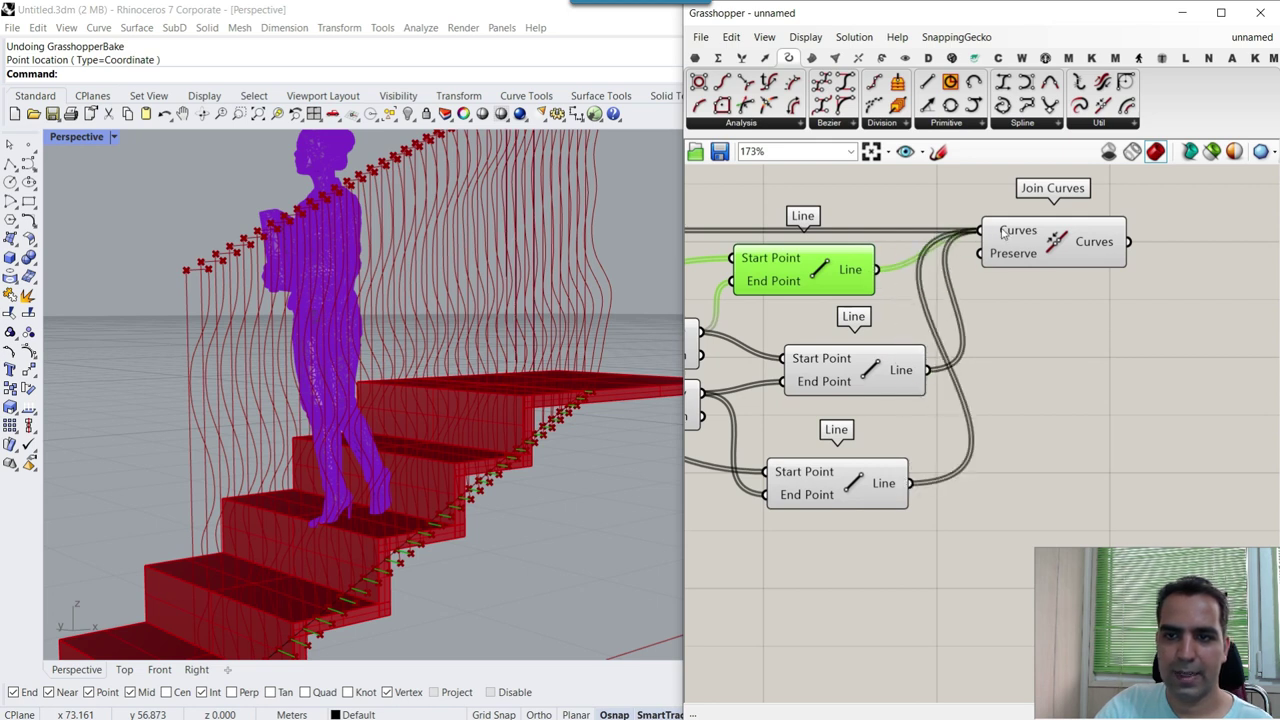
- Bake the Join Curves result to inspect individual railing curves in the viewport, and undo the bake
left_click(1095, 244)
scroll(368, 343, "down", 3)
right_click(1095, 244)
left_click(1120, 268)
left_click(1117, 421)
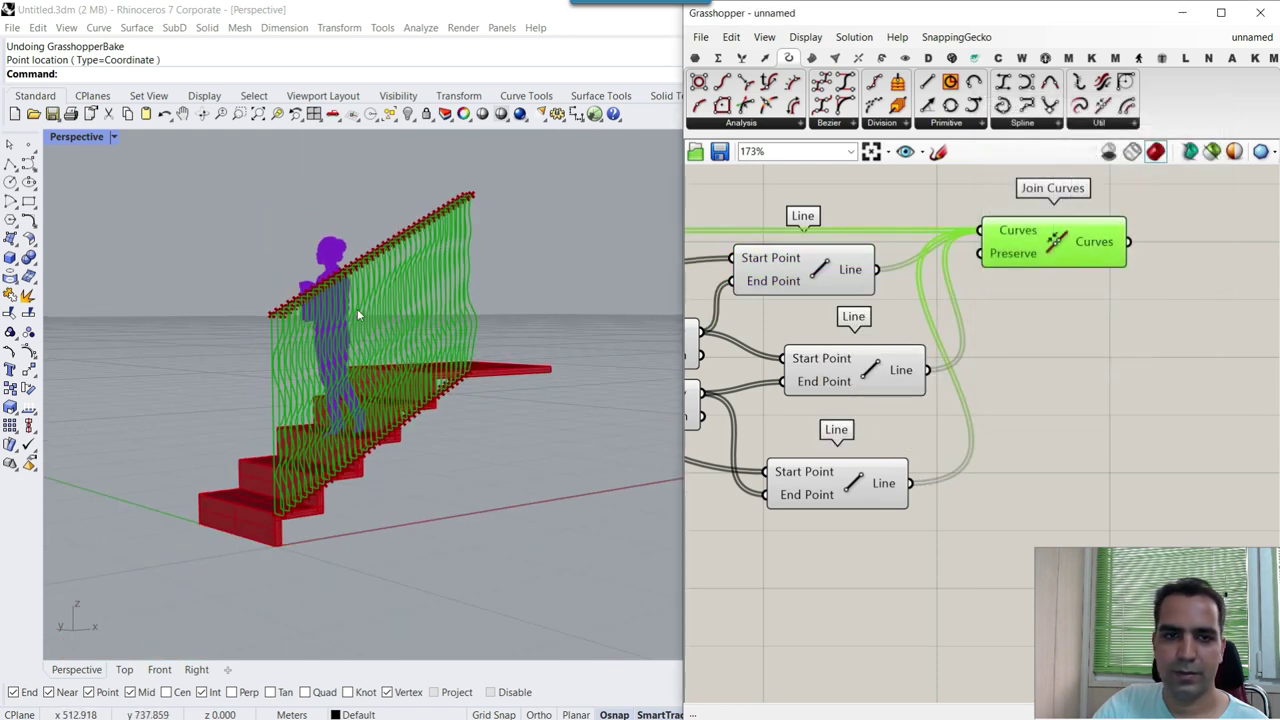
scroll(396, 278, "up", 5)
left_click(403, 245)
scroll(403, 245, "down", 5)
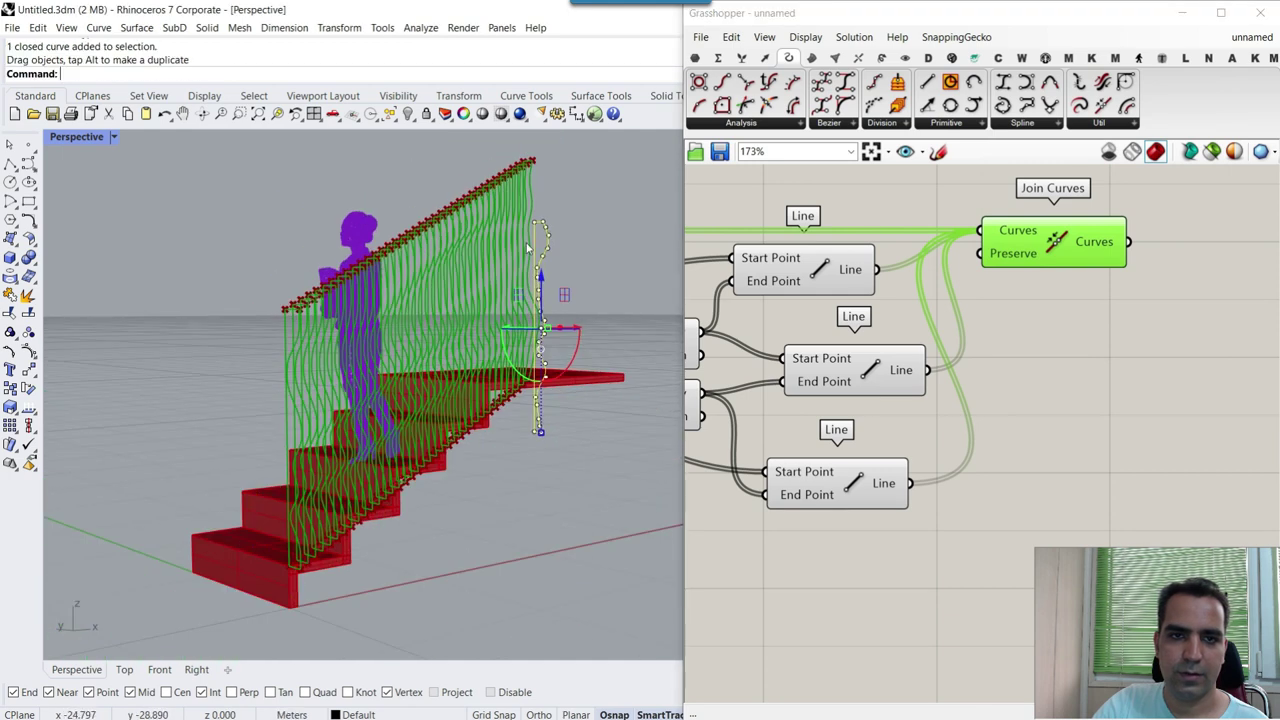
left_click(543, 231)
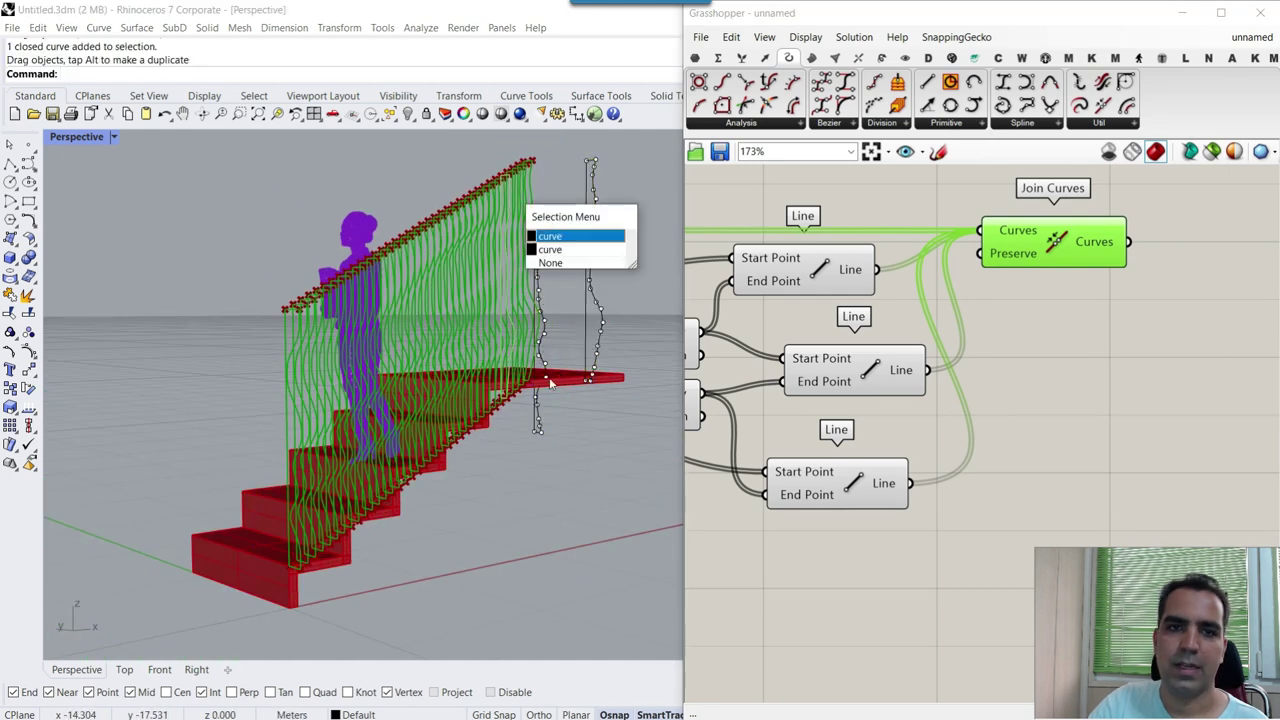
key("ctrl+z")
key("ctrl+z")
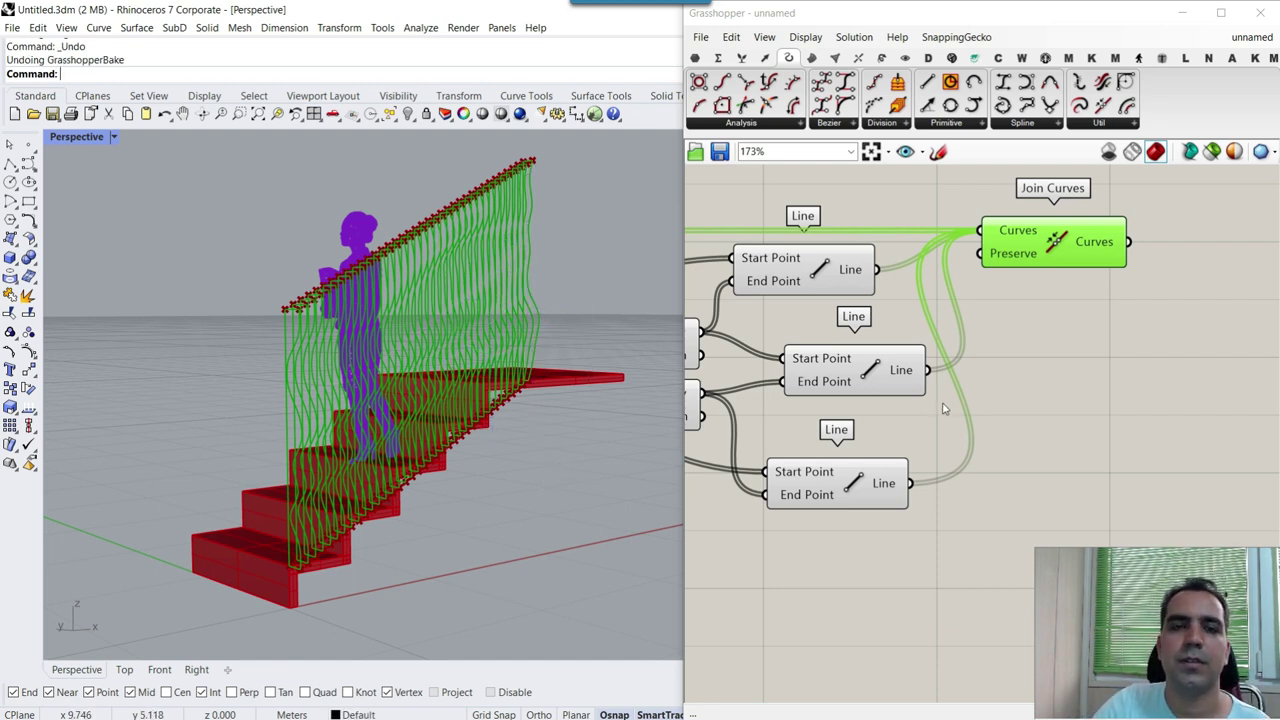
- Try flattening the Curves input of Join Curves and undo the change
right_click(1009, 230)
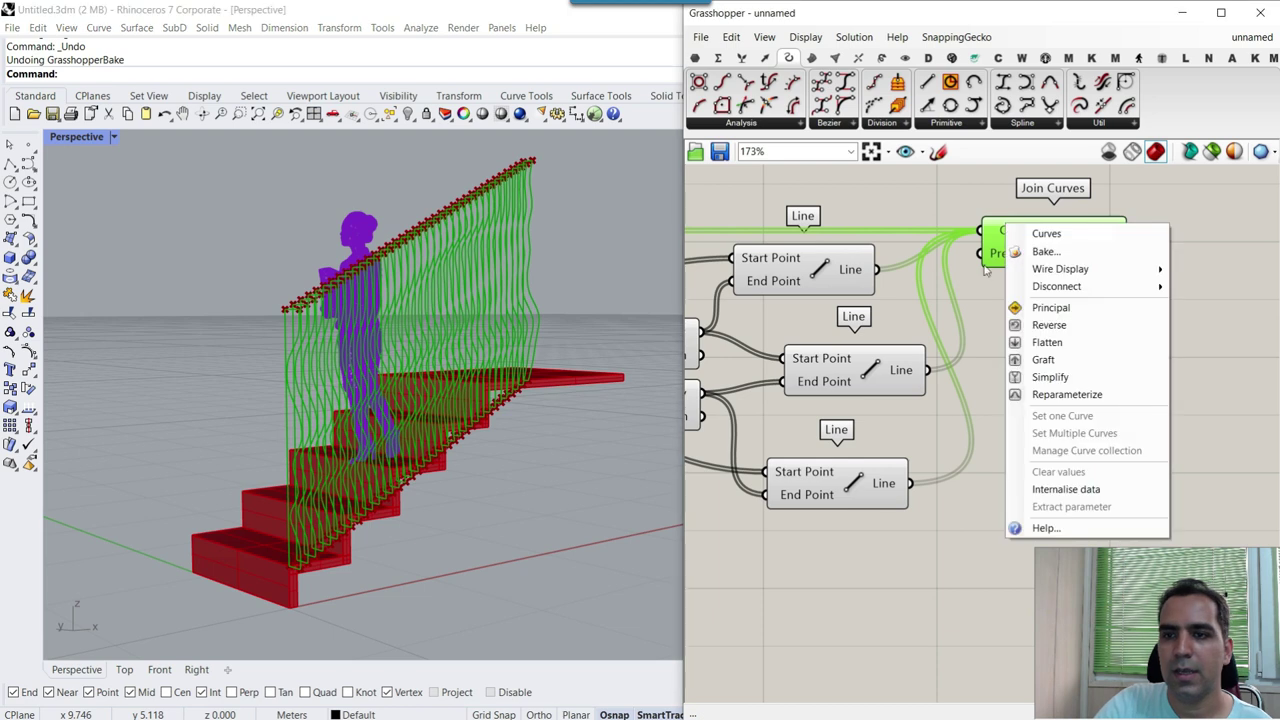
left_click(1046, 342)
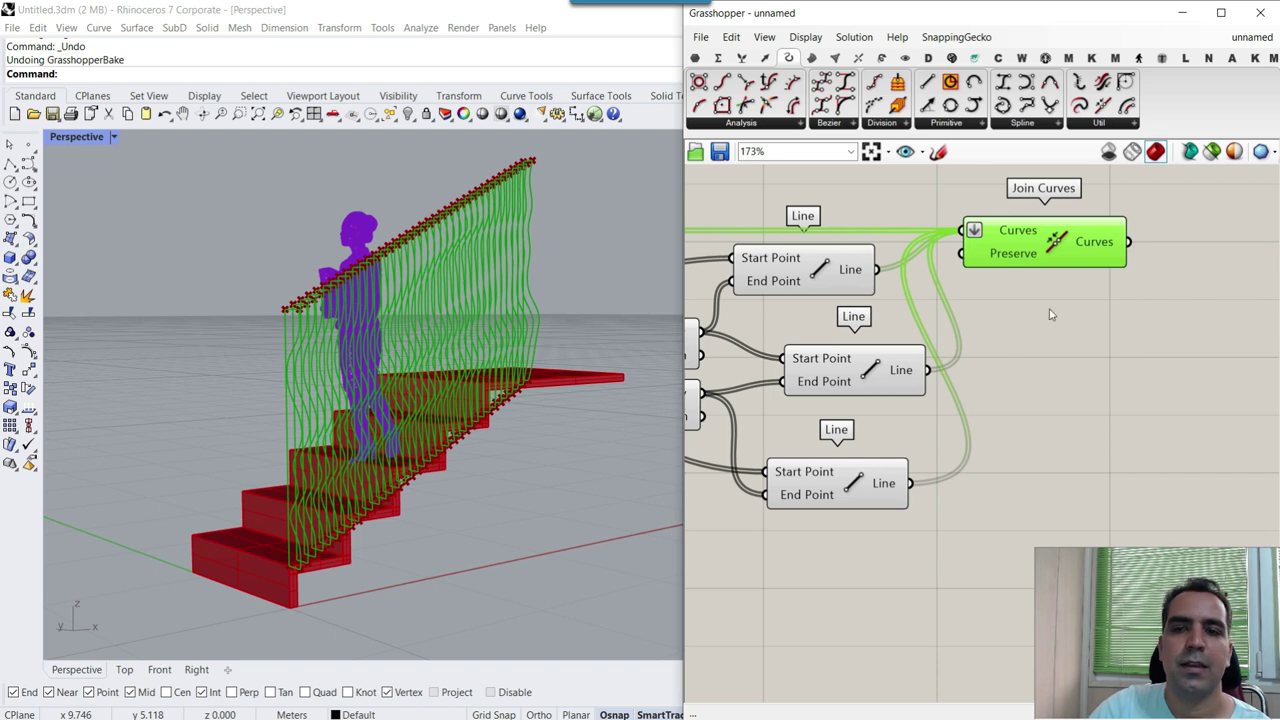
left_click(1049, 310)
key("ctrl+z")
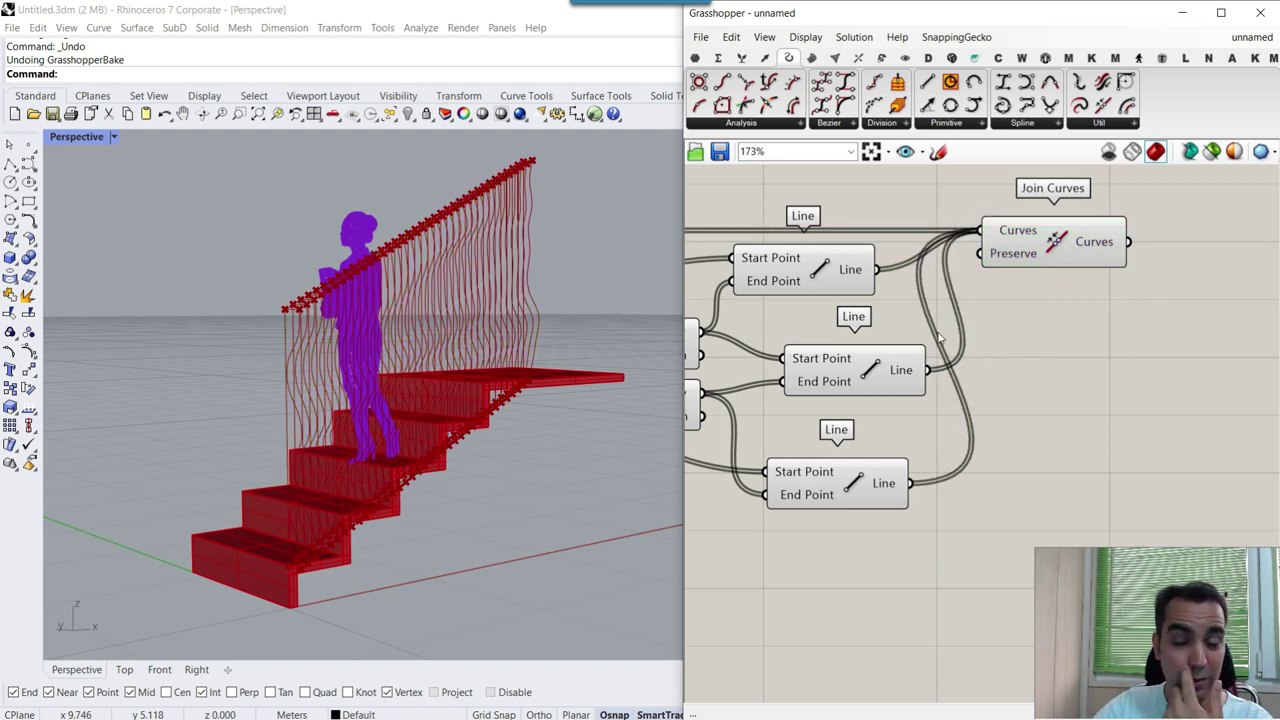
key("ctrl+z")
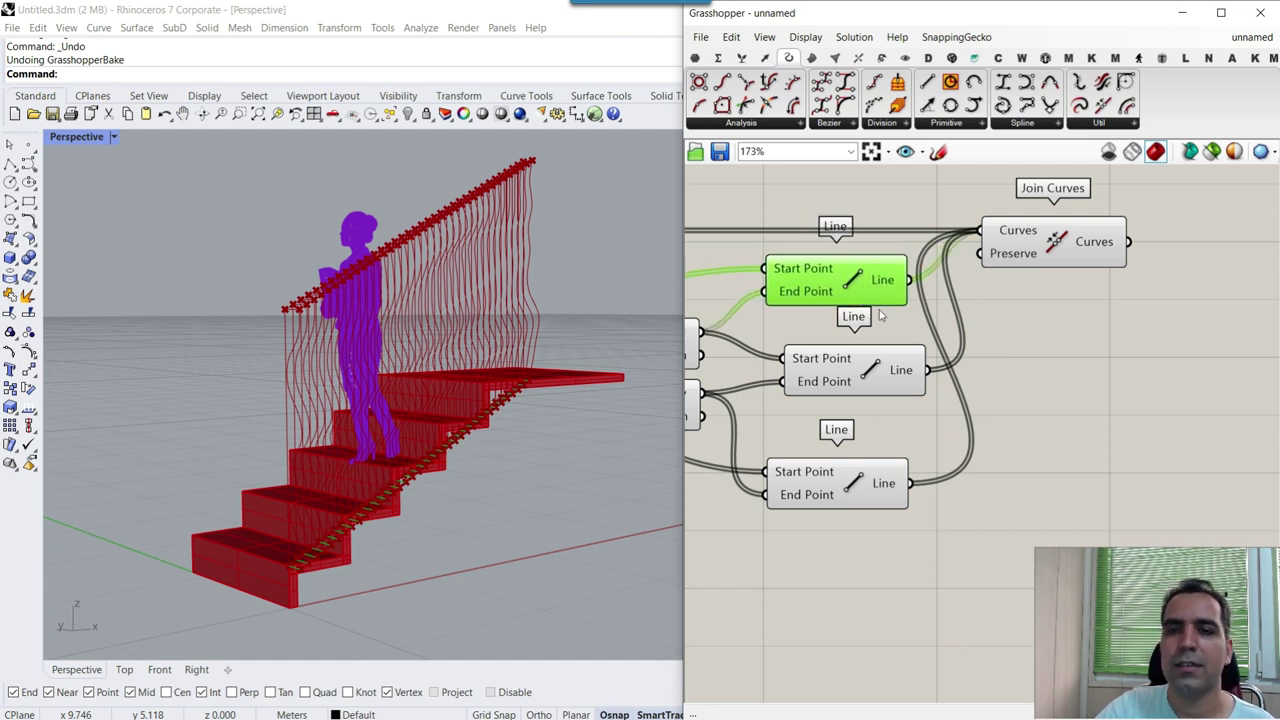
- Graft the outputs of all three Line components
right_click(889, 280)
left_click(930, 374)
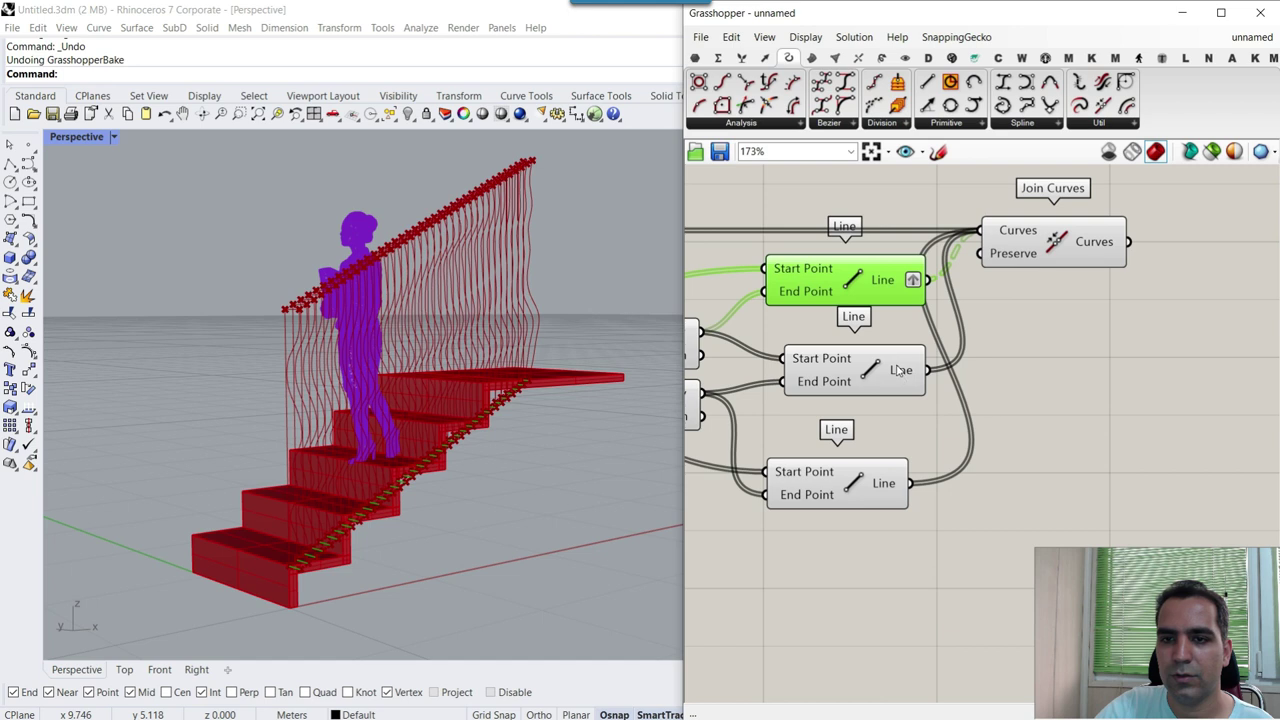
right_click(898, 369)
left_click(934, 467)
right_click(892, 483)
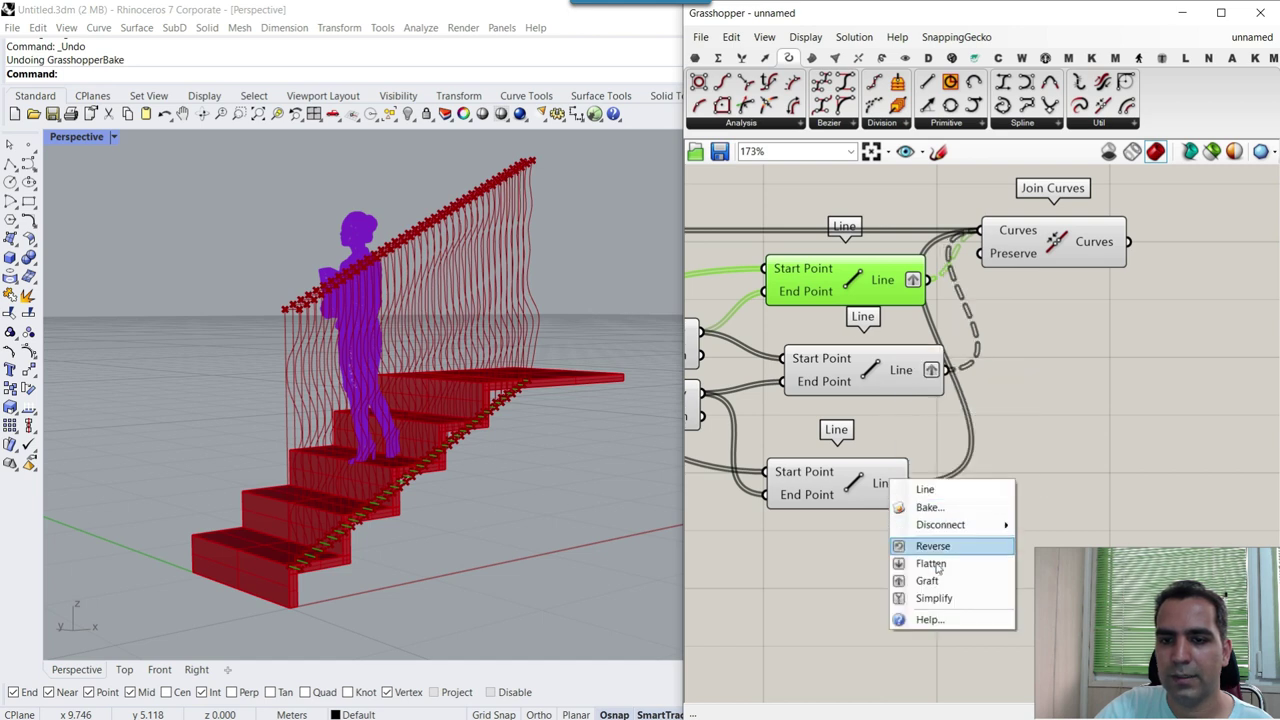
left_click(937, 579)
- Graft and simplify the Item output of the List Item component that supplies the wavy curves
scroll(901, 432, "down", 3)
right_click_drag(903, 431, 1169, 431)
scroll(752, 315, "up", 3)
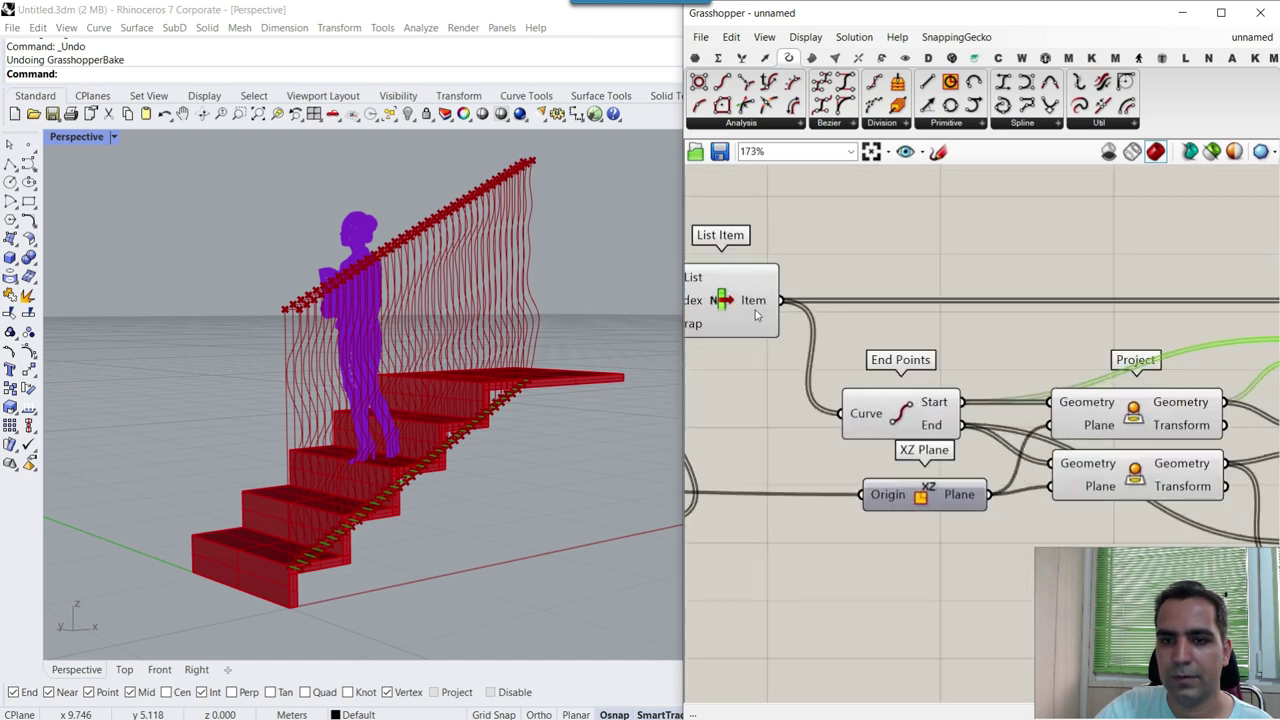
right_click(763, 296)
left_click(812, 396)
scroll(833, 340, "down", 2)
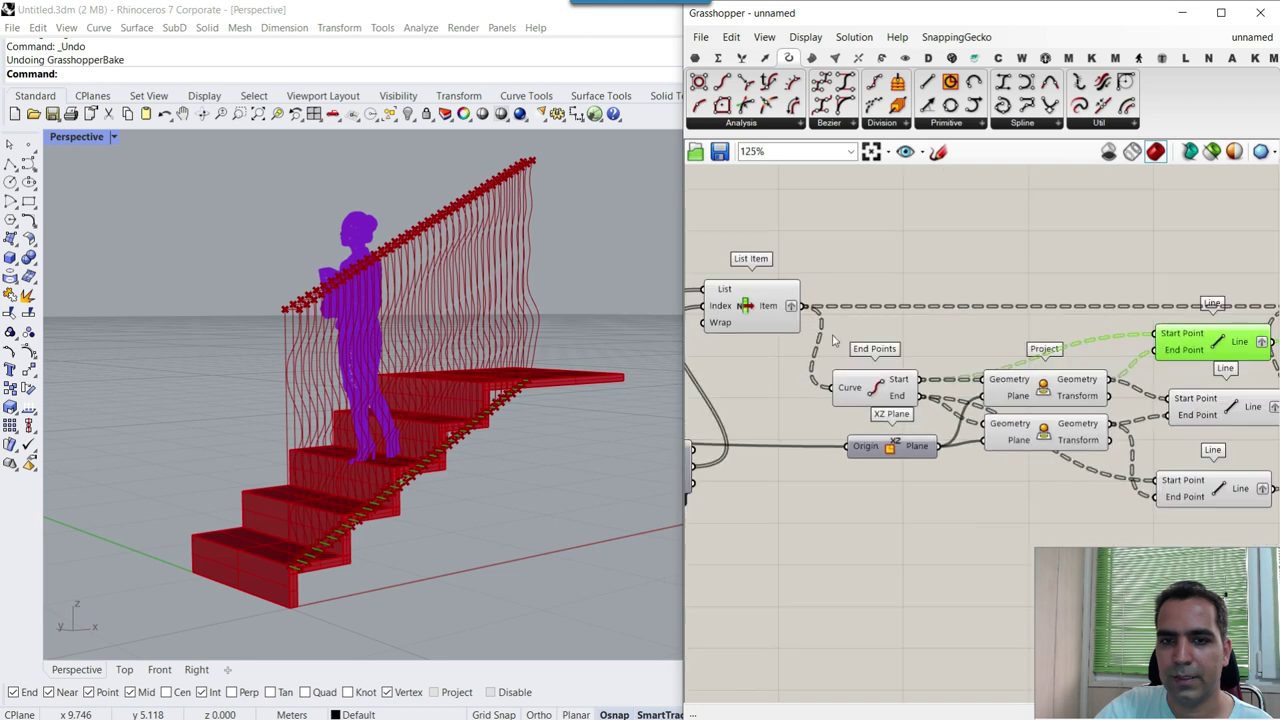
right_click(768, 305)
left_click(820, 424)
- Simplify the grafted outputs of all three Line components
right_click_drag(1003, 325, 775, 309)
scroll(1000, 340, "up", 3)
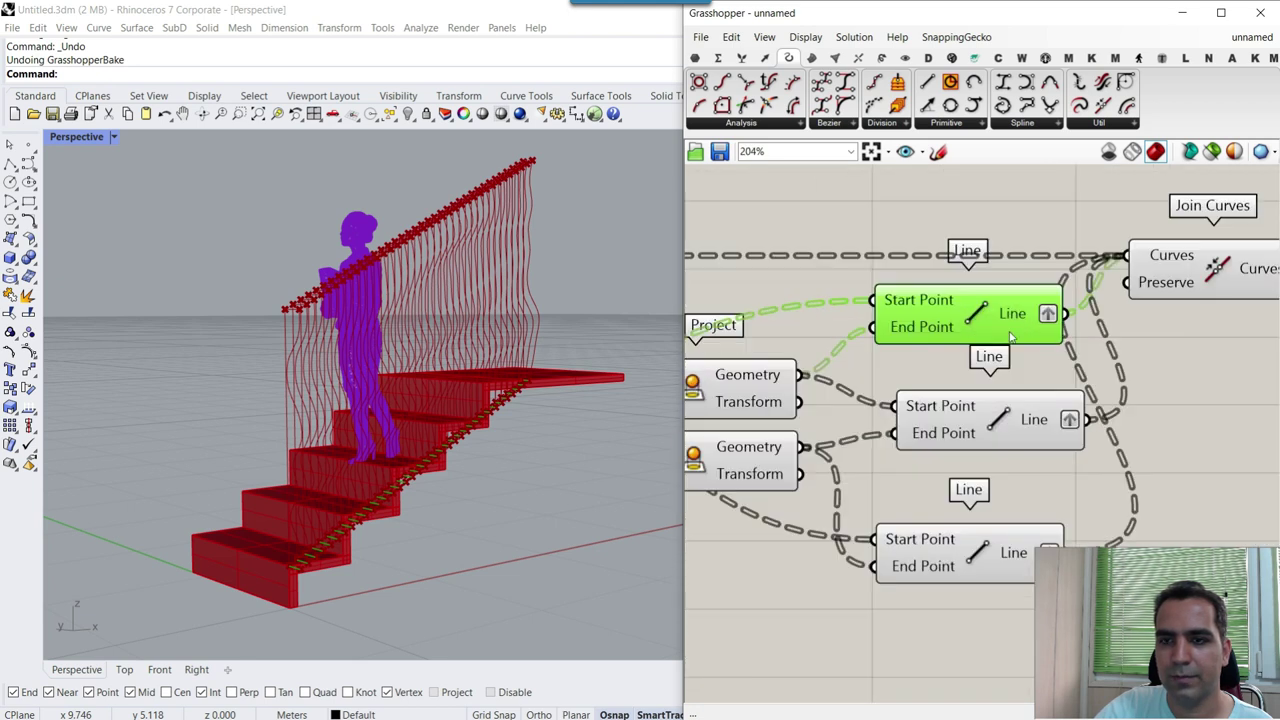
right_click(1017, 317)
left_click(1062, 436)
right_click(1048, 418)
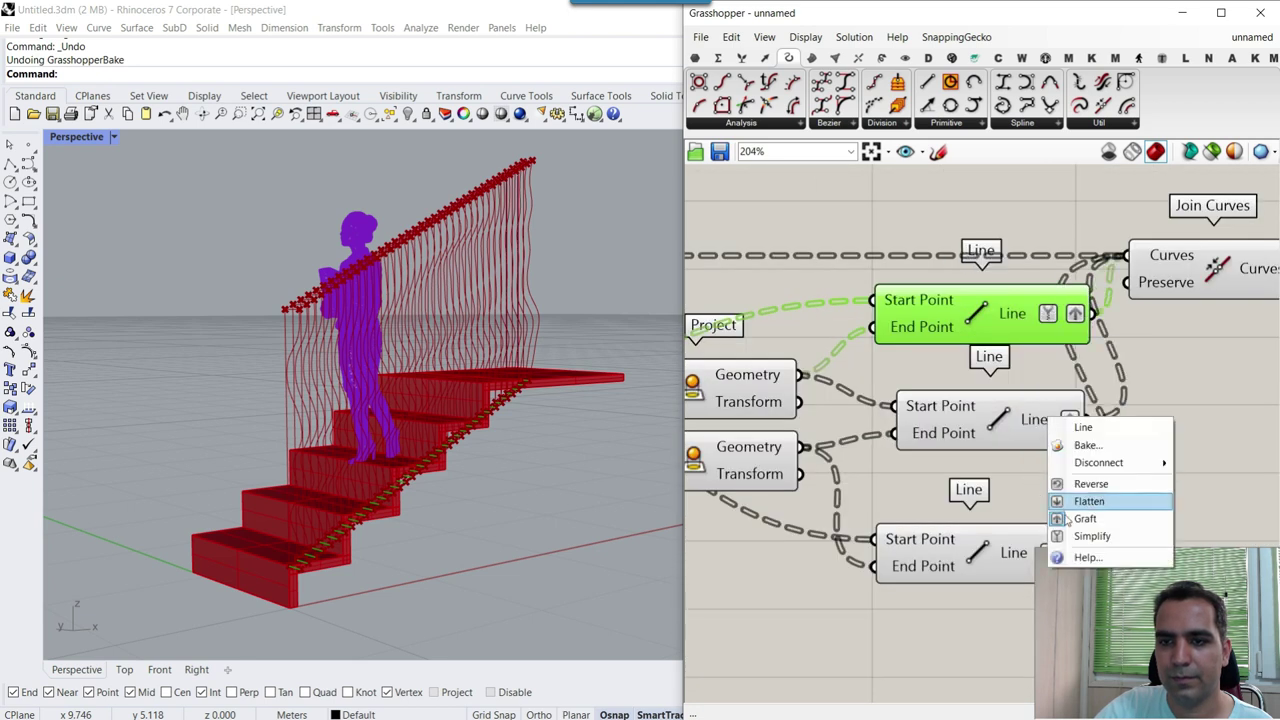
left_click(1090, 535)
right_click_drag(1095, 475, 993, 333)
right_click(993, 410)
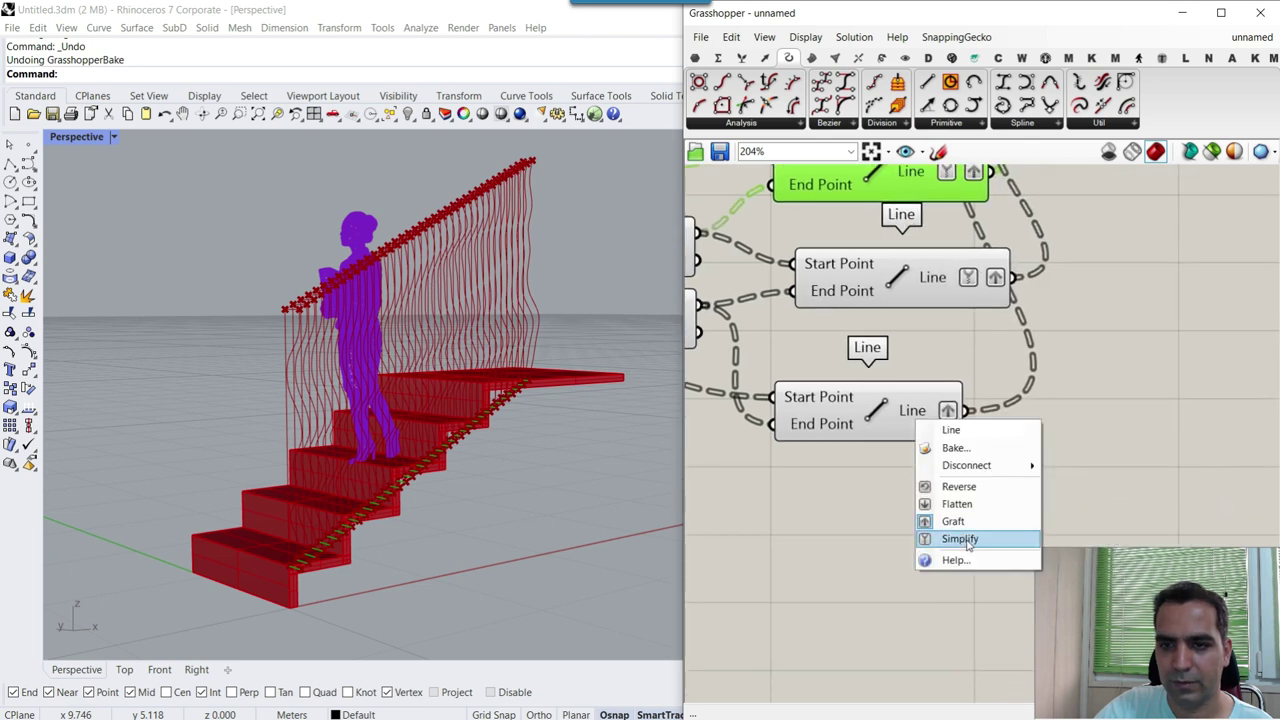
left_click(1020, 537)
scroll(1028, 491, "down", 3)
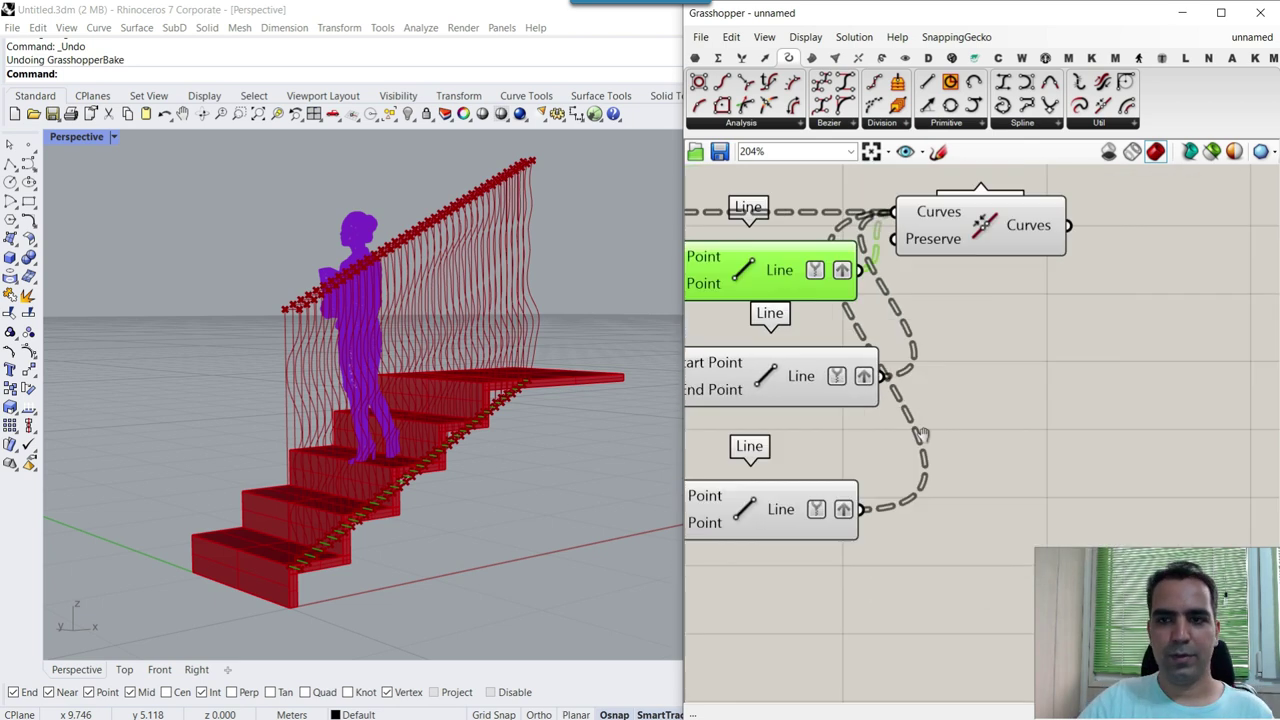
- Examine how many curves each branch of the Join Curves input holds and how they form a closed outline
scroll(962, 372, "up", 3)
left_click_drag(940, 298, 1074, 309)
right_click_drag(985, 280, 860, 258)
mouse_move(888, 268)
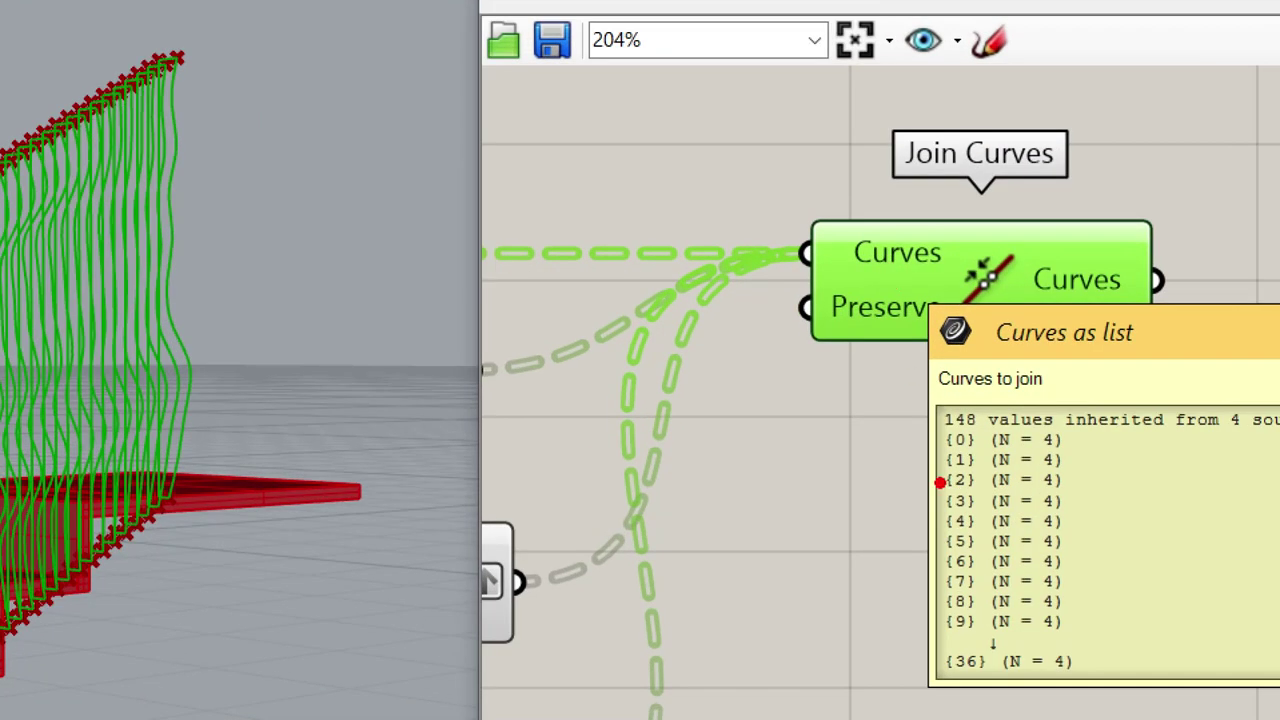
mouse_move(1053, 452)
left_mouse_down()
mouse_move(968, 462)
mouse_move(1105, 425)
mouse_move(1090, 472)
left_mouse_up()
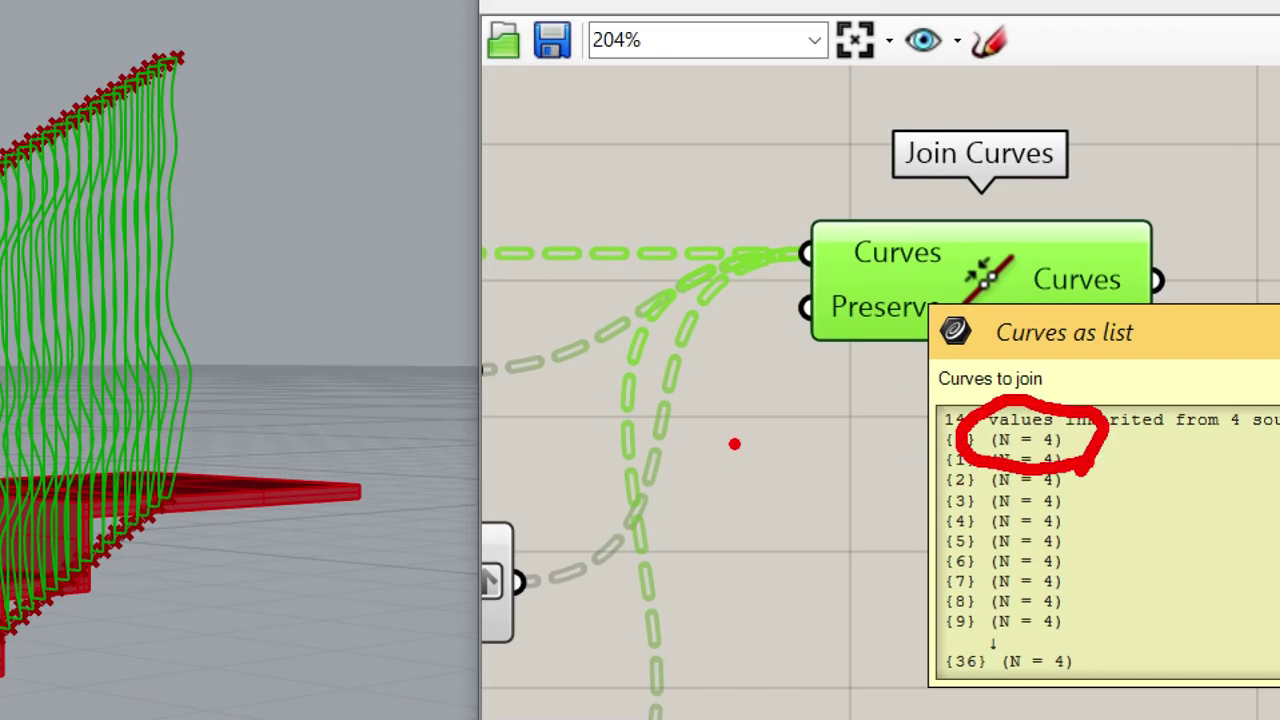
mouse_move(835, 365)
left_mouse_down()
mouse_move(864, 482)
mouse_move(788, 610)
left_mouse_up()
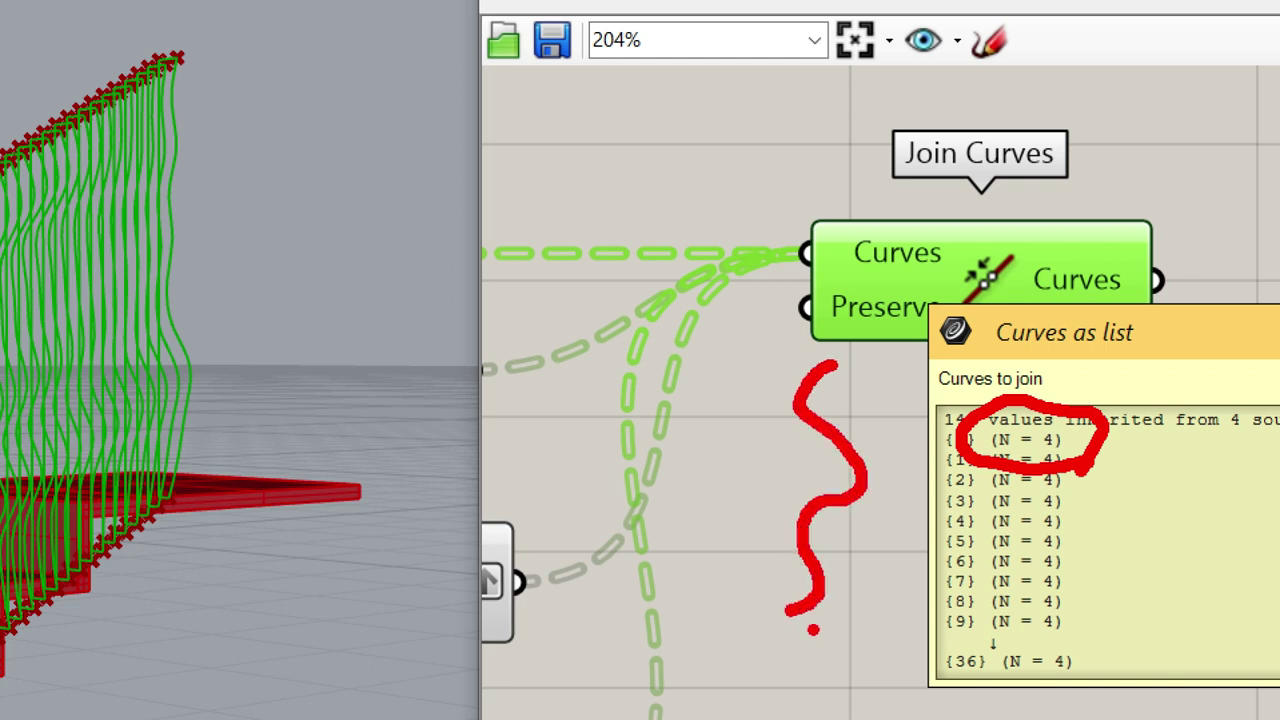
left_click_drag(822, 359, 730, 359)
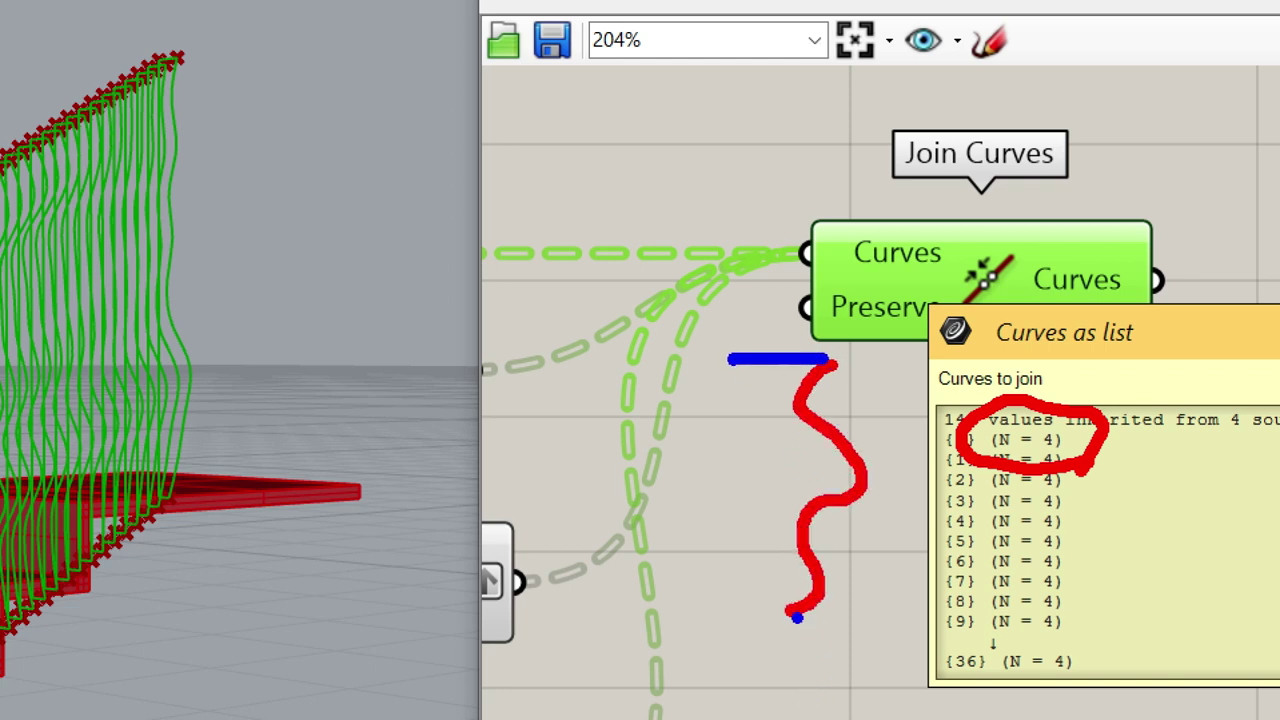
left_click_drag(797, 612, 731, 613)
mouse_move(730, 360)
left_mouse_down()
mouse_move(712, 550)
mouse_move(722, 608)
left_mouse_up()
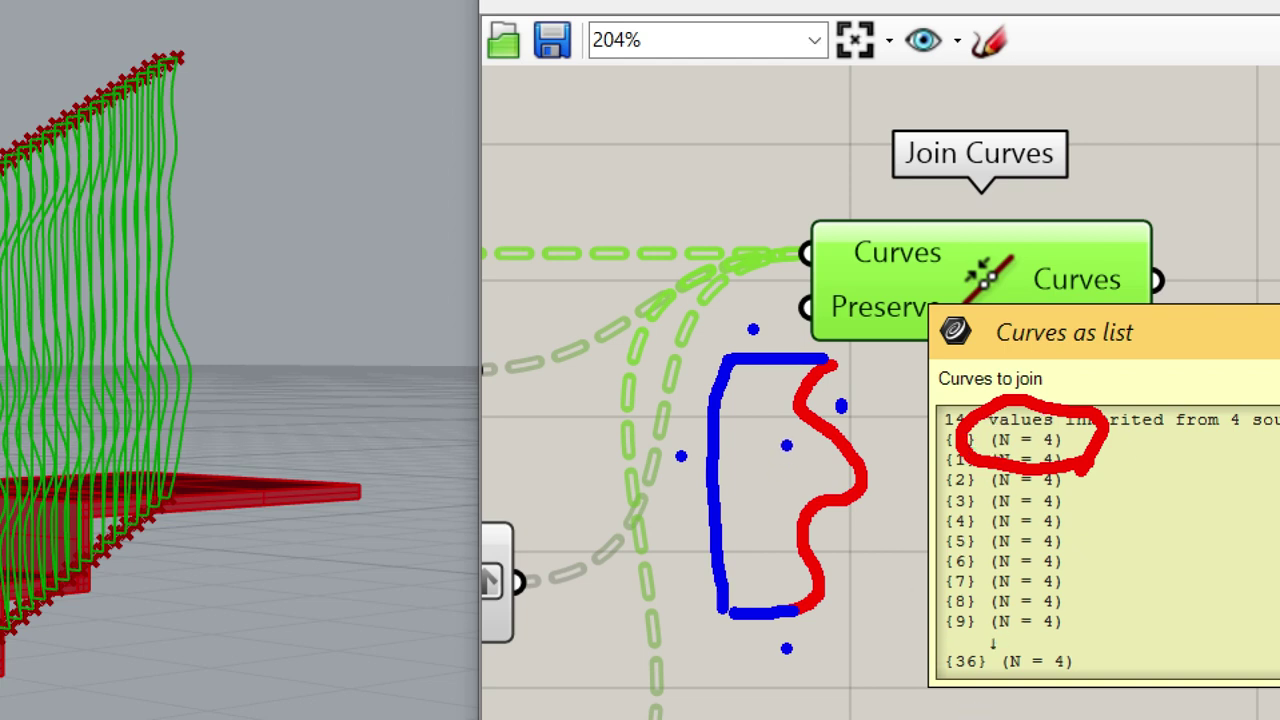
left_click_drag(765, 448, 822, 424)
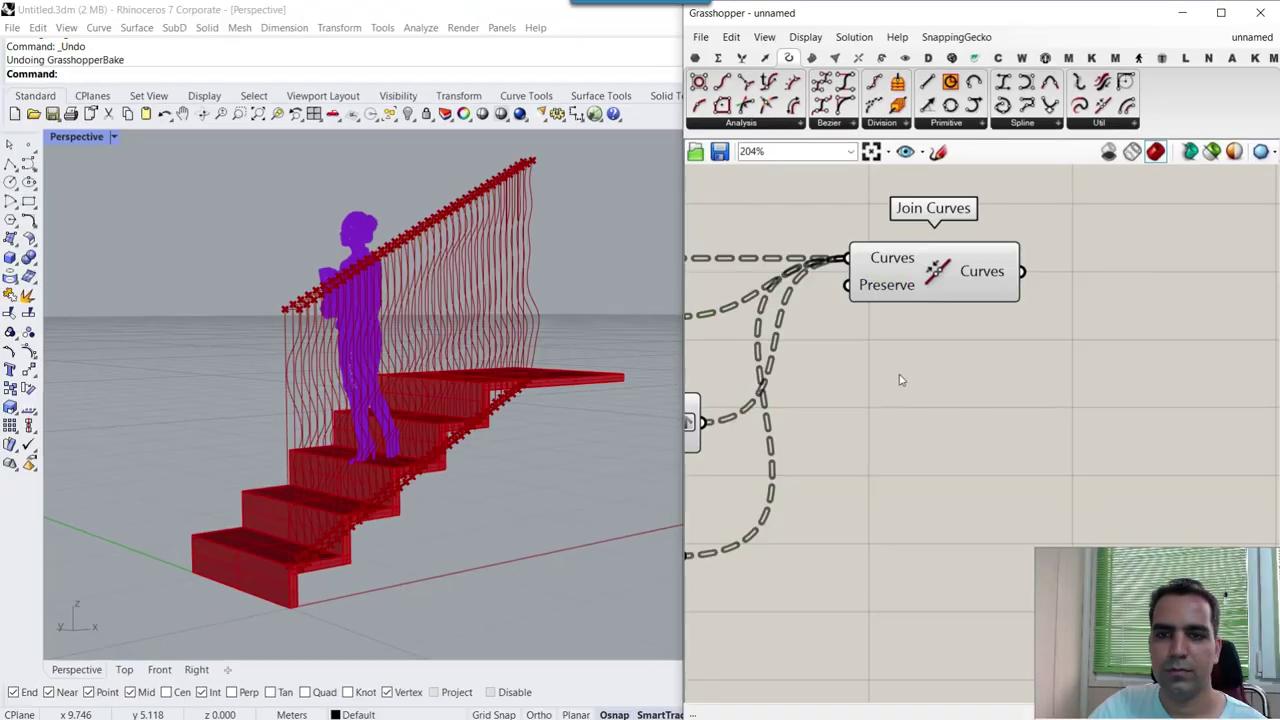
- Add a Surface parameter after Join Curves and connect the joined Curves output to it
scroll(977, 357, "down", 2)
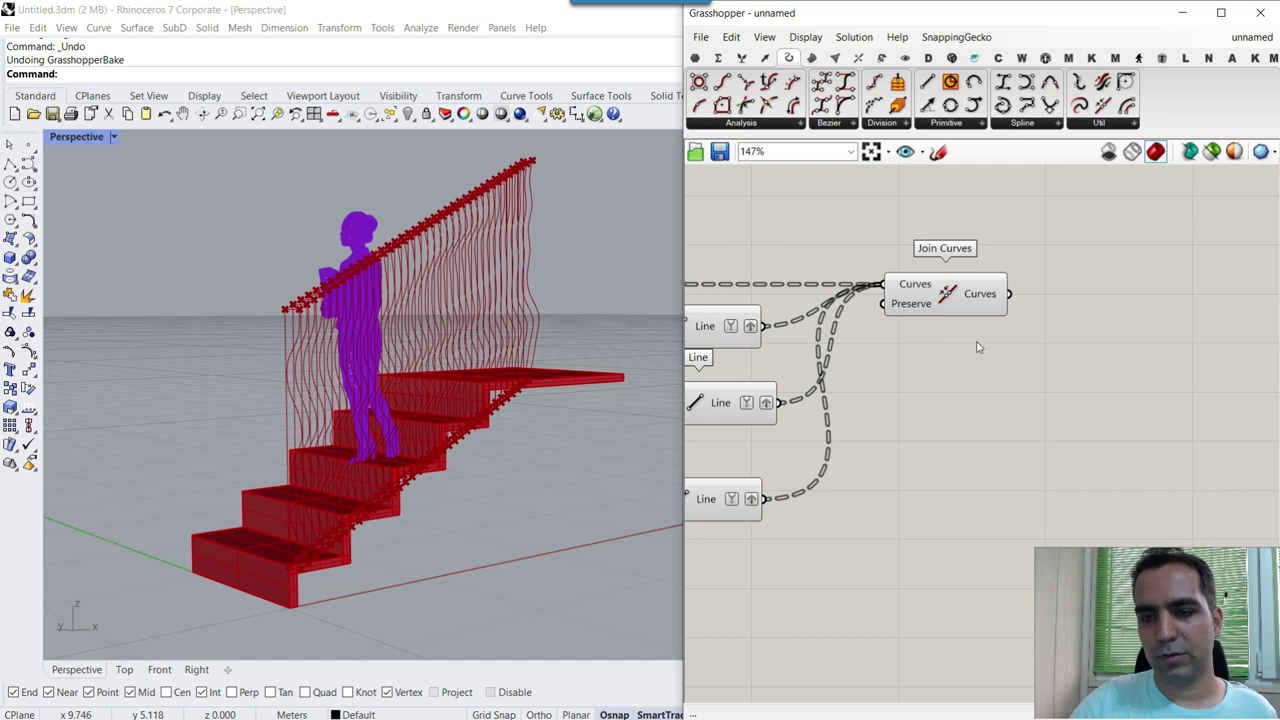
right_click_drag(1002, 366, 919, 434)
left_click(706, 60)
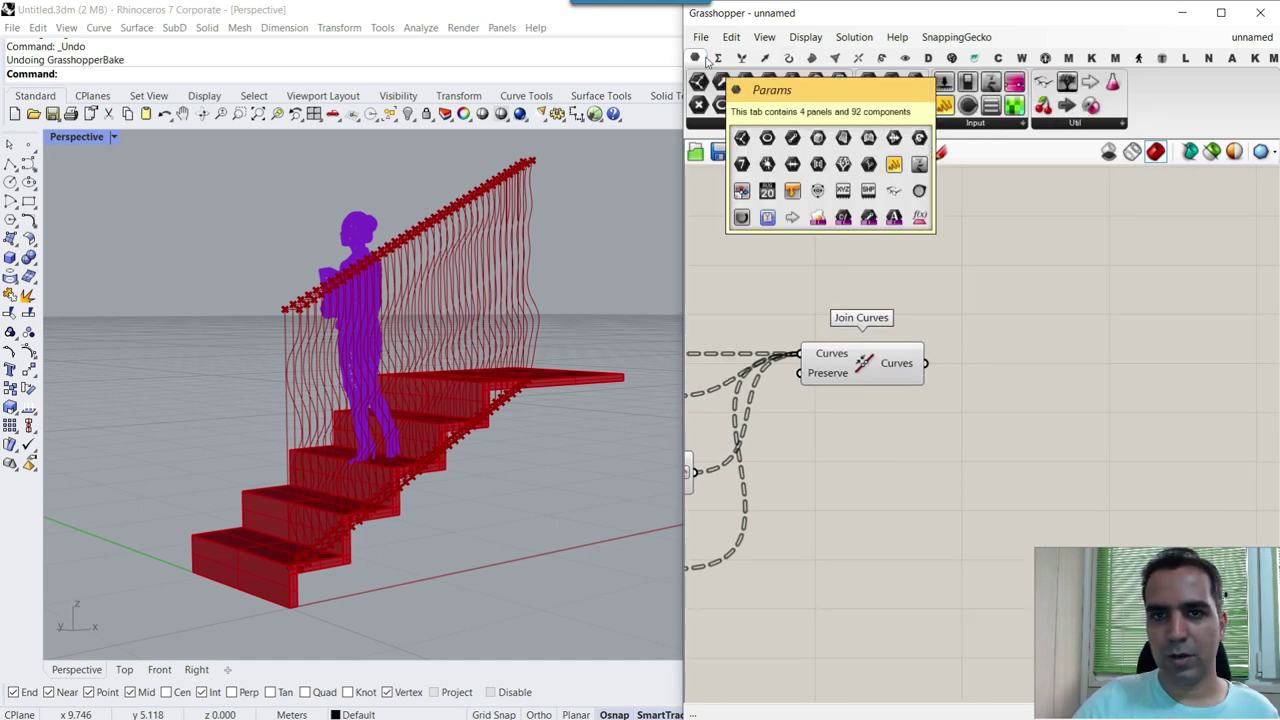
left_click(838, 85)
scroll(951, 374, "up", 4)
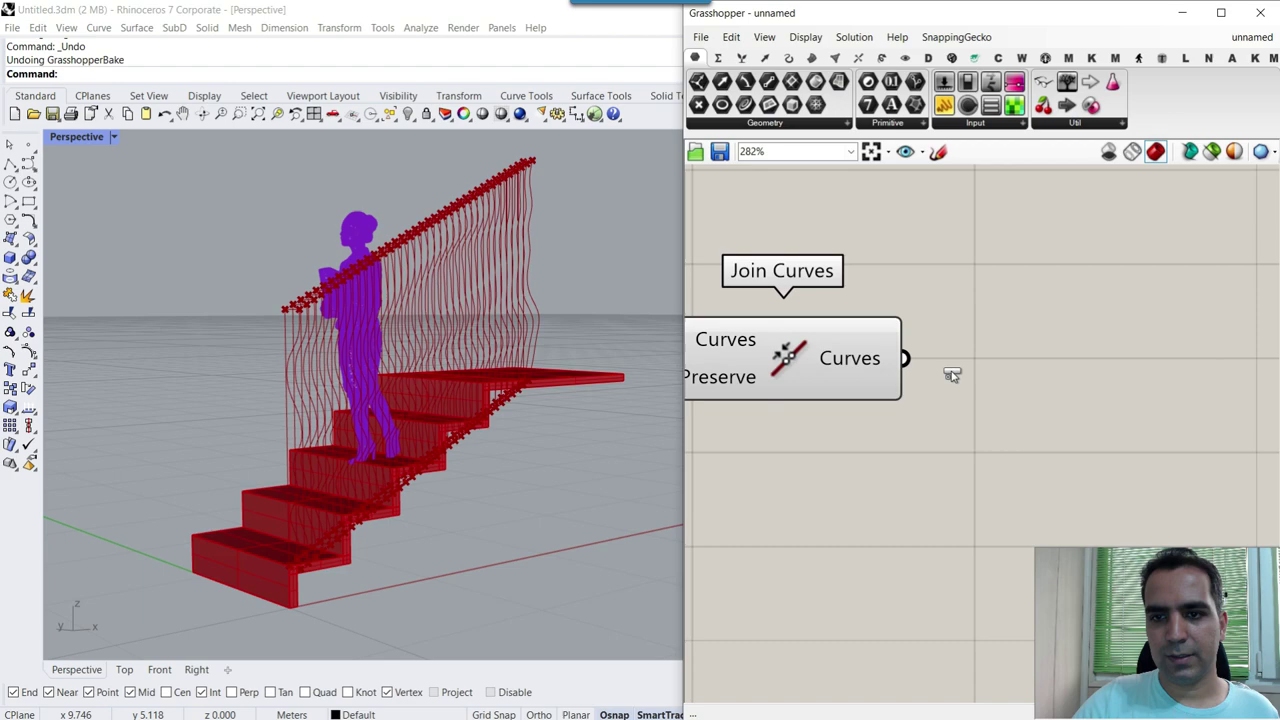
left_click(963, 357)
left_click_drag(894, 360, 910, 357)
left_click_drag(965, 355, 1020, 356)
scroll(432, 373, "down", 4)
scroll(431, 372, "up", 8)
mouse_move(428, 373)
right_mouse_down()
mouse_move(232, 392)
mouse_move(398, 301)
mouse_move(446, 302)
mouse_move(431, 390)
right_mouse_up()
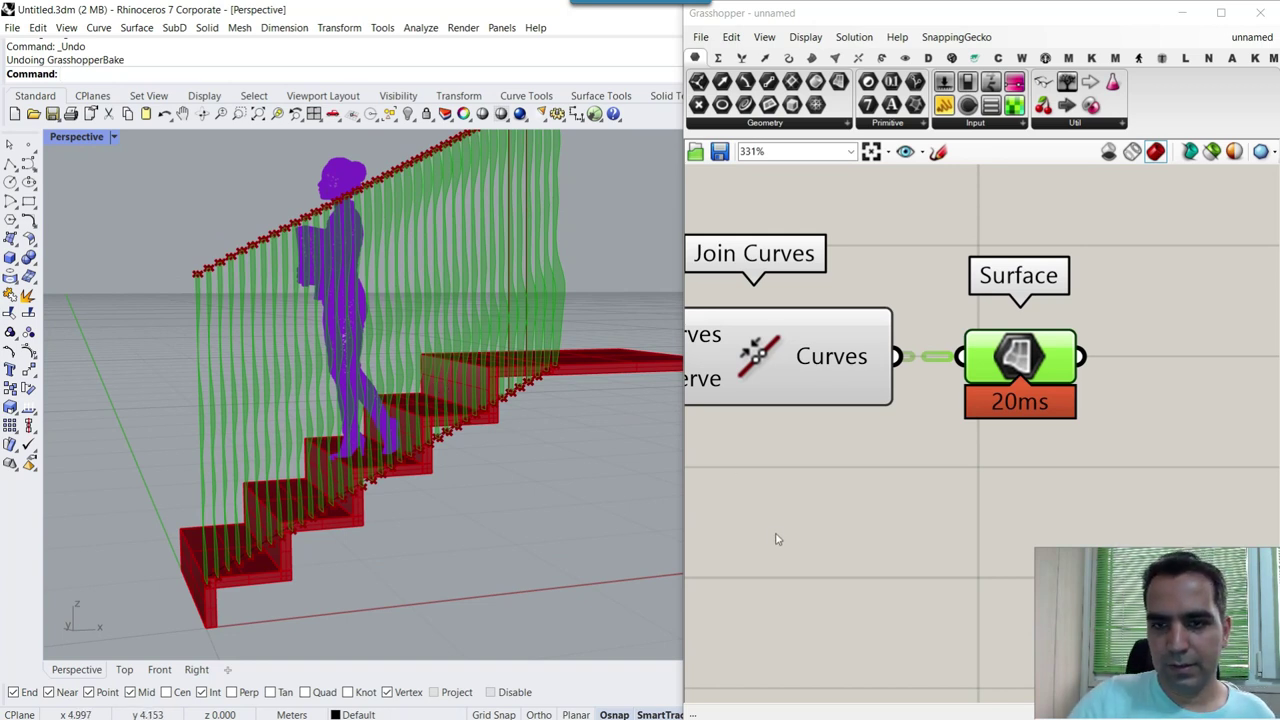
- Turn off the preview of the construction components upstream of the Surface parameter, leaving the stairs and wavy surfaces shown
scroll(485, 442, "down", 2)
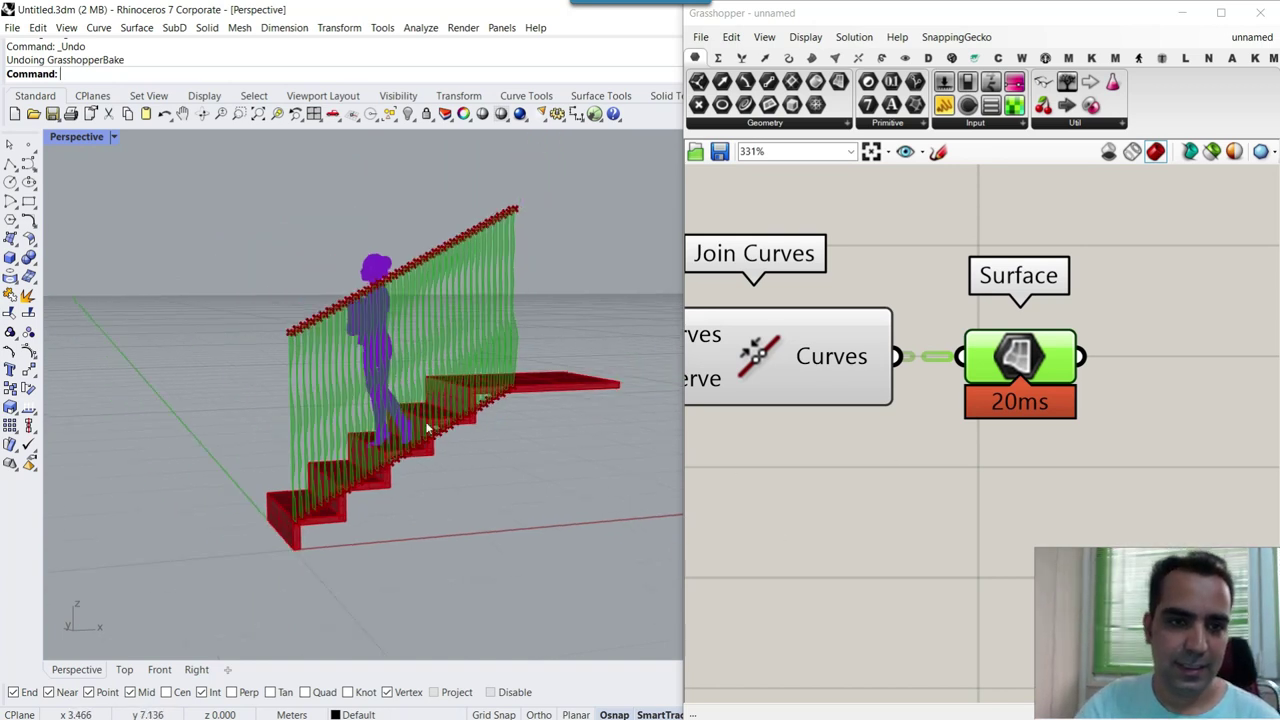
scroll(463, 367, "up", 4)
scroll(459, 392, "down", 1)
right_click_drag(460, 393, 342, 414)
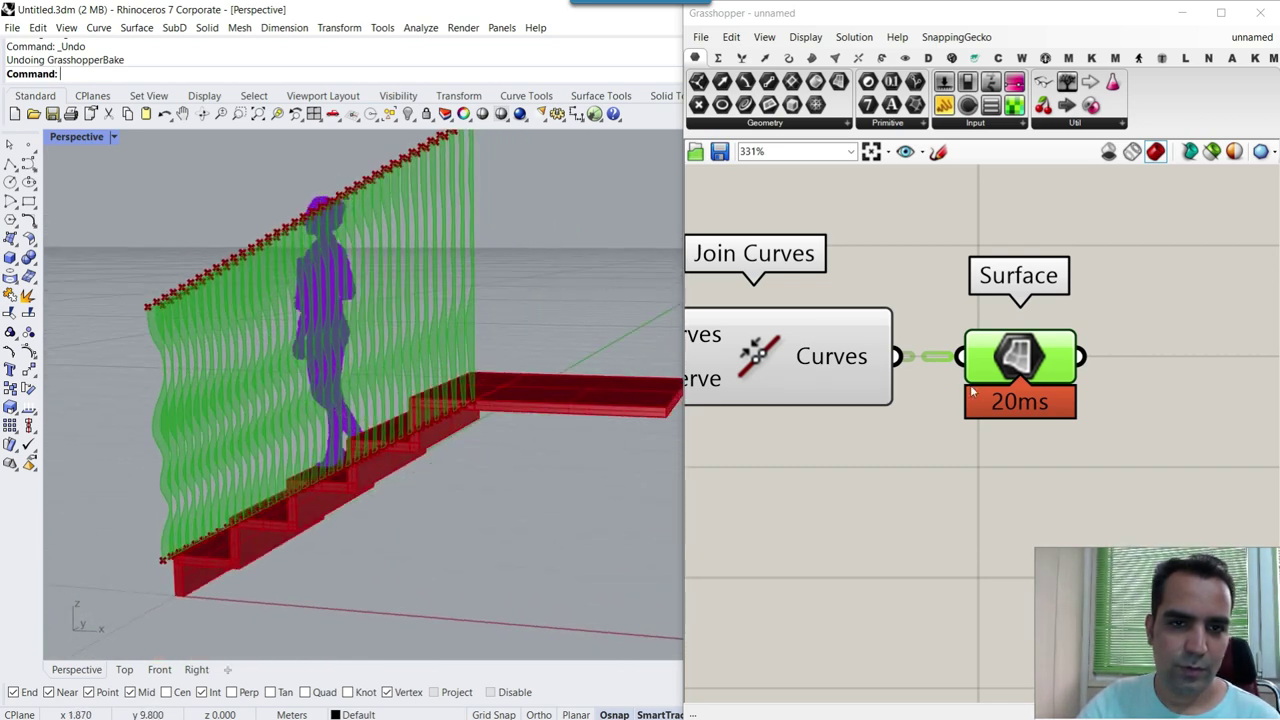
scroll(1100, 386, "down", 10)
scroll(1058, 355, "down", 3)
left_click_drag(1058, 331, 668, 460)
middle_click(808, 322)
left_click(840, 347)
left_click(887, 308)
right_click_drag(850, 311, 1037, 307)
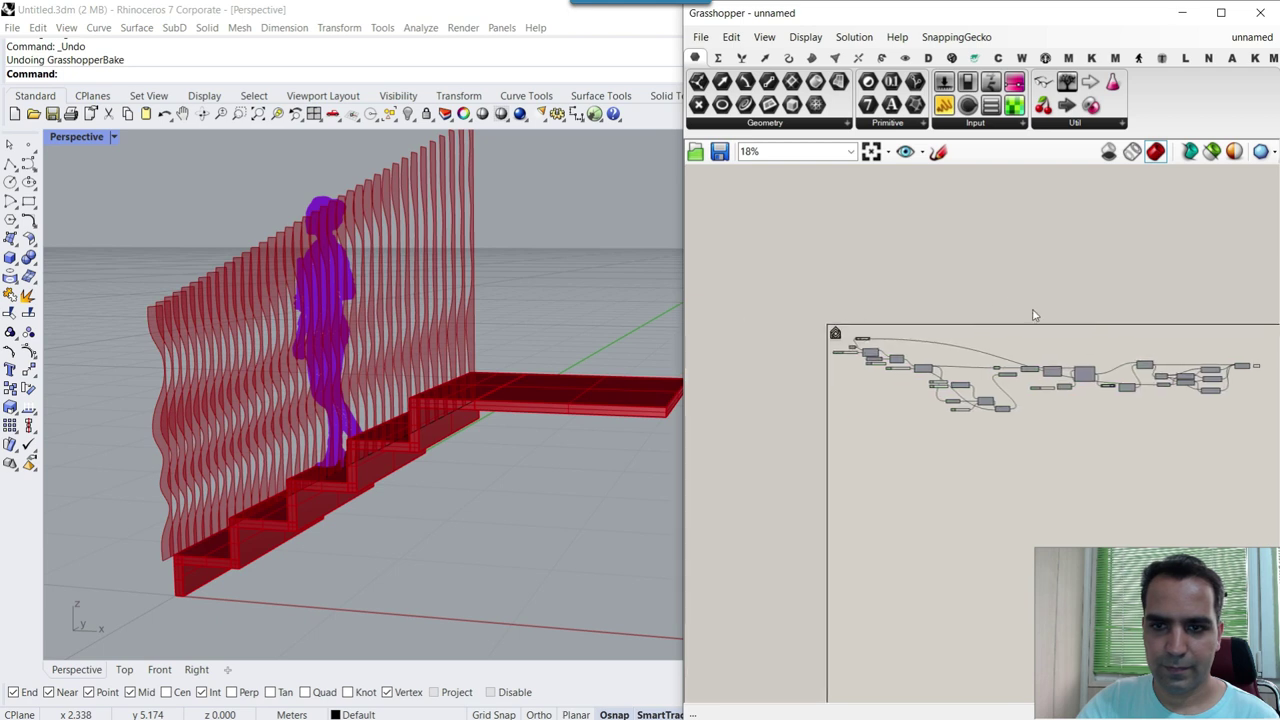
left_click_drag(1037, 307, 839, 431)
middle_click(949, 268)
left_click(968, 295)
left_click(900, 300)
- Add an Extrude component beside the Surface parameter
scroll(395, 386, "up", 5)
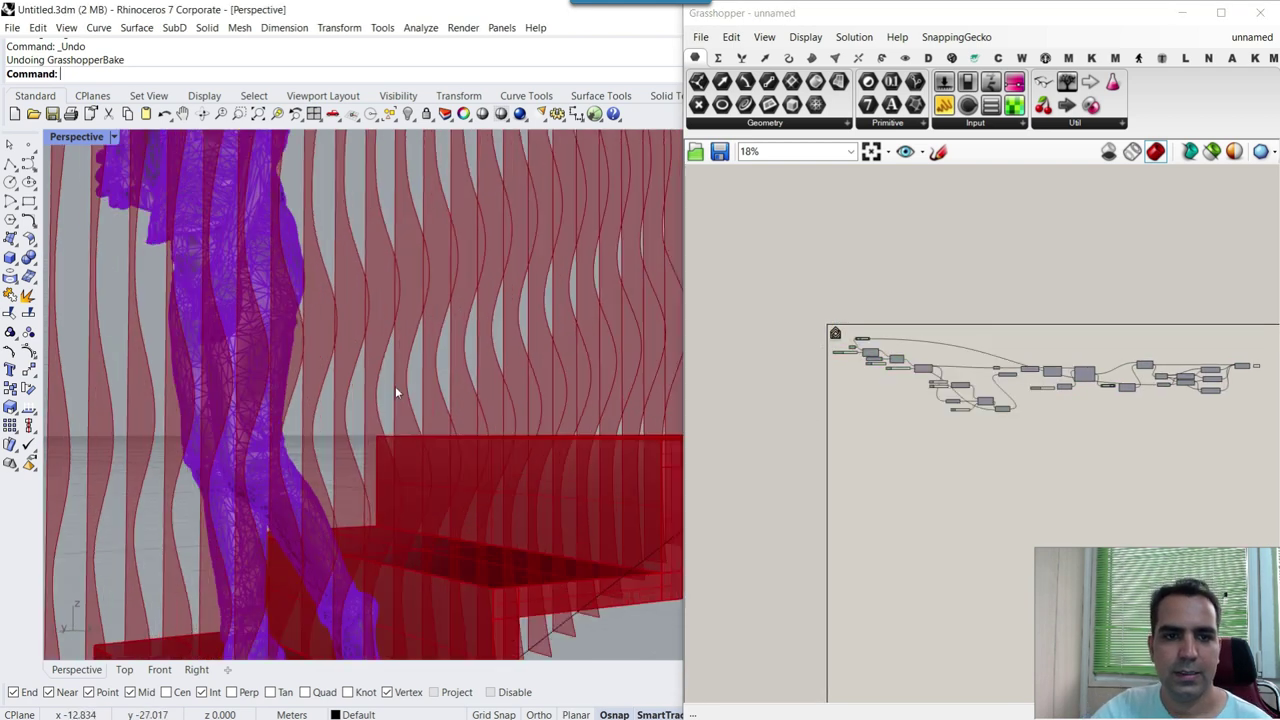
scroll(429, 400, "down", 5)
scroll(256, 529, "up", 2)
right_click_drag(429, 400, 317, 447)
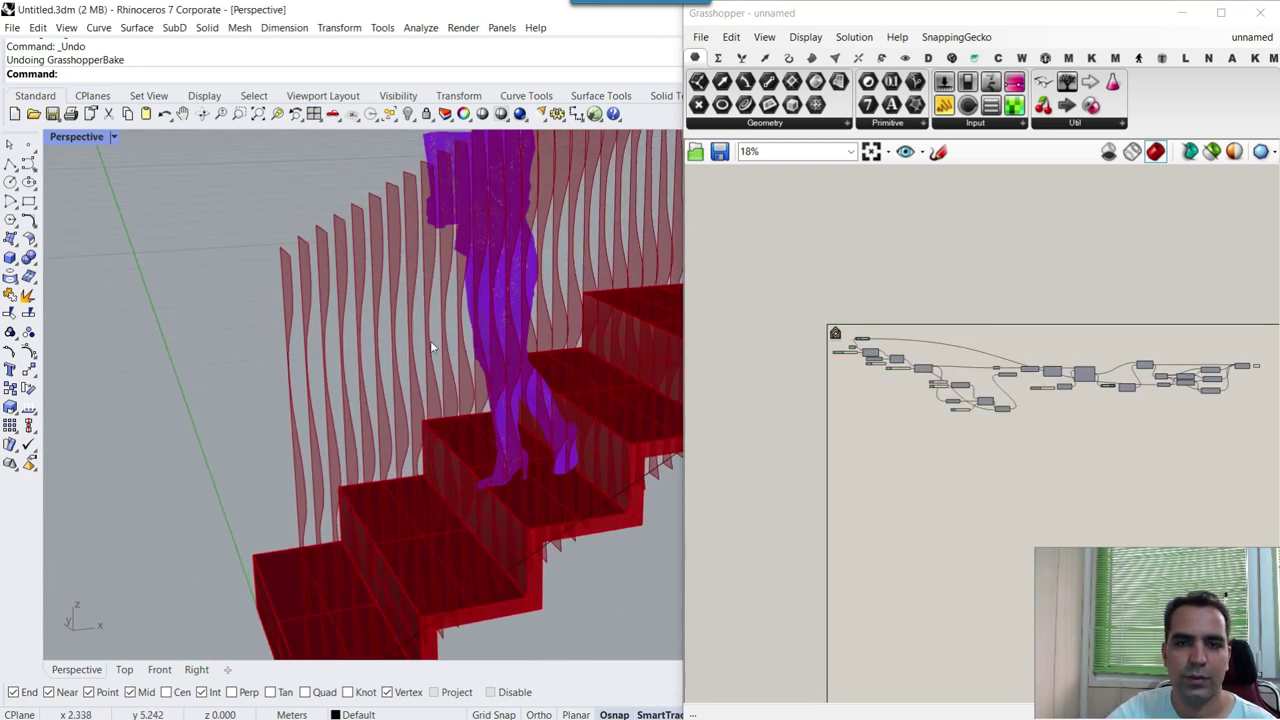
scroll(1088, 423, "up", 10)
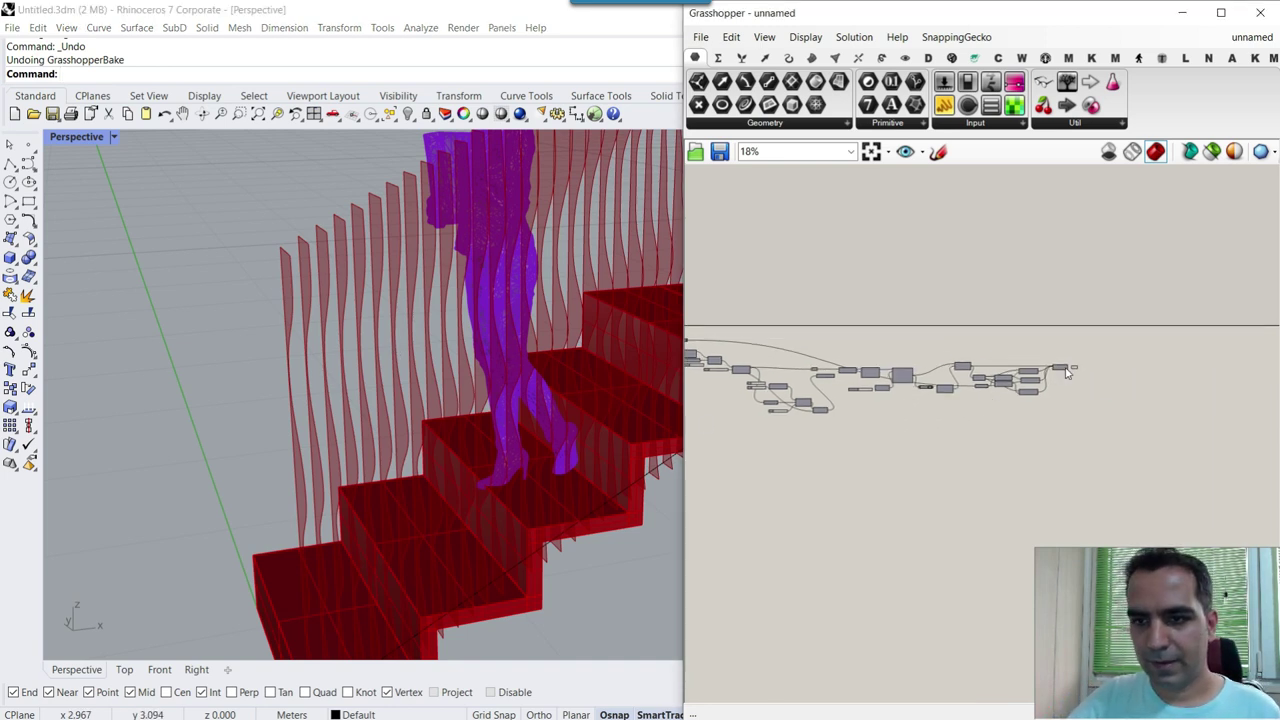
scroll(938, 417, "up", 3)
double_click(979, 372)
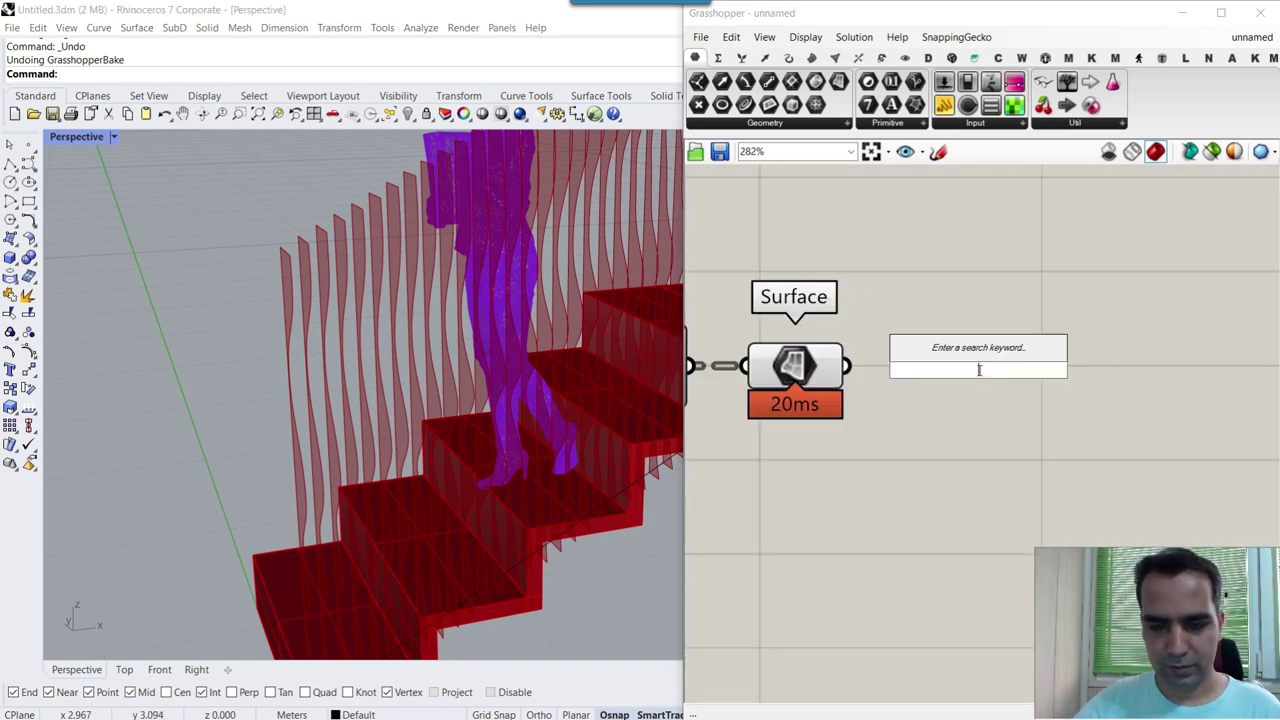
type("extr")
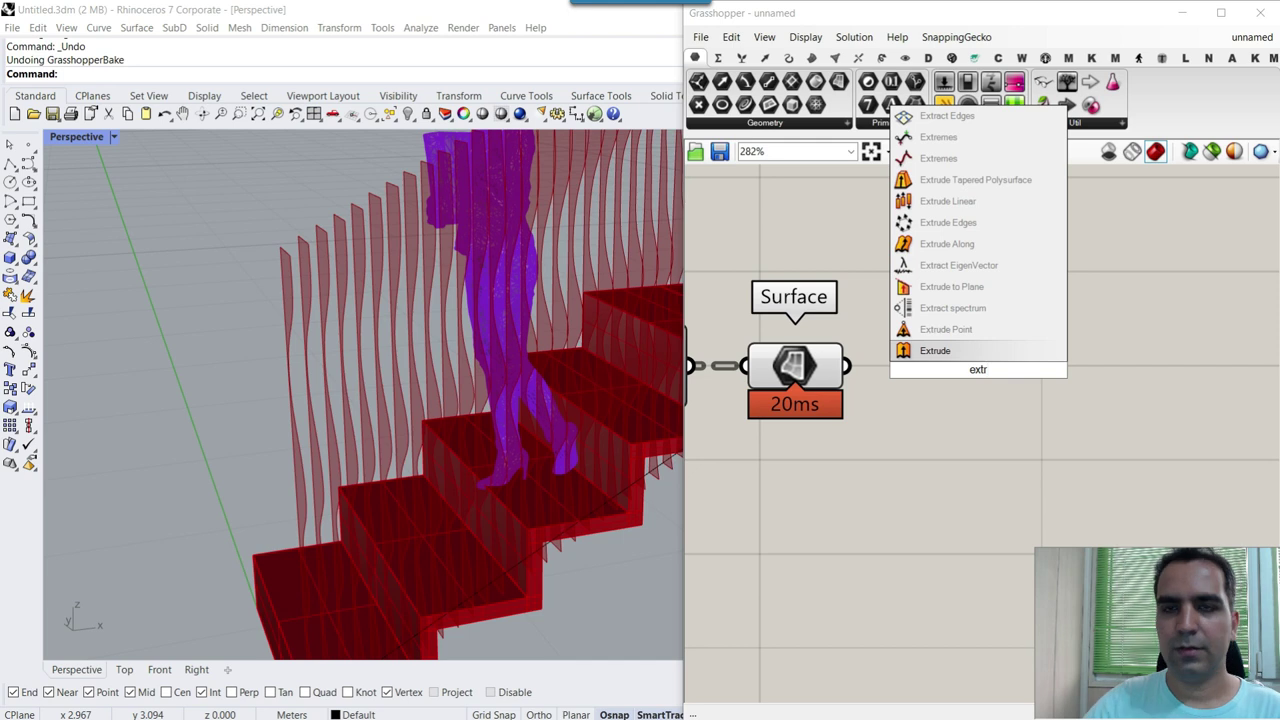
left_click(930, 352)
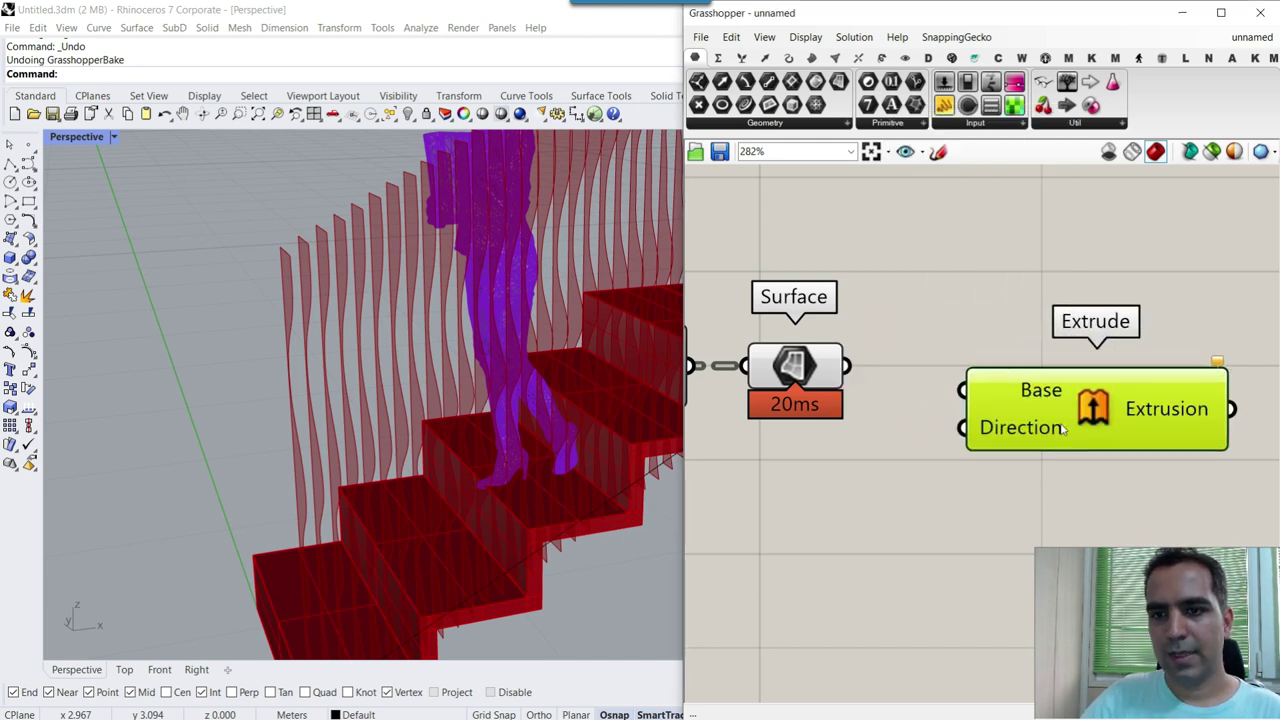
- Look up Extrude among the Freeform surface components and connect the Surface output to the Base input of the placed Extrude component
left_click(822, 63)
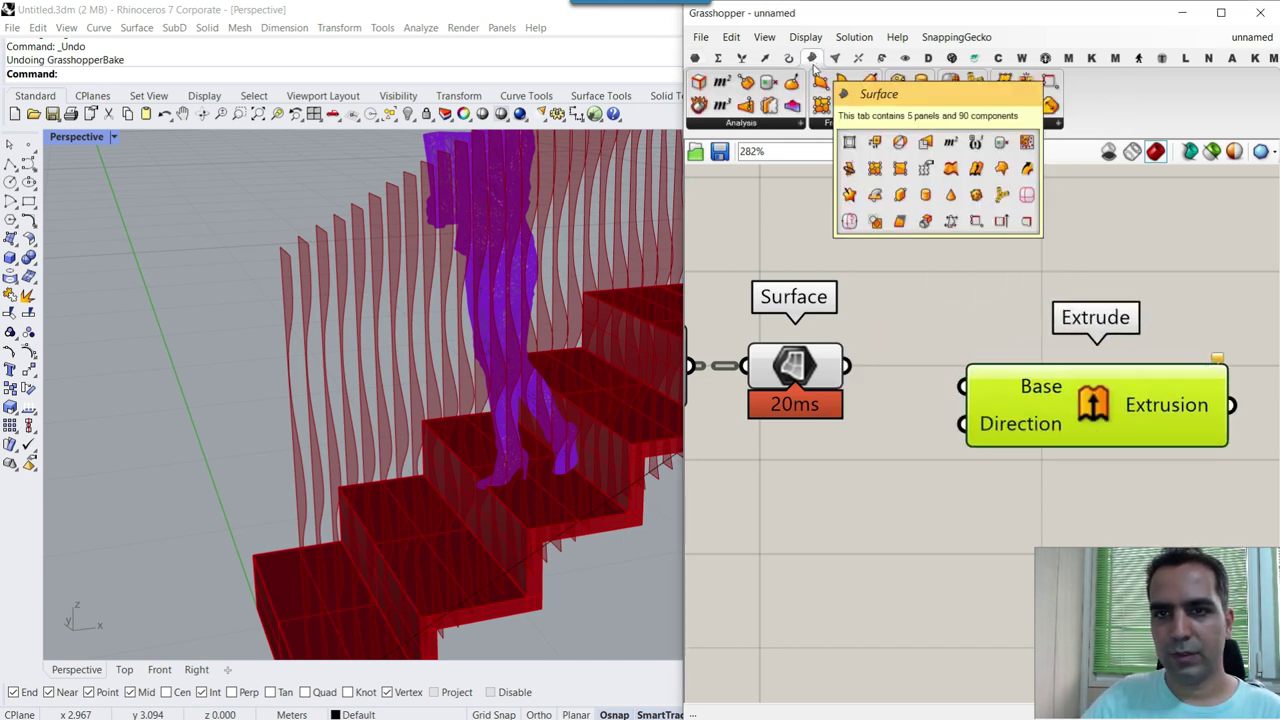
left_click(873, 124)
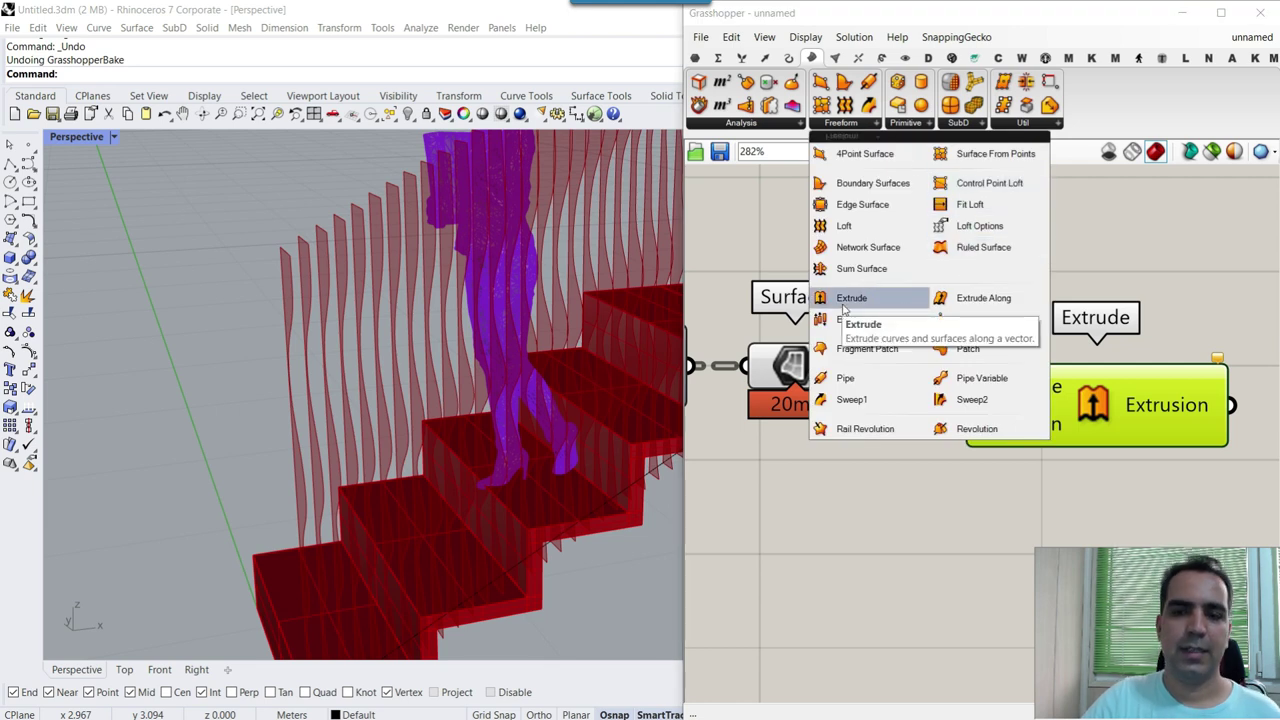
left_click(841, 474)
left_click_drag(852, 367, 955, 391)
- Add a Unit X component, connect its Unit vector to Extrude's Direction input, and place it just below the Base wire
right_click_drag(911, 446, 826, 395)
scroll(826, 395, "down", 3)
scroll(360, 435, "down", 2)
double_click(834, 438)
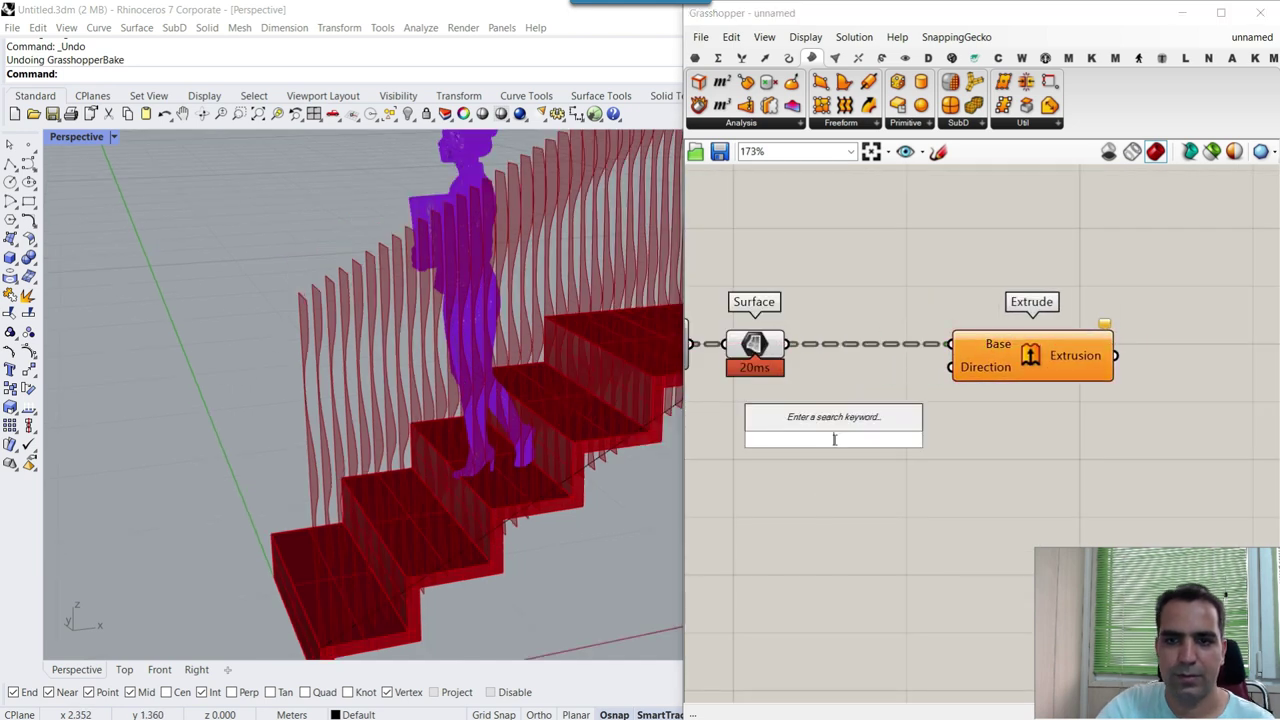
type("x")
left_click(804, 381)
left_click_drag(914, 439, 951, 368)
scroll(900, 445, "down", 1)
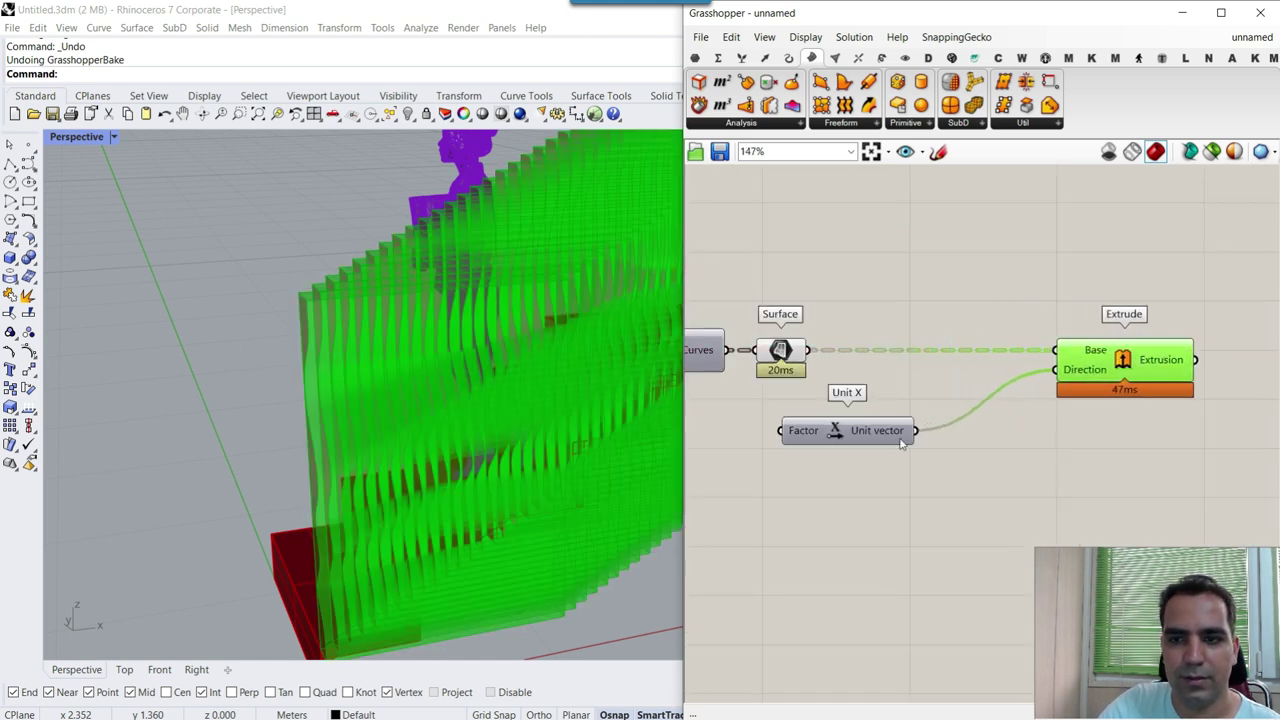
left_click_drag(862, 430, 977, 413)
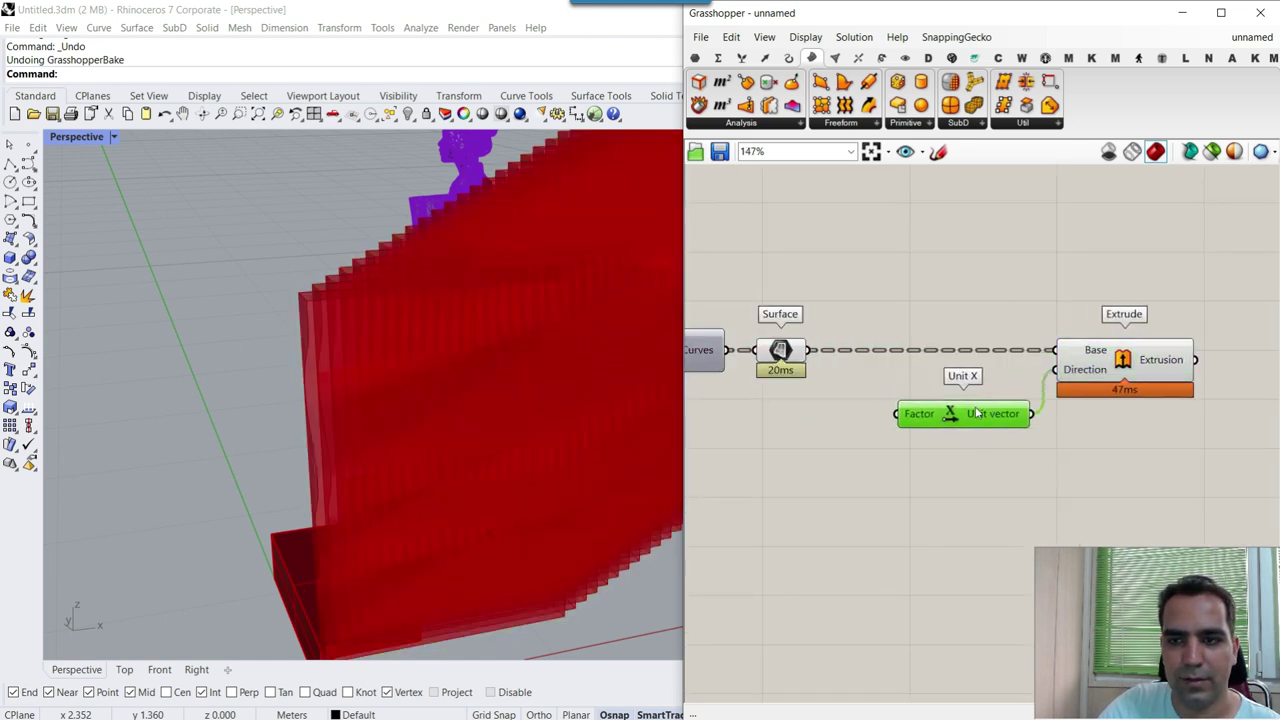
- Create a number slider with the value 0.22 and connect it to Unit X's Factor input
double_click(808, 457)
type("0")
key("Return")
type(".2")
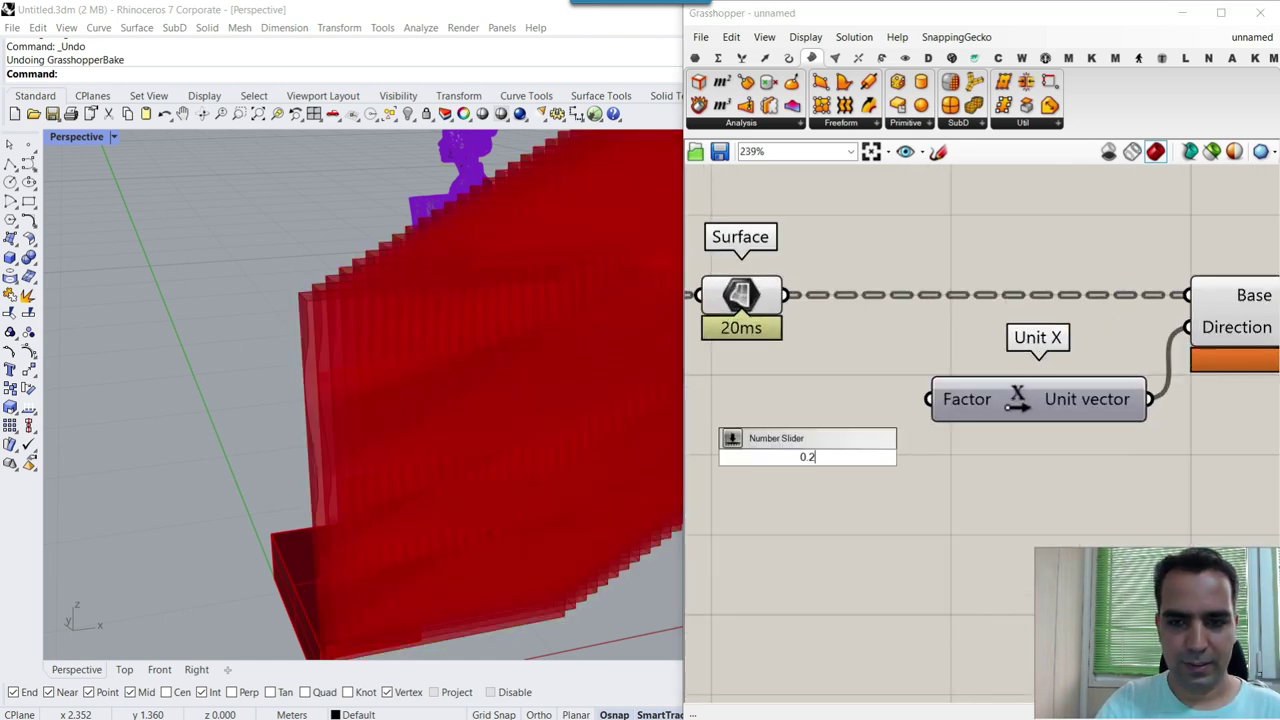
type("2")
key("Return")
left_click_drag(972, 457, 929, 399)
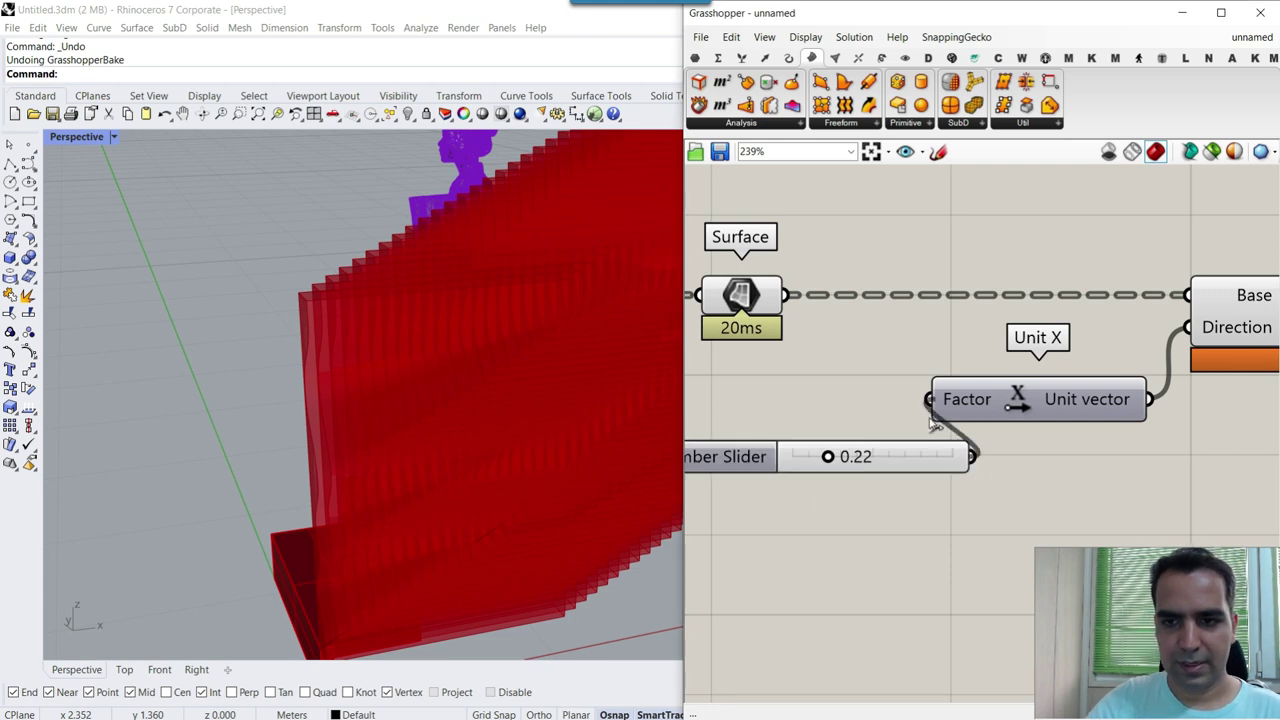
- Try extrusion thicknesses of 0.02, 0.03 and 0.07 with the slider, and delete the slider
left_click_drag(828, 457, 797, 467)
scroll(469, 366, "down", 5)
right_click_drag(471, 369, 441, 402)
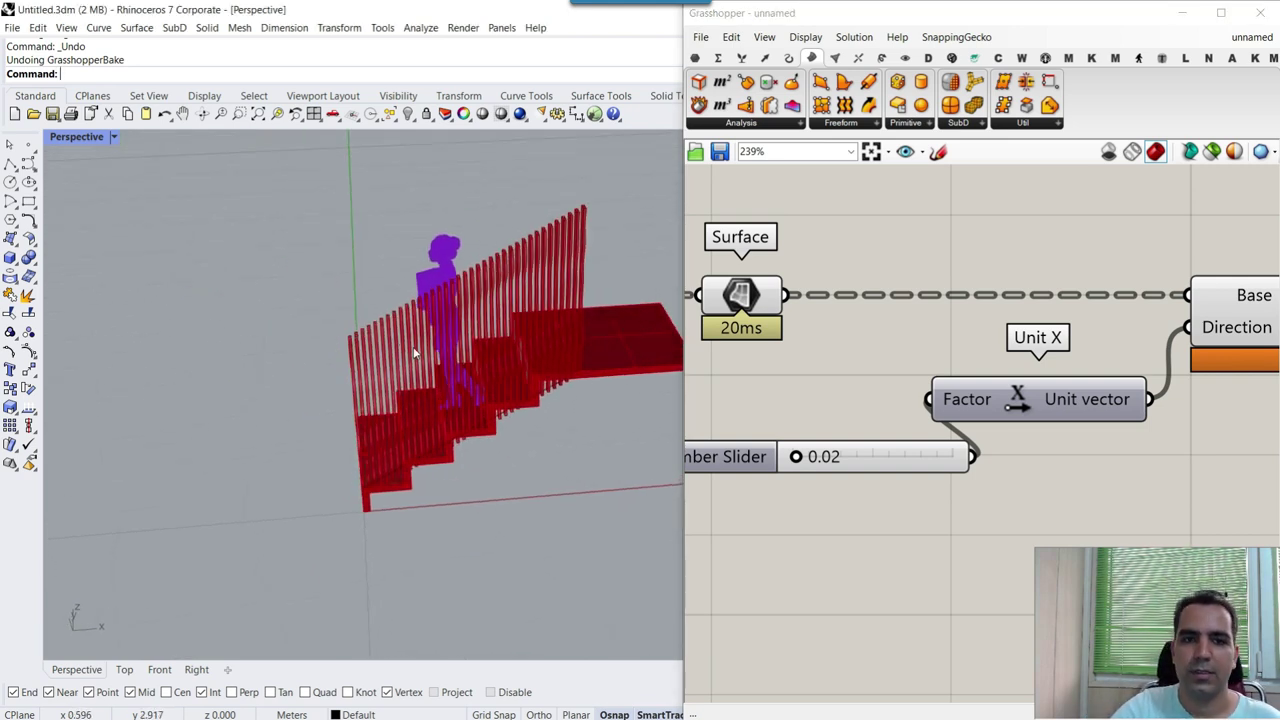
left_click_drag(797, 460, 800, 466)
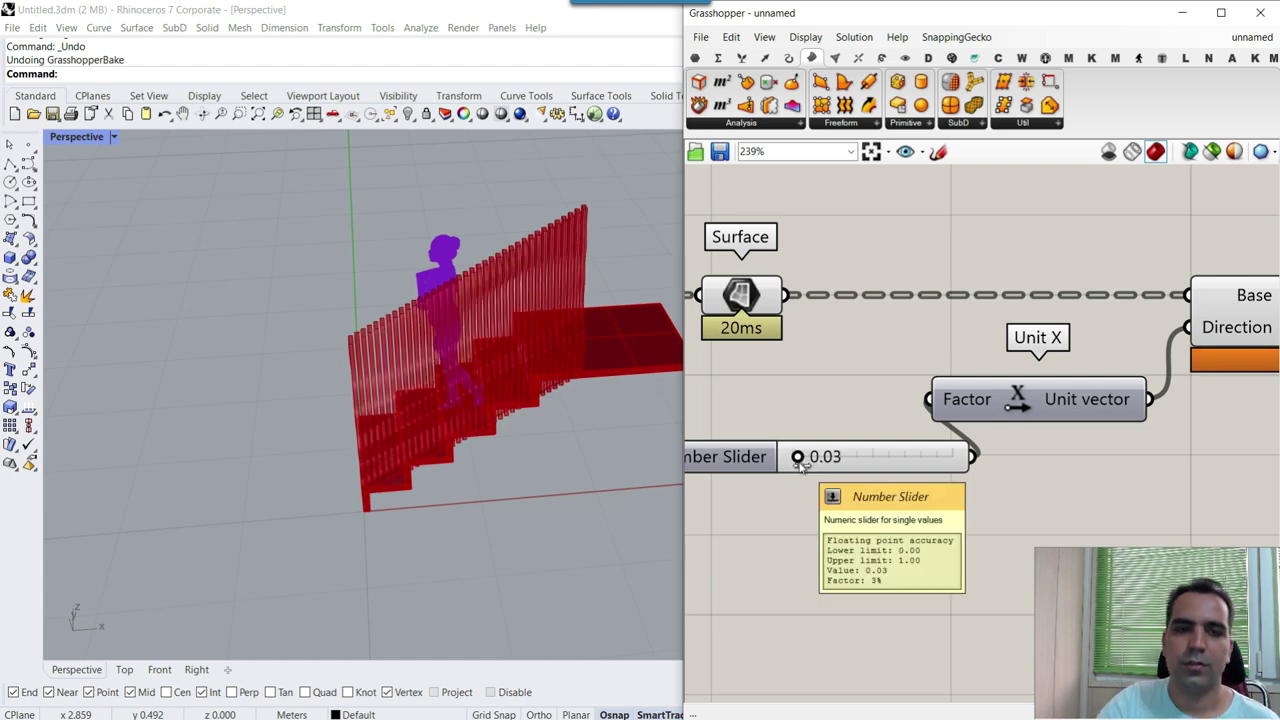
scroll(429, 350, "up", 6)
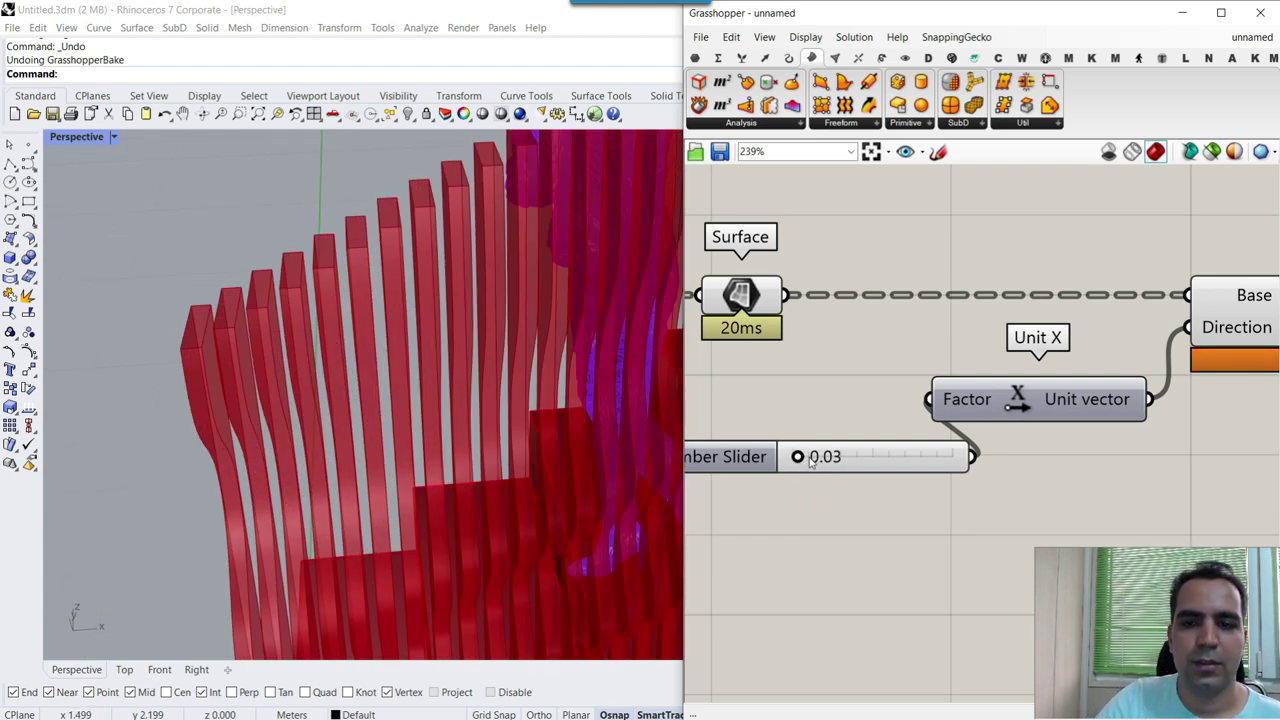
left_click_drag(800, 461, 805, 462)
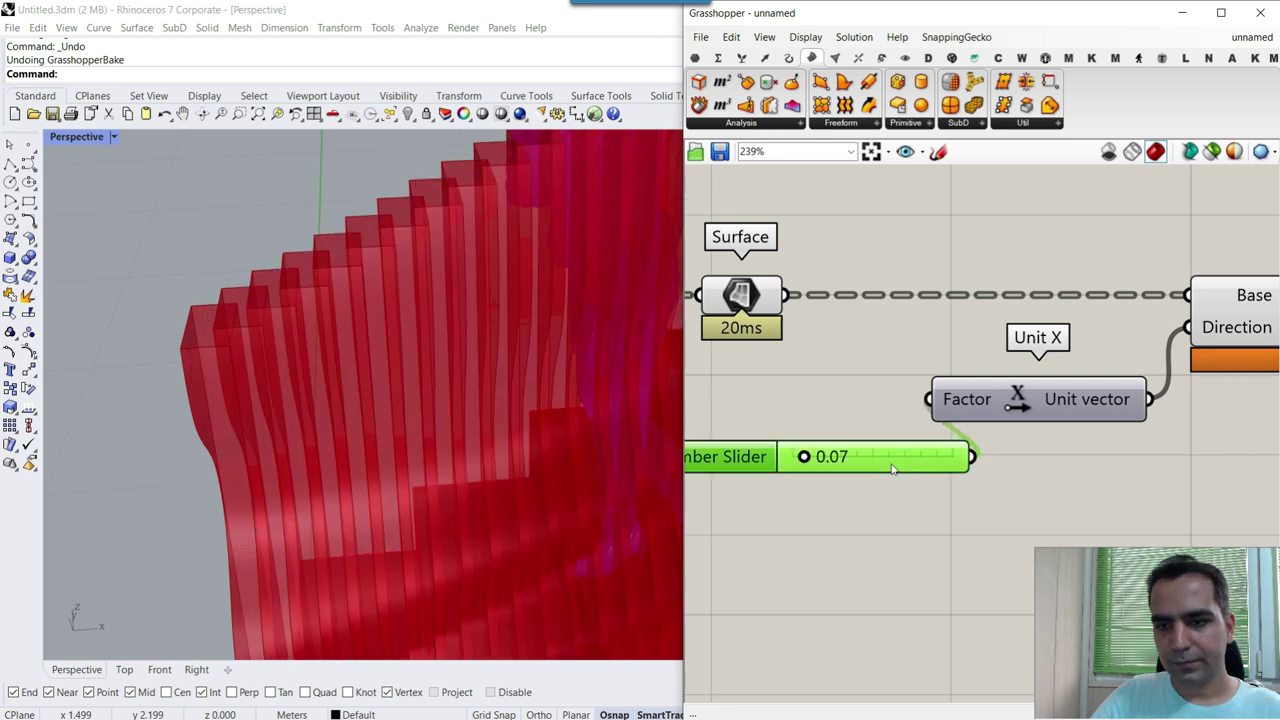
key("Delete")
- Hide the preview of the Extrude component to expose the flat wavy surfaces
scroll(930, 422, "down", 4)
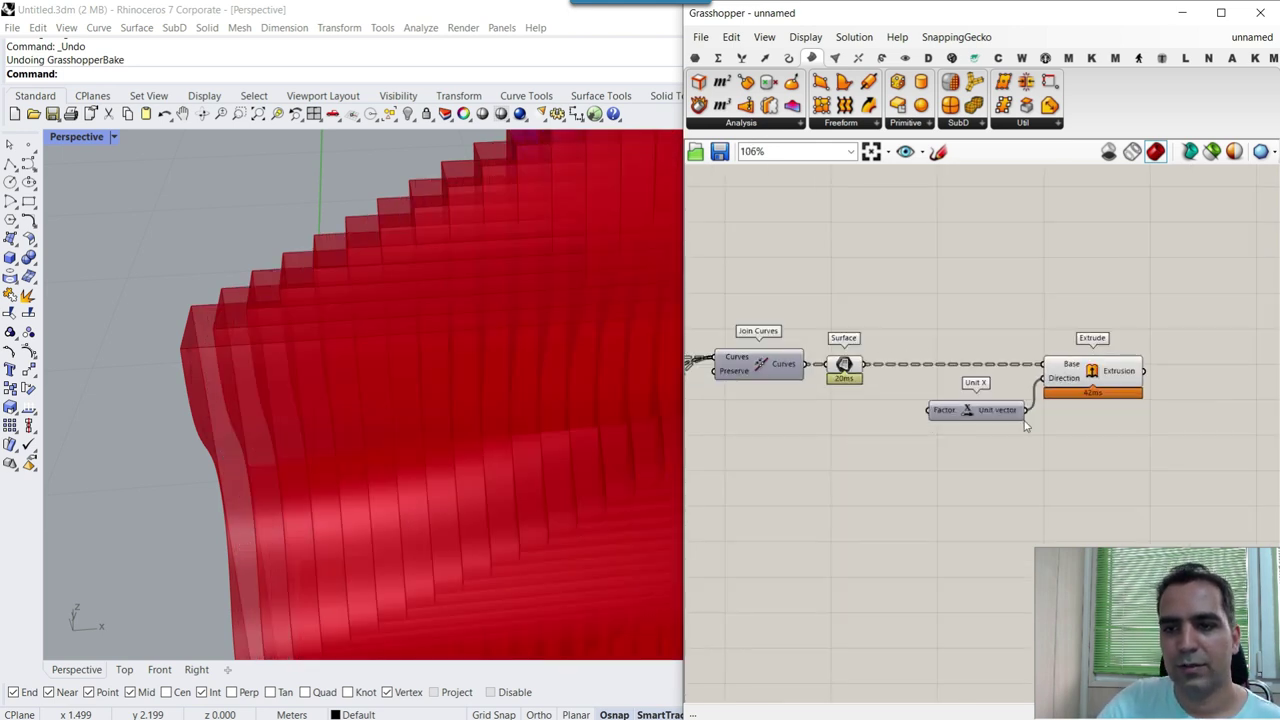
middle_click(1092, 375)
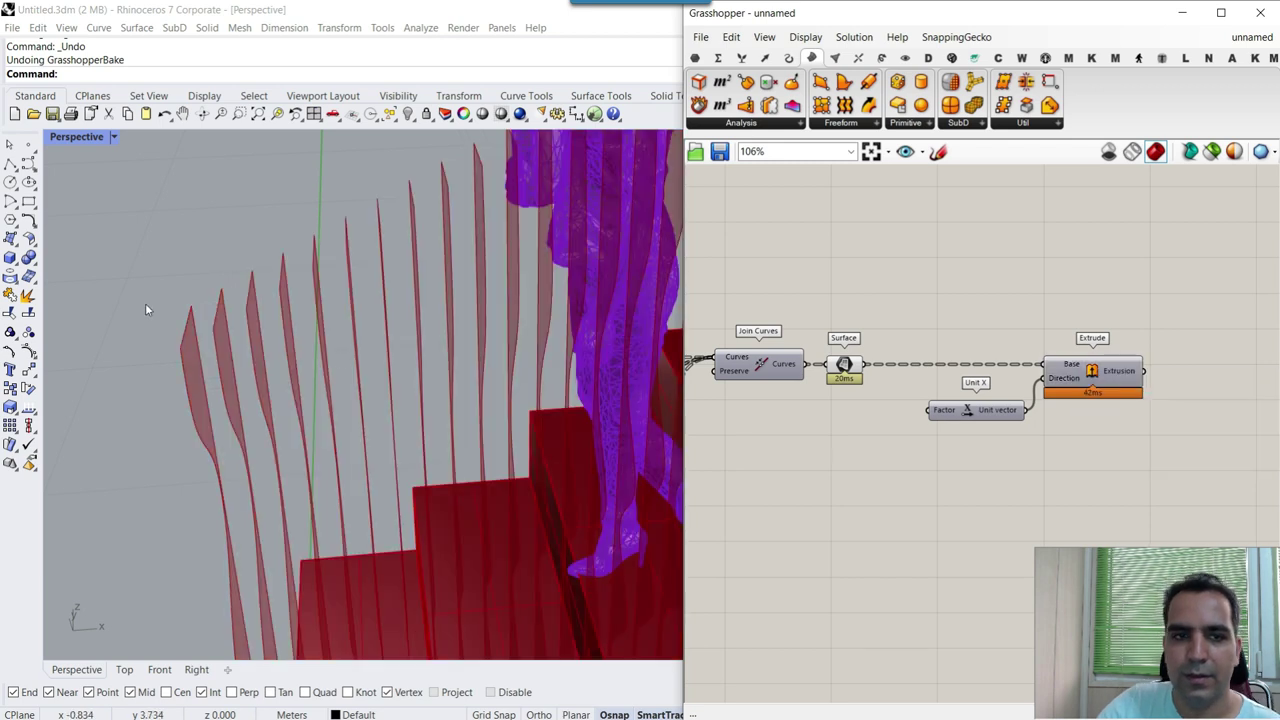
scroll(230, 297, "up", 3)
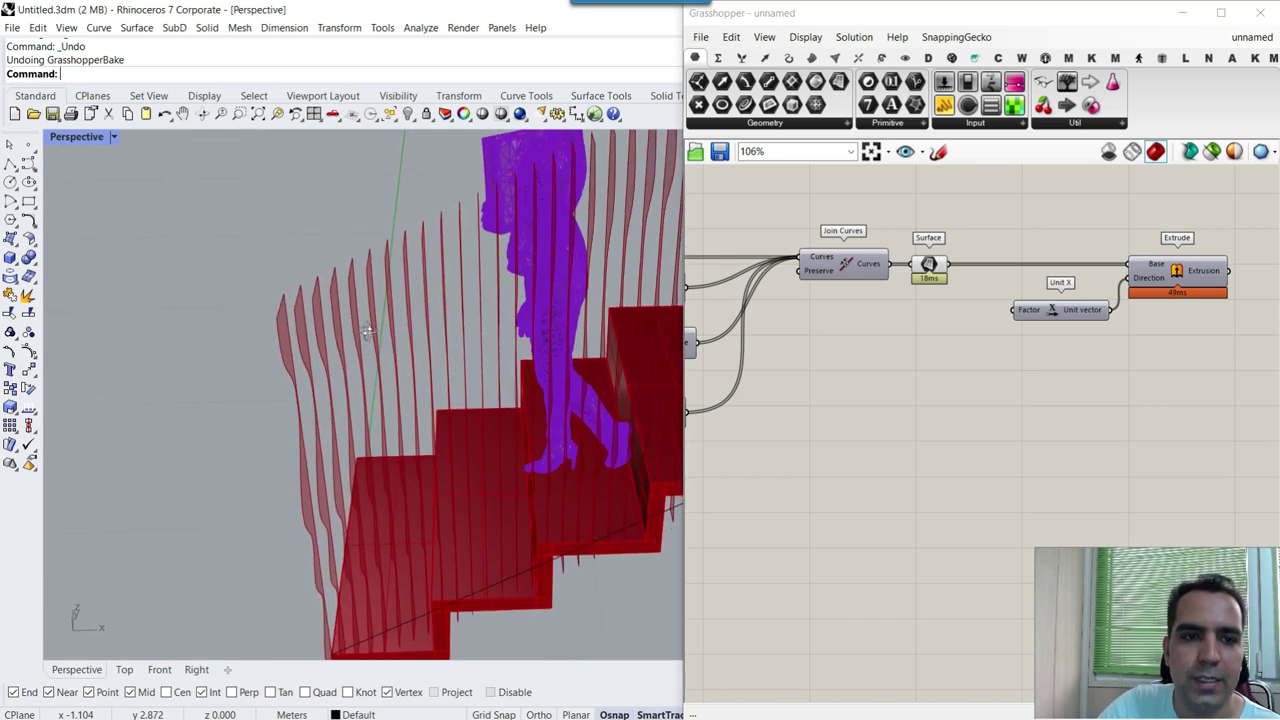
scroll(264, 286, "up", 4)
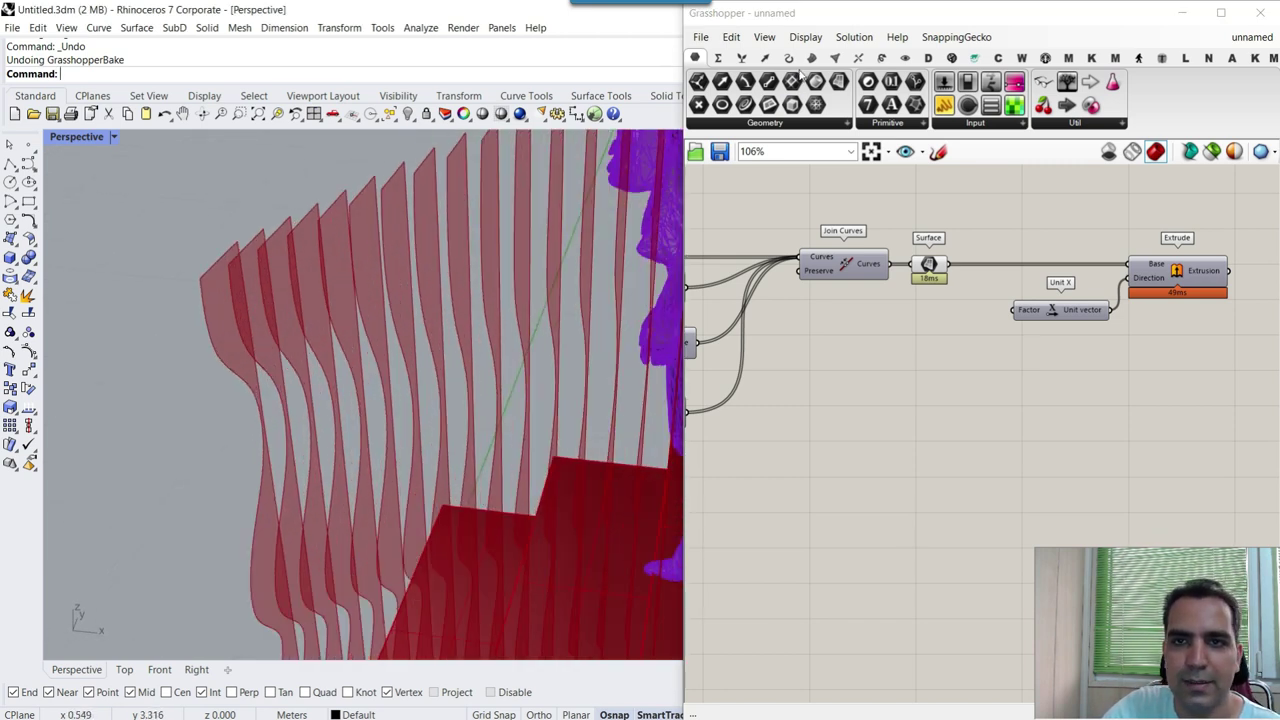
- Add a Curve parameter below Join Curves and feed it the output of the middle Line component
left_click_drag(745, 106, 989, 391)
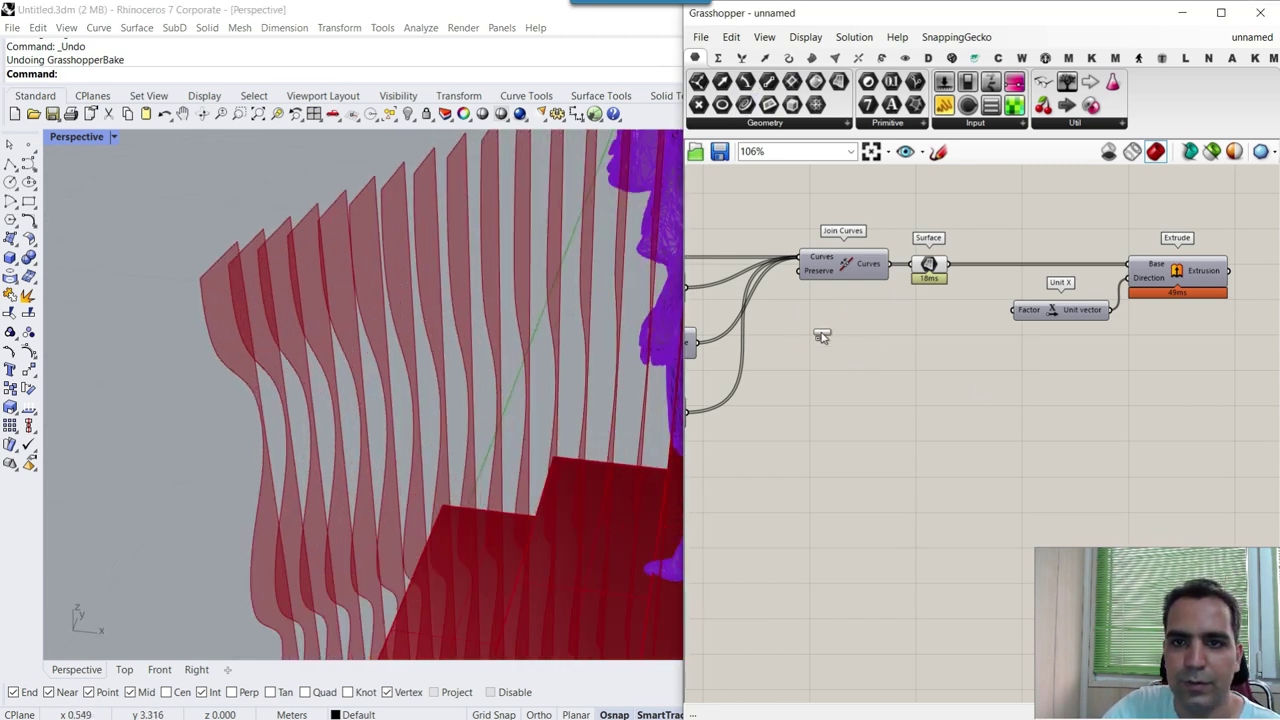
left_click_drag(822, 337, 820, 333)
right_click_drag(866, 326, 1090, 293)
scroll(913, 297, "up", 1)
left_click_drag(912, 249, 1048, 301)
left_click_drag(921, 313, 1050, 301)
left_click_drag(1073, 303, 1079, 354)
right_click_drag(440, 330, 523, 320)
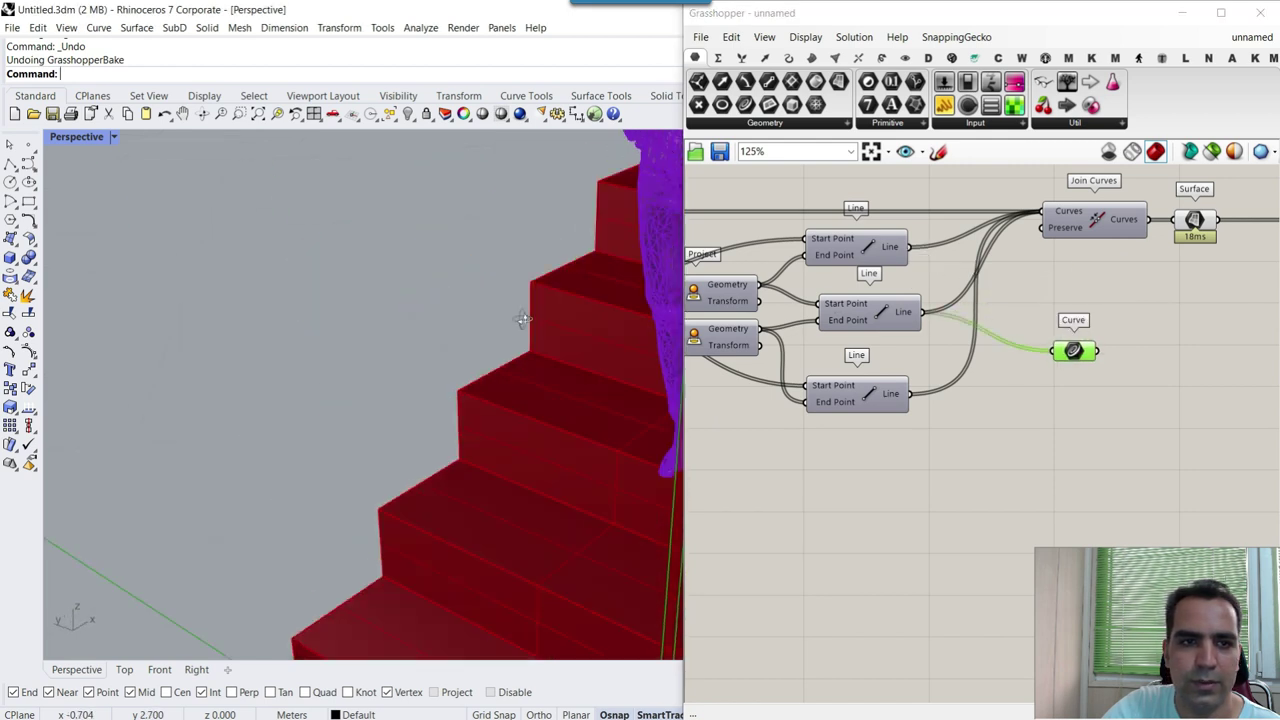
scroll(386, 362, "down", 4)
mouse_move(386, 362)
right_mouse_down()
mouse_move(569, 459)
mouse_move(528, 448)
mouse_move(378, 483)
mouse_move(394, 526)
mouse_move(449, 509)
right_mouse_up()
scroll(569, 459, "up", 4)
- Add a List Item component and connect the Curve parameter's output to its List input
right_click_drag(1069, 372, 846, 430)
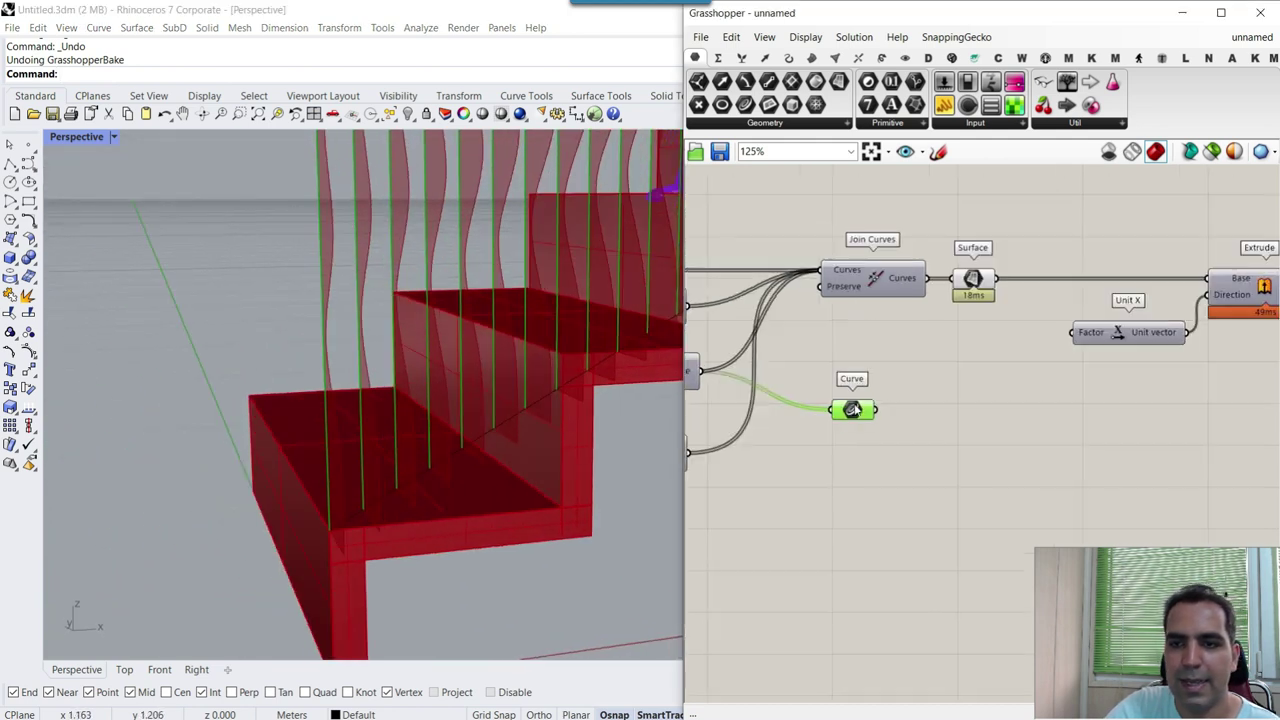
scroll(846, 430, "up", 5)
scroll(363, 508, "up", 4)
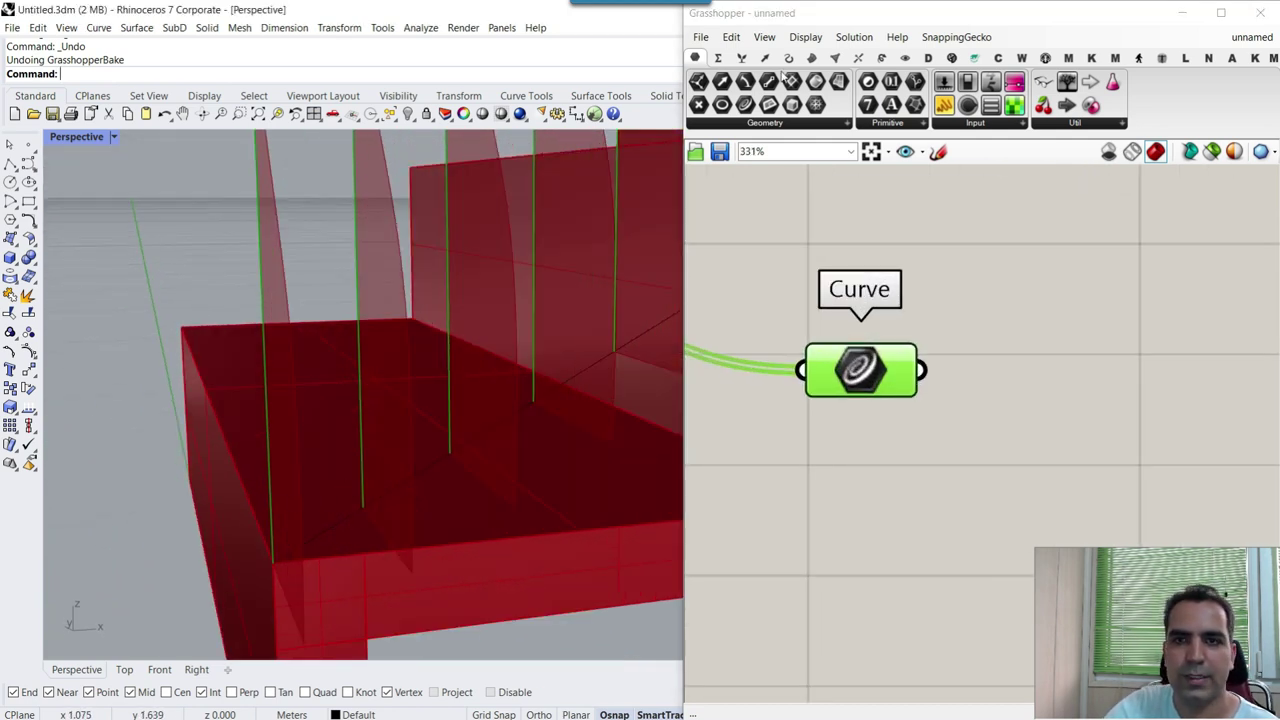
left_click(741, 57)
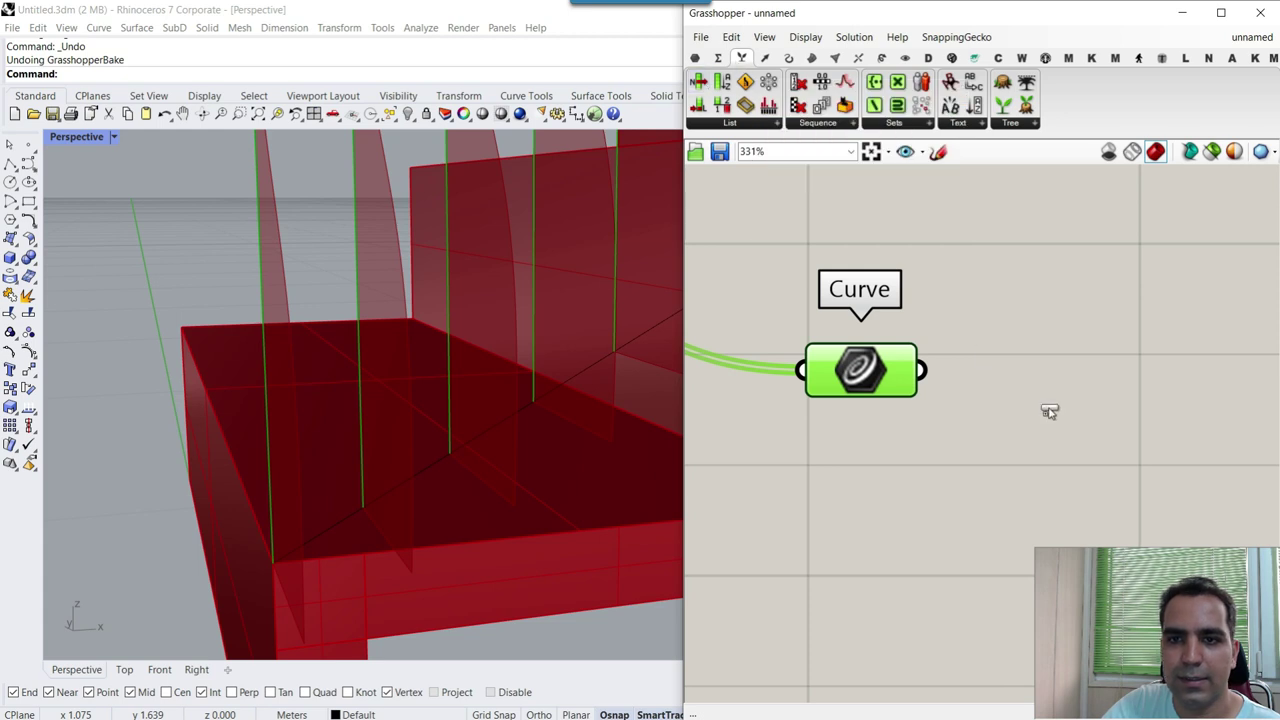
left_click(1049, 411)
right_click_drag(977, 407, 906, 366)
left_click_drag(906, 366, 947, 383)
left_click_drag(846, 329, 909, 334)
left_click_drag(984, 376, 997, 362)
scroll(1068, 439, "up", 1)
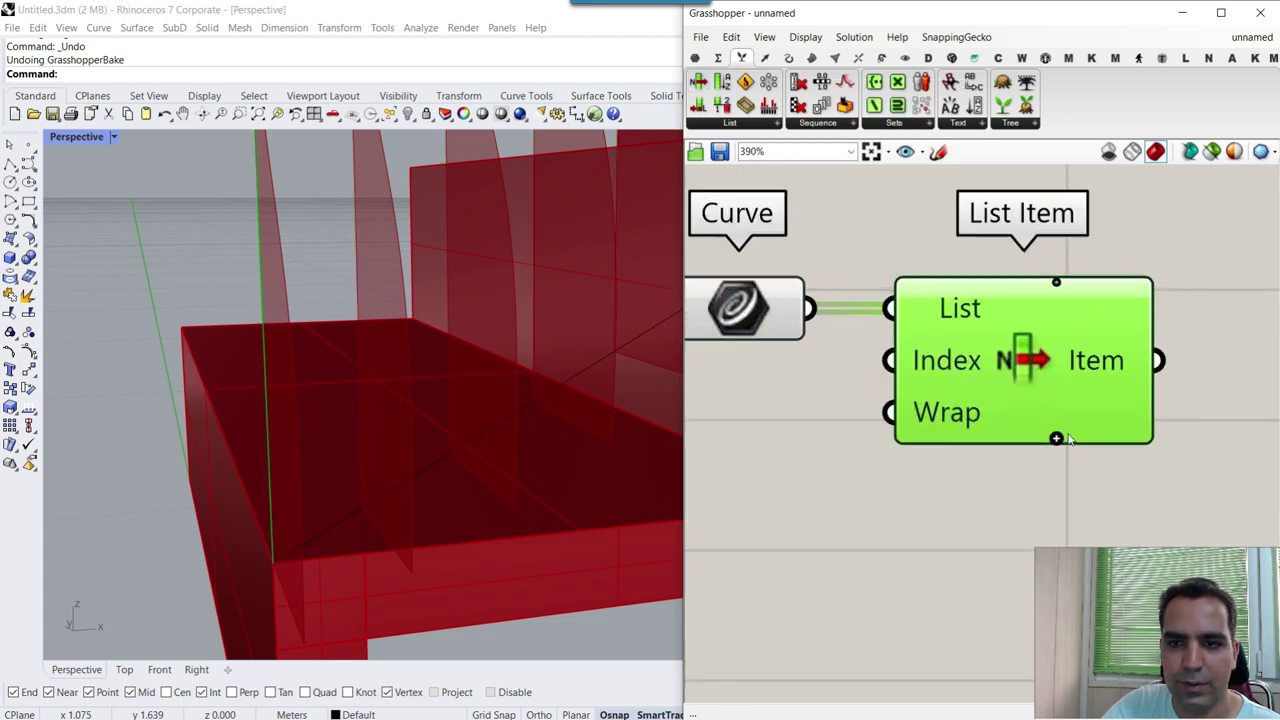
- Add a +1 output to List Item to retrieve the first two neighbouring vertical lines
scroll(1068, 439, "up", 4)
left_click(1046, 443)
scroll(478, 428, "down", 3)
right_click_drag(478, 428, 417, 431)
scroll(325, 481, "up", 3)
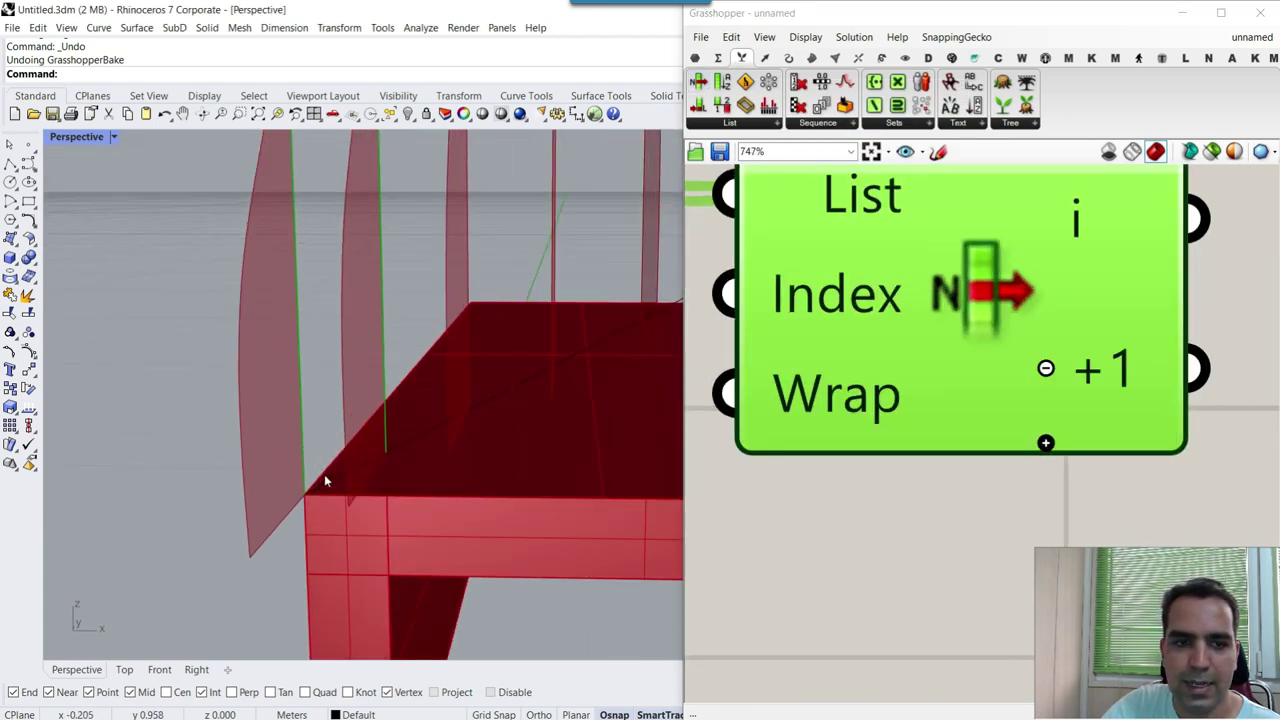
right_click_drag(325, 481, 360, 455)
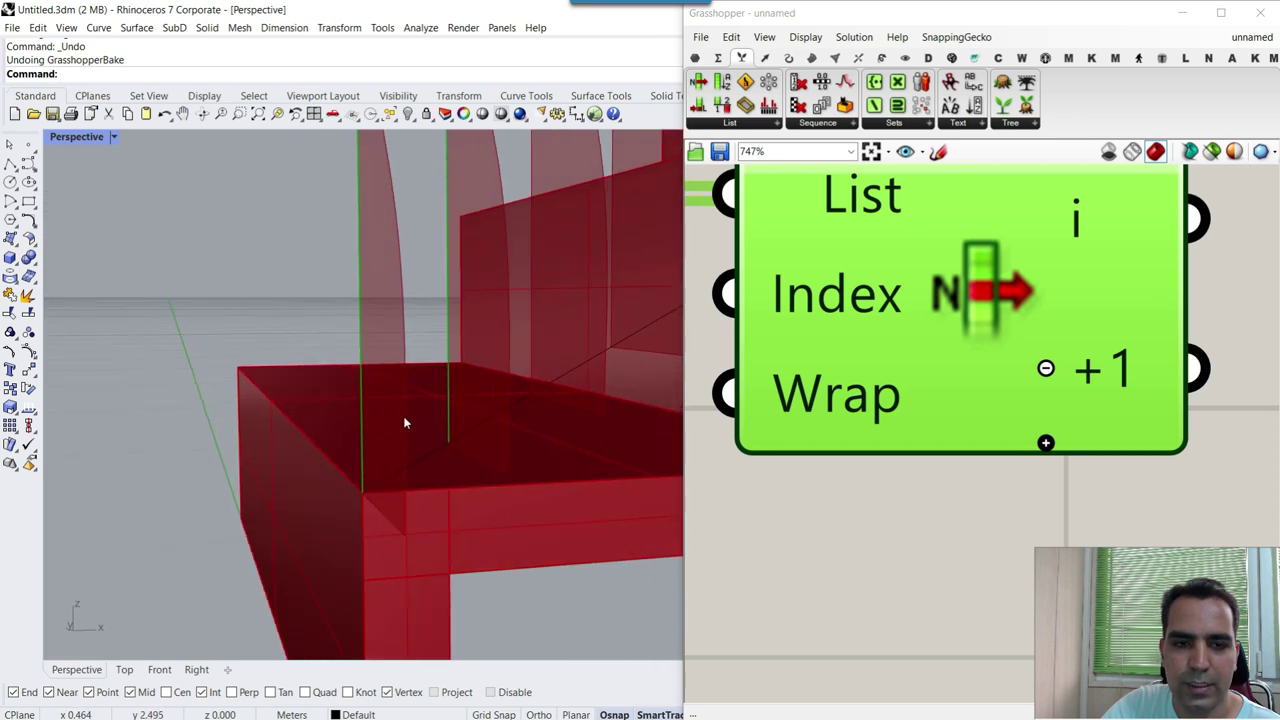
scroll(760, 400, "down", 4)
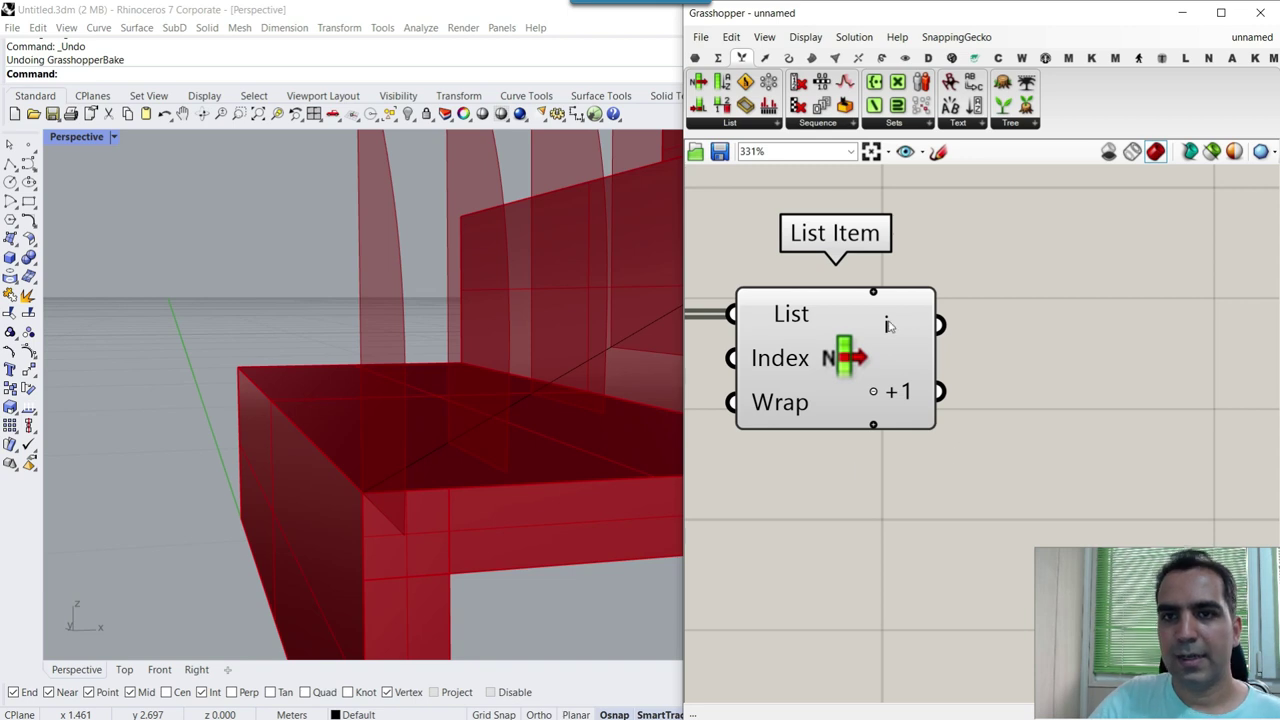
- Add an End Points component and connect List Item's i output to its Curve input
left_click(788, 57)
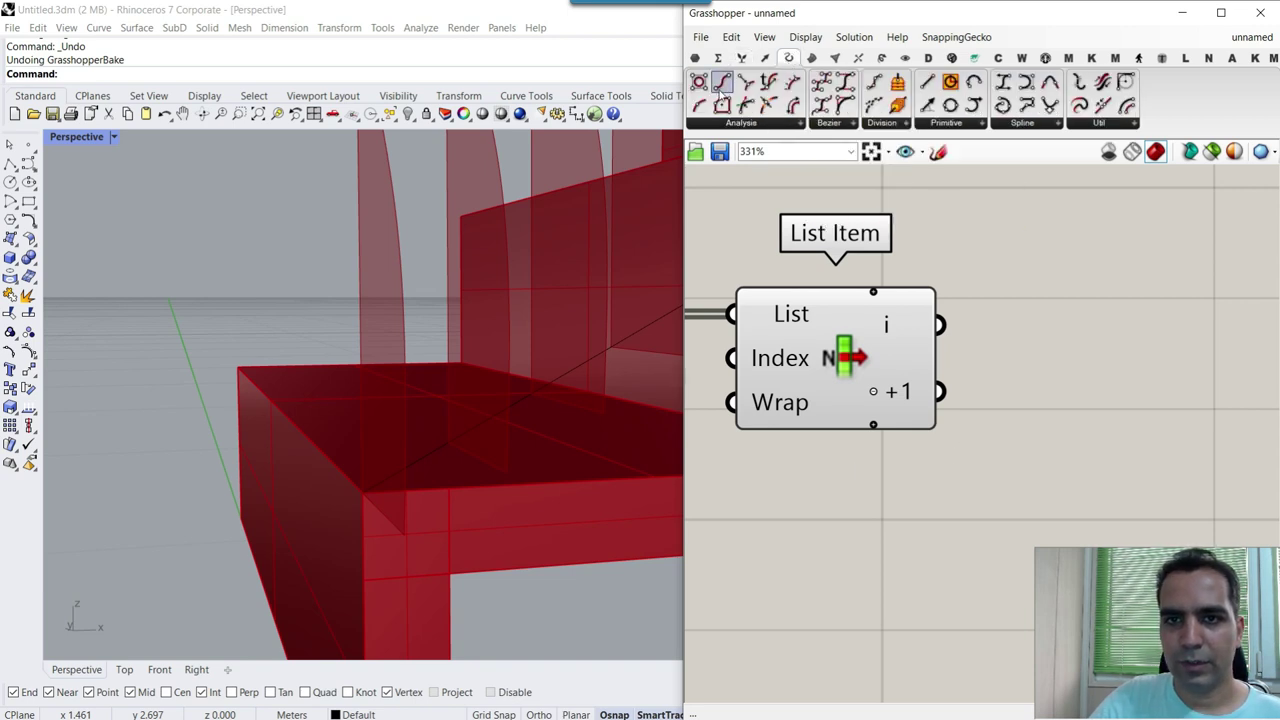
left_click(1117, 330)
left_click_drag(932, 325, 1004, 330)
right_click_drag(1041, 329, 877, 323)
left_click(948, 322)
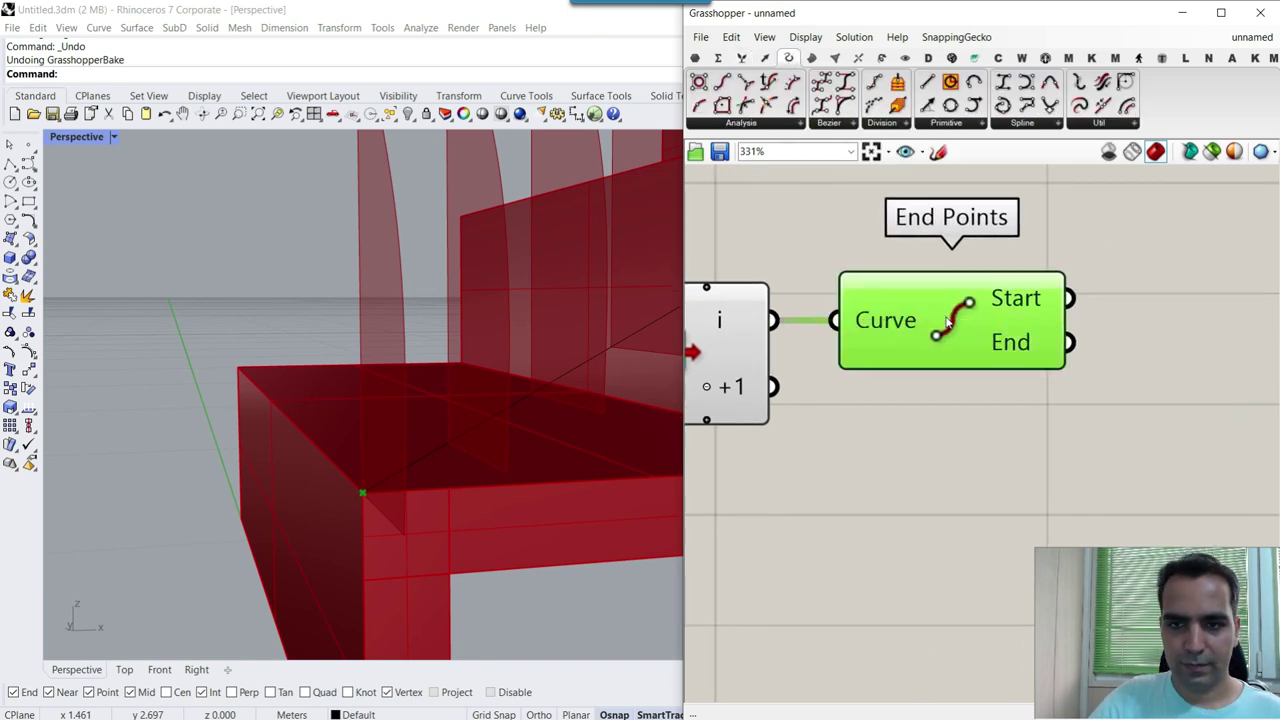
- Duplicate the End Points component below the original and feed its Curve input from List Item's +1 output
key("ctrl+c")
key("ctrl+v")
left_click_drag(931, 380, 880, 506)
left_click_drag(773, 387, 830, 450)
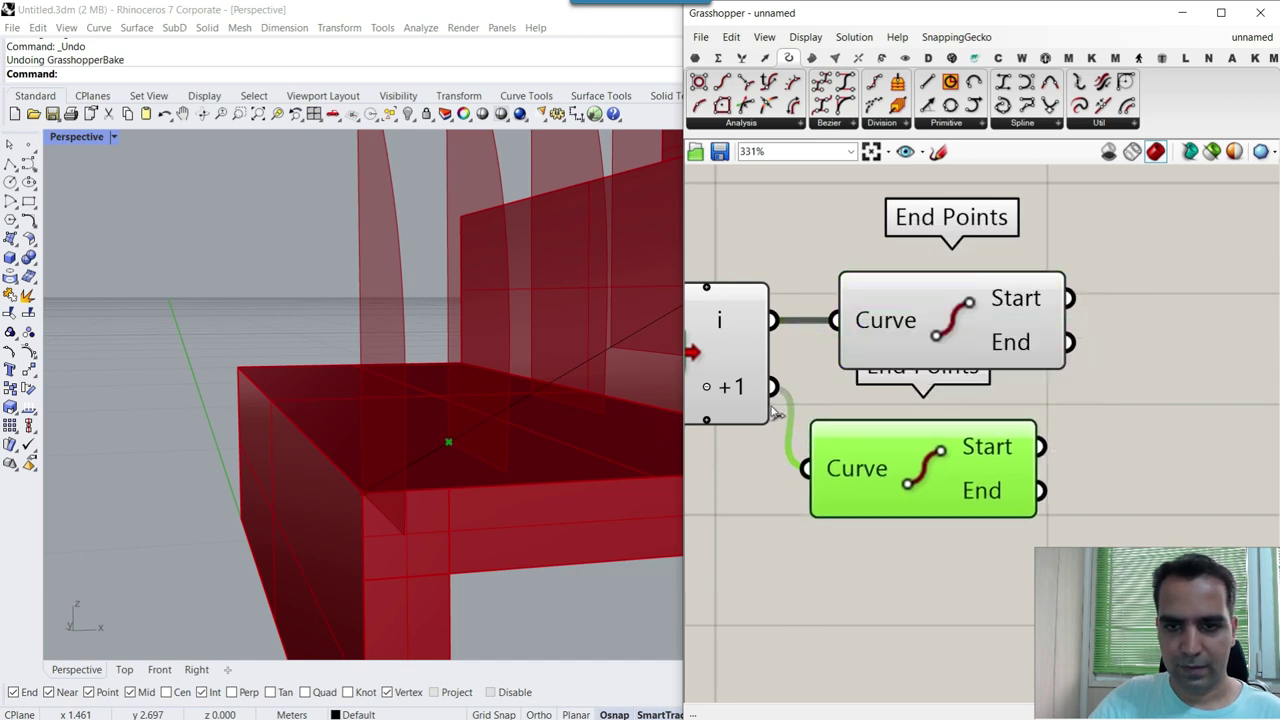
scroll(840, 420, "down", 1)
right_click_drag(840, 420, 739, 391)
scroll(739, 391, "down", 1)
left_click(794, 315)
left_click(822, 442)
left_click(978, 359)
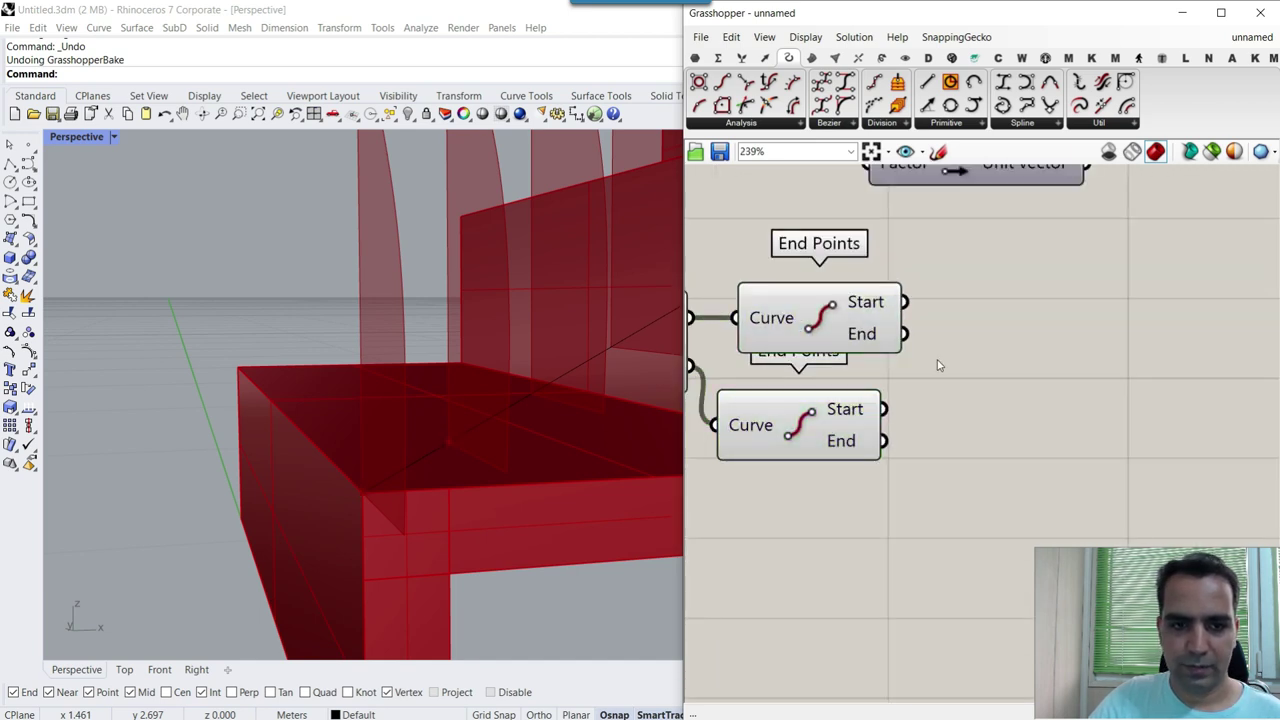
- Add two Point parameters and connect each to the Start output of one of the two End Points components
left_click(695, 57)
left_click_drag(698, 104, 932, 289)
left_click_drag(958, 290, 1013, 302)
key("ctrl+c")
key("ctrl+v")
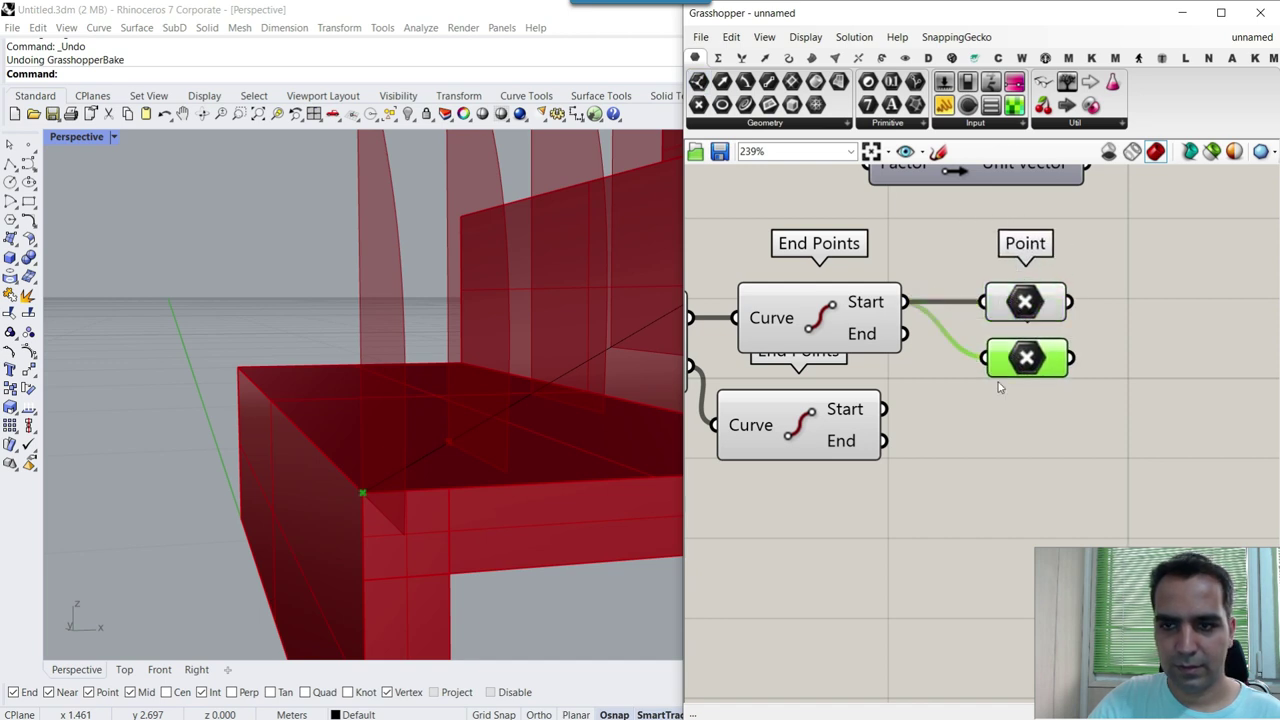
left_click_drag(1000, 369, 967, 418)
left_click_drag(884, 409, 1006, 406)
- Add two Deconstruct point components and connect one to each Point parameter
scroll(880, 368, "down", 5)
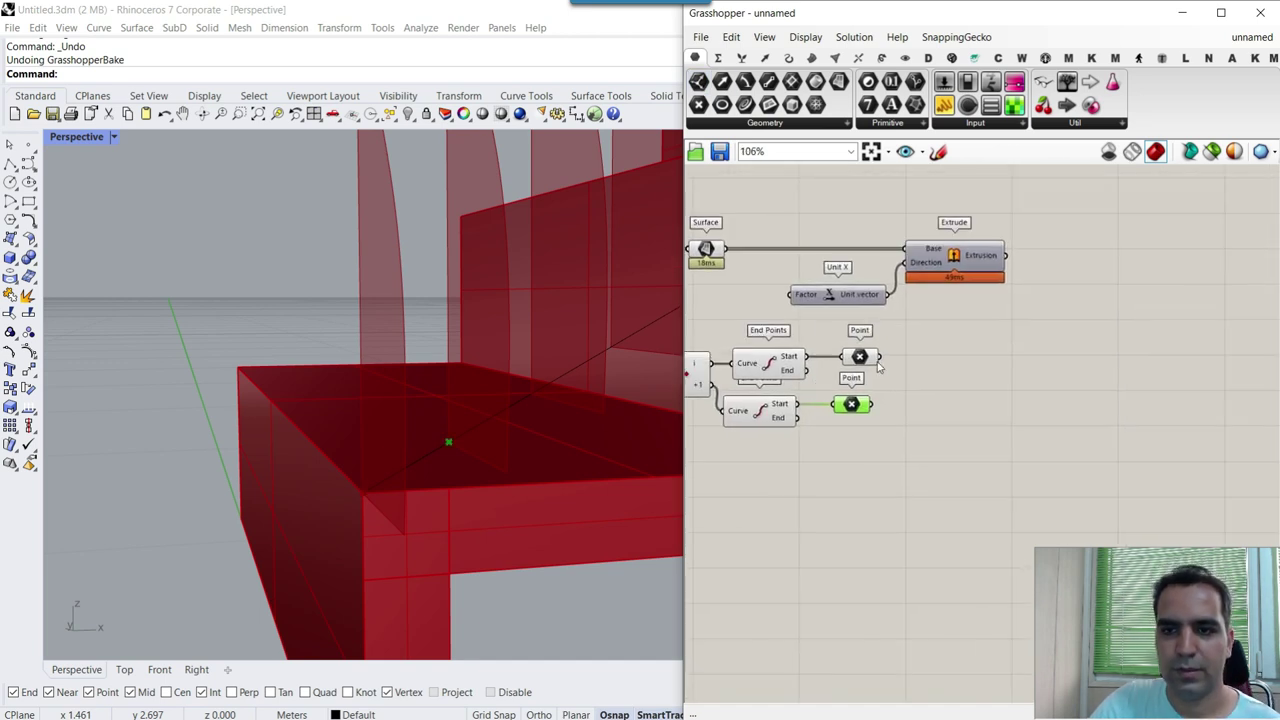
left_click(765, 58)
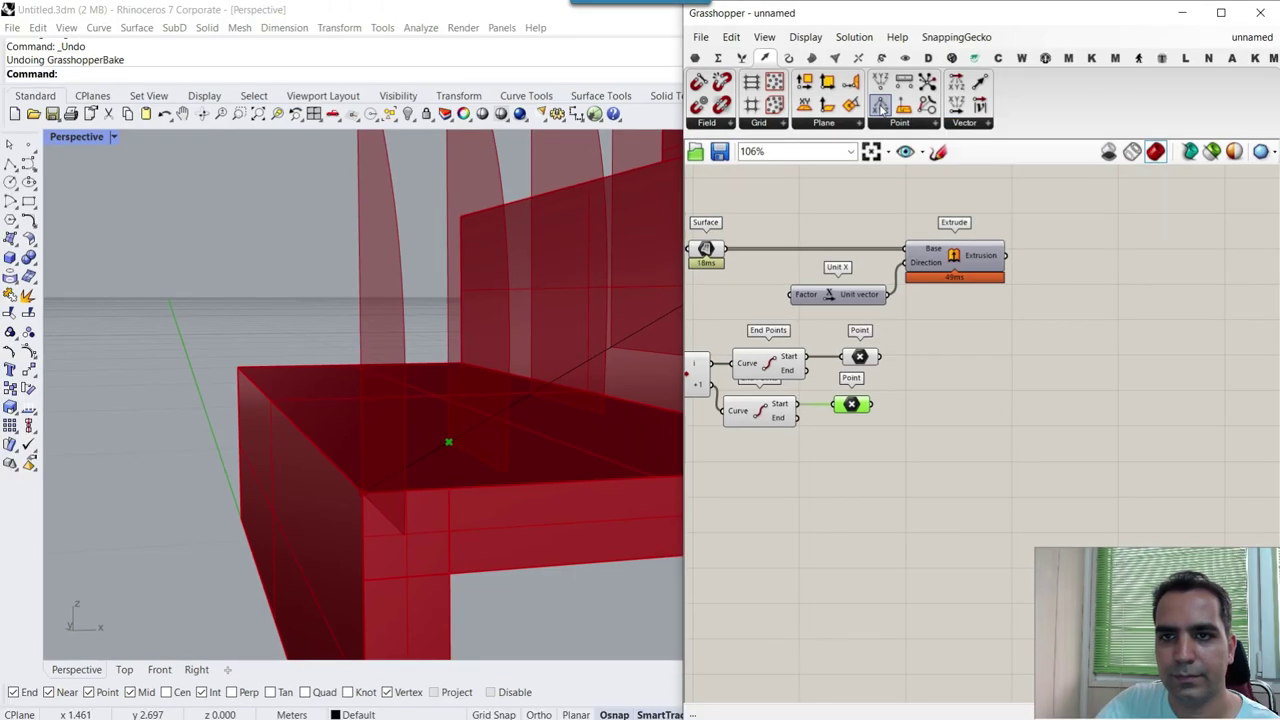
left_click(880, 107)
scroll(987, 400, "up", 4)
left_click(882, 320)
left_click_drag(779, 318, 872, 442)
left_click_drag(763, 408, 813, 432)
- Add a Subtraction component with the first point's X component in A and the second's in B, and check its result
right_click_drag(935, 406, 775, 411)
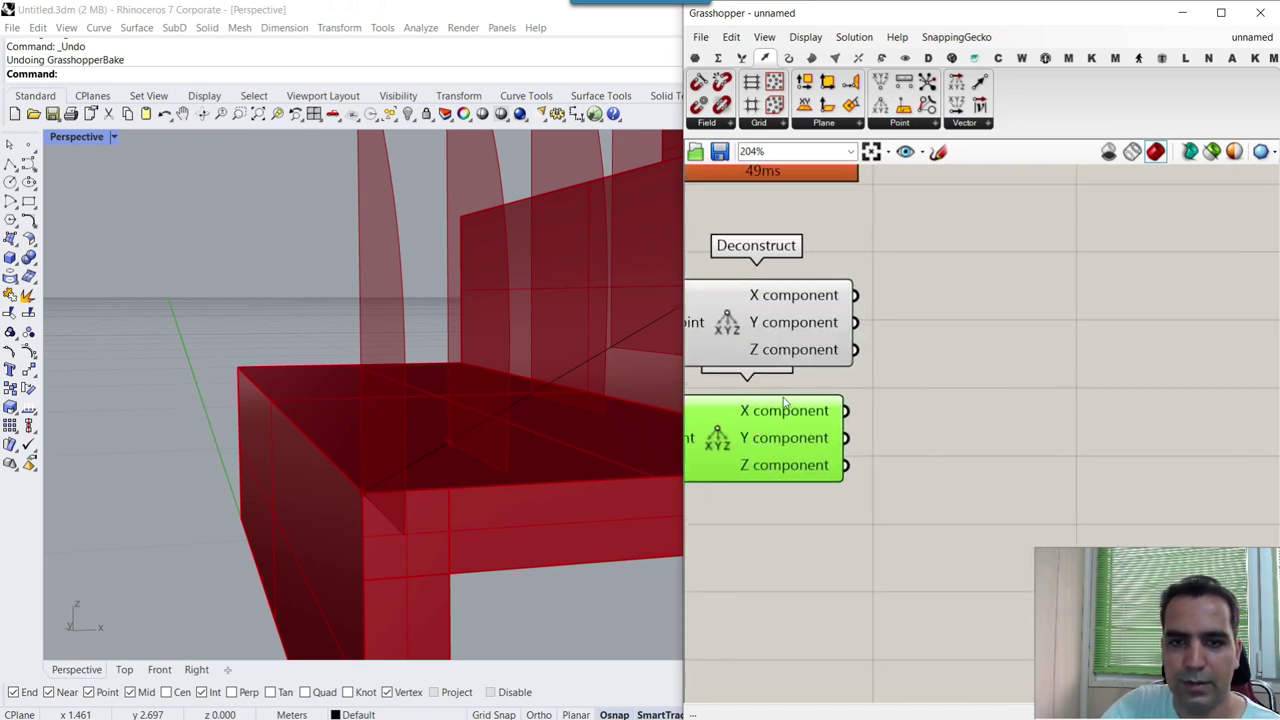
left_click(720, 60)
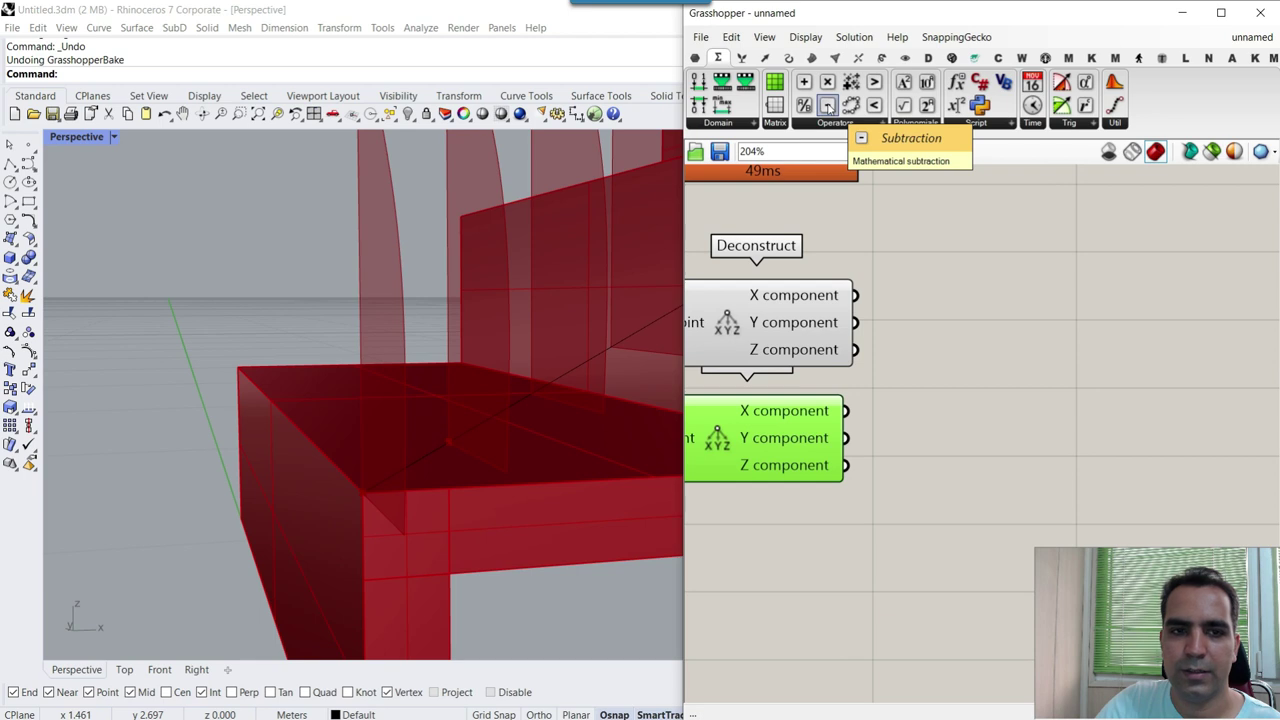
left_click_drag(827, 105, 995, 397)
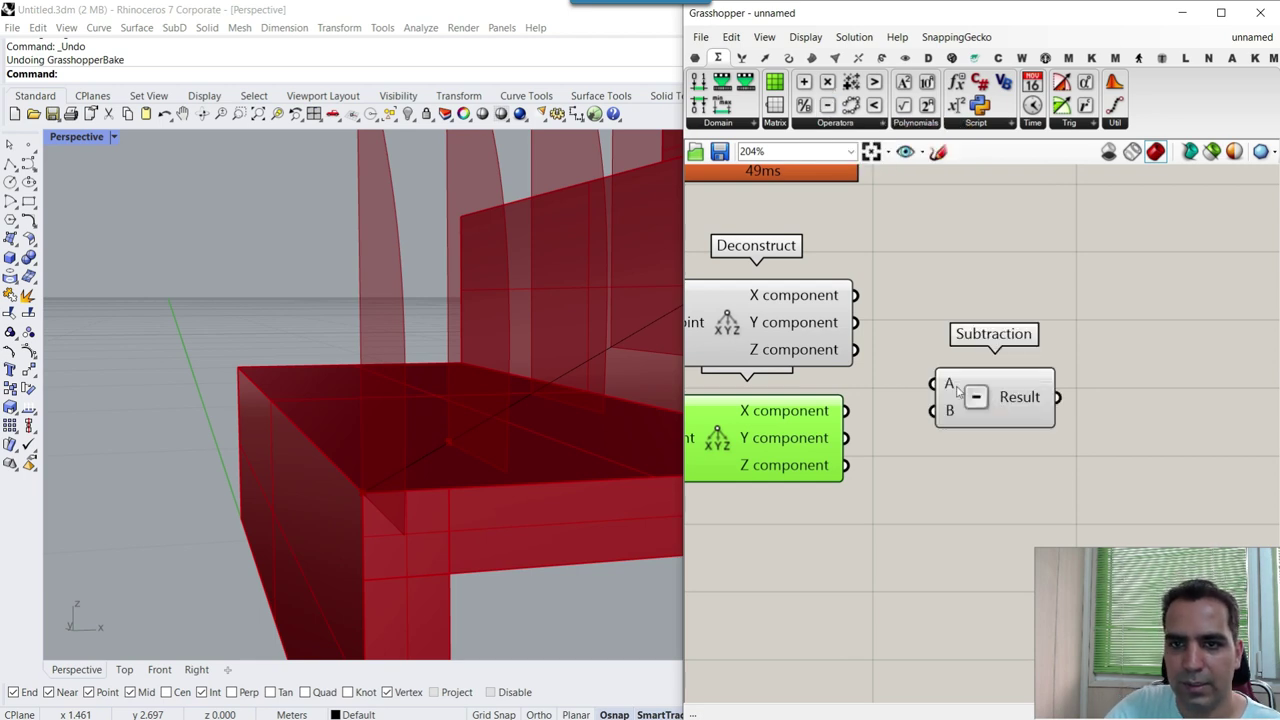
left_click_drag(856, 296, 933, 384)
left_click_drag(845, 411, 933, 410)
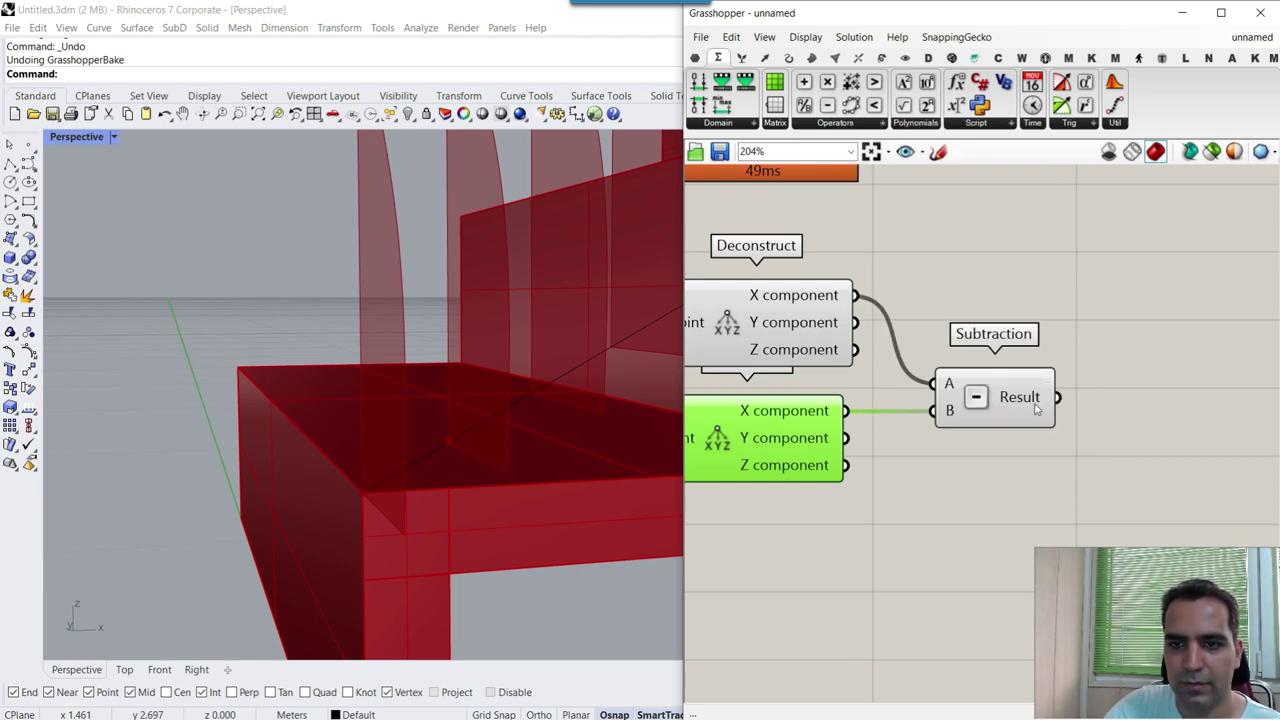
right_click_drag(1036, 405, 828, 376)
mouse_move(829, 375)
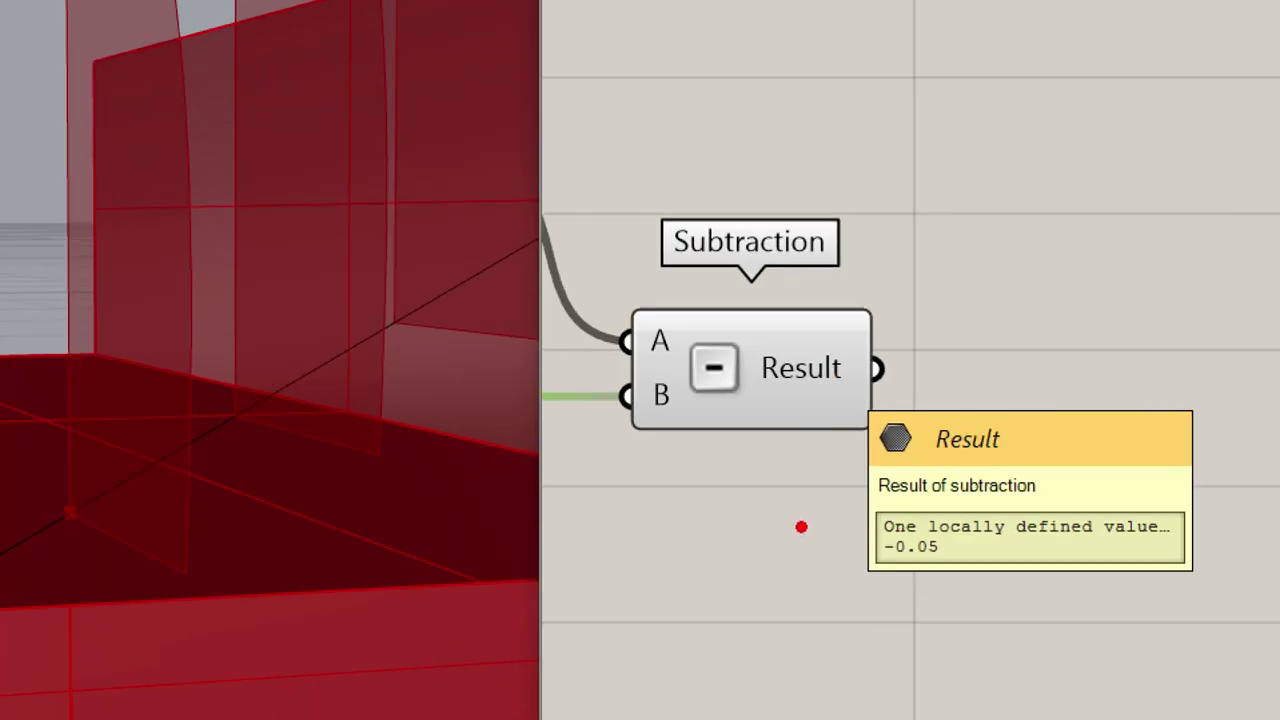
left_click_drag(814, 449, 858, 480)
left_click_drag(885, 589, 893, 513)
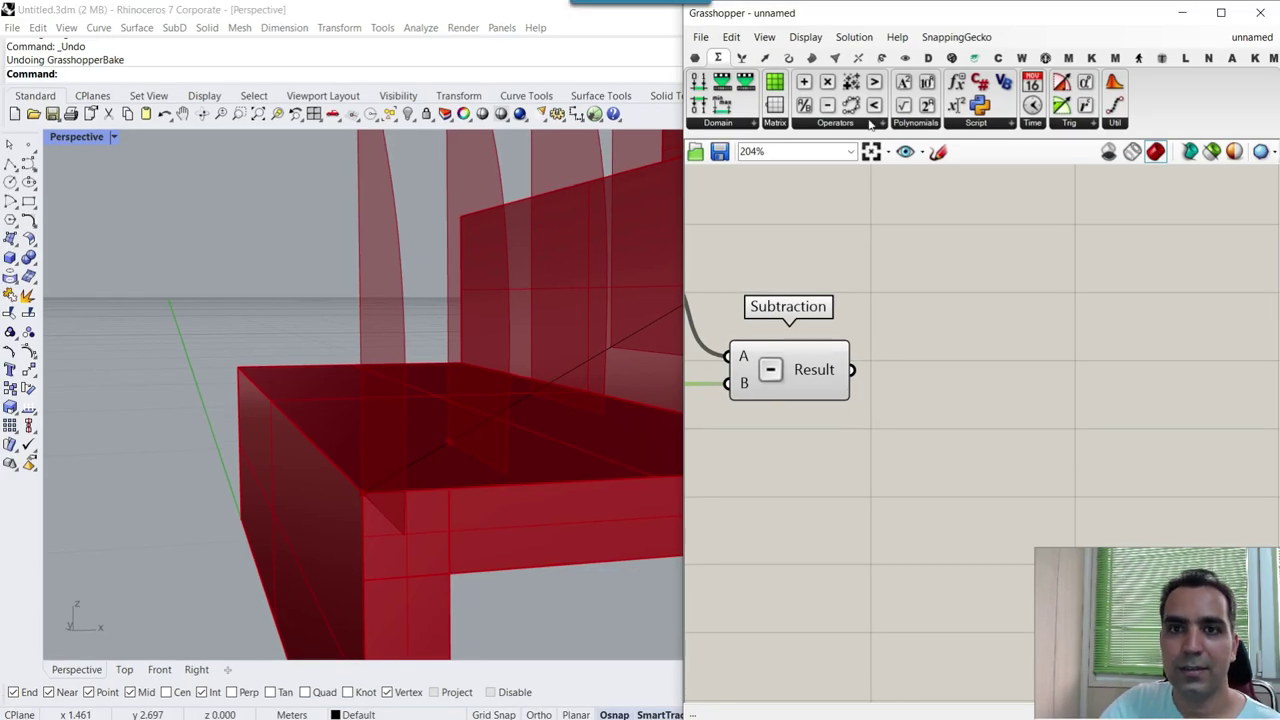
- Add an Absolute component after Subtraction and connect the subtraction Result to its Value input
left_click(870, 122)
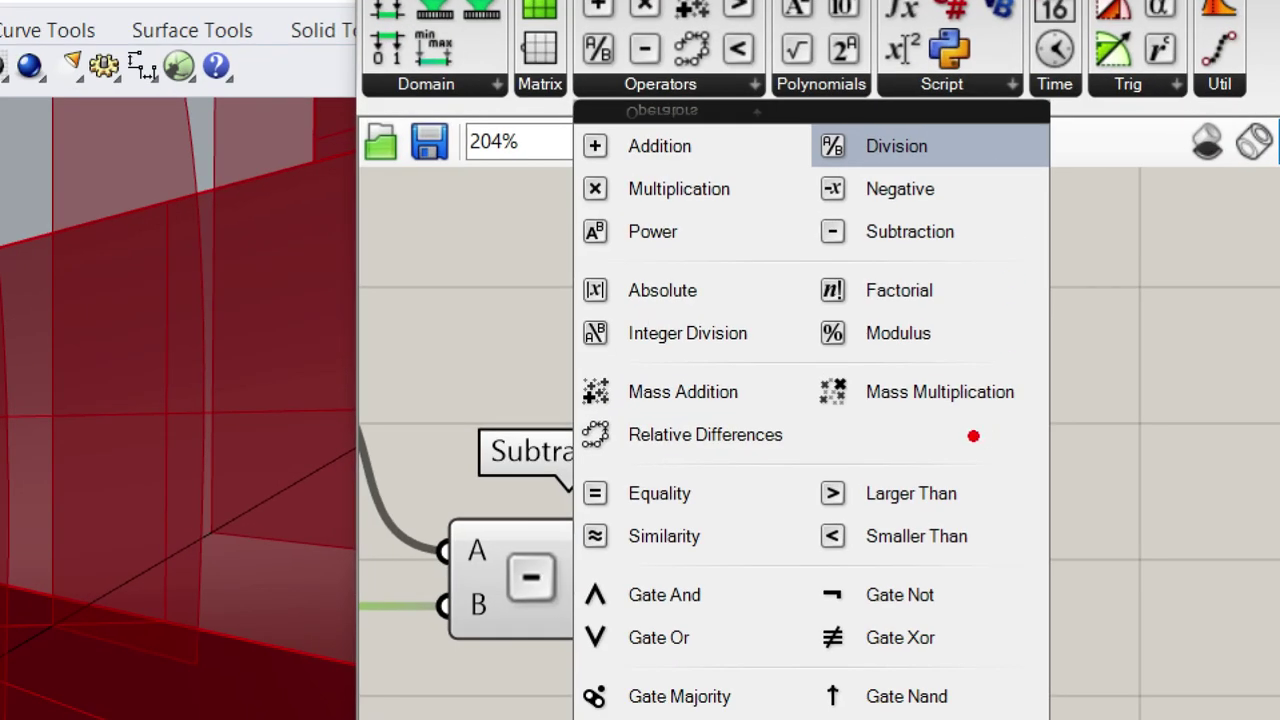
left_click_drag(546, 252, 758, 327)
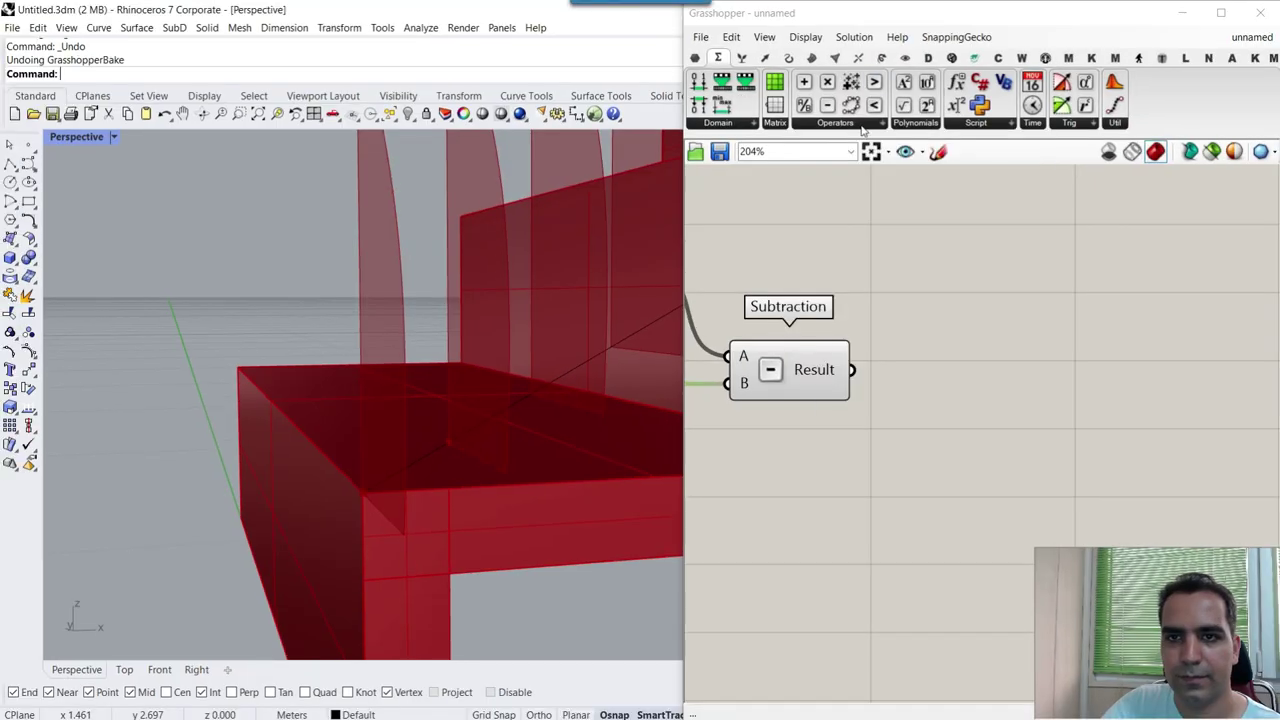
left_click(832, 121)
left_click(831, 227)
left_click(937, 356)
left_click_drag(849, 370, 870, 358)
right_click_drag(962, 379, 867, 386)
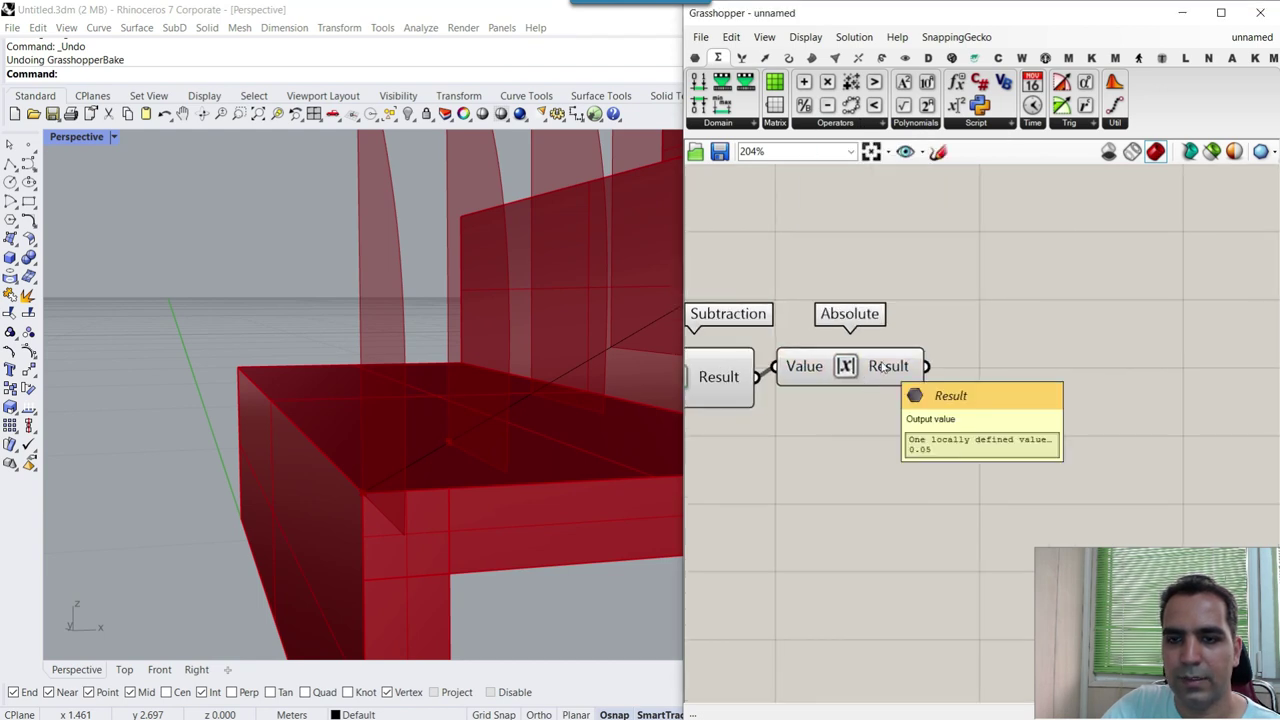
left_click_drag(883, 367, 910, 390)
- Move the Unit X and Extrude components together to a clear area of the canvas beyond the Absolute component
scroll(905, 390, "down", 6)
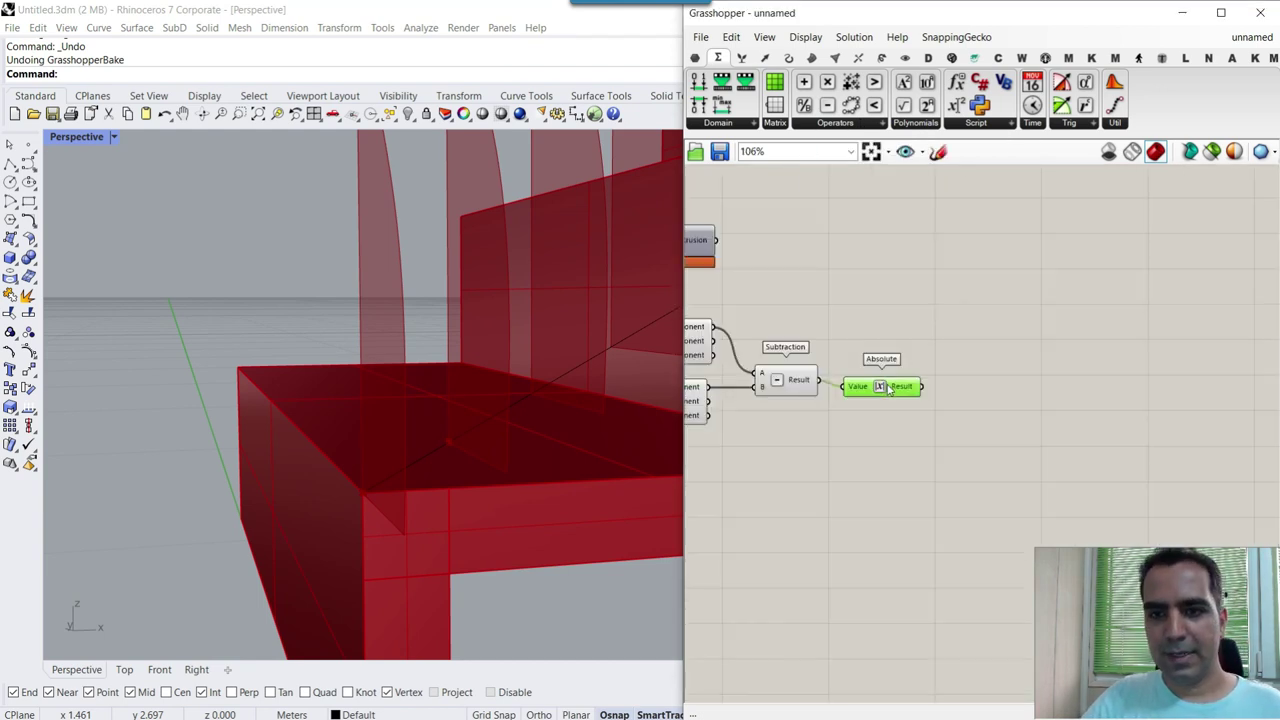
scroll(835, 350, "up", 3)
left_click_drag(848, 300, 697, 404)
left_click_drag(808, 362, 1234, 339)
left_click(1091, 423)
scroll(1070, 376, "up", 2)
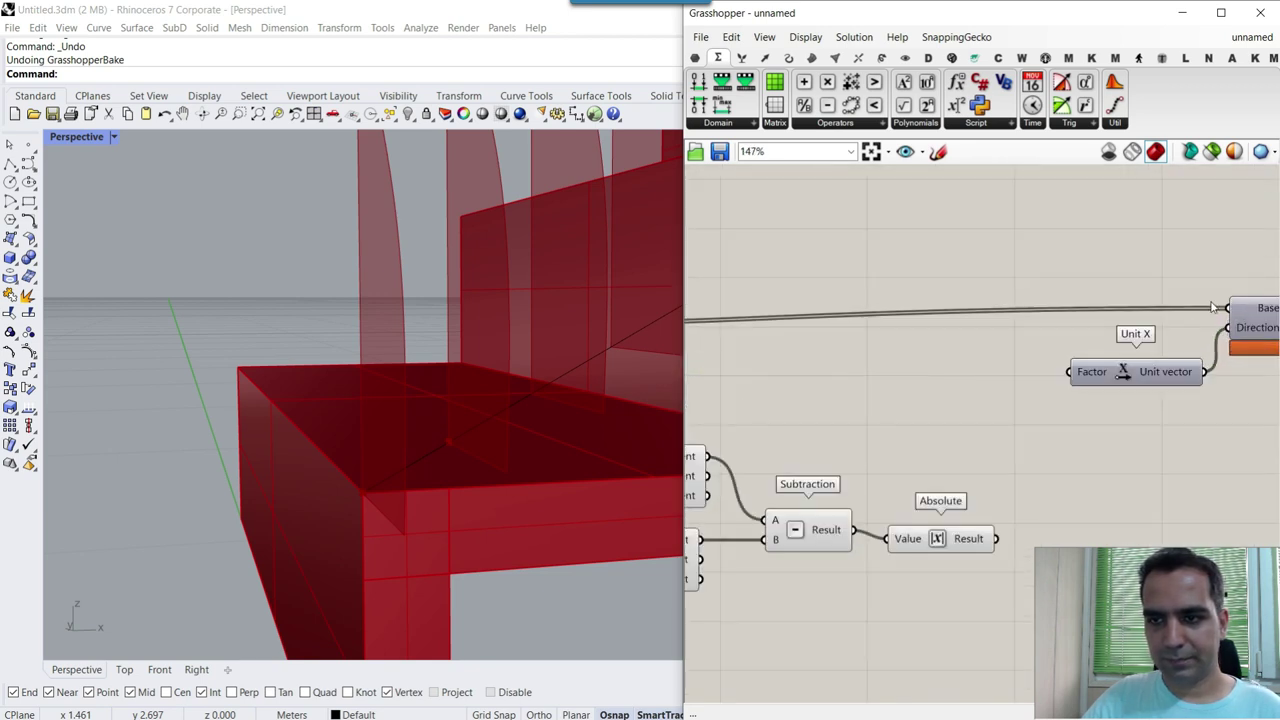
left_click_drag(1252, 283, 1178, 376)
- Connect Absolute's Result directly to the Factor input of Unit X and inspect the extrusion thickness in the Rhino viewport
right_click_drag(1030, 489, 926, 457)
left_click(924, 458)
left_click_drag(898, 508, 976, 352)
right_click(1183, 288)
right_click_drag(630, 340, 450, 425)
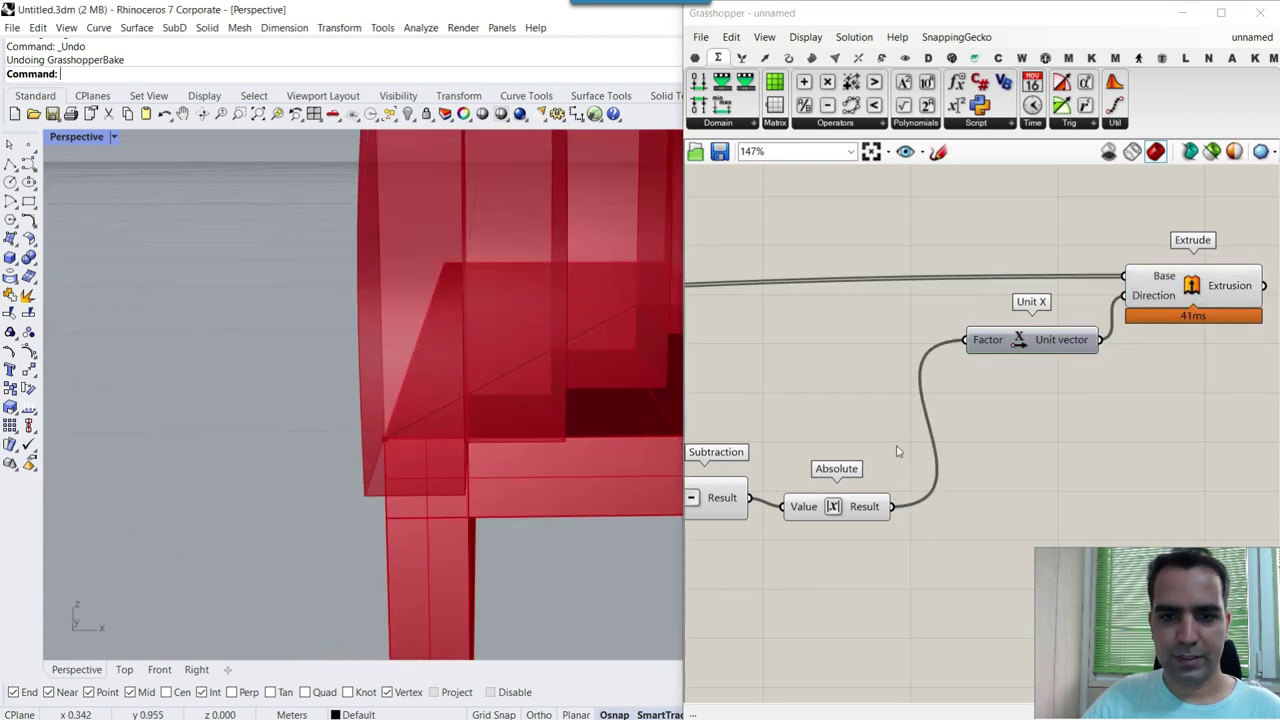
- Add a Multiplication component and connect Absolute's Result to its A input
scroll(937, 458, "up", 3)
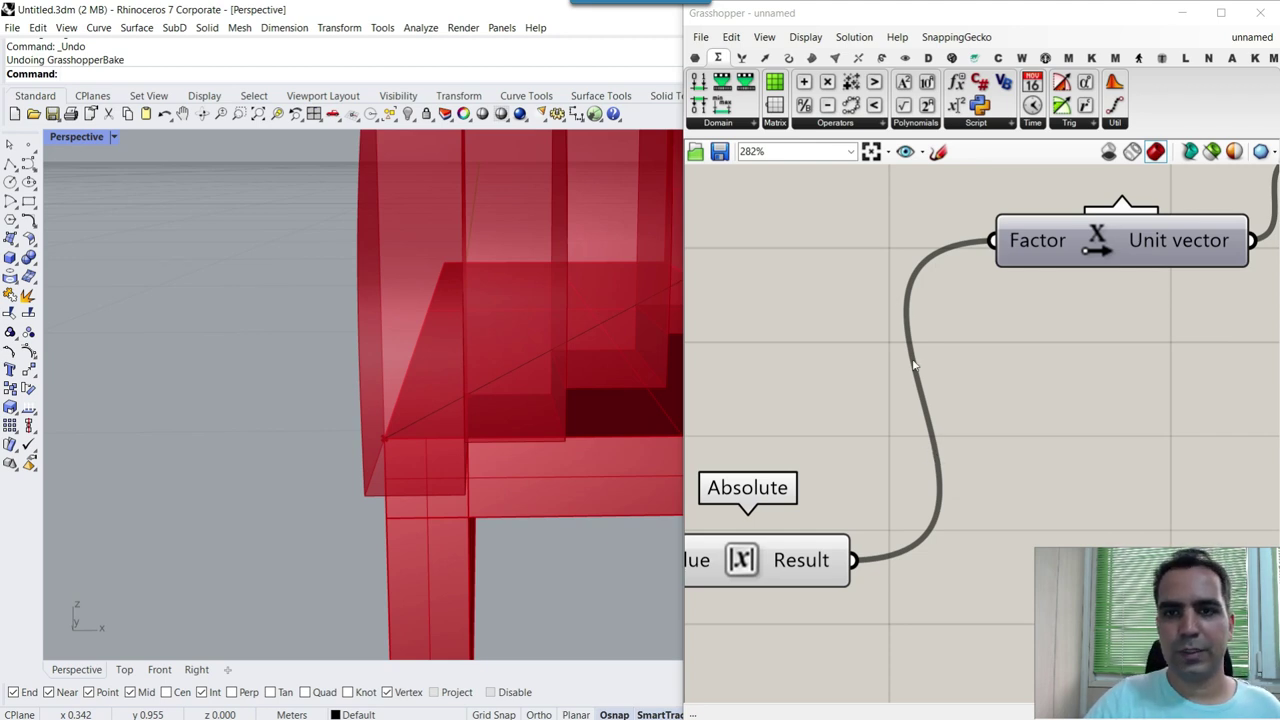
left_click(827, 82)
left_click(990, 508)
right_click_drag(990, 508, 952, 310)
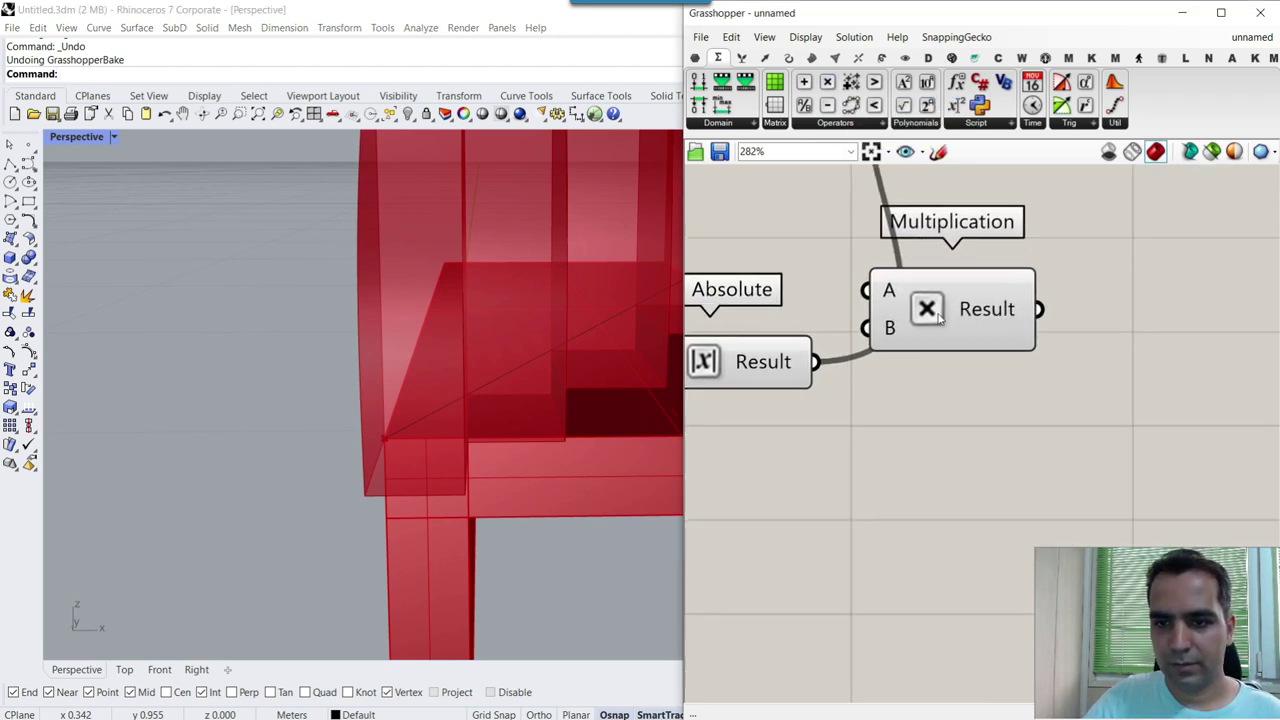
left_click_drag(952, 310, 1052, 418)
left_click_drag(815, 362, 968, 401)
- Add a 0.1 to 1.0 number slider to Multiplication's B input and connect the multiplied Result to Unit X's Factor
right_click_drag(878, 478, 932, 449)
double_click(853, 487)
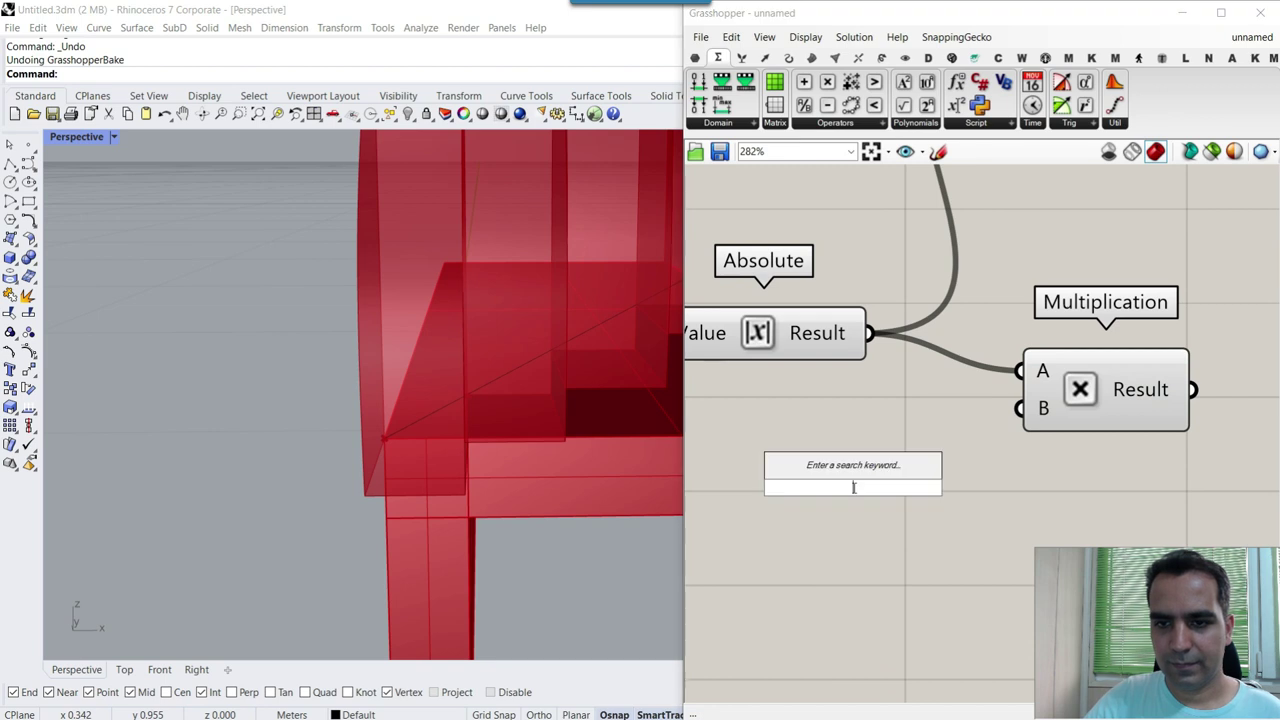
type("0.1..1.0")
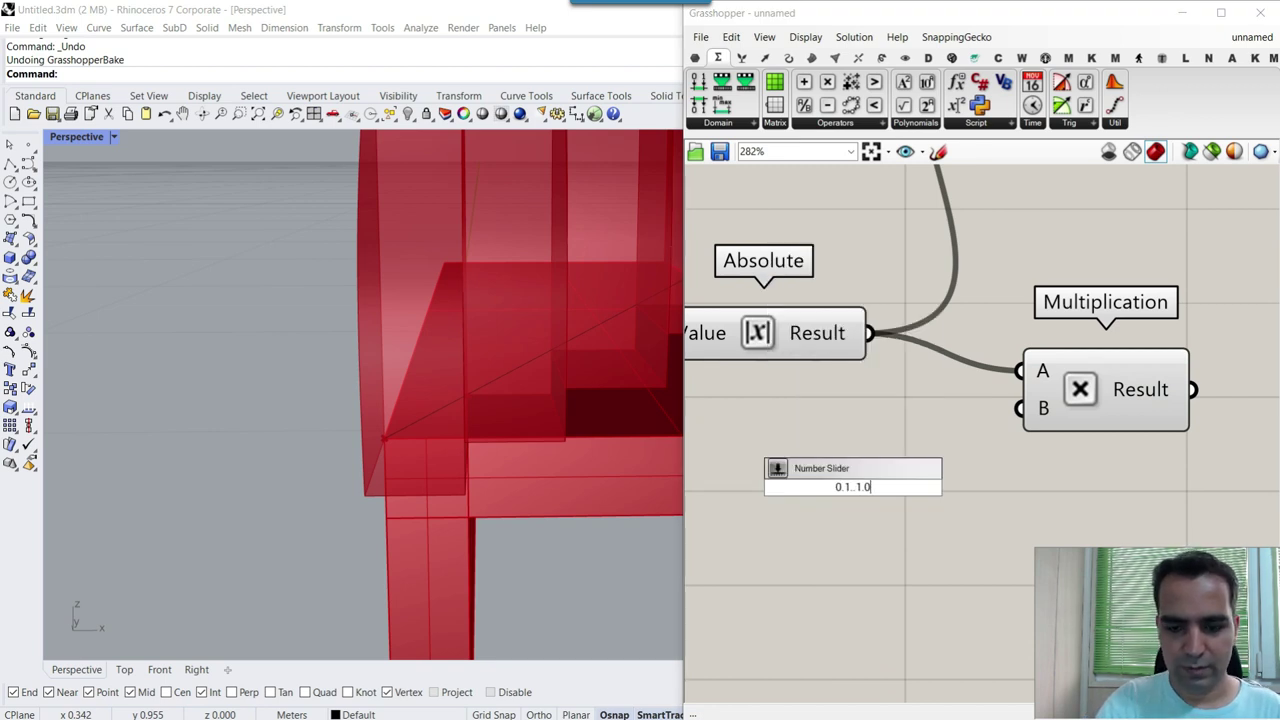
key("Return")
left_click_drag(1046, 488, 960, 212)
scroll(991, 437, "down", 3)
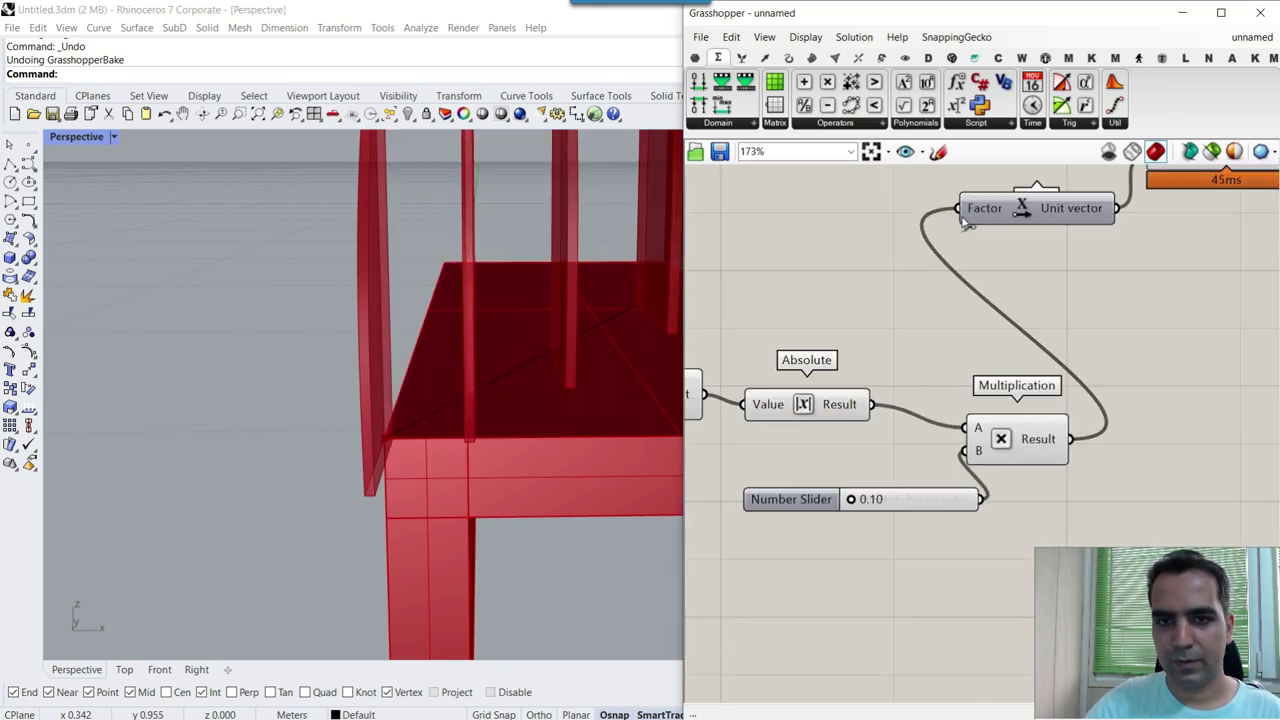
- Set the thickness multiplier slider to 0.38 and view the whole railing on the stairs
mouse_move(870, 503)
left_mouse_down()
mouse_move(995, 500)
mouse_move(886, 500)
left_mouse_up()
scroll(371, 409, "down", 6)
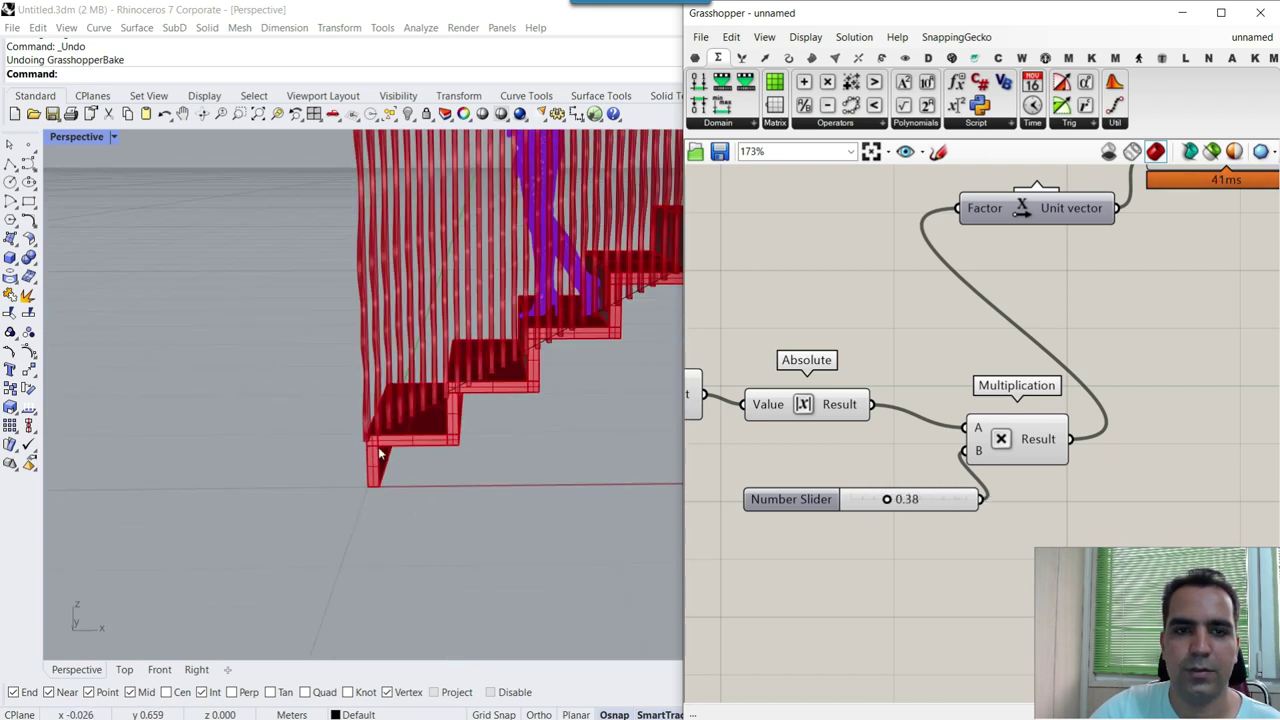
right_click_drag(420, 496, 530, 420)
- Bake the Extrude component's Extrusion output into Rhino and inspect the railing from close up
right_click_drag(1120, 305, 857, 349)
scroll(857, 349, "down", 2)
scroll(946, 254, "up", 2)
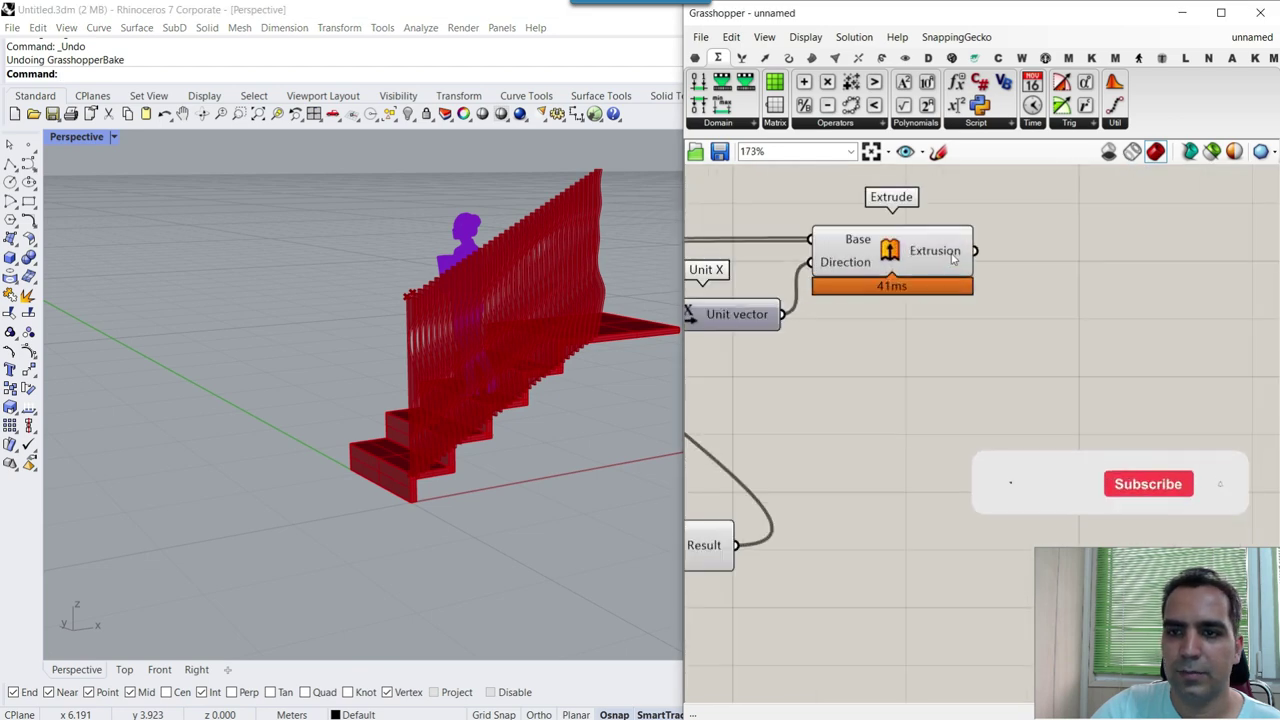
right_click(951, 253)
left_click(991, 281)
left_click(1006, 434)
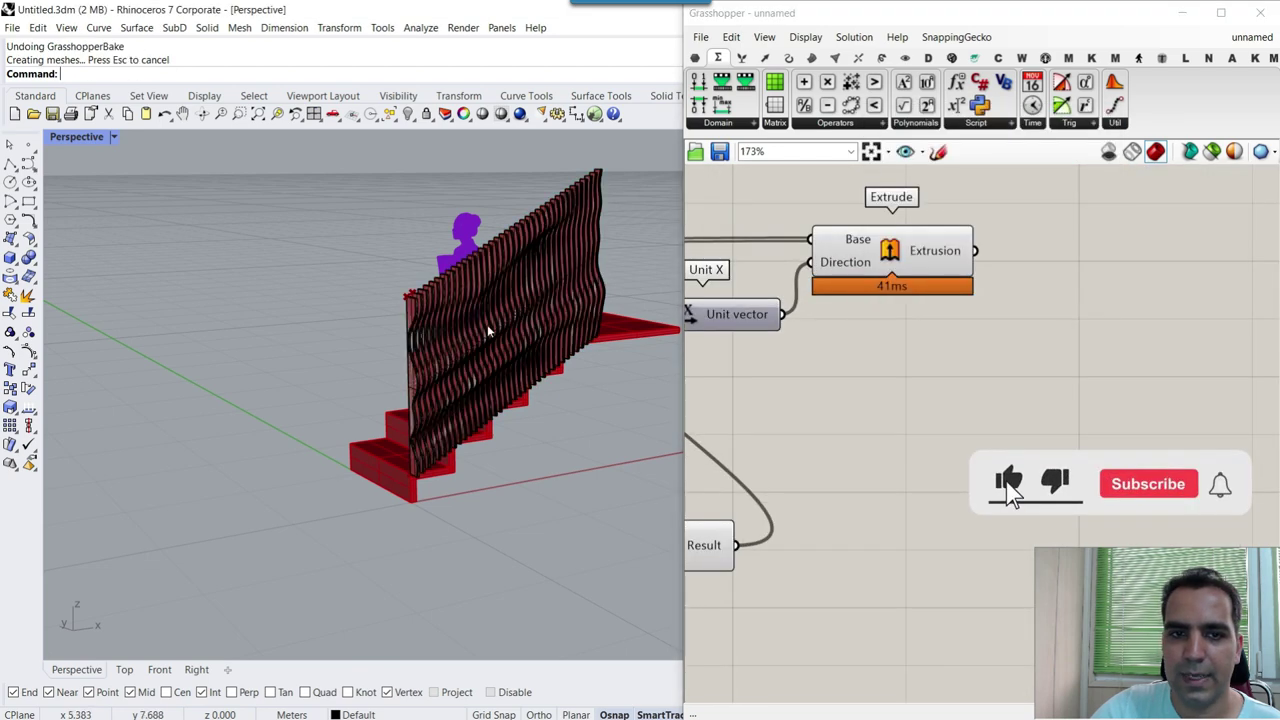
scroll(487, 324, "up", 5)
mouse_move(422, 346)
right_mouse_down()
mouse_move(351, 353)
mouse_move(266, 294)
mouse_move(406, 349)
mouse_move(532, 358)
mouse_move(390, 345)
right_mouse_up()
scroll(378, 347, "up", 5)
scroll(400, 340, "down", 4)
scroll(406, 349, "up", 3)
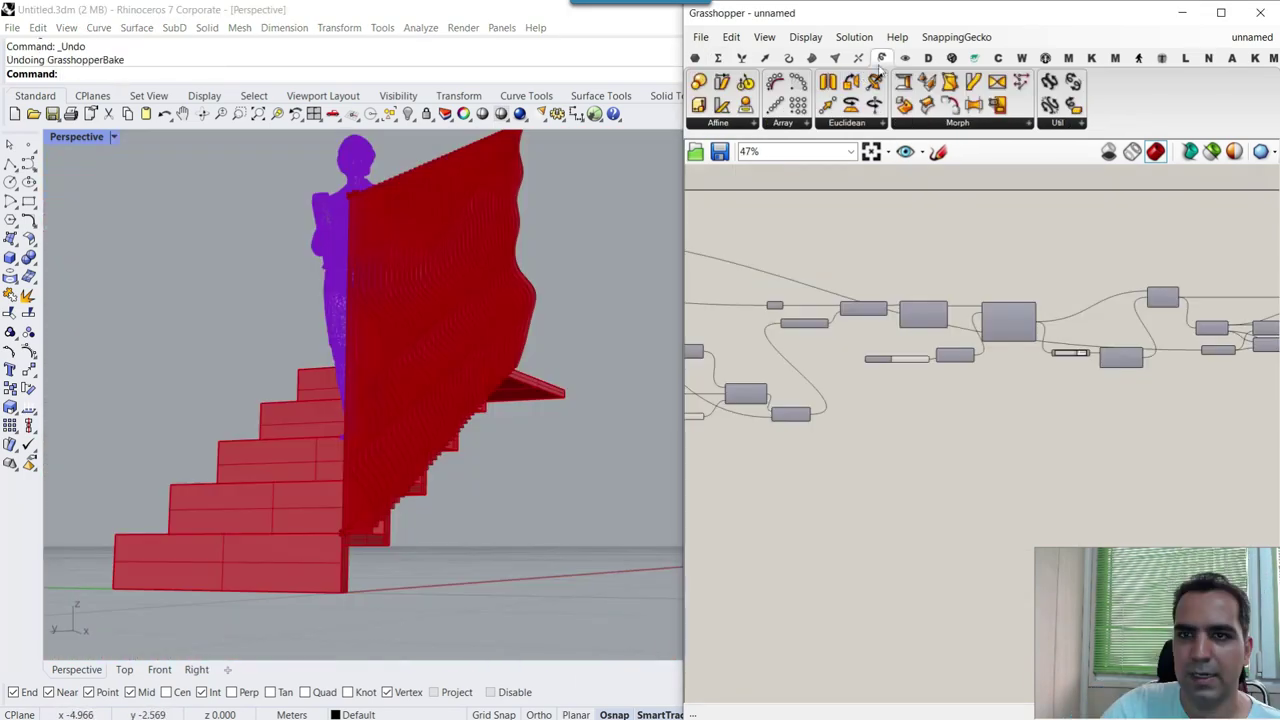
- Add a Custom Preview component and connect Extrude's Extrusion output to its Geometry input
left_click(998, 111)
scroll(800, 413, "down", 3)
scroll(1135, 393, "up", 3)
scroll(995, 404, "down", 4)
scroll(1140, 378, "up", 6)
scroll(1076, 370, "up", 4)
left_click(1092, 356)
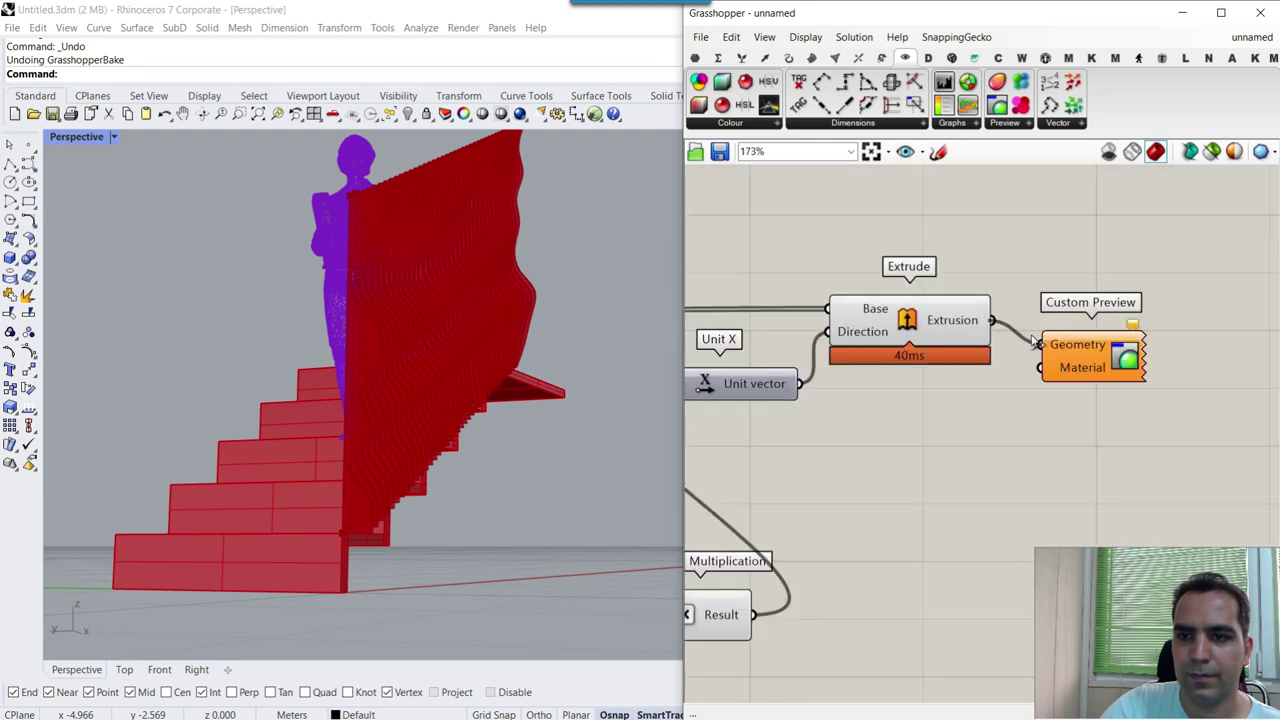
left_click_drag(1033, 340, 1040, 344)
scroll(349, 323, "down", 4)
right_click_drag(349, 323, 357, 346)
scroll(357, 346, "up", 5)
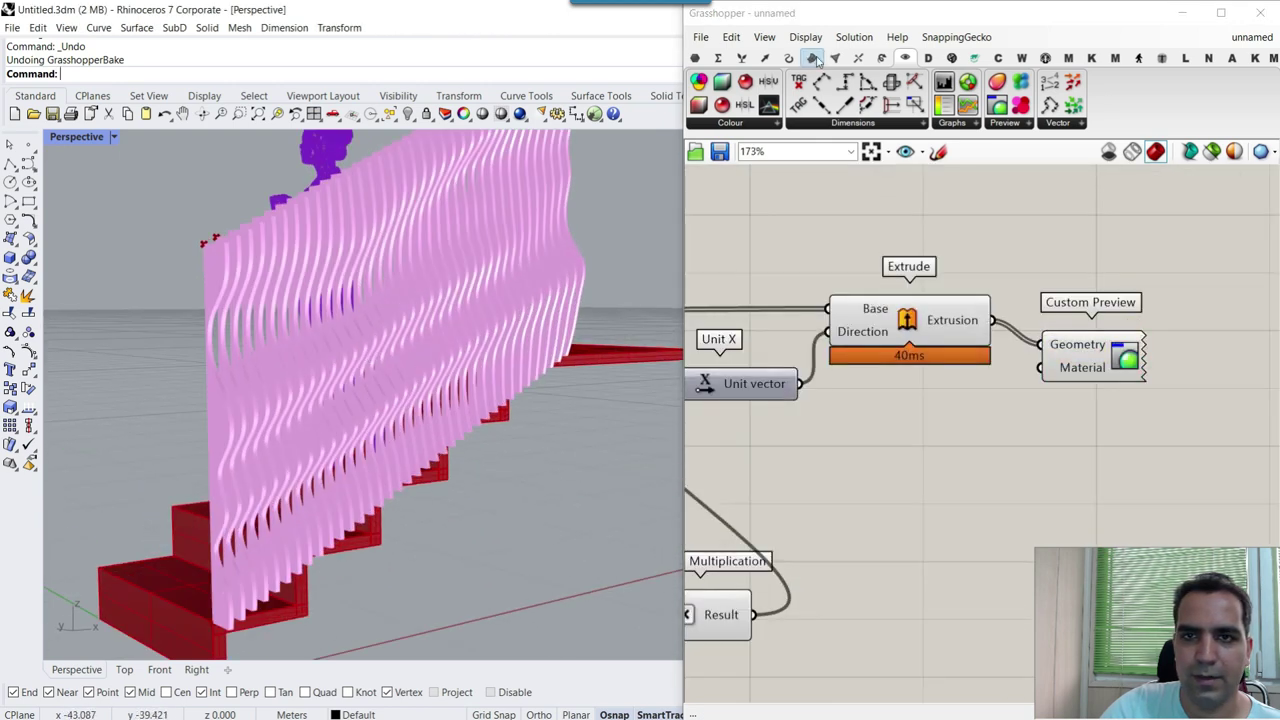
- Add a Brep Edges component above Custom Preview and connect the Extrusion output to its Brep input
left_click(815, 59)
left_click_drag(698, 82, 1093, 250)
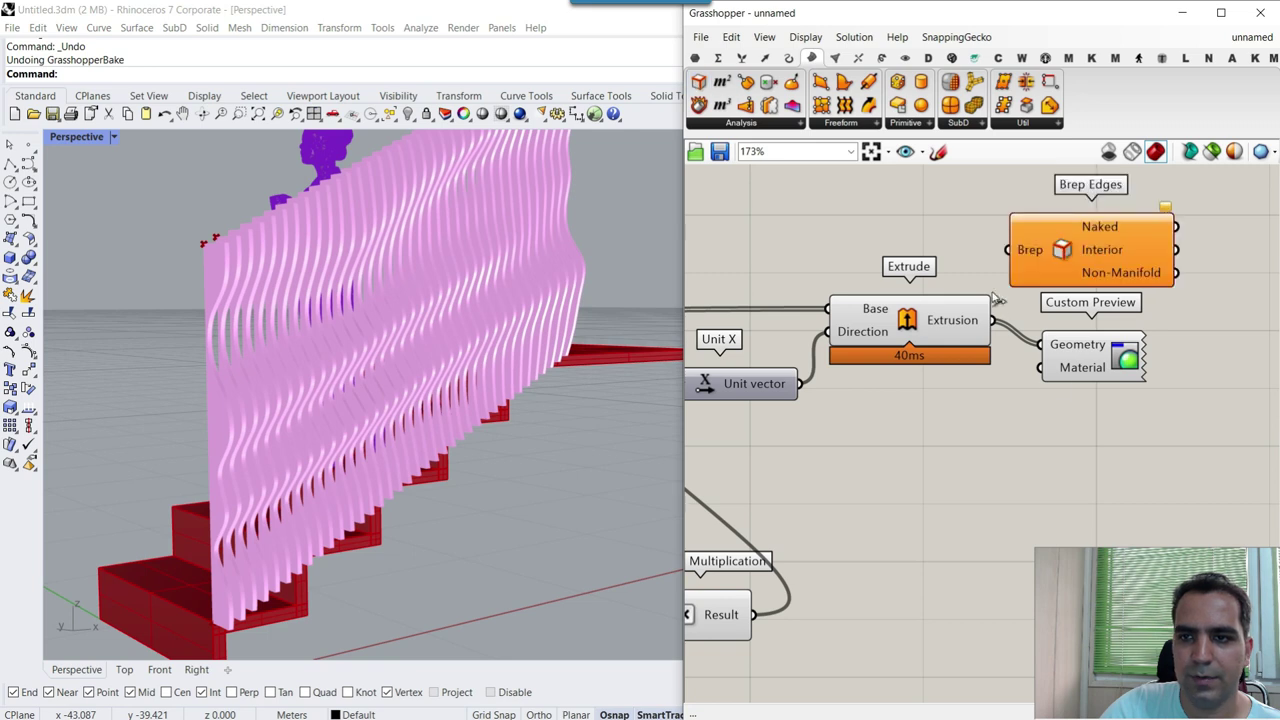
left_click_drag(993, 319, 1007, 250)
scroll(348, 360, "down", 3)
scroll(340, 400, "up", 6)
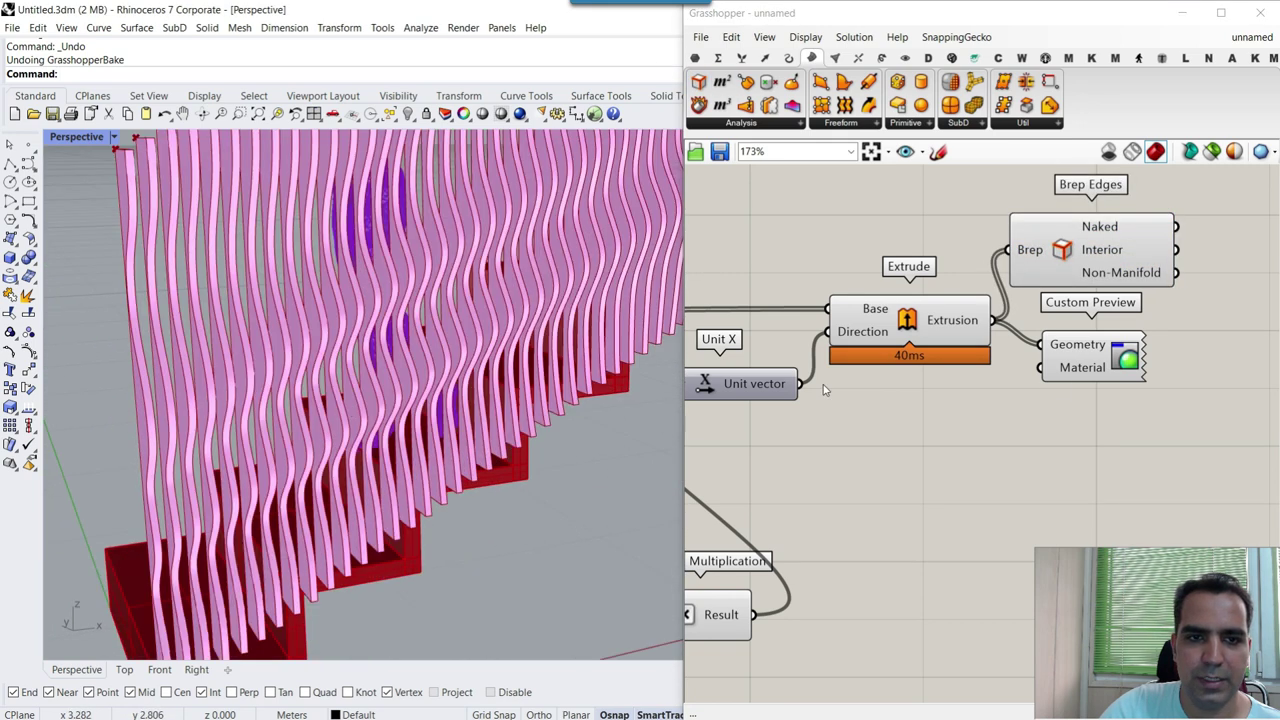
- Set the Random component's Seed slider to 311 and inspect the resulting wave pattern of the railing
scroll(825, 390, "down", 5)
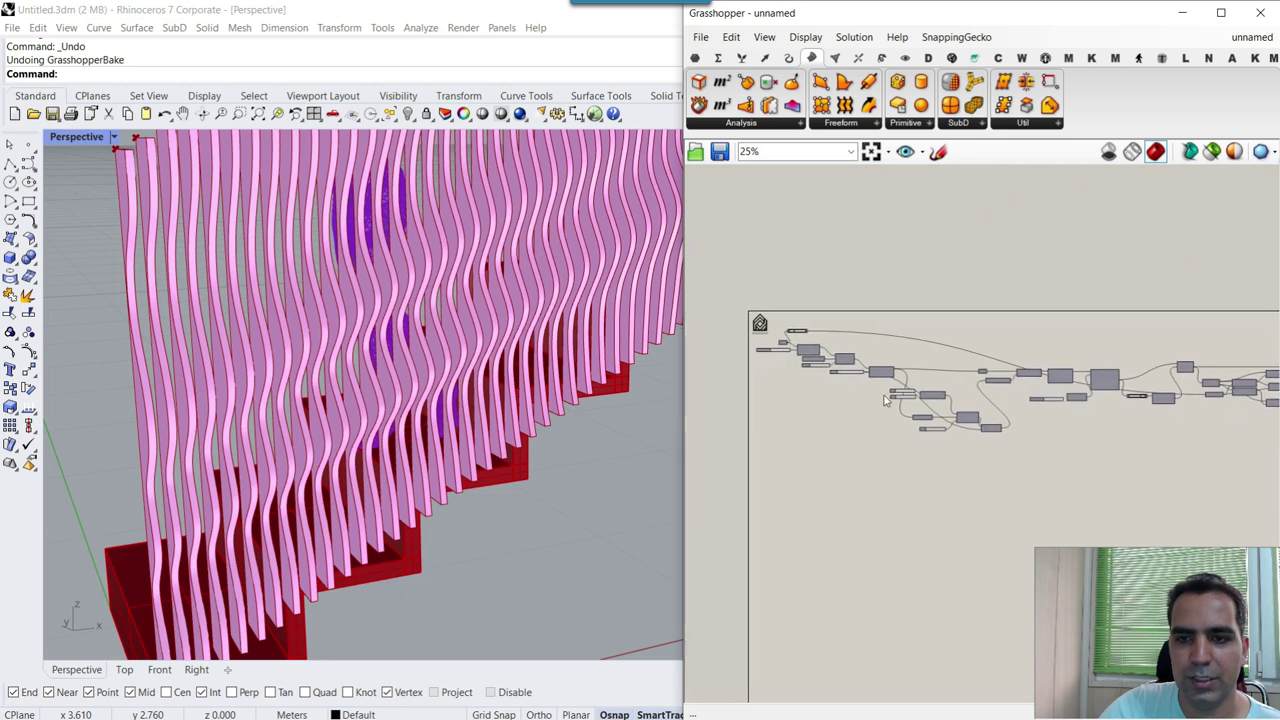
scroll(901, 394, "up", 6)
right_click_drag(789, 426, 1029, 426)
scroll(868, 372, "down", 3)
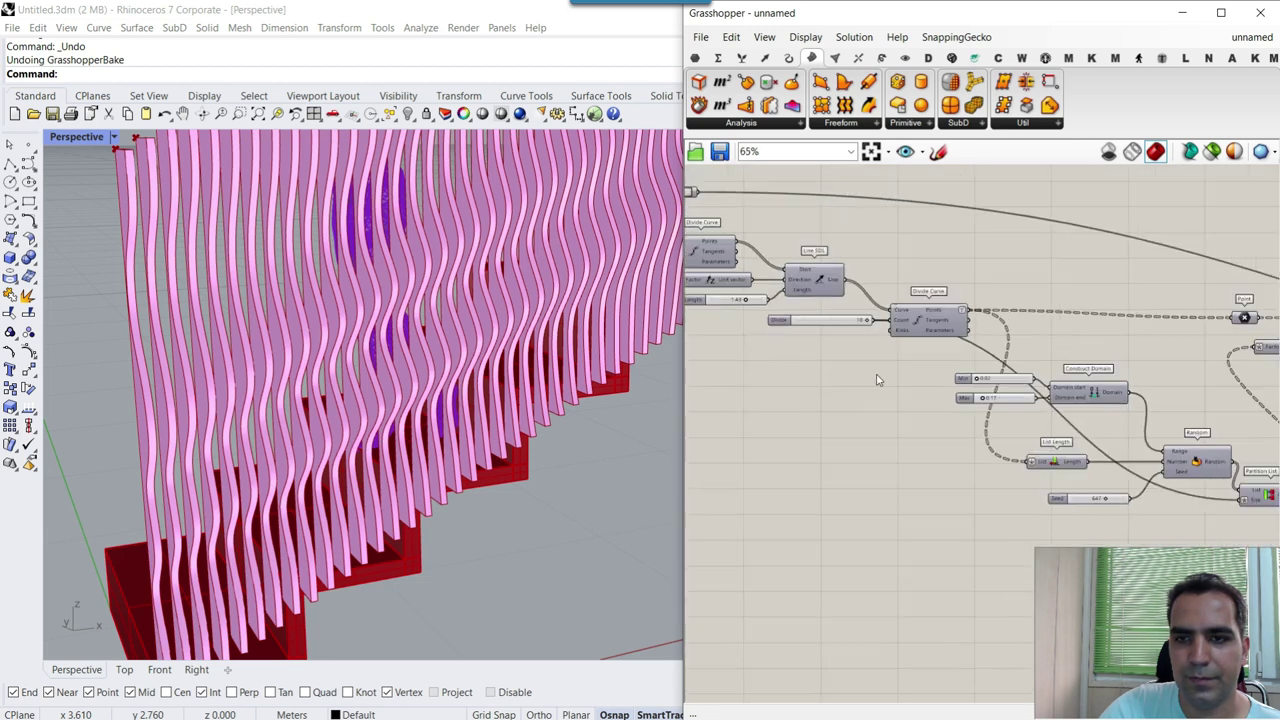
scroll(876, 379, "down", 1)
right_click_drag(1187, 412, 951, 412)
scroll(903, 481, "up", 5)
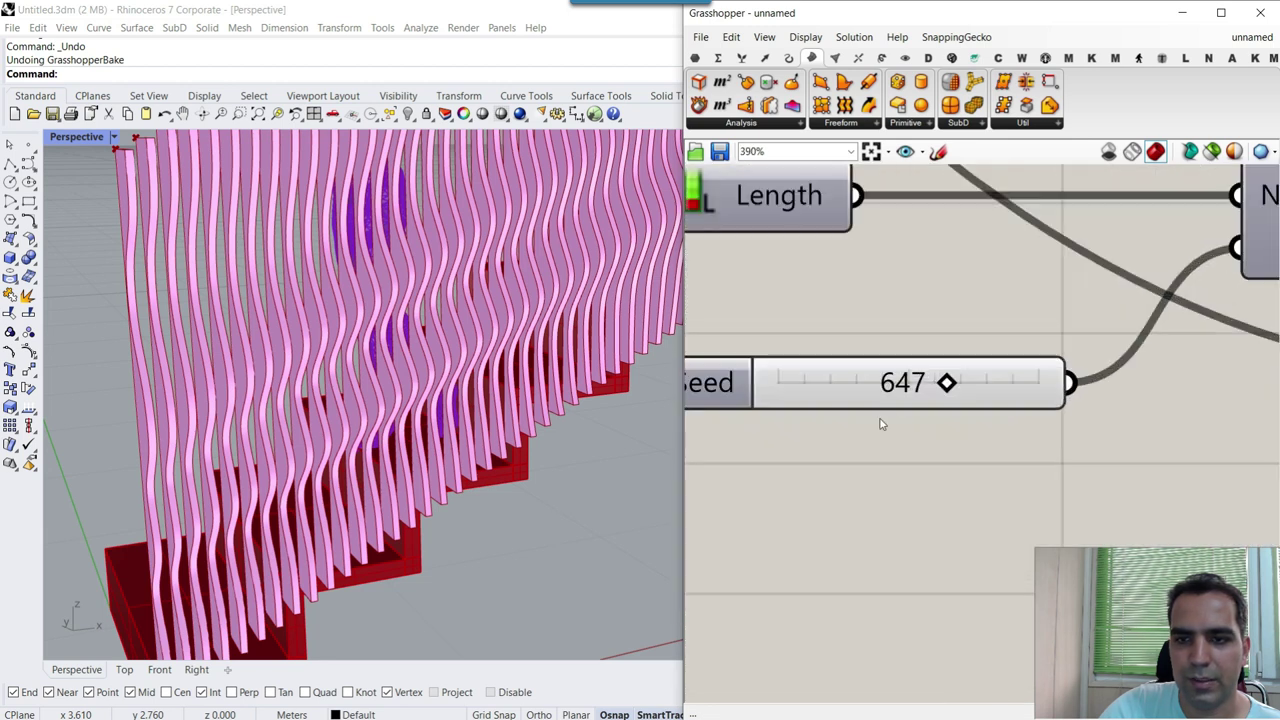
mouse_move(952, 390)
left_mouse_down()
mouse_move(880, 394)
mouse_move(952, 388)
left_mouse_up()
right_click_drag(430, 400, 539, 401)
left_click_drag(955, 395, 859, 385)
scroll(416, 394, "down", 7)
right_click_drag(416, 394, 398, 460)
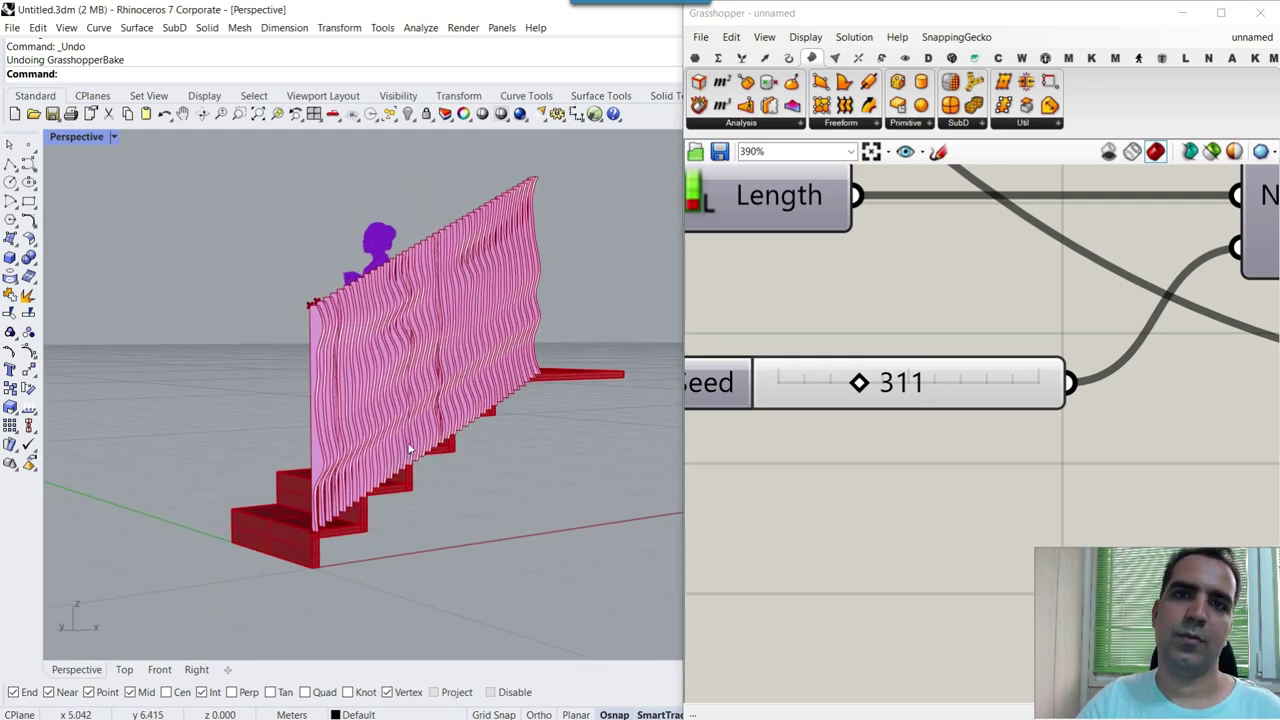
scroll(418, 432, "up", 5)
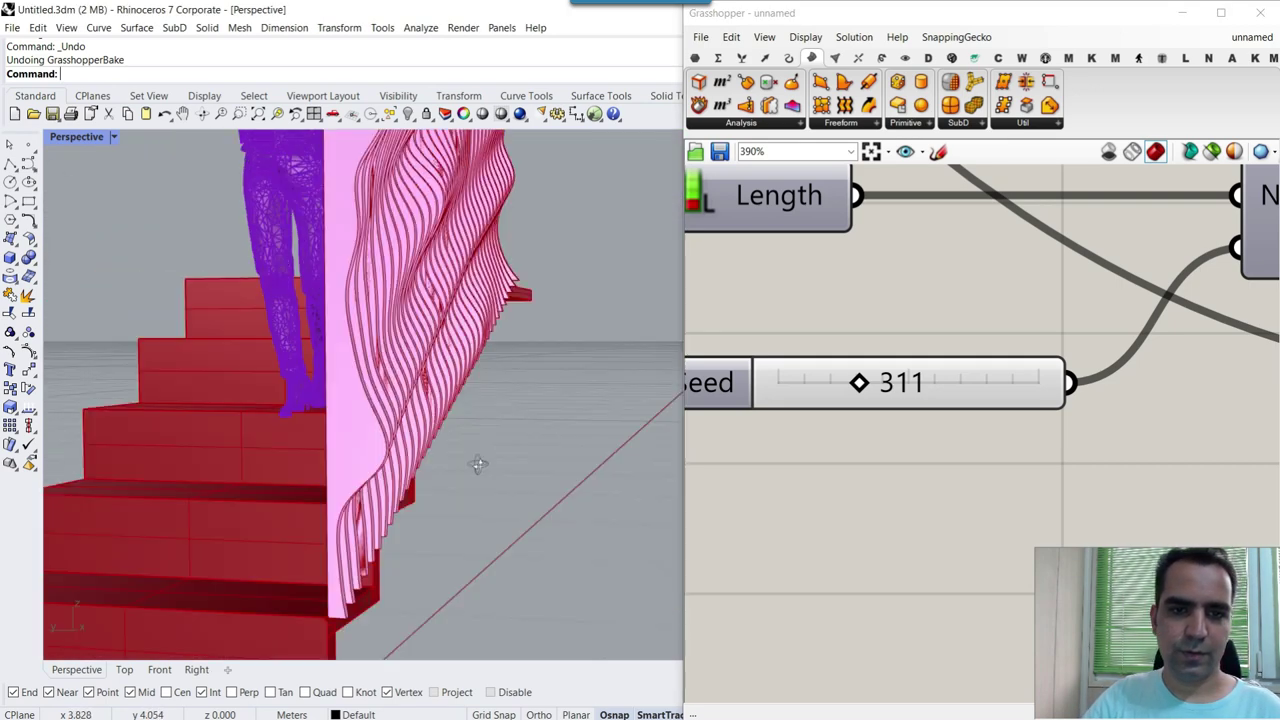